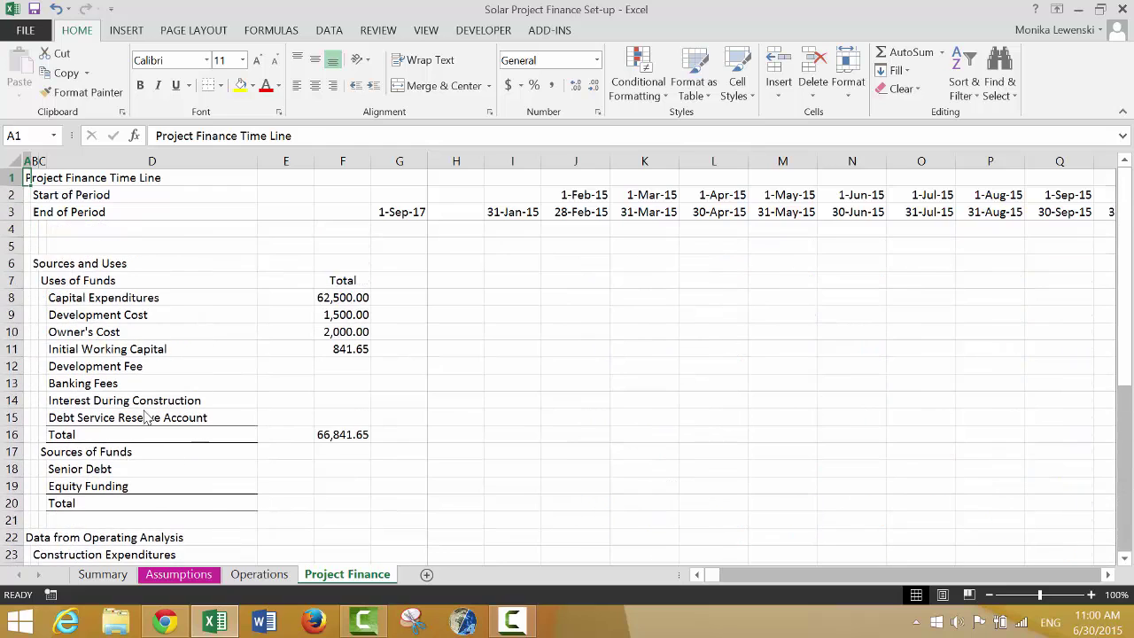
Examine the monthly start-of-period dates across the Project Finance timeline from 2015 into 2016
{"action": "key", "text": "Down"}
{"action": "key", "text": "Down"}
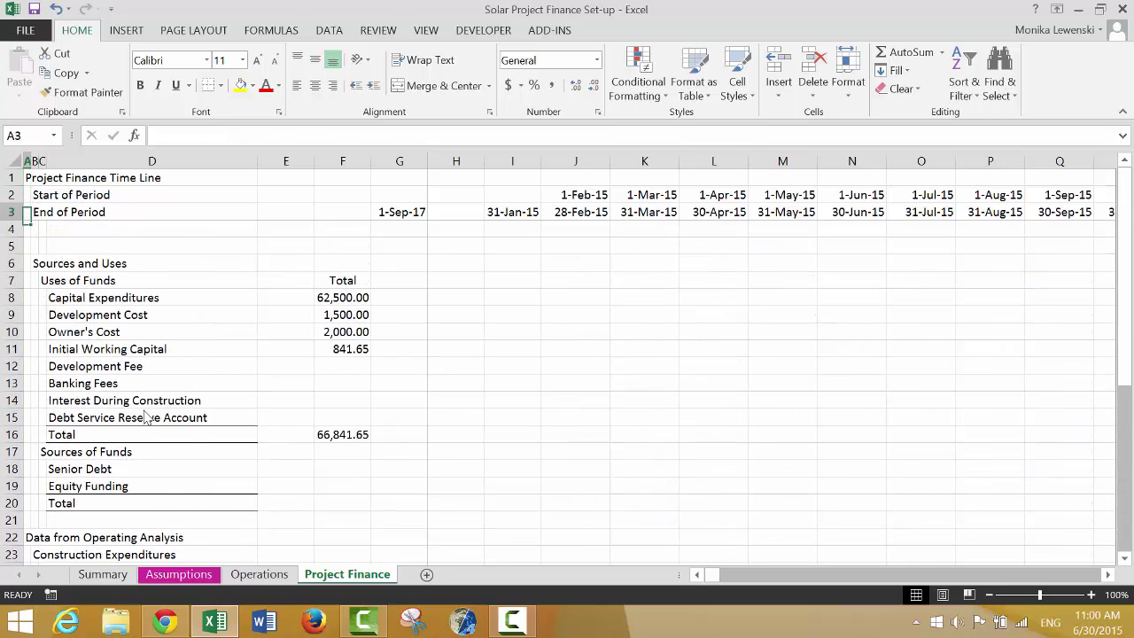
{"action": "key", "text": "Up"}
{"action": "key", "text": "Right"}
{"action": "key", "text": "Right"}
{"action": "key", "text": "Right"}
{"action": "key", "text": "ctrl+Right"}
{"action": "key", "text": "ctrl+Right"}
{"action": "key", "text": "Right"}
{"action": "key", "text": "Right"}
{"action": "key", "text": "Right"}
{"action": "key", "text": "Right"}
{"action": "key", "text": "Right"}
{"action": "key", "text": "Right"}
{"action": "key", "text": "Right"}
{"action": "key", "text": "Right"}
{"action": "key", "text": "Right"}
{"action": "key", "text": "Right"}
{"action": "key", "text": "Right"}
{"action": "key", "text": "Right"}
{"action": "key", "text": "Right"}
{"action": "key", "text": "Right"}
{"action": "key", "text": "Right"}
{"action": "key", "text": "Right"}
{"action": "key", "text": "Right"}
{"action": "key", "text": "Right"}
{"action": "key", "text": "Right"}
{"action": "key", "text": "Right"}
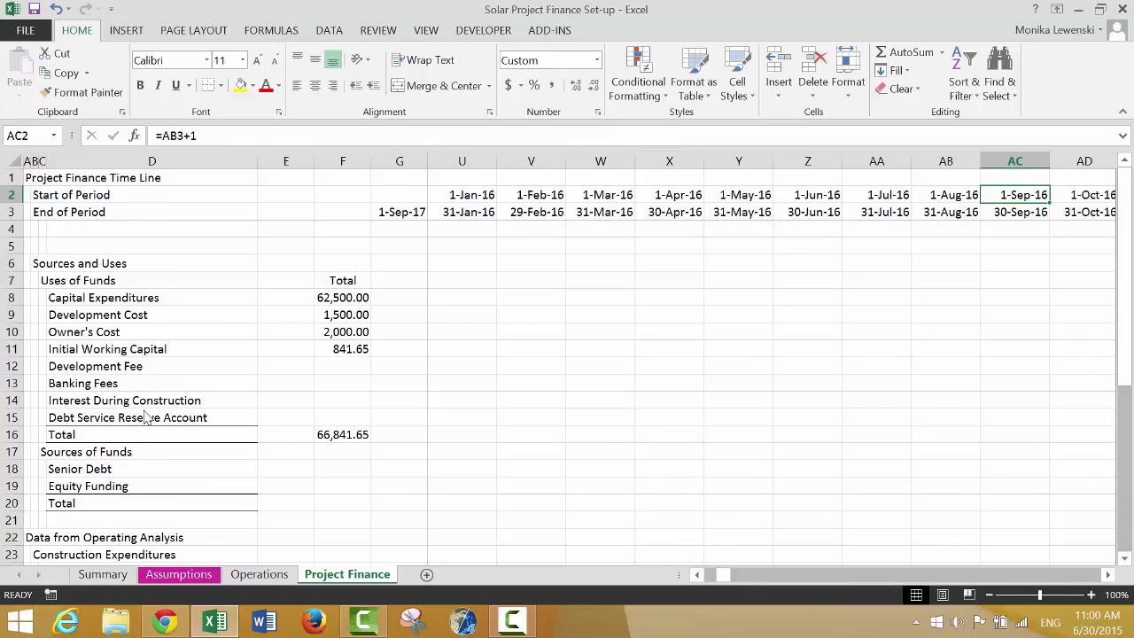
Inspect the start and end of period formulas in column AO, where the timeline switches from monthly to six-month periods
{"action": "key", "text": "Left"}
{"action": "key", "text": "Left"}
{"action": "key", "text": "Left"}
{"action": "key", "text": "Left"}
{"action": "key", "text": "Left"}
{"action": "key", "text": "Left"}
{"action": "key", "text": "Left"}
{"action": "key", "text": "Left"}
{"action": "key", "text": "Left"}
{"action": "key", "text": "Left"}
{"action": "key", "text": "Left"}
{"action": "key", "text": "Left"}
{"action": "key", "text": "Left"}
{"action": "key", "text": "Left"}
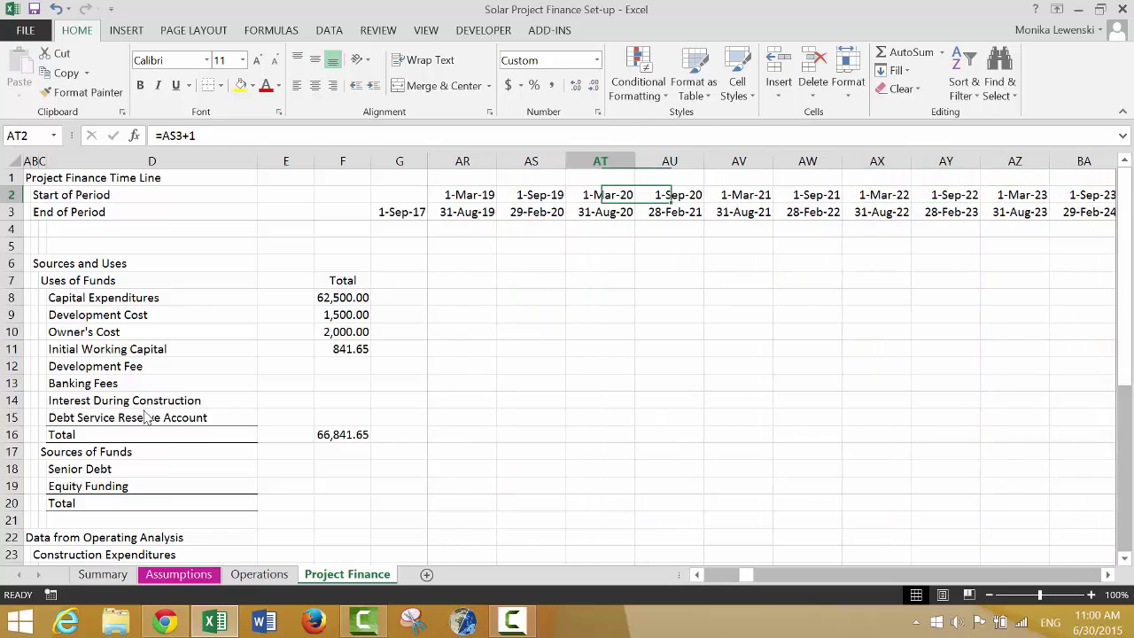
{"action": "key", "text": "Right"}
{"action": "key", "text": "Right"}
{"action": "key", "text": "Right"}
{"action": "key", "text": "Right"}
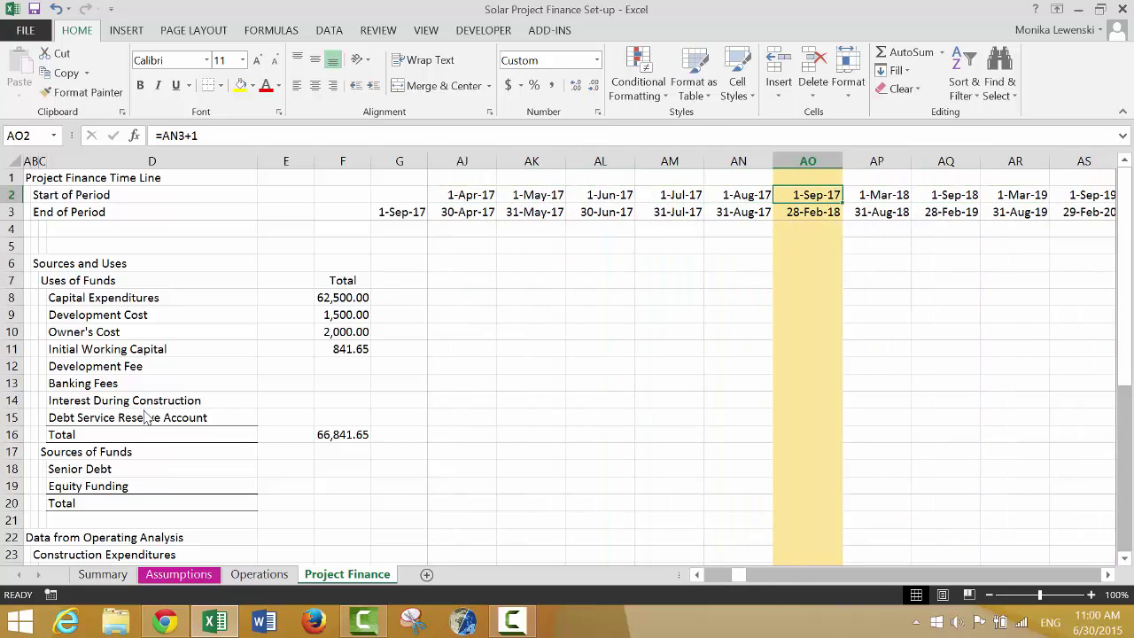
{"action": "key", "text": "Down"}
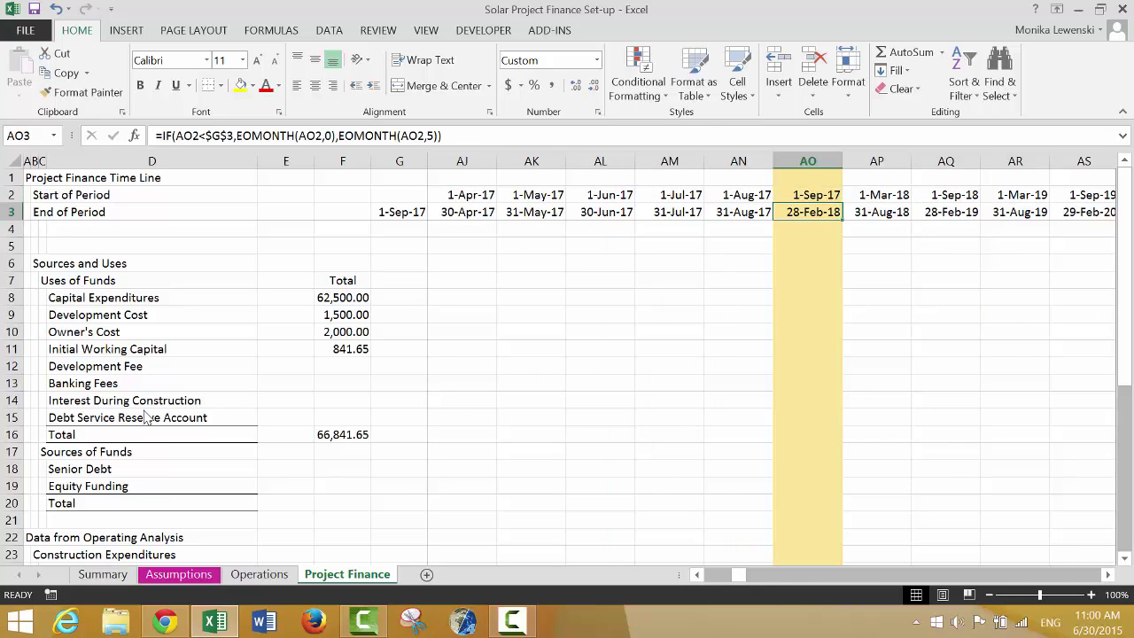
{"action": "key", "text": "Up"}
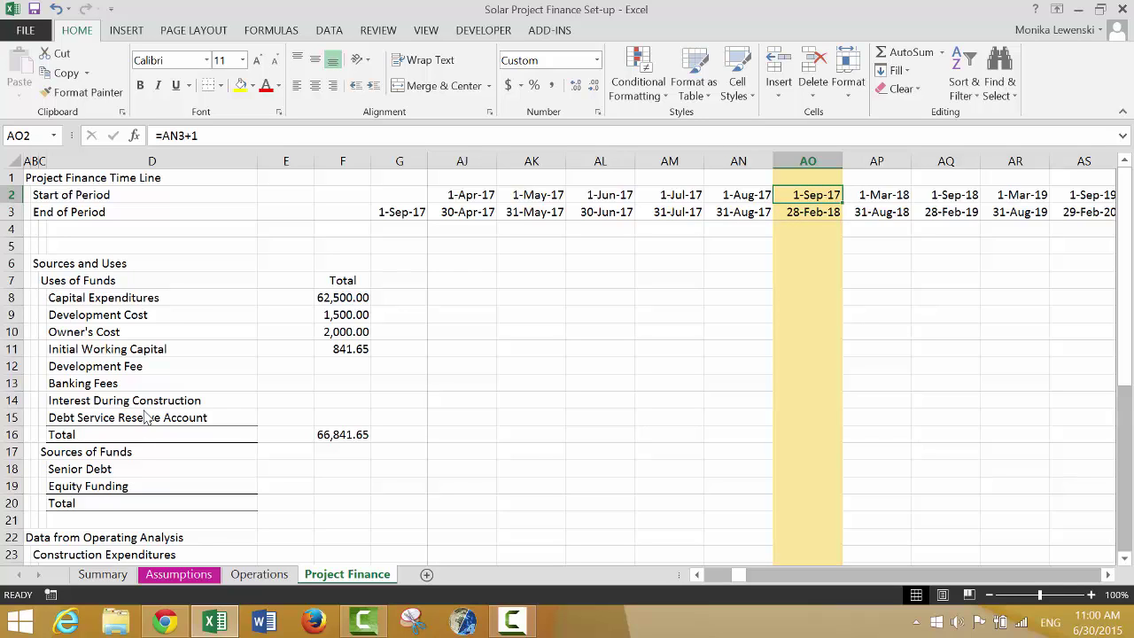
Review the timeline back through the monthly periods to September 2015, checking its end-of-period formula
{"action": "key", "text": "Left"}
{"action": "key", "text": "Left"}
{"action": "key", "text": "Left"}
{"action": "key", "text": "Left"}
{"action": "key", "text": "Left"}
{"action": "key", "text": "Left"}
{"action": "key", "text": "Left"}
{"action": "key", "text": "Left"}
{"action": "key", "text": "Left"}
{"action": "key", "text": "Left"}
{"action": "key", "text": "Left"}
{"action": "key", "text": "Left"}
{"action": "key", "text": "Left"}
{"action": "key", "text": "Left"}
{"action": "key", "text": "Left"}
{"action": "key", "text": "Left"}
{"action": "key", "text": "Left"}
{"action": "key", "text": "Left"}
{"action": "key", "text": "Left"}
{"action": "key", "text": "Left"}
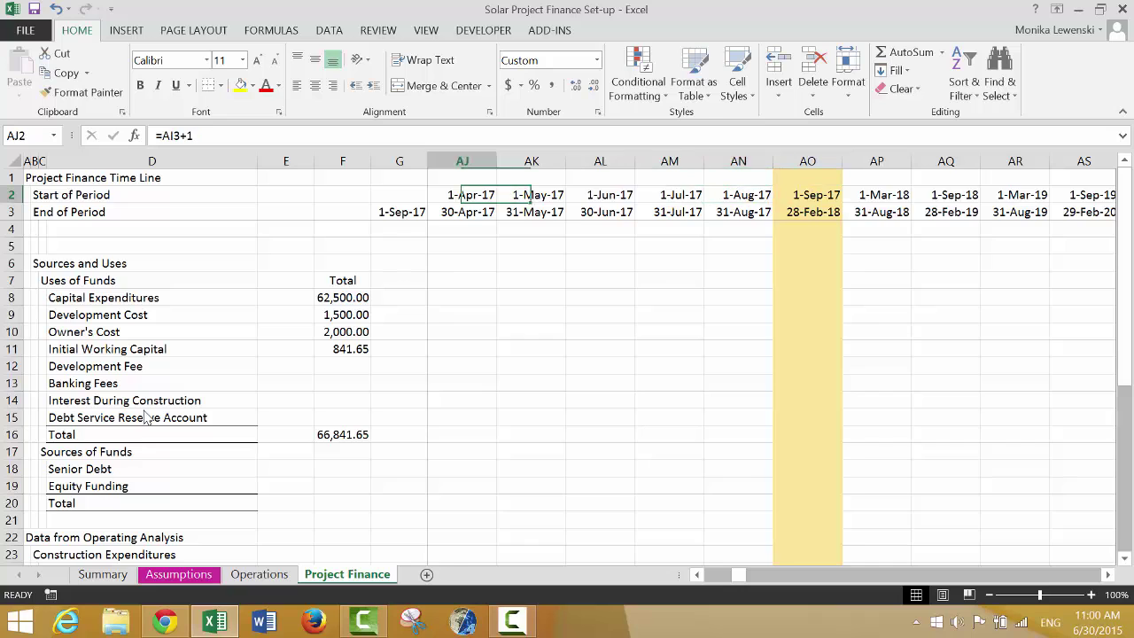
{"action": "key", "text": "Down"}
{"action": "key", "text": "Down"}
{"action": "key", "text": "Down"}
{"action": "key", "text": "Up"}
{"action": "key", "text": "Up"}
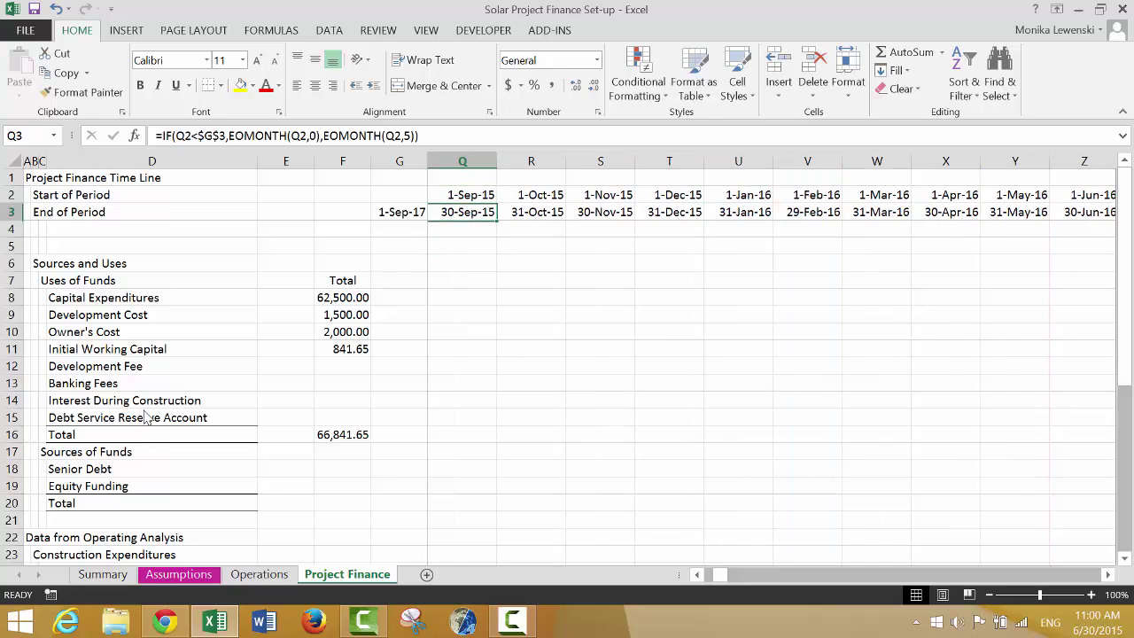
{"action": "key", "text": "Down"}
{"action": "key", "text": "Down"}
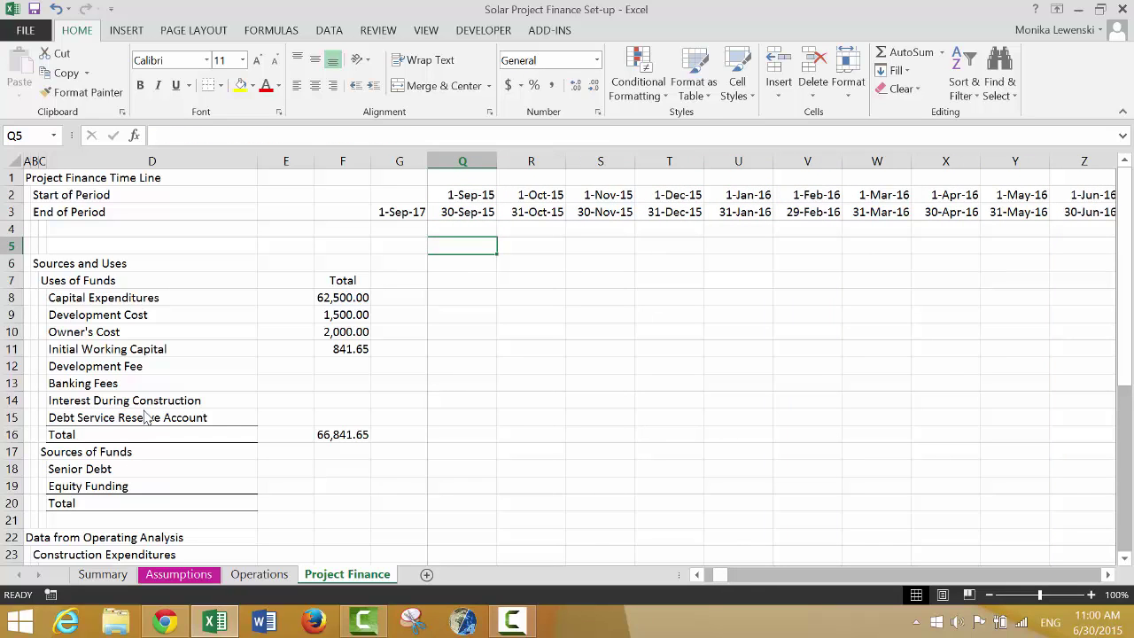
Examine the Data from Operating Analysis rows down to A/R Balance and across to the highlighted period starting 1-Sep-17
{"action": "key", "text": "Down"}
{"action": "key", "text": "Down"}
{"action": "key", "text": "Down"}
{"action": "key", "text": "Down"}
{"action": "key", "text": "Down"}
{"action": "key", "text": "Down"}
{"action": "key", "text": "Down"}
{"action": "key", "text": "Down"}
{"action": "key", "text": "Down"}
{"action": "key", "text": "Down"}
{"action": "key", "text": "Down"}
{"action": "key", "text": "Down"}
{"action": "key", "text": "Down"}
{"action": "key", "text": "Down"}
{"action": "key", "text": "Down"}
{"action": "key", "text": "Down"}
{"action": "key", "text": "Down"}
{"action": "key", "text": "Down"}
{"action": "key", "text": "Down"}
{"action": "key", "text": "Down"}
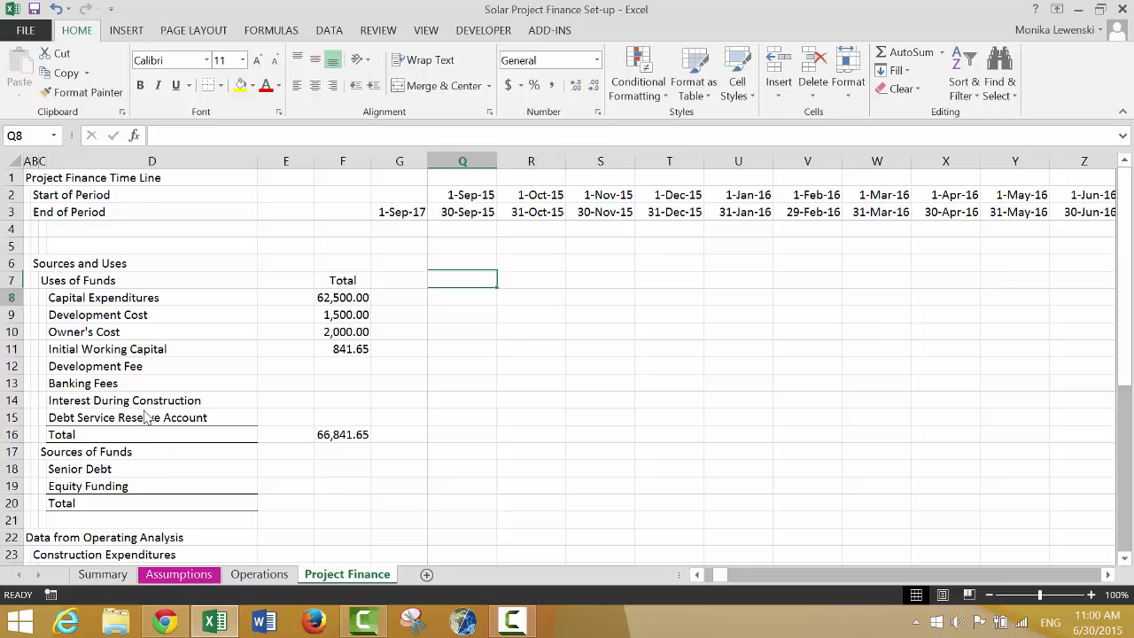
{"action": "key", "text": "Right"}
{"action": "key", "text": "Right"}
{"action": "key", "text": "Right"}
{"action": "key", "text": "Right"}
{"action": "key", "text": "Right"}
{"action": "key", "text": "Right"}
{"action": "key", "text": "Right"}
{"action": "key", "text": "Right"}
{"action": "key", "text": "Right"}
{"action": "key", "text": "Right"}
{"action": "key", "text": "Right"}
{"action": "key", "text": "Right"}
{"action": "key", "text": "Right"}
{"action": "key", "text": "Right"}
{"action": "key", "text": "Right"}
{"action": "key", "text": "Right"}
{"action": "key", "text": "Right"}
{"action": "key", "text": "Right"}
{"action": "key", "text": "Right"}
{"action": "key", "text": "Right"}
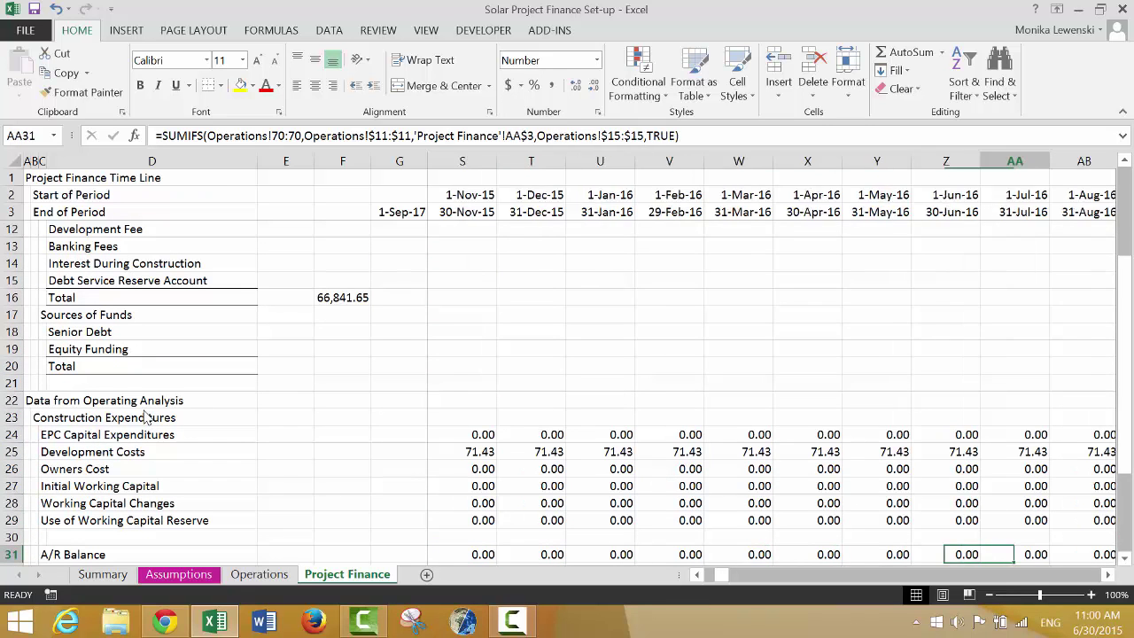
{"action": "key", "text": "Left"}
{"action": "key", "text": "Left"}
{"action": "key", "text": "Left"}
{"action": "key", "text": "Left"}
{"action": "key", "text": "Left"}
{"action": "key", "text": "Left"}
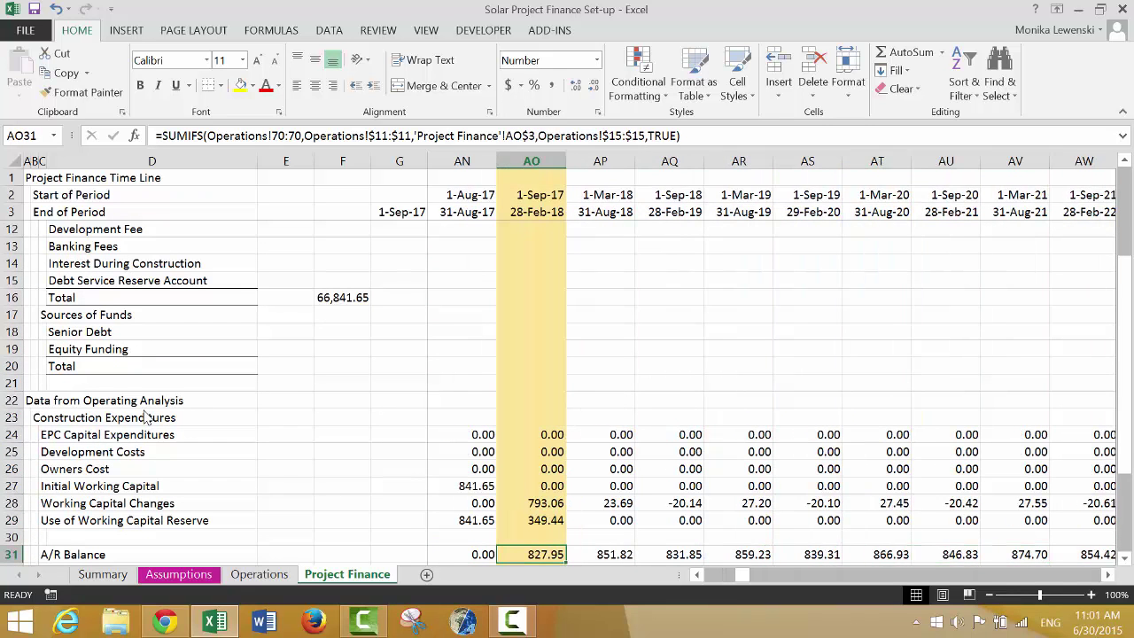
{"action": "key", "text": "Up"}
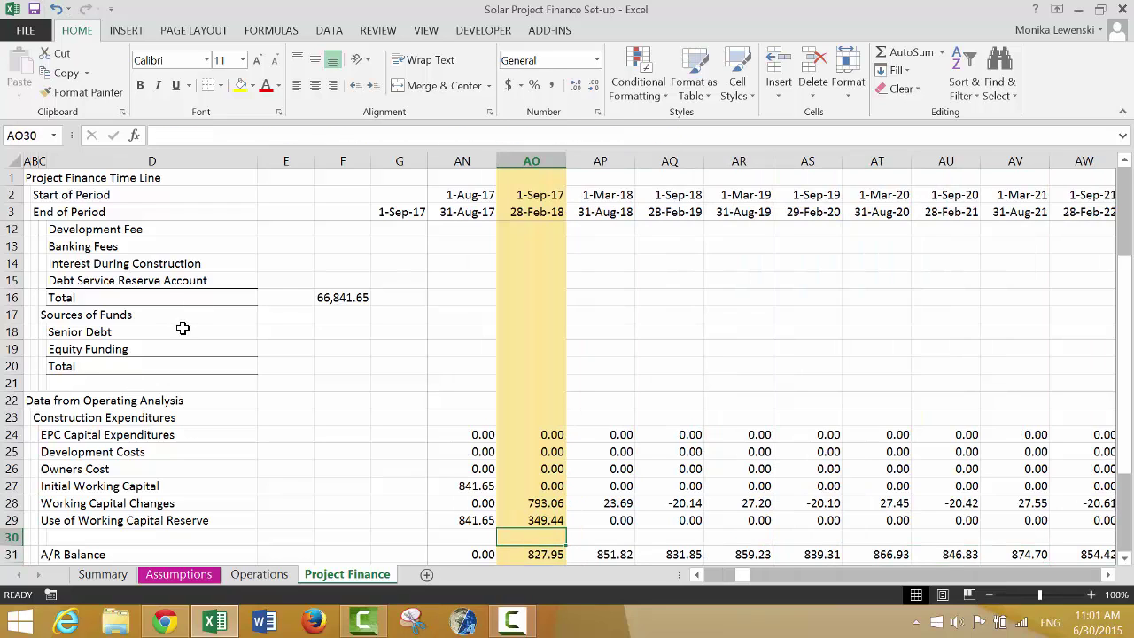
Check the period start dates around column AO and compare the layout with the monthly columns on the Operations sheet
{"action": "left_click", "coordinate": [459, 191]}
{"action": "key", "text": "Right"}
{"action": "key", "text": "Right"}
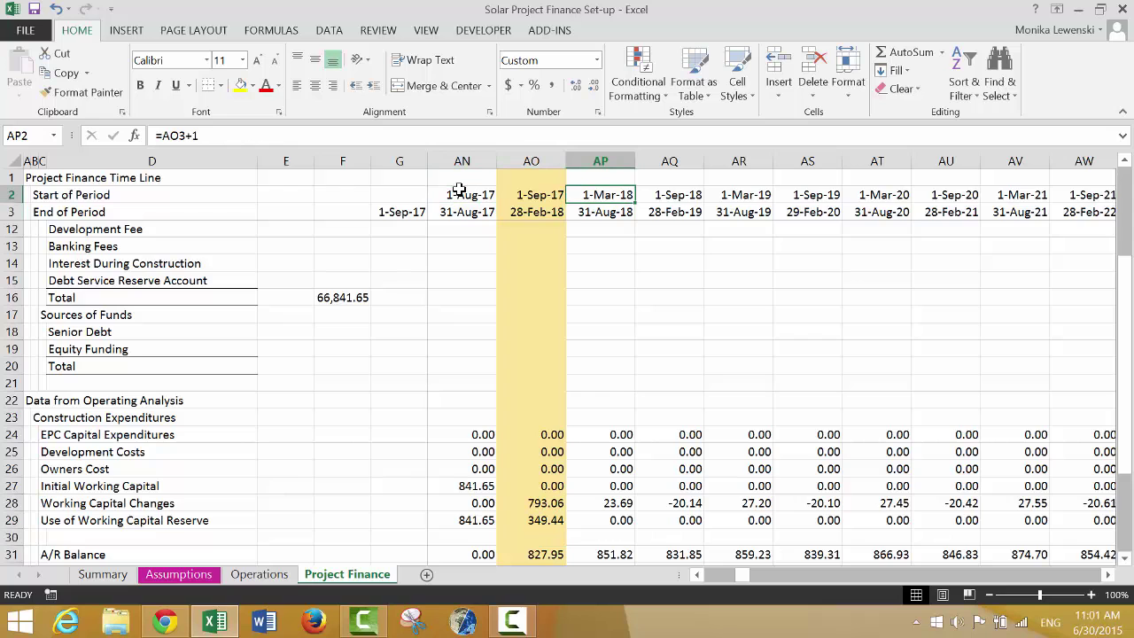
{"action": "key", "text": "ctrl+Page_Up"}
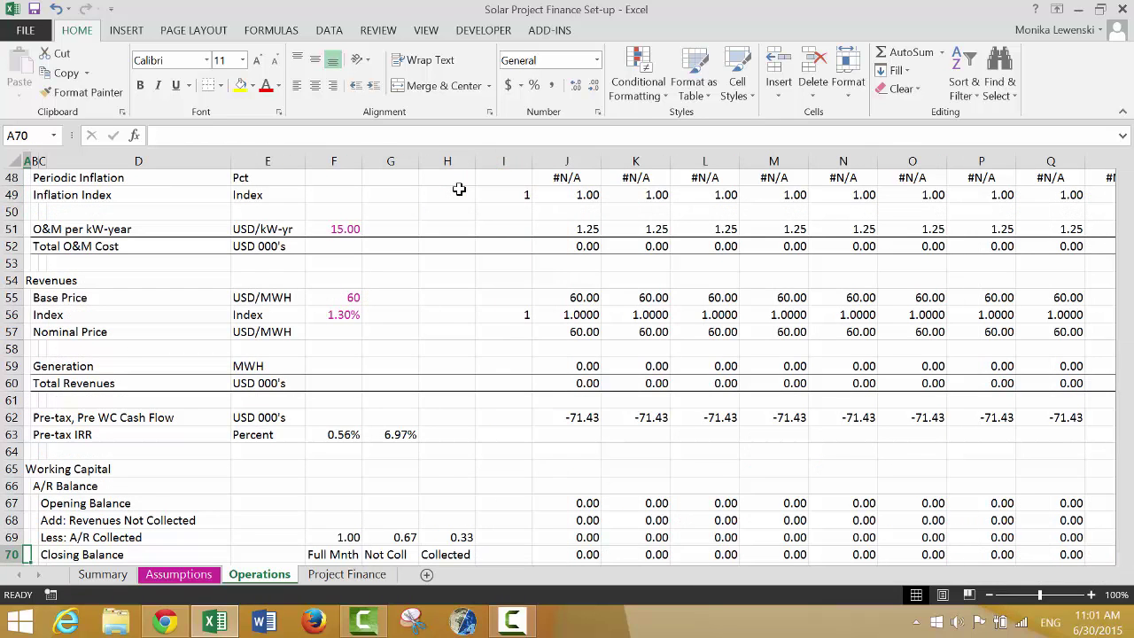
{"action": "key", "text": "ctrl+Page_Down"}
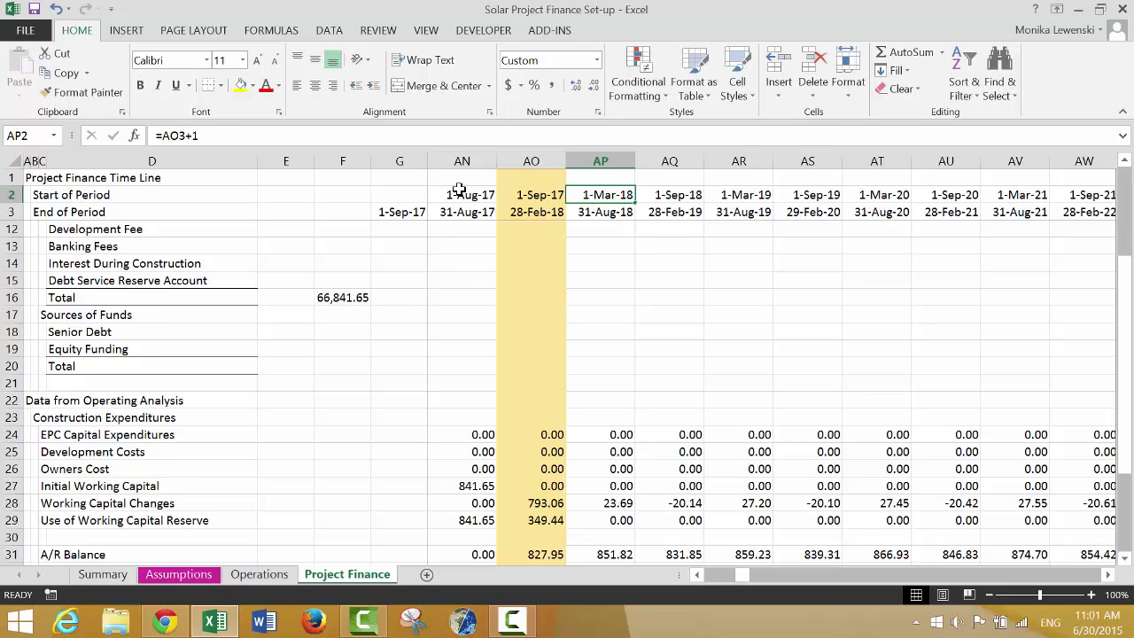
{"action": "key", "text": "Left"}
{"action": "key", "text": "Left"}
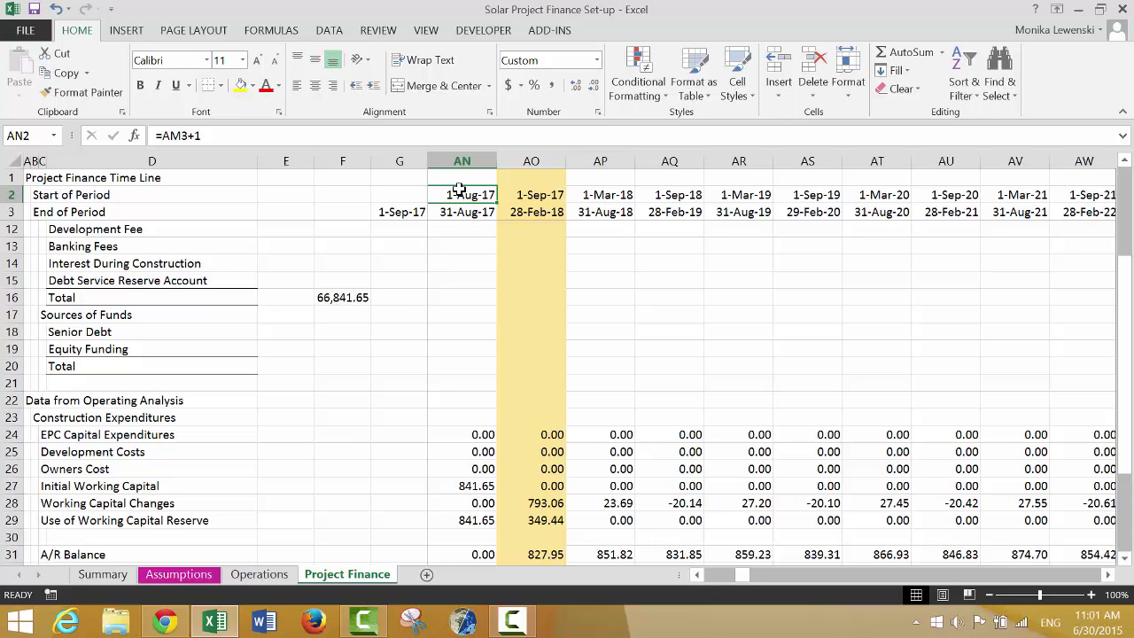
Return to the start of the timeline and look through the Project Finance rows down to the empty area below Accumulated Depreciation
{"action": "key", "text": "ctrl+Left"}
{"action": "key", "text": "Left"}
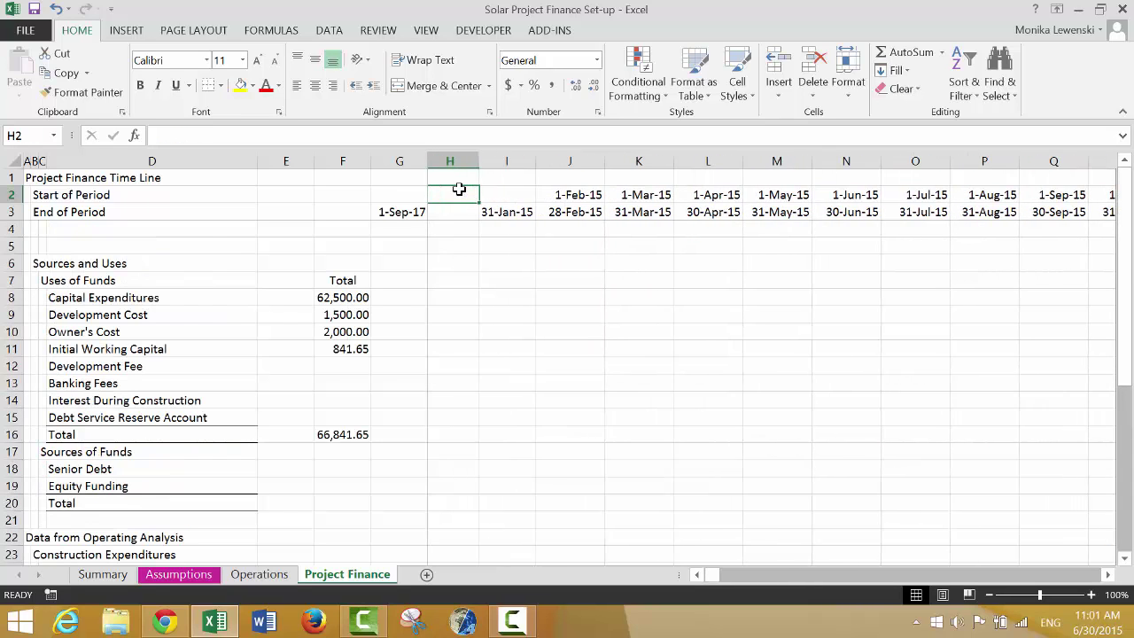
{"action": "key", "text": "Left"}
{"action": "key", "text": "Home"}
{"action": "key", "text": "Down"}
{"action": "key", "text": "Down"}
{"action": "key", "text": "Down"}
{"action": "key", "text": "Down"}
{"action": "key", "text": "Down"}
{"action": "key", "text": "Down"}
{"action": "key", "text": "Down"}
{"action": "key", "text": "Down"}
{"action": "key", "text": "Down"}
{"action": "key", "text": "Down"}
{"action": "key", "text": "Down"}
{"action": "key", "text": "Down"}
{"action": "key", "text": "Down"}
{"action": "key", "text": "Down"}
{"action": "key", "text": "Down"}
{"action": "key", "text": "Down"}
{"action": "key", "text": "Down"}
{"action": "key", "text": "Down"}
{"action": "key", "text": "Down"}
{"action": "key", "text": "Down"}
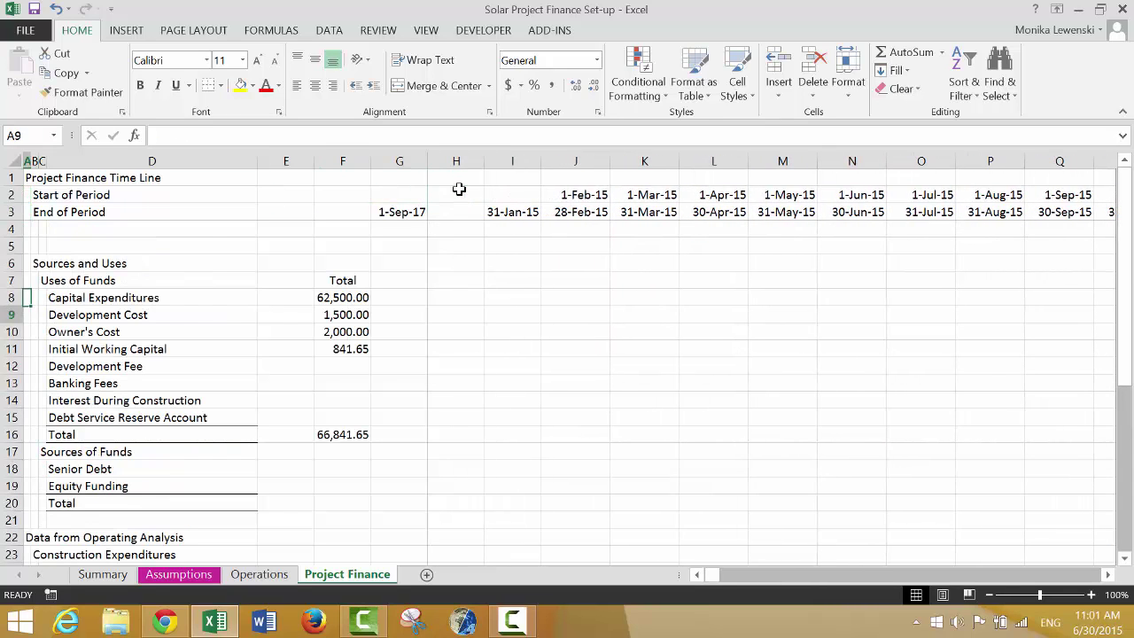
{"action": "key", "text": "Down"}
{"action": "key", "text": "Down"}
{"action": "key", "text": "Down"}
{"action": "key", "text": "Down"}
{"action": "key", "text": "Down"}
{"action": "key", "text": "Down"}
{"action": "key", "text": "Down"}
{"action": "key", "text": "Down"}
{"action": "key", "text": "Down"}
{"action": "key", "text": "Down"}
{"action": "key", "text": "Down"}
{"action": "key", "text": "Down"}
{"action": "key", "text": "Down"}
{"action": "key", "text": "Down"}
{"action": "key", "text": "Down"}
{"action": "key", "text": "Down"}
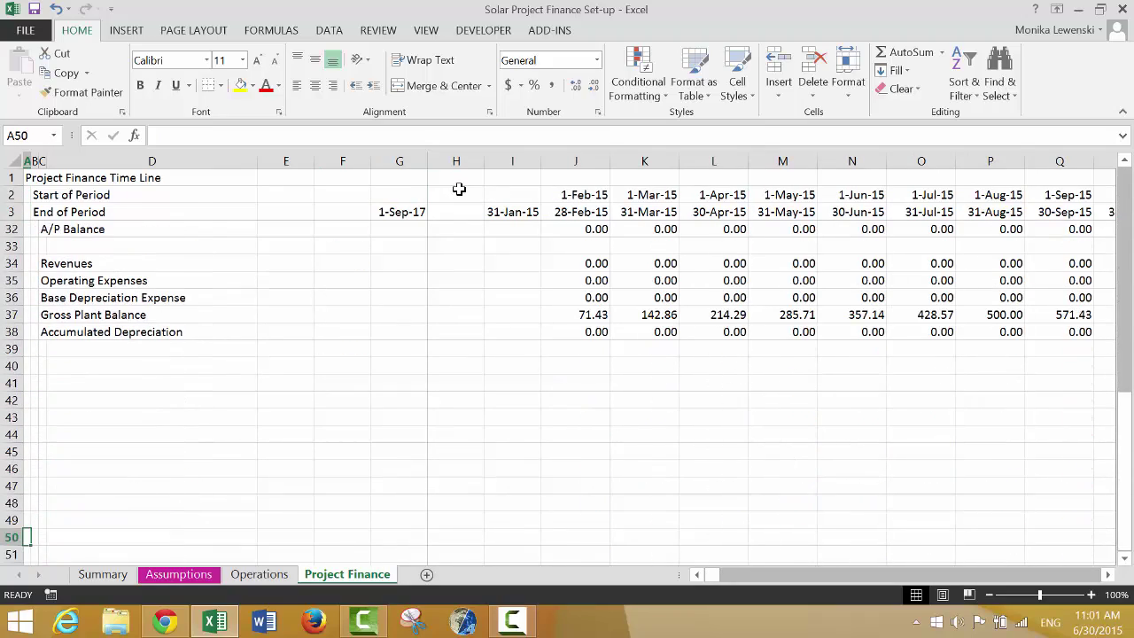
Go back up column A to the Uses of Funds items around Initial Working Capital in row 11
{"action": "key", "text": "Up"}
{"action": "key", "text": "Up"}
{"action": "key", "text": "Up"}
{"action": "key", "text": "Up"}
{"action": "key", "text": "Up"}
{"action": "key", "text": "Up"}
{"action": "key", "text": "Up"}
{"action": "key", "text": "Up"}
{"action": "key", "text": "Up"}
{"action": "key", "text": "Up"}
{"action": "key", "text": "Up"}
{"action": "key", "text": "Up"}
{"action": "key", "text": "Up"}
{"action": "key", "text": "Up"}
{"action": "key", "text": "Up"}
{"action": "key", "text": "Up"}
{"action": "key", "text": "Up"}
{"action": "key", "text": "Up"}
{"action": "key", "text": "Up"}
{"action": "key", "text": "Up"}
{"action": "key", "text": "Up"}
{"action": "key", "text": "Up"}
{"action": "key", "text": "Up"}
{"action": "key", "text": "Up"}
{"action": "key", "text": "Up"}
{"action": "key", "text": "Up"}
{"action": "key", "text": "Up"}
{"action": "key", "text": "Up"}
{"action": "key", "text": "Up"}
{"action": "key", "text": "Up"}
{"action": "key", "text": "Up"}
{"action": "key", "text": "Up"}
{"action": "key", "text": "Up"}
{"action": "key", "text": "Up"}
{"action": "key", "text": "Up"}
{"action": "key", "text": "Up"}
{"action": "key", "text": "Up"}
{"action": "key", "text": "Up"}
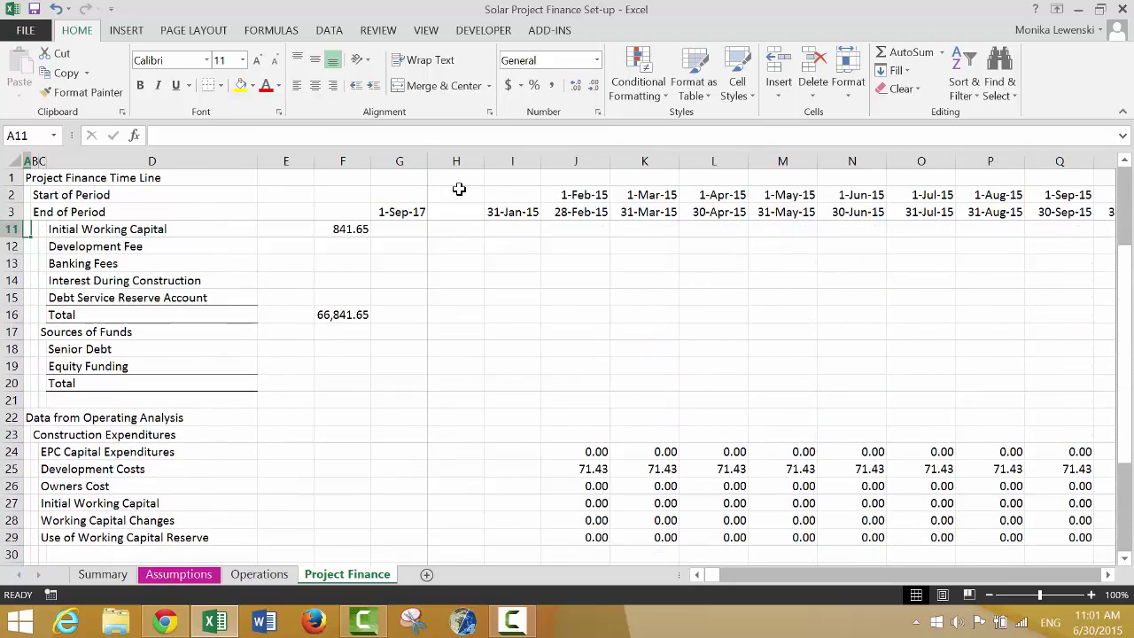
Review the Data from Operating Analysis rows from Construction Expenditures to Accumulated Depreciation, continuing down to row 46
{"action": "key", "text": "Down"}
{"action": "key", "text": "Down"}
{"action": "key", "text": "Down"}
{"action": "key", "text": "Down"}
{"action": "key", "text": "Down"}
{"action": "key", "text": "Down"}
{"action": "key", "text": "Down"}
{"action": "key", "text": "Down"}
{"action": "key", "text": "Down"}
{"action": "key", "text": "Down"}
{"action": "key", "text": "Down"}
{"action": "key", "text": "Down"}
{"action": "key", "text": "Down"}
{"action": "key", "text": "Down"}
{"action": "key", "text": "Down"}
{"action": "key", "text": "Down"}
{"action": "key", "text": "Down"}
{"action": "key", "text": "Down"}
{"action": "key", "text": "Down"}
{"action": "key", "text": "Down"}
{"action": "key", "text": "Down"}
{"action": "key", "text": "Down"}
{"action": "key", "text": "Down"}
{"action": "key", "text": "Down"}
{"action": "key", "text": "Down"}
{"action": "key", "text": "Down"}
{"action": "key", "text": "Down"}
{"action": "key", "text": "Down"}
{"action": "key", "text": "Down"}
{"action": "key", "text": "Down"}
{"action": "key", "text": "Down"}
{"action": "key", "text": "Down"}
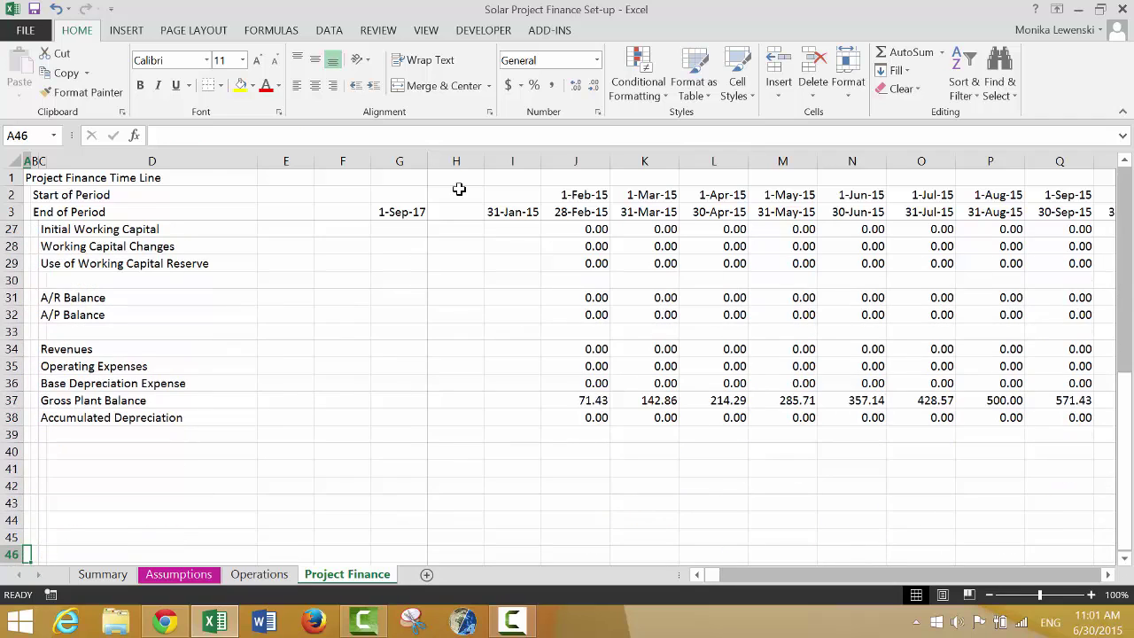
Examine the Sources of Funds and Uses of Funds sections from Senior Debt and Equity Funding back up to Capital Expenditures
{"action": "key", "text": "Up"}
{"action": "key", "text": "Up"}
{"action": "key", "text": "Up"}
{"action": "key", "text": "Up"}
{"action": "key", "text": "Up"}
{"action": "key", "text": "Up"}
{"action": "key", "text": "Up"}
{"action": "key", "text": "Up"}
{"action": "key", "text": "Up"}
{"action": "key", "text": "Up"}
{"action": "key", "text": "Up"}
{"action": "key", "text": "Up"}
{"action": "key", "text": "Up"}
{"action": "key", "text": "Up"}
{"action": "key", "text": "Up"}
{"action": "key", "text": "Up"}
{"action": "key", "text": "Up"}
{"action": "key", "text": "Up"}
{"action": "key", "text": "Up"}
{"action": "key", "text": "Up"}
{"action": "key", "text": "Up"}
{"action": "key", "text": "Up"}
{"action": "key", "text": "Up"}
{"action": "key", "text": "Up"}
{"action": "key", "text": "Up"}
{"action": "key", "text": "Up"}
{"action": "key", "text": "Up"}
{"action": "key", "text": "Up"}
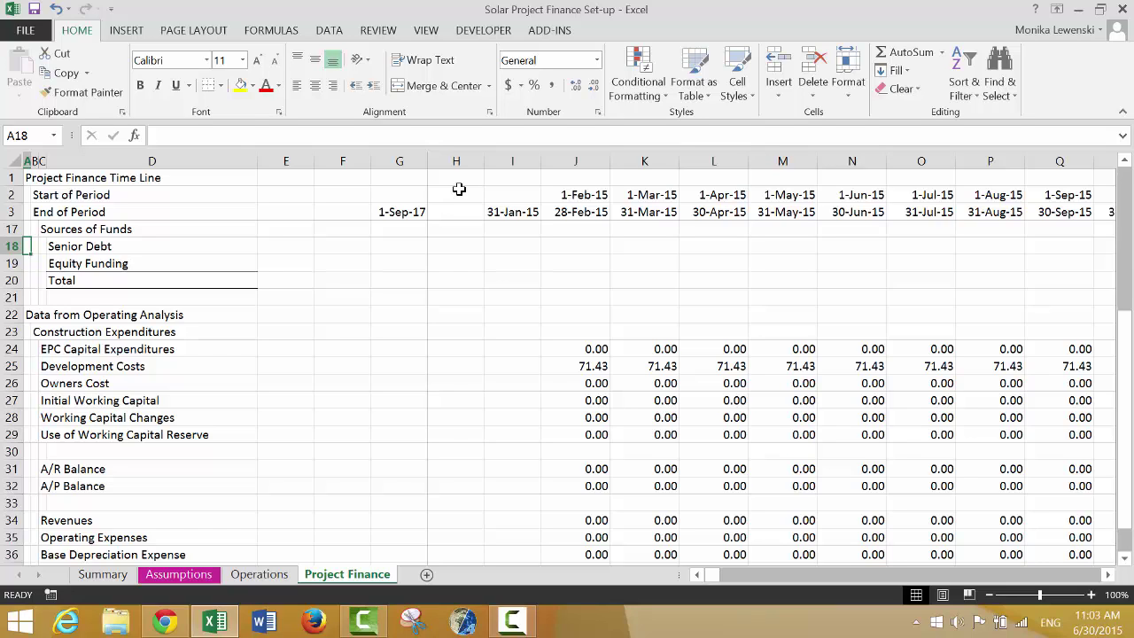
{"action": "key", "text": "Up"}
{"action": "key", "text": "Up"}
{"action": "key", "text": "Up"}
{"action": "key", "text": "Up"}
{"action": "key", "text": "Up"}
{"action": "key", "text": "Up"}
{"action": "key", "text": "Up"}
{"action": "key", "text": "Up"}
{"action": "key", "text": "Up"}
{"action": "key", "text": "Up"}
{"action": "key", "text": "Up"}
{"action": "key", "text": "Up"}
{"action": "key", "text": "Up"}
{"action": "key", "text": "Up"}
{"action": "key", "text": "Up"}
{"action": "key", "text": "Up"}
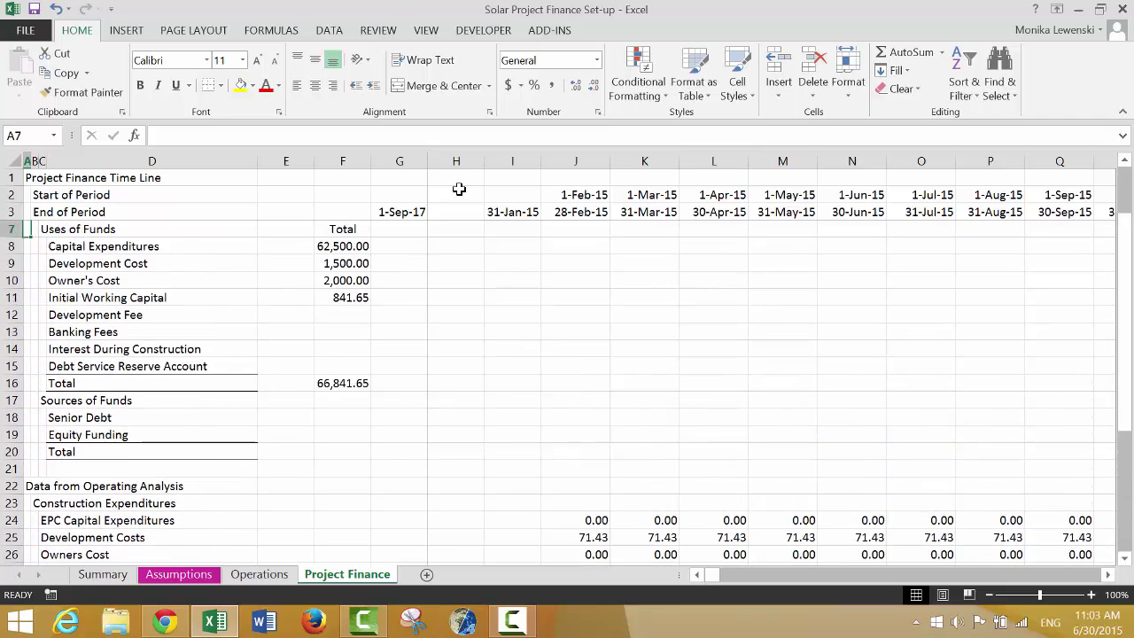
Review the Operations sheet from the Working Capital section back up through Revenues and Operating Costs to Total Construction Expenditures
{"action": "key", "text": "ctrl+Page_Up"}
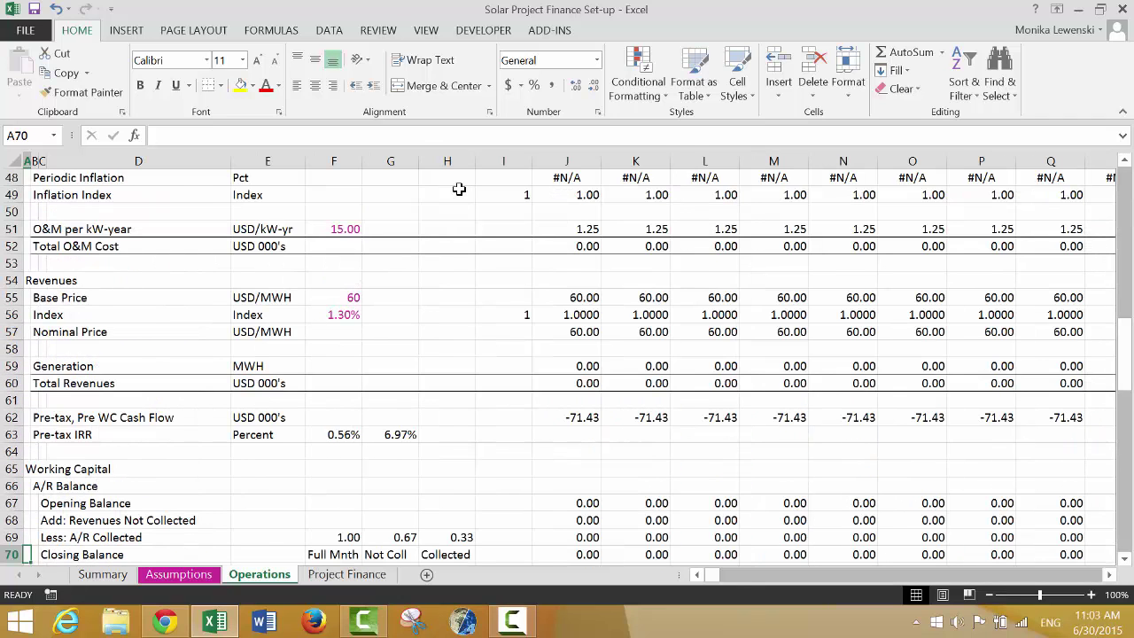
{"action": "scroll", "coordinate": [459, 189], "scroll_direction": "down", "scroll_amount": 1}
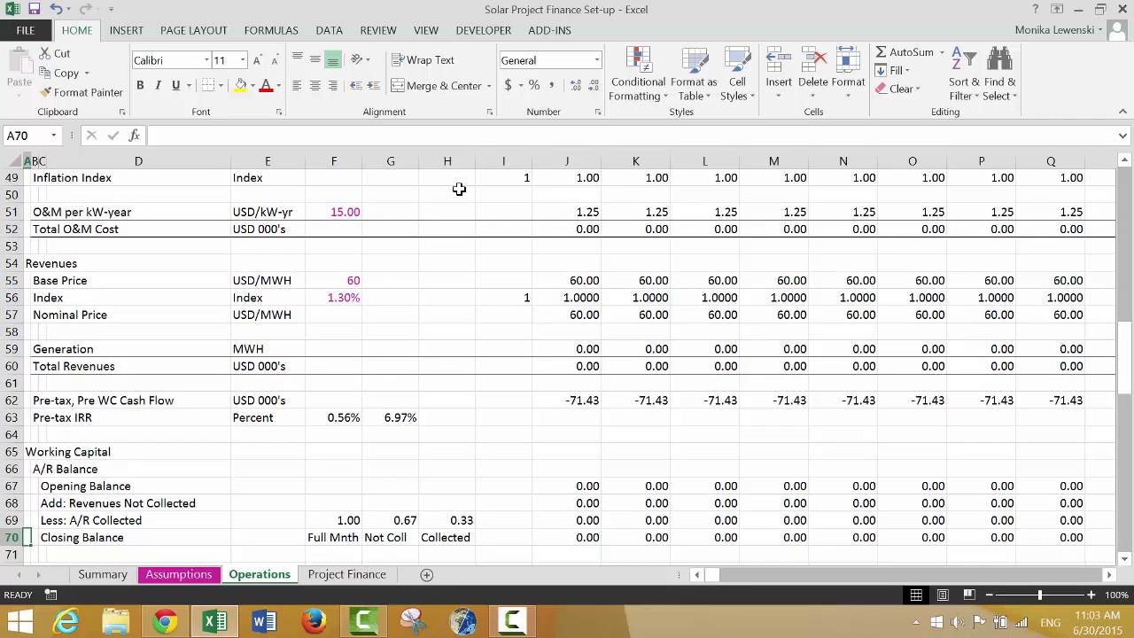
{"action": "key", "text": "Up"}
{"action": "key", "text": "Up"}
{"action": "key", "text": "Up"}
{"action": "key", "text": "Up"}
{"action": "key", "text": "Up"}
{"action": "key", "text": "Up"}
{"action": "key", "text": "Up"}
{"action": "key", "text": "Up"}
{"action": "key", "text": "Up"}
{"action": "key", "text": "Up"}
{"action": "key", "text": "Up"}
{"action": "key", "text": "Up"}
{"action": "key", "text": "Up"}
{"action": "key", "text": "Up"}
{"action": "key", "text": "Up"}
{"action": "key", "text": "Up"}
{"action": "key", "text": "Up"}
{"action": "key", "text": "Up"}
{"action": "key", "text": "Up"}
{"action": "key", "text": "Up"}
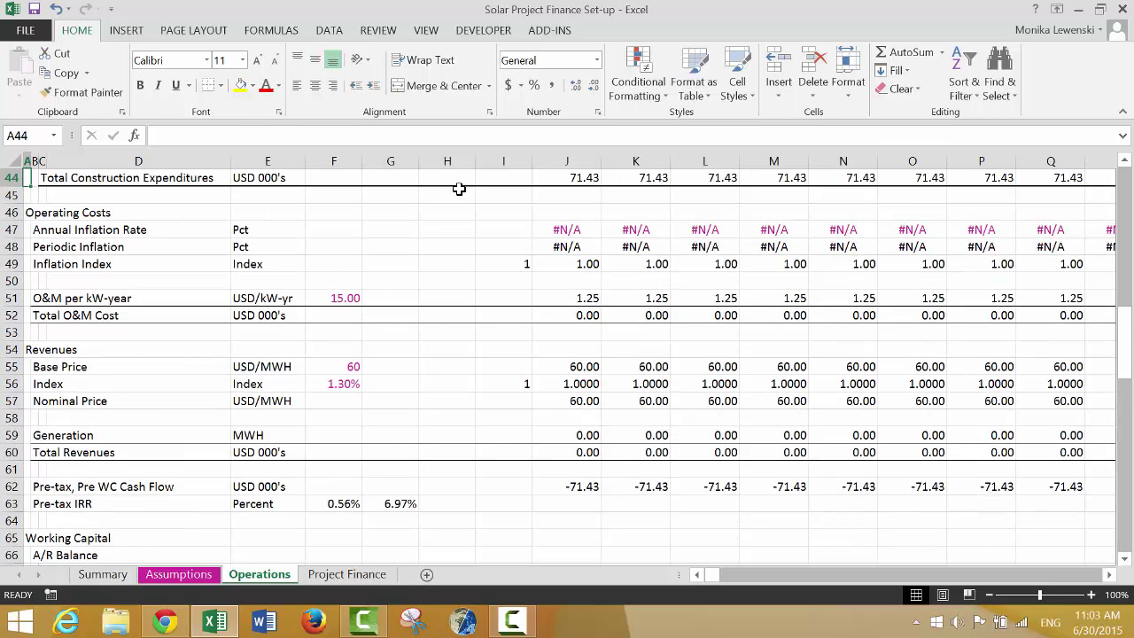
Go back down column A of the Operations sheet from Total Construction Expenditures to the A/R Balance row 66
{"action": "key", "text": "Down"}
{"action": "key", "text": "Down"}
{"action": "key", "text": "Down"}
{"action": "key", "text": "Down"}
{"action": "key", "text": "Down"}
{"action": "key", "text": "Down"}
{"action": "key", "text": "Down"}
{"action": "key", "text": "Down"}
{"action": "key", "text": "Down"}
{"action": "key", "text": "Down"}
{"action": "key", "text": "Down"}
{"action": "key", "text": "Down"}
{"action": "key", "text": "Down"}
{"action": "key", "text": "Down"}
{"action": "key", "text": "Down"}
{"action": "key", "text": "Down"}
{"action": "key", "text": "Down"}
{"action": "key", "text": "Down"}
{"action": "key", "text": "Down"}
{"action": "key", "text": "Down"}
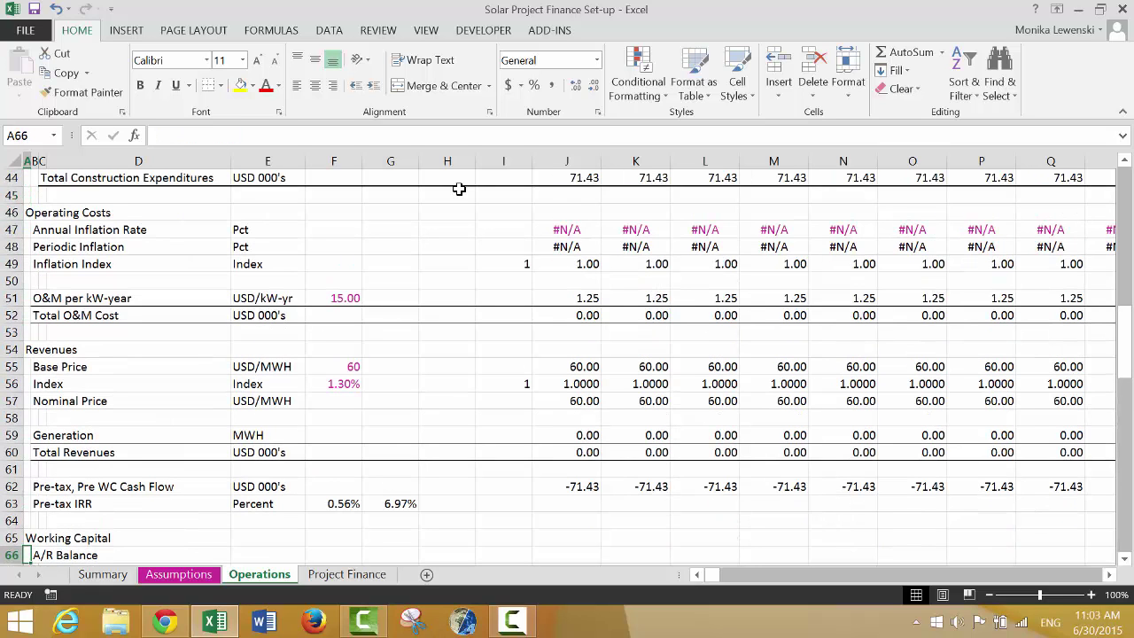
On the Assumptions sheet, add the subheading Senior Debt in B148 under Financial Inputs
{"action": "key", "text": "ctrl+Page_Up"}
{"action": "key", "text": "Left"}
{"action": "key", "text": "Left"}
{"action": "key", "text": "Left"}
{"action": "key", "text": "Left"}
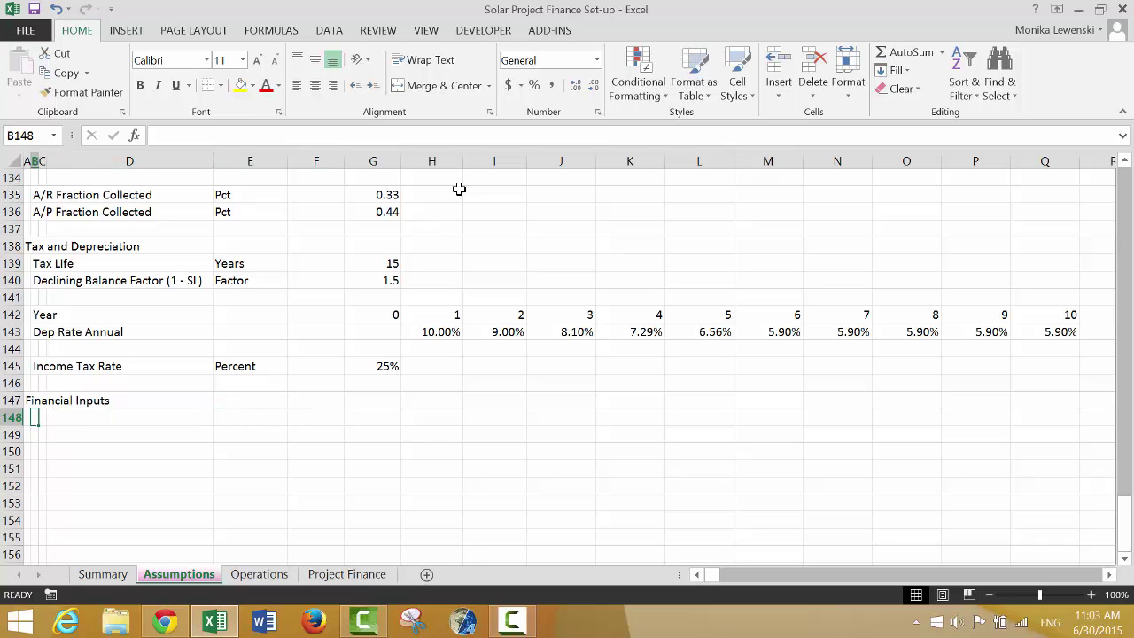
{"action": "type", "text": "Senior D"}
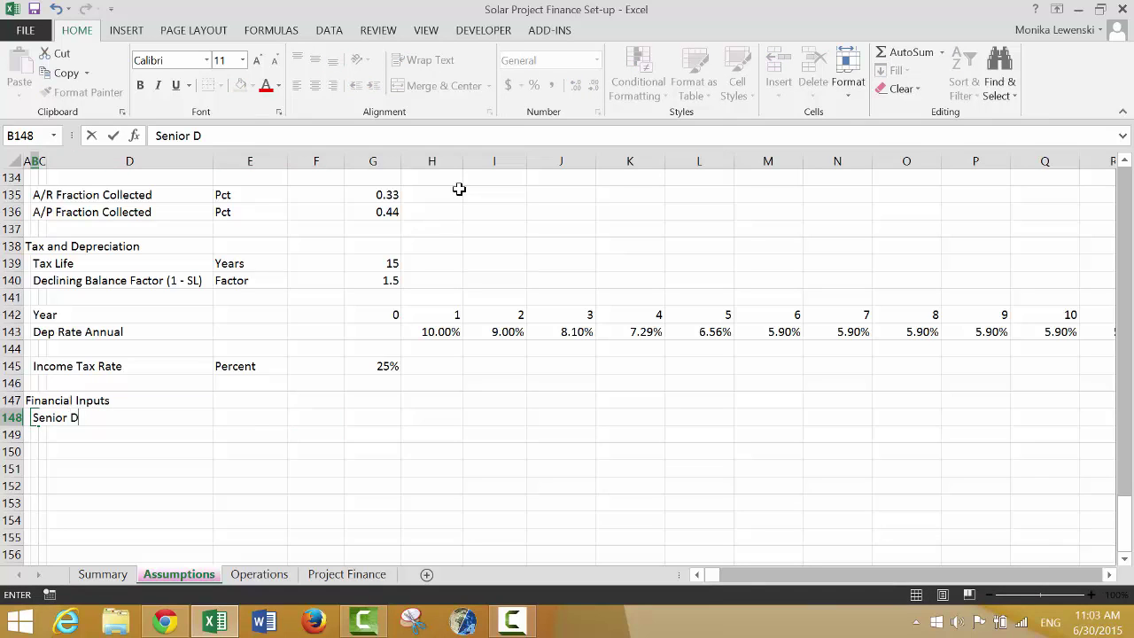
{"action": "type", "text": "ebt"}
{"action": "key", "text": "Return"}
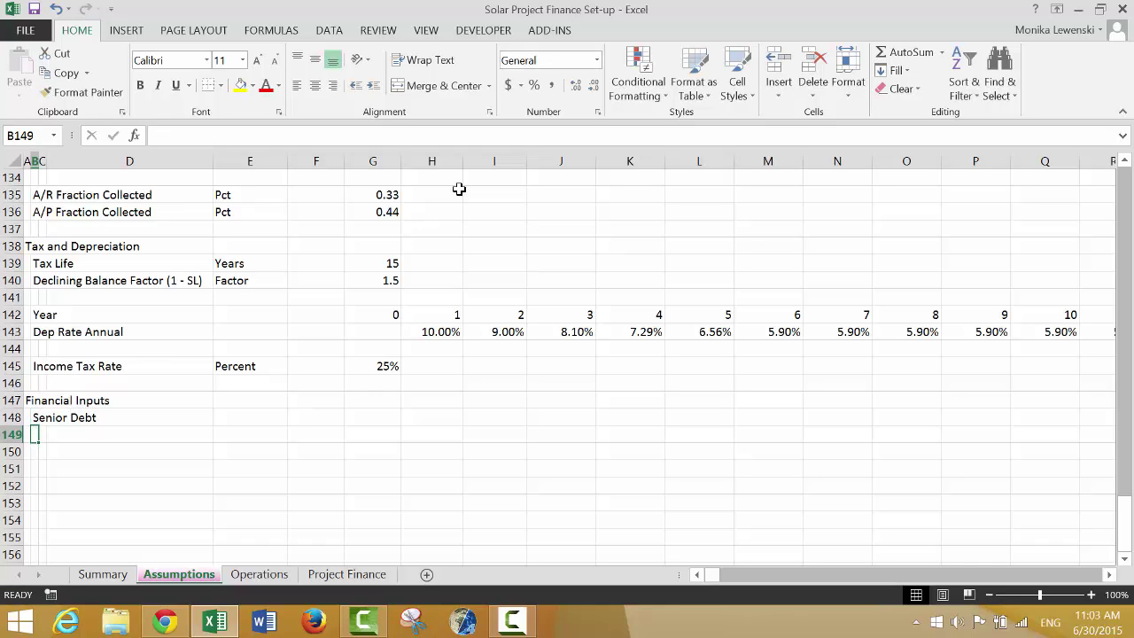
Add the indented label Debt Balance in C149 and the line item Fixed Debt in D150
{"action": "key", "text": "Right"}
{"action": "type", "text": "Dbe"}
{"action": "key", "text": "BackSpace"}
{"action": "key", "text": "BackSpace"}
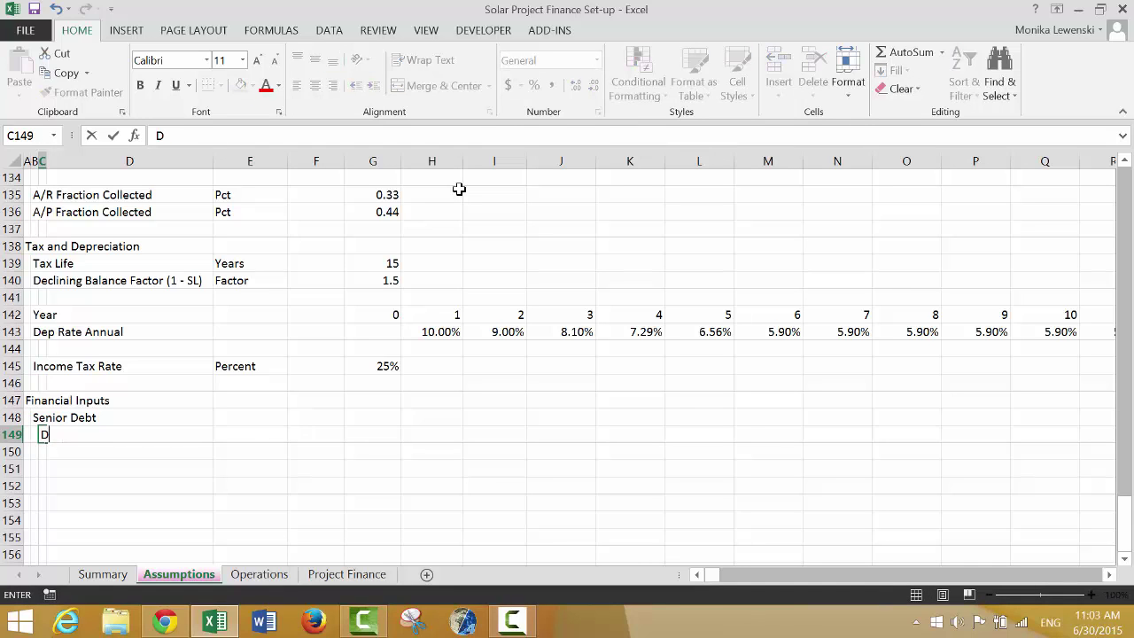
{"action": "type", "text": "ebt Balance"}
{"action": "key", "text": "Return"}
{"action": "key", "text": "Right"}
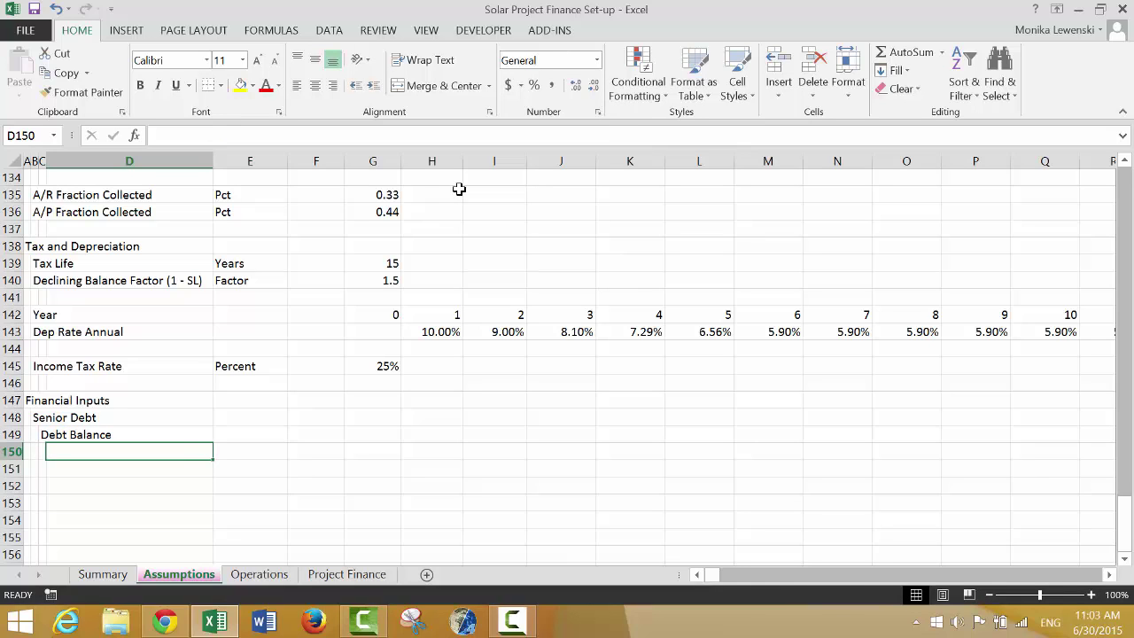
{"action": "type", "text": "F"}
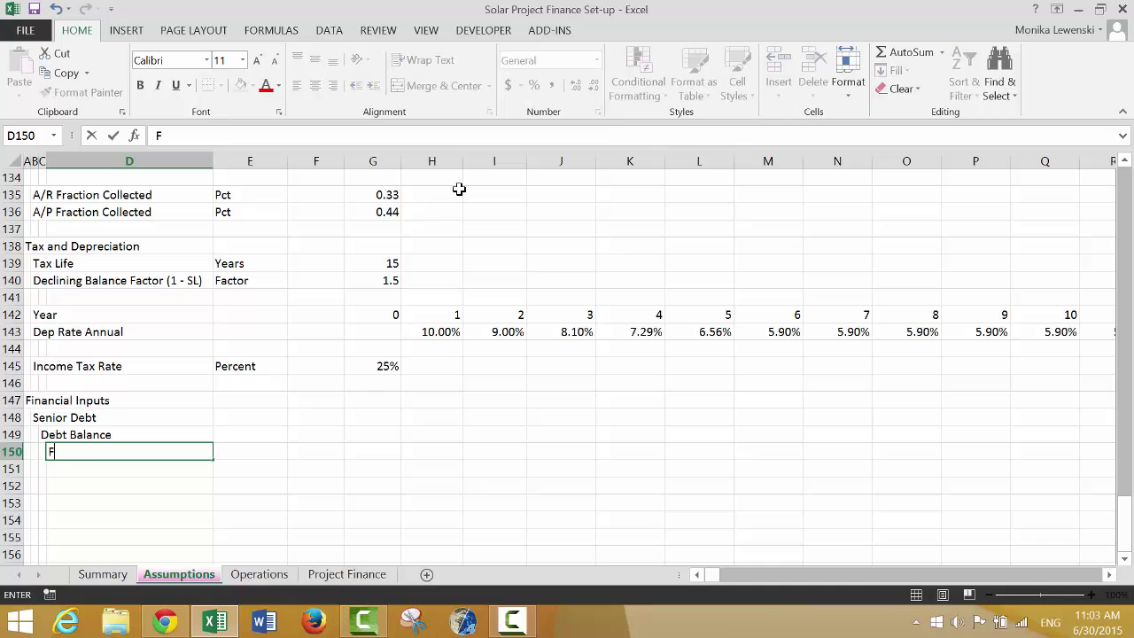
{"action": "type", "text": "ixed Debt"}
{"action": "key", "text": "Return"}
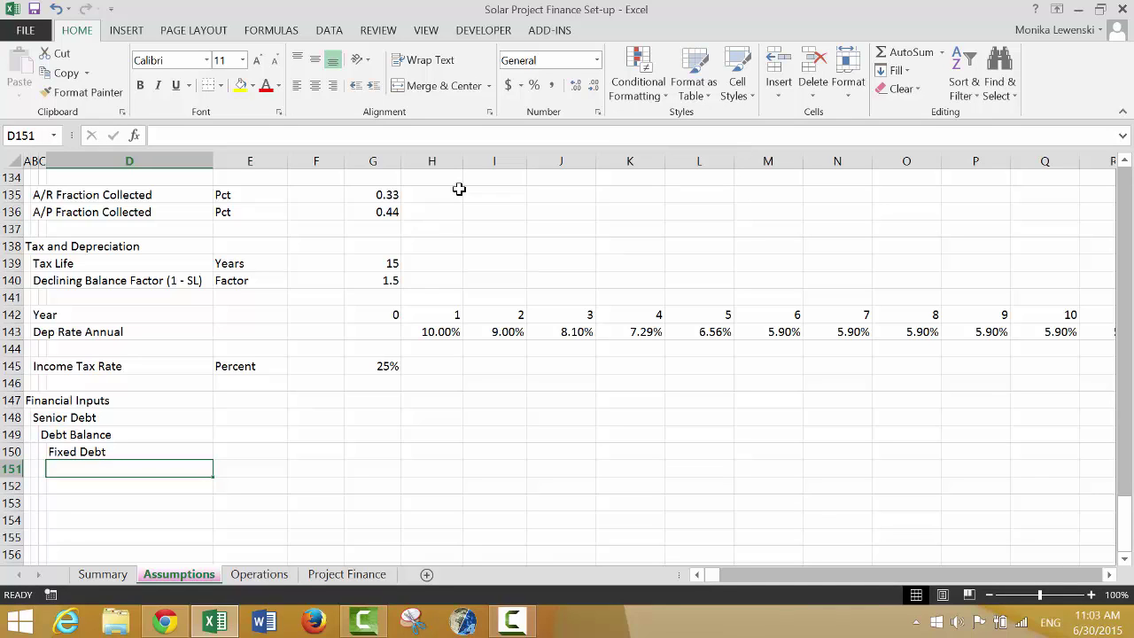
Add the line item Debt Driven by Debt/Project Cost in D151 below Fixed Debt
{"action": "key", "text": "Up"}
{"action": "key", "text": "Down"}
{"action": "type", "text": "D"}
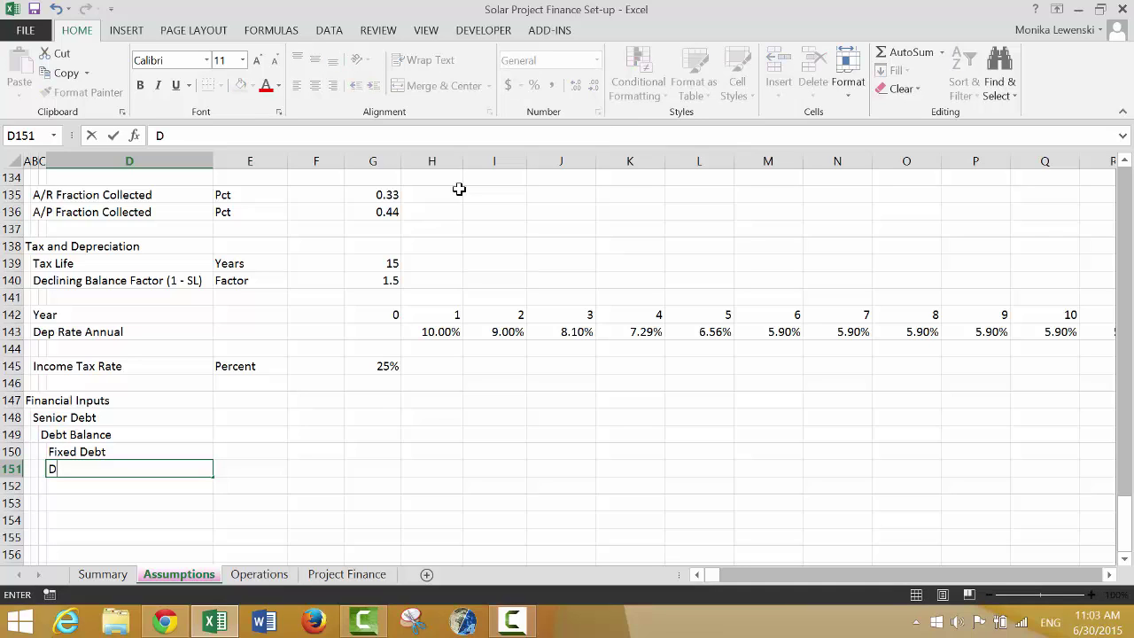
{"action": "type", "text": "ebt Driven by D"}
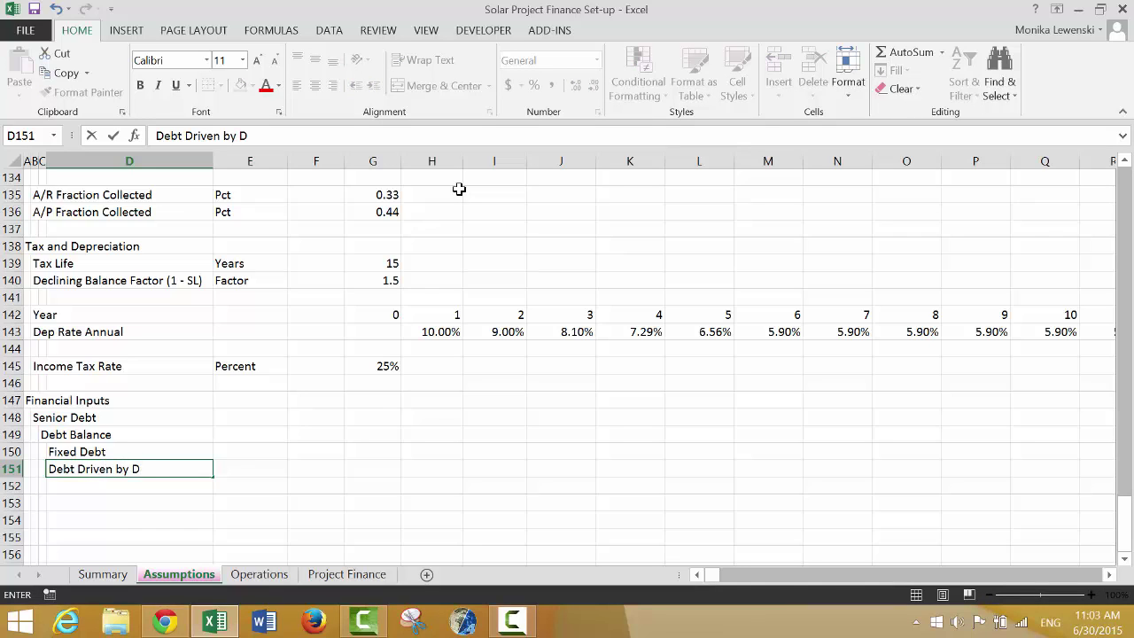
{"action": "key", "text": "BackSpace"}
{"action": "type", "text": "Debt/Proj"}
{"action": "type", "text": "ect Cost"}
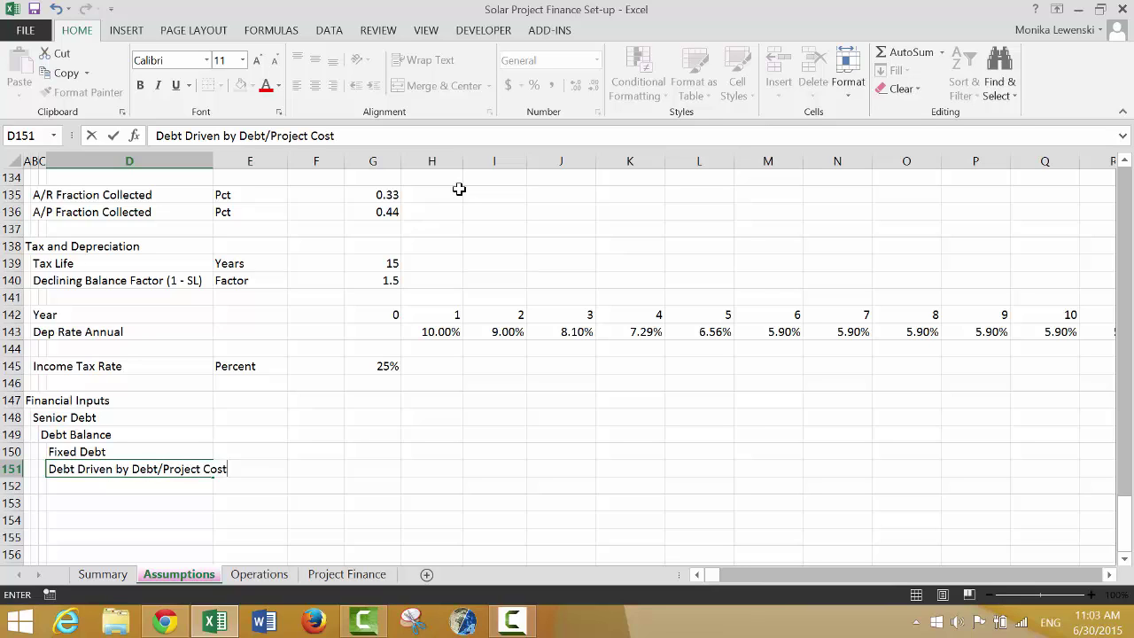
{"action": "key", "text": "Return"}
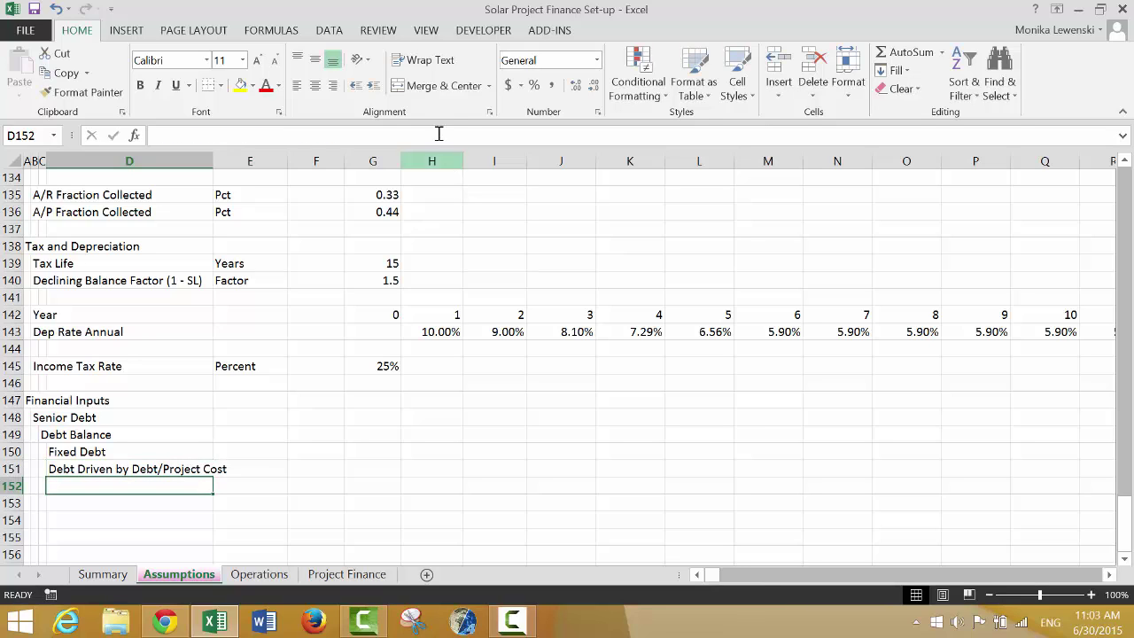
Widen column D so the full Debt Driven by Debt/Project Cost label fits in its cell
{"action": "left_click_drag", "start_coordinate": [220, 157], "coordinate": [254, 150]}
{"action": "key", "text": "Up"}
{"action": "key", "text": "Up"}
{"action": "key", "text": "Down"}
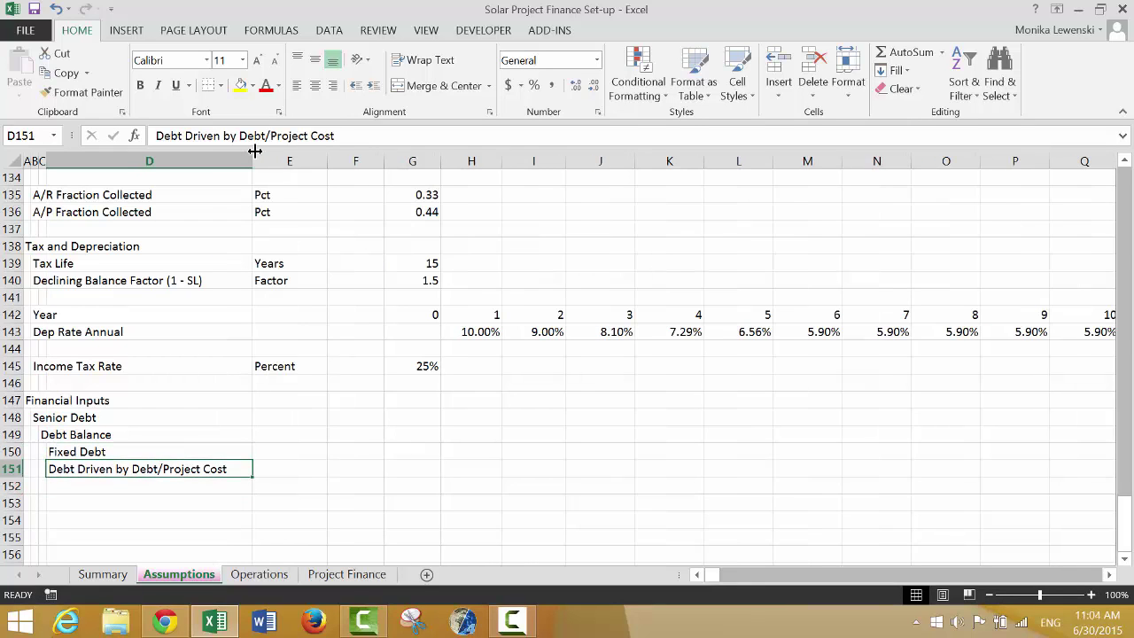
Enter the units USD 000's for Fixed Debt in E150 and Pct for Debt Driven by Debt/Project Cost in E151
{"action": "key", "text": "Right"}
{"action": "key", "text": "Up"}
{"action": "key", "text": "Up"}
{"action": "key", "text": "Up"}
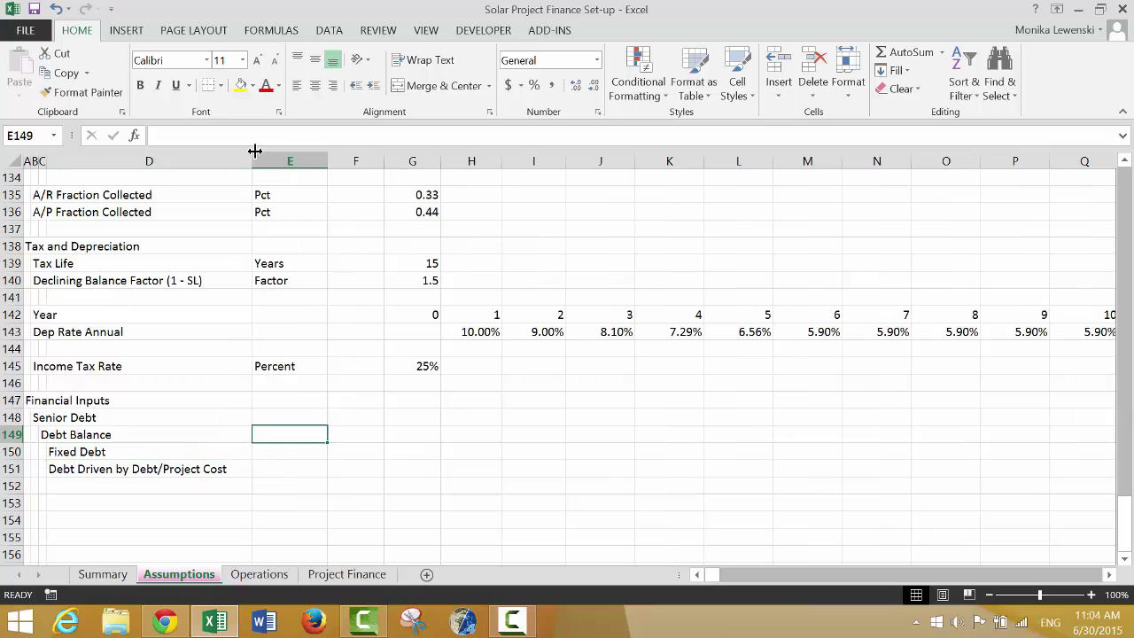
{"action": "key", "text": "Down"}
{"action": "key", "text": "Down"}
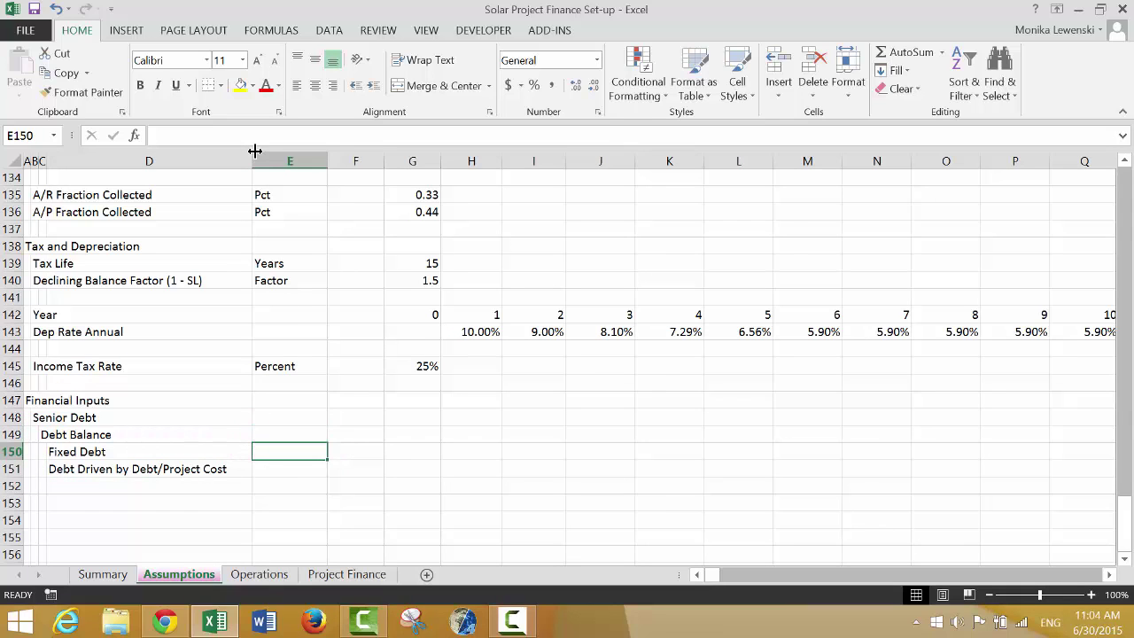
{"action": "type", "text": "USD 000's"}
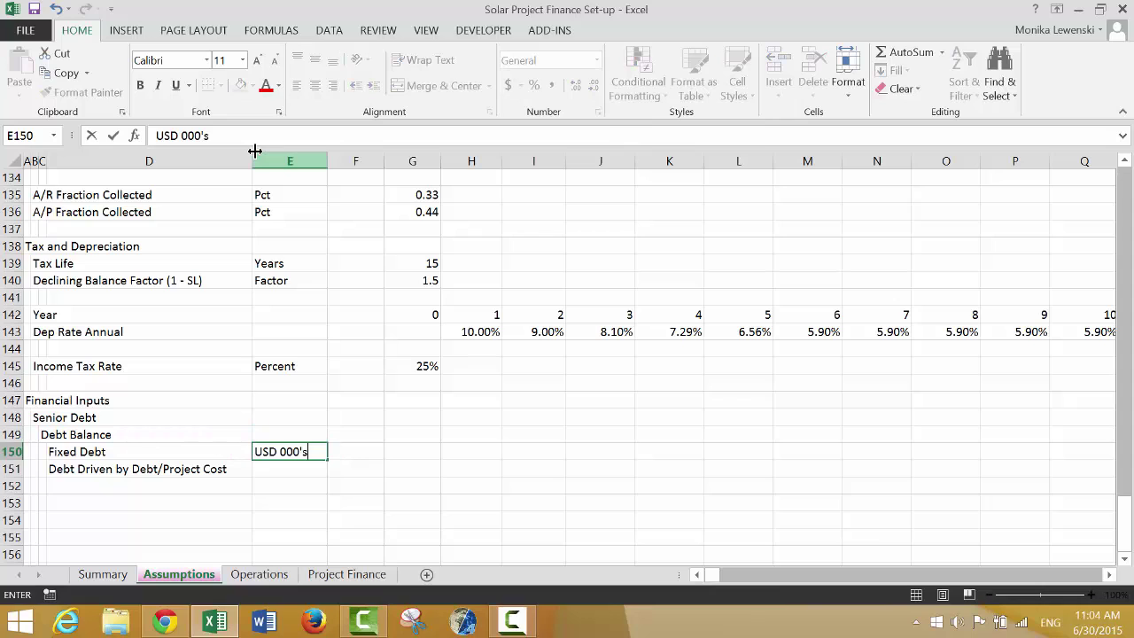
{"action": "key", "text": "Return"}
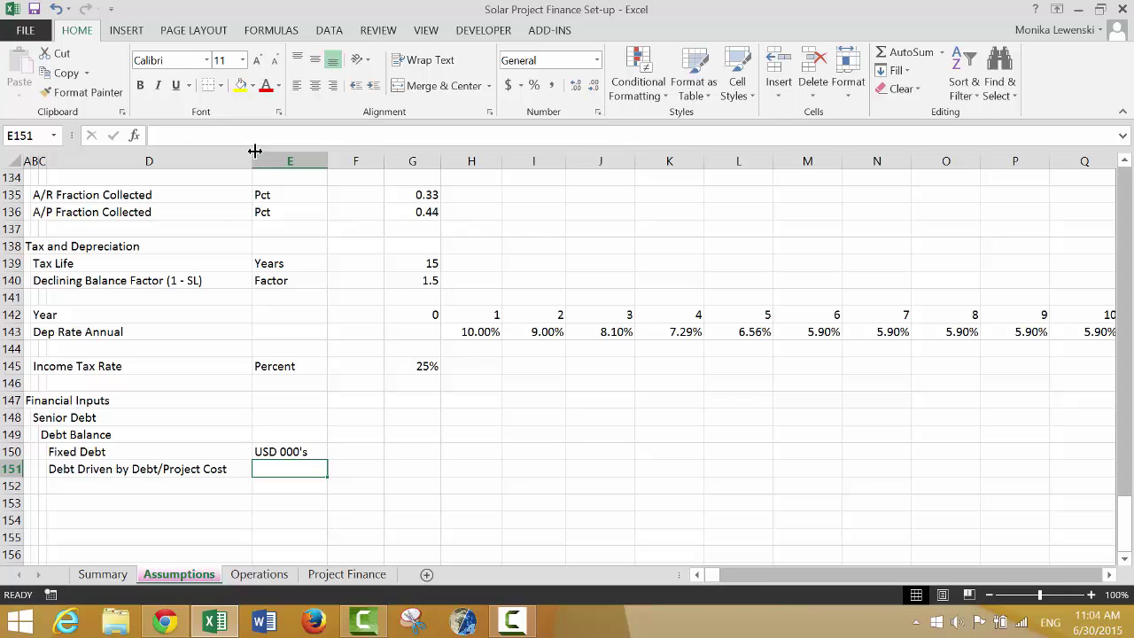
{"action": "type", "text": "Pe"}
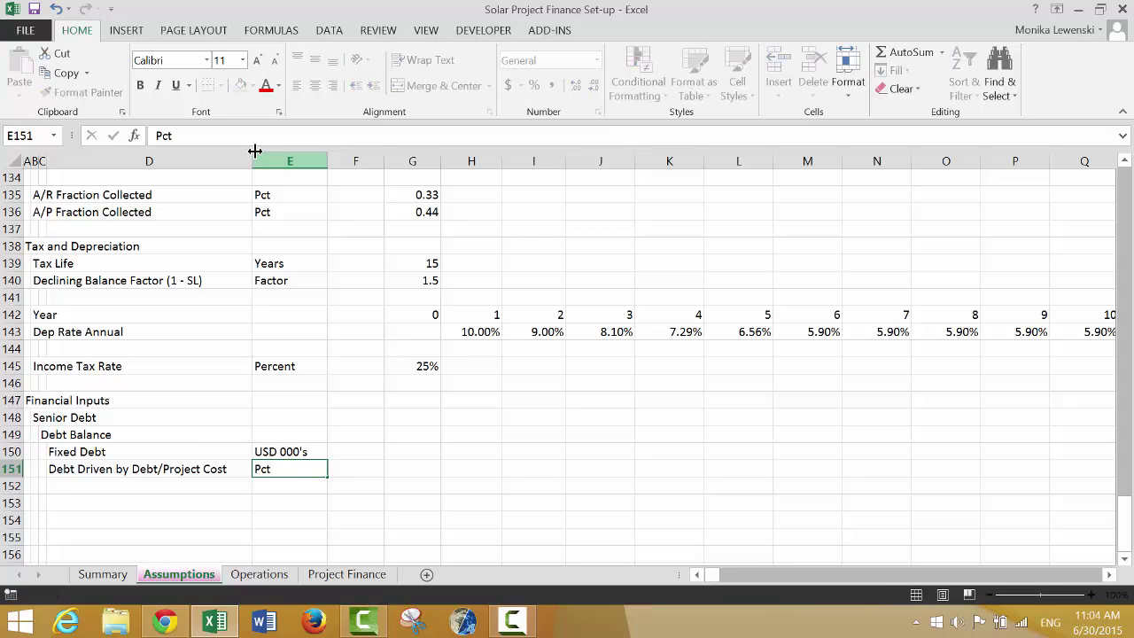
{"action": "key", "text": "Return"}
Add the line item Debt Driven by DSCR in D152
{"action": "key", "text": "Left"}
{"action": "key", "text": "Left"}
{"action": "key", "text": "Left"}
{"action": "key", "text": "Right"}
{"action": "key", "text": "Right"}
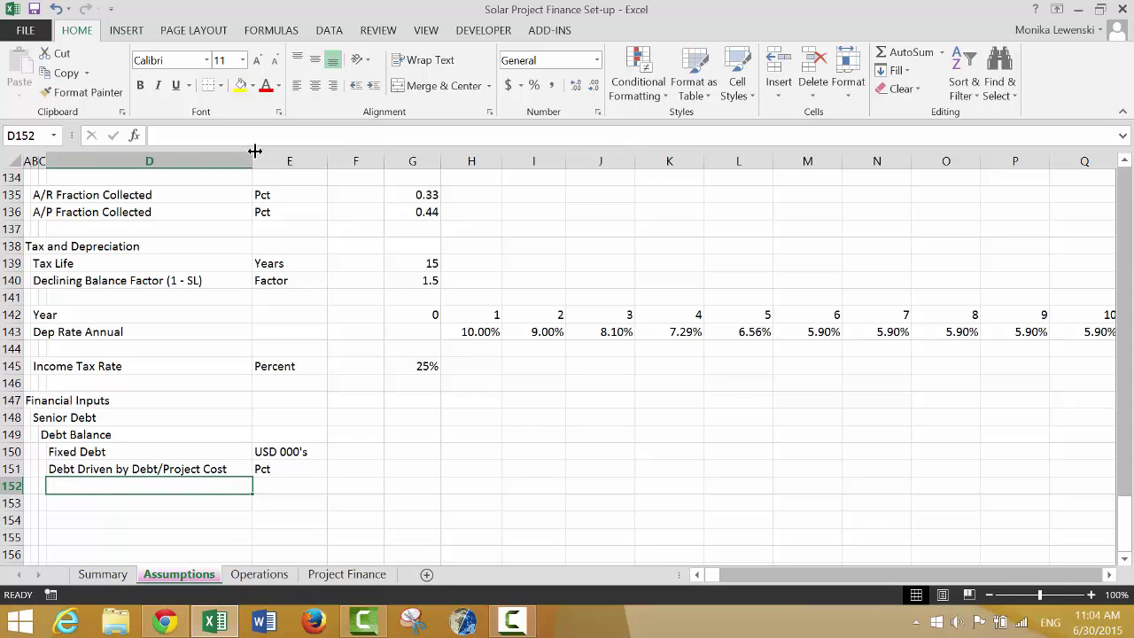
{"action": "type", "text": "Debt D"}
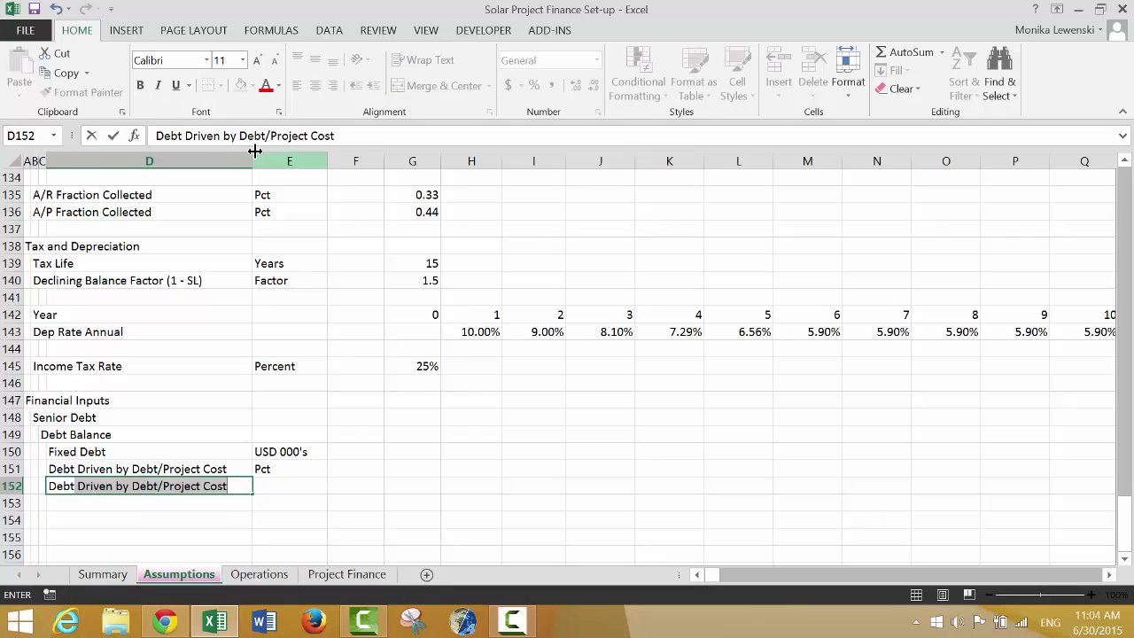
{"action": "type", "text": "rivn"}
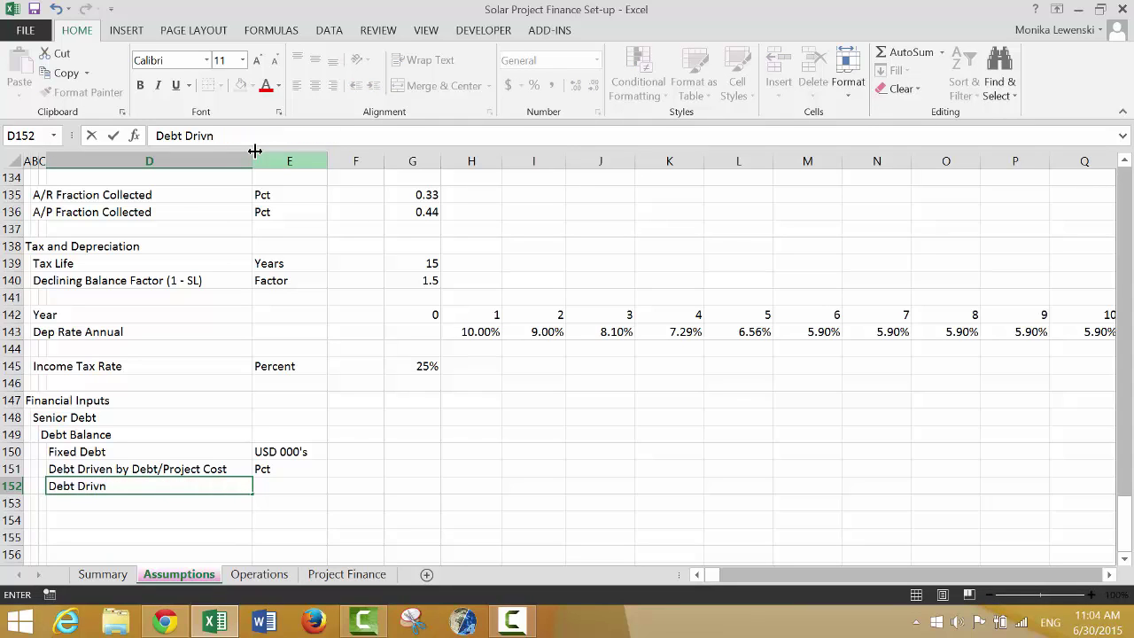
{"action": "key", "text": "BackSpace"}
{"action": "type", "text": "en by DSCR"}
{"action": "key", "text": "Return"}
Enter the unit Times for Debt Driven by DSCR in E152
{"action": "key", "text": "Right"}
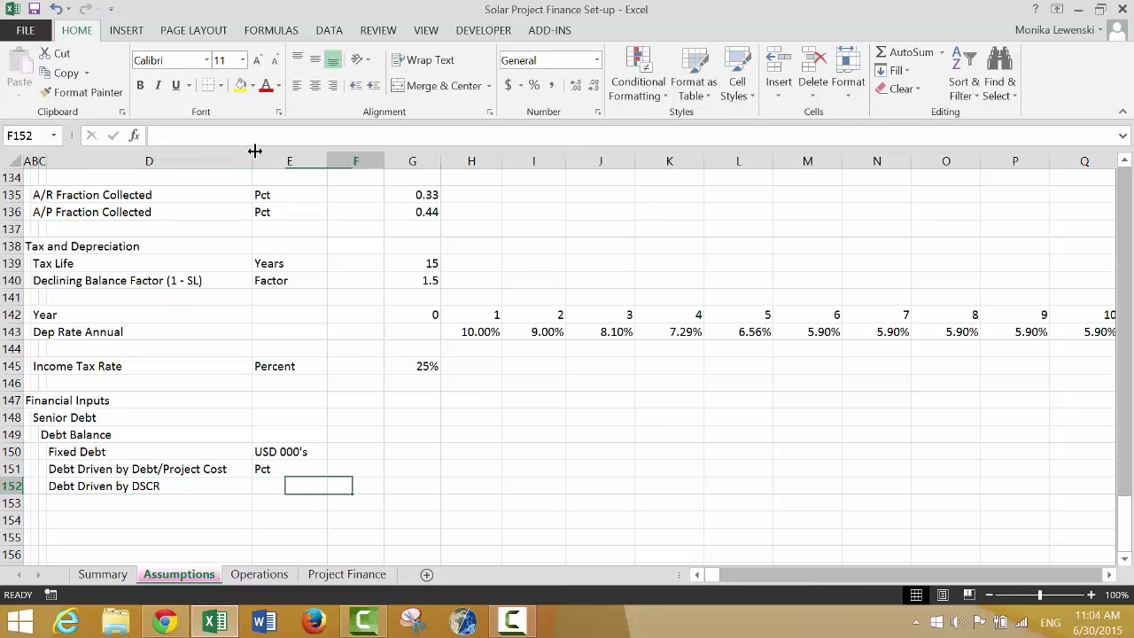
{"action": "type", "text": "Timex"}
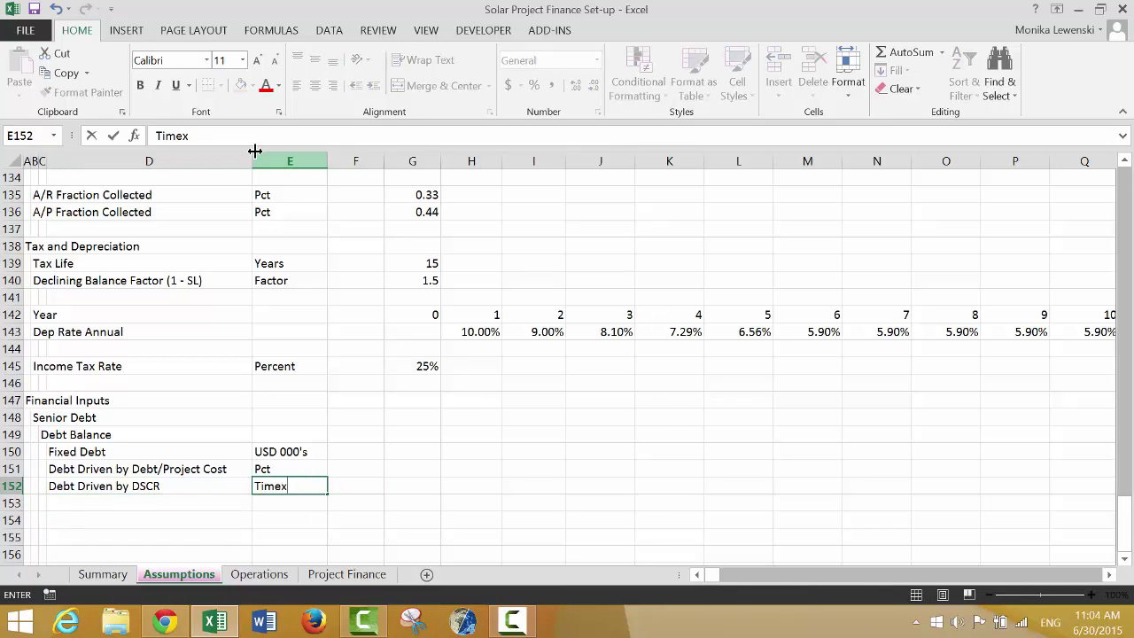
{"action": "key", "text": "Return"}
{"action": "key", "text": "Up"}
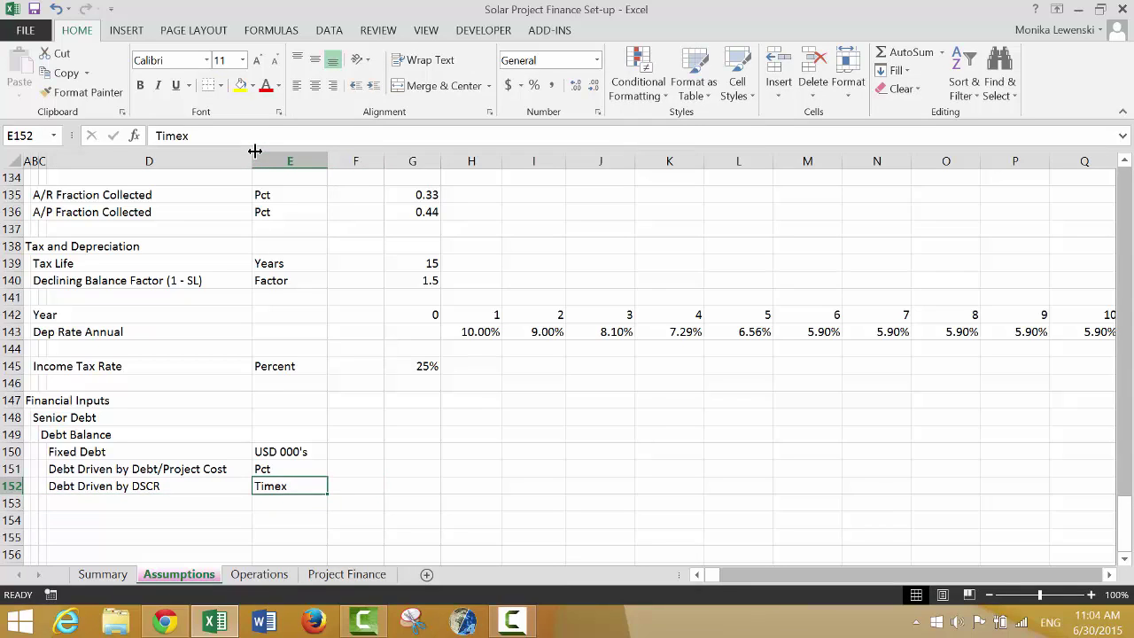
{"action": "key", "text": "F2"}
{"action": "key", "text": "BackSpace"}
{"action": "type", "text": "s"}
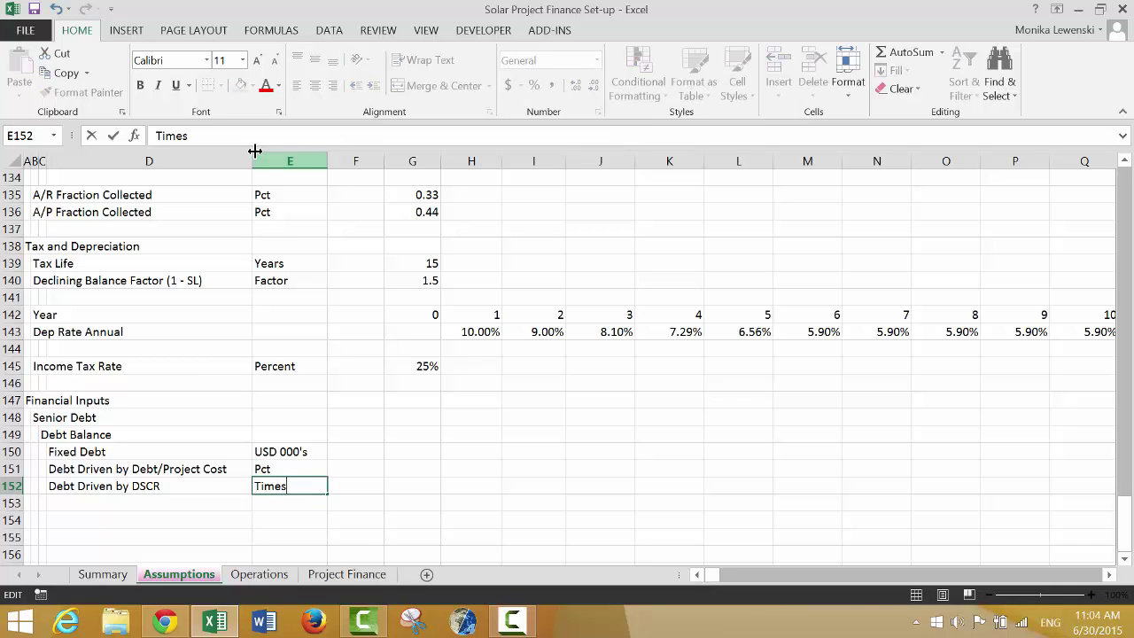
{"action": "key", "text": "Return"}
Enter 1.2 for Debt Driven by DSCR in F152 and 80% for Debt Driven by Debt/Project Cost in F151
{"action": "key", "text": "Up"}
{"action": "key", "text": "Right"}
{"action": "type", "text": "1.2"}
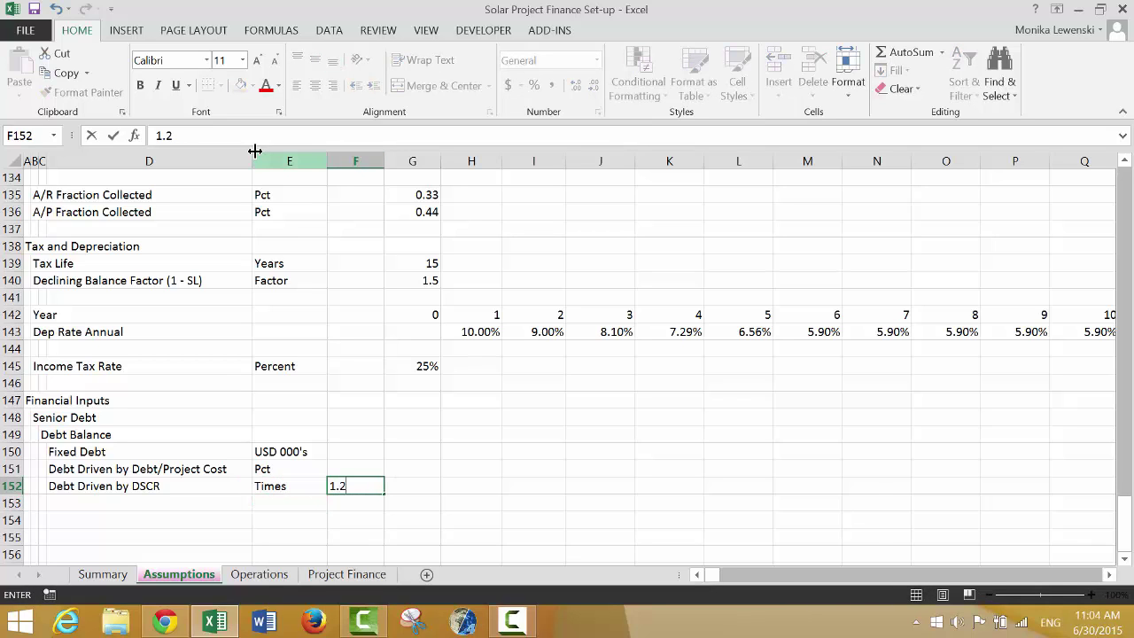
{"action": "key", "text": "Return"}
{"action": "key", "text": "Up"}
{"action": "key", "text": "Up"}
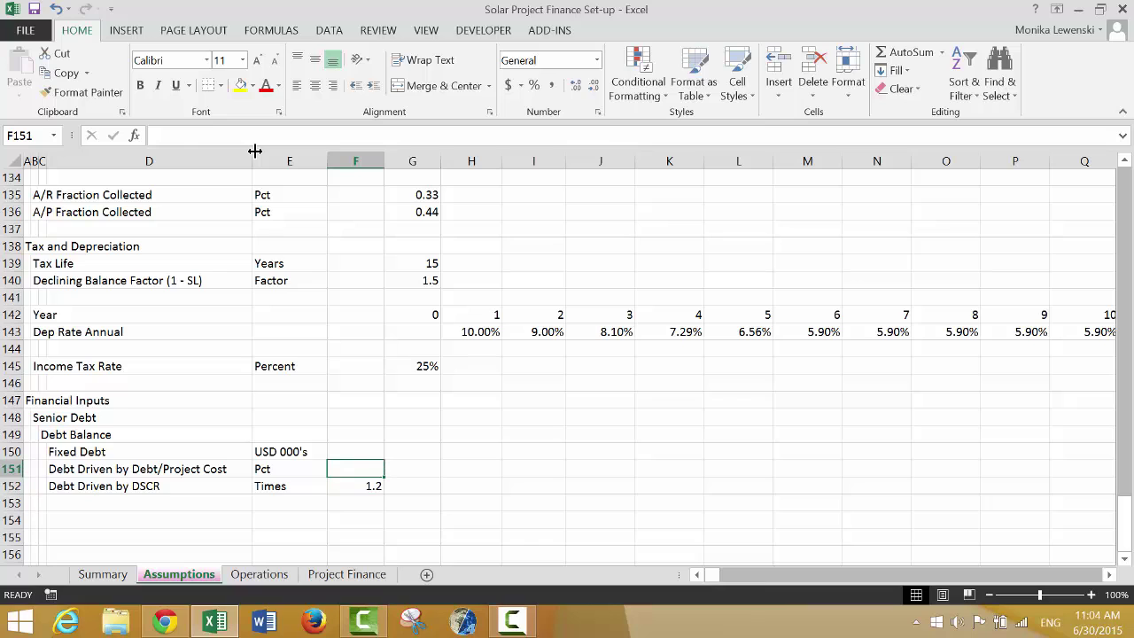
{"action": "type", "text": "80%"}
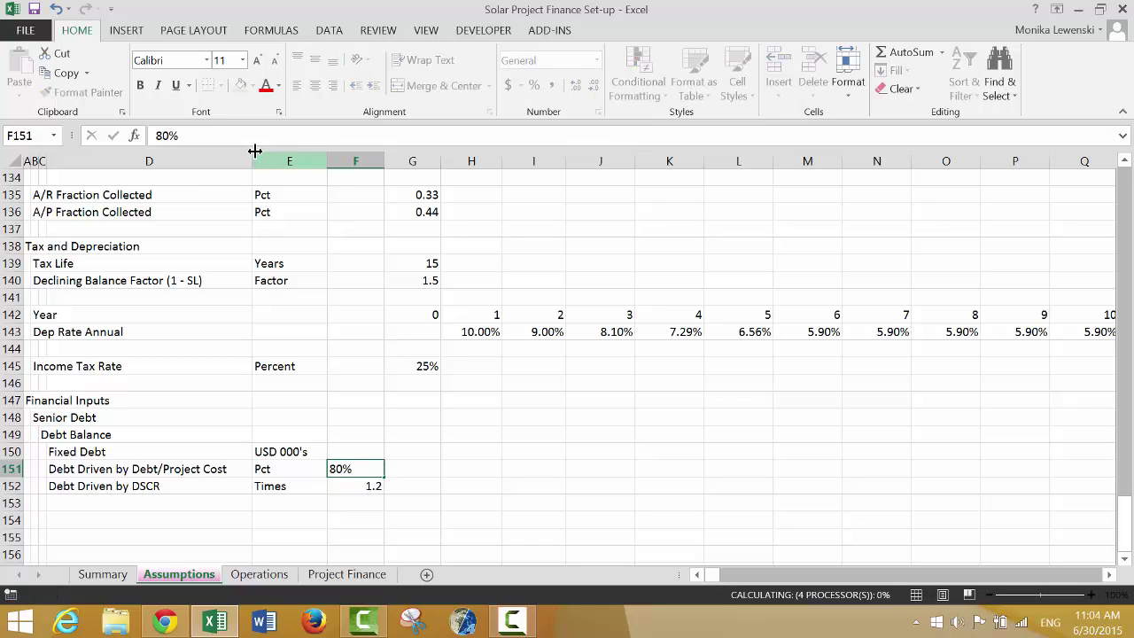
{"action": "key", "text": "Return"}
{"action": "key", "text": "Up"}
{"action": "key", "text": "Up"}
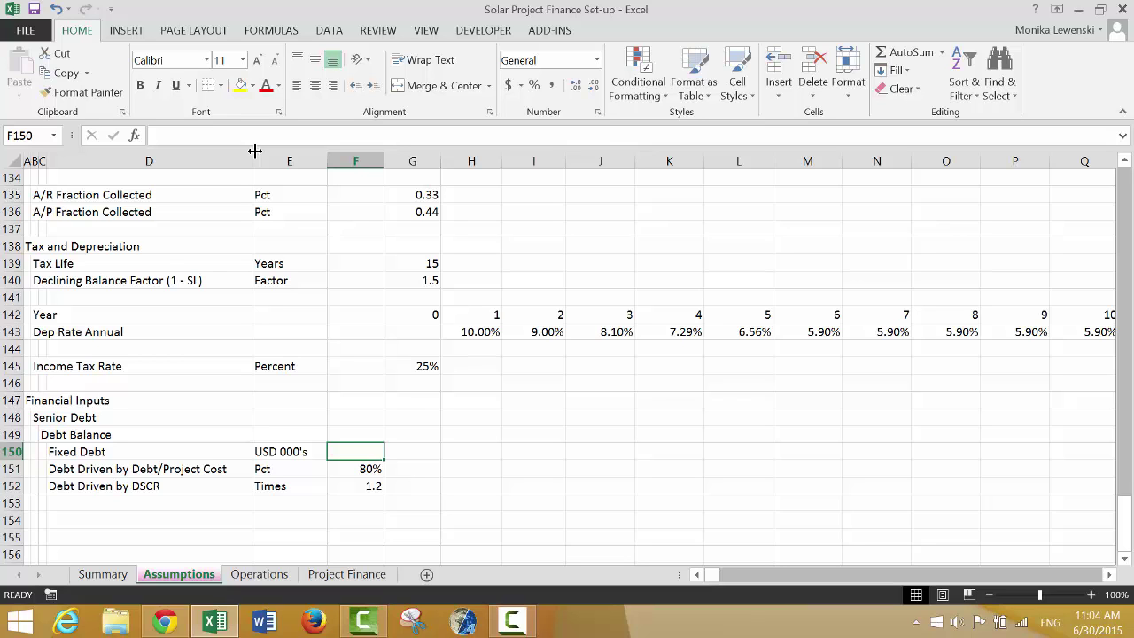
Look through the Summary and Operations sheets and bring up the Sources and Uses section on the Project Finance sheet
{"action": "key", "text": "ctrl+Page_Up"}
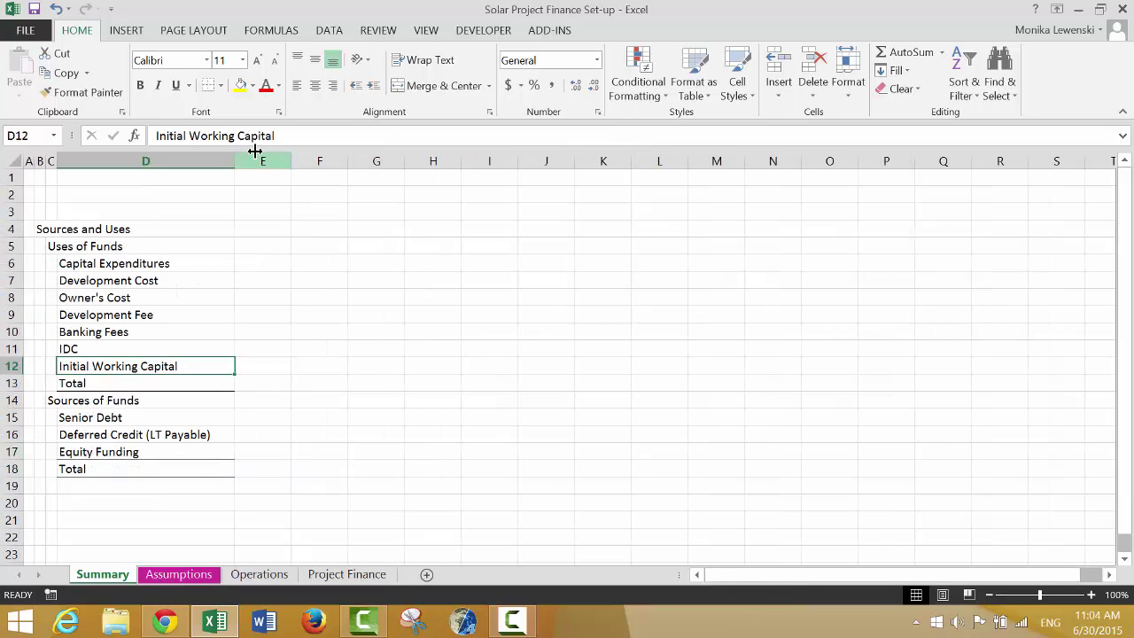
{"action": "key", "text": "ctrl+Page_Down"}
{"action": "key", "text": "ctrl+Page_Down"}
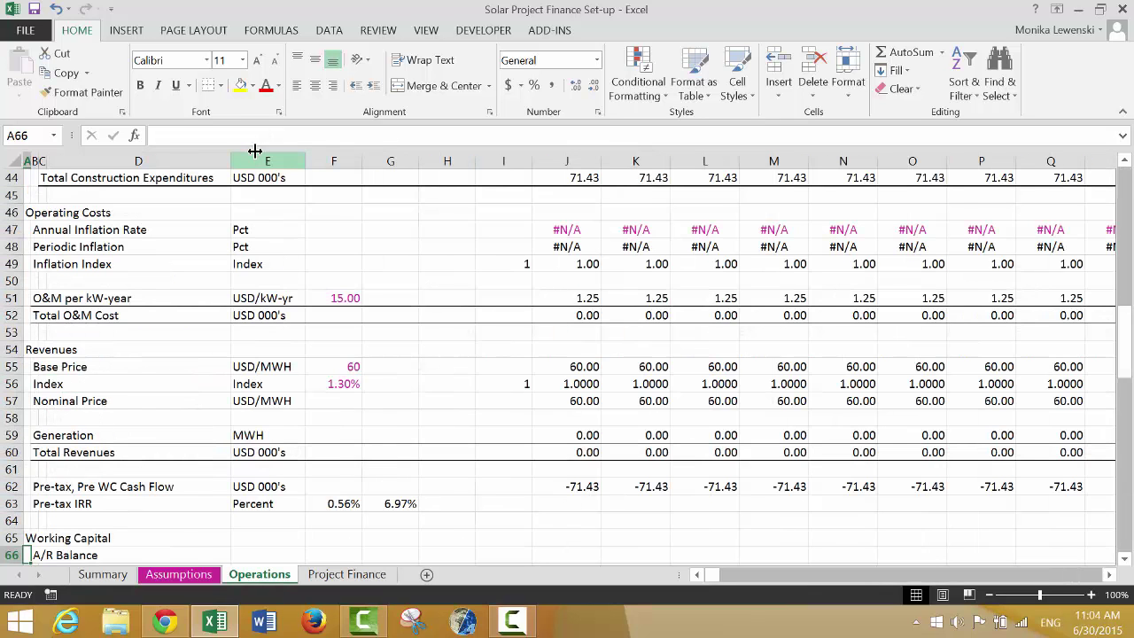
{"action": "key", "text": "ctrl+Page_Down"}
{"action": "key", "text": "Up"}
{"action": "key", "text": "Down"}
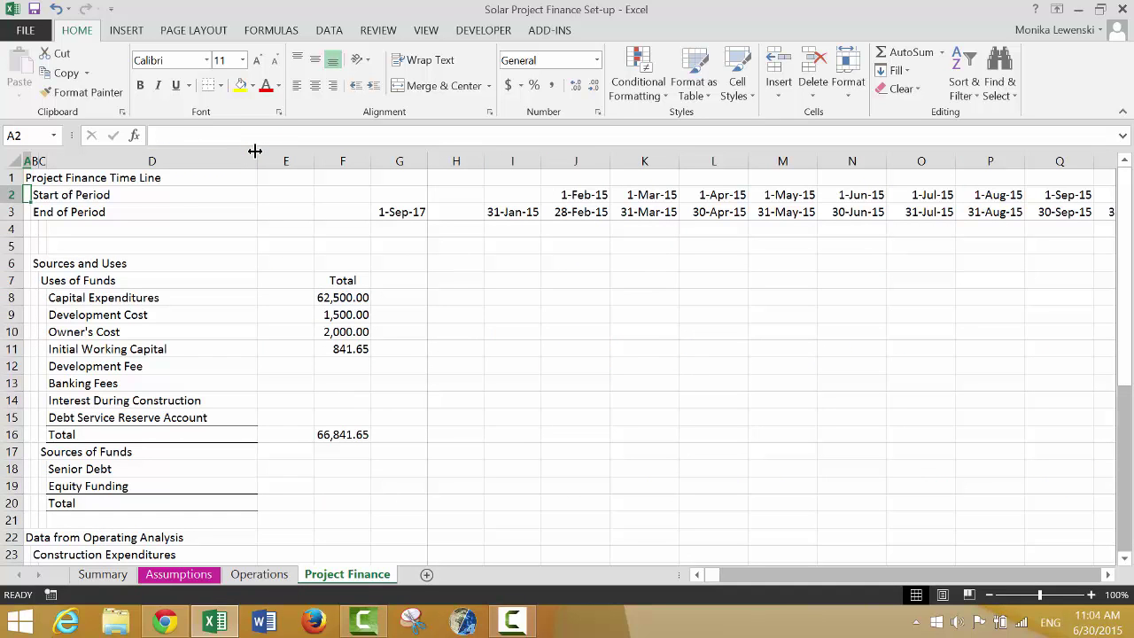
Return to the Assumptions sheet and enter 50,000 as the Fixed Debt amount in F150
{"action": "key", "text": "Down"}
{"action": "key", "text": "ctrl+Page_Up"}
{"action": "key", "text": "ctrl+Page_Up"}
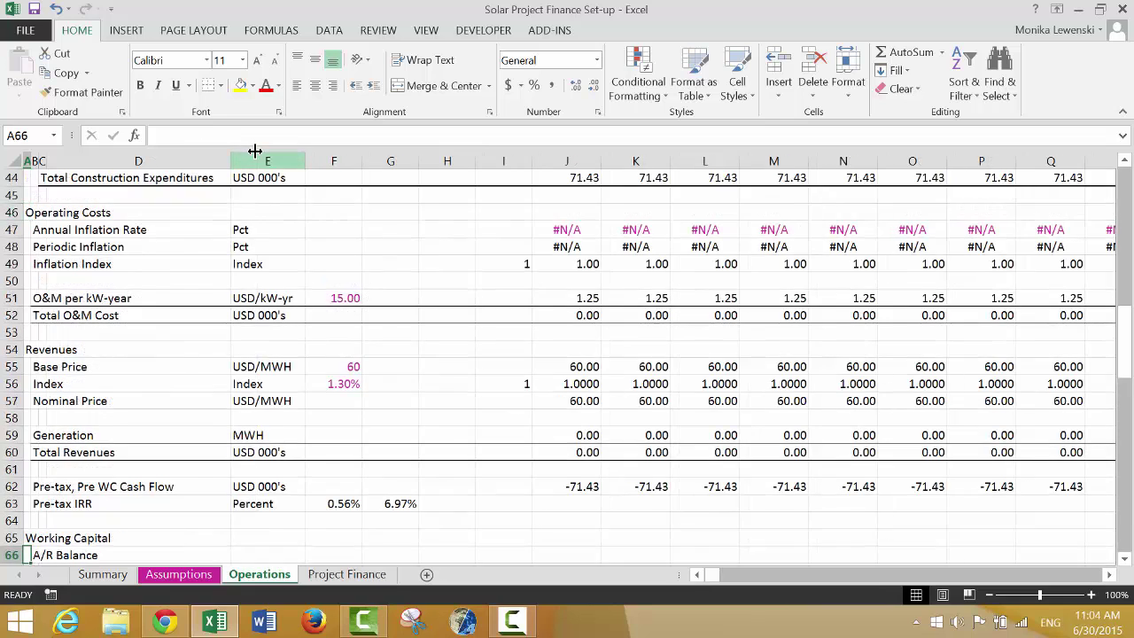
{"action": "type", "text": "50,000"}
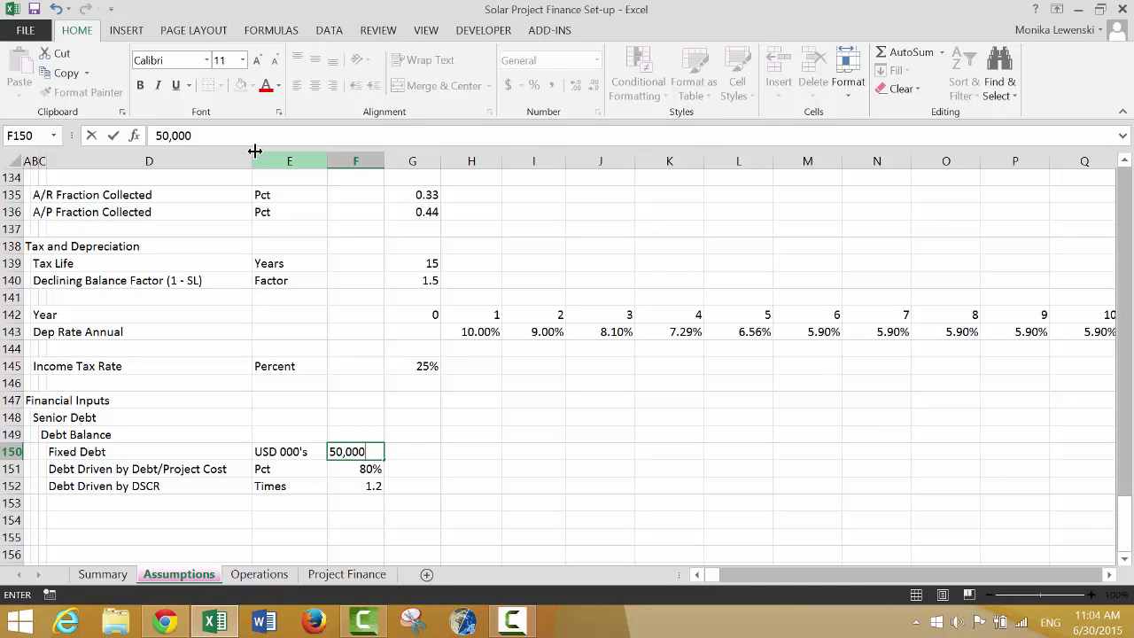
{"action": "key", "text": "Return"}
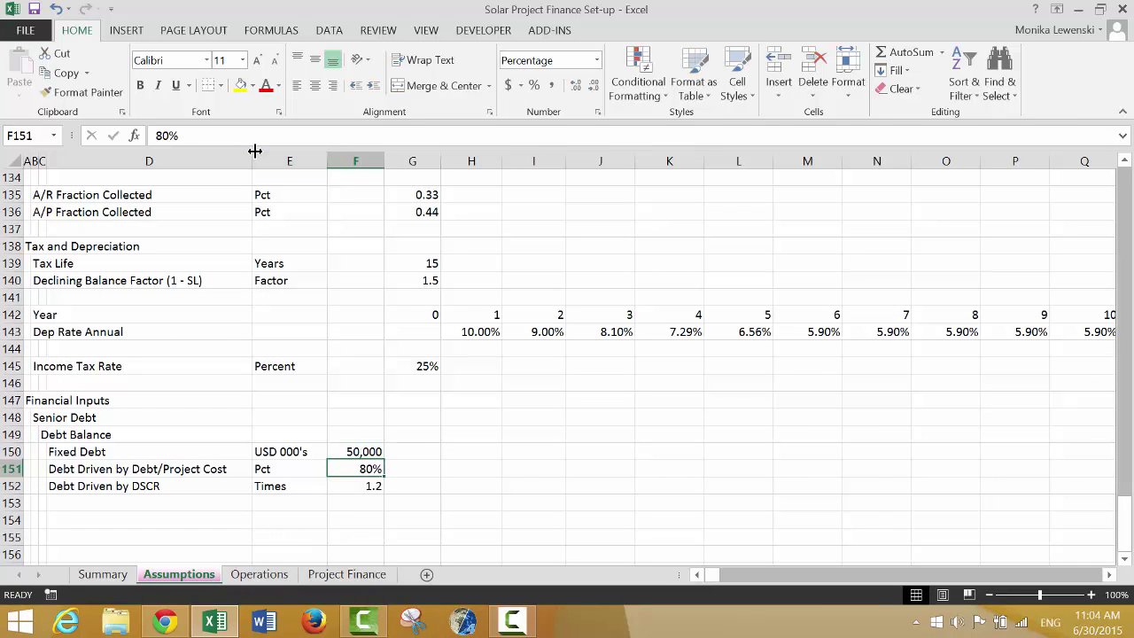
Add the column headings Amount in F149 and Apply in G149 on the Debt Balance row
{"action": "key", "text": "Up"}
{"action": "key", "text": "Right"}
{"action": "key", "text": "Up"}
{"action": "key", "text": "Left"}
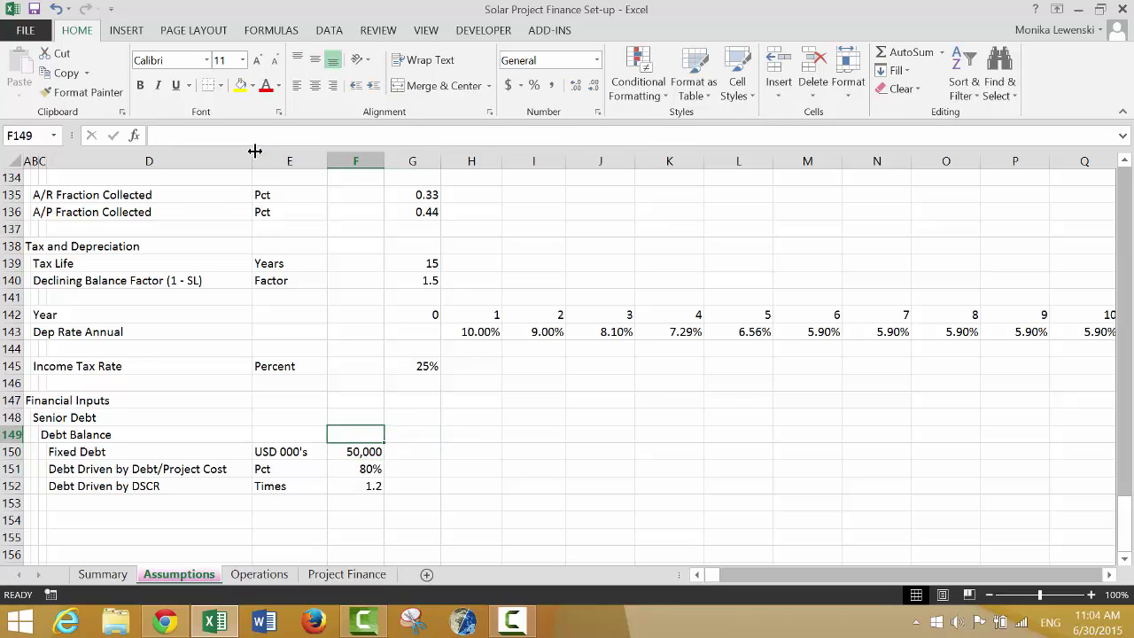
{"action": "type", "text": "Amount"}
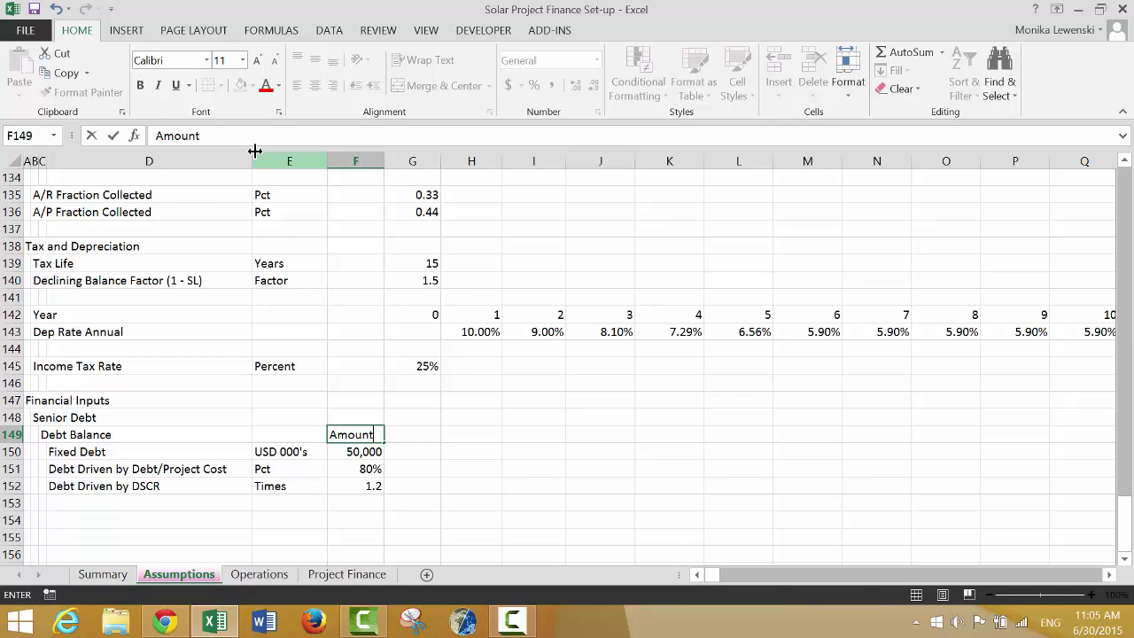
{"action": "key", "text": "Return"}
{"action": "key", "text": "Up"}
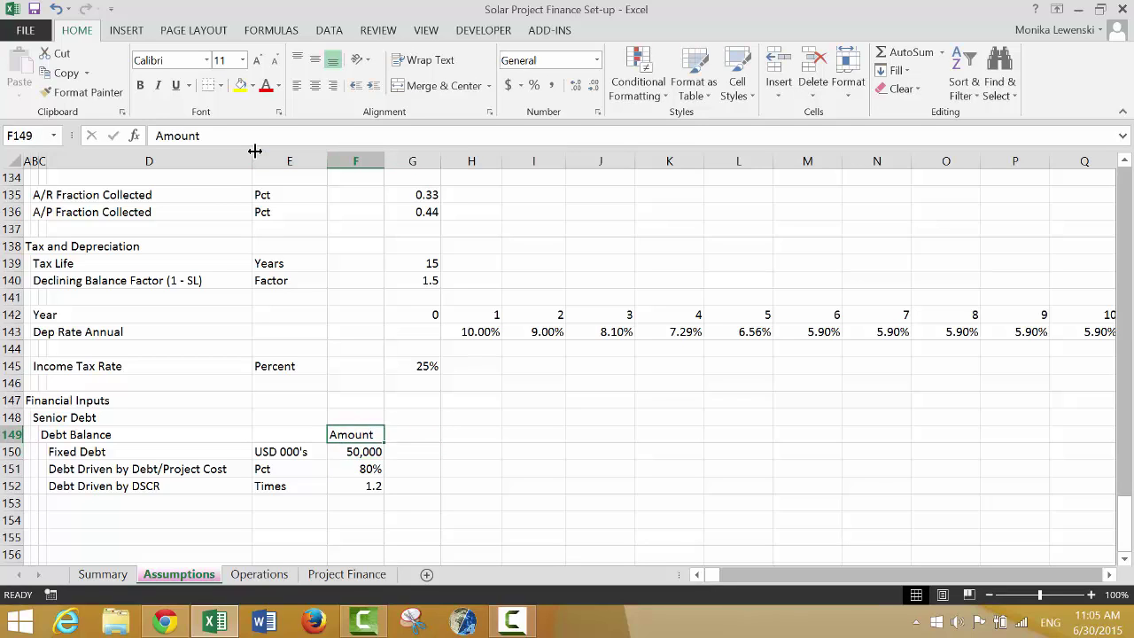
{"action": "key", "text": "Right"}
{"action": "type", "text": "App"}
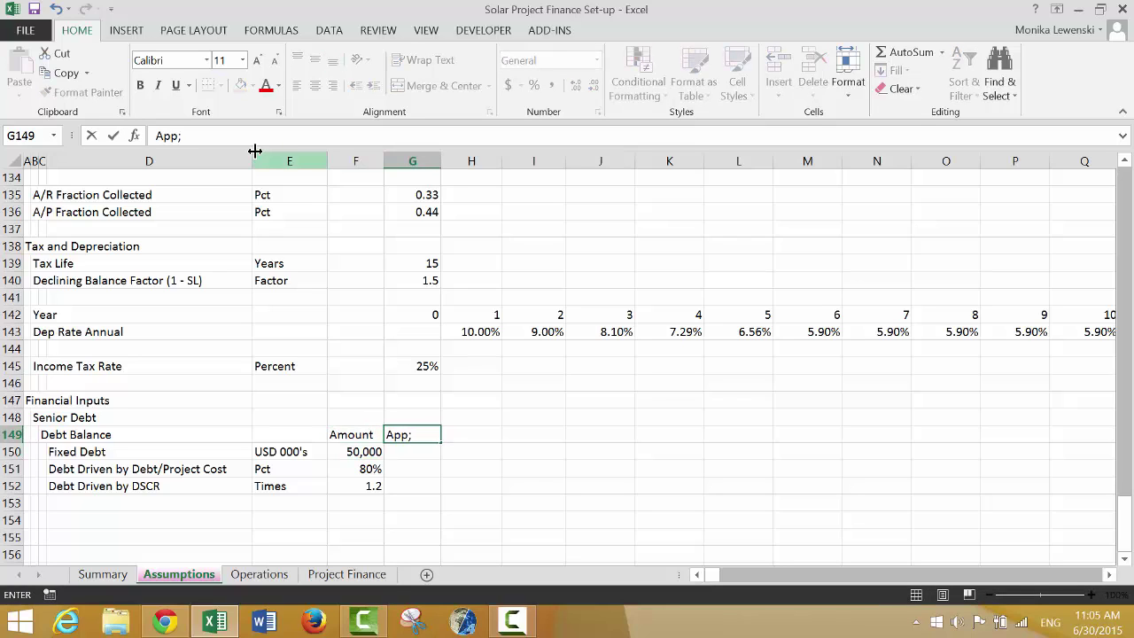
{"action": "type", "text": "ly"}
{"action": "key", "text": "Return"}
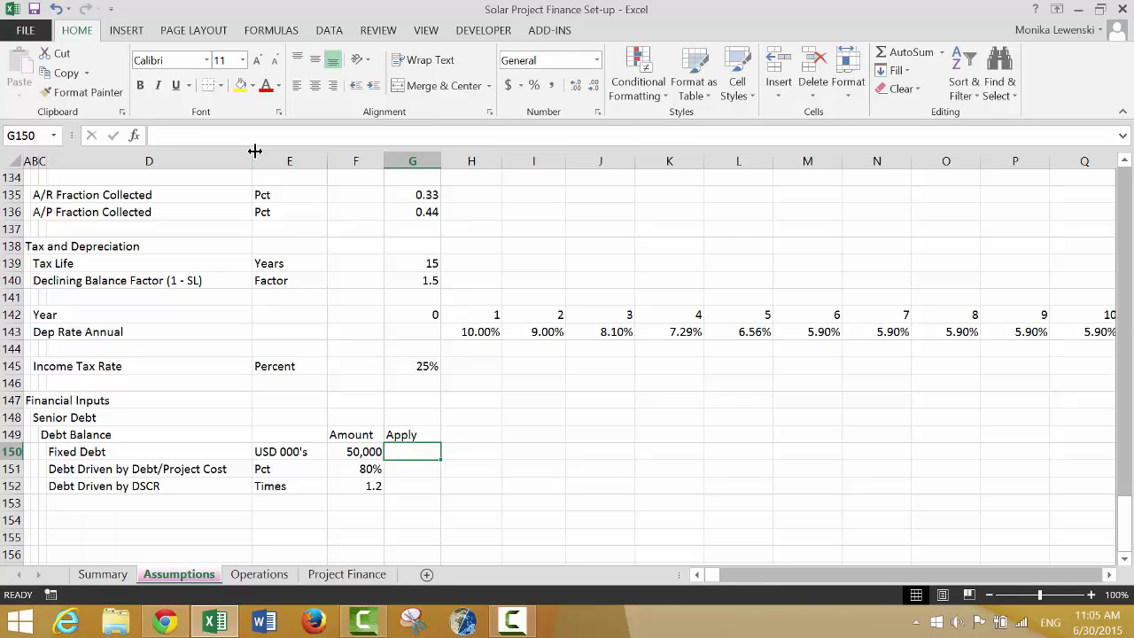
Fill the Apply column with TRUE for Fixed Debt in G150 and FALSE for the other two debt options in G151 and G152
{"action": "key", "text": "Left"}
{"action": "key", "text": "Right"}
{"action": "type", "text": "true"}
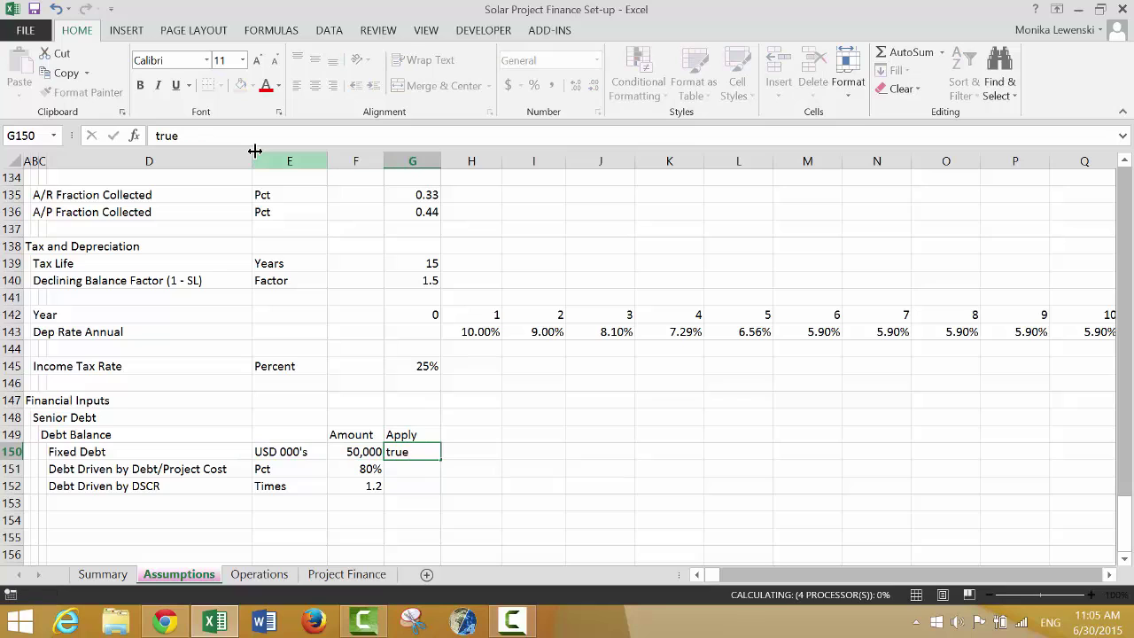
{"action": "key", "text": "Return"}
{"action": "type", "text": "false"}
{"action": "key", "text": "Return"}
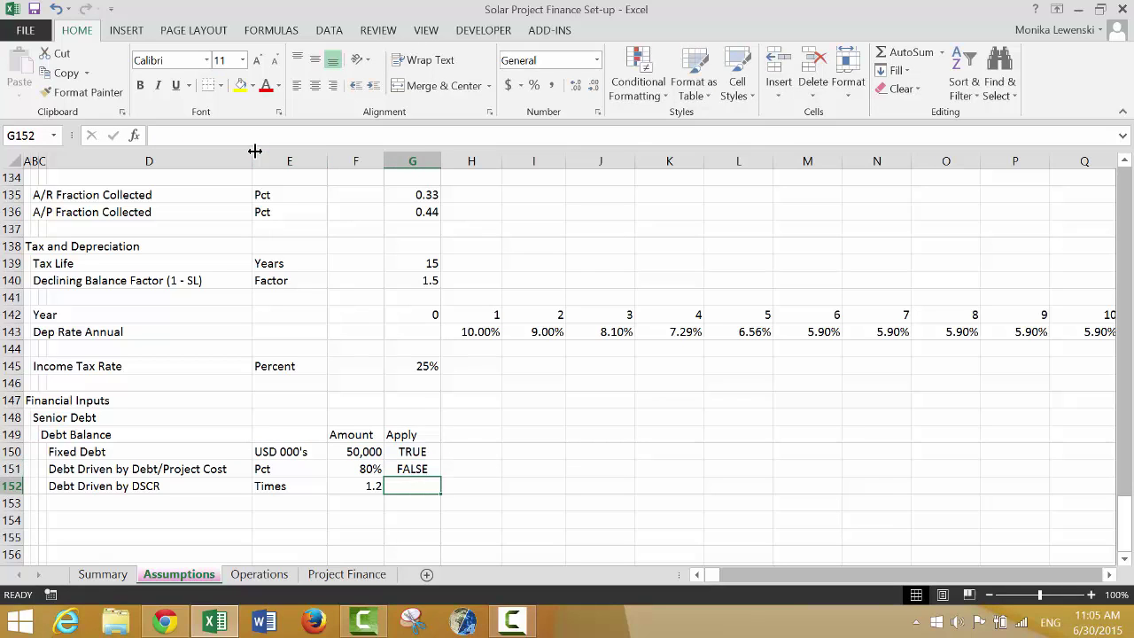
{"action": "type", "text": "false"}
{"action": "key", "text": "Return"}
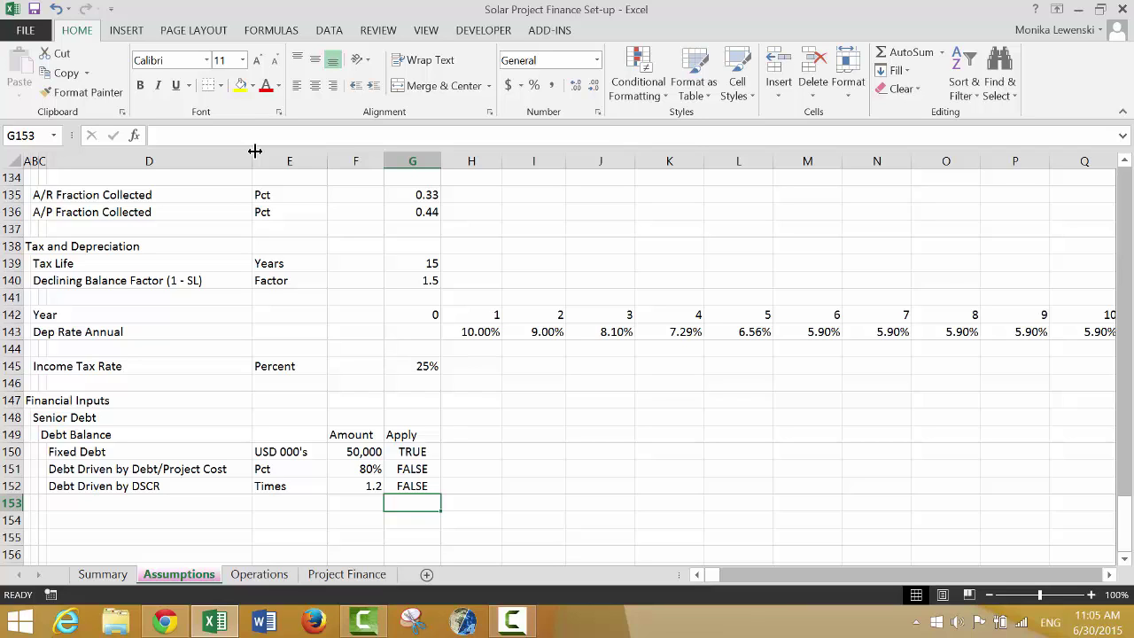
Center the Amount and Apply headings in F149:G149
{"action": "key", "text": "Up"}
{"action": "key", "text": "Up"}
{"action": "key", "text": "Up"}
{"action": "key", "text": "Up"}
{"action": "key", "text": "Left"}
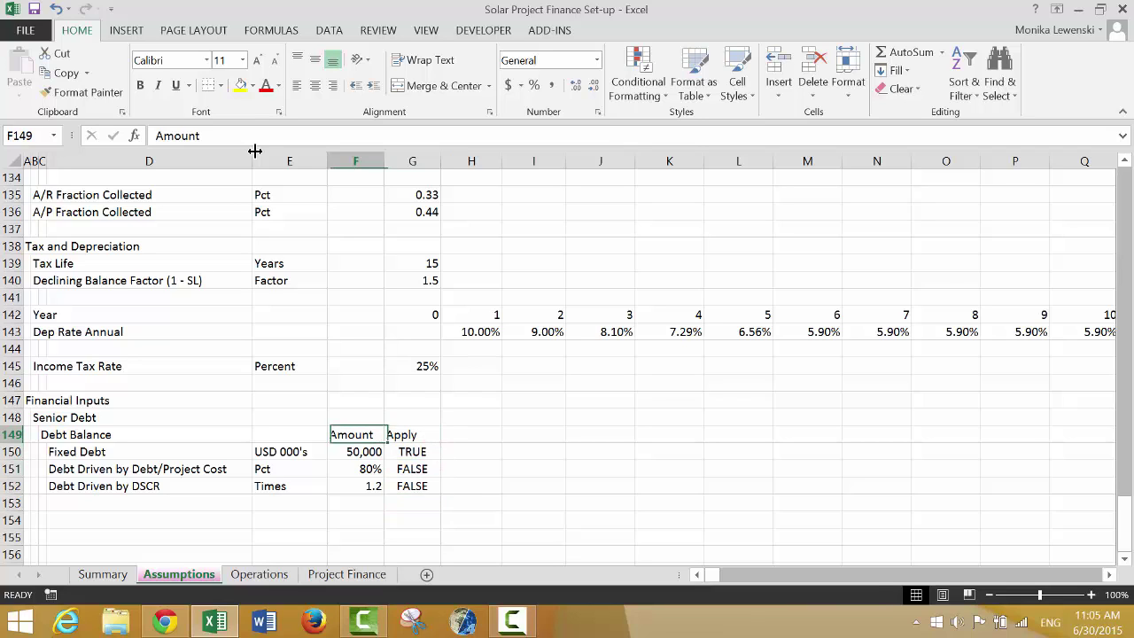
{"action": "key", "text": "shift+Right"}
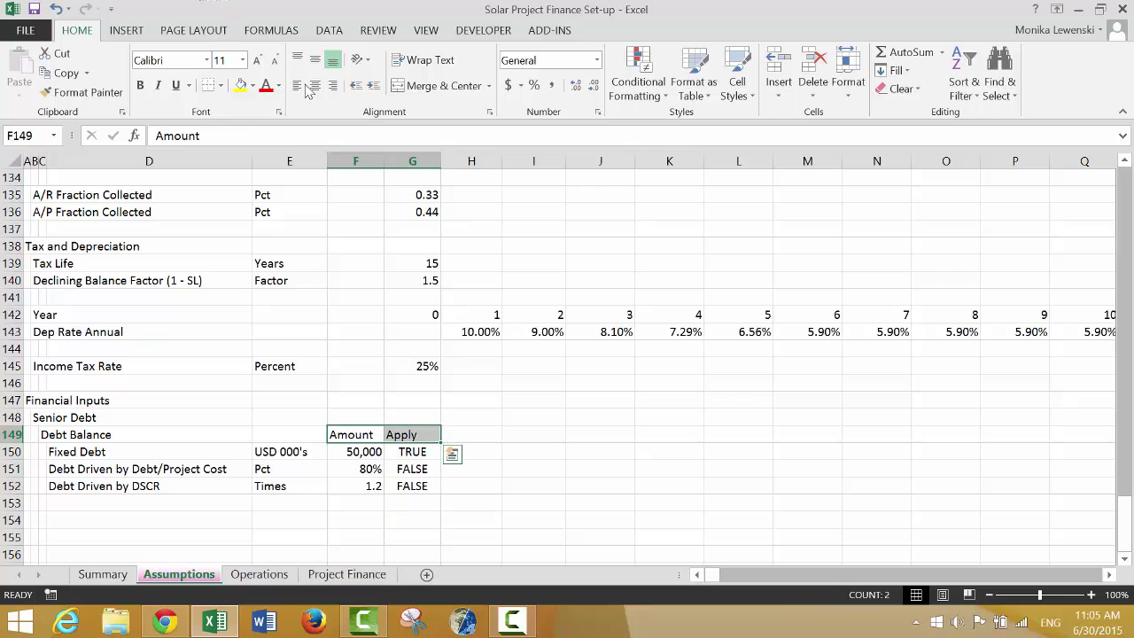
{"action": "left_click", "coordinate": [317, 85]}
Add the subheading Debt Funding in C154, leaving a blank row below the Debt Balance block
{"action": "key", "text": "Down"}
{"action": "key", "text": "Down"}
{"action": "key", "text": "Down"}
{"action": "key", "text": "Down"}
{"action": "key", "text": "Down"}
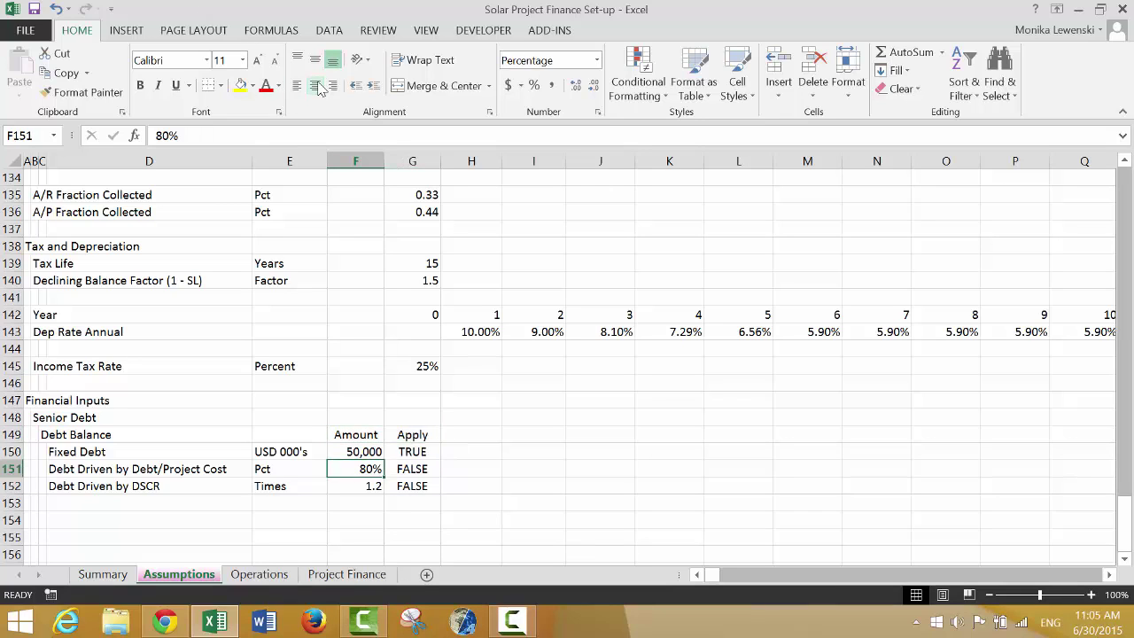
{"action": "key", "text": "Left"}
{"action": "key", "text": "Left"}
{"action": "key", "text": "Left"}
{"action": "key", "text": "Left"}
{"action": "key", "text": "Up"}
{"action": "key", "text": "Up"}
{"action": "key", "text": "Up"}
{"action": "key", "text": "Up"}
{"action": "key", "text": "Up"}
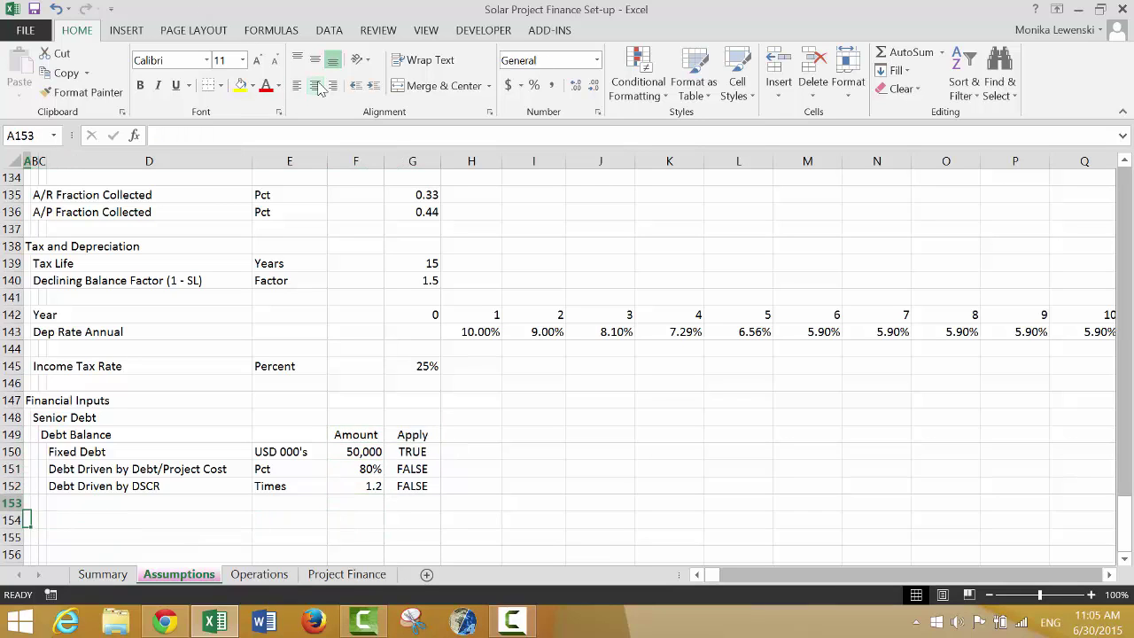
{"action": "key", "text": "Right"}
{"action": "key", "text": "Down"}
{"action": "key", "text": "Down"}
{"action": "key", "text": "Down"}
{"action": "key", "text": "Down"}
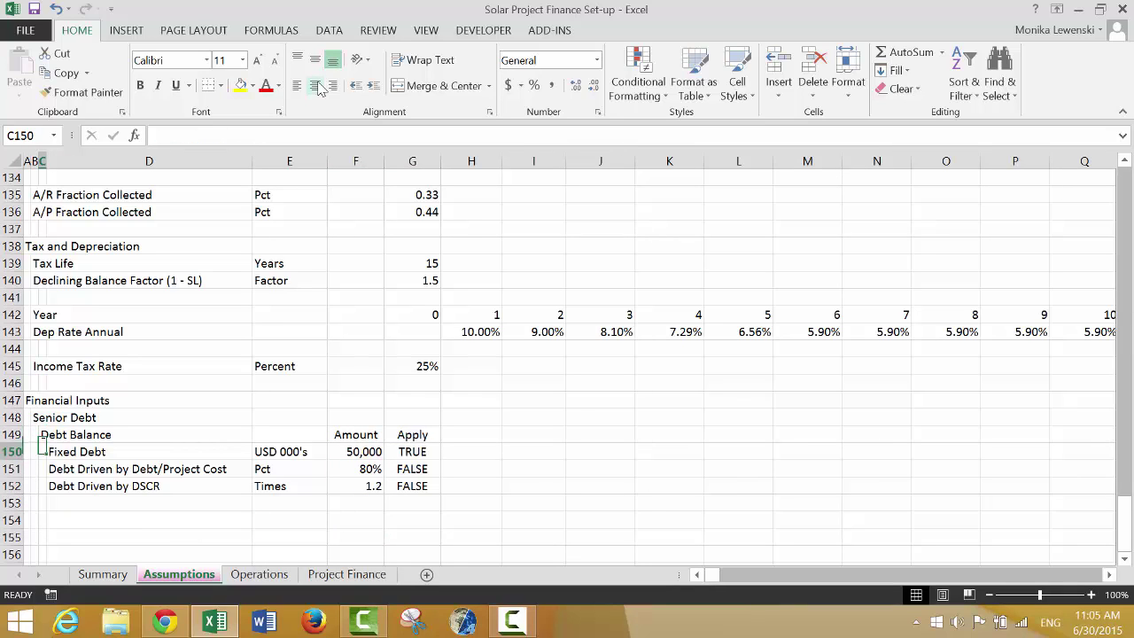
{"action": "key", "text": "Down"}
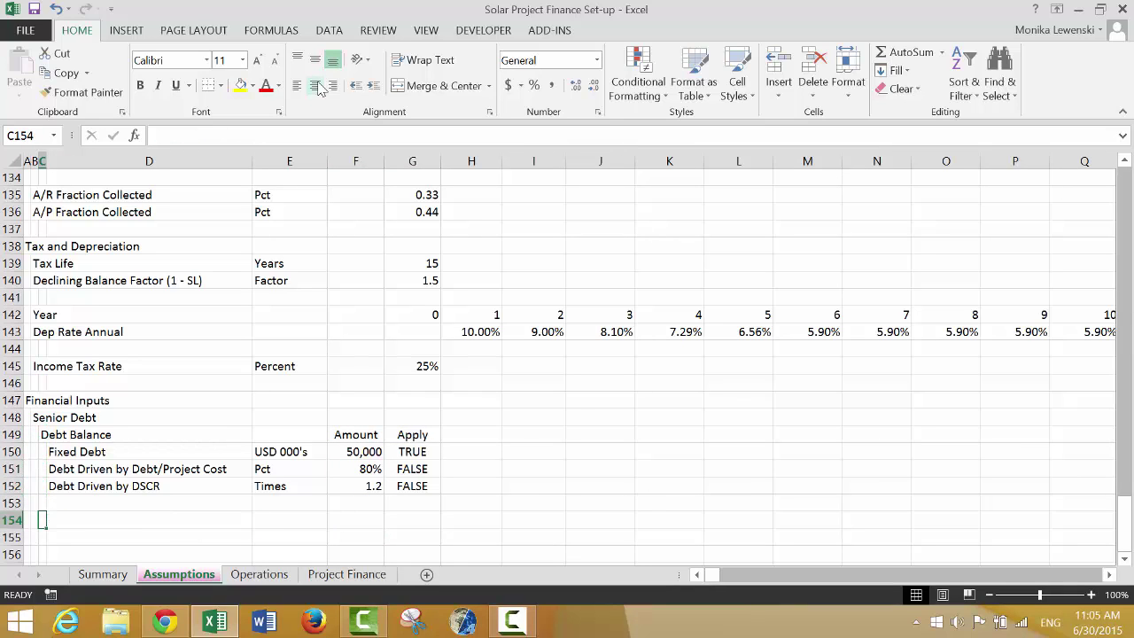
{"action": "type", "text": "De"}
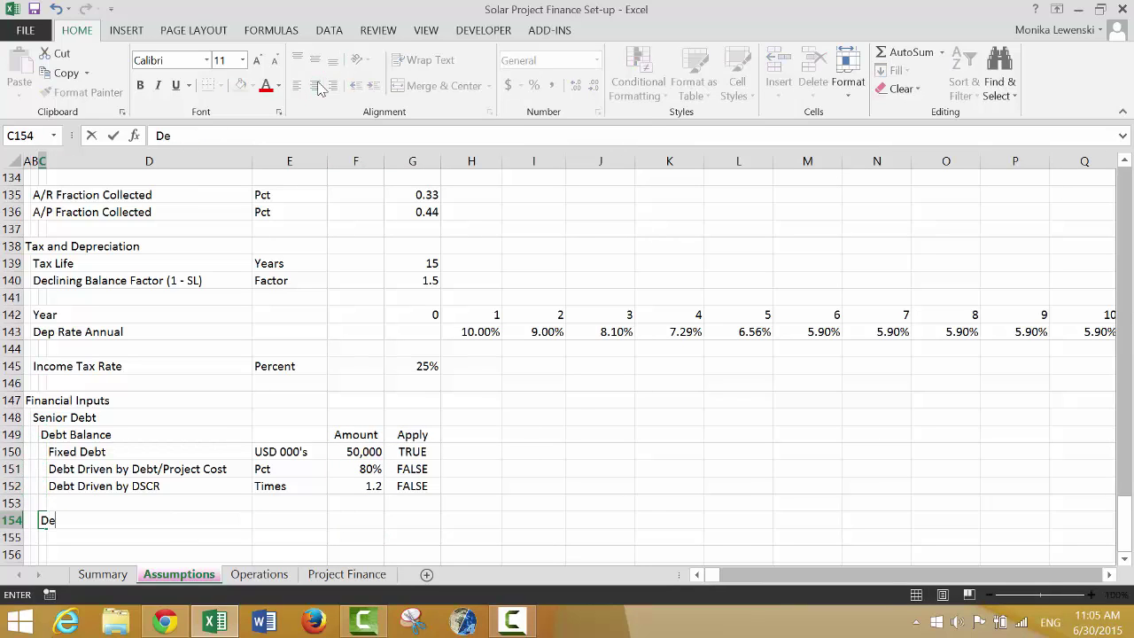
{"action": "type", "text": "bt Funding"}
{"action": "key", "text": "Return"}
Add the line items Pro-Rata in D155 and Equity First in D156 under Debt Funding
{"action": "key", "text": "Right"}
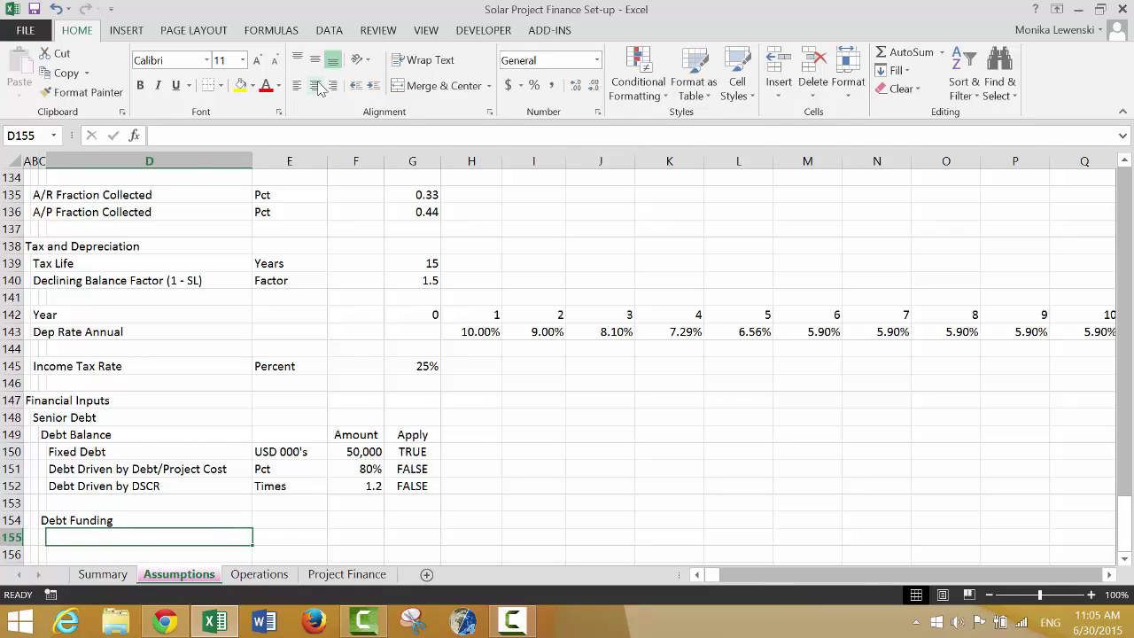
{"action": "type", "text": "Pro"}
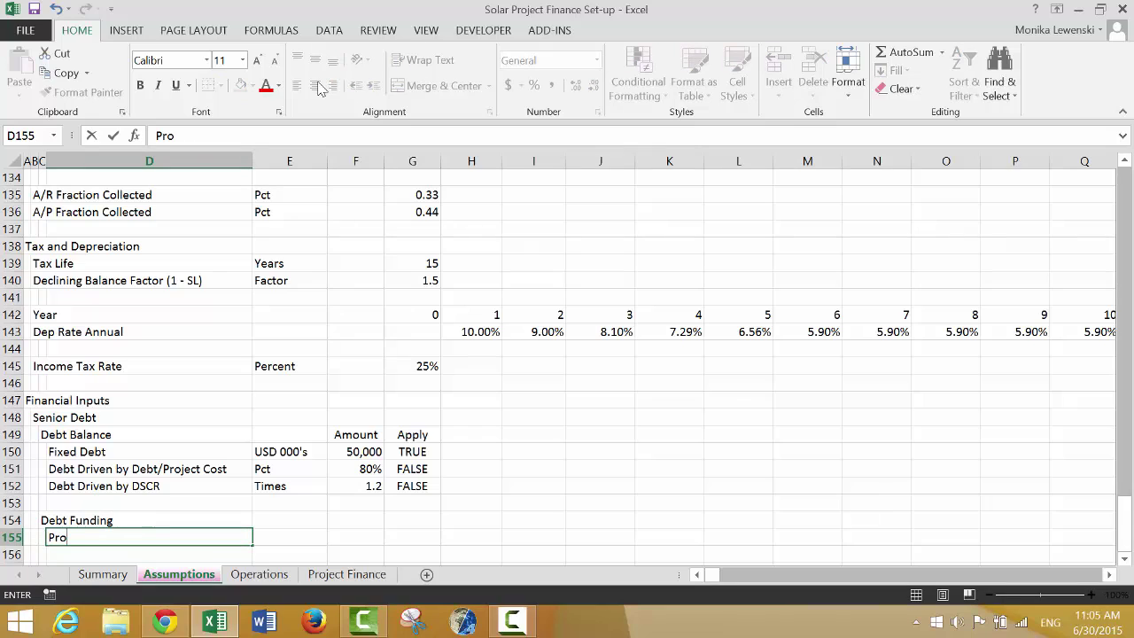
{"action": "type", "text": "-Rata"}
{"action": "key", "text": "Return"}
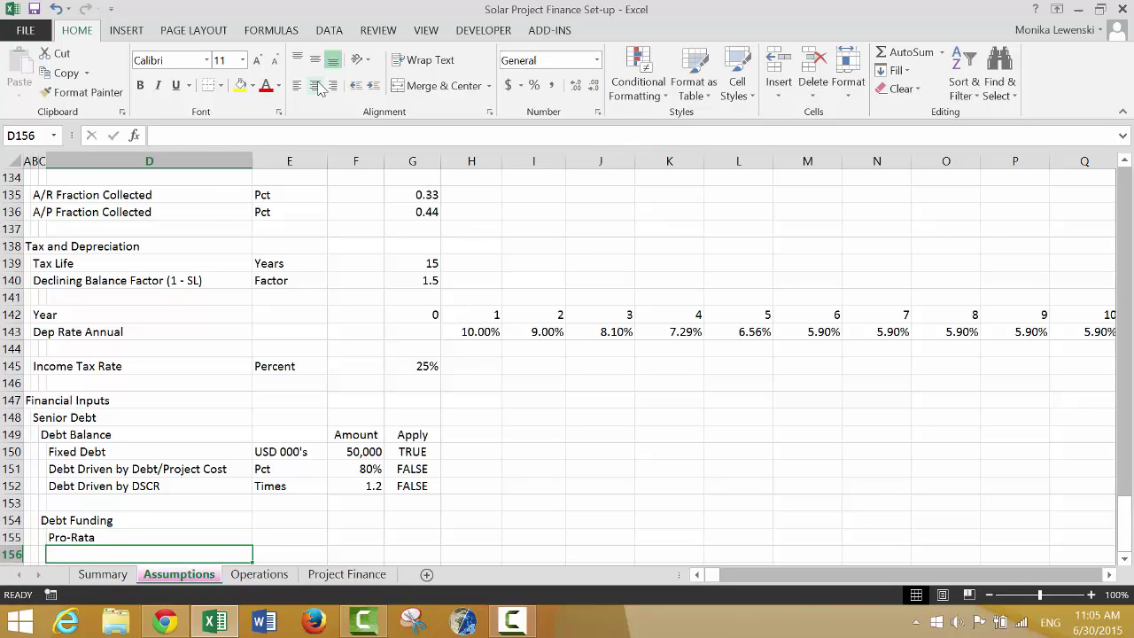
{"action": "scroll", "coordinate": [319, 87], "scroll_direction": "down", "scroll_amount": 1}
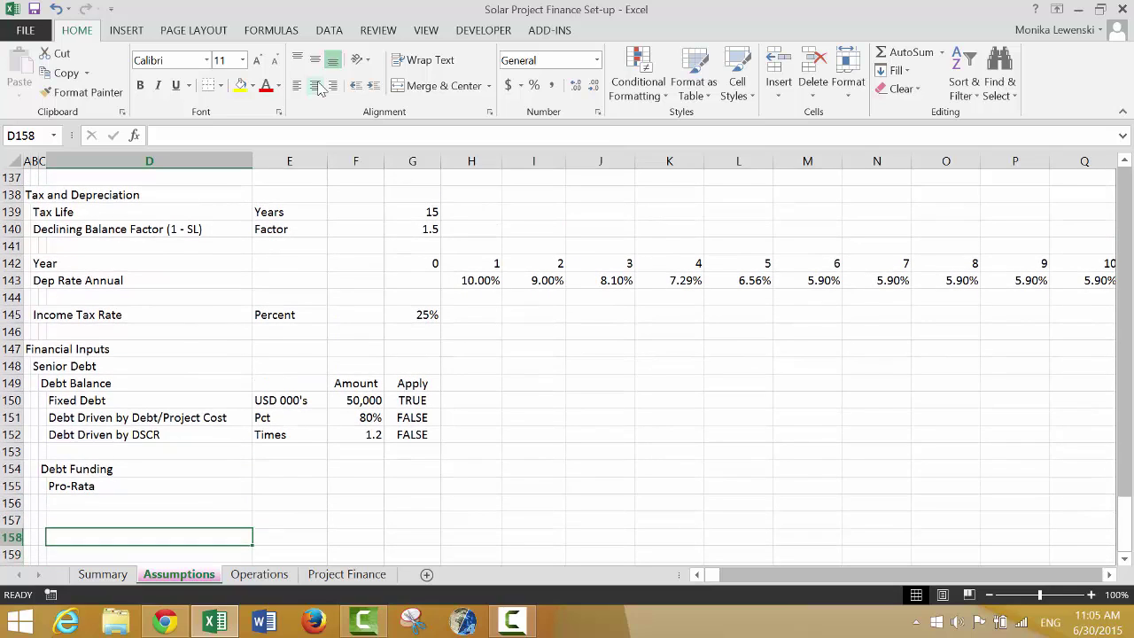
{"action": "type", "text": "Equity First"}
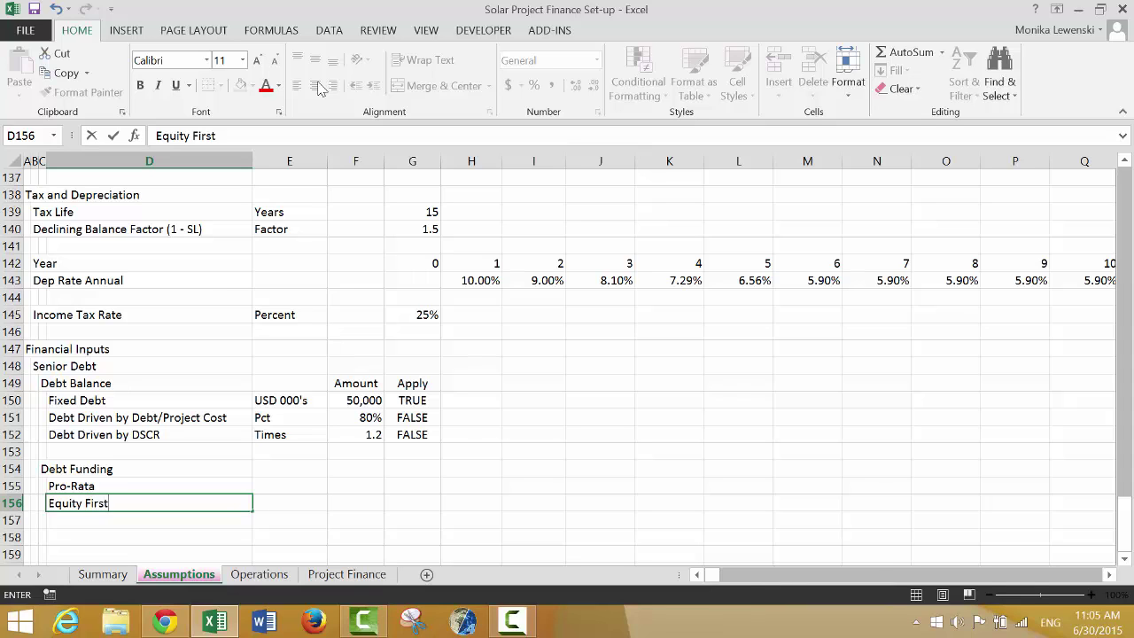
{"action": "key", "text": "Return"}
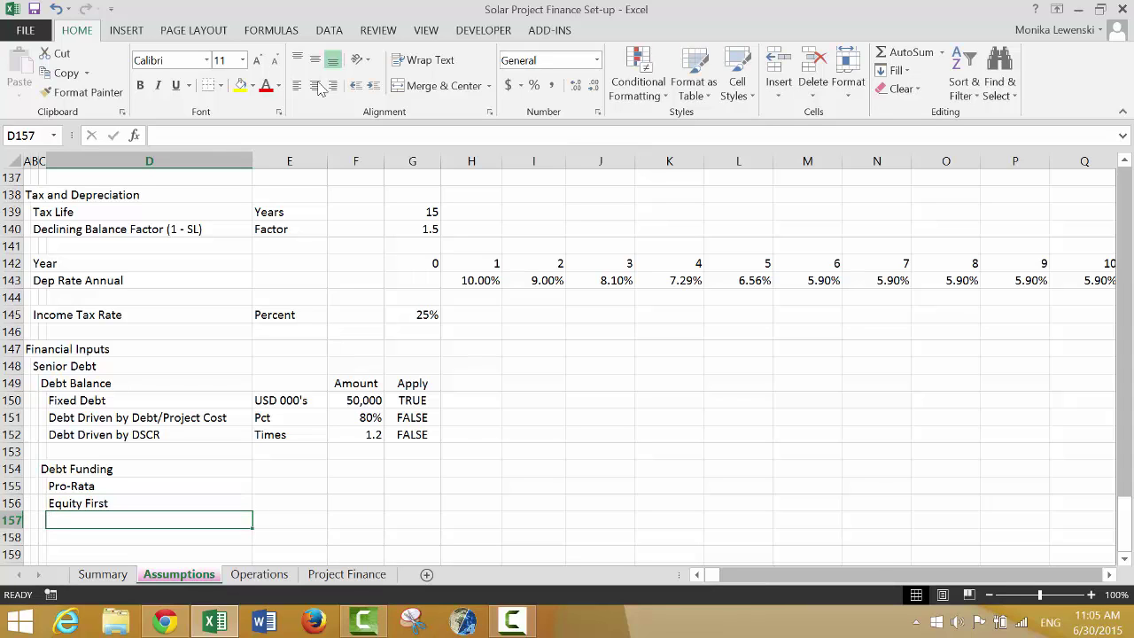
Enter the unit Switch for Pro-Rata in E155 and fill it down to Equity First in E156
{"action": "key", "text": "Up"}
{"action": "key", "text": "Up"}
{"action": "key", "text": "Right"}
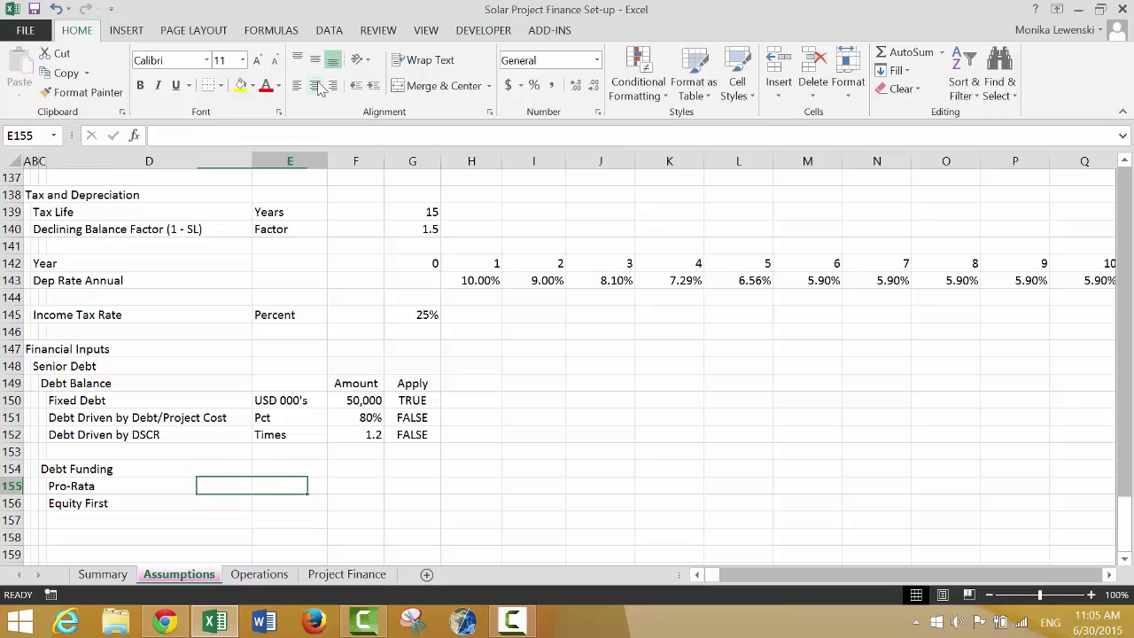
{"action": "type", "text": "Swtic"}
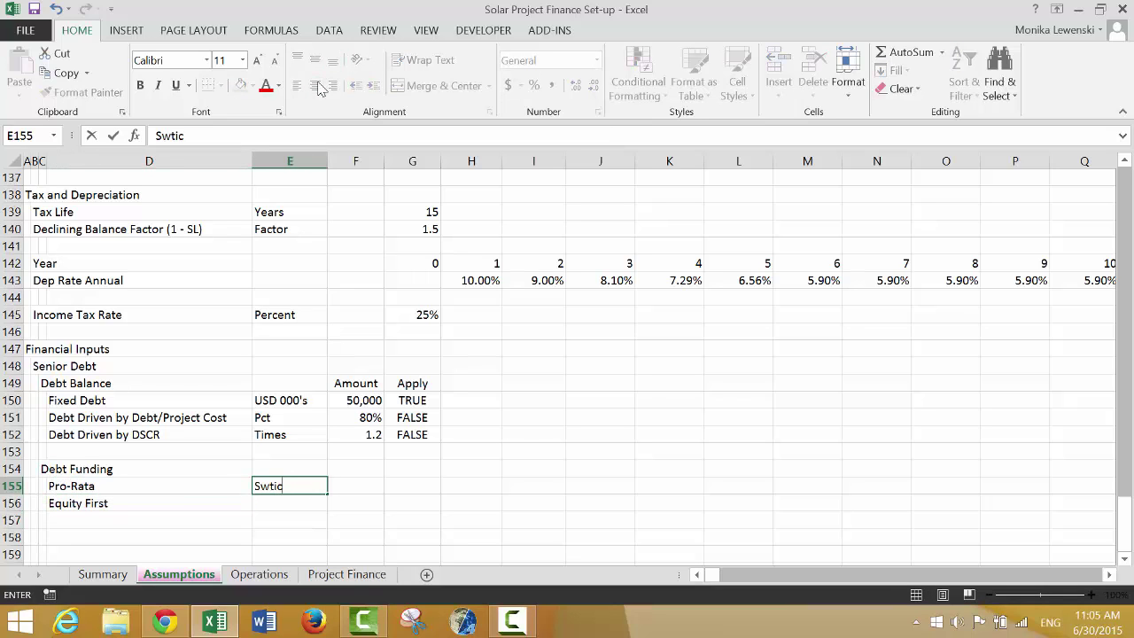
{"action": "key", "text": "BackSpace"}
{"action": "key", "text": "BackSpace"}
{"action": "key", "text": "BackSpace"}
{"action": "type", "text": "itch"}
{"action": "key", "text": "Return"}
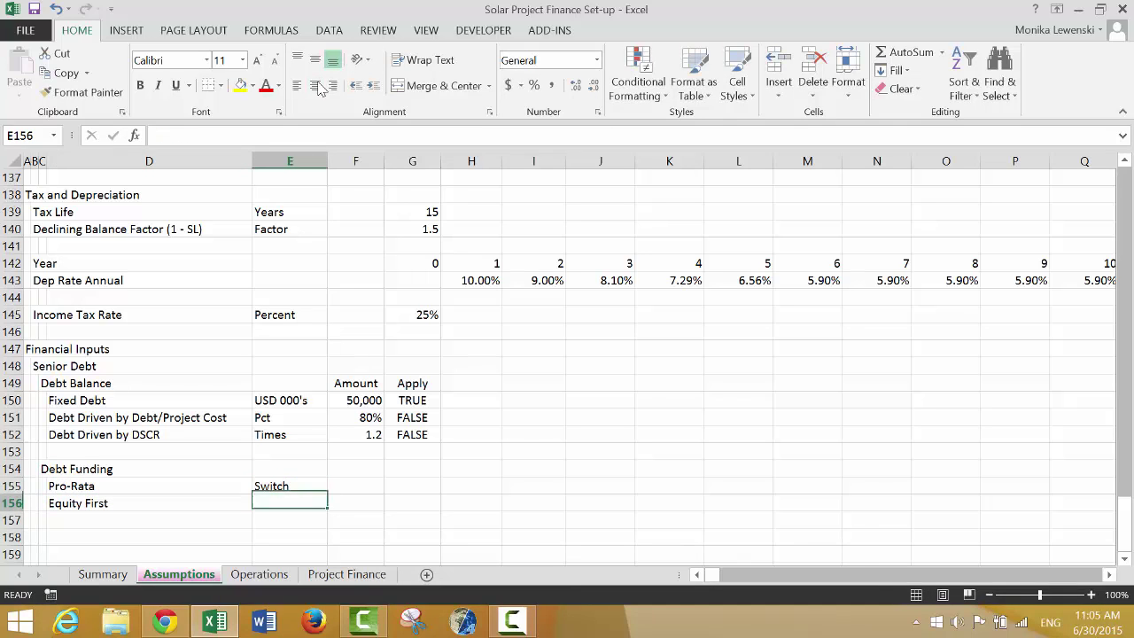
{"action": "key", "text": "Up"}
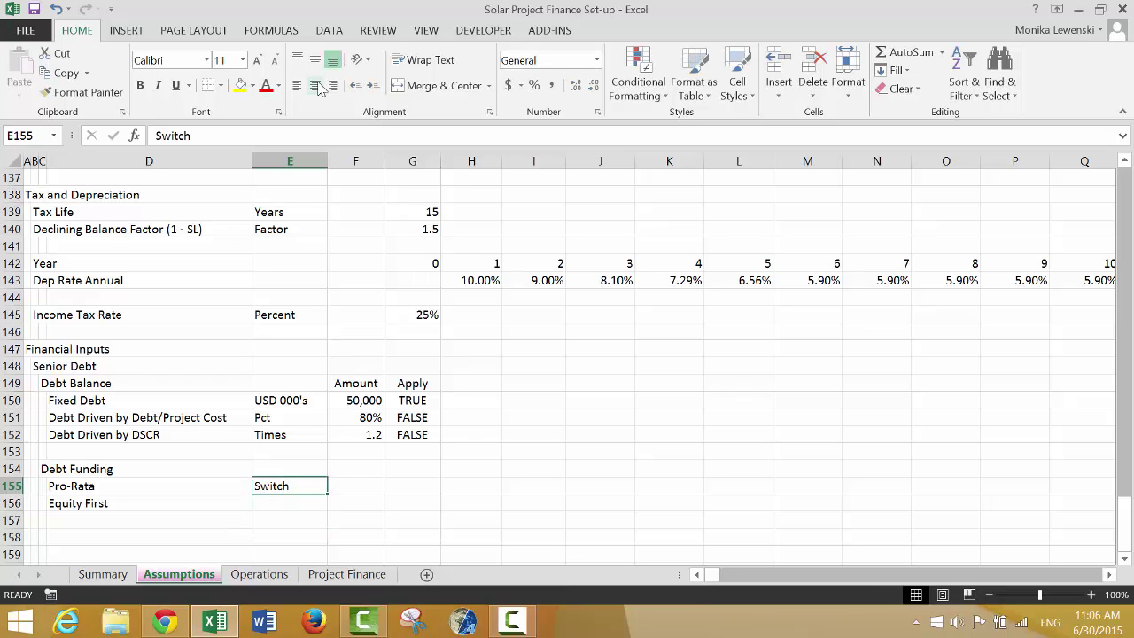
{"action": "key", "text": "shift+Down"}
{"action": "key", "text": "ctrl+d"}
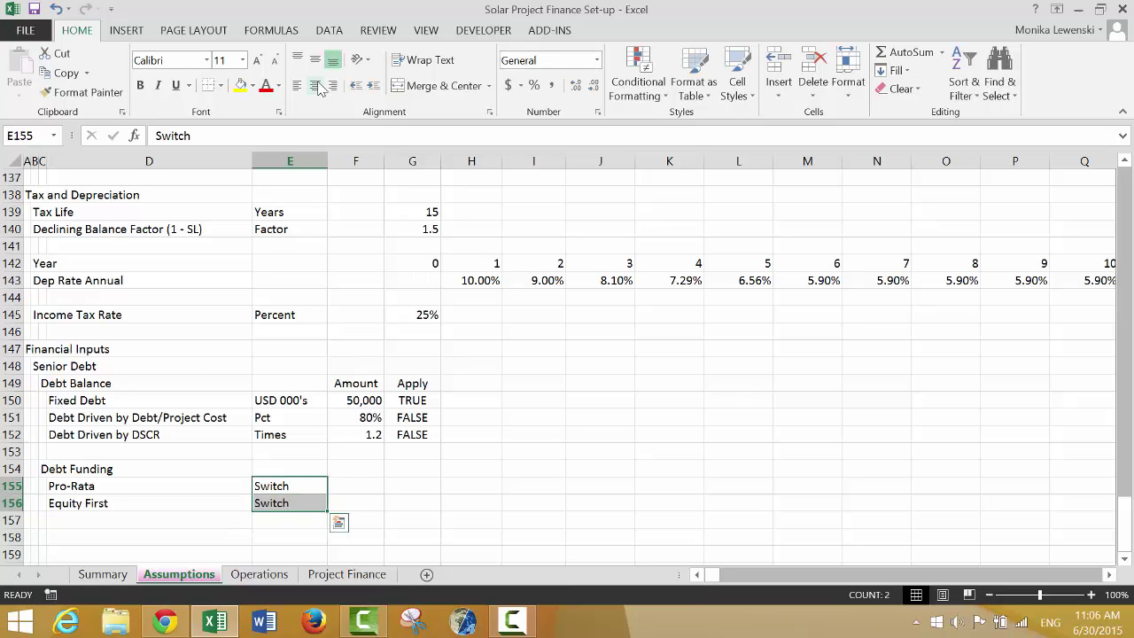
Set the Pro-Rata switch in F155 to TRUE
{"action": "key", "text": "Right"}
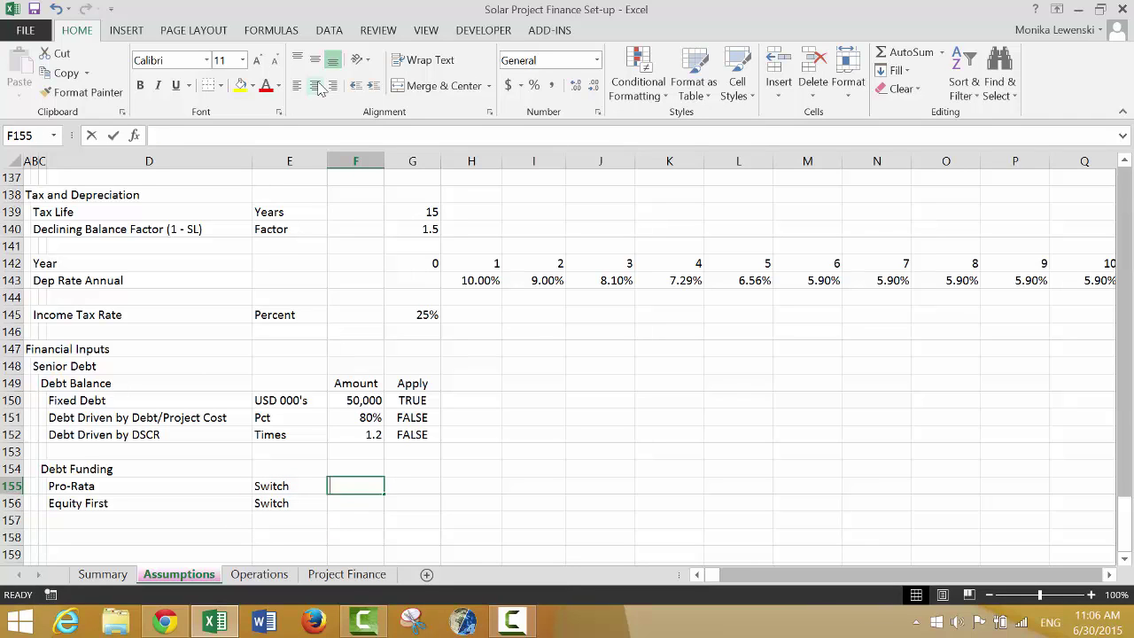
{"action": "type", "text": "treu"}
{"action": "key", "text": "BackSpace"}
{"action": "key", "text": "BackSpace"}
{"action": "type", "text": "ue"}
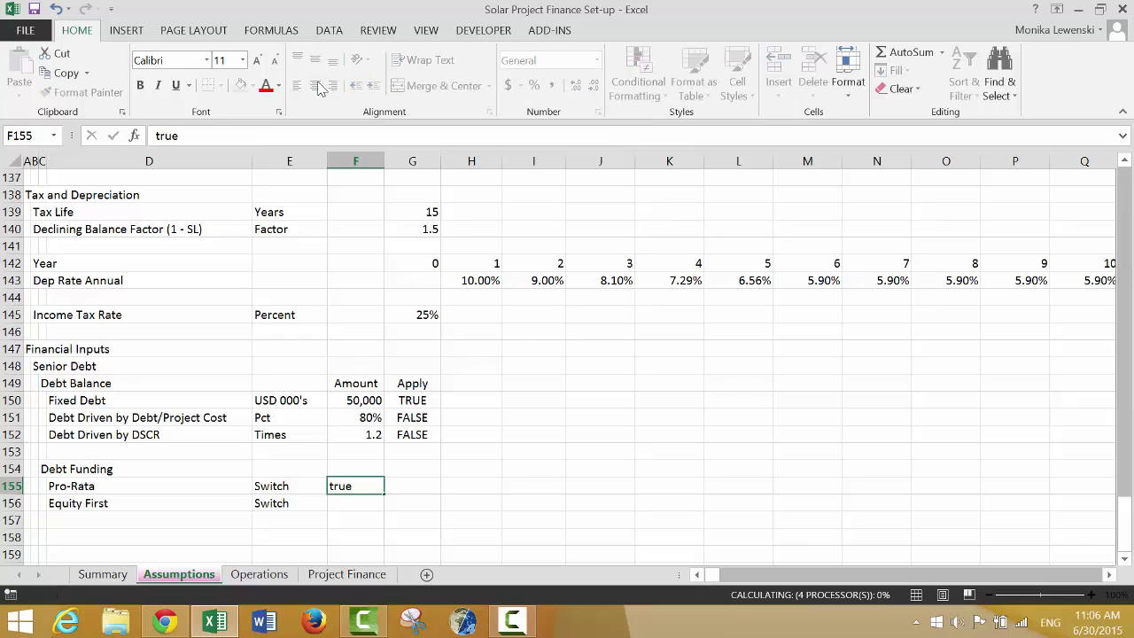
{"action": "key", "text": "Return"}
Make the Equity First switch in F156 the opposite of the Pro-Rata switch with the formula =NOT(F155)
{"action": "type", "text": "="}
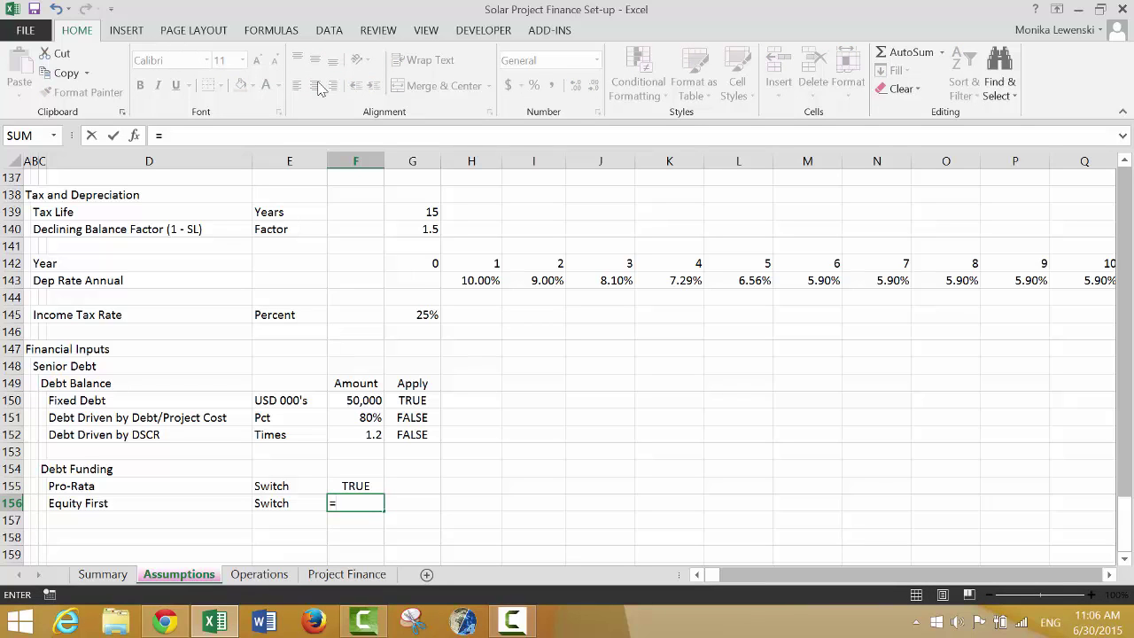
{"action": "type", "text": "n"}
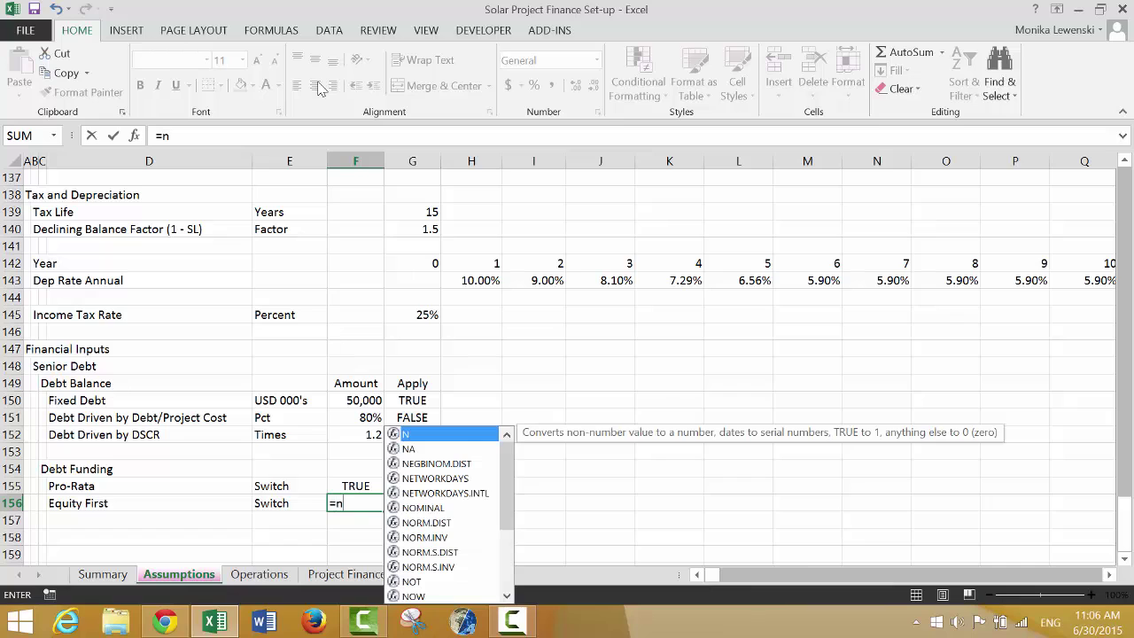
{"action": "type", "text": "ot("}
{"action": "key", "text": "Up"}
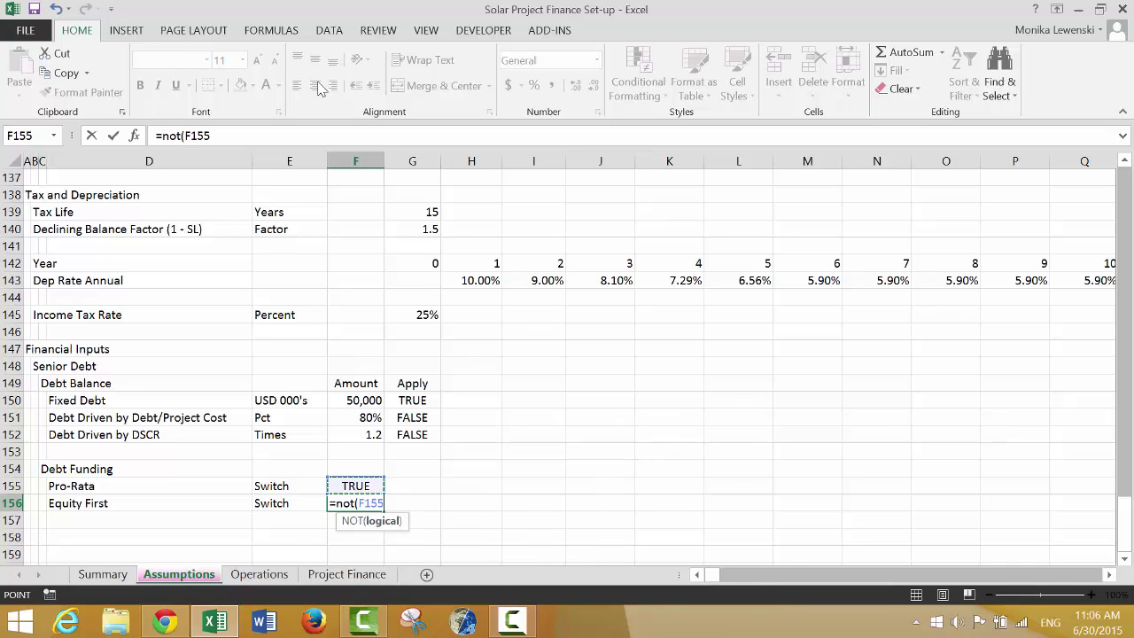
{"action": "type", "text": ")"}
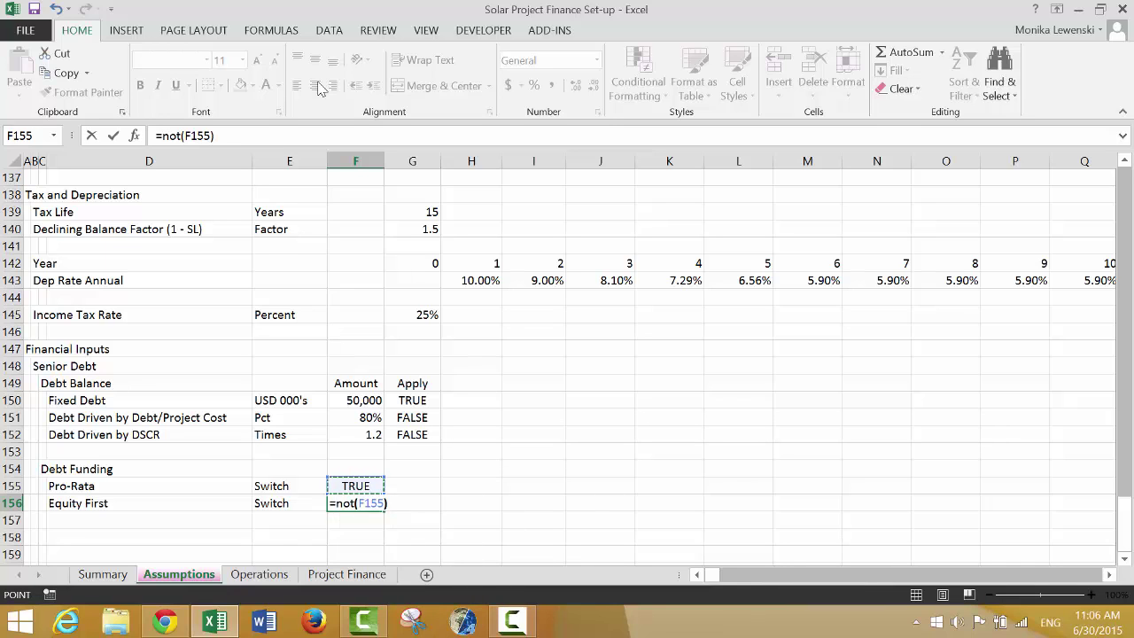
{"action": "key", "text": "Return"}
{"action": "key", "text": "Up"}
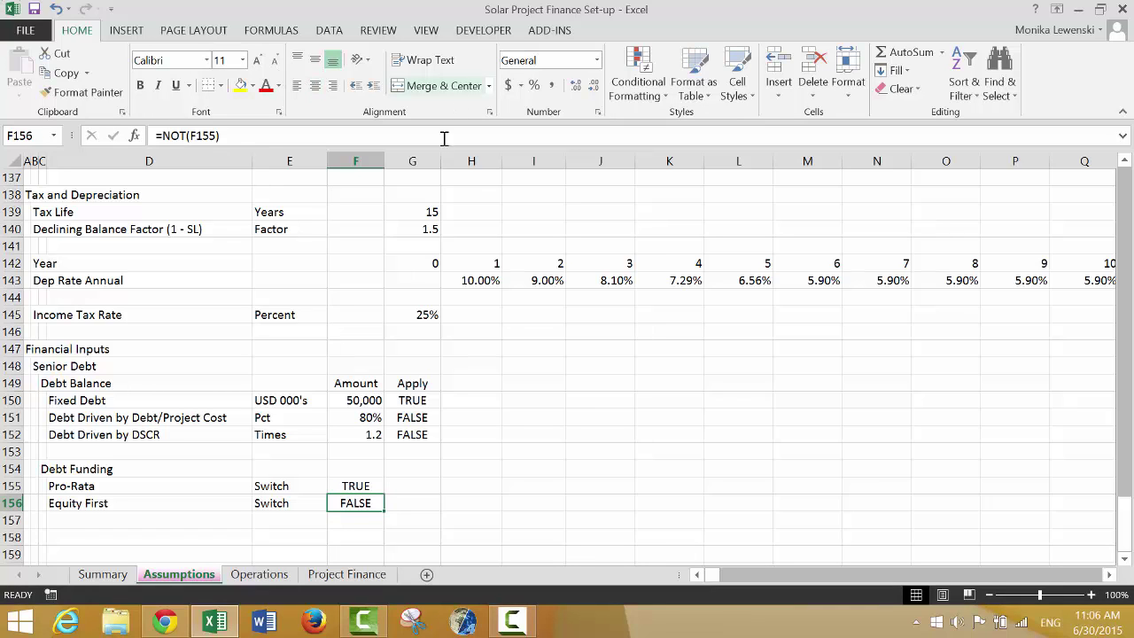
{"action": "left_click", "coordinate": [554, 405]}
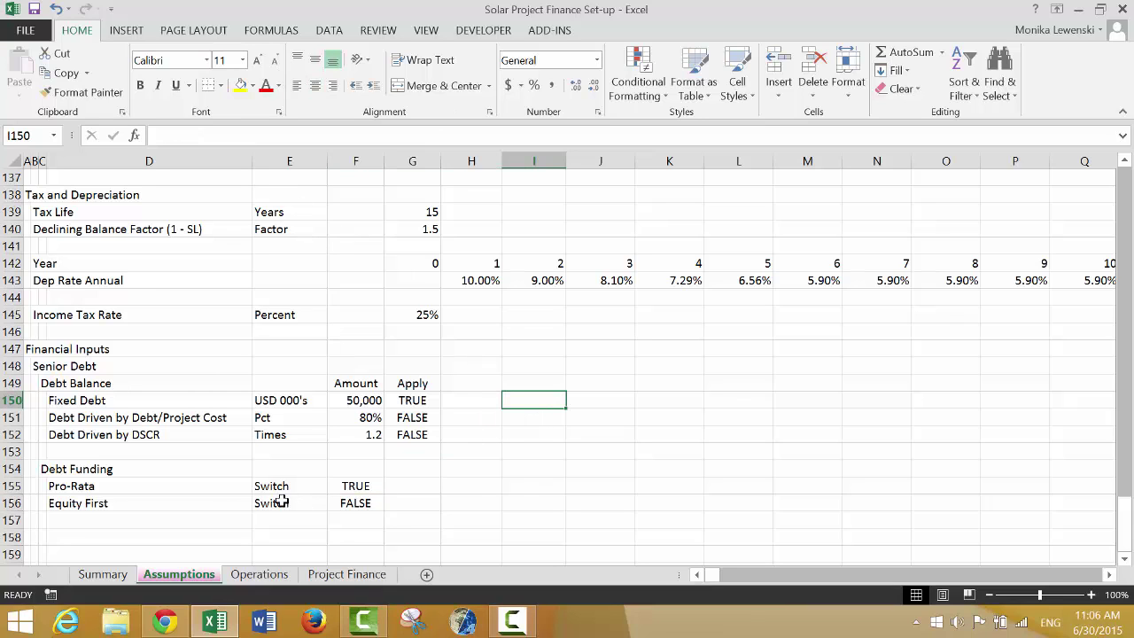
Switch to File Explorer and open the Chapter 1. Models and Analysis folder in the Courses library
{"action": "left_click", "coordinate": [119, 623]}
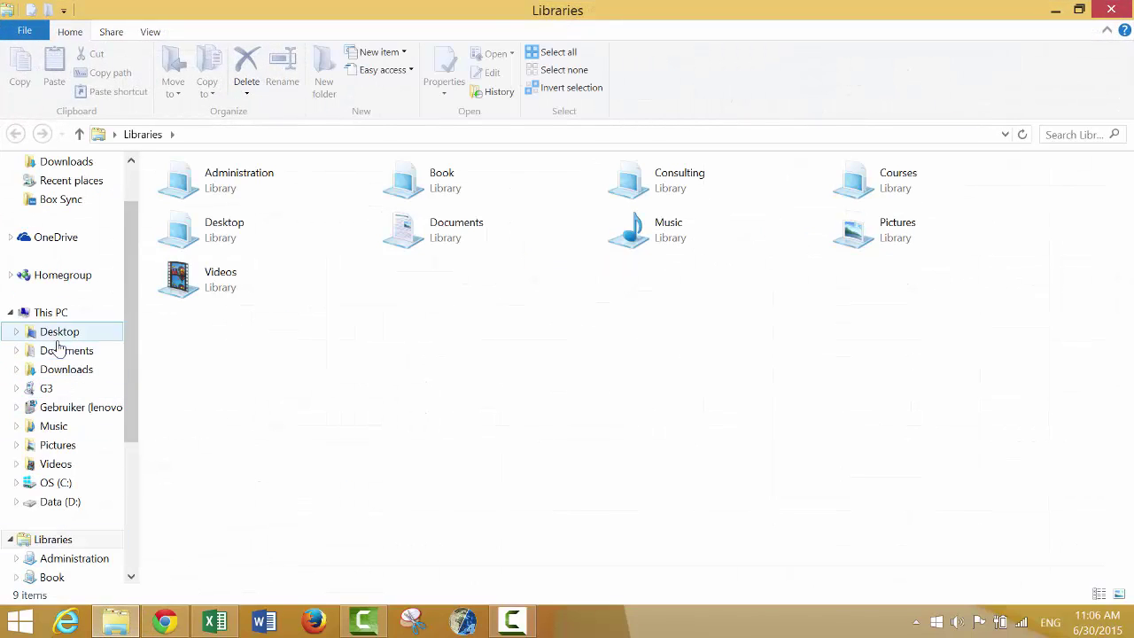
{"action": "left_click", "coordinate": [131, 577]}
{"action": "left_click", "coordinate": [131, 578]}
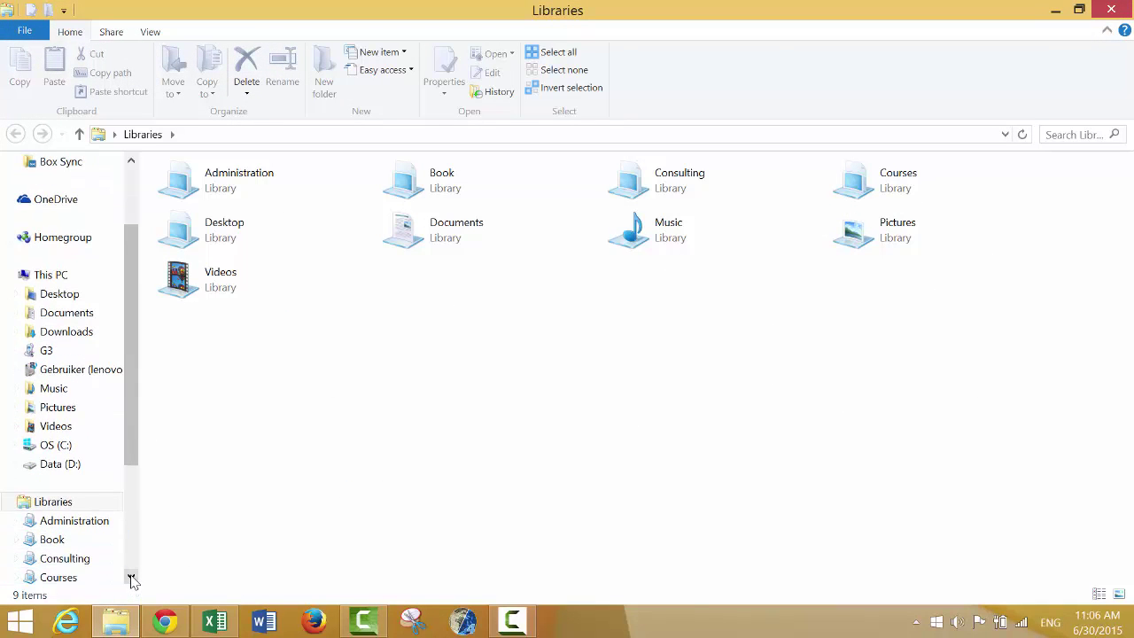
{"action": "left_click", "coordinate": [59, 578]}
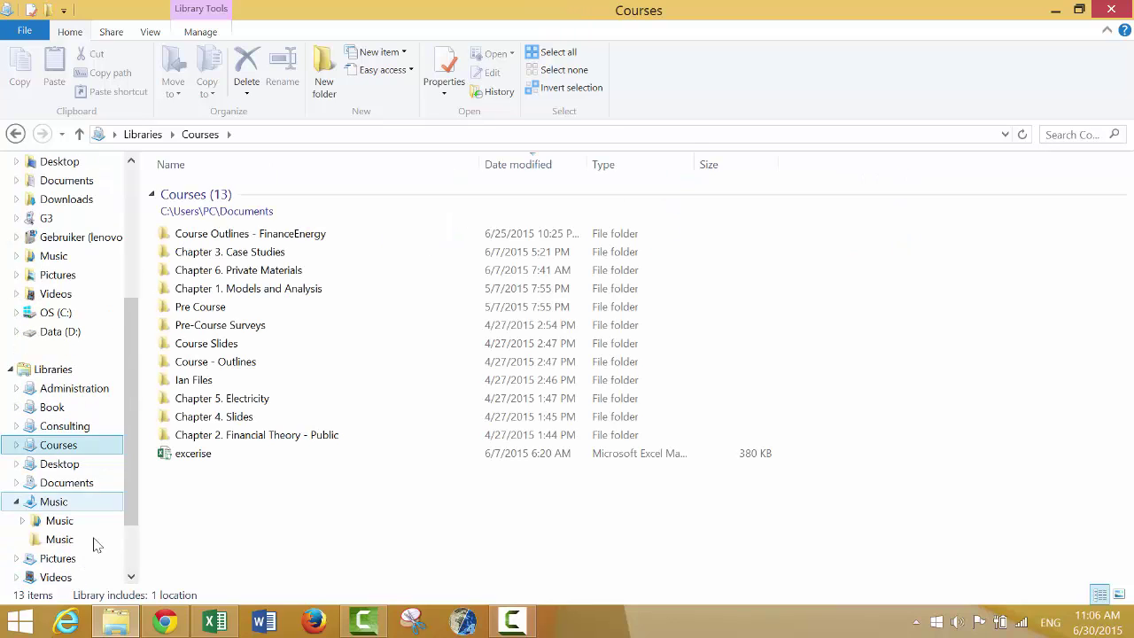
{"action": "left_click", "coordinate": [191, 168]}
{"action": "double_click", "coordinate": [212, 234]}
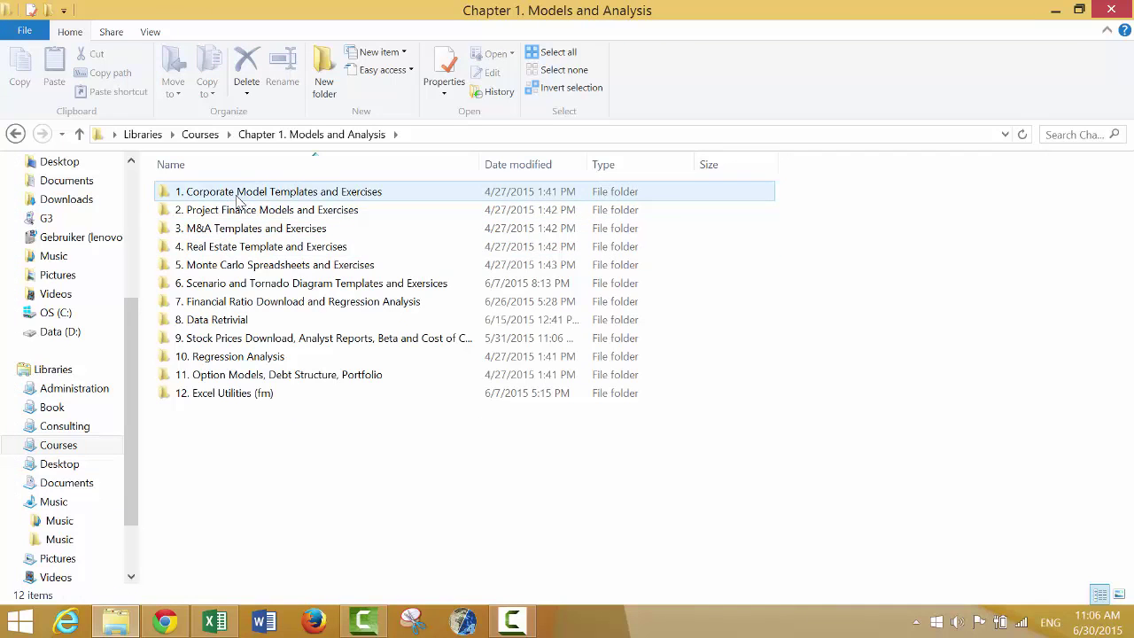
Open the Generic Macros workbook from the 12. Excel Utilities (fm) folder
{"action": "double_click", "coordinate": [239, 201]}
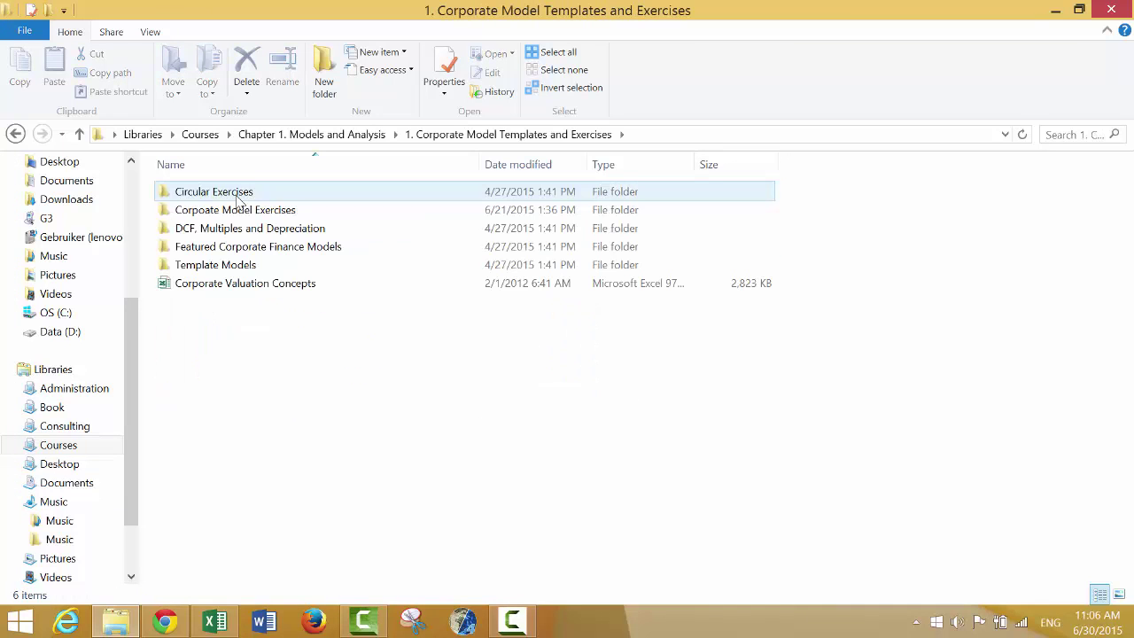
{"action": "left_click", "coordinate": [278, 135]}
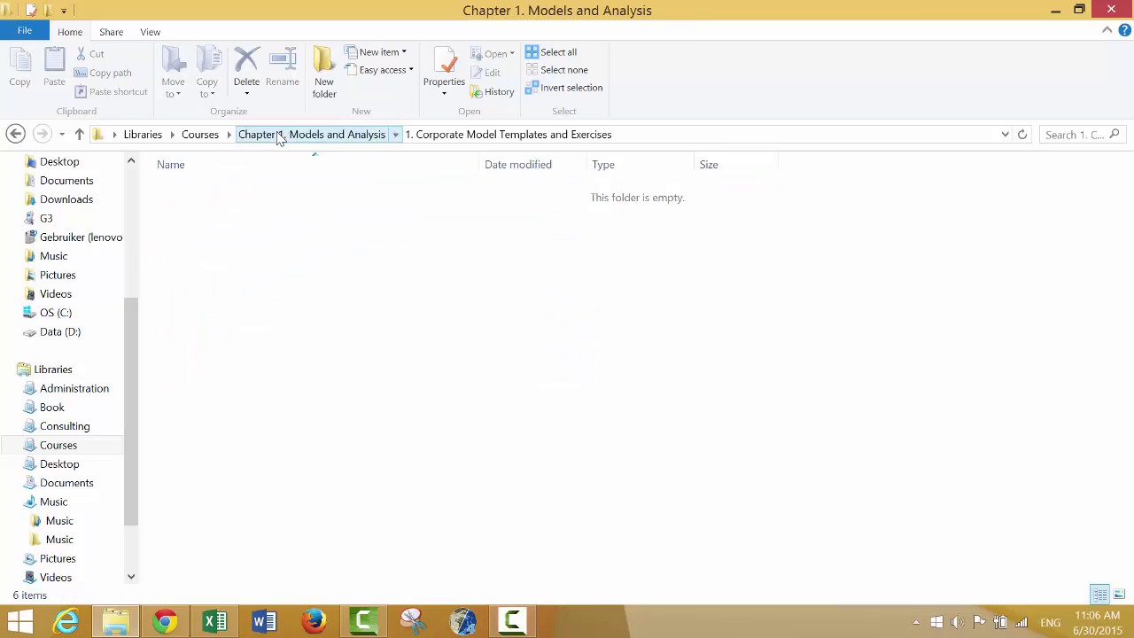
{"action": "double_click", "coordinate": [250, 403]}
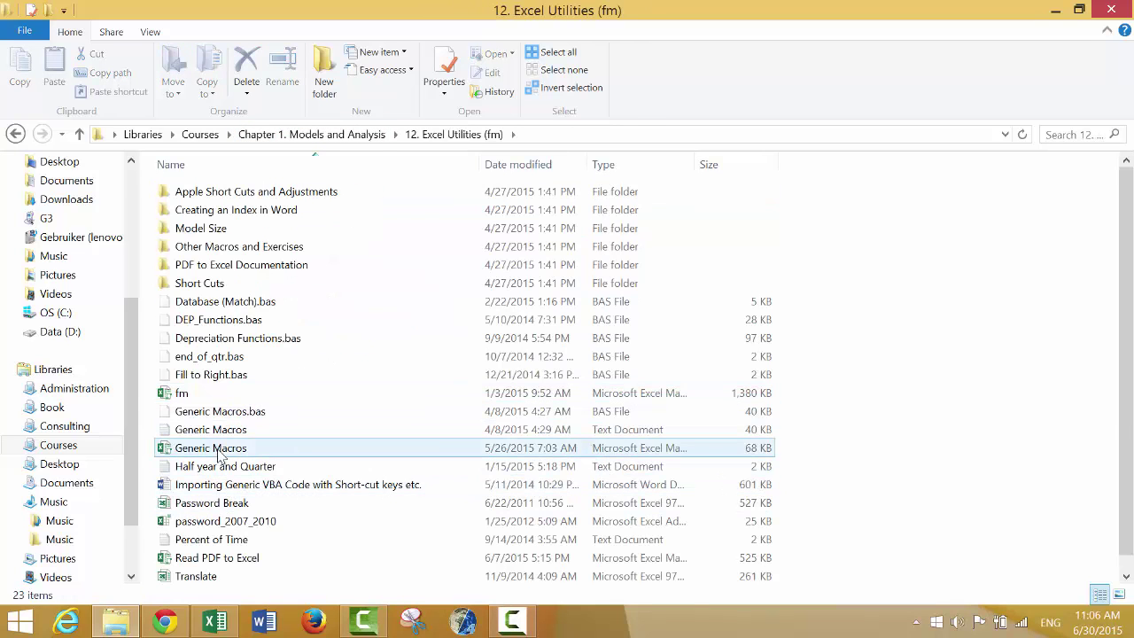
{"action": "double_click", "coordinate": [217, 452]}
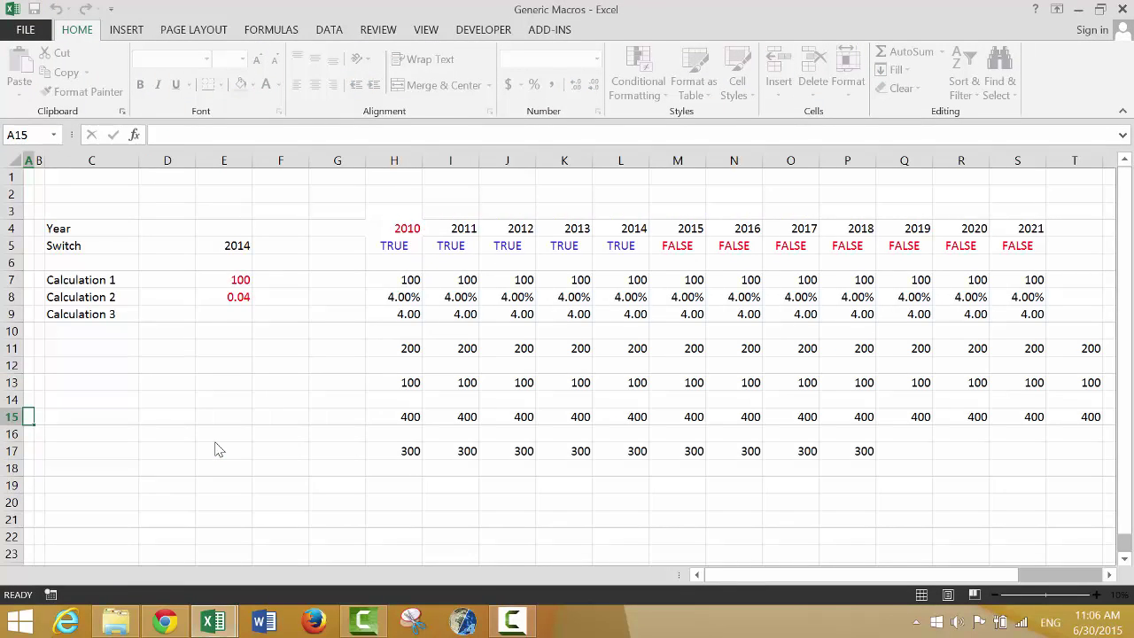
Return to the Solar Project Finance Set-up workbook and run the generic macro that colours the Assumptions sheet's input values blue
{"action": "key", "text": "alt+Tab"}
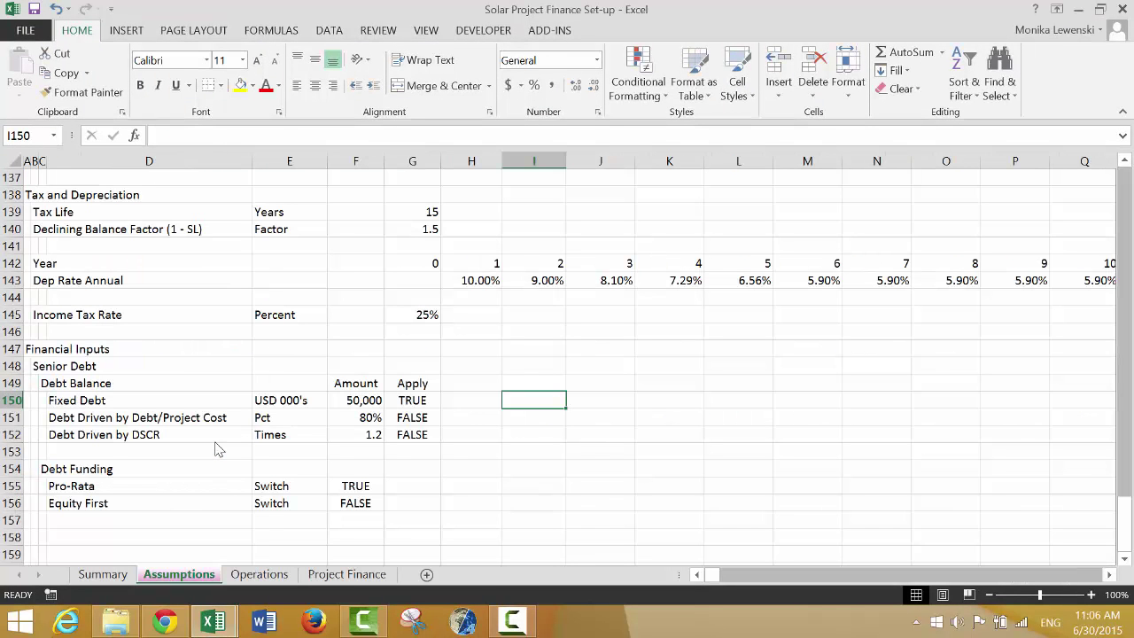
{"action": "key", "text": "ctrl+shift+t"}
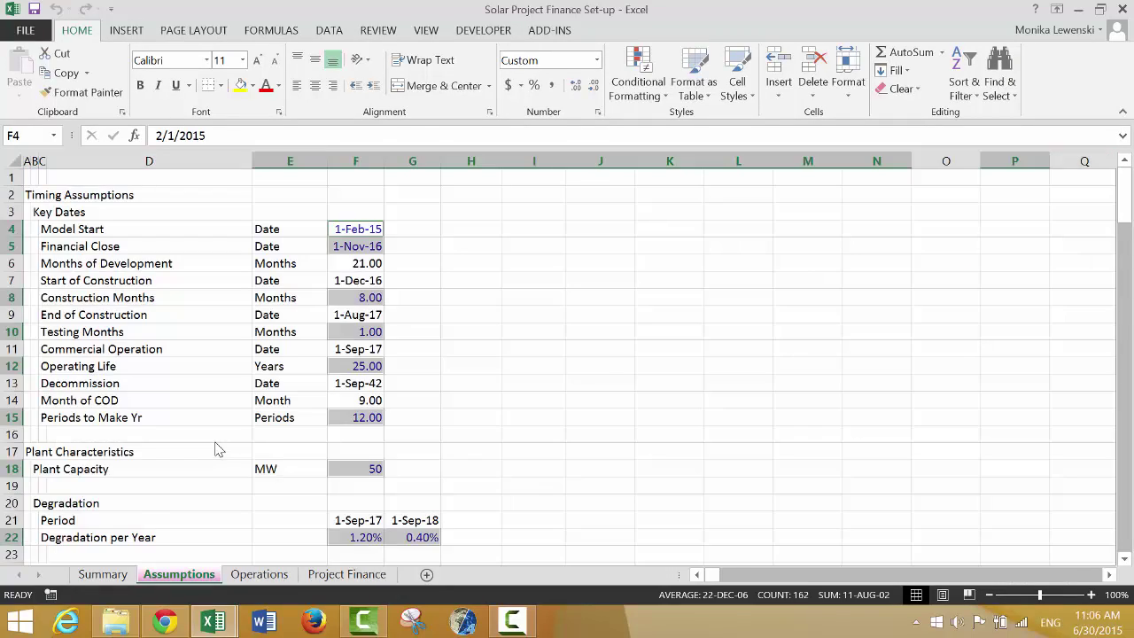
Examine the input colouring down the Assumptions sheet, from Timing Assumptions to the Debt Funding block
{"action": "key", "text": "Down"}
{"action": "key", "text": "Down"}
{"action": "key", "text": "Down"}
{"action": "key", "text": "Down"}
{"action": "key", "text": "Down"}
{"action": "key", "text": "Down"}
{"action": "key", "text": "Down"}
{"action": "key", "text": "Down"}
{"action": "key", "text": "Down"}
{"action": "key", "text": "Down"}
{"action": "key", "text": "Down"}
{"action": "key", "text": "Down"}
{"action": "key", "text": "Down"}
{"action": "key", "text": "Down"}
{"action": "key", "text": "Down"}
{"action": "key", "text": "Down"}
{"action": "key", "text": "Down"}
{"action": "key", "text": "Down"}
{"action": "key", "text": "Down"}
{"action": "key", "text": "Down"}
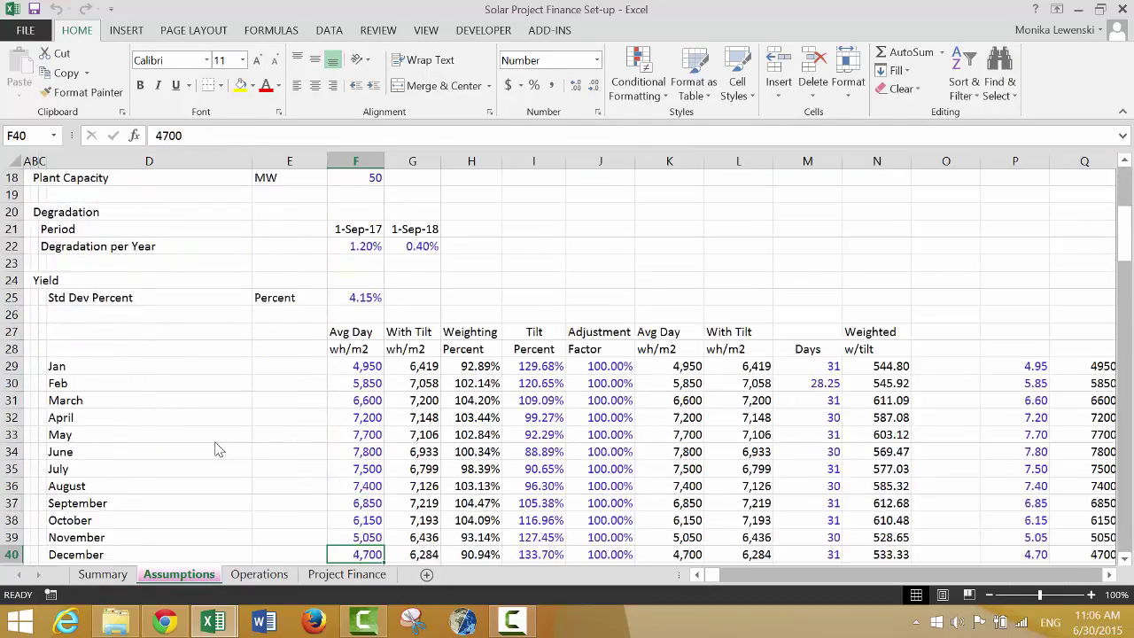
{"action": "key", "text": "Down"}
{"action": "key", "text": "Down"}
{"action": "key", "text": "Down"}
{"action": "key", "text": "Down"}
{"action": "key", "text": "Down"}
{"action": "key", "text": "Down"}
{"action": "key", "text": "Down"}
{"action": "key", "text": "Down"}
{"action": "key", "text": "Down"}
{"action": "key", "text": "Down"}
{"action": "key", "text": "Down"}
{"action": "key", "text": "Down"}
{"action": "key", "text": "Down"}
{"action": "key", "text": "Down"}
{"action": "key", "text": "Down"}
{"action": "key", "text": "Down"}
{"action": "key", "text": "Down"}
{"action": "key", "text": "Down"}
{"action": "key", "text": "Down"}
{"action": "key", "text": "Down"}
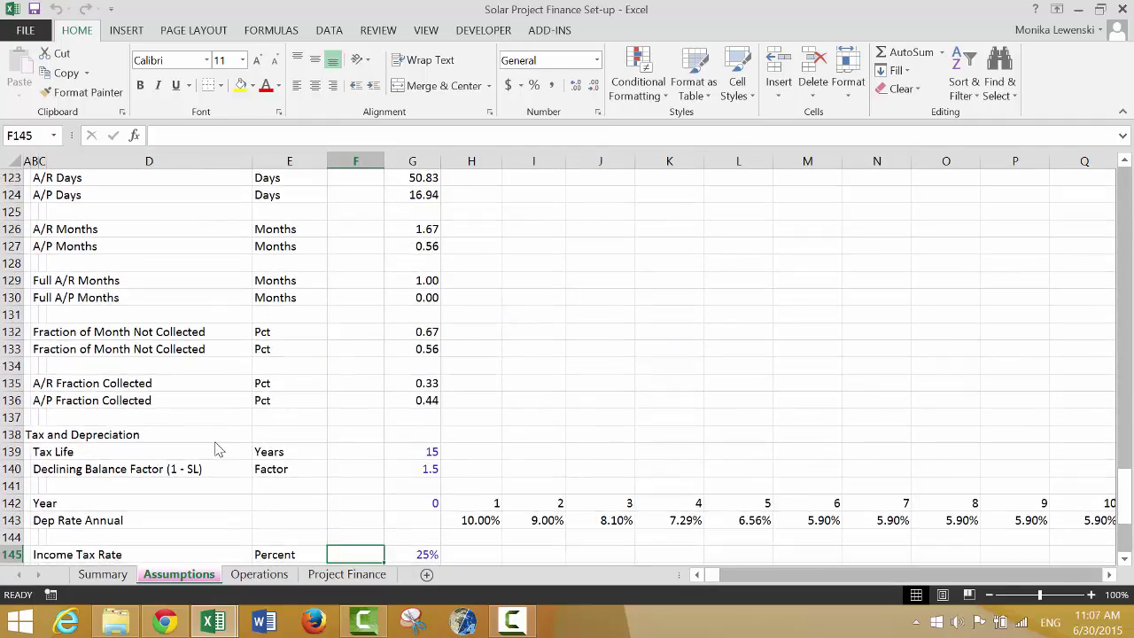
{"action": "key", "text": "Down"}
{"action": "key", "text": "Down"}
{"action": "key", "text": "Down"}
{"action": "key", "text": "Down"}
{"action": "key", "text": "Down"}
{"action": "key", "text": "Down"}
{"action": "key", "text": "Down"}
{"action": "key", "text": "Down"}
{"action": "key", "text": "Down"}
{"action": "key", "text": "Down"}
{"action": "key", "text": "Down"}
{"action": "key", "text": "Down"}
{"action": "key", "text": "Down"}
{"action": "key", "text": "Down"}
{"action": "key", "text": "Down"}
{"action": "key", "text": "Down"}
{"action": "key", "text": "Down"}
{"action": "key", "text": "Down"}
{"action": "key", "text": "Down"}
{"action": "key", "text": "Down"}
{"action": "key", "text": "ctrl+Up"}
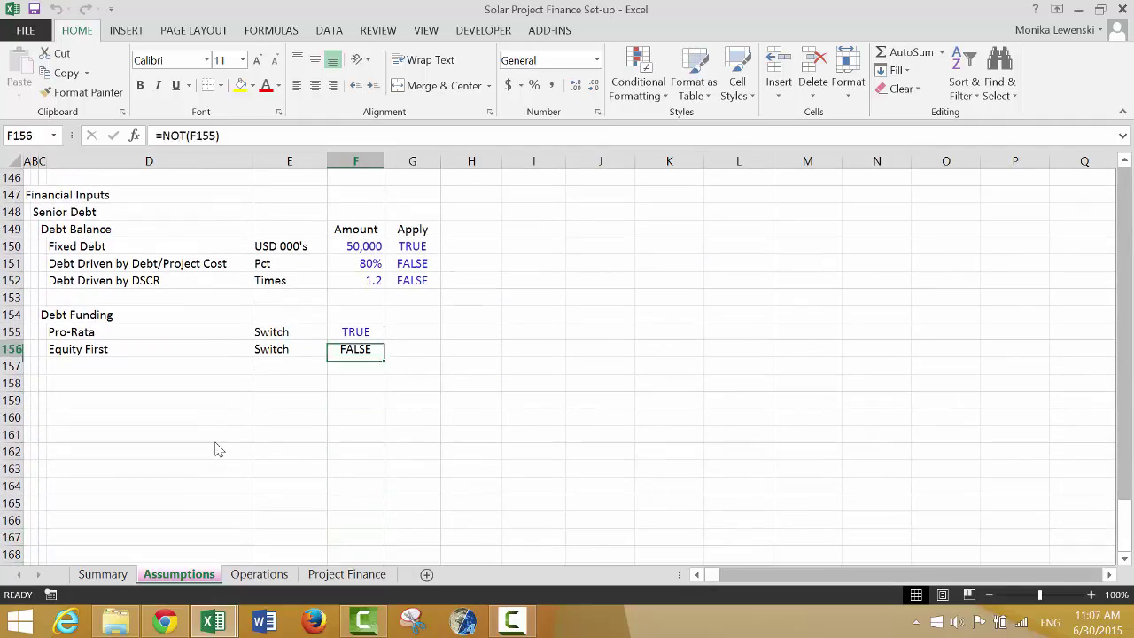
Insert a check box form control over cell G155, beside the Pro-Rata switch
{"action": "key", "text": "Up"}
{"action": "key", "text": "Right"}
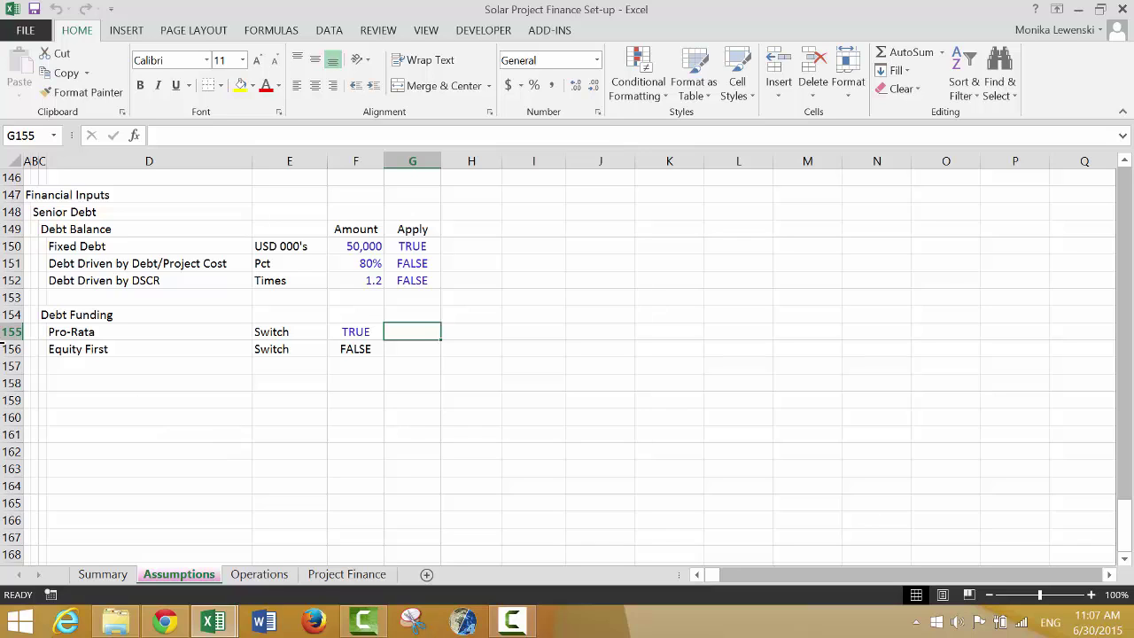
{"action": "left_click", "coordinate": [487, 34]}
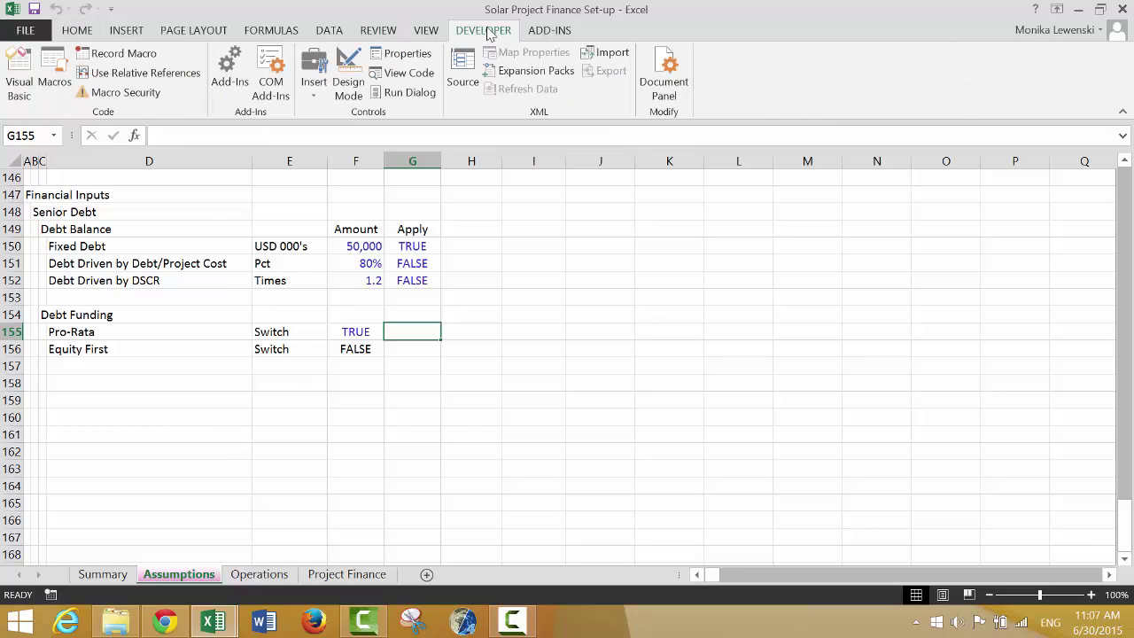
{"action": "left_click", "coordinate": [312, 80]}
{"action": "left_click", "coordinate": [344, 132]}
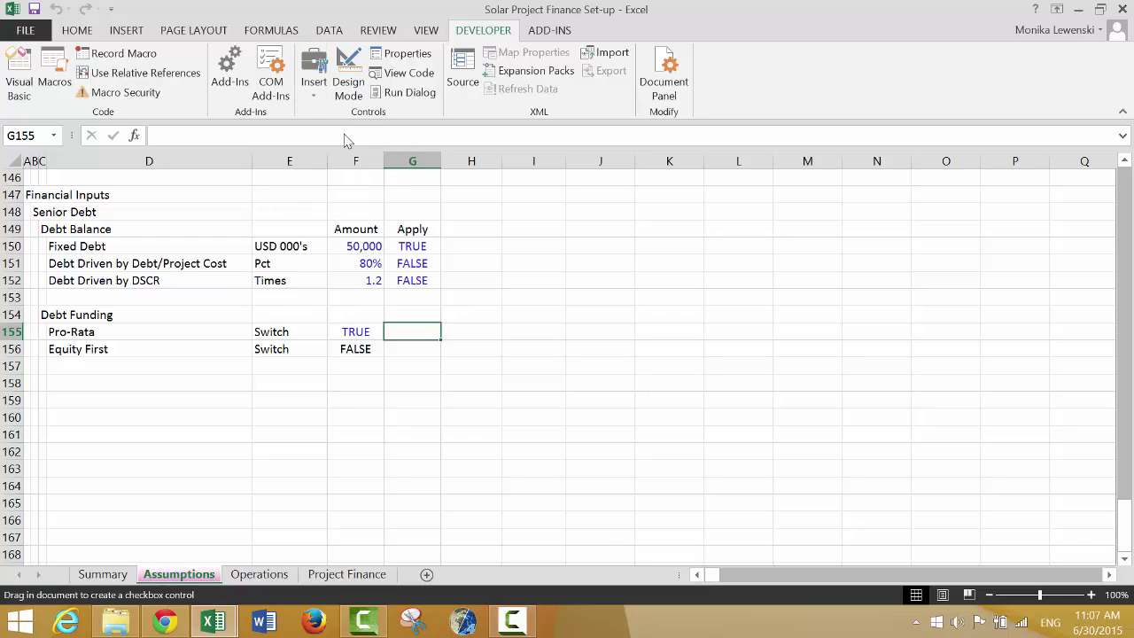
{"action": "left_click_drag", "start_coordinate": [385, 323], "coordinate": [463, 335]}
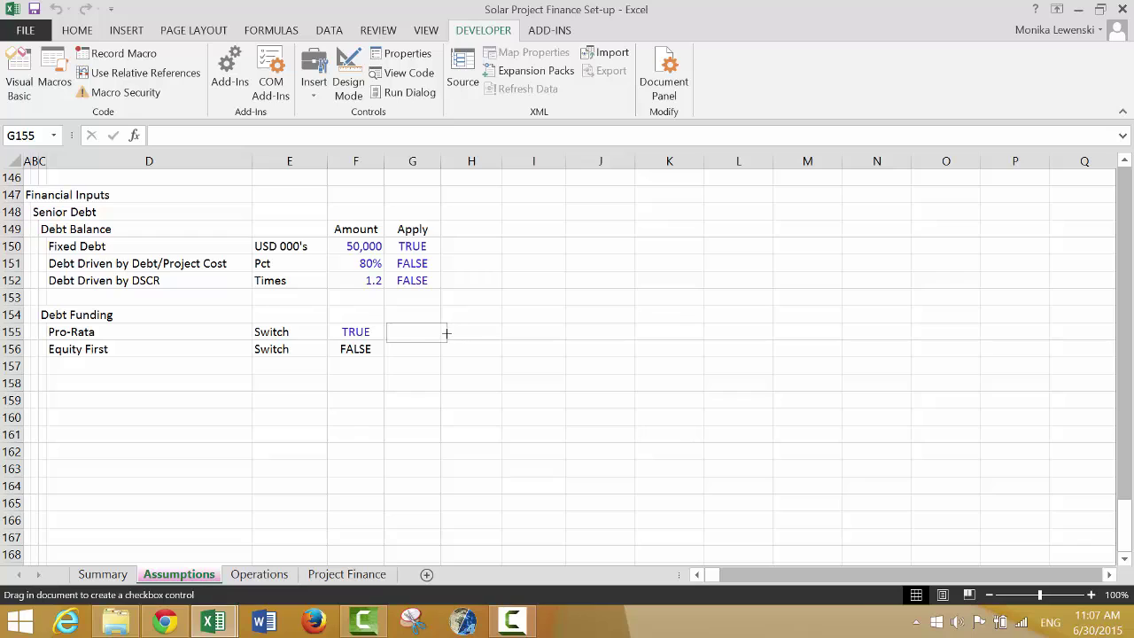
{"action": "mouse_move", "coordinate": [447, 333]}
{"action": "left_mouse_down"}
{"action": "mouse_move", "coordinate": [458, 332]}
{"action": "mouse_move", "coordinate": [446, 332]}
{"action": "left_mouse_up"}
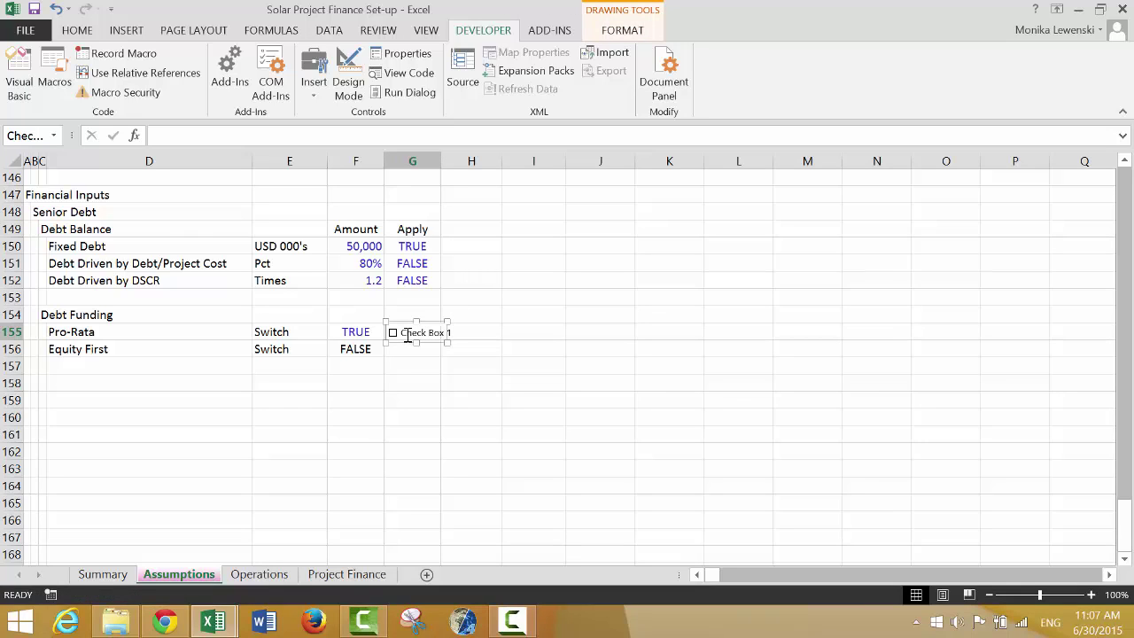
Replace the default caption of the check box in G155 with Pro-Rata
{"action": "left_click", "coordinate": [407, 333]}
{"action": "key", "text": "BackSpace"}
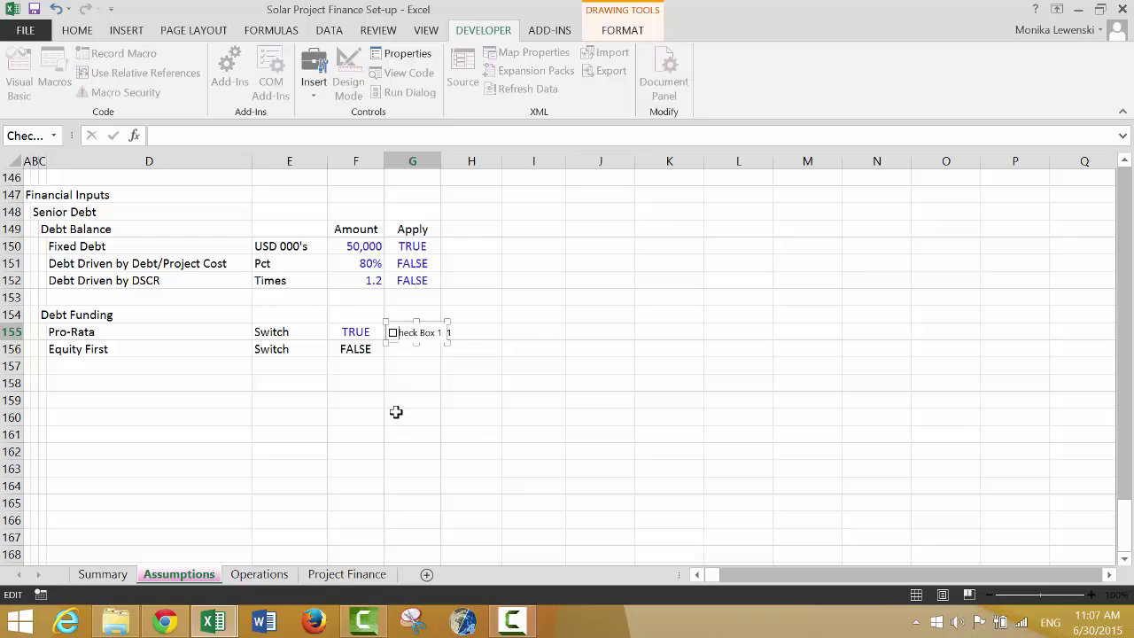
{"action": "key", "text": "Delete"}
{"action": "key", "text": "Delete"}
{"action": "key", "text": "Delete"}
{"action": "key", "text": "Delete"}
{"action": "key", "text": "Delete"}
{"action": "key", "text": "Delete"}
{"action": "key", "text": "Delete"}
{"action": "key", "text": "Delete"}
{"action": "key", "text": "Delete"}
{"action": "key", "text": "Delete"}
{"action": "left_click", "coordinate": [487, 393]}
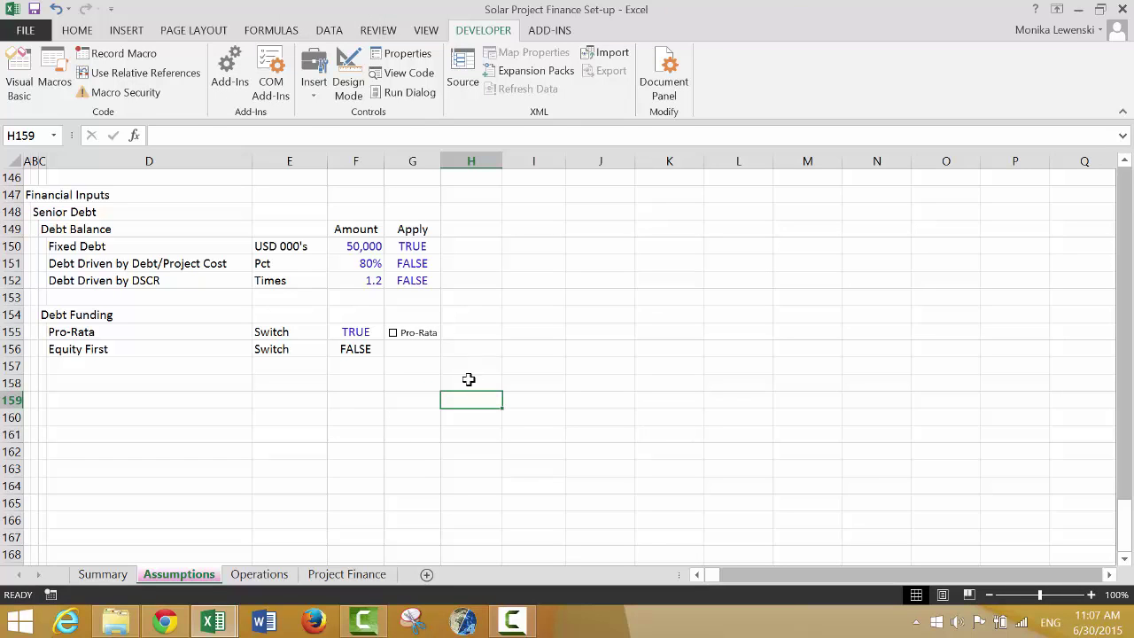
Link the Pro-Rata check box to cell F155 on the Assumptions sheet
{"action": "right_click", "coordinate": [422, 334]}
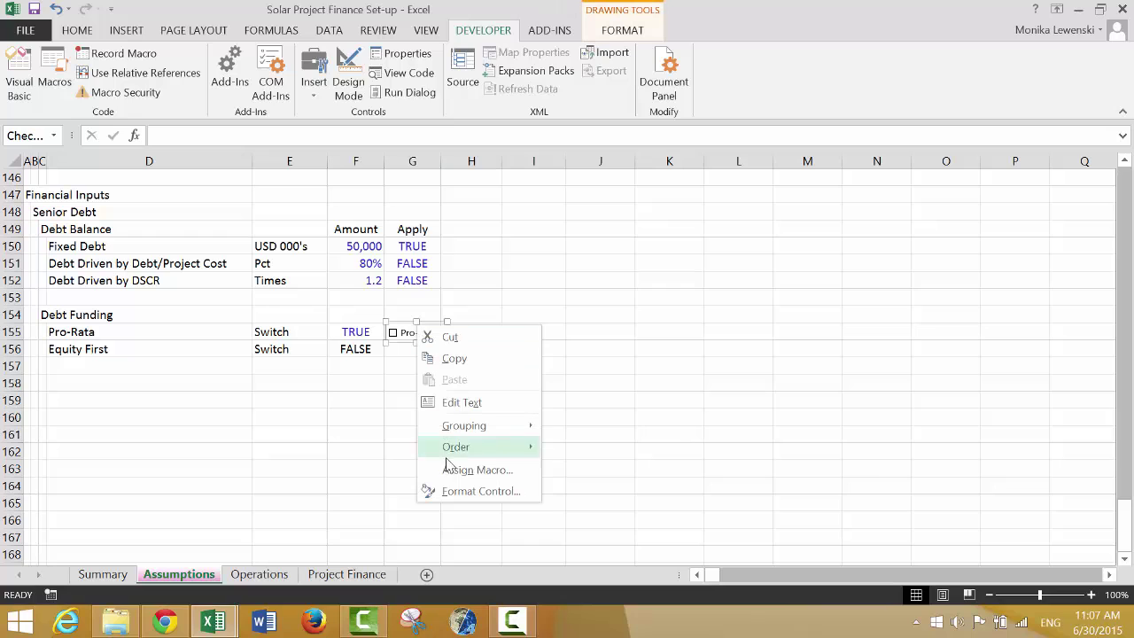
{"action": "left_click", "coordinate": [454, 494]}
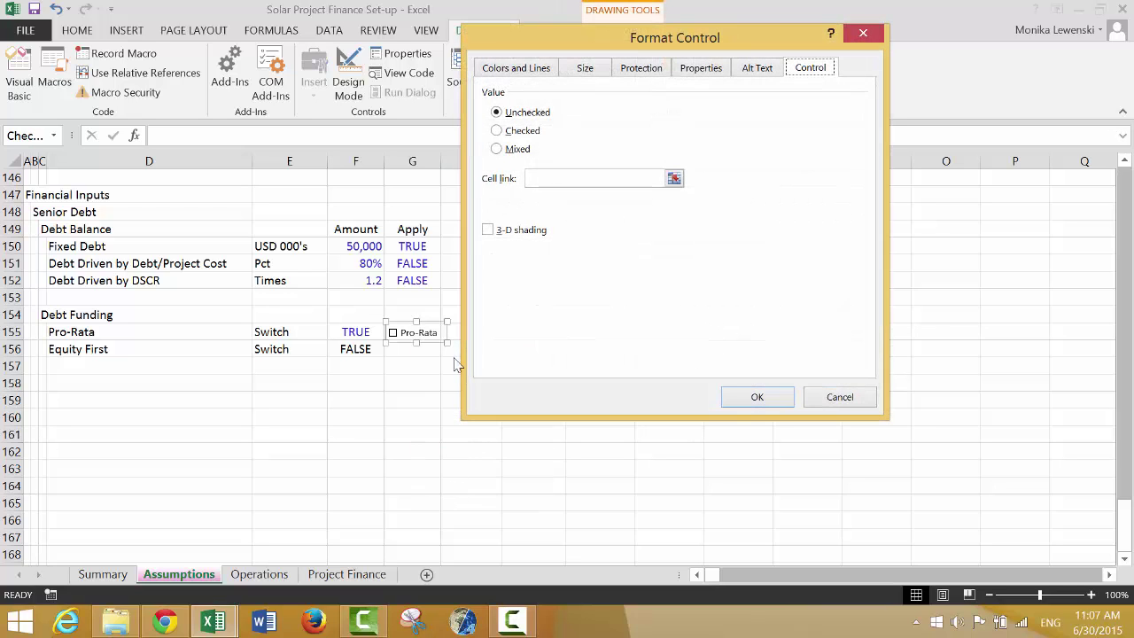
{"action": "left_click", "coordinate": [674, 179]}
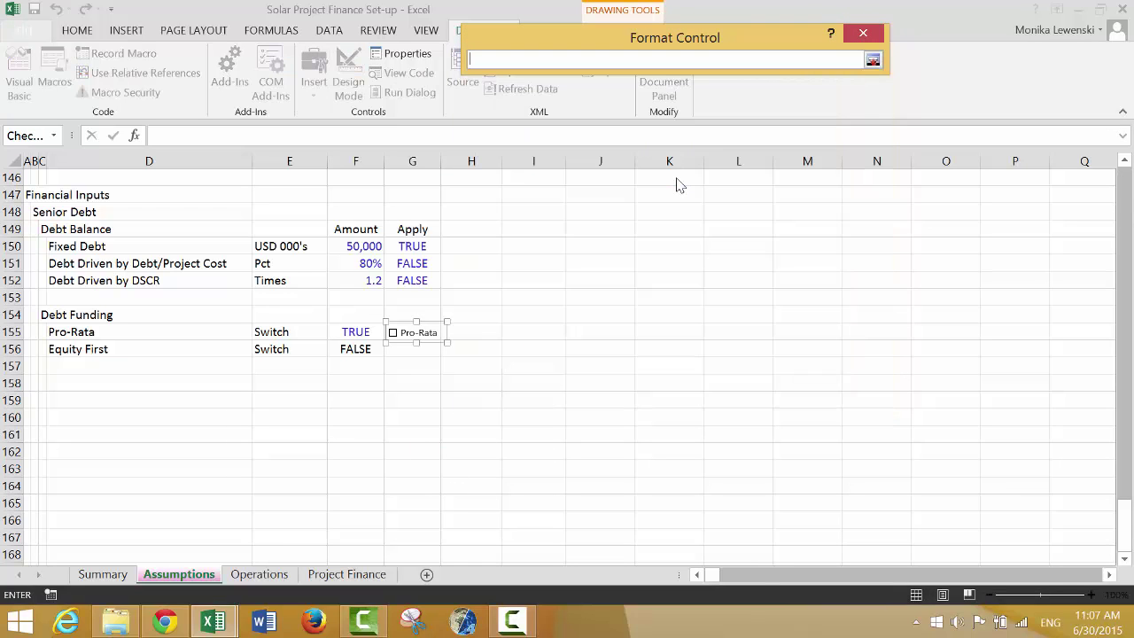
{"action": "left_click", "coordinate": [259, 576]}
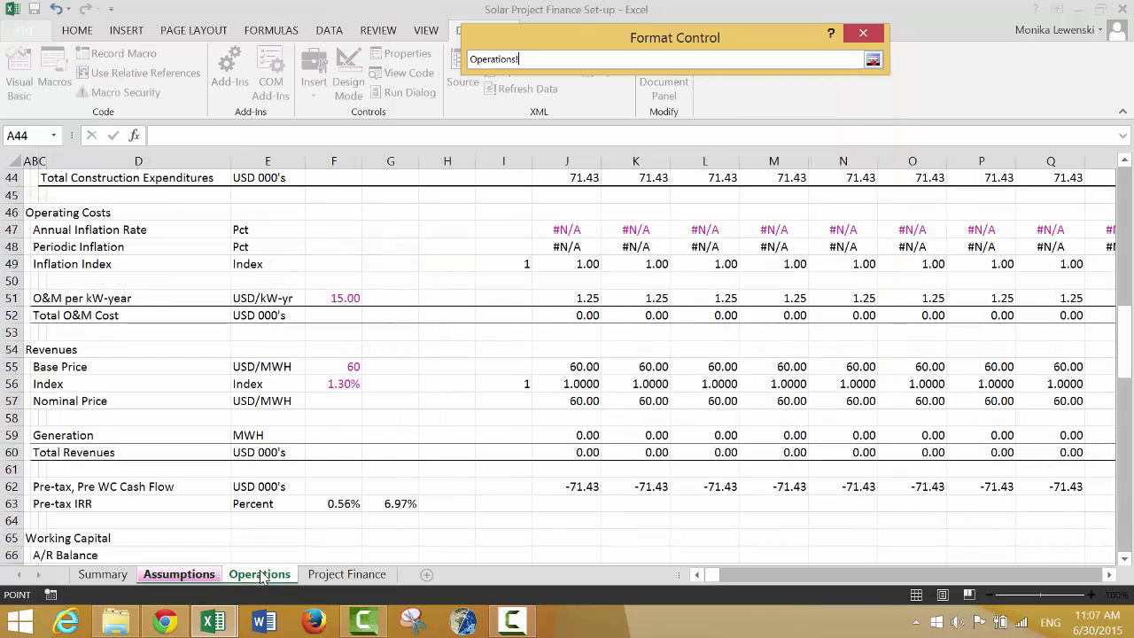
{"action": "left_click", "coordinate": [197, 577]}
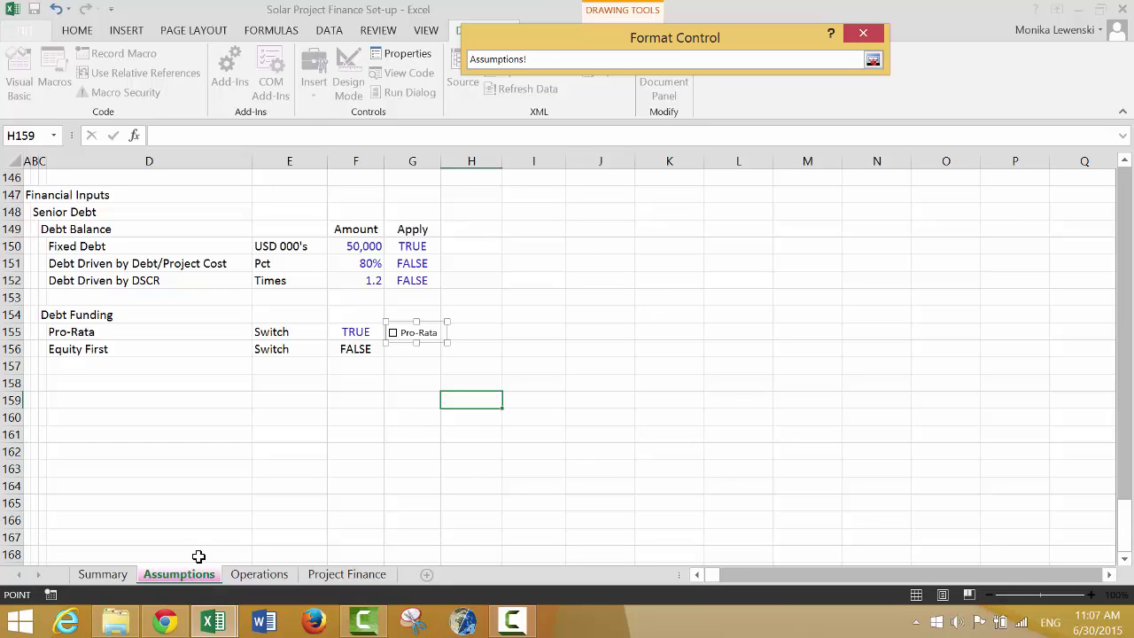
{"action": "left_click", "coordinate": [347, 334]}
{"action": "key", "text": "Return"}
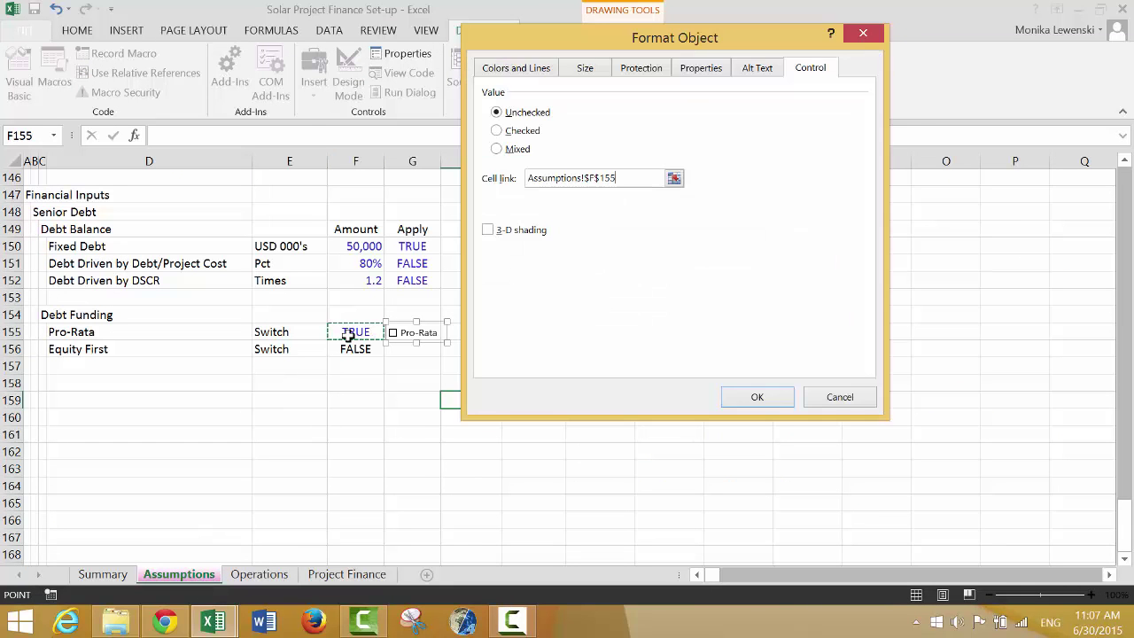
{"action": "left_click", "coordinate": [768, 401]}
{"action": "left_click", "coordinate": [358, 416]}
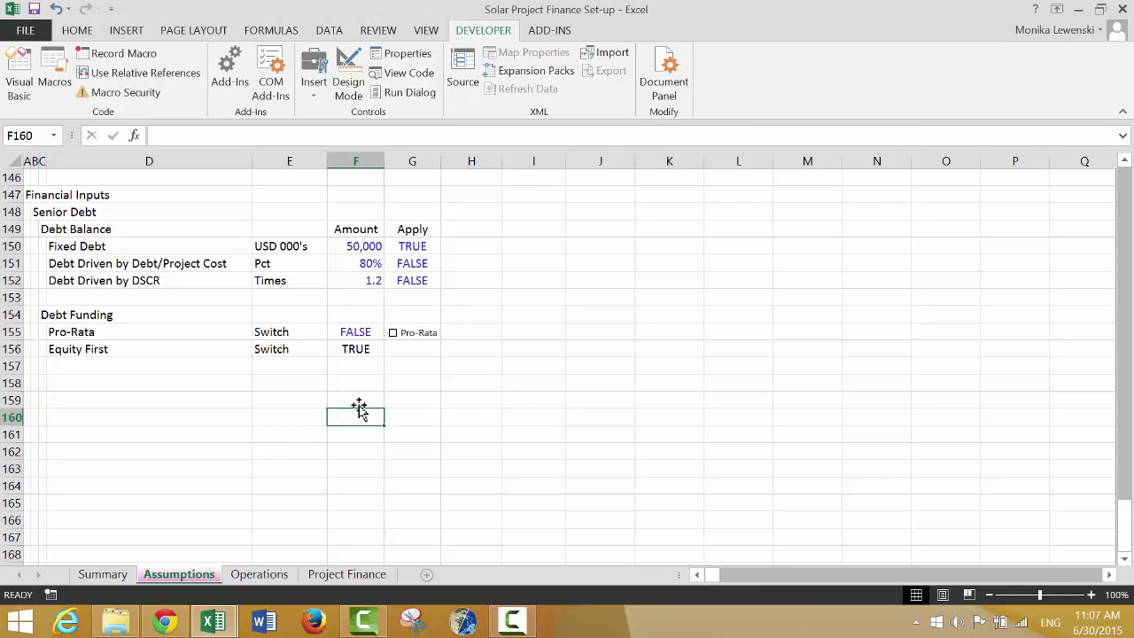
Toggle the Pro-Rata check box on and off to test the linked Debt Funding switches
{"action": "left_click", "coordinate": [393, 335]}
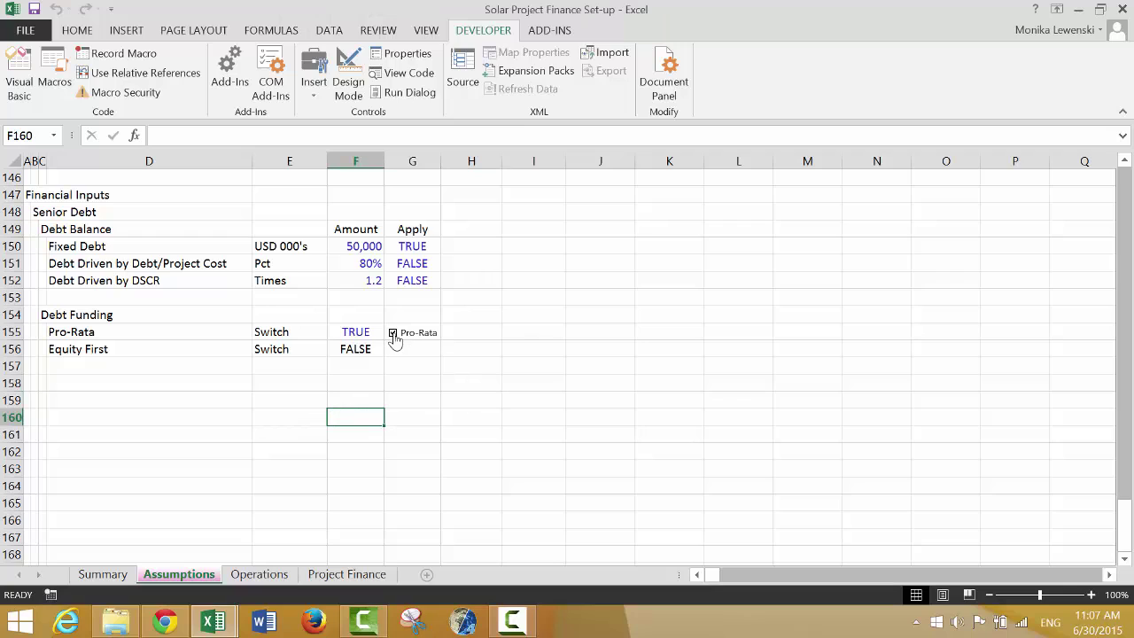
{"action": "left_click", "coordinate": [395, 341]}
{"action": "left_click", "coordinate": [396, 341]}
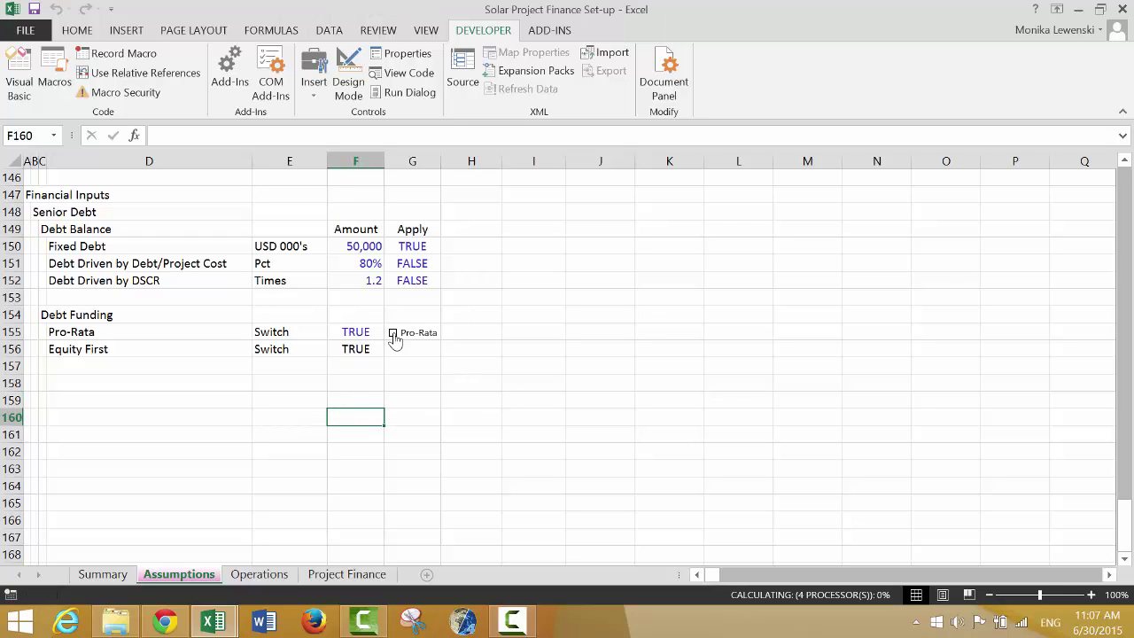
Enter the labels Capitalise Interest in D158 and Pay Interest in D159, below the Debt Funding switches
{"action": "left_click", "coordinate": [57, 370]}
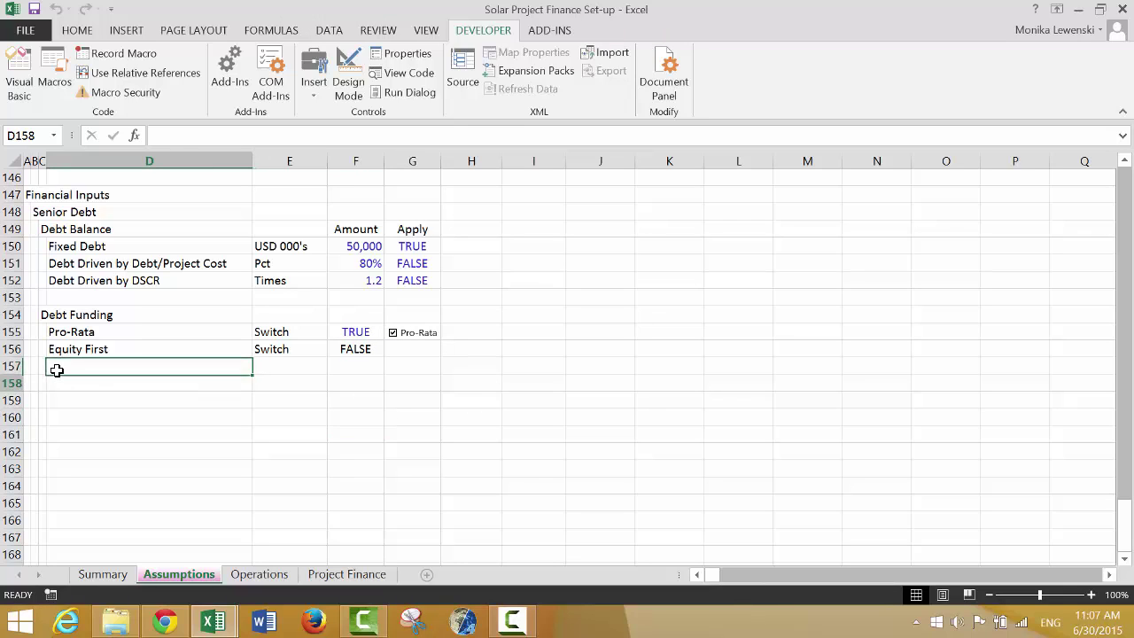
{"action": "key", "text": "Down"}
{"action": "type", "text": "Cap"}
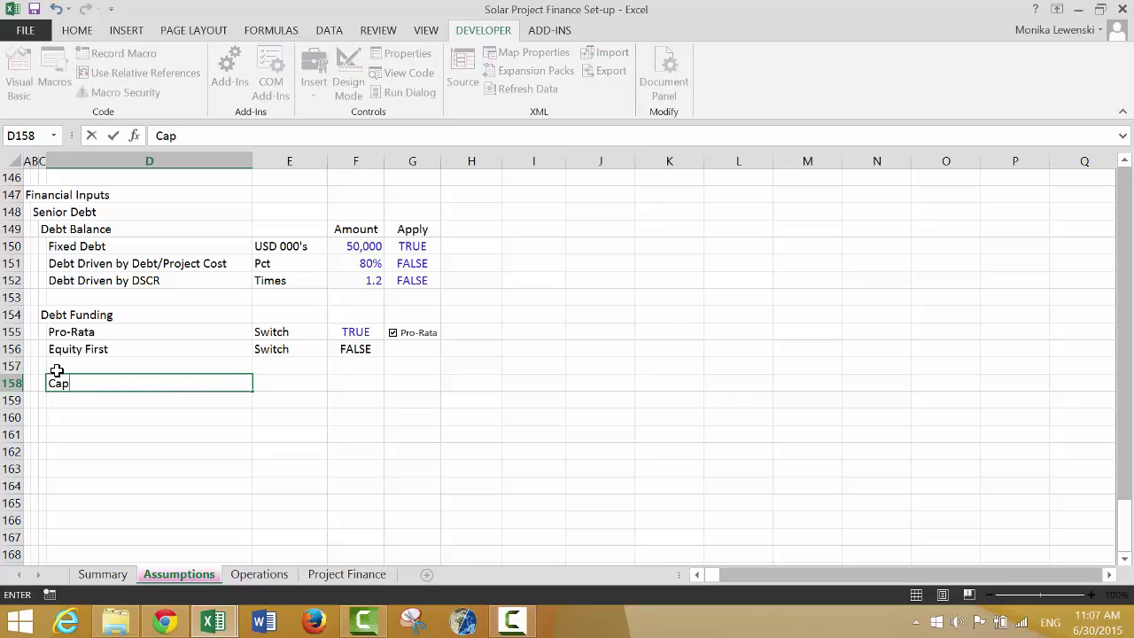
{"action": "type", "text": "italise Itneres"}
{"action": "key", "text": "BackSpace"}
{"action": "key", "text": "BackSpace"}
{"action": "key", "text": "BackSpace"}
{"action": "key", "text": "BackSpace"}
{"action": "key", "text": "BackSpace"}
{"action": "key", "text": "BackSpace"}
{"action": "type", "text": "nteres"}
{"action": "key", "text": "Return"}
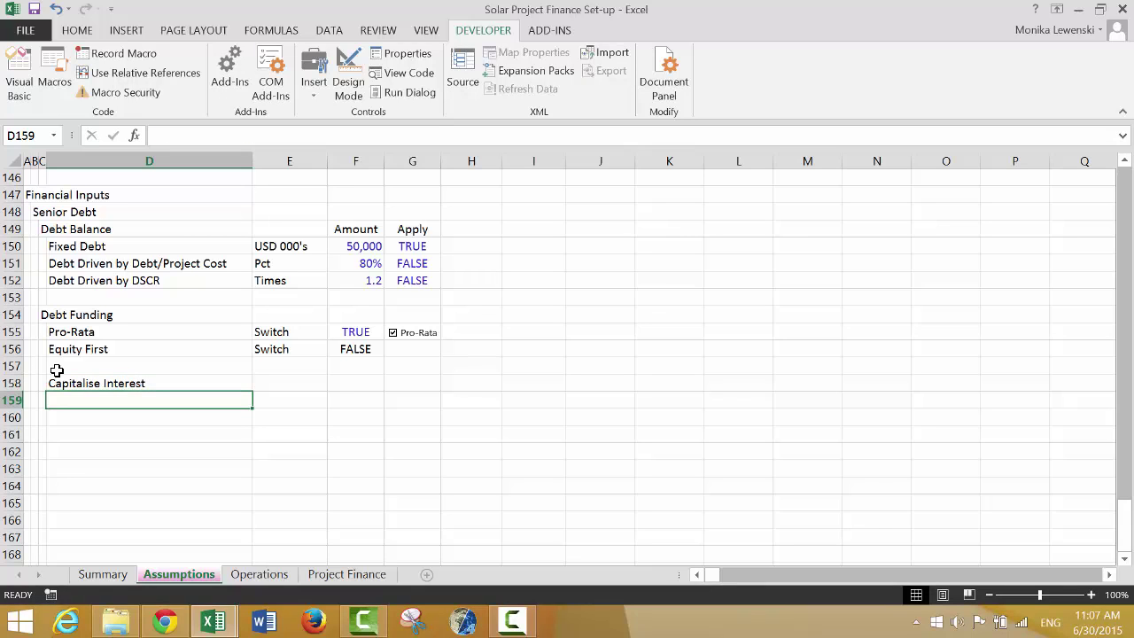
{"action": "type", "text": "Pay"}
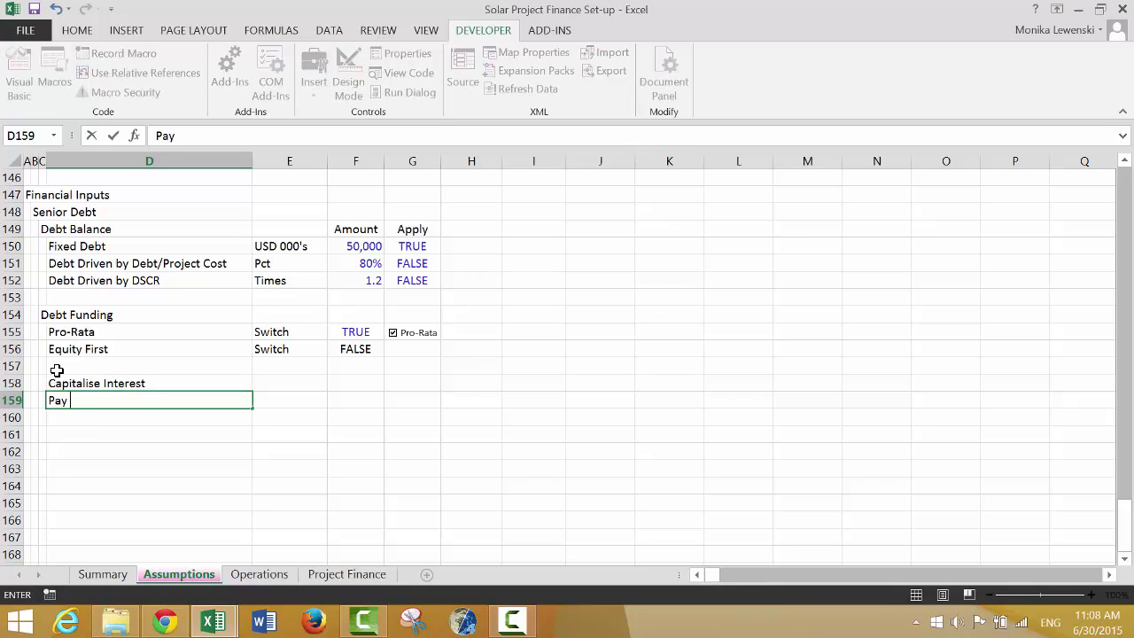
{"action": "type", "text": " Interest"}
{"action": "key", "text": "Return"}
Extend the D158 label to Capitalise Interest During Construction and widen column D to fit it
{"action": "key", "text": "Up"}
{"action": "key", "text": "Up"}
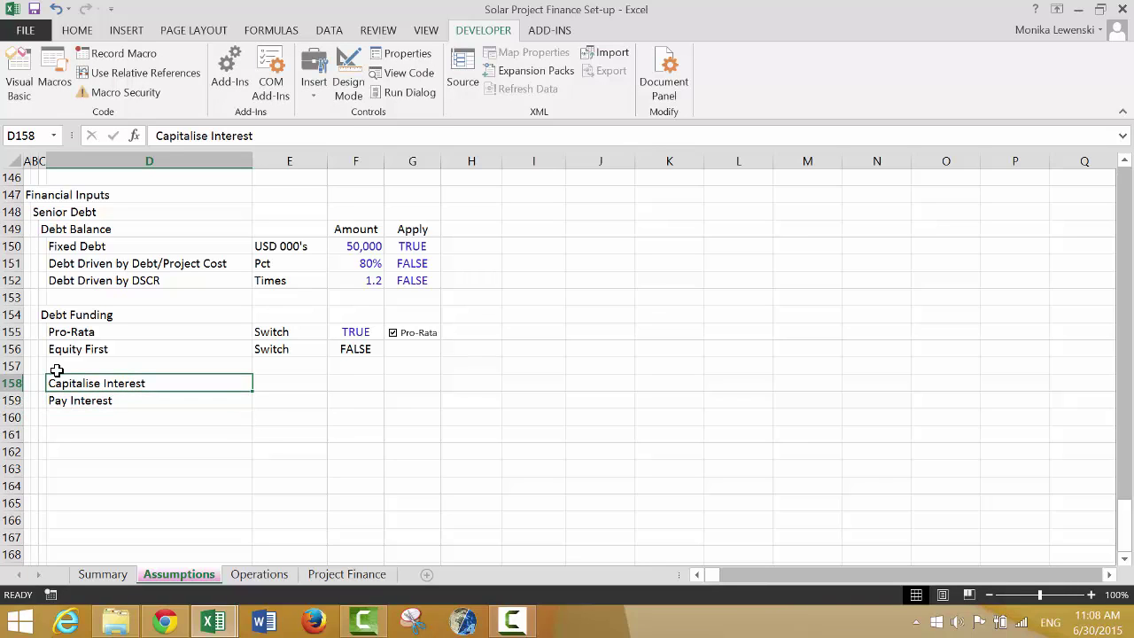
{"action": "key", "text": "F2"}
{"action": "type", "text": "During"}
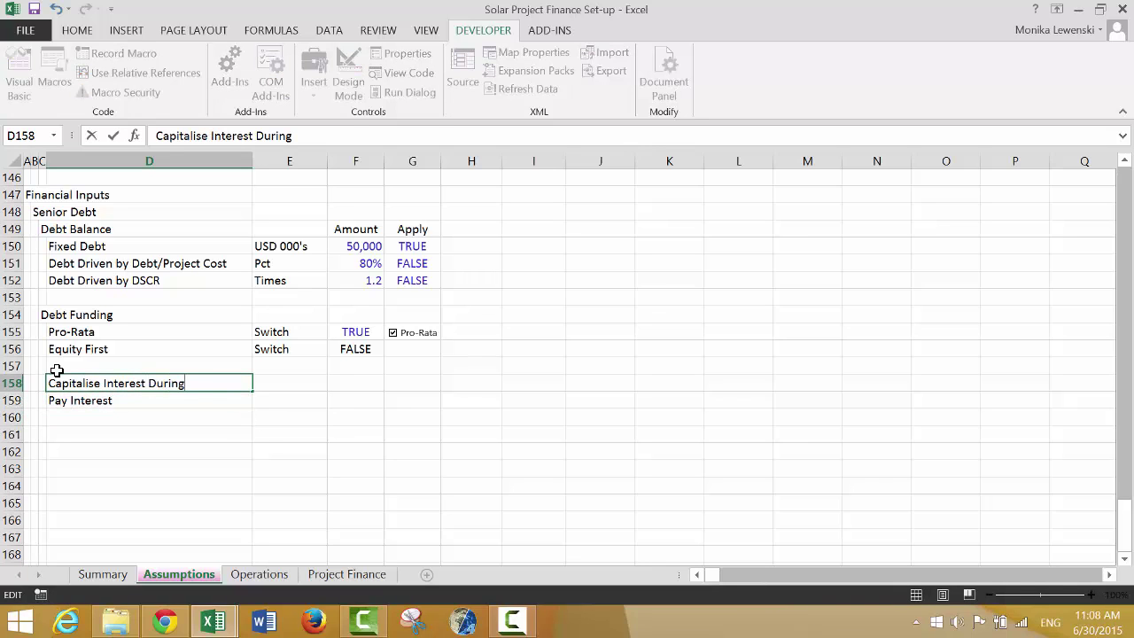
{"action": "type", "text": " Construction"}
{"action": "key", "text": "Return"}
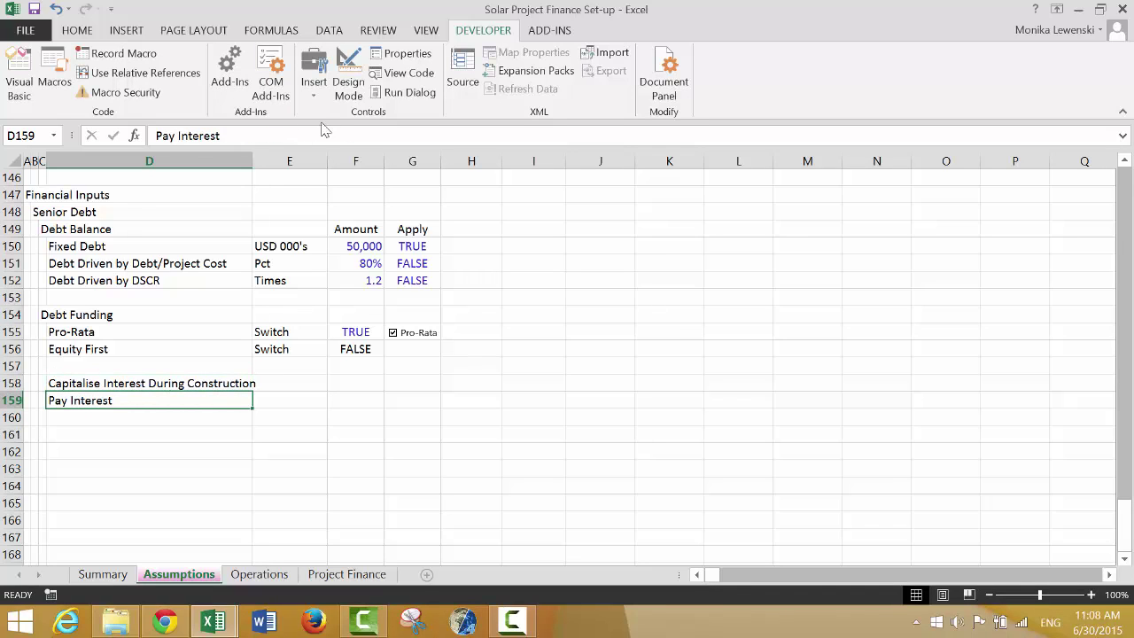
{"action": "left_click_drag", "start_coordinate": [253, 161], "coordinate": [273, 162]}
Extend the D159 label to Pay Interest and Fees During Construction
{"action": "key", "text": "Up"}
{"action": "key", "text": "Down"}
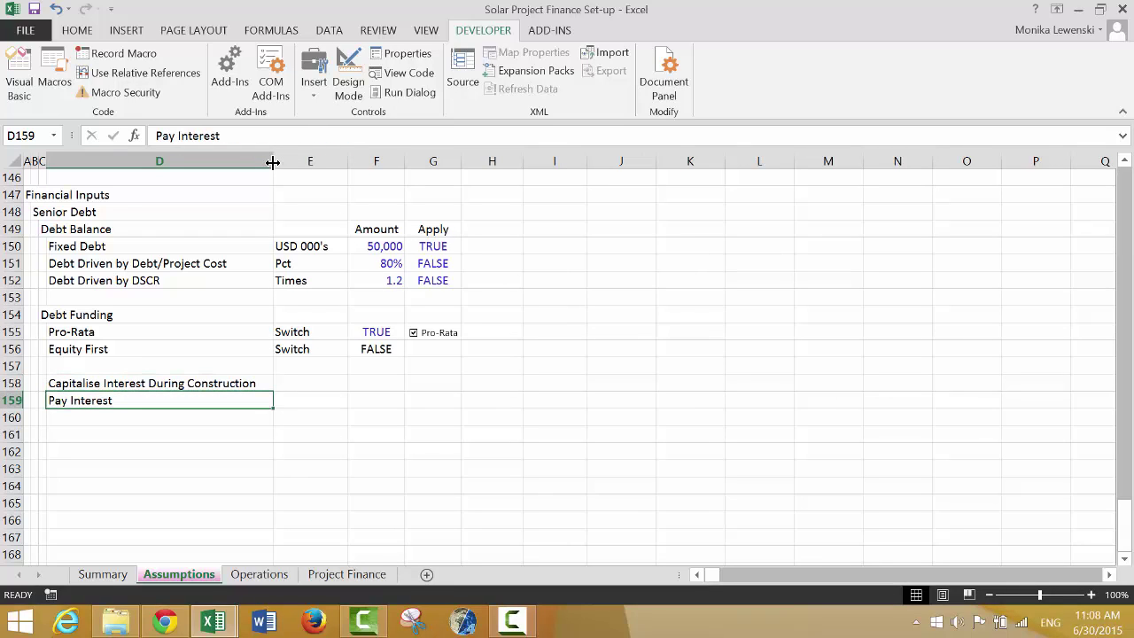
{"action": "key", "text": "F2"}
{"action": "type", "text": "an"}
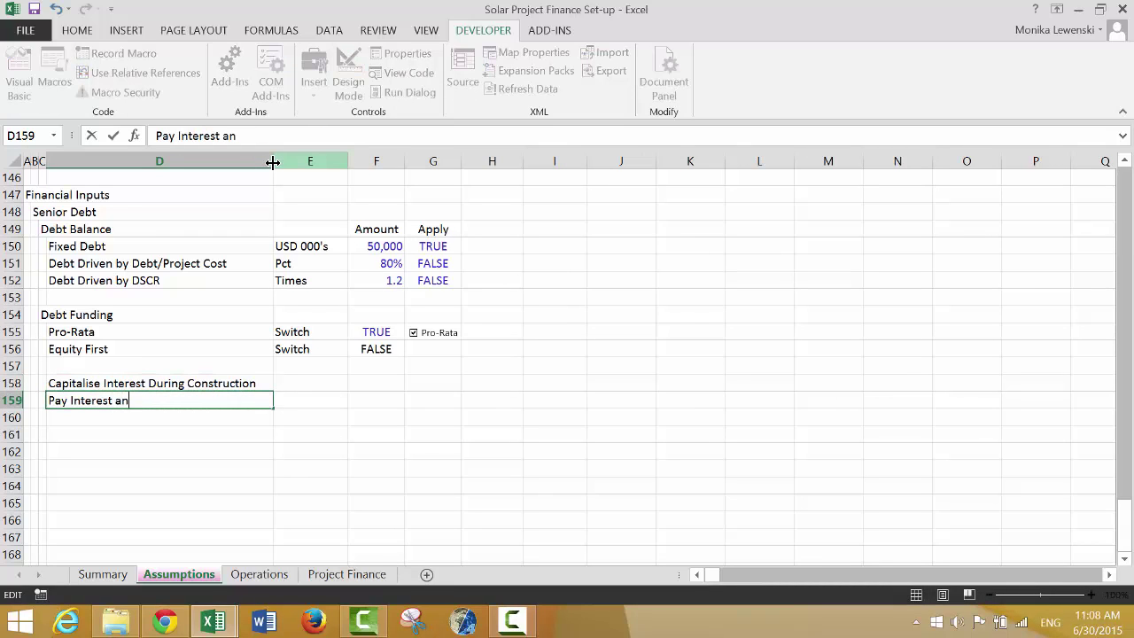
{"action": "type", "text": "d Fees Dur"}
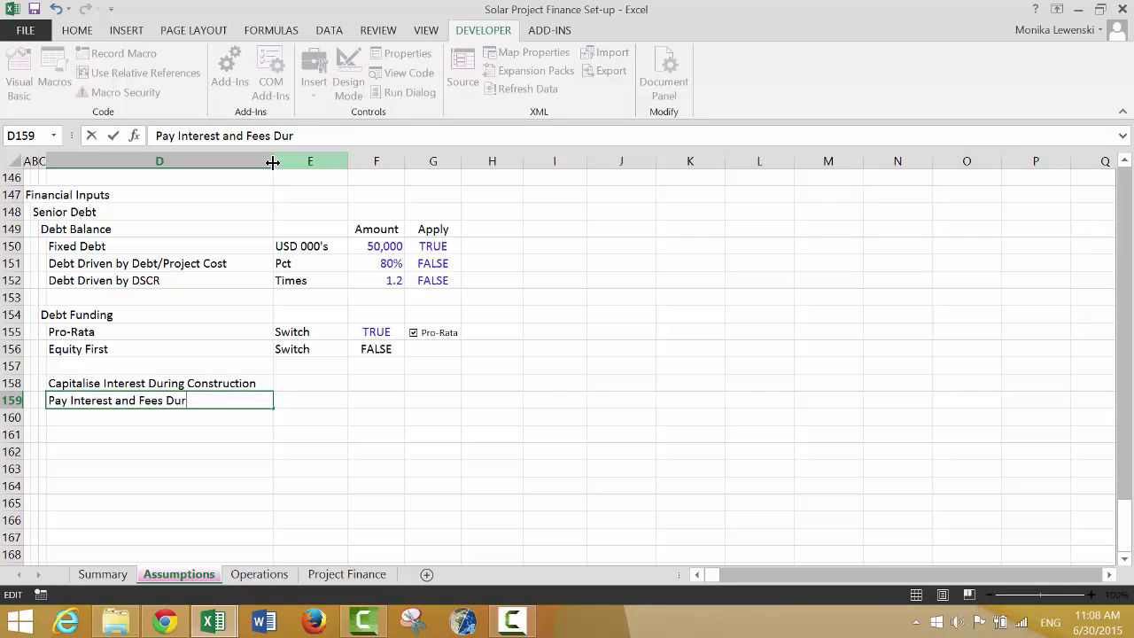
{"action": "type", "text": "ing Constru"}
{"action": "key", "text": "BackSpace"}
{"action": "key", "text": "BackSpace"}
{"action": "type", "text": "struction"}
{"action": "key", "text": "Return"}
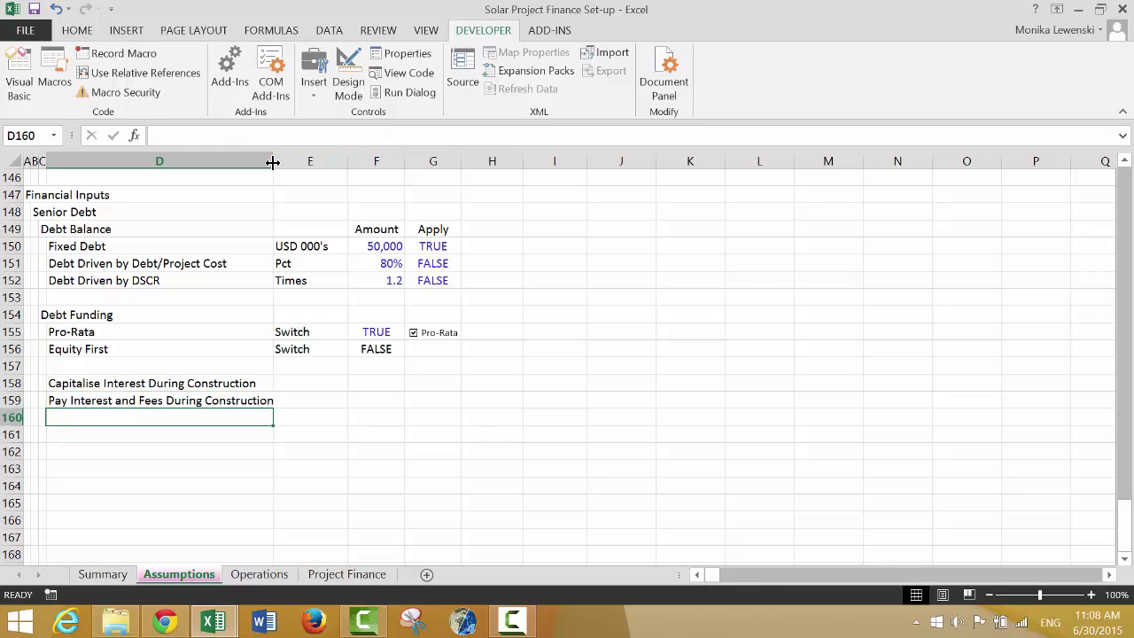
Change the D158 label to Capitalise Interest and Fees During Construction and widen column D to fit it
{"action": "key", "text": "Up"}
{"action": "key", "text": "Up"}
{"action": "key", "text": "F2"}
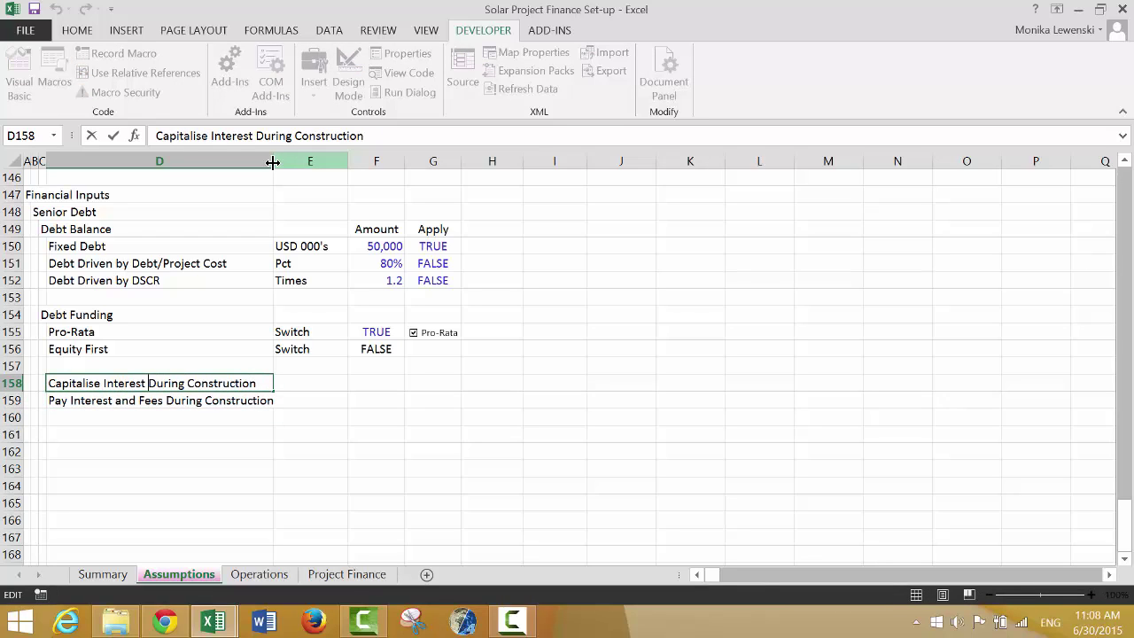
{"action": "type", "text": "and Fees"}
{"action": "key", "text": "Return"}
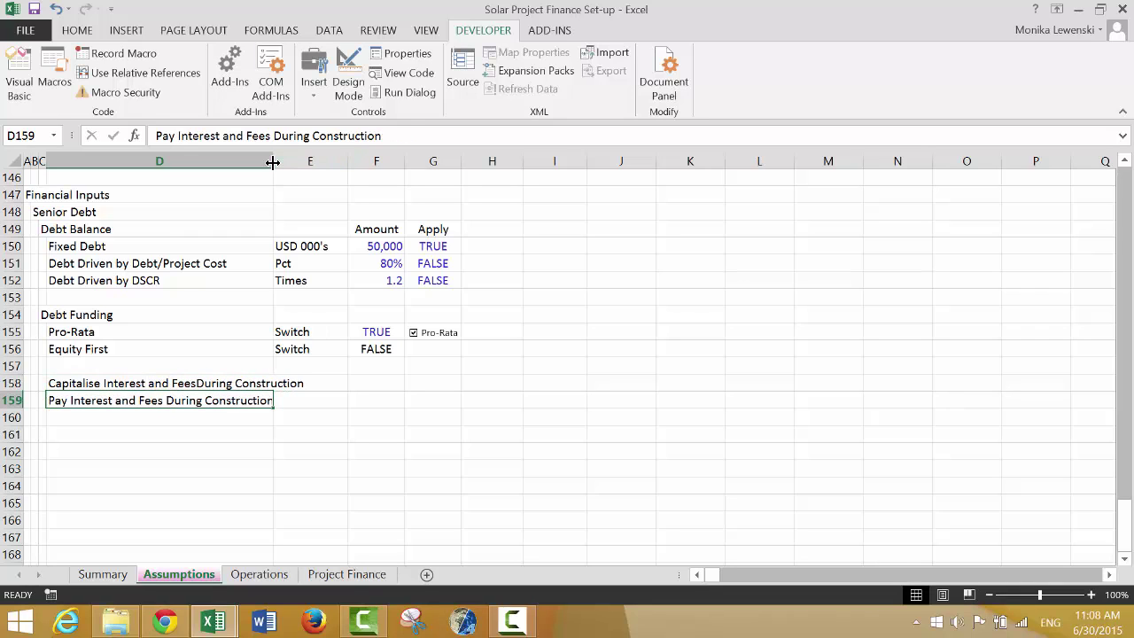
{"action": "key", "text": "Up"}
{"action": "key", "text": "F2"}
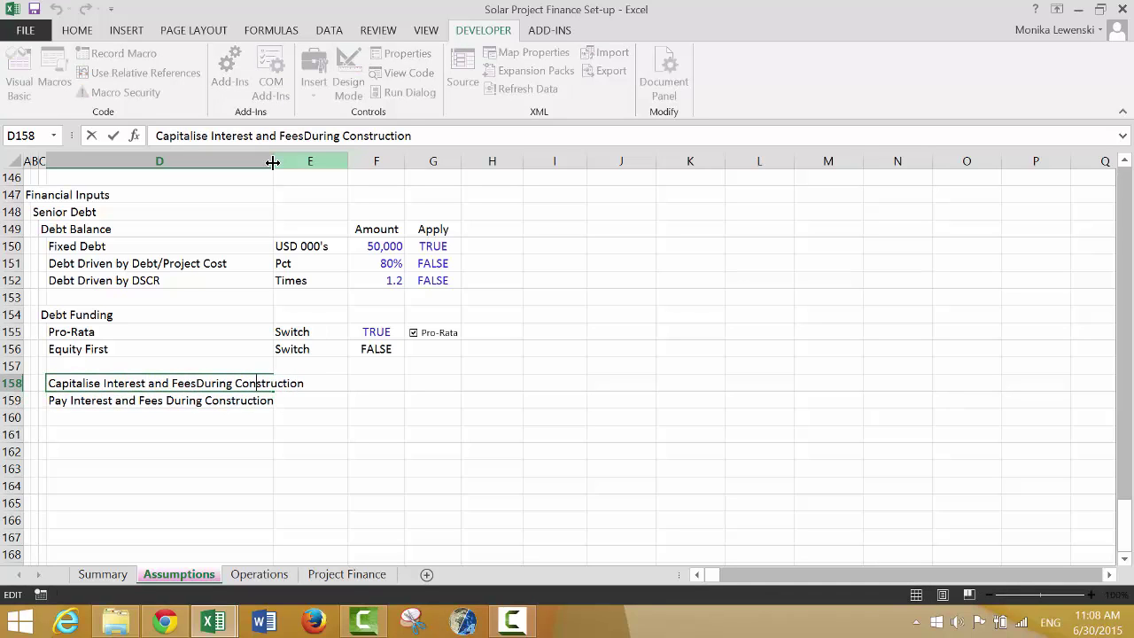
{"action": "key", "text": "Return"}
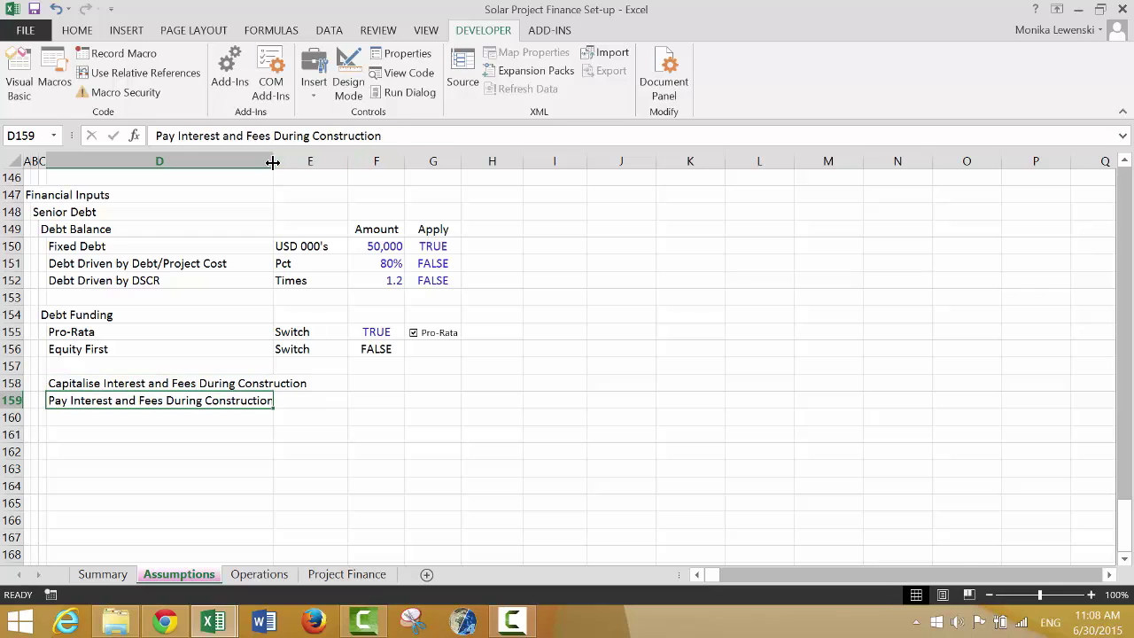
{"action": "left_click_drag", "start_coordinate": [275, 161], "coordinate": [319, 171]}
Copy the Debt Funding switch cells E155:G156, including the check box, to E158:G159
{"action": "key", "text": "Up"}
{"action": "key", "text": "Up"}
{"action": "key", "text": "Up"}
{"action": "key", "text": "Up"}
{"action": "key", "text": "Right"}
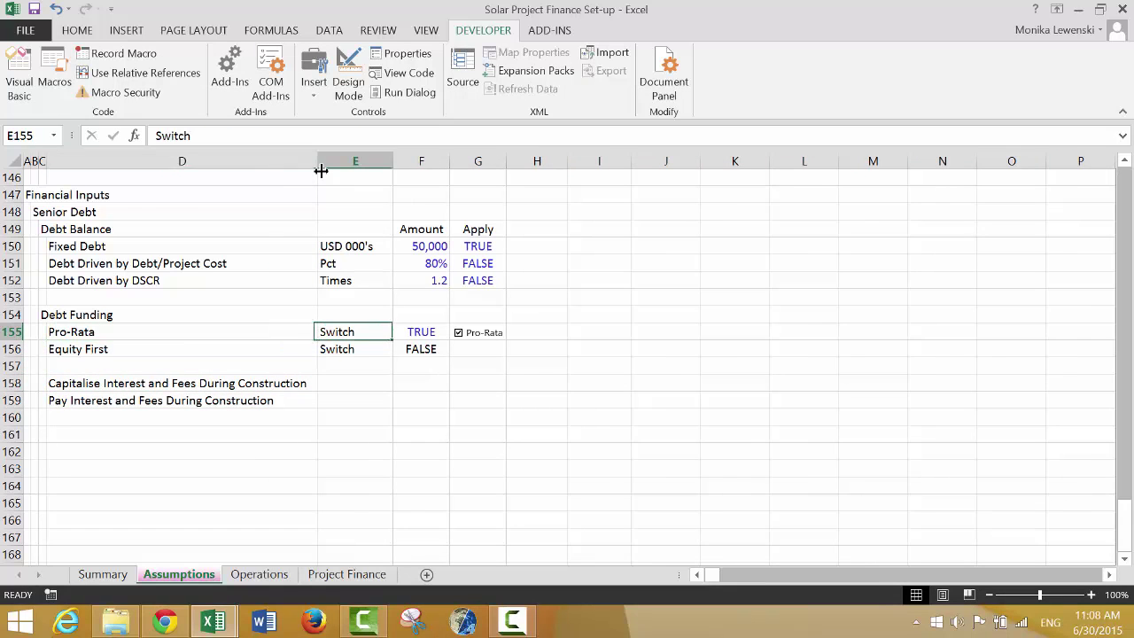
{"action": "key", "text": "shift+Right"}
{"action": "key", "text": "shift+Right"}
{"action": "key", "text": "shift+Down"}
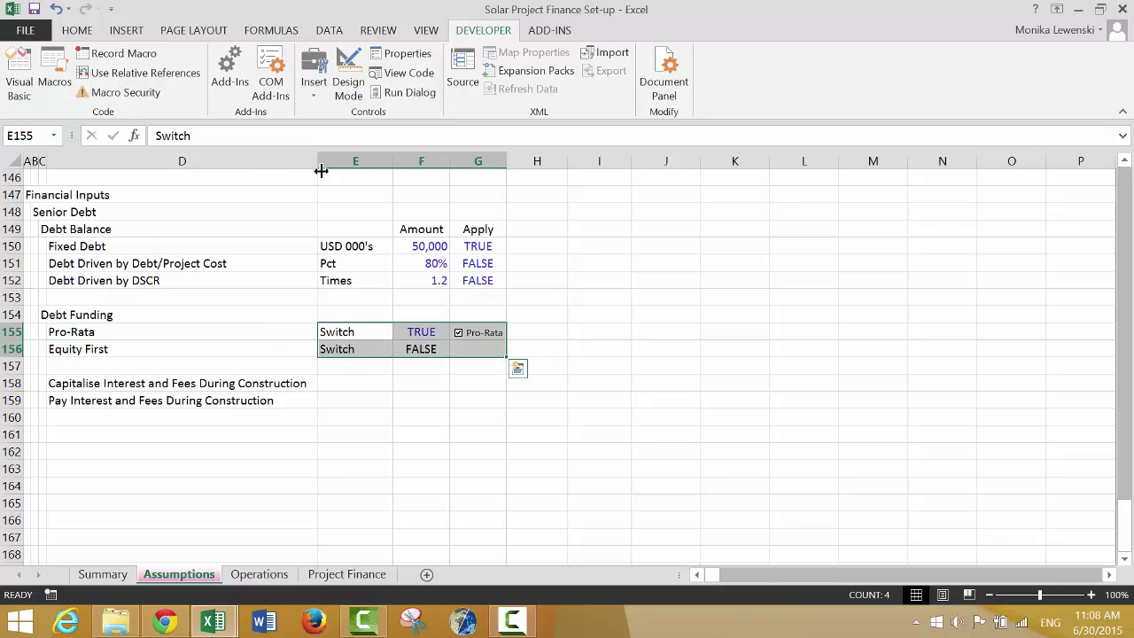
{"action": "key", "text": "ctrl+c"}
{"action": "key", "text": "Down"}
{"action": "key", "text": "Down"}
{"action": "key", "text": "ctrl+v"}
{"action": "key", "text": "Escape"}
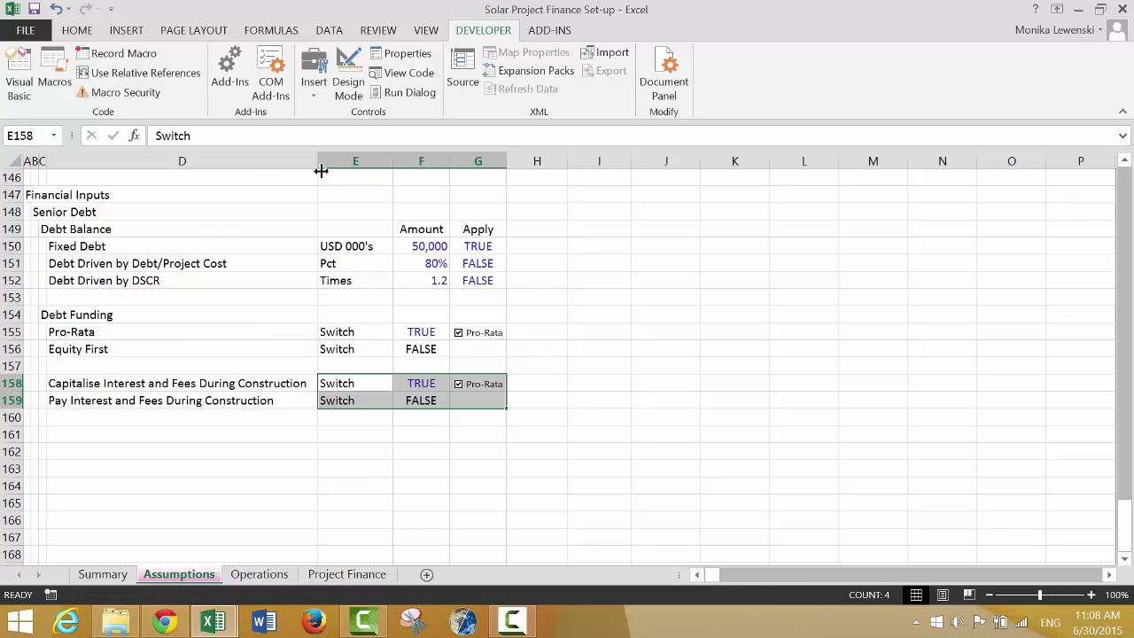
Relink the copied check box in G158 to cell F158 on the Assumptions sheet
{"action": "key", "text": "Right"}
{"action": "key", "text": "Right"}
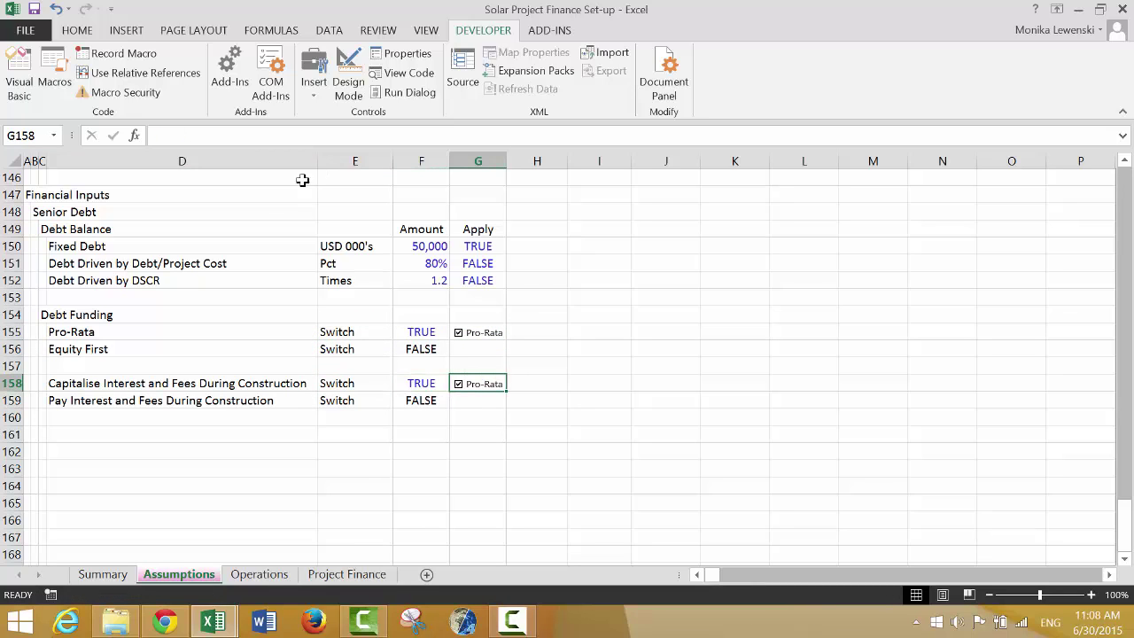
{"action": "right_click", "coordinate": [462, 387]}
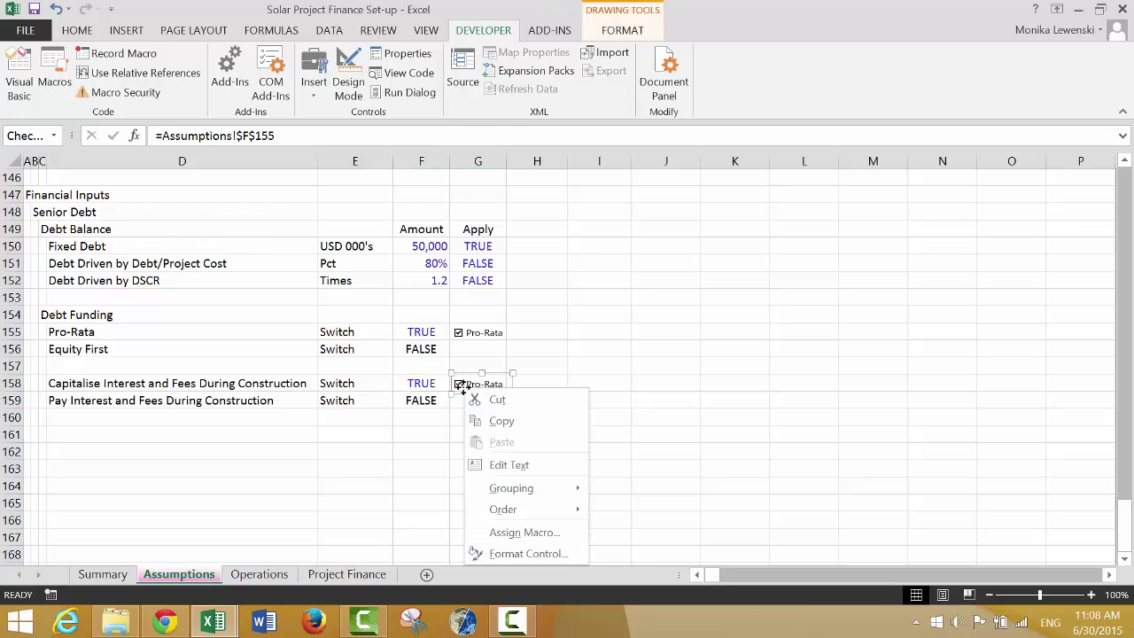
{"action": "left_click", "coordinate": [294, 139]}
{"action": "left_click", "coordinate": [293, 135]}
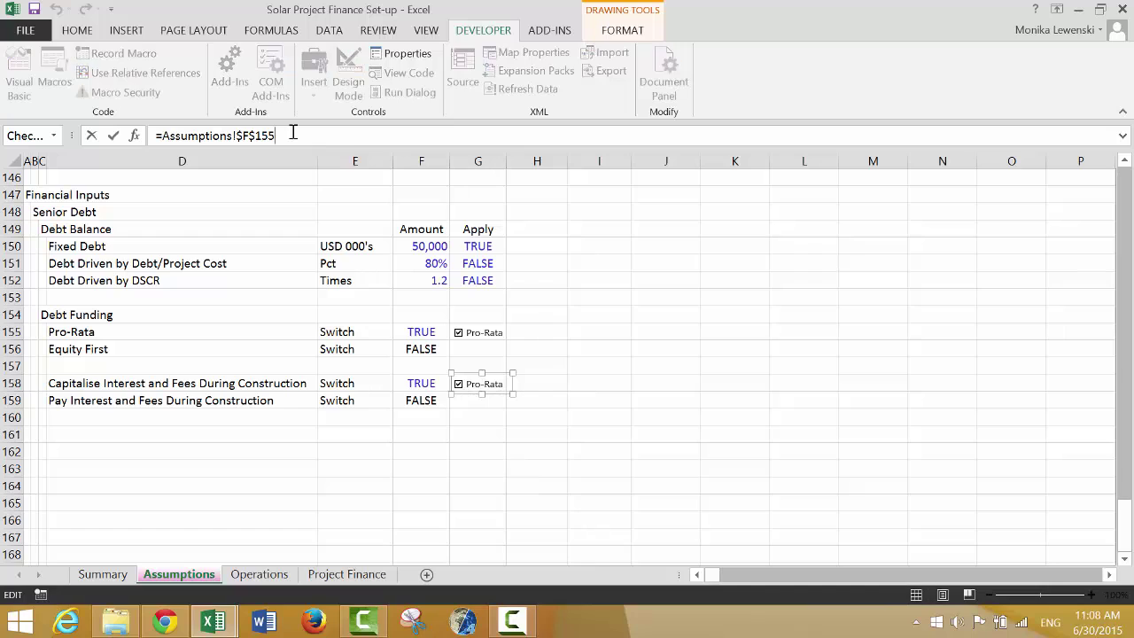
{"action": "key", "text": "BackSpace"}
{"action": "left_click", "coordinate": [401, 447]}
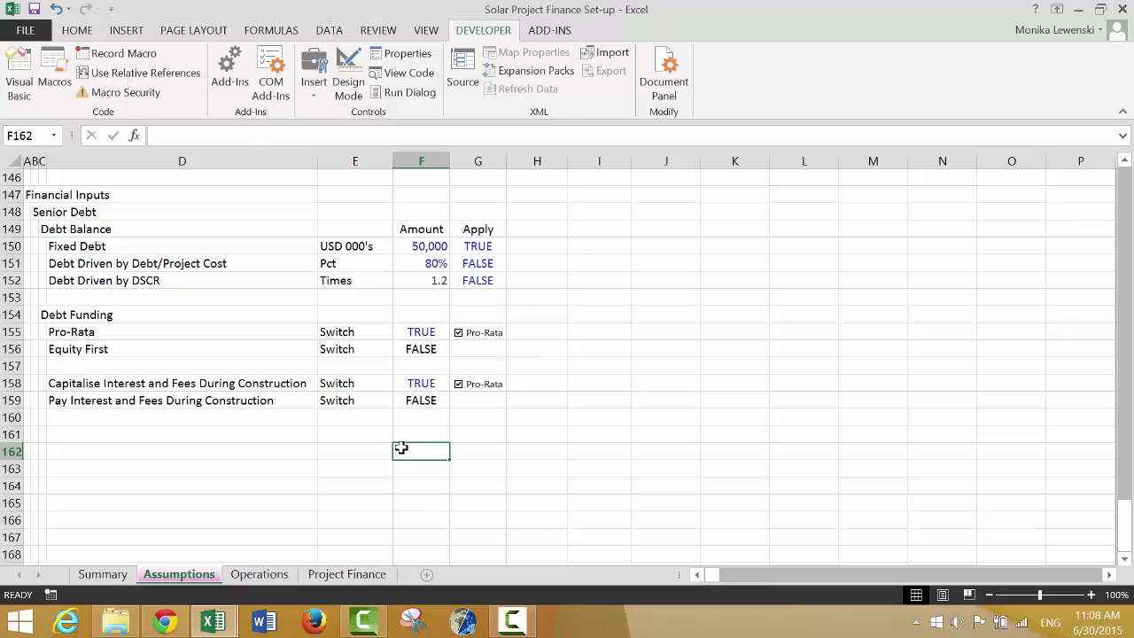
Replace the caption of the check box in G158 with Capitalise Interest and widen the control to fit the text
{"action": "right_click", "coordinate": [476, 383]}
{"action": "key", "text": "Escape"}
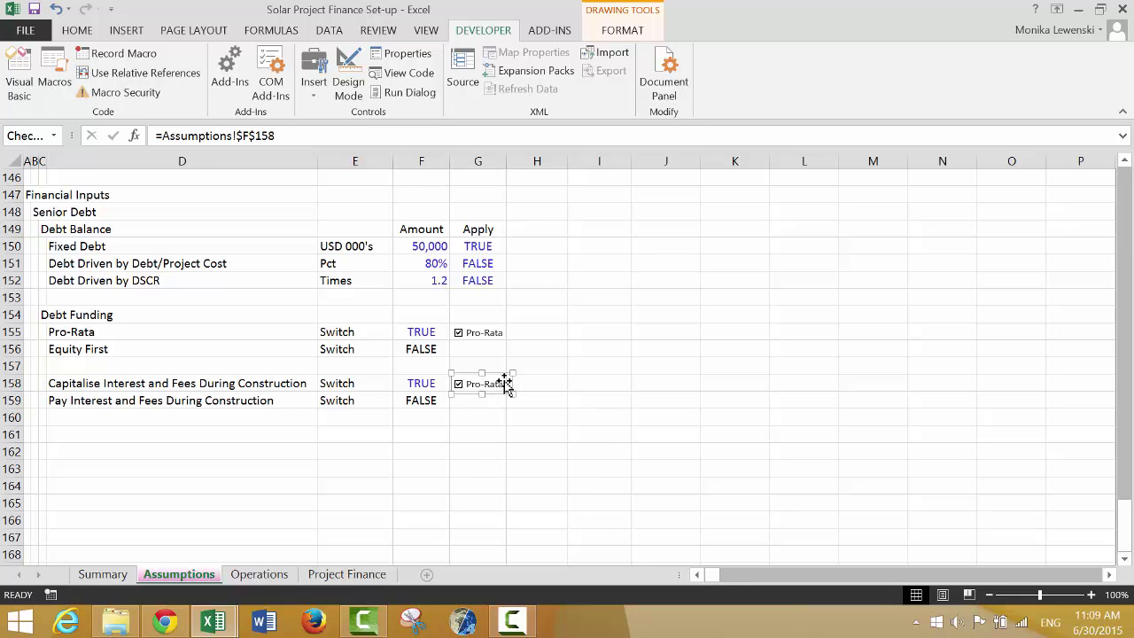
{"action": "left_click", "coordinate": [502, 384]}
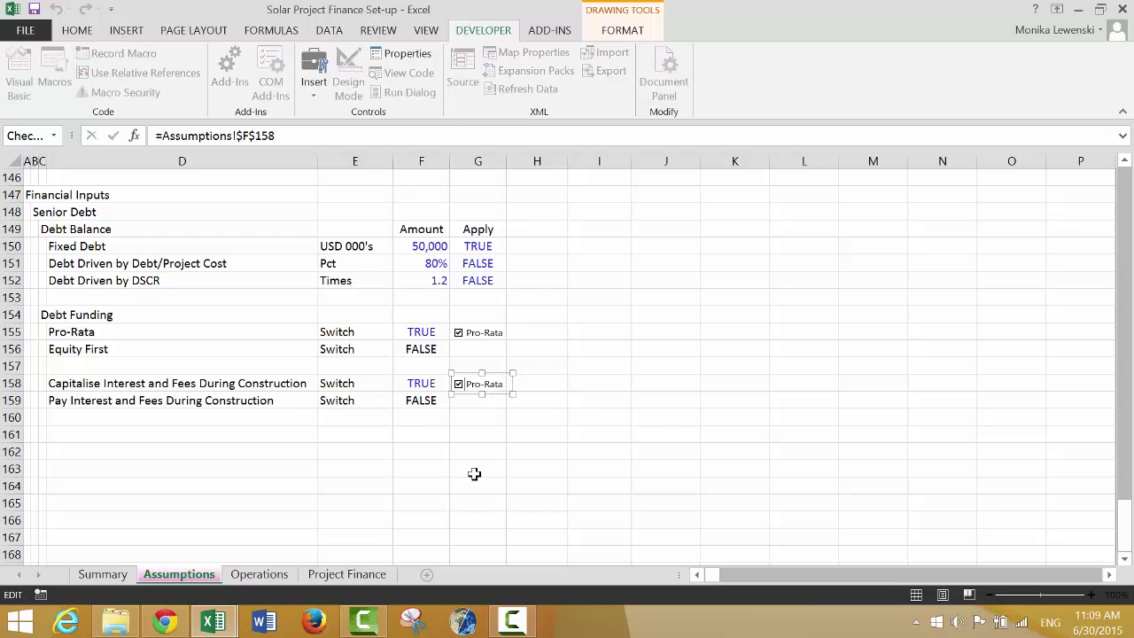
{"action": "key", "text": "BackSpace"}
{"action": "key", "text": "BackSpace"}
{"action": "key", "text": "BackSpace"}
{"action": "key", "text": "BackSpace"}
{"action": "key", "text": "BackSpace"}
{"action": "key", "text": "BackSpace"}
{"action": "key", "text": "BackSpace"}
{"action": "key", "text": "BackSpace"}
{"action": "type", "text": "Capitalise Interes"}
{"action": "key", "text": "BackSpace"}
{"action": "key", "text": "BackSpace"}
{"action": "key", "text": "BackSpace"}
{"action": "key", "text": "BackSpace"}
{"action": "key", "text": "BackSpace"}
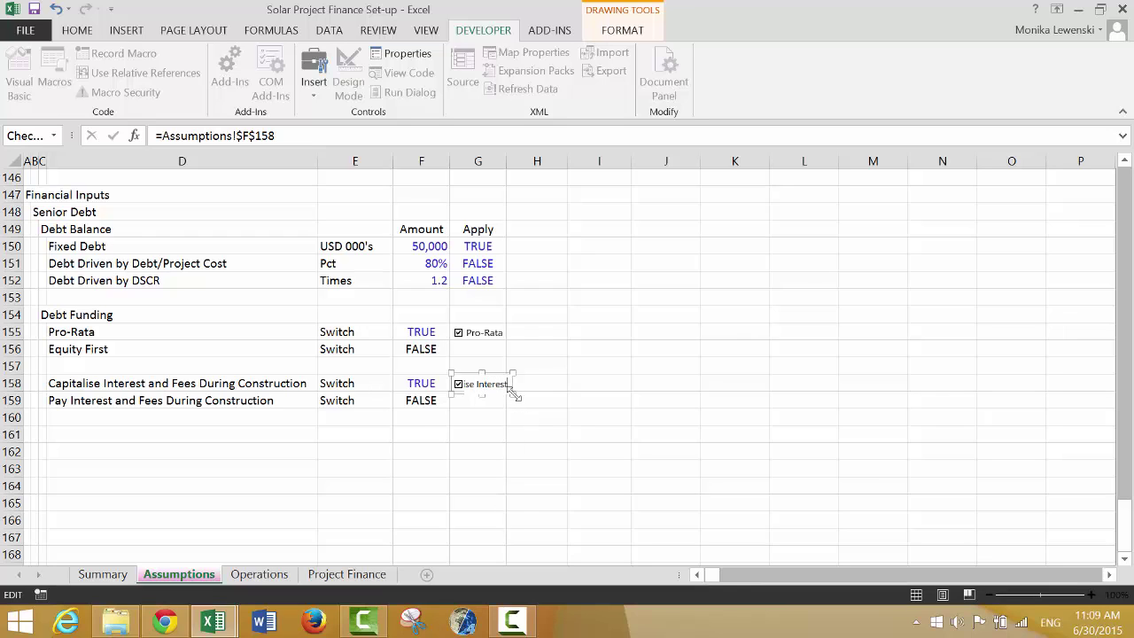
{"action": "left_click_drag", "start_coordinate": [514, 394], "coordinate": [538, 394]}
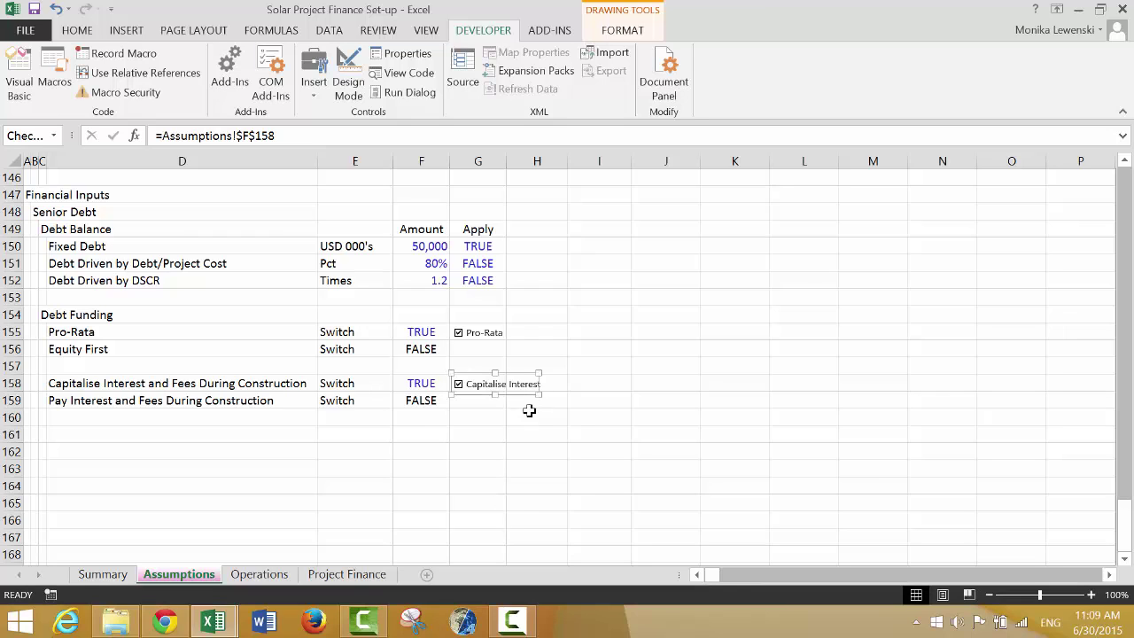
{"action": "left_click", "coordinate": [504, 424]}
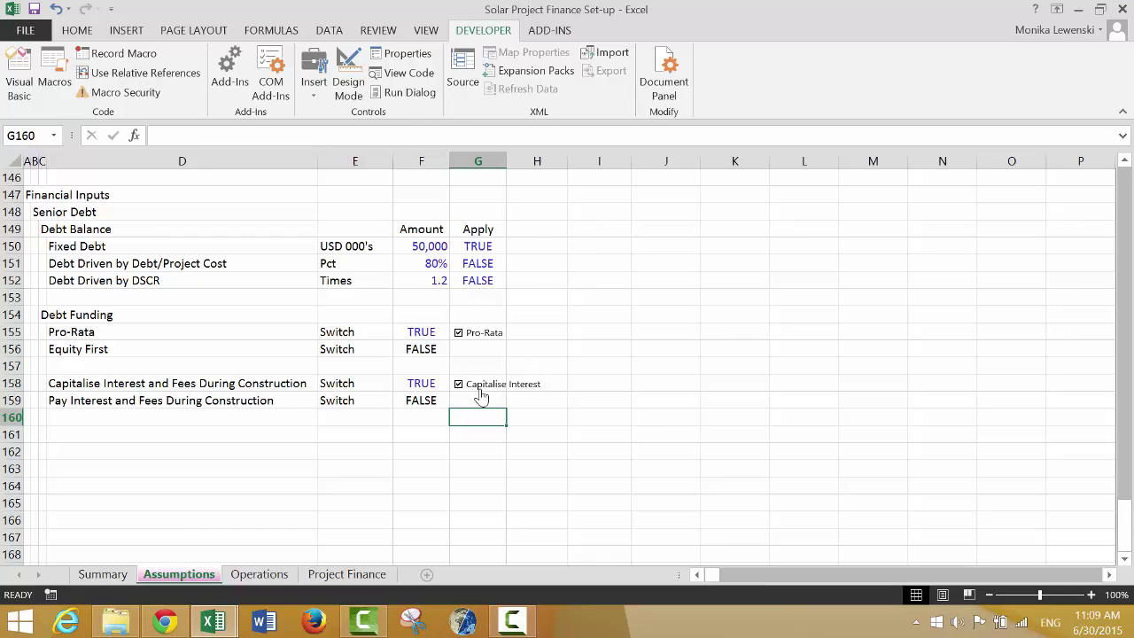
Toggle the Capitalise Interest check box off and on to test its linked switches
{"action": "left_click", "coordinate": [482, 394]}
{"action": "left_click", "coordinate": [483, 393]}
Enter the subheading Debt Repayment in C161, below the interest and fees switches
{"action": "left_click", "coordinate": [77, 440]}
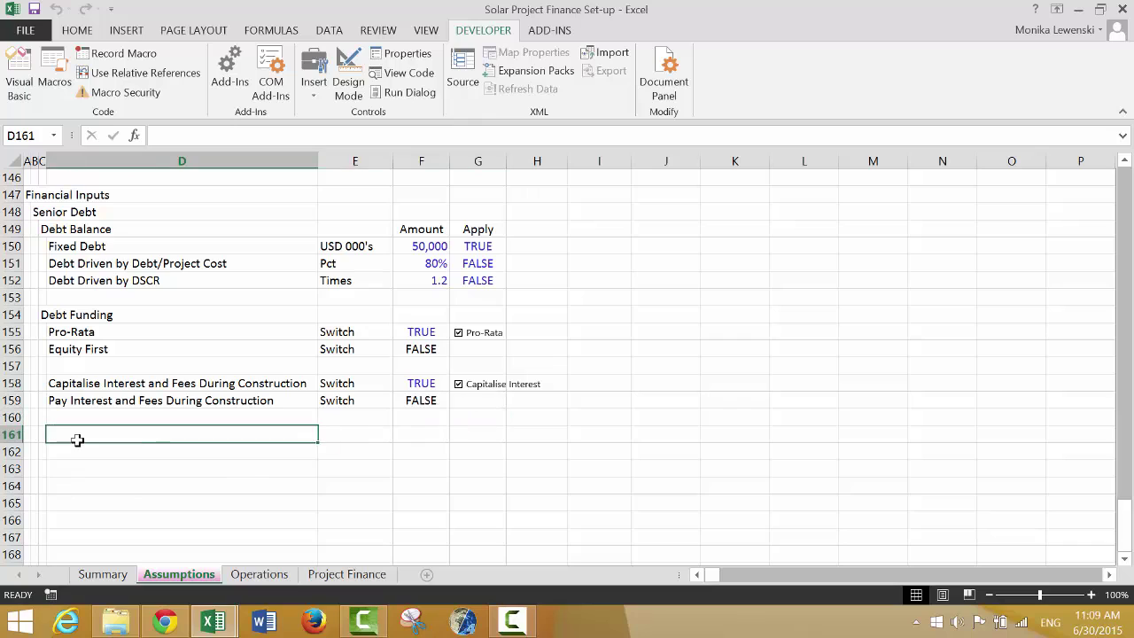
{"action": "key", "text": "Up"}
{"action": "key", "text": "Left"}
{"action": "key", "text": "Up"}
{"action": "key", "text": "Up"}
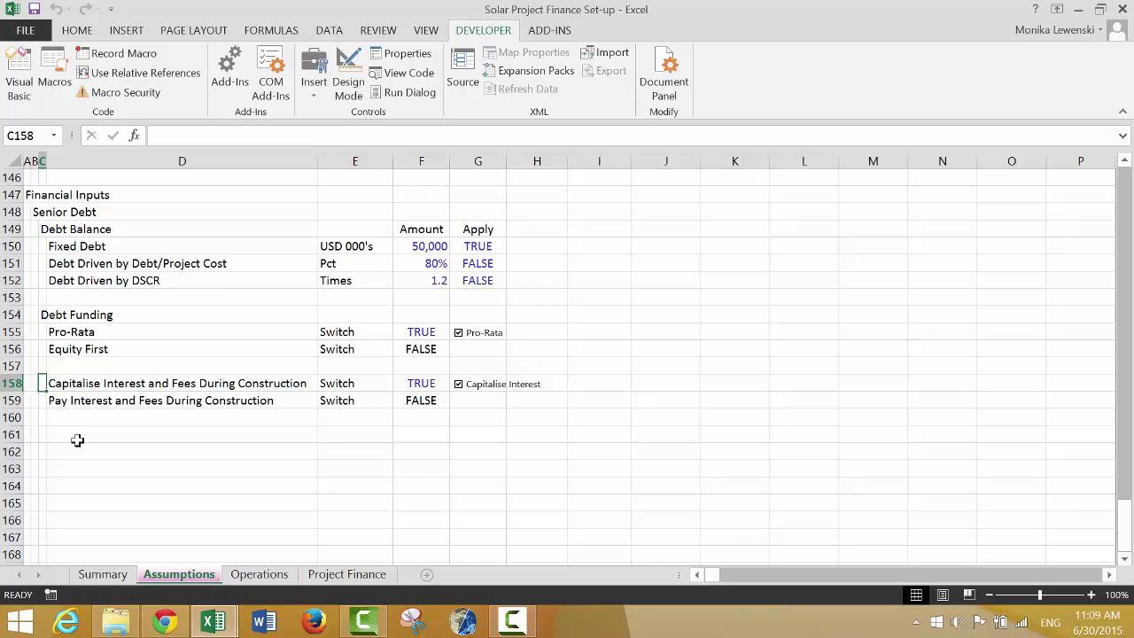
{"action": "key", "text": "Down"}
{"action": "key", "text": "Down"}
{"action": "key", "text": "Down"}
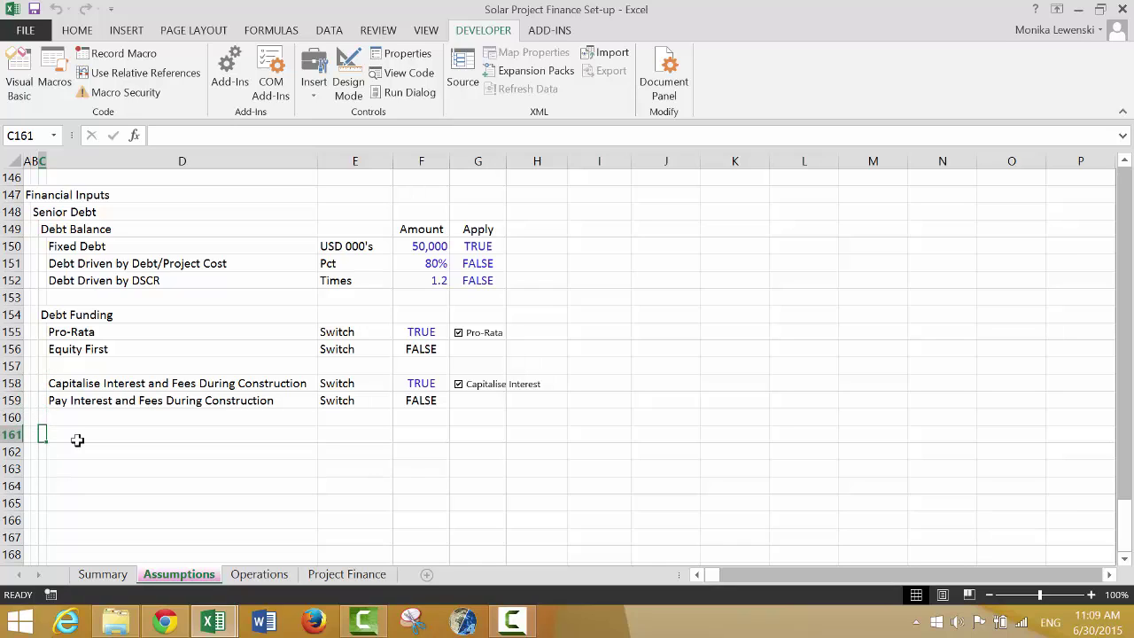
{"action": "type", "text": "Debt Repayment"}
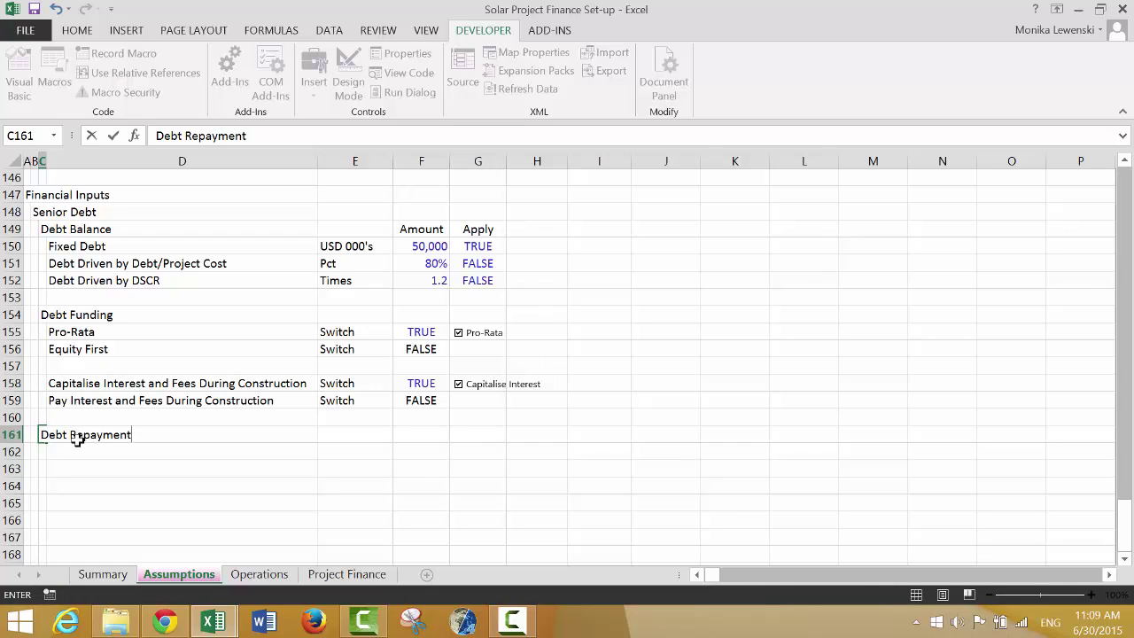
{"action": "key", "text": "Return"}
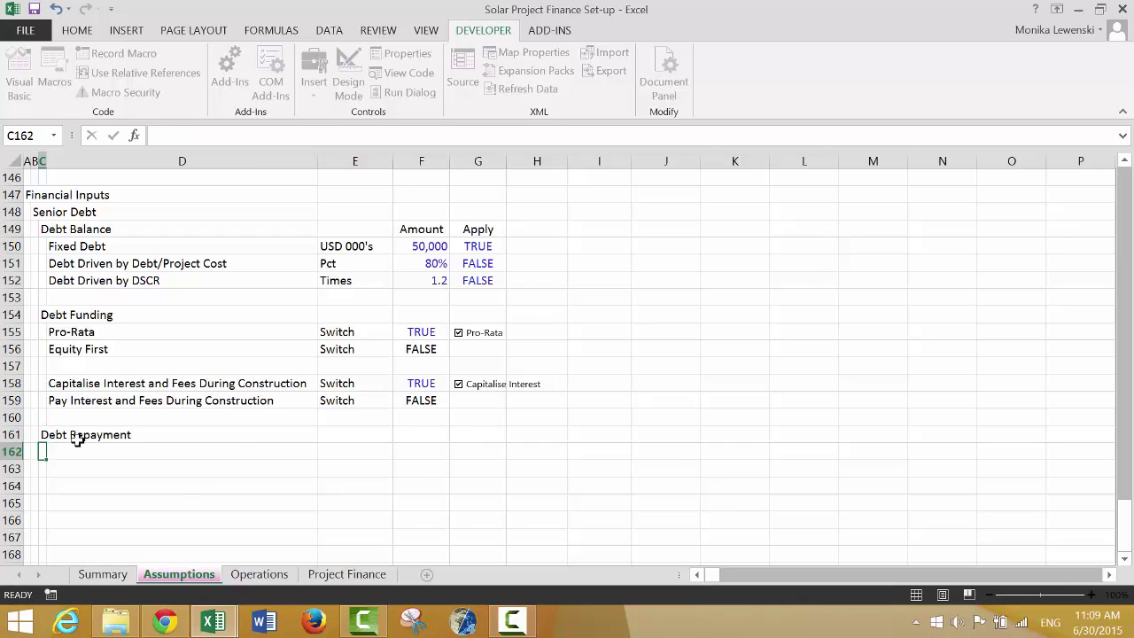
Enter the label Equal Installment in D162 under Debt Repayment
{"action": "key", "text": "Right"}
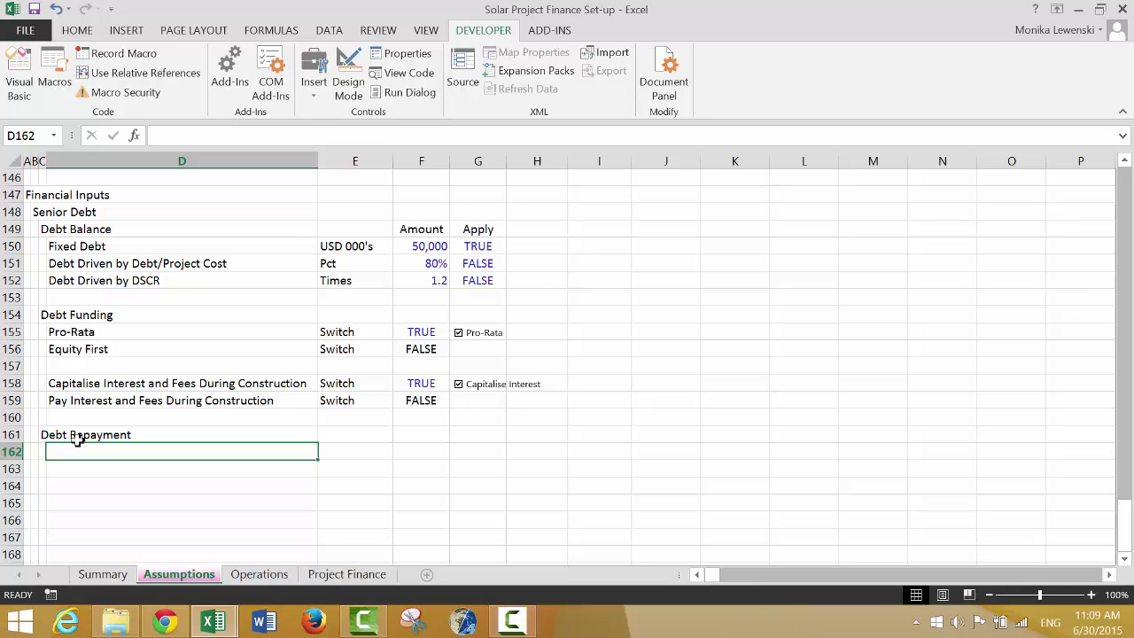
{"action": "type", "text": "Equa"}
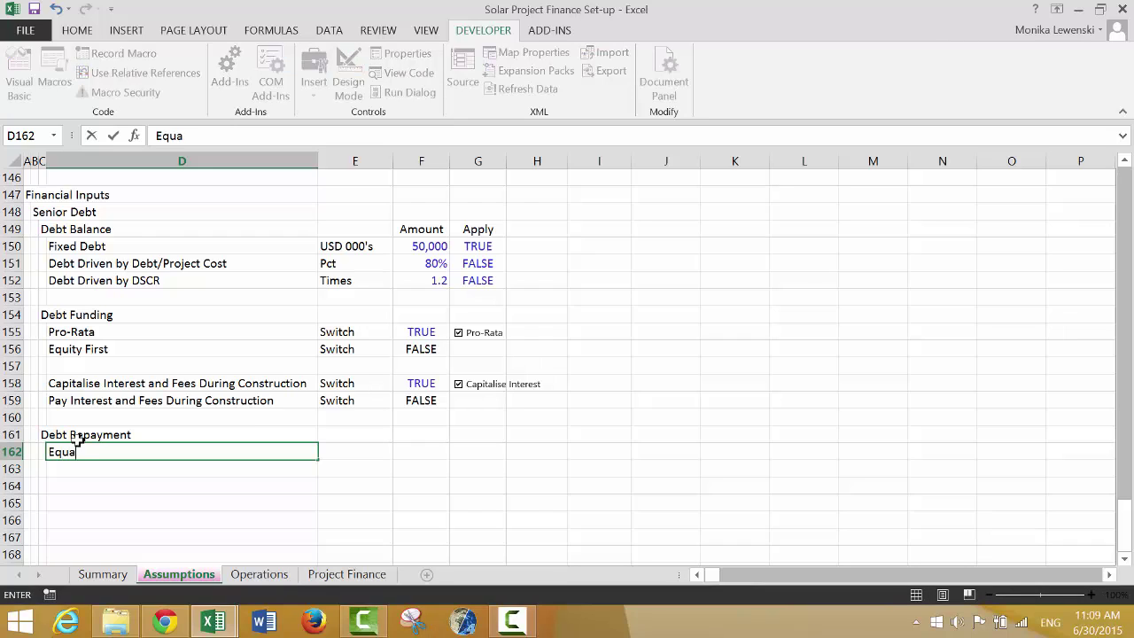
{"action": "type", "text": "l Install"}
{"action": "type", "text": "mn"}
{"action": "type", "text": "nt"}
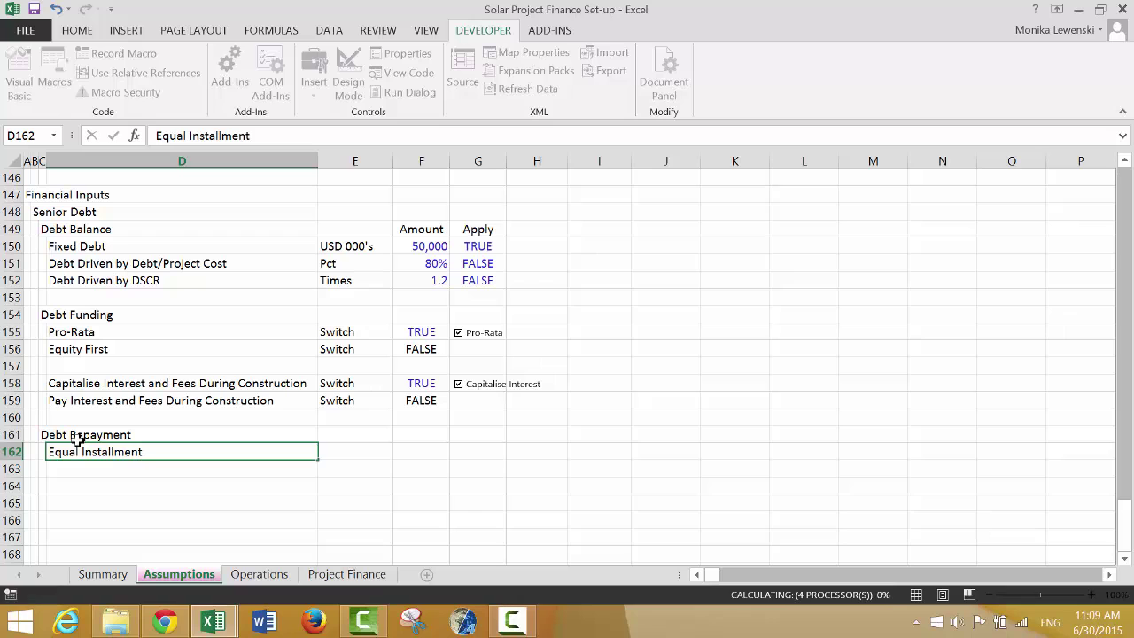
Enter the label Sculpting in D163, below Equal Installment
{"action": "key", "text": "Return"}
{"action": "left_click", "coordinate": [527, 622]}
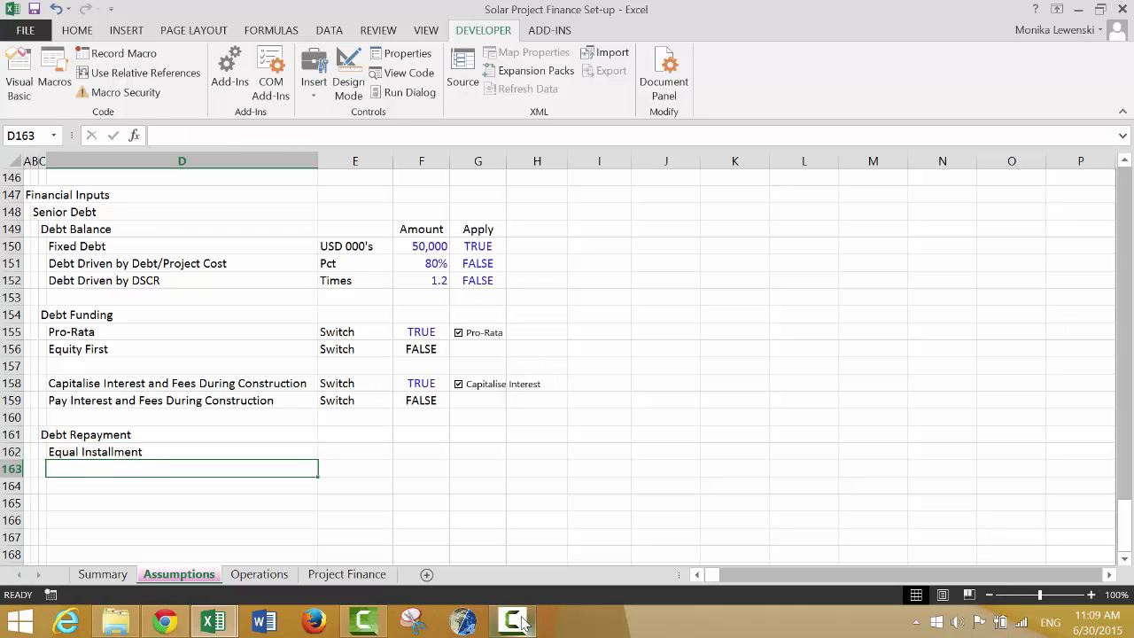
{"action": "left_click", "coordinate": [1075, 557]}
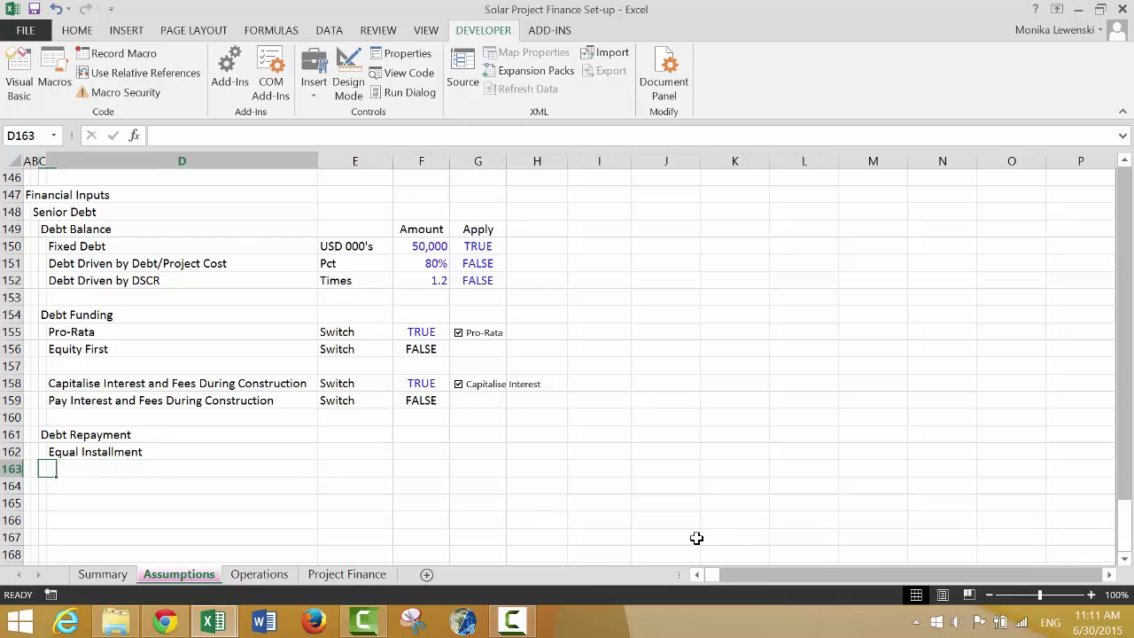
{"action": "type", "text": "Scul"}
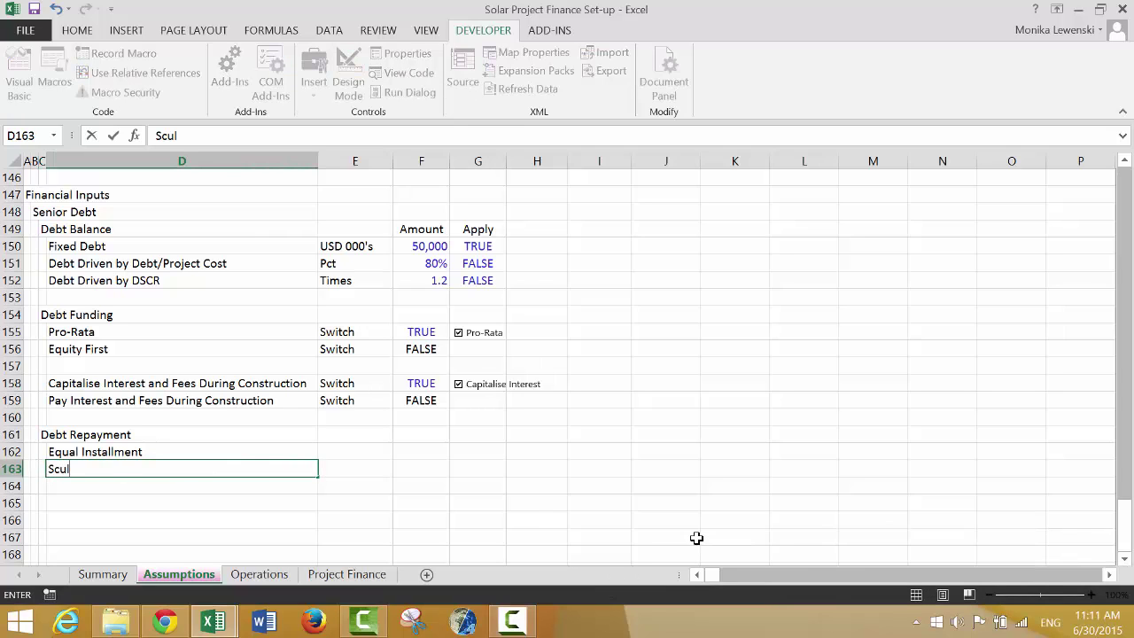
{"action": "key", "text": "BackSpace"}
{"action": "key", "text": "BackSpace"}
{"action": "type", "text": "pting"}
{"action": "key", "text": "BackSpace"}
{"action": "key", "text": "BackSpace"}
{"action": "key", "text": "BackSpace"}
{"action": "key", "text": "BackSpace"}
{"action": "key", "text": "BackSpace"}
{"action": "key", "text": "BackSpace"}
{"action": "key", "text": "BackSpace"}
{"action": "type", "text": "ulpiting"}
{"action": "key", "text": "Return"}
Copy the interest and fees switch cells E158:G159, including the check box, to E162 beside the debt repayment labels
{"action": "key", "text": "Up"}
{"action": "key", "text": "Up"}
{"action": "key", "text": "Up"}
{"action": "key", "text": "Up"}
{"action": "key", "text": "Up"}
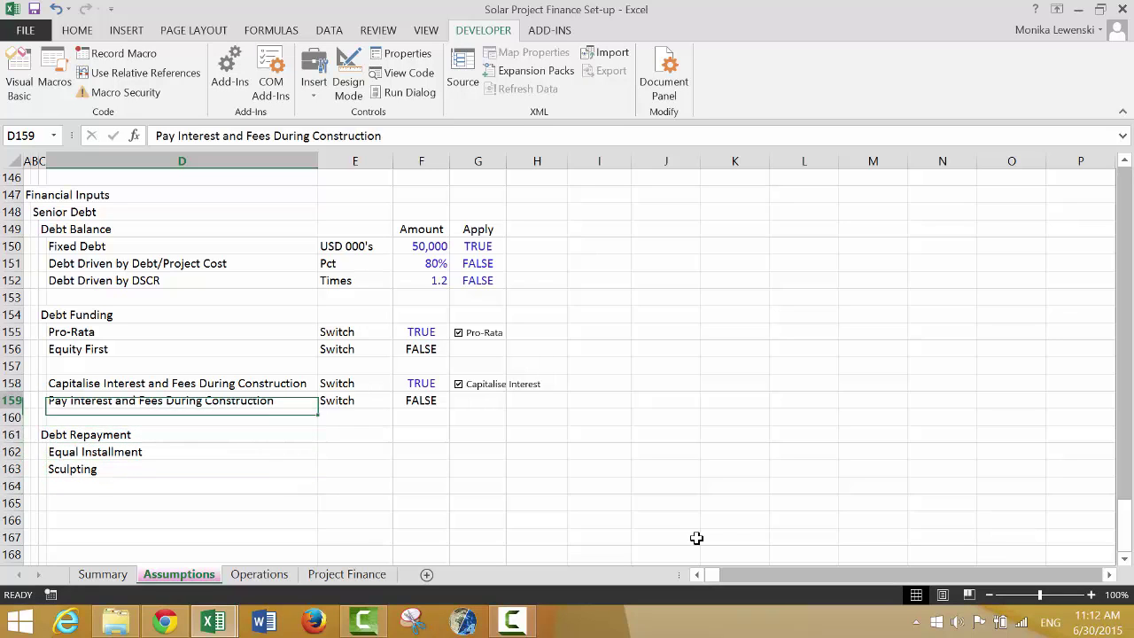
{"action": "key", "text": "Up"}
{"action": "key", "text": "Right"}
{"action": "key", "text": "shift+Right"}
{"action": "key", "text": "shift+Right"}
{"action": "key", "text": "shift+Down"}
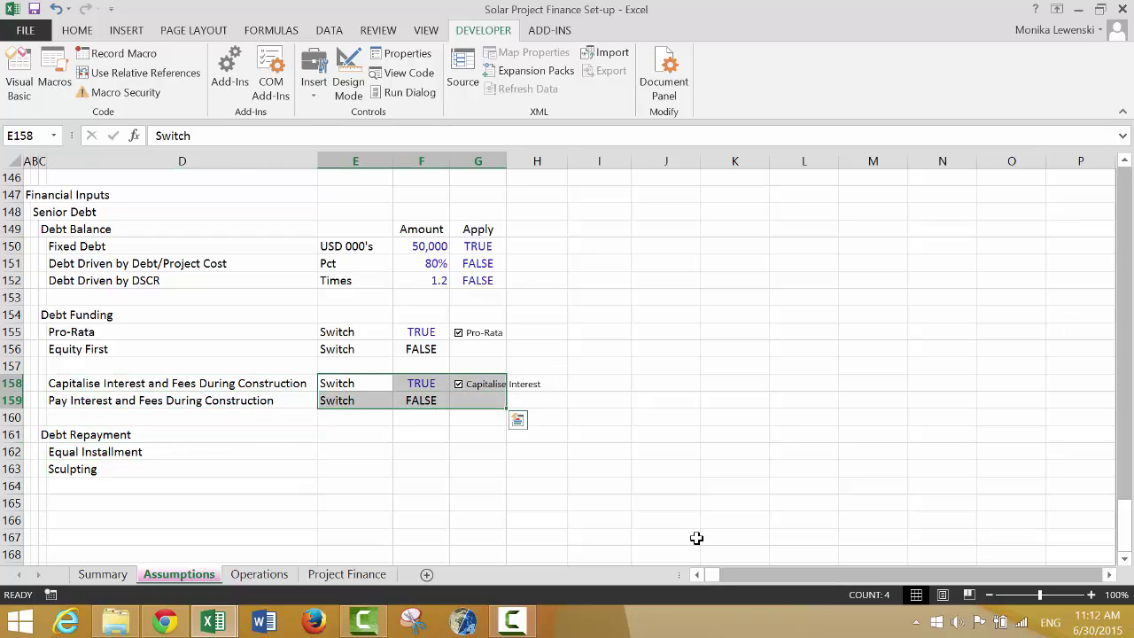
{"action": "key", "text": "ctrl+c"}
{"action": "key", "text": "Down"}
{"action": "key", "text": "Down"}
{"action": "key", "text": "Down"}
{"action": "key", "text": "Down"}
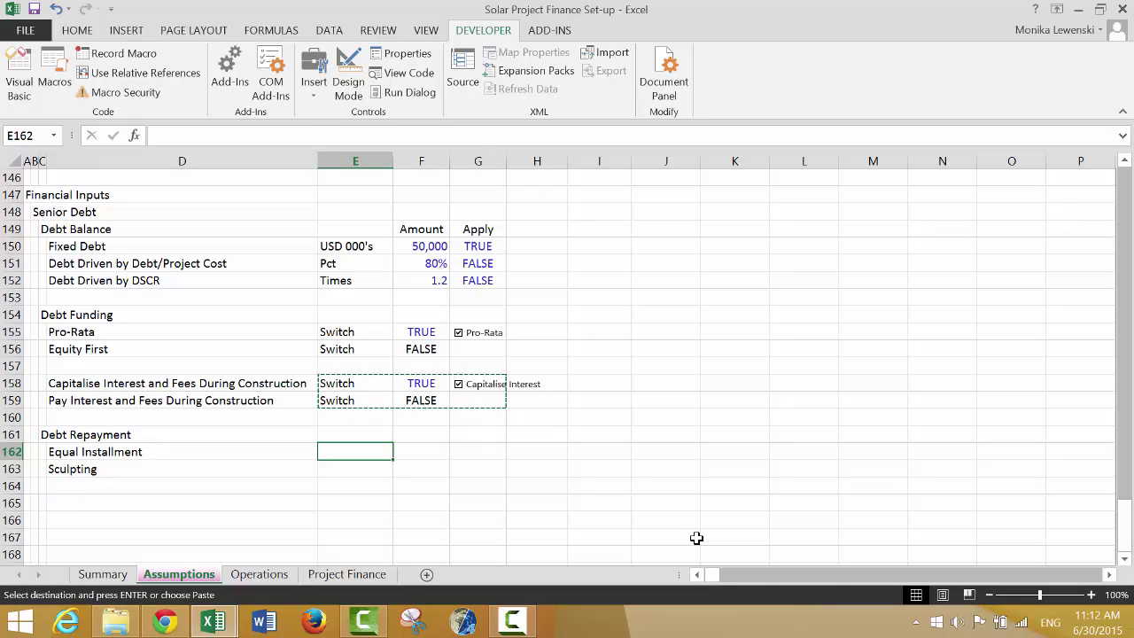
{"action": "key", "text": "ctrl+v"}
{"action": "key", "text": "Escape"}
Relink the copied check box in G162 to cell F162 on the Assumptions sheet
{"action": "key", "text": "Right"}
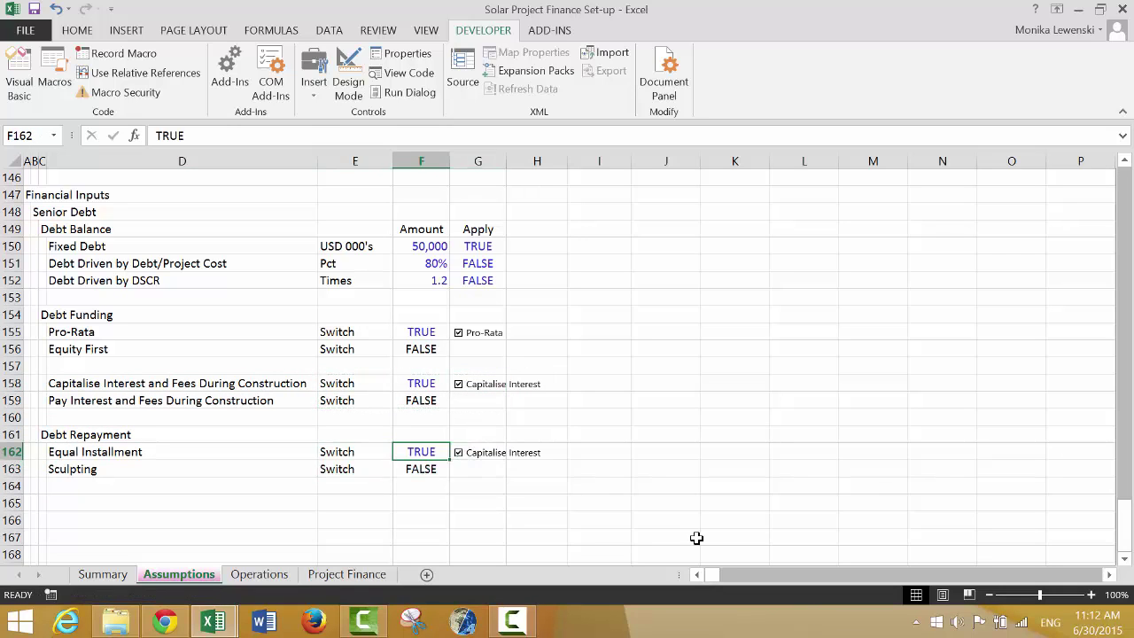
{"action": "key", "text": "Right"}
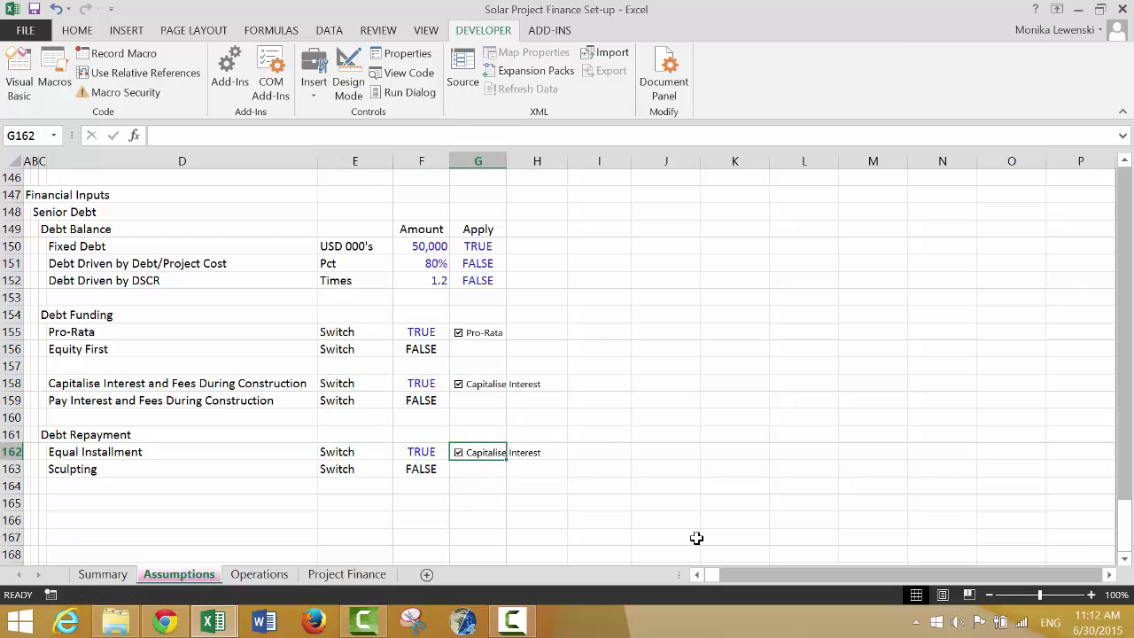
{"action": "right_click", "coordinate": [497, 454]}
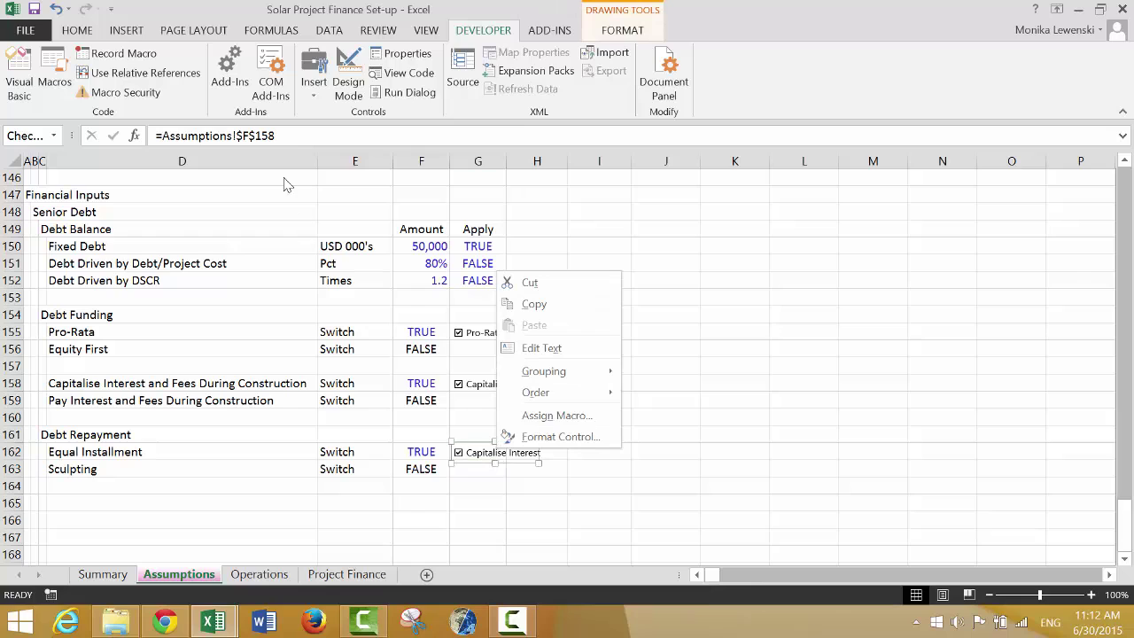
{"action": "left_click", "coordinate": [295, 139]}
{"action": "left_click", "coordinate": [293, 134]}
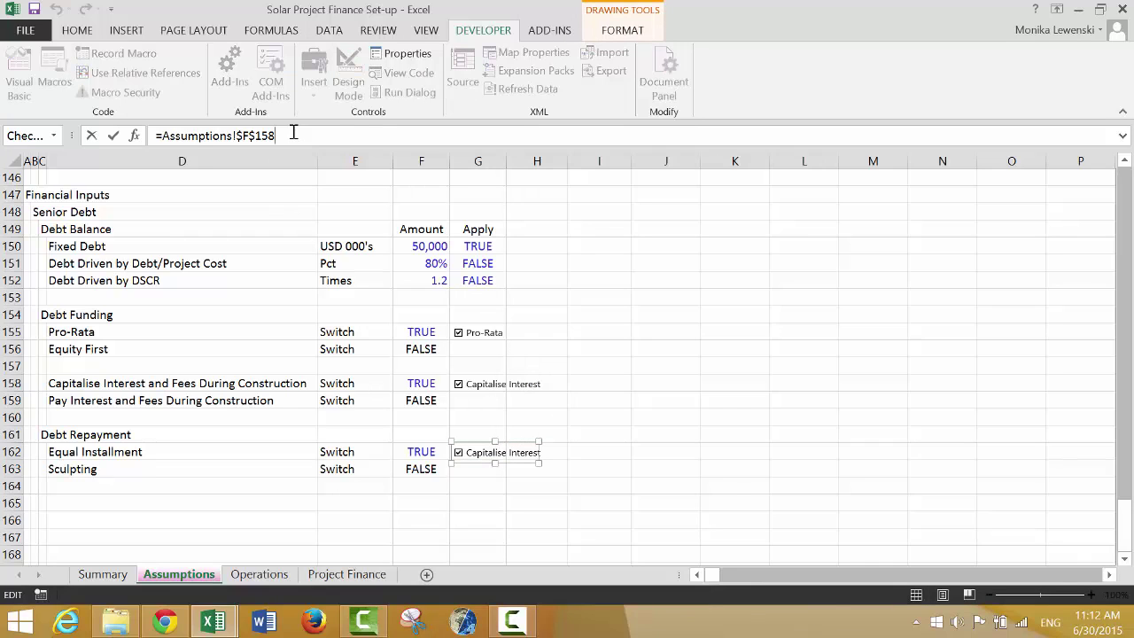
{"action": "key", "text": "BackSpace"}
{"action": "key", "text": "BackSpace"}
{"action": "key", "text": "Return"}
Replace the caption of the check box in G162 with Equal Installment
{"action": "key", "text": "Delete"}
{"action": "key", "text": "Delete"}
{"action": "key", "text": "Delete"}
{"action": "key", "text": "Delete"}
{"action": "key", "text": "Delete"}
{"action": "key", "text": "Delete"}
{"action": "key", "text": "Delete"}
{"action": "key", "text": "Delete"}
{"action": "key", "text": "Delete"}
{"action": "key", "text": "Delete"}
{"action": "key", "text": "Delete"}
{"action": "key", "text": "Delete"}
{"action": "key", "text": "Delete"}
{"action": "key", "text": "Delete"}
{"action": "key", "text": "Delete"}
{"action": "key", "text": "Delete"}
{"action": "key", "text": "Delete"}
{"action": "key", "text": "Delete"}
{"action": "key", "text": "Delete"}
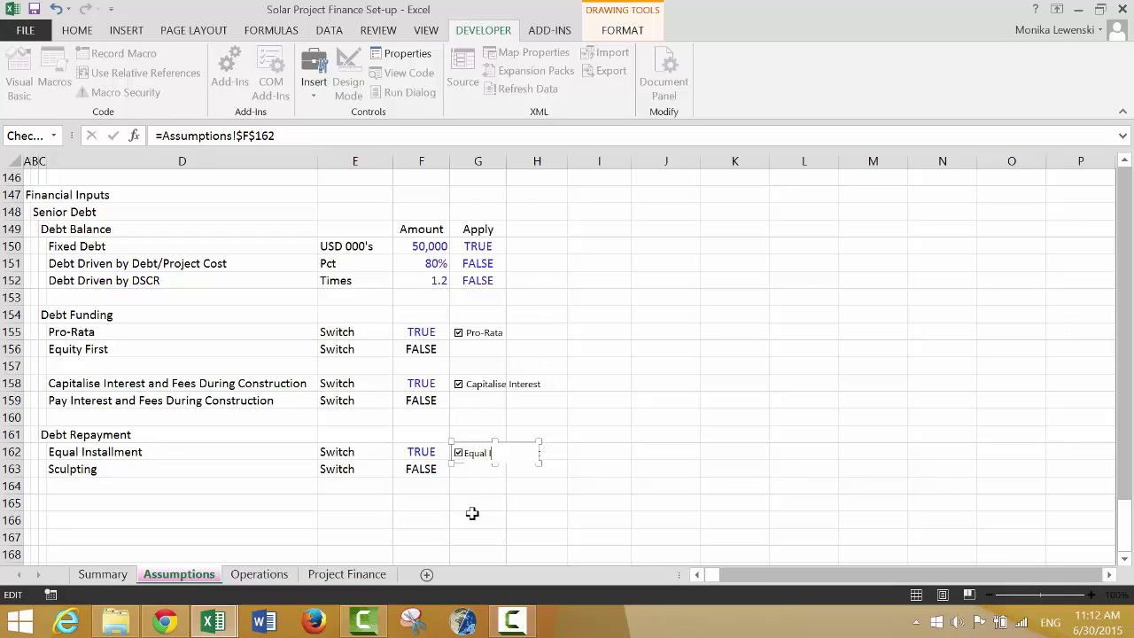
{"action": "type", "text": "Equal Installm"}
{"action": "left_click", "coordinate": [344, 479]}
Enter the label Debt Tenor in D165 with the unit Years in E165
{"action": "key", "text": "Left"}
{"action": "key", "text": "Left"}
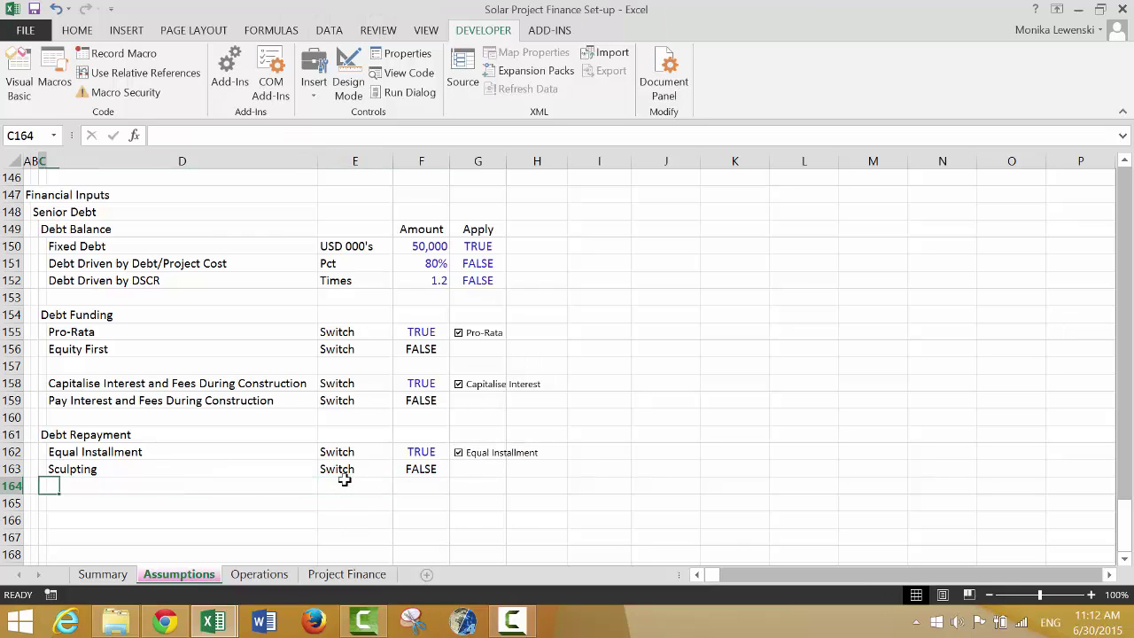
{"action": "key", "text": "Down"}
{"action": "key", "text": "Right"}
{"action": "type", "text": "De"}
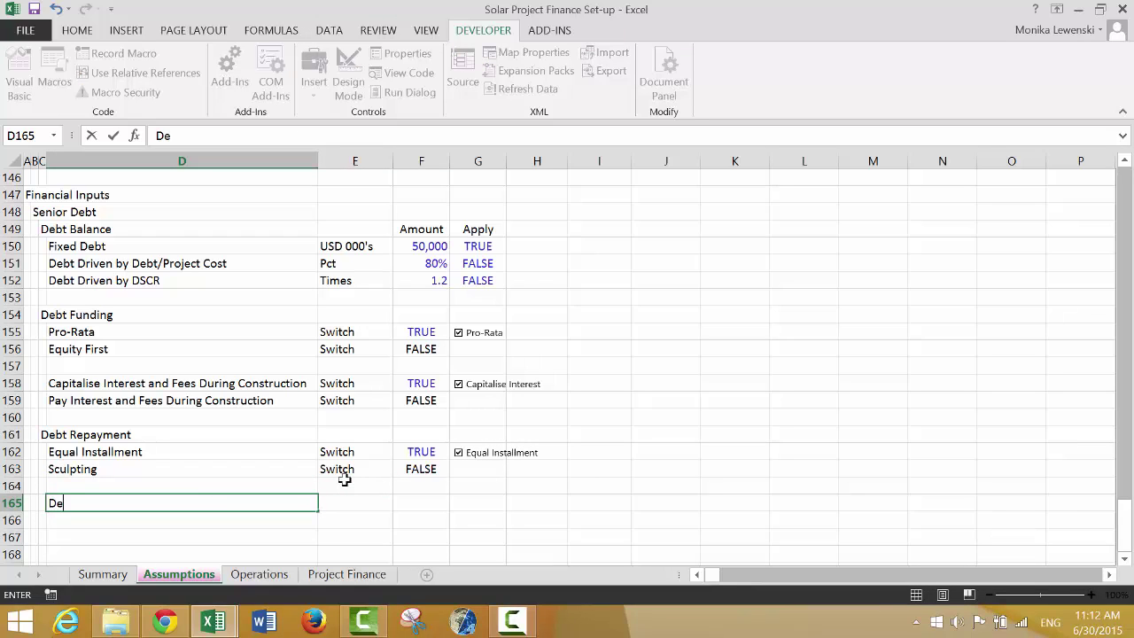
{"action": "type", "text": "bt Tenor"}
{"action": "key", "text": "Return"}
{"action": "key", "text": "Up"}
{"action": "key", "text": "Right"}
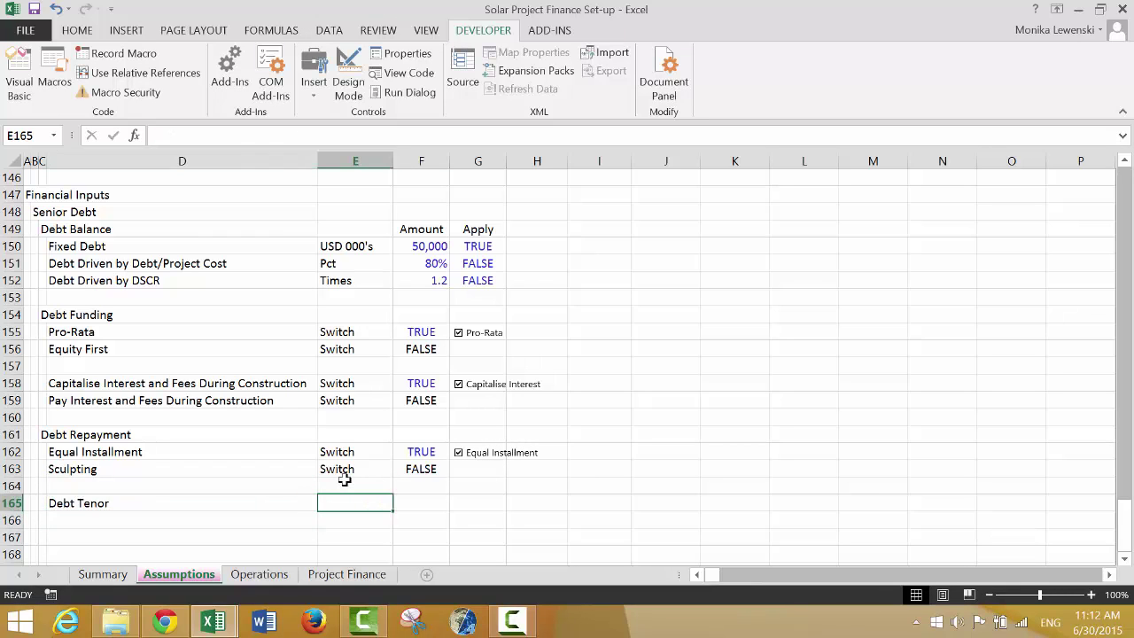
{"action": "type", "text": "Year"}
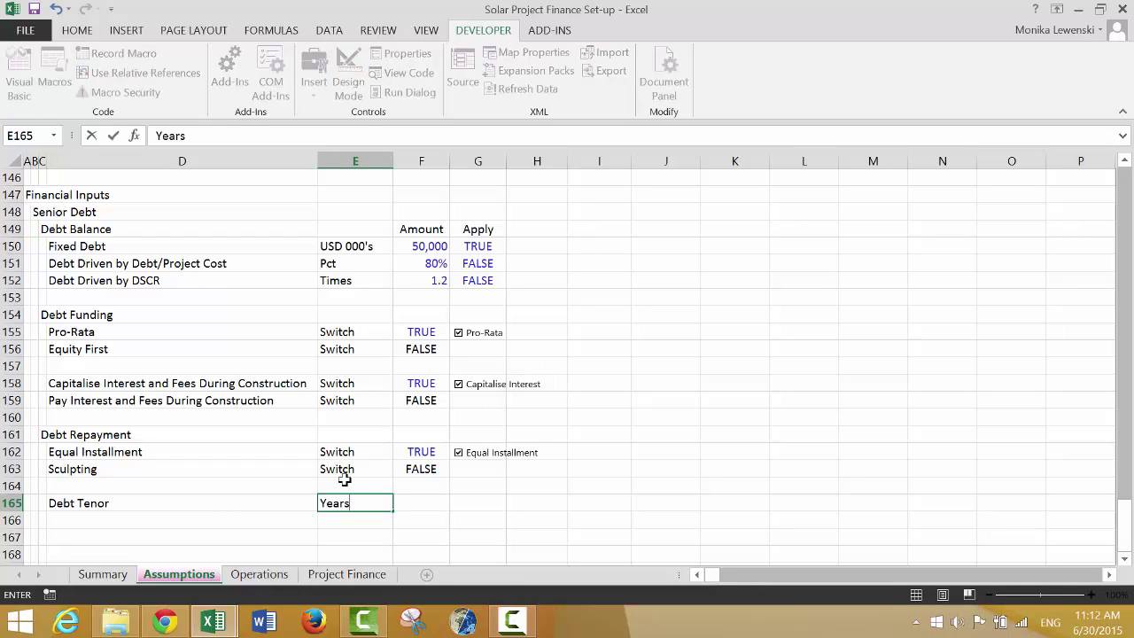
{"action": "type", "text": "s"}
{"action": "key", "text": "Return"}
Extend the label in D165 to Debt Tenor from COD
{"action": "key", "text": "Up"}
{"action": "key", "text": "Left"}
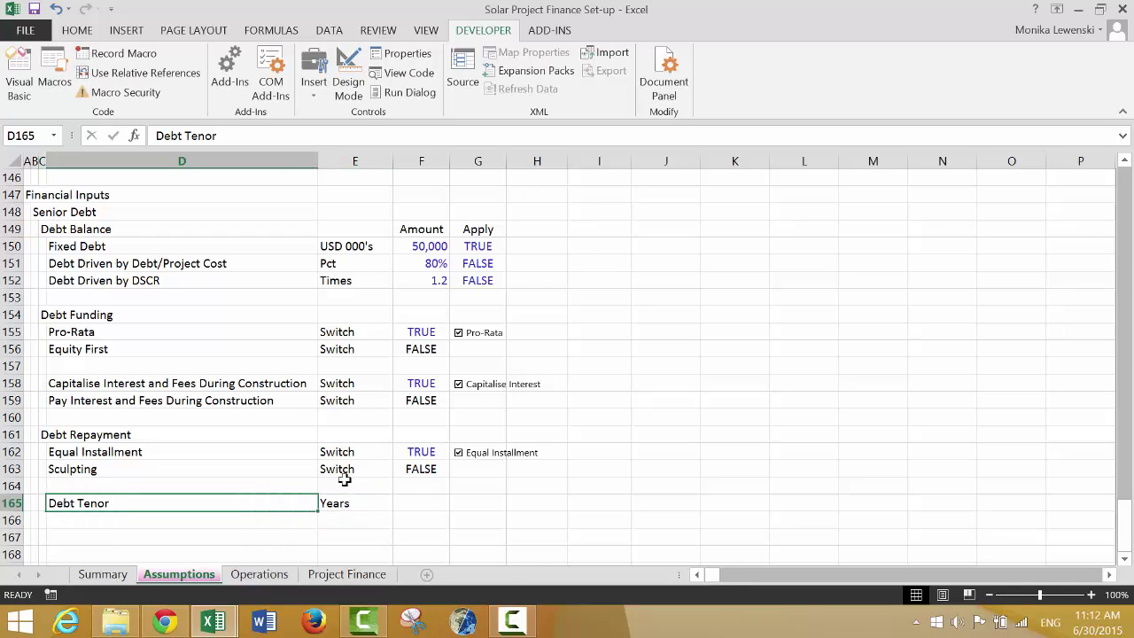
{"action": "key", "text": "F2"}
{"action": "type", "text": "from C"}
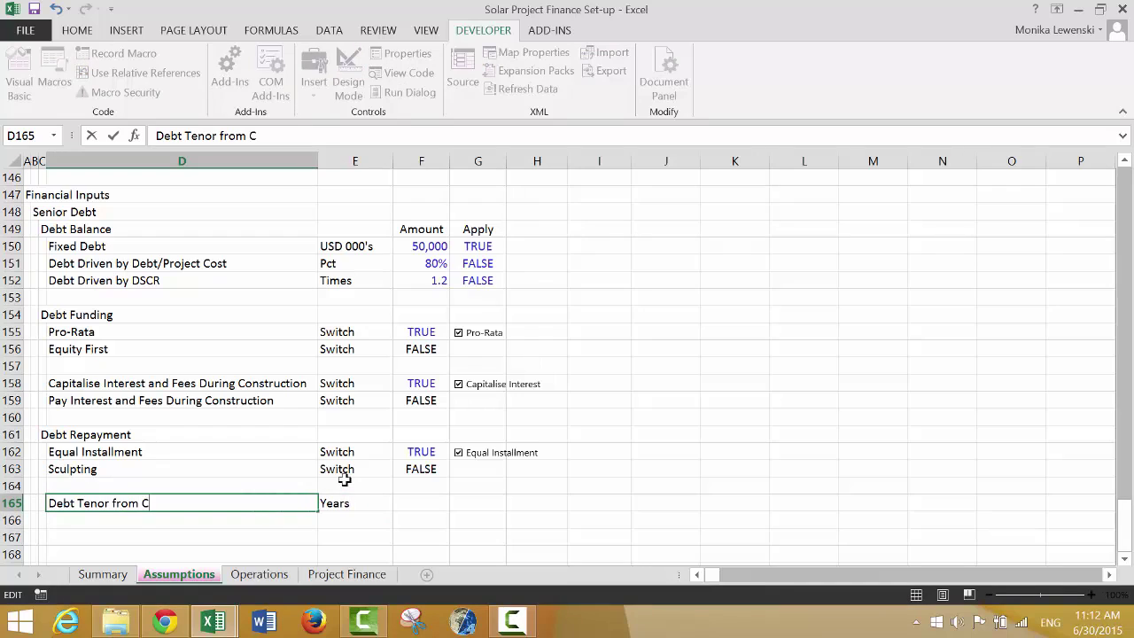
{"action": "type", "text": "OD"}
{"action": "key", "text": "Return"}
Set the debt tenor from COD to 22 years in F165
{"action": "key", "text": "Up"}
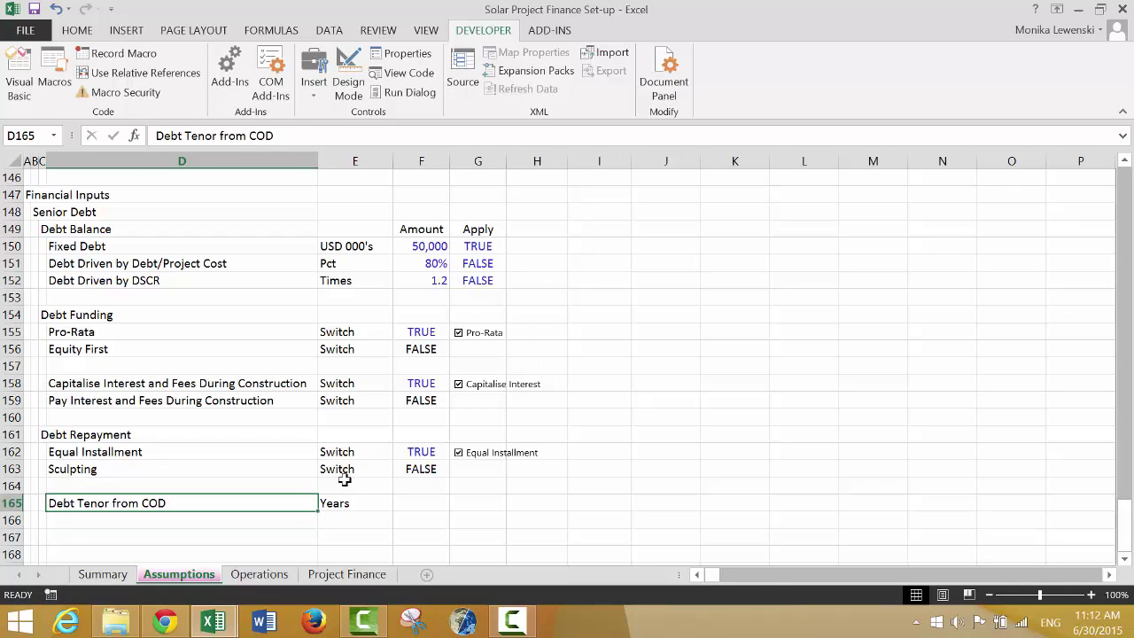
{"action": "key", "text": "Right"}
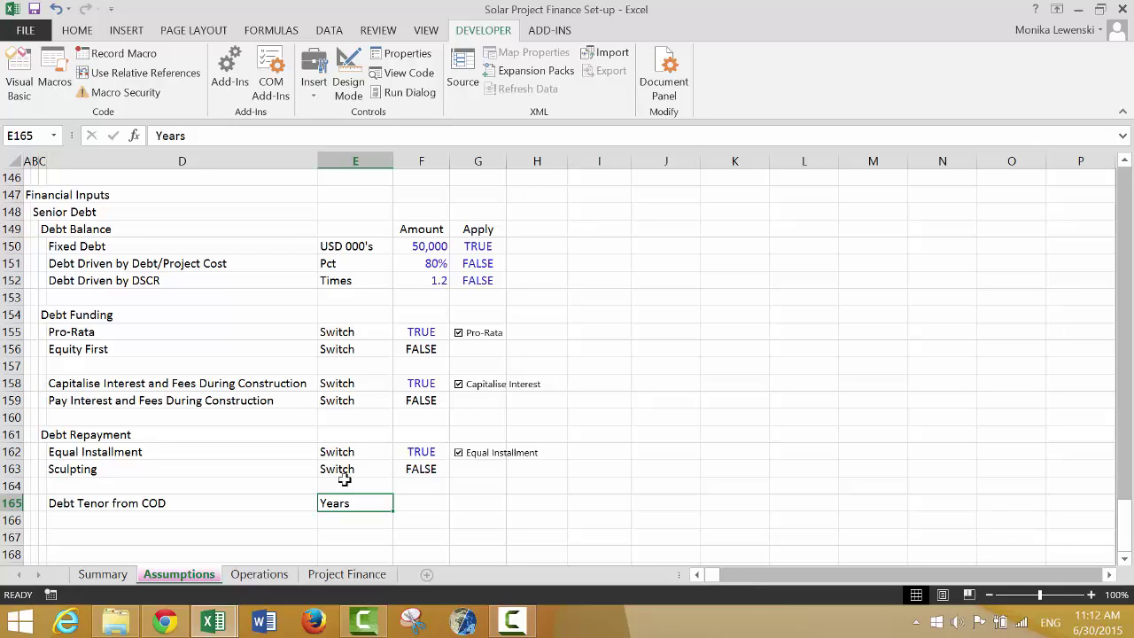
{"action": "key", "text": "Right"}
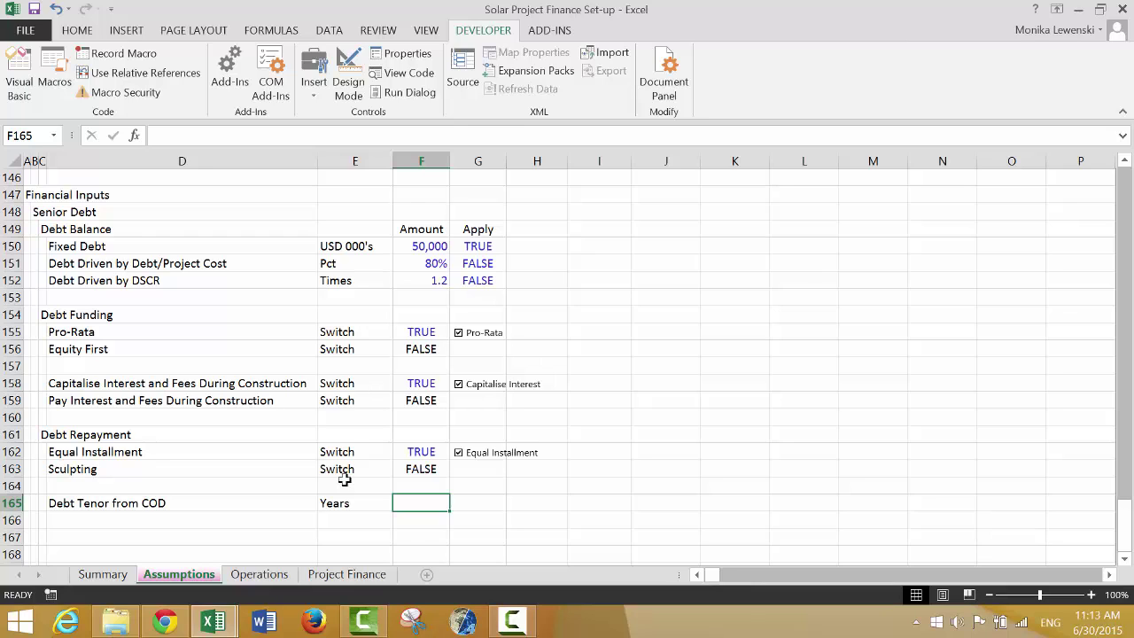
{"action": "type", "text": "2"}
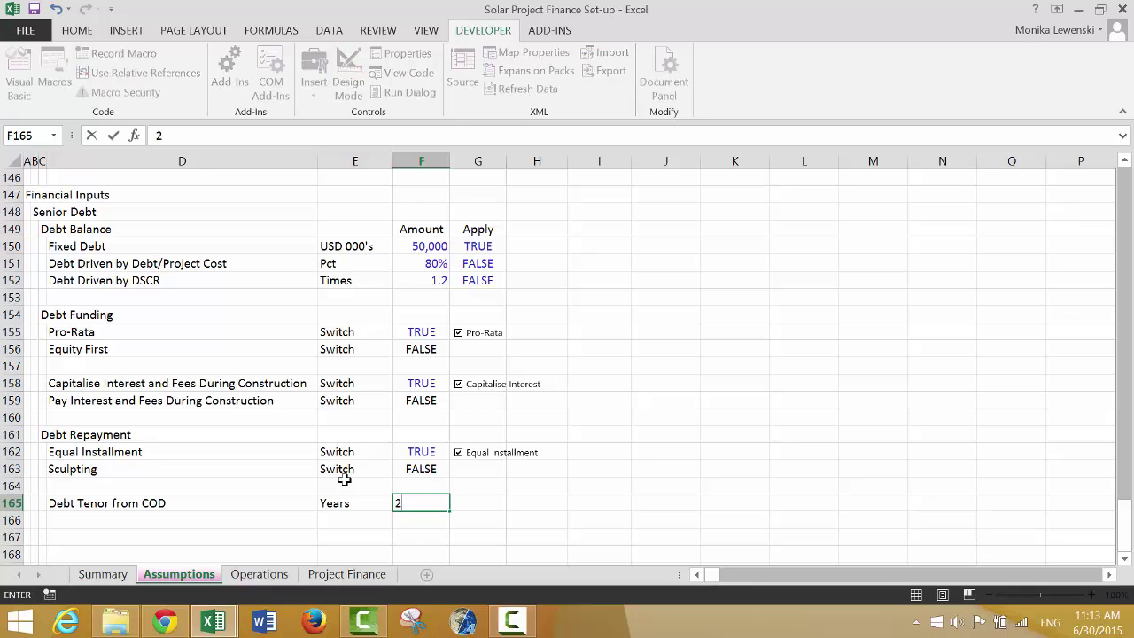
{"action": "type", "text": "2"}
{"action": "key", "text": "Return"}
{"action": "key", "text": "Up"}
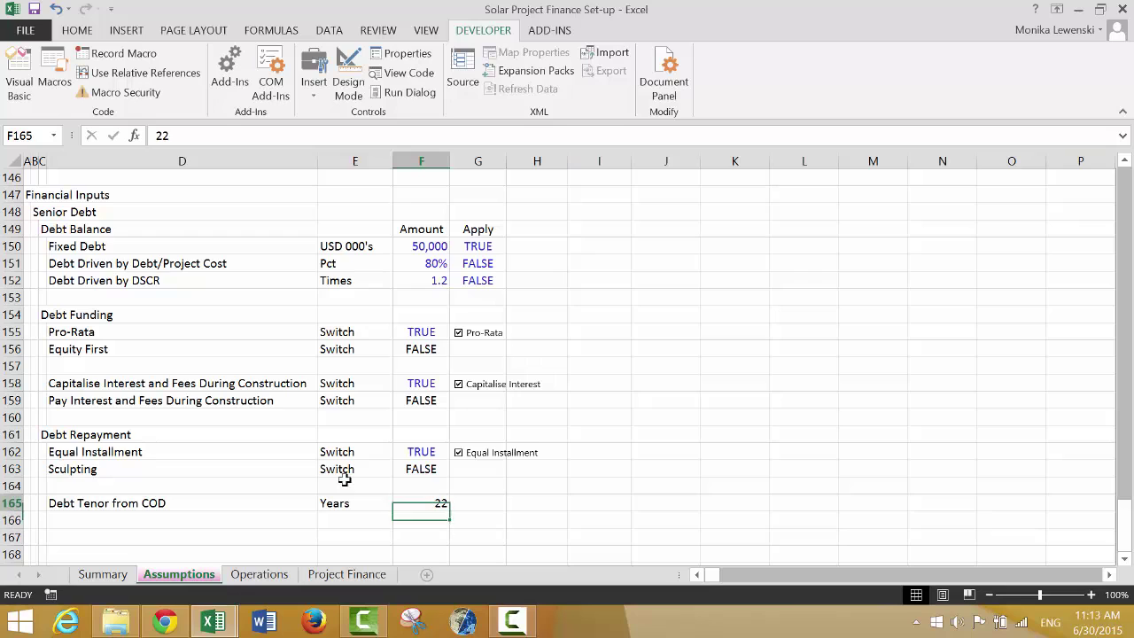
{"action": "key", "text": "Left"}
{"action": "key", "text": "Left"}
{"action": "key", "text": "Left"}
{"action": "key", "text": "Down"}
{"action": "key", "text": "Right"}
{"action": "key", "text": "Right"}
{"action": "key", "text": "Right"}
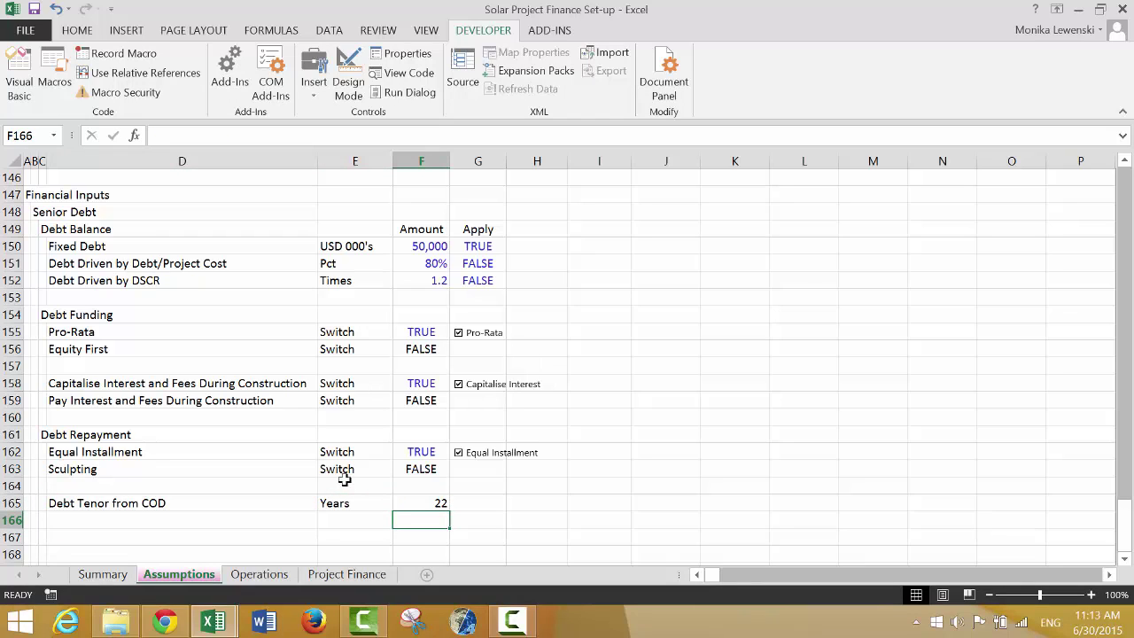
{"action": "key", "text": "Left"}
{"action": "key", "text": "Left"}
{"action": "key", "text": "Left"}
{"action": "key", "text": "Right"}
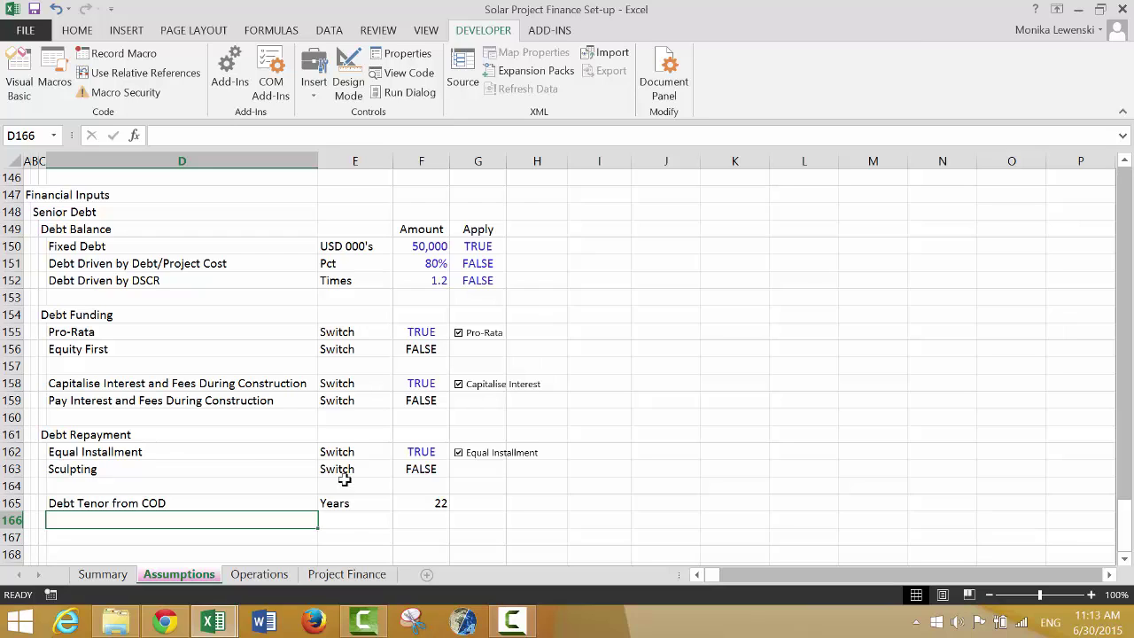
{"action": "key", "text": "Right"}
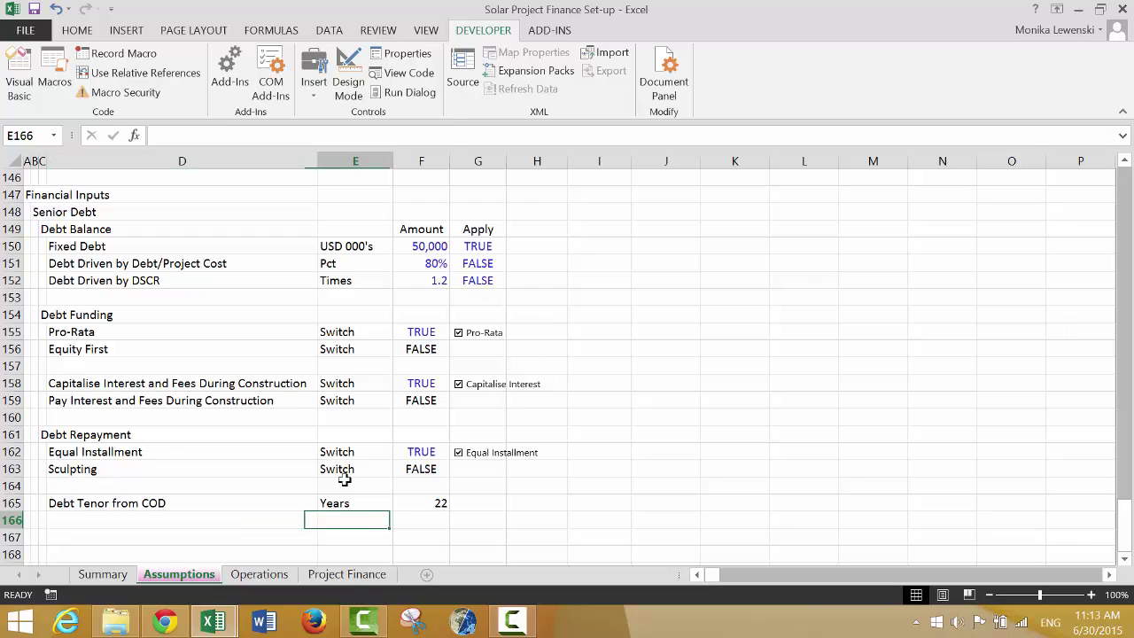
{"action": "key", "text": "Right"}
Enter the label Debt Repaid Date in D166 with the unit Date in E166
{"action": "key", "text": "Left"}
{"action": "key", "text": "Left"}
{"action": "key", "text": "Left"}
{"action": "key", "text": "Right"}
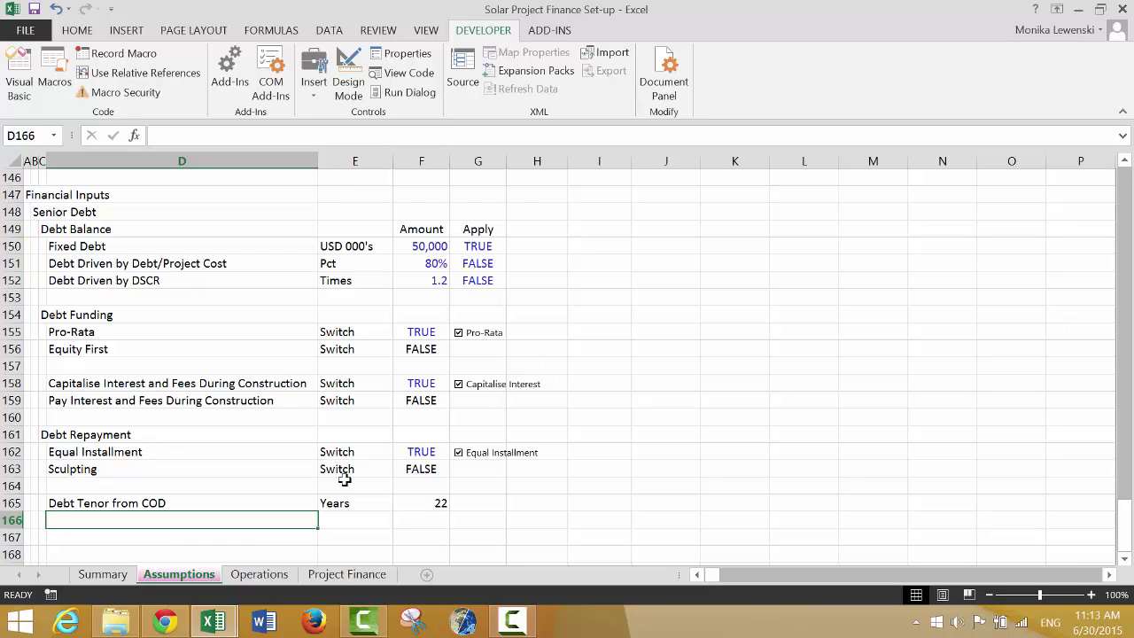
{"action": "type", "text": "Debt "}
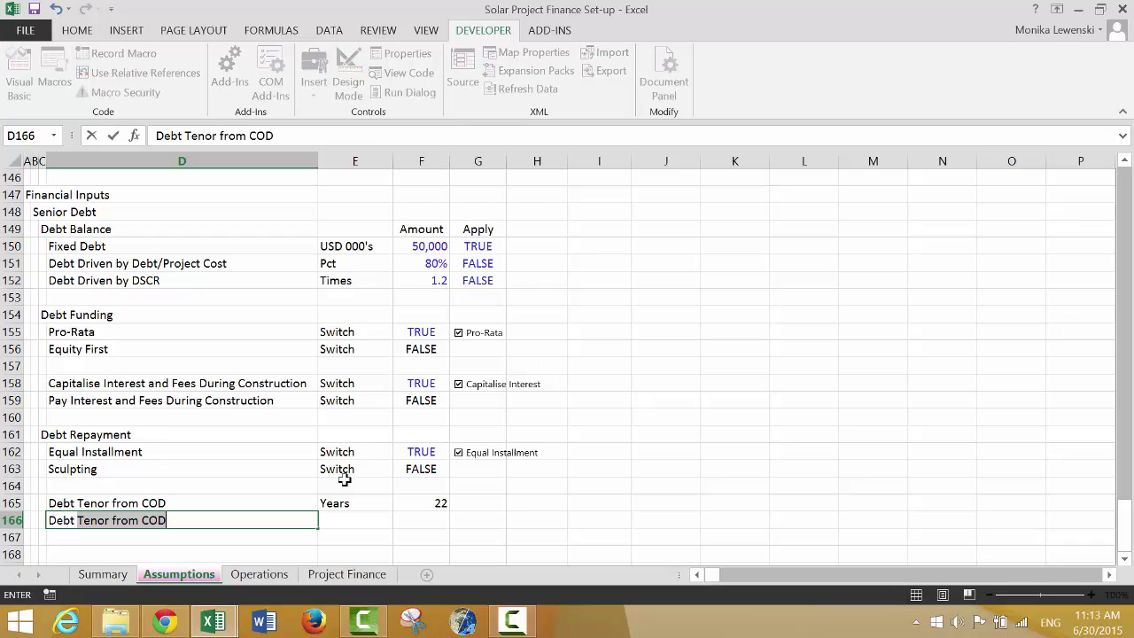
{"action": "type", "text": "Repay"}
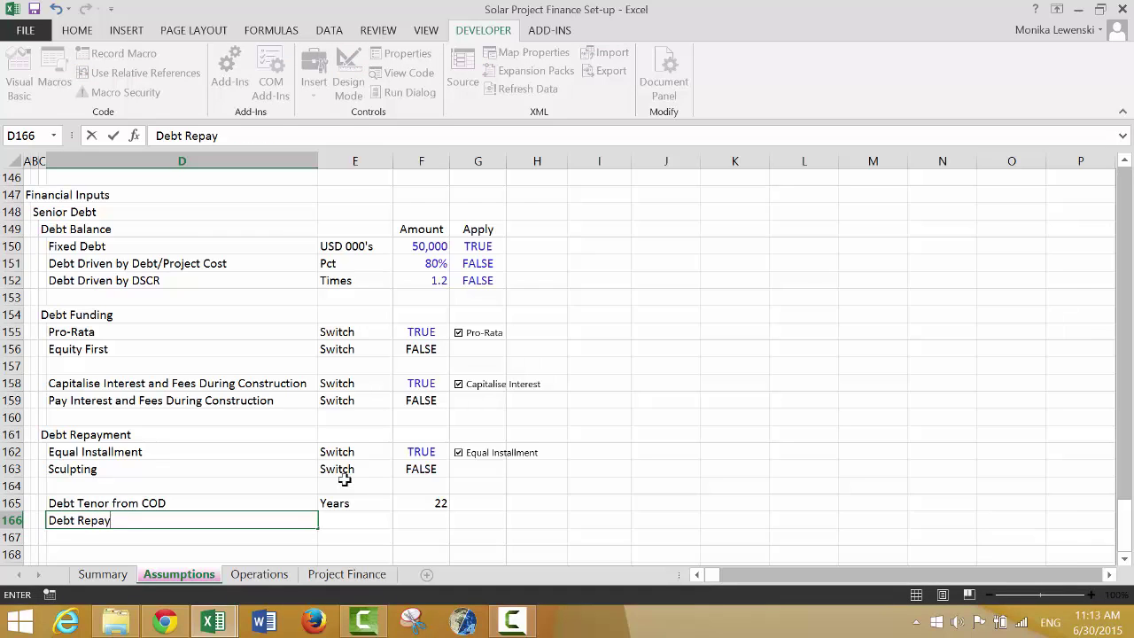
{"action": "key", "text": "BackSpace"}
{"action": "type", "text": "id"}
{"action": "key", "text": "BackSpace"}
{"action": "type", "text": "d Date"}
{"action": "key", "text": "Return"}
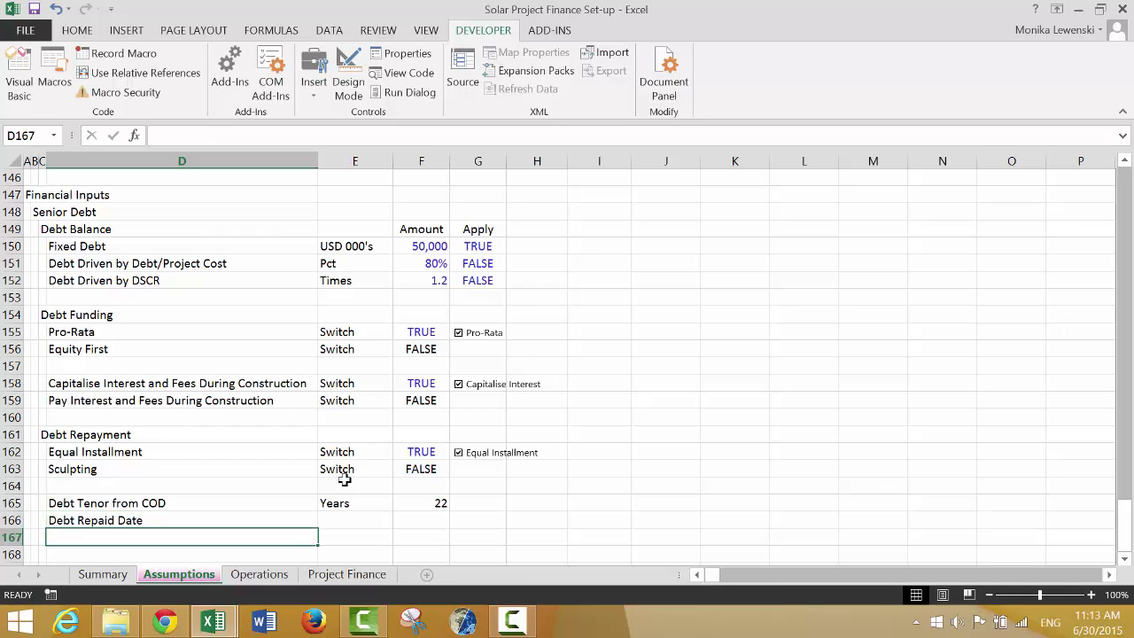
{"action": "key", "text": "Up"}
{"action": "key", "text": "Right"}
{"action": "type", "text": "DAte"}
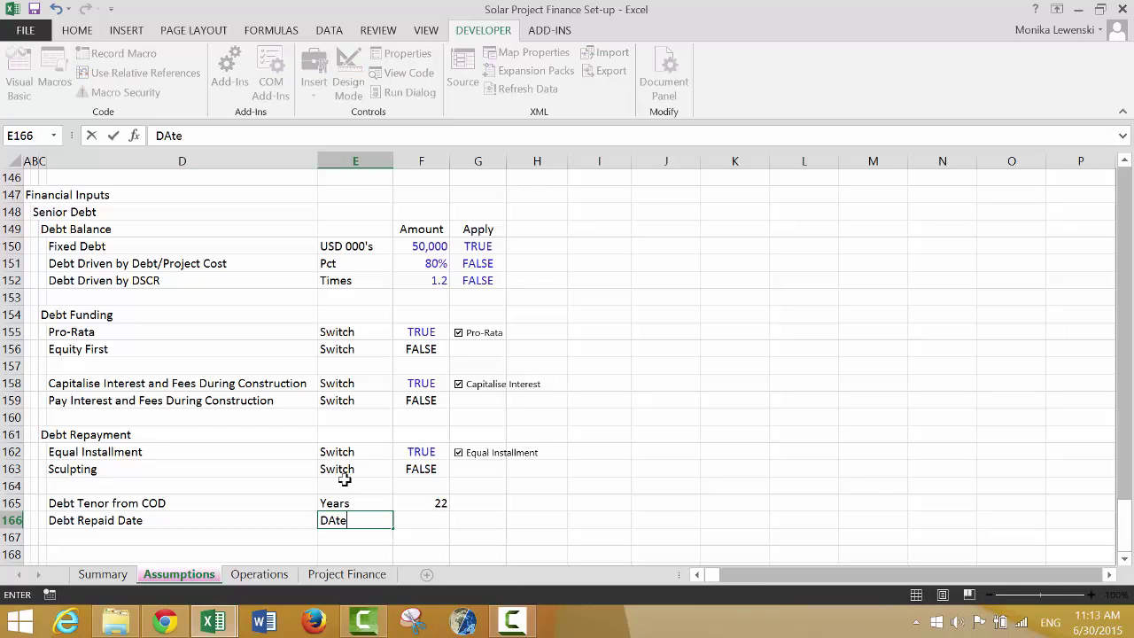
{"action": "key", "text": "Return"}
Start an EDATE formula for the debt repaid date in F166, using the Commercial Operation date in F11 as the start date
{"action": "key", "text": "Up"}
{"action": "key", "text": "Right"}
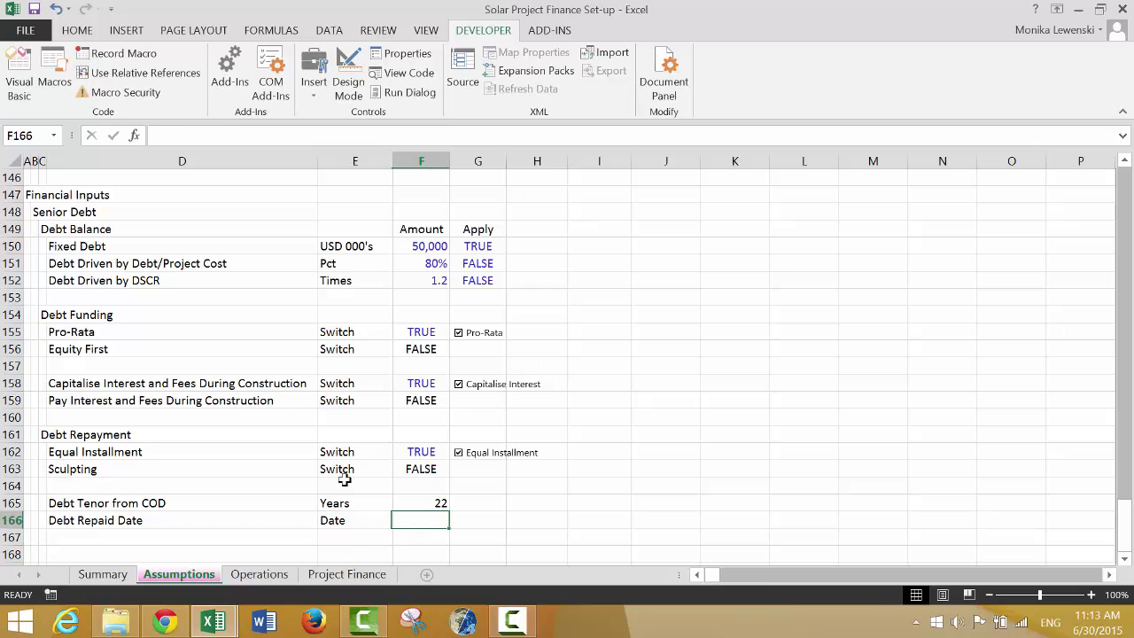
{"action": "type", "text": "=ed"}
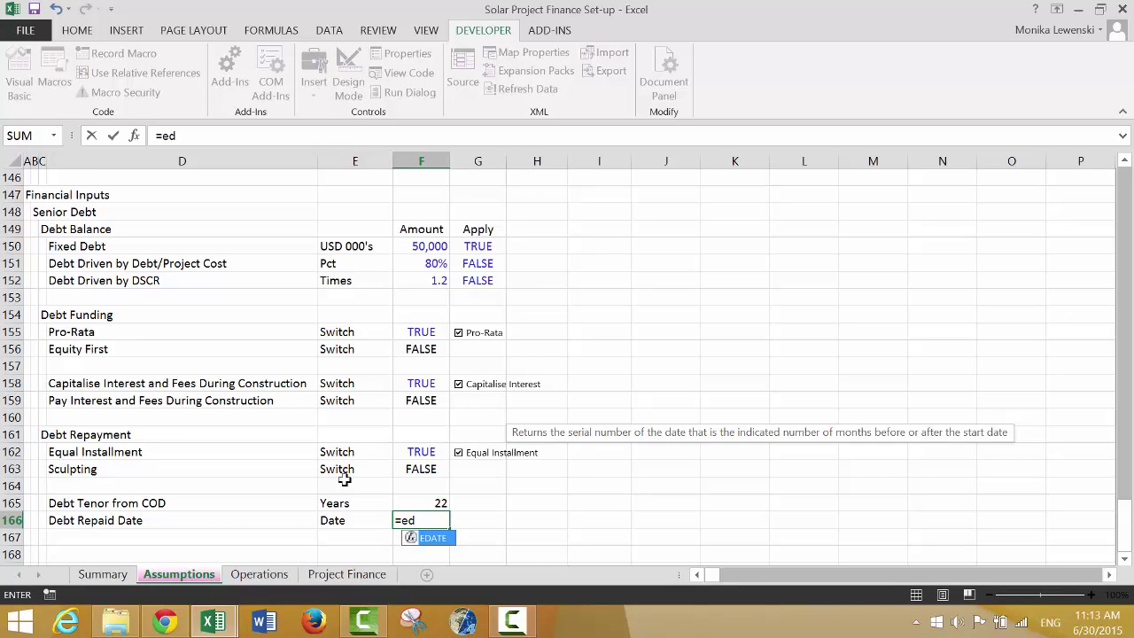
{"action": "key", "text": "Tab"}
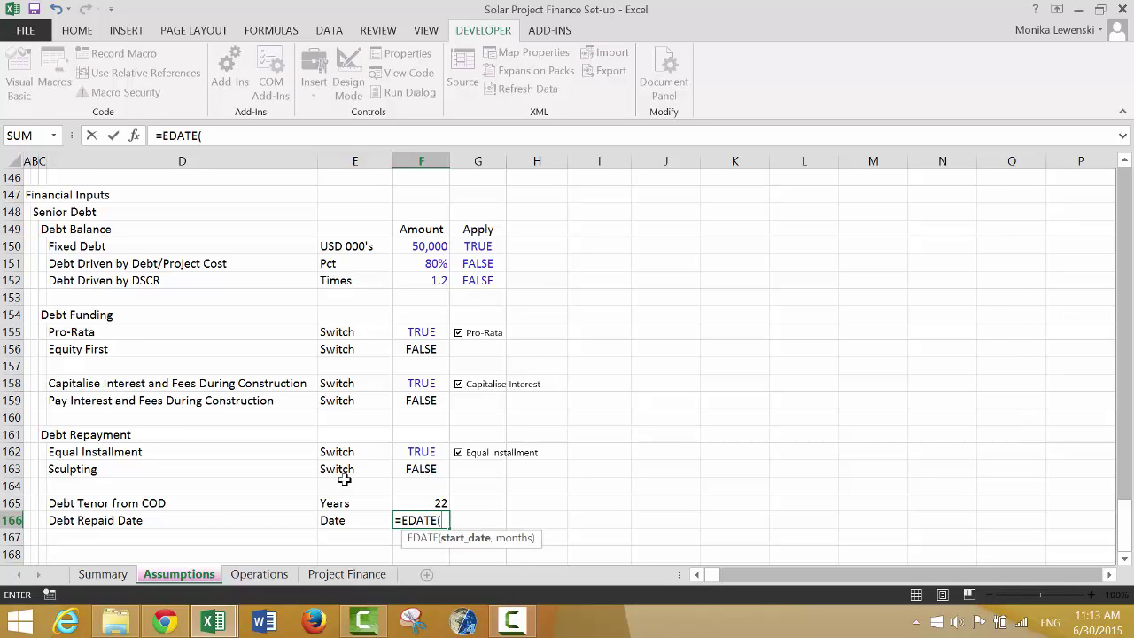
{"action": "key", "text": "Page_Up"}
{"action": "key", "text": "Page_Up"}
{"action": "key", "text": "Page_Up"}
{"action": "key", "text": "Page_Up"}
{"action": "key", "text": "Page_Up"}
{"action": "key", "text": "Page_Up"}
{"action": "key", "text": "Page_Up"}
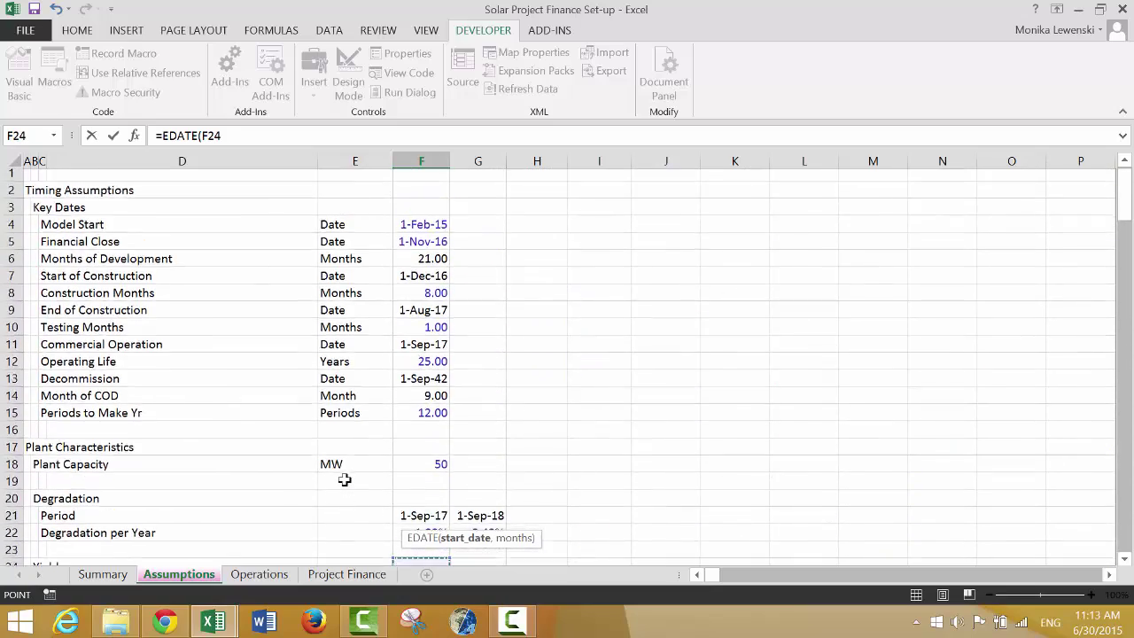
{"action": "key", "text": "Up"}
{"action": "key", "text": "Up"}
{"action": "key", "text": "Up"}
{"action": "key", "text": "Up"}
{"action": "key", "text": "Up"}
{"action": "key", "text": "Up"}
{"action": "key", "text": "Up"}
{"action": "key", "text": "Up"}
{"action": "key", "text": "Up"}
{"action": "key", "text": "Up"}
{"action": "key", "text": "Up"}
{"action": "key", "text": "Up"}
{"action": "key", "text": "Up"}
{"action": "key", "text": "Up"}
{"action": "key", "text": "Up"}
{"action": "key", "text": "Up"}
{"action": "key", "text": "Up"}
{"action": "key", "text": "Up"}
{"action": "key", "text": "Up"}
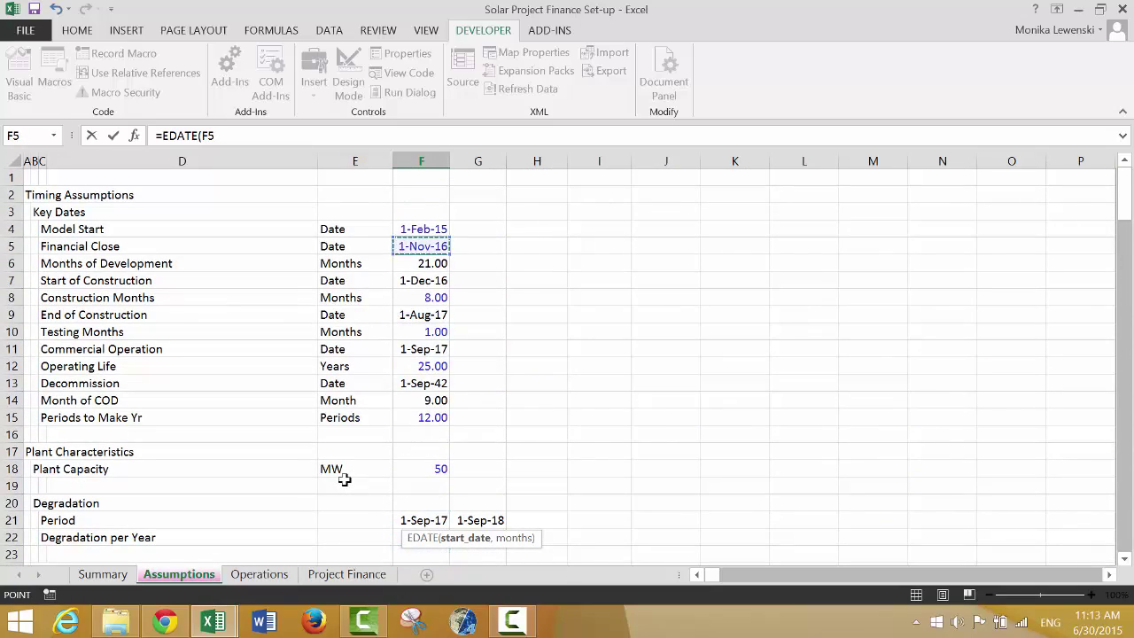
{"action": "key", "text": "Down"}
{"action": "key", "text": "Down"}
{"action": "key", "text": "Down"}
{"action": "key", "text": "Down"}
{"action": "key", "text": "Down"}
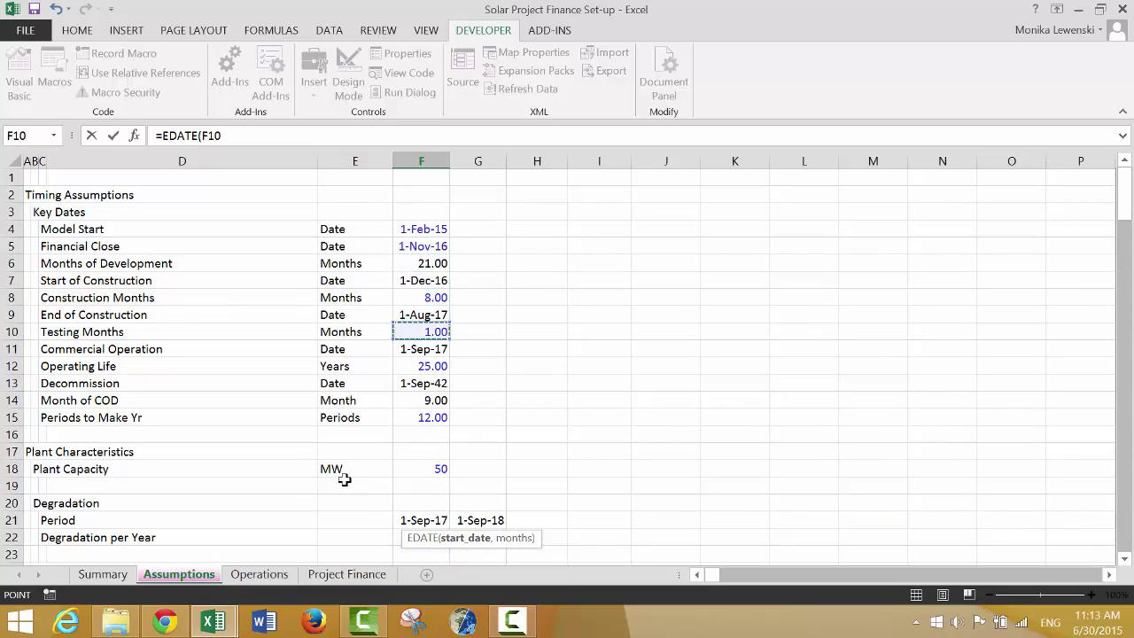
{"action": "key", "text": "Up"}
{"action": "key", "text": "Left"}
{"action": "key", "text": "Left"}
{"action": "key", "text": "Left"}
{"action": "key", "text": "Left"}
{"action": "key", "text": "Right"}
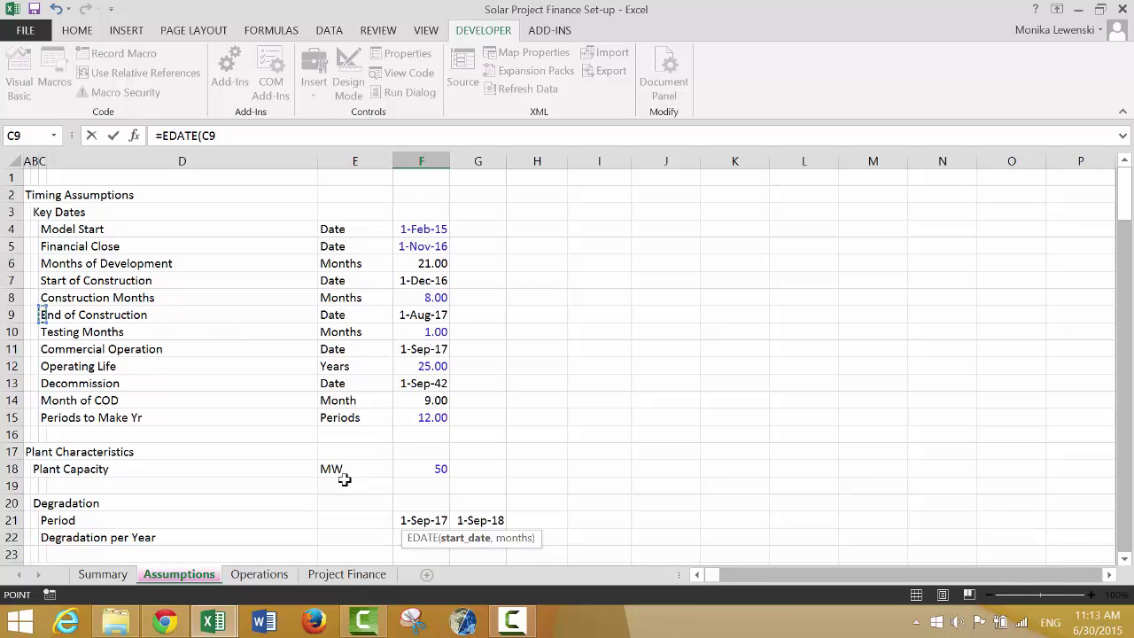
{"action": "key", "text": "Down"}
{"action": "key", "text": "Down"}
{"action": "key", "text": "Right"}
{"action": "key", "text": "Right"}
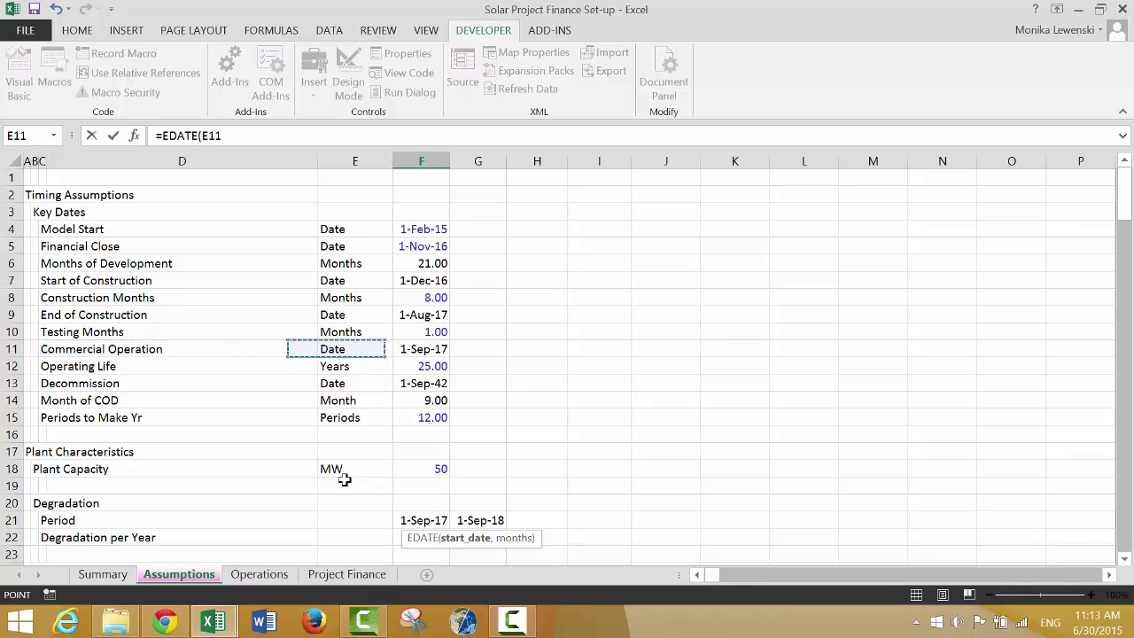
{"action": "key", "text": "Right"}
Complete the F166 formula as =EDATE(F11,F165*12), converting the debt tenor from years to months
{"action": "type", "text": ","}
{"action": "key", "text": "ctrl+Down"}
{"action": "key", "text": "ctrl+Down"}
{"action": "key", "text": "ctrl+Down"}
{"action": "key", "text": "ctrl+Down"}
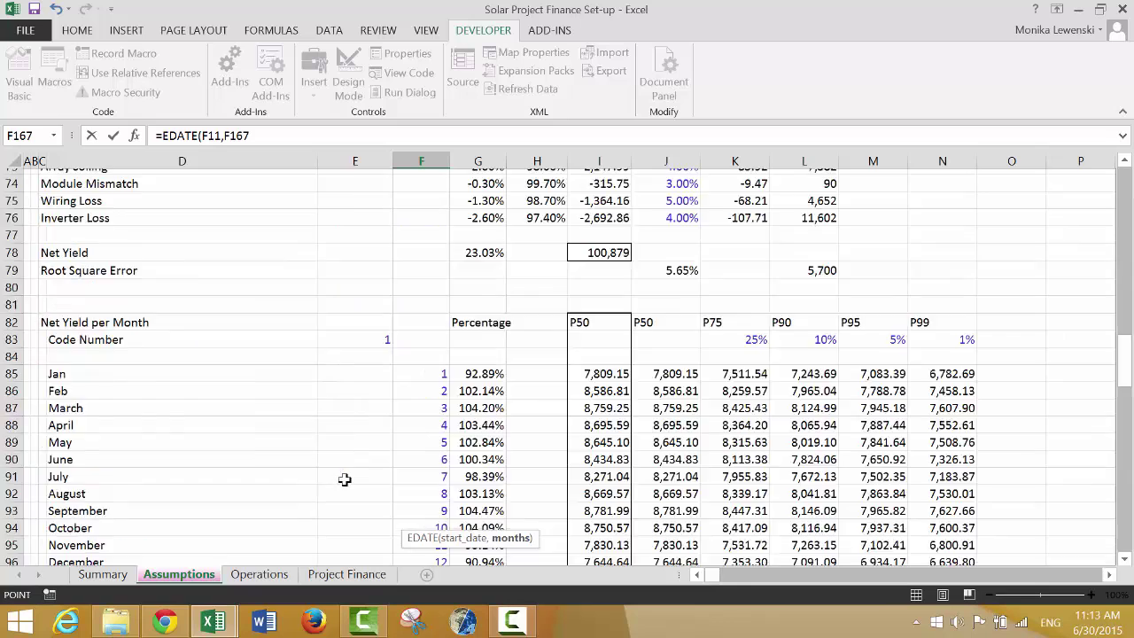
{"action": "key", "text": "Up"}
{"action": "key", "text": "Up"}
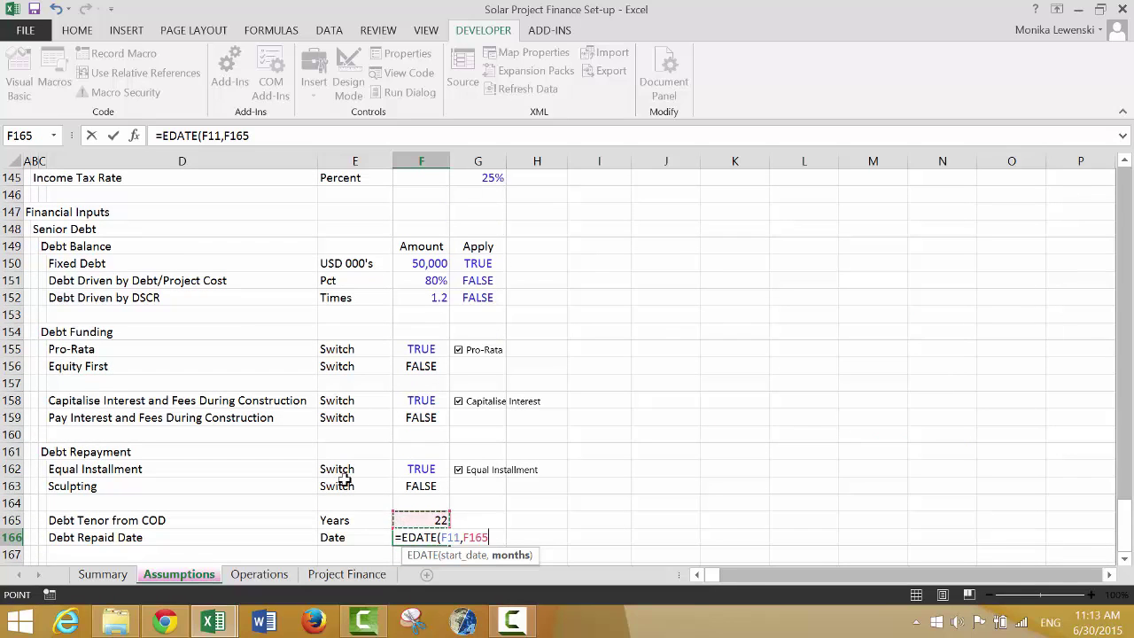
{"action": "type", "text": "*12)"}
{"action": "key", "text": "Return"}
{"action": "key", "text": "Up"}
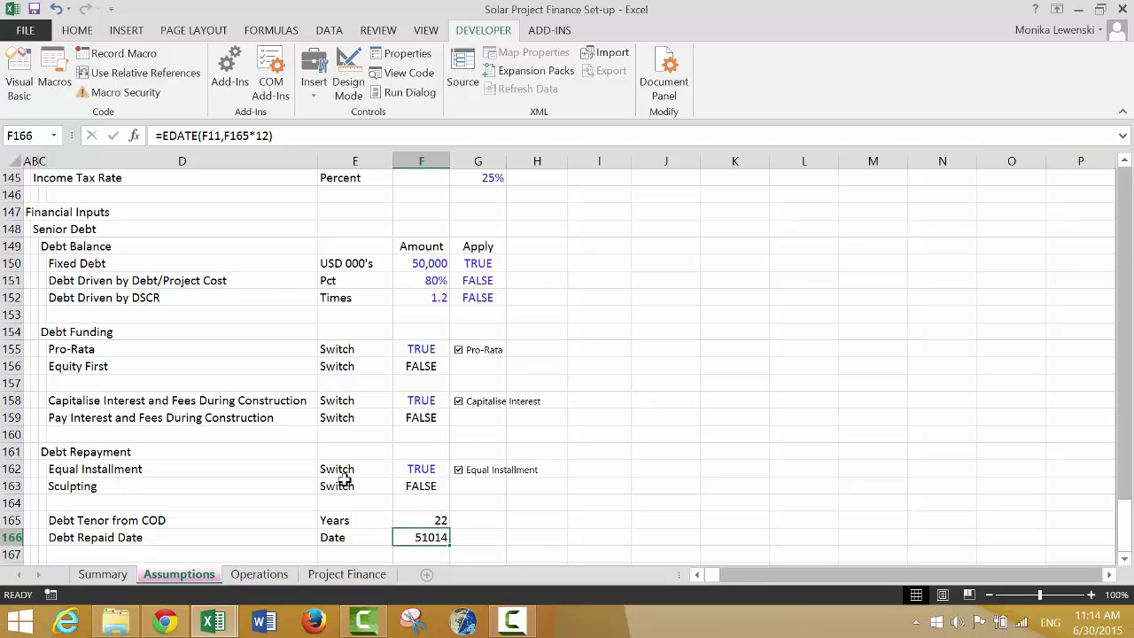
Format the debt repaid date in F166 as a day-month-year date
{"action": "key", "text": "ctrl+shift+3"}
{"action": "key", "text": "Down"}
{"action": "key", "text": "Up"}
{"action": "key", "text": "Down"}
{"action": "key", "text": "Down"}
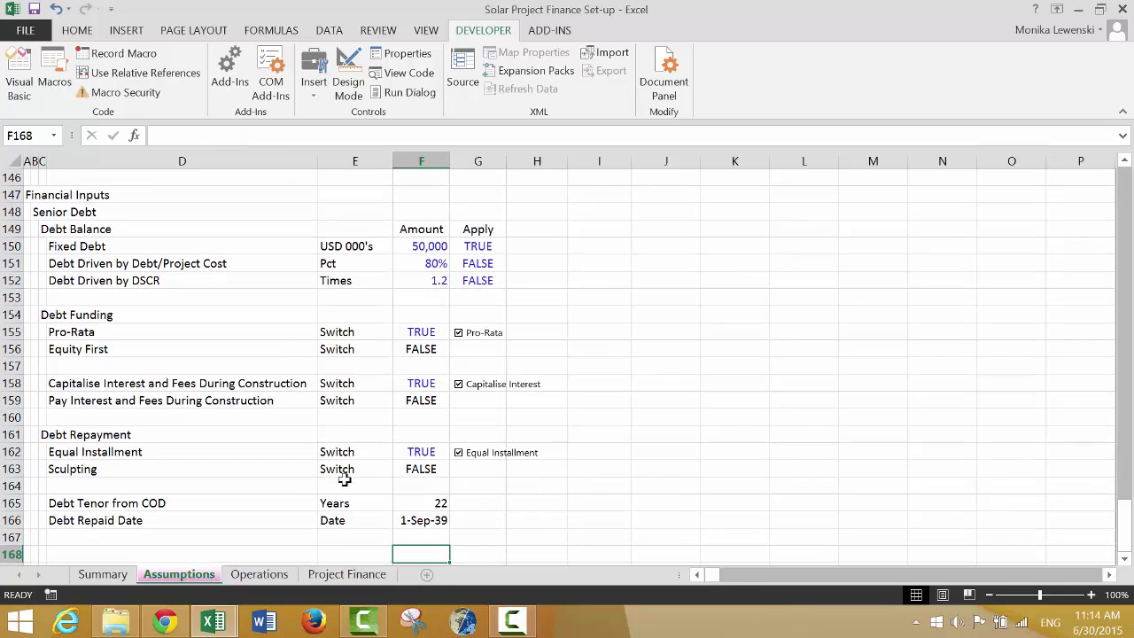
{"action": "key", "text": "Up"}
{"action": "key", "text": "Up"}
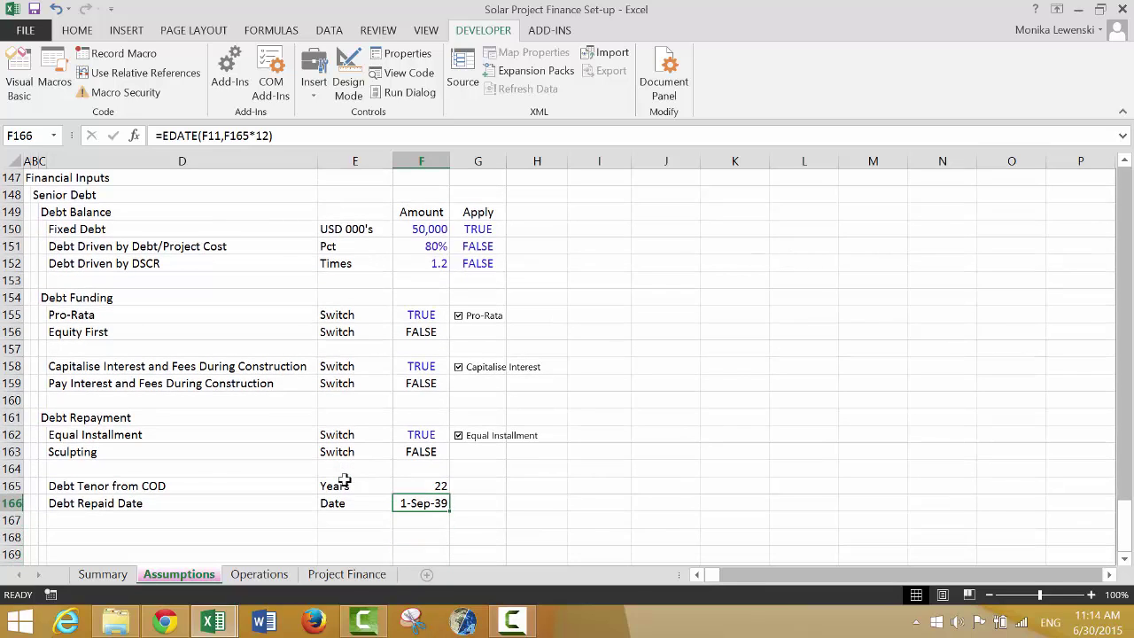
{"action": "key", "text": "Down"}
{"action": "key", "text": "Up"}
{"action": "key", "text": "Right"}
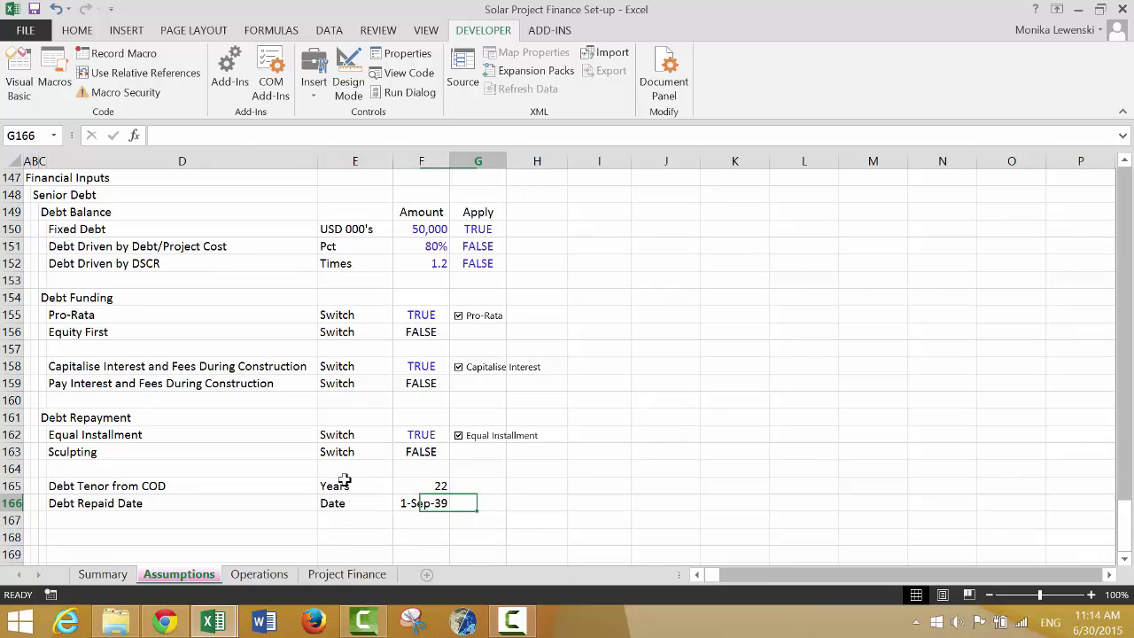
{"action": "key", "text": "Up"}
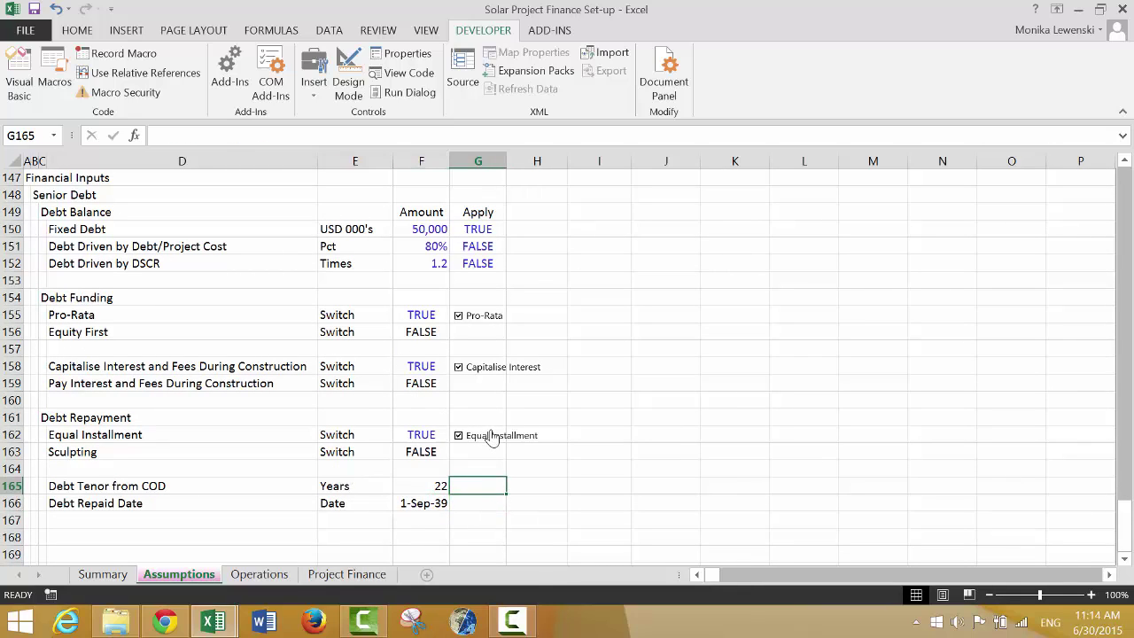
Review the key dates in the Timing Assumptions section, and return to the debt tenor row in the senior debt inputs
{"action": "key", "text": "Page_Up"}
{"action": "key", "text": "Page_Up"}
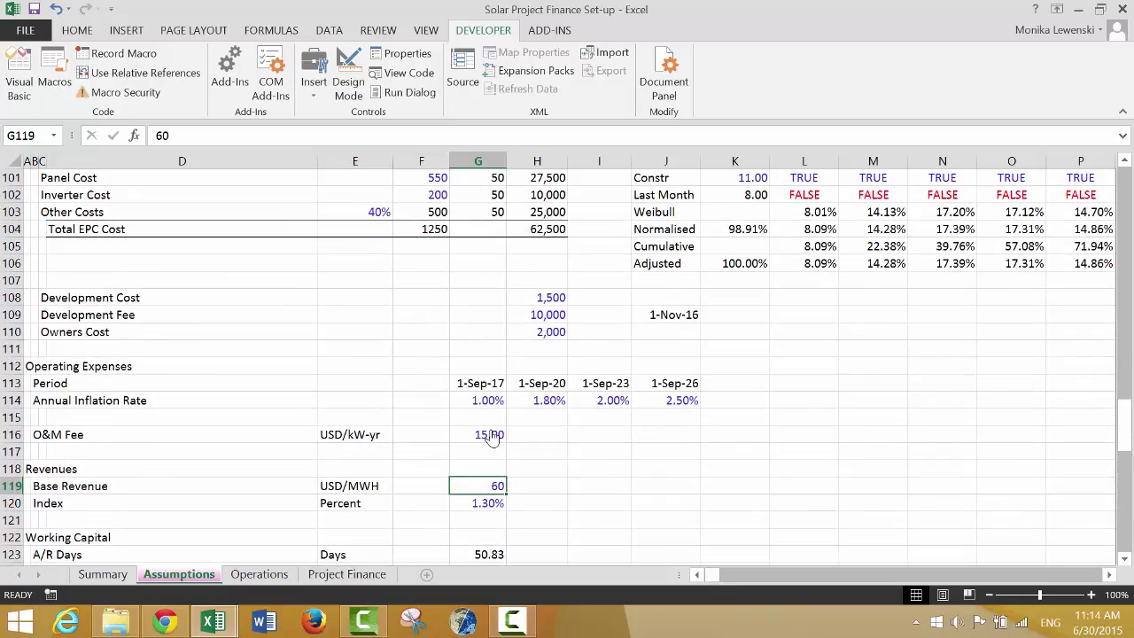
{"action": "key", "text": "Page_Up"}
{"action": "key", "text": "Page_Up"}
{"action": "key", "text": "Page_Up"}
{"action": "key", "text": "Page_Up"}
{"action": "key", "text": "Page_Up"}
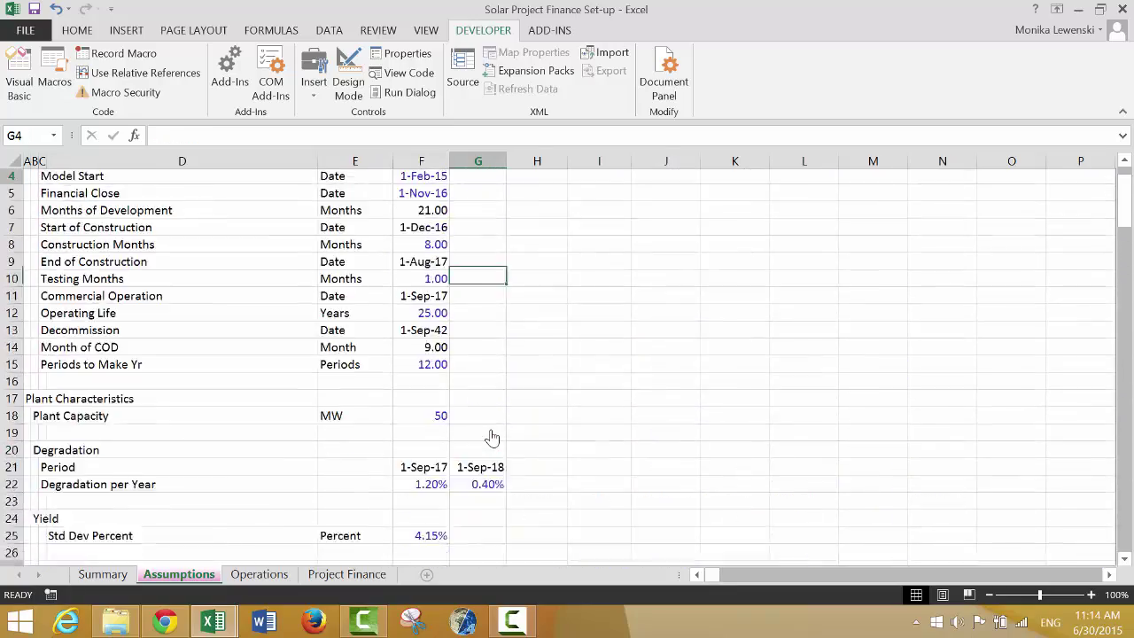
{"action": "key", "text": "Page_Down"}
{"action": "key", "text": "Page_Down"}
{"action": "key", "text": "Page_Down"}
{"action": "key", "text": "Page_Down"}
{"action": "key", "text": "Page_Down"}
{"action": "key", "text": "Page_Down"}
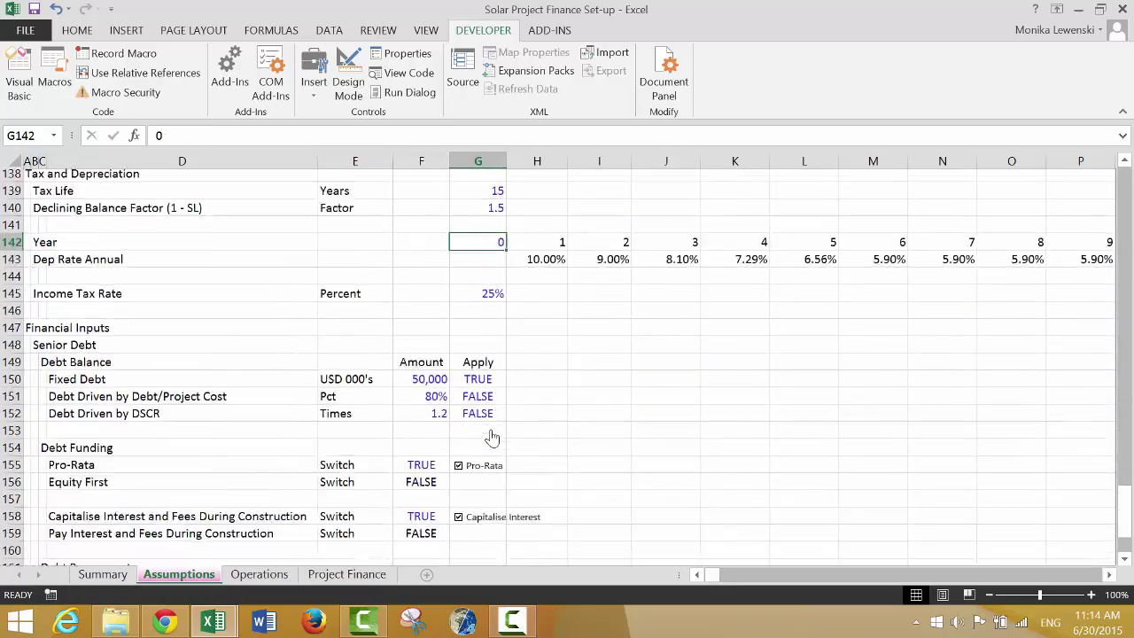
{"action": "scroll", "coordinate": [493, 438], "scroll_direction": "down", "scroll_amount": 1}
{"action": "key", "text": "Down"}
{"action": "key", "text": "Down"}
{"action": "key", "text": "Down"}
{"action": "key", "text": "Down"}
{"action": "key", "text": "Down"}
{"action": "key", "text": "Down"}
{"action": "key", "text": "Down"}
{"action": "key", "text": "Down"}
{"action": "key", "text": "Down"}
{"action": "key", "text": "Down"}
{"action": "key", "text": "Down"}
{"action": "key", "text": "Down"}
{"action": "key", "text": "Down"}
{"action": "key", "text": "Down"}
{"action": "key", "text": "Down"}
{"action": "key", "text": "Down"}
{"action": "key", "text": "Down"}
{"action": "key", "text": "Down"}
{"action": "key", "text": "Down"}
{"action": "key", "text": "Down"}
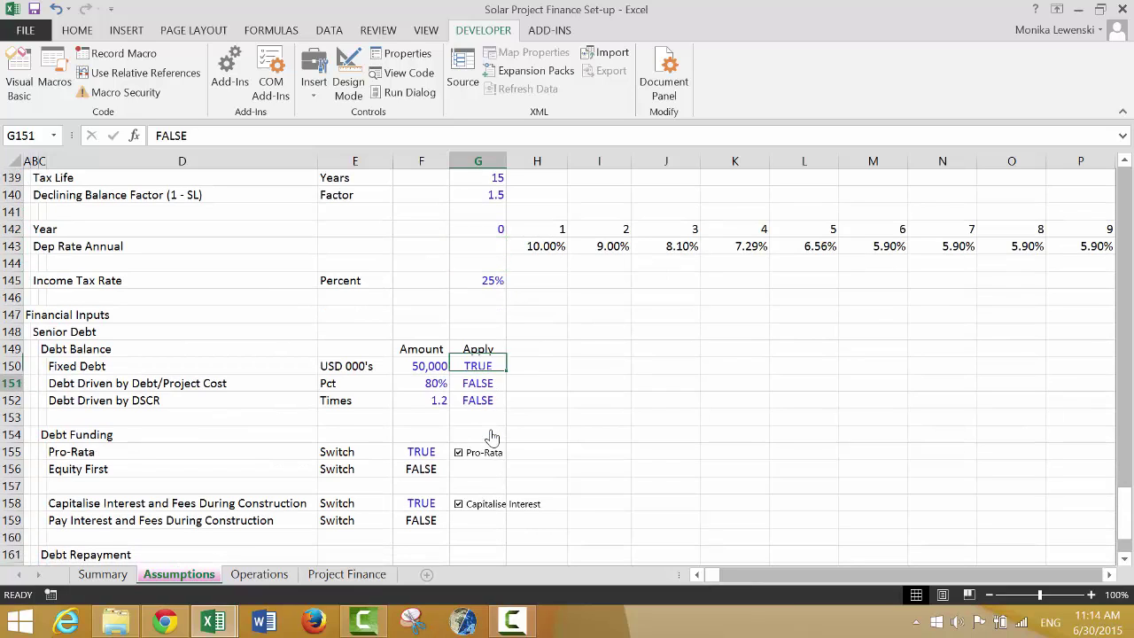
{"action": "key", "text": "Up"}
{"action": "key", "text": "Up"}
{"action": "key", "text": "Up"}
{"action": "key", "text": "Up"}
{"action": "key", "text": "Up"}
{"action": "key", "text": "Up"}
{"action": "key", "text": "Up"}
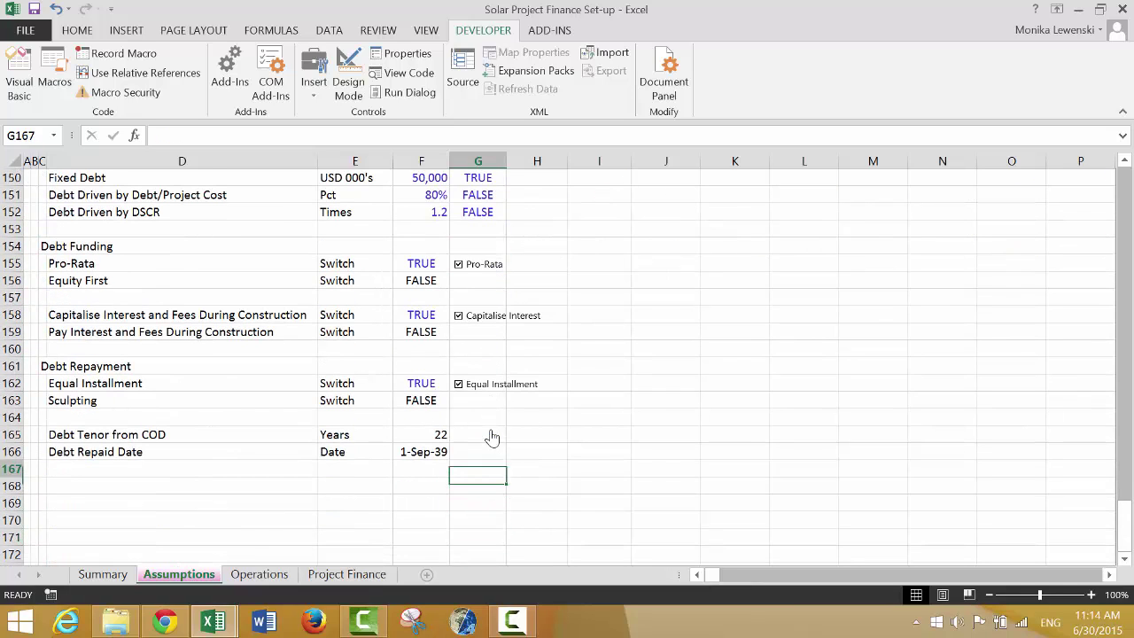
Insert a small spin button form control in G165, beside the debt tenor value
{"action": "left_click", "coordinate": [312, 76]}
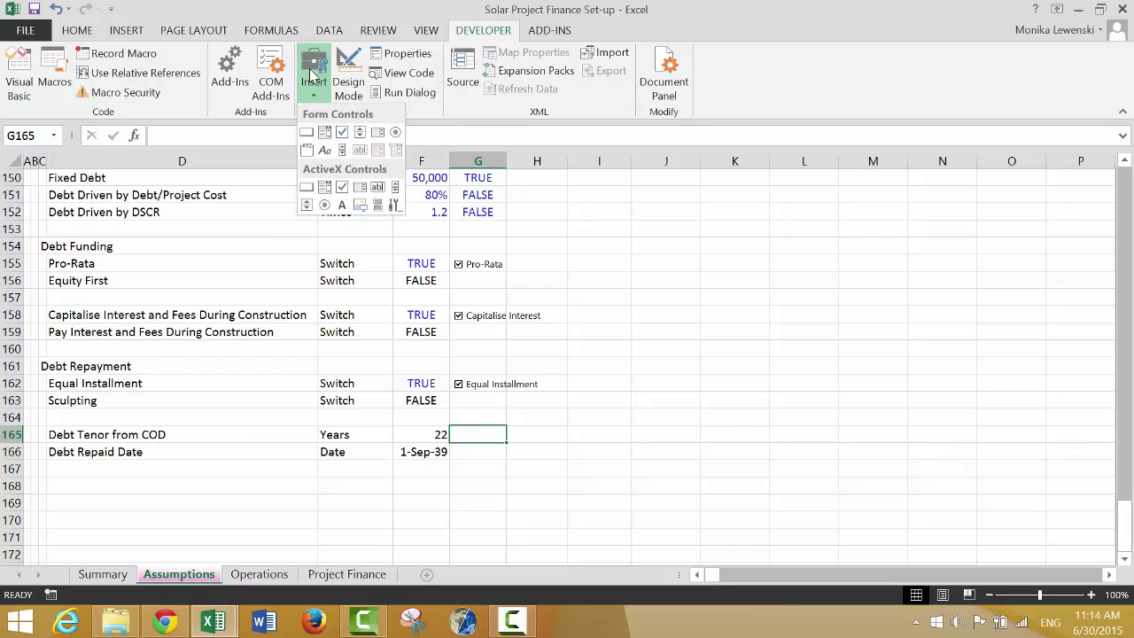
{"action": "left_click", "coordinate": [360, 132]}
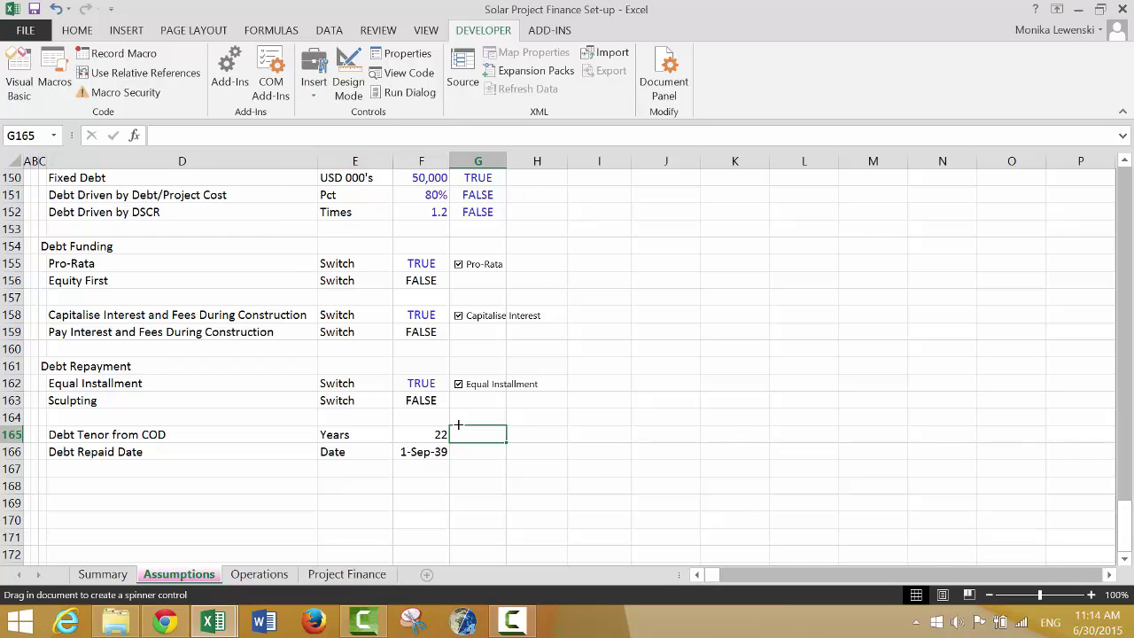
{"action": "left_click_drag", "start_coordinate": [458, 424], "coordinate": [486, 441]}
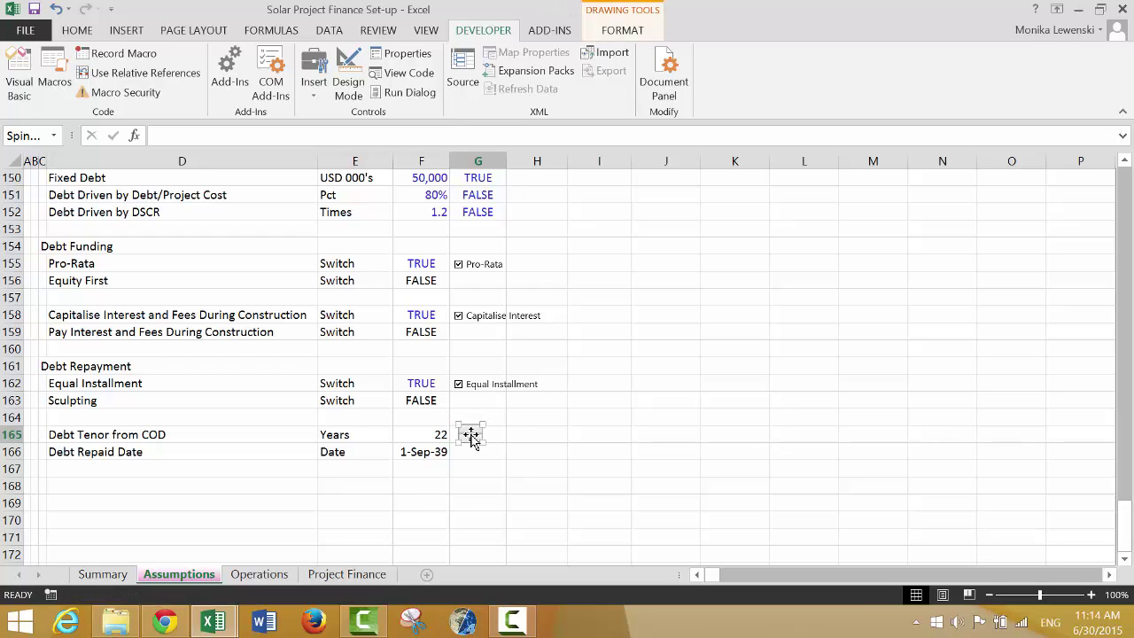
Set the spin button's minimum value to 1 and maximum value to 30, and link it to cell Assumptions!$F$165
{"action": "right_click", "coordinate": [472, 440]}
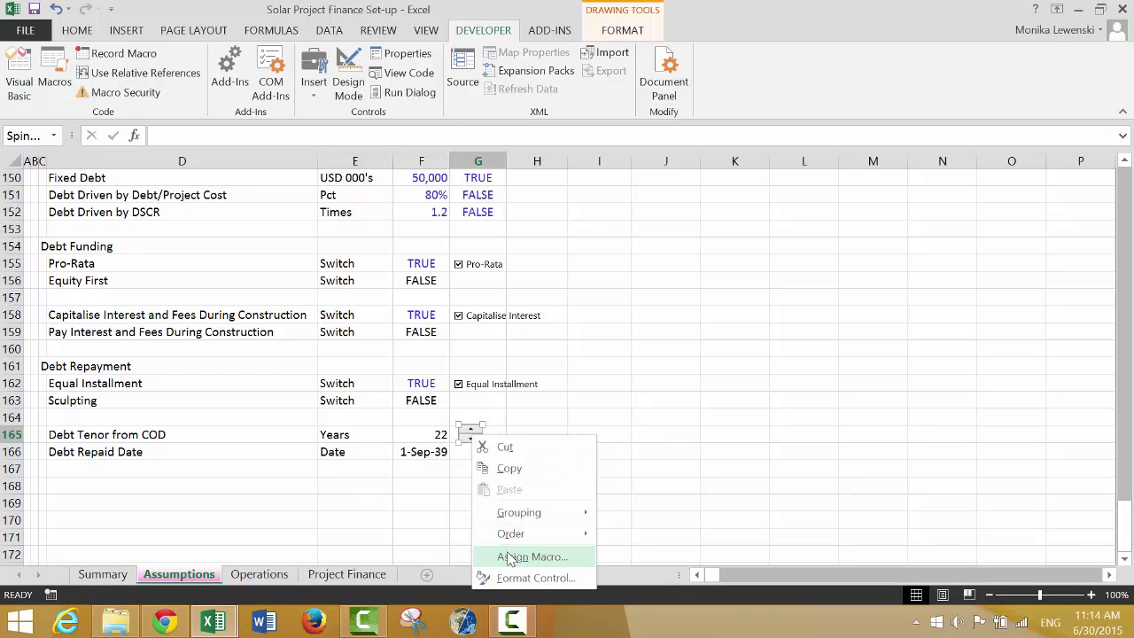
{"action": "left_click", "coordinate": [510, 581]}
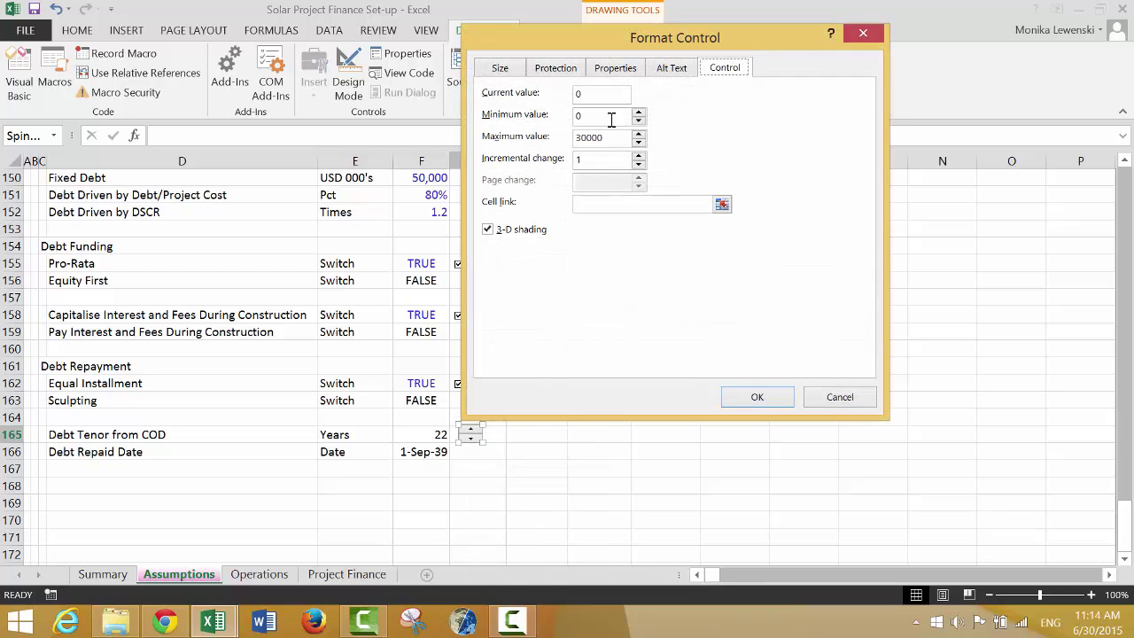
{"action": "left_click", "coordinate": [603, 121]}
{"action": "key", "text": "BackSpace"}
{"action": "key", "text": "BackSpace"}
{"action": "key", "text": "BackSpace"}
{"action": "key", "text": "BackSpace"}
{"action": "left_click", "coordinate": [722, 206]}
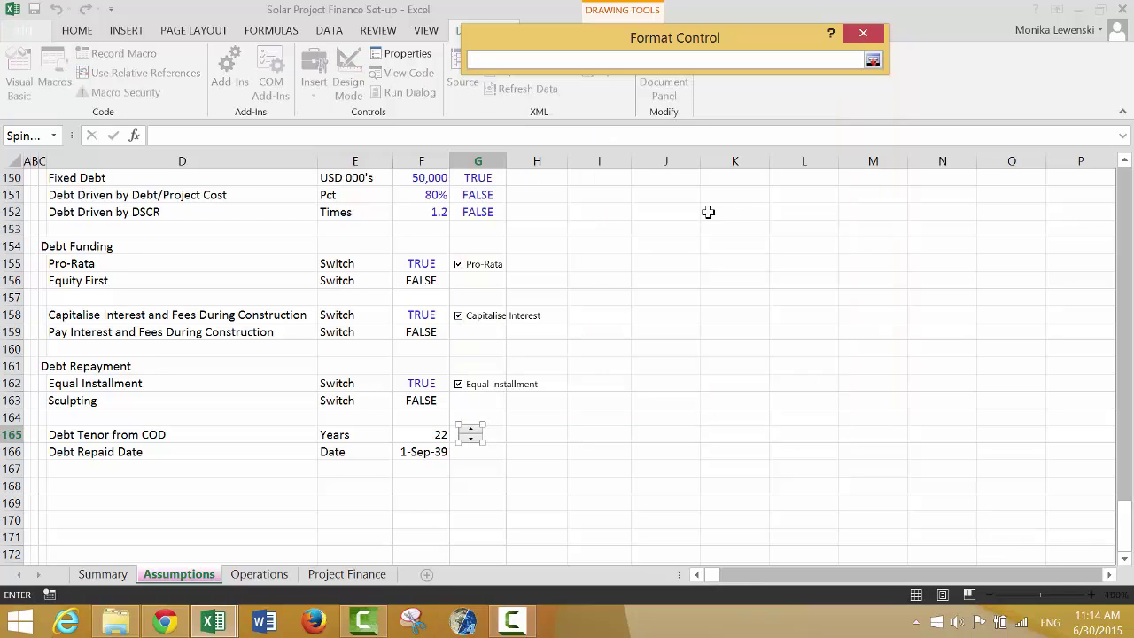
{"action": "left_click", "coordinate": [115, 577]}
{"action": "left_click", "coordinate": [170, 578]}
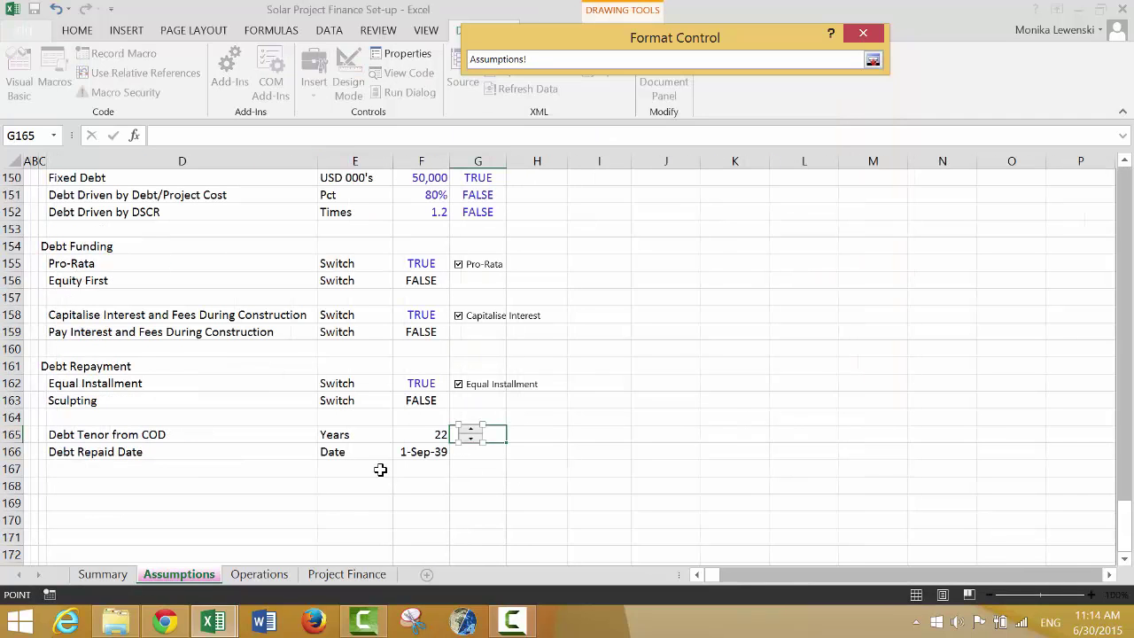
{"action": "left_click", "coordinate": [423, 435]}
{"action": "key", "text": "Return"}
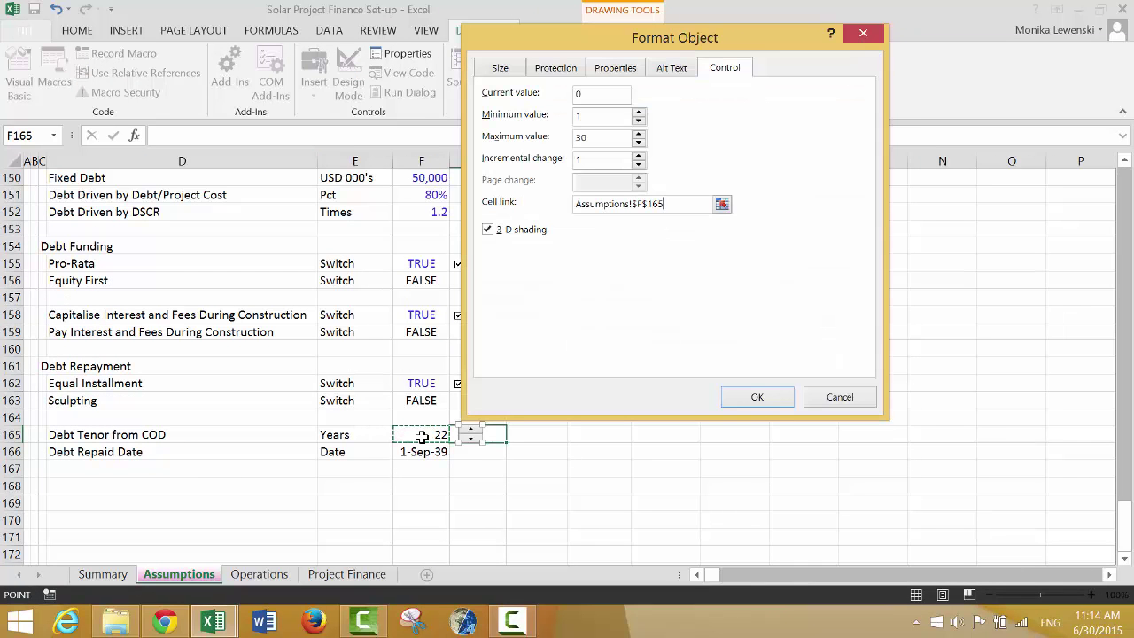
{"action": "left_click", "coordinate": [757, 397]}
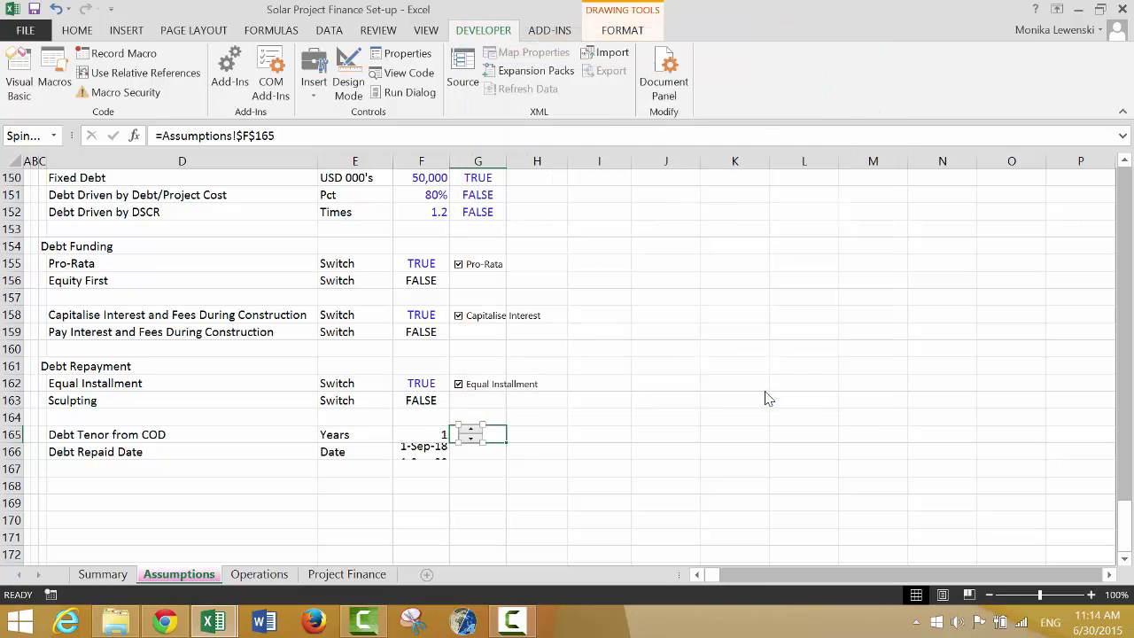
Use the spin button to raise the debt tenor from COD to 22 years
{"action": "left_click", "coordinate": [523, 456]}
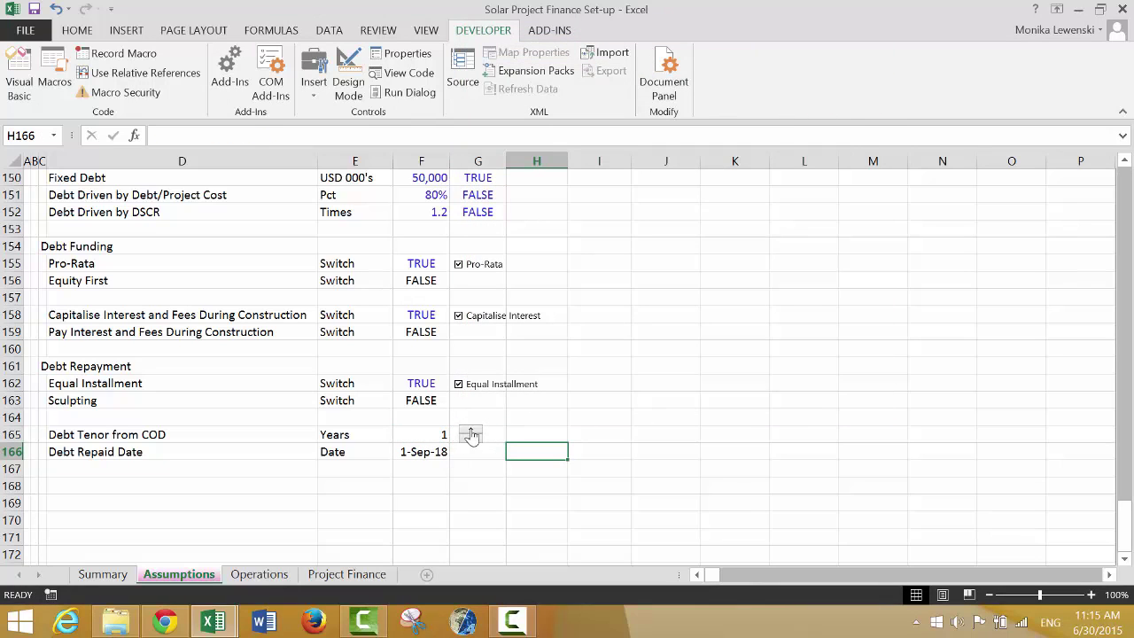
{"action": "left_click_drag", "start_coordinate": [471, 432], "coordinate": [473, 436]}
{"action": "left_click", "coordinate": [423, 488]}
Review the senior debt inputs under Financial Inputs, covering balance, funding and repayment
{"action": "key", "text": "Left"}
{"action": "key", "text": "Left"}
{"action": "key", "text": "Left"}
{"action": "key", "text": "Left"}
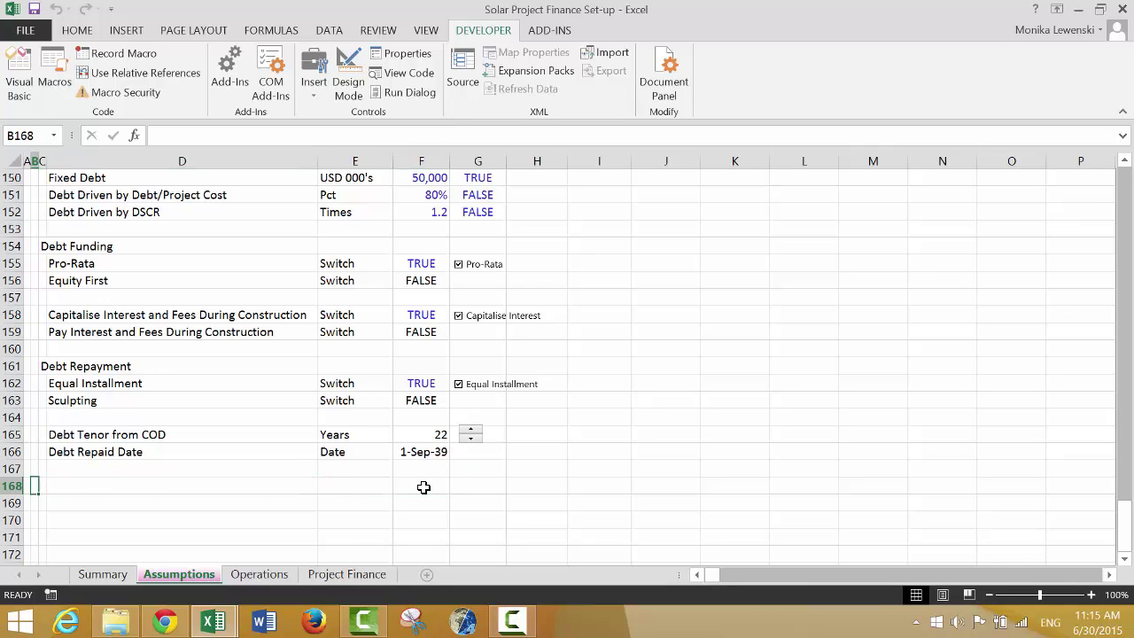
{"action": "key", "text": "Up"}
{"action": "key", "text": "Up"}
{"action": "key", "text": "Up"}
{"action": "key", "text": "Up"}
{"action": "key", "text": "Up"}
{"action": "key", "text": "Up"}
{"action": "key", "text": "Up"}
{"action": "key", "text": "Up"}
{"action": "key", "text": "Up"}
{"action": "key", "text": "Up"}
{"action": "key", "text": "Up"}
{"action": "key", "text": "Up"}
{"action": "key", "text": "Up"}
{"action": "key", "text": "Up"}
{"action": "key", "text": "Up"}
{"action": "key", "text": "Up"}
{"action": "key", "text": "Up"}
{"action": "key", "text": "Up"}
{"action": "key", "text": "Up"}
{"action": "key", "text": "Up"}
{"action": "key", "text": "Up"}
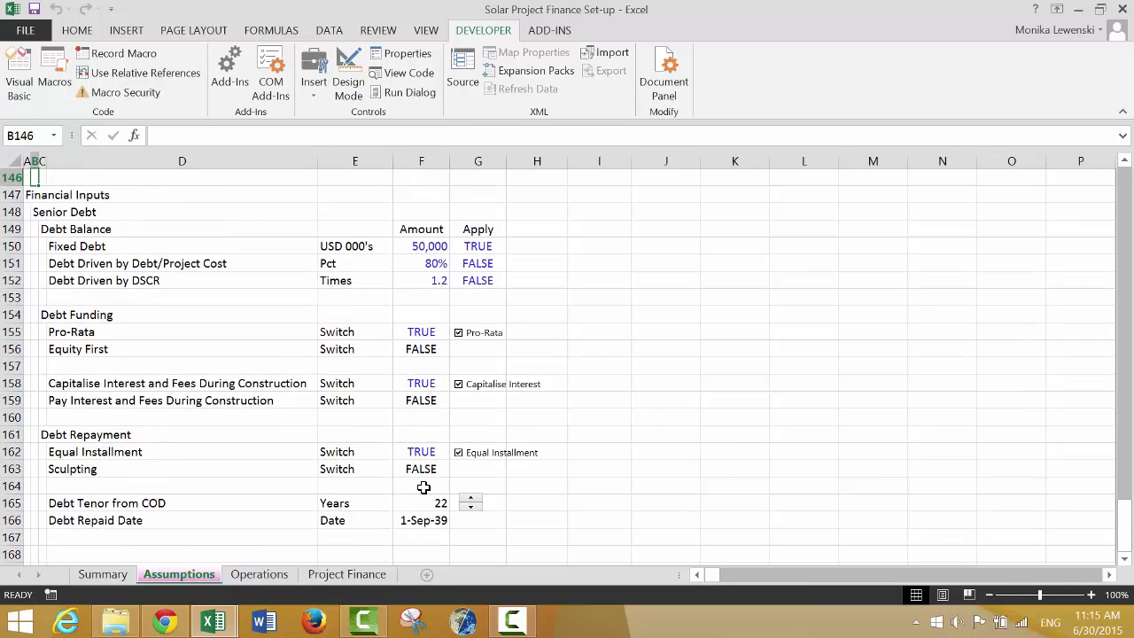
{"action": "key", "text": "Down"}
{"action": "key", "text": "Right"}
{"action": "key", "text": "Down"}
{"action": "key", "text": "Down"}
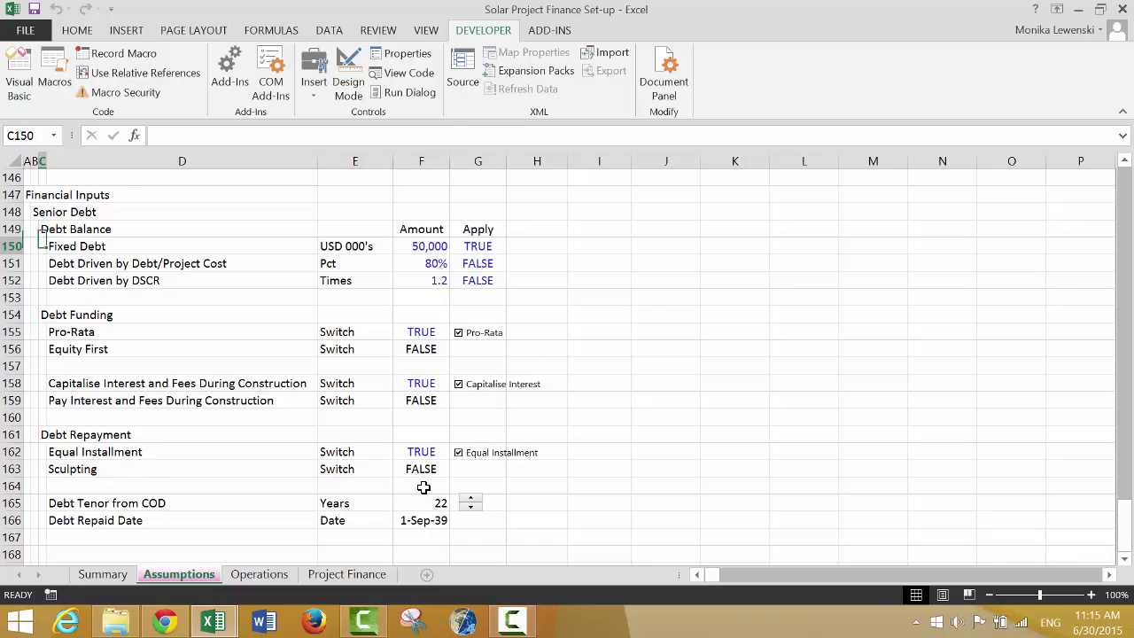
Examine the debt balance amounts and the debt funding switches in the Senior Debt block
{"action": "key", "text": "Down"}
{"action": "key", "text": "Down"}
{"action": "key", "text": "Down"}
{"action": "key", "text": "Down"}
{"action": "key", "text": "Up"}
{"action": "key", "text": "Up"}
{"action": "key", "text": "Up"}
{"action": "key", "text": "Up"}
{"action": "key", "text": "Up"}
{"action": "key", "text": "Down"}
{"action": "key", "text": "Down"}
{"action": "key", "text": "Down"}
{"action": "key", "text": "Down"}
{"action": "key", "text": "Down"}
{"action": "key", "text": "Down"}
{"action": "key", "text": "Down"}
{"action": "key", "text": "Up"}
{"action": "key", "text": "Down"}
{"action": "key", "text": "Down"}
{"action": "key", "text": "Down"}
{"action": "key", "text": "Down"}
{"action": "key", "text": "Down"}
{"action": "key", "text": "Down"}
{"action": "key", "text": "Down"}
{"action": "key", "text": "Down"}
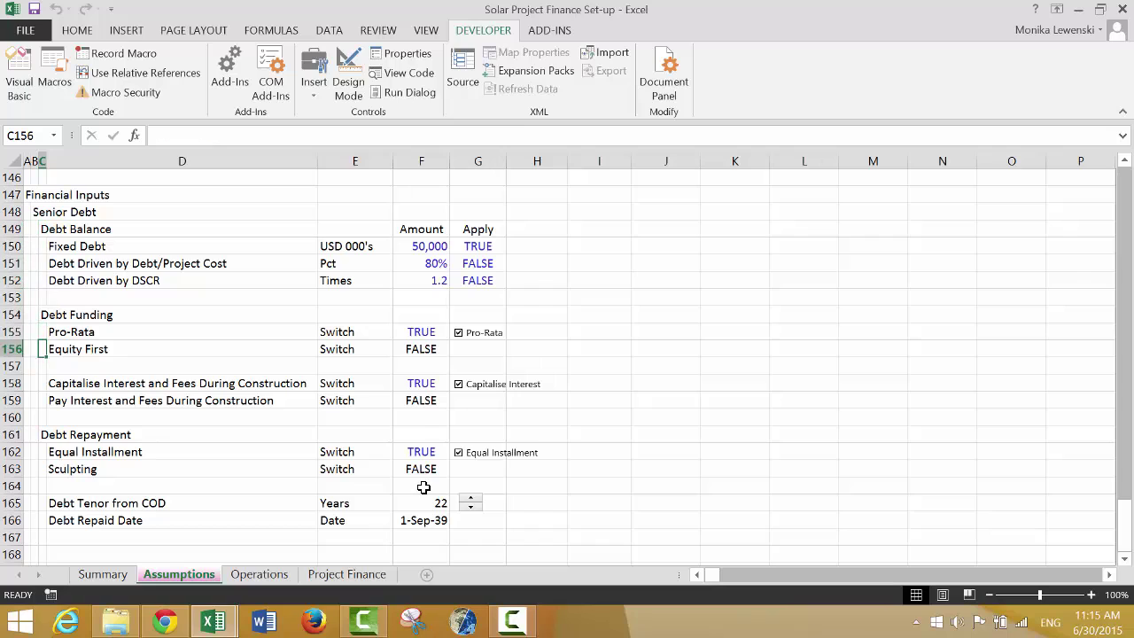
Add the heading Interest and Fees in C168, below the debt repayment inputs
{"action": "key", "text": "Down"}
{"action": "key", "text": "Down"}
{"action": "key", "text": "Down"}
{"action": "key", "text": "Down"}
{"action": "key", "text": "Down"}
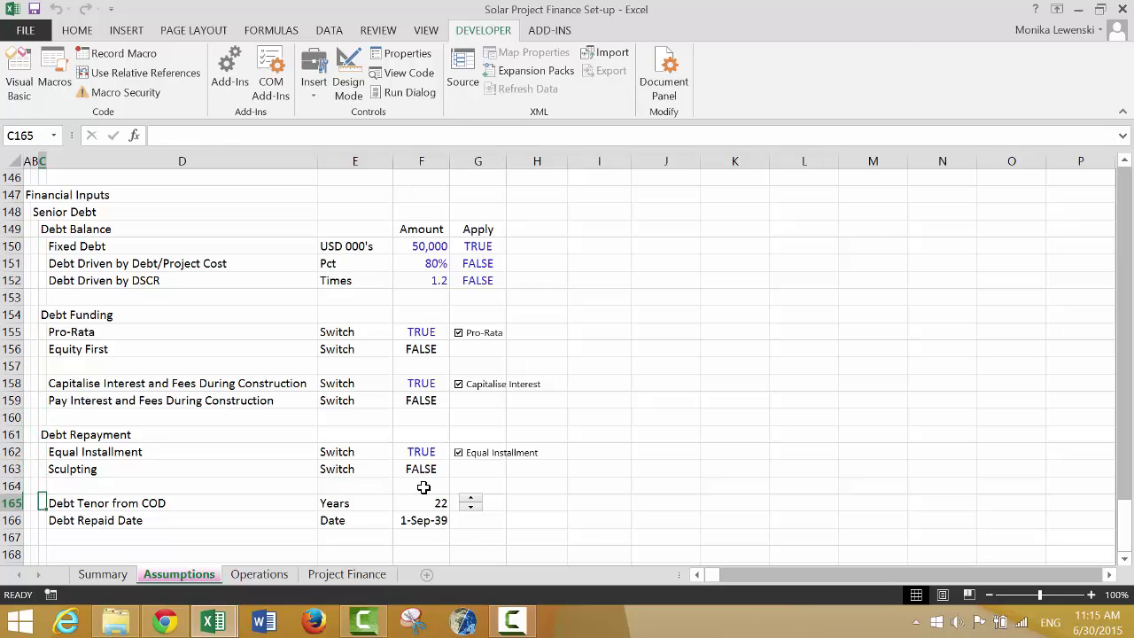
{"action": "type", "text": "In"}
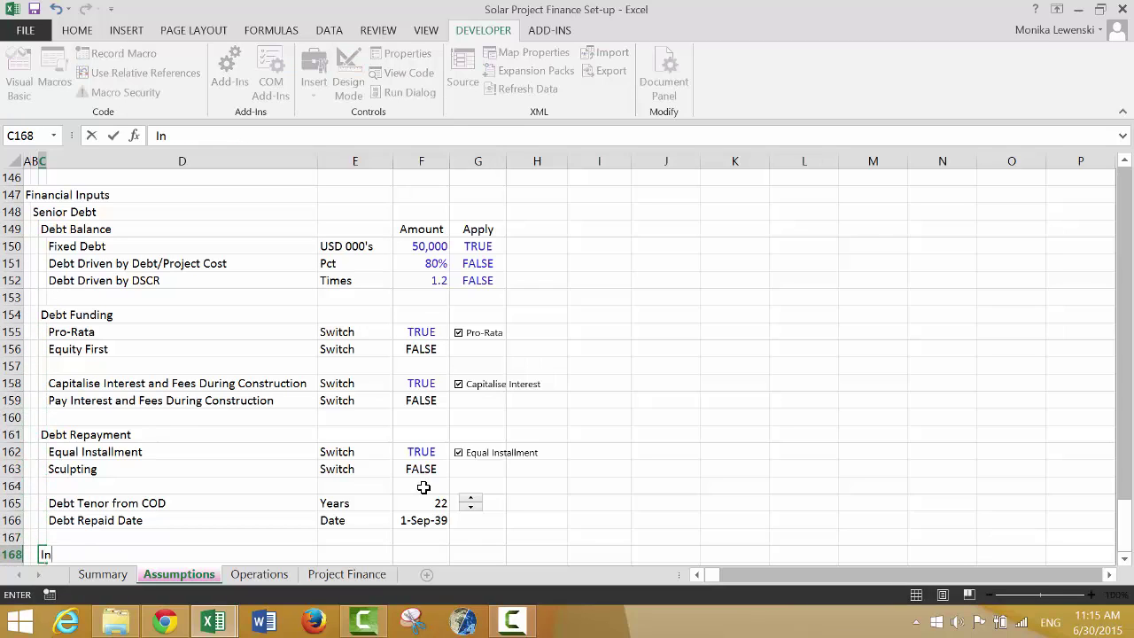
{"action": "type", "text": "terest and Fee"}
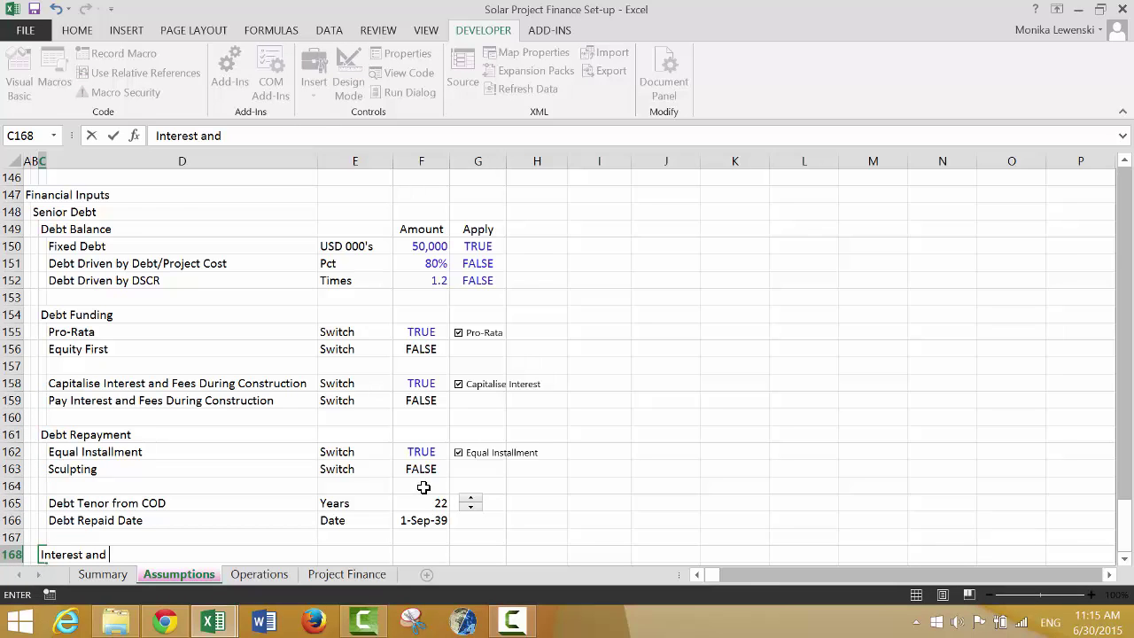
{"action": "key", "text": "ctrl+Return"}
{"action": "key", "text": "Down"}
{"action": "key", "text": "Down"}
{"action": "key", "text": "Down"}
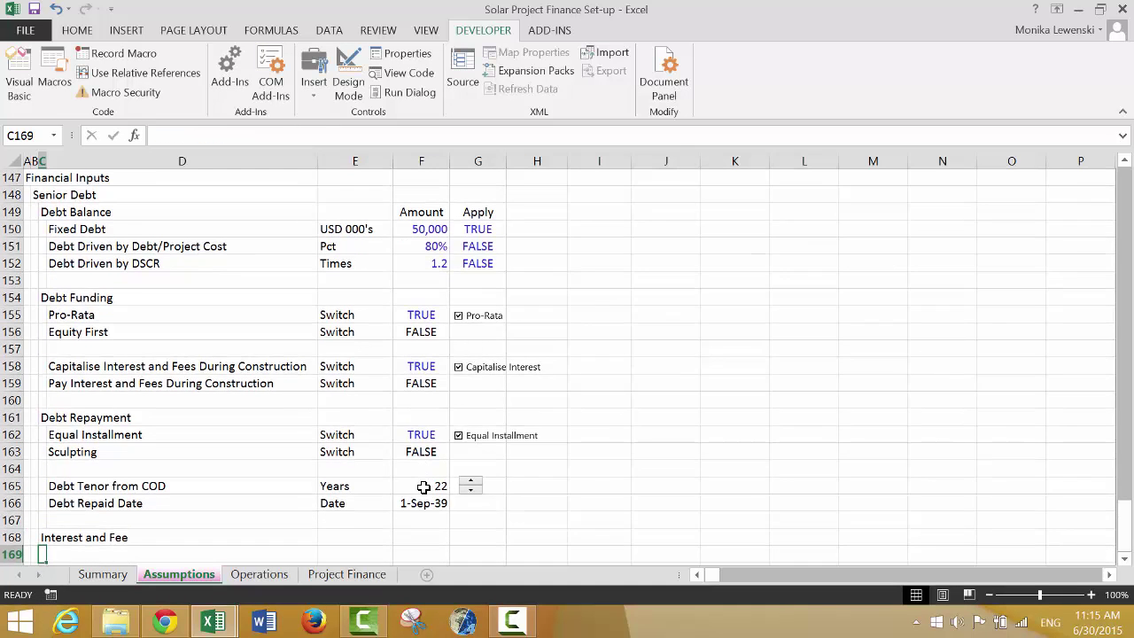
{"action": "key", "text": "Up"}
{"action": "key", "text": "Up"}
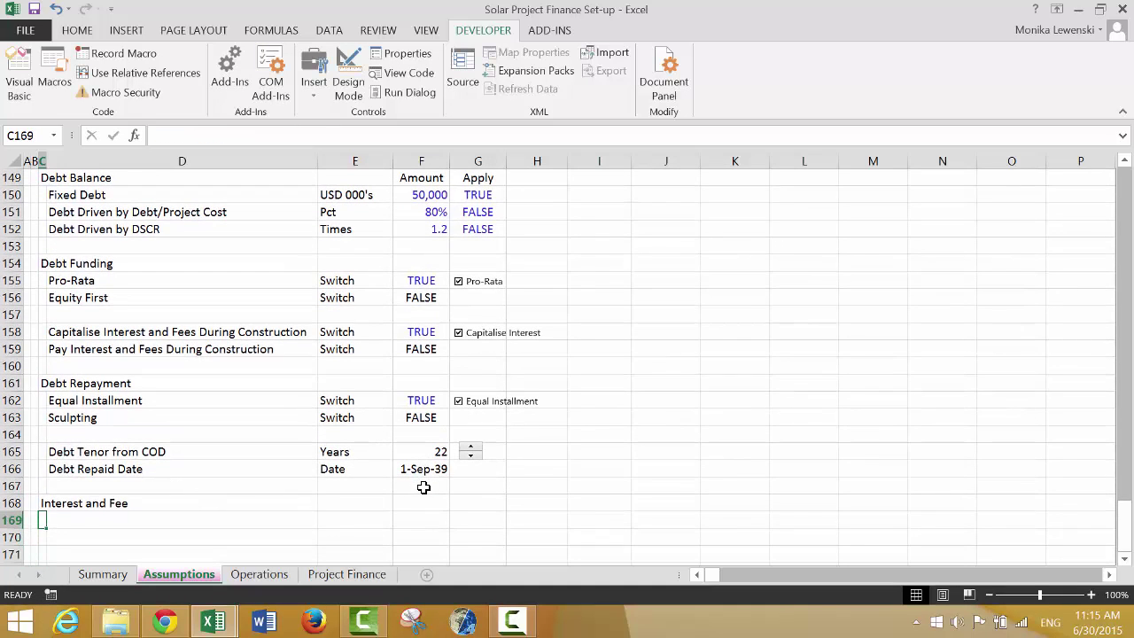
{"action": "key", "text": "Up"}
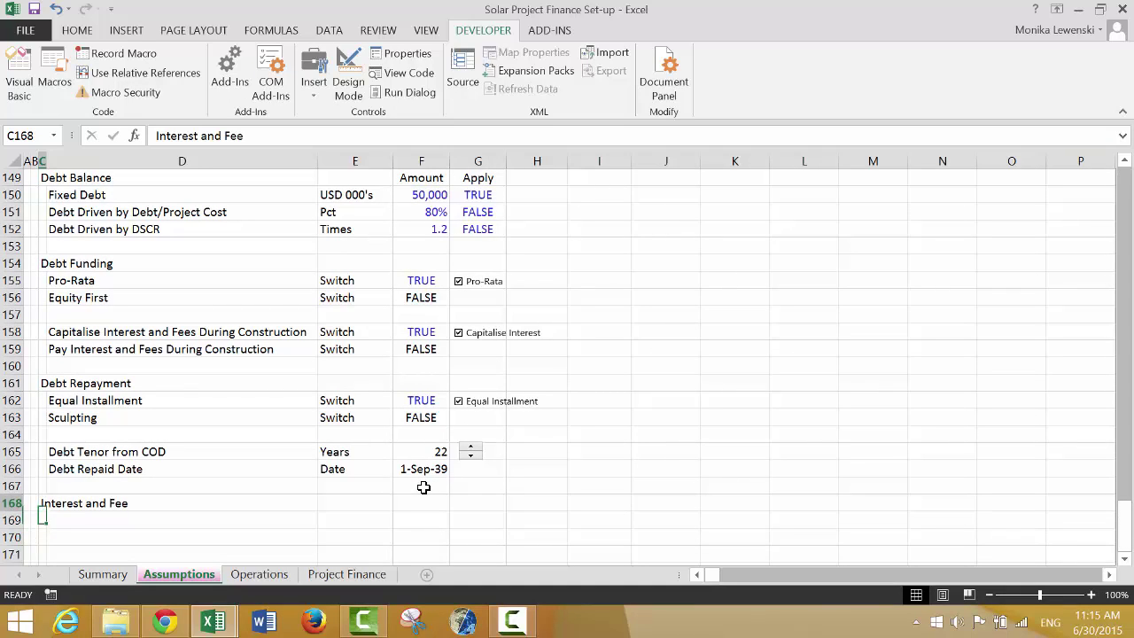
{"action": "key", "text": "F2"}
{"action": "type", "text": "s"}
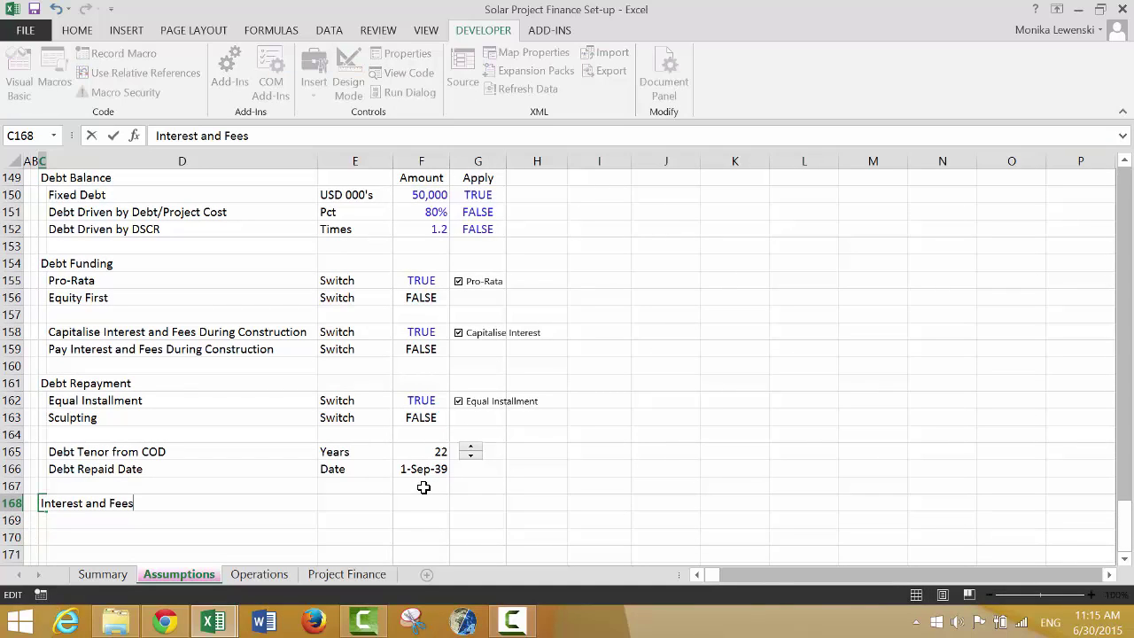
{"action": "key", "text": "Return"}
Add an Up Front Fee line in row 169 with unit Pct and value 1%, formatted to two decimals
{"action": "key", "text": "Right"}
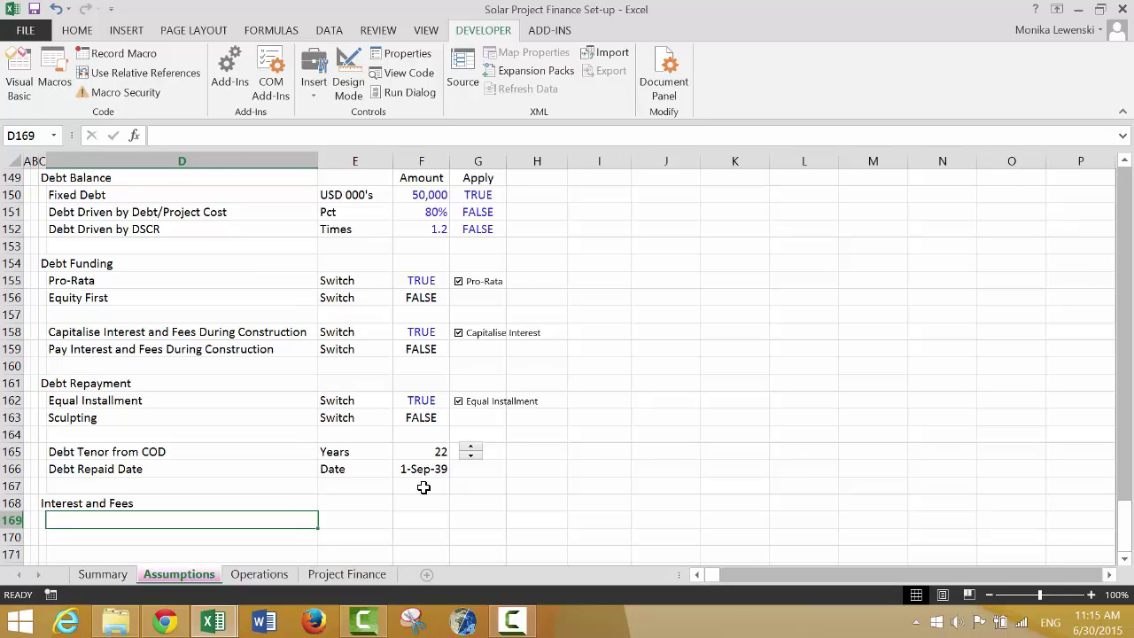
{"action": "type", "text": "Up"}
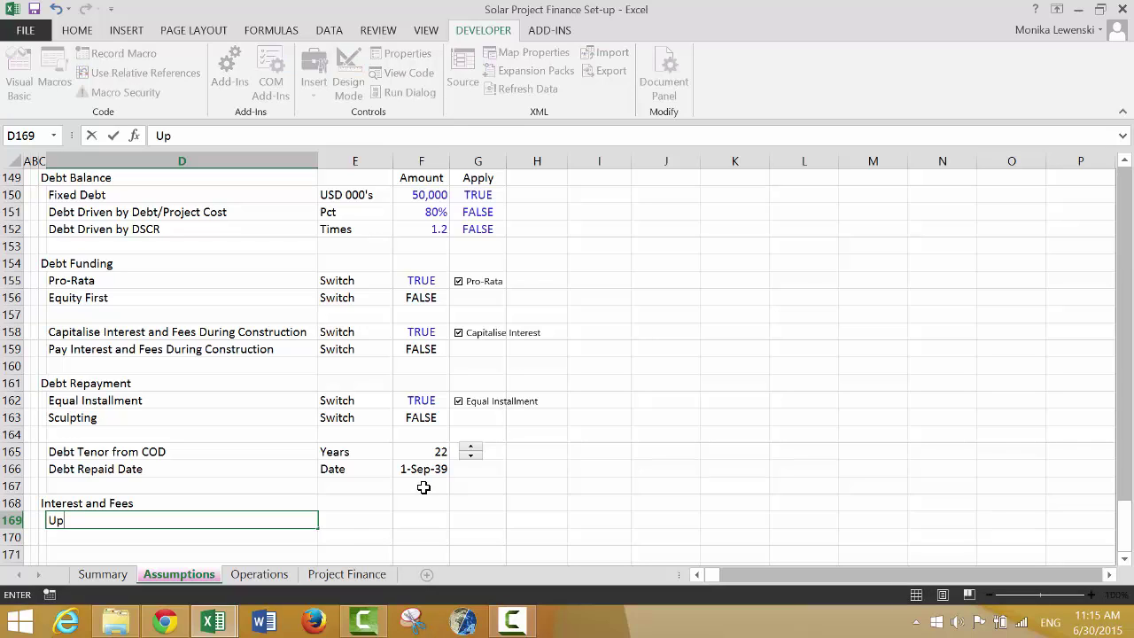
{"action": "type", "text": " Front Fee"}
{"action": "key", "text": "Return"}
{"action": "key", "text": "Up"}
{"action": "key", "text": "Right"}
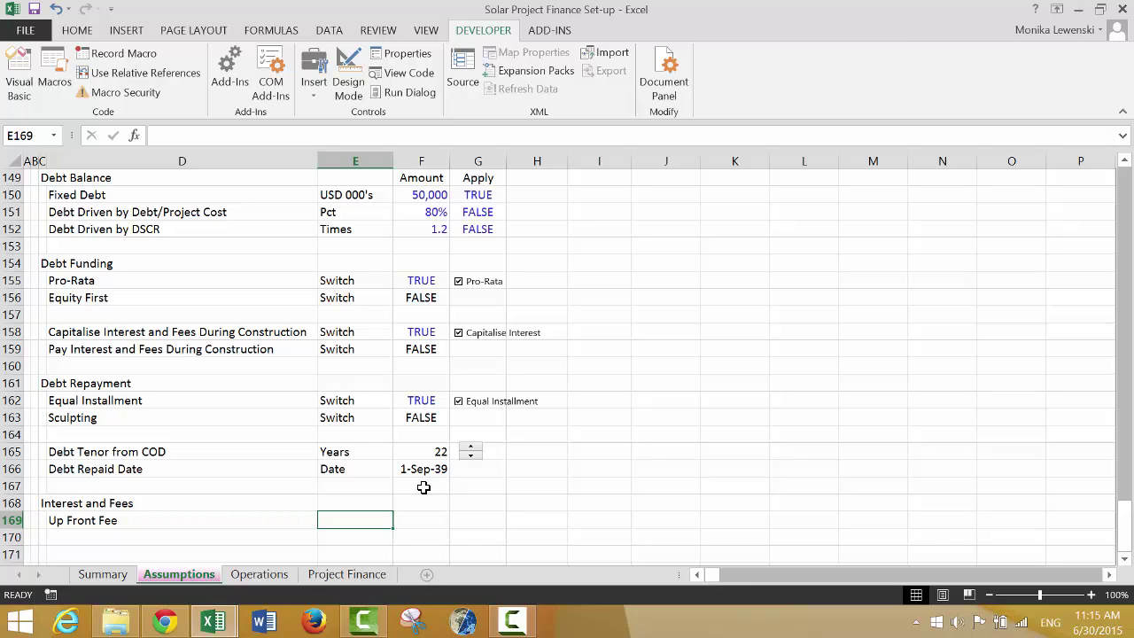
{"action": "type", "text": "Pct"}
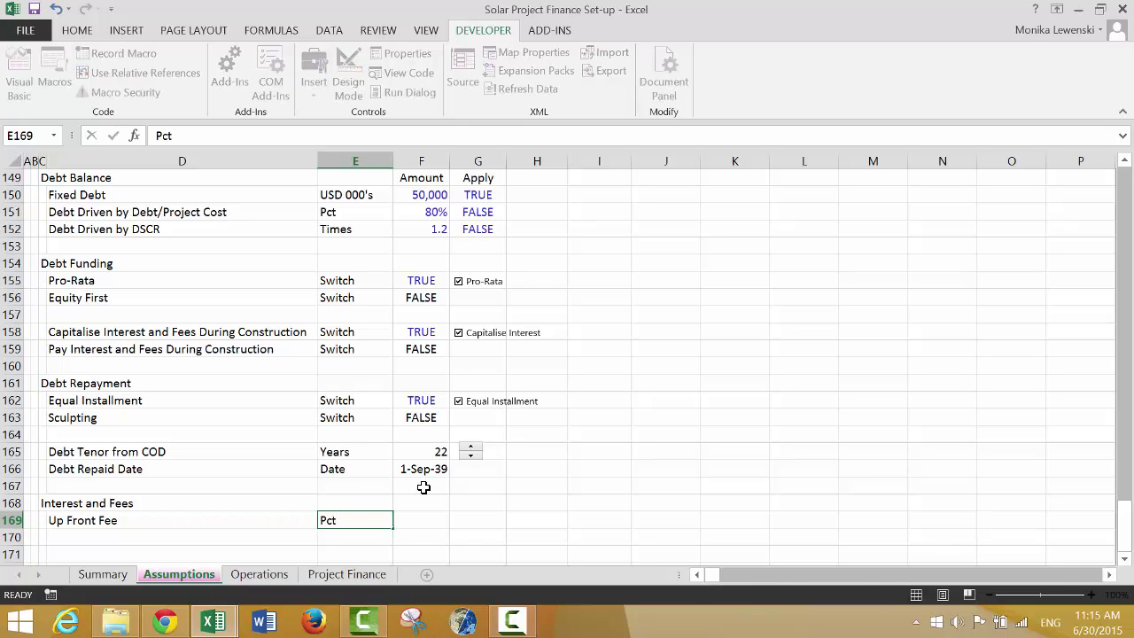
{"action": "key", "text": "Return"}
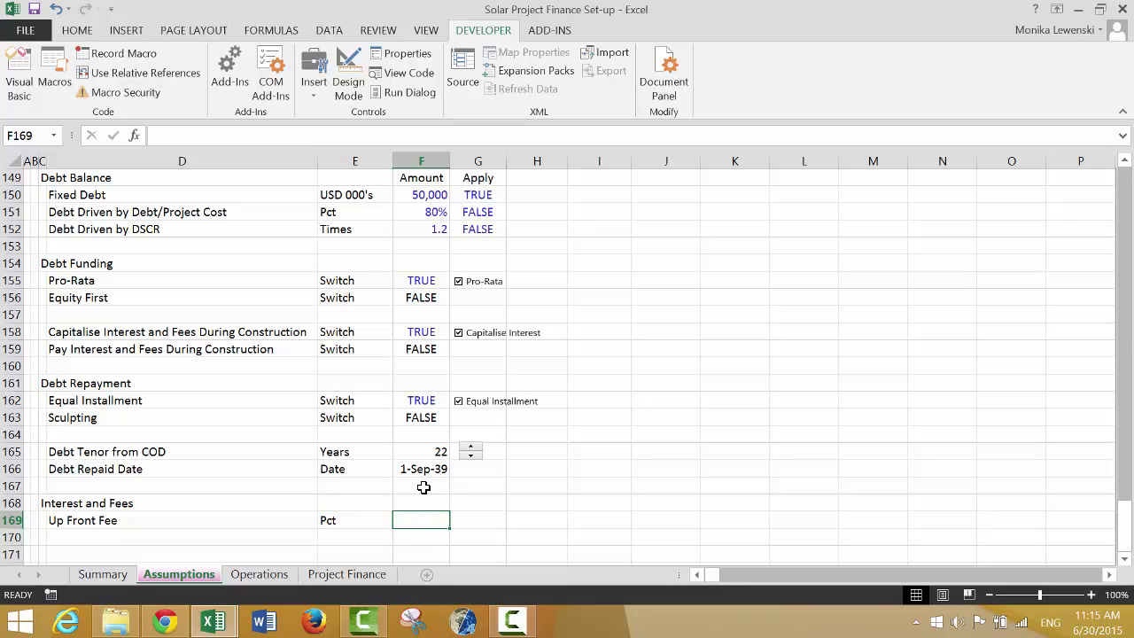
{"action": "type", "text": "1%"}
{"action": "key", "text": "Return"}
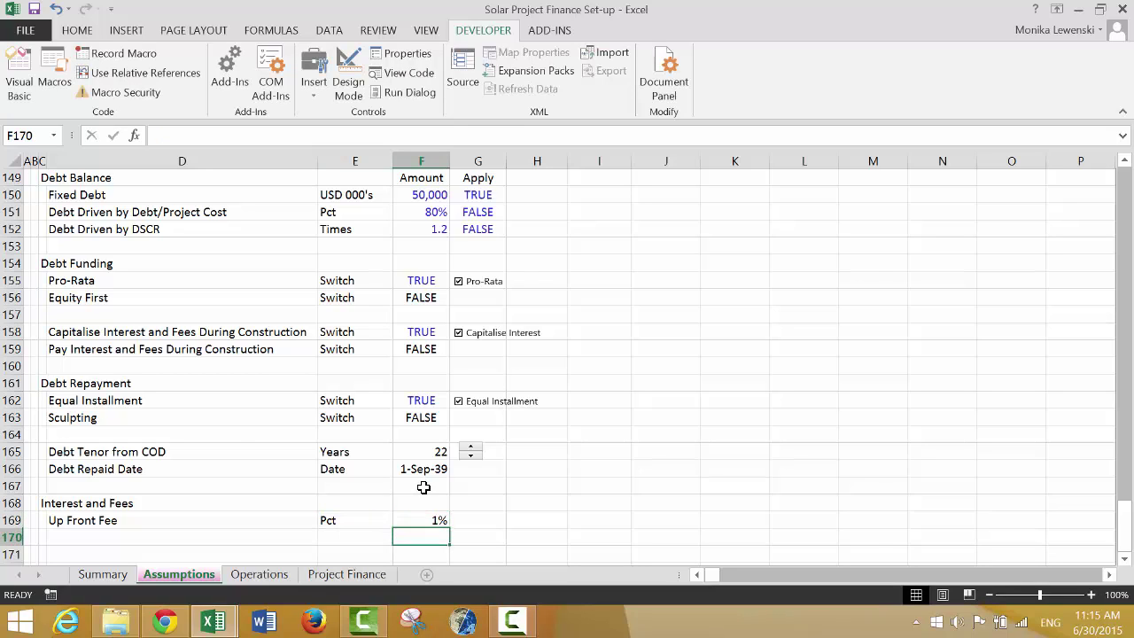
{"action": "key", "text": "Up"}
{"action": "key", "text": "ctrl+shift+p"}
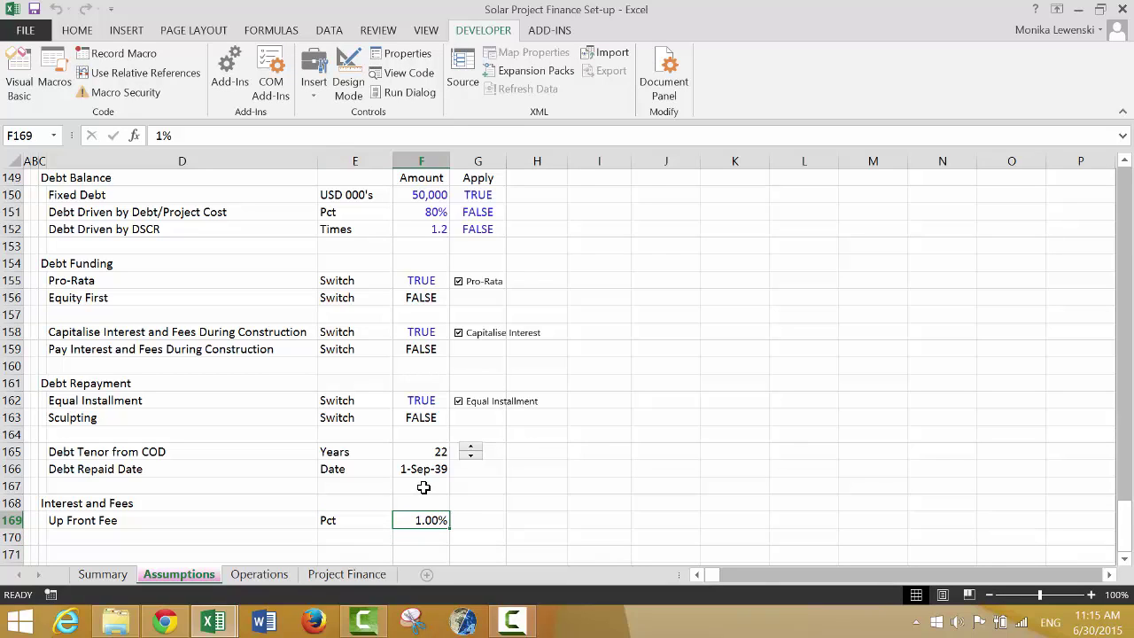
Enter the label Commitment Fee in D170, under Up Front Fee
{"action": "key", "text": "Right"}
{"action": "key", "text": "Left"}
{"action": "key", "text": "Left"}
{"action": "key", "text": "Left"}
{"action": "key", "text": "Left"}
{"action": "key", "text": "Down"}
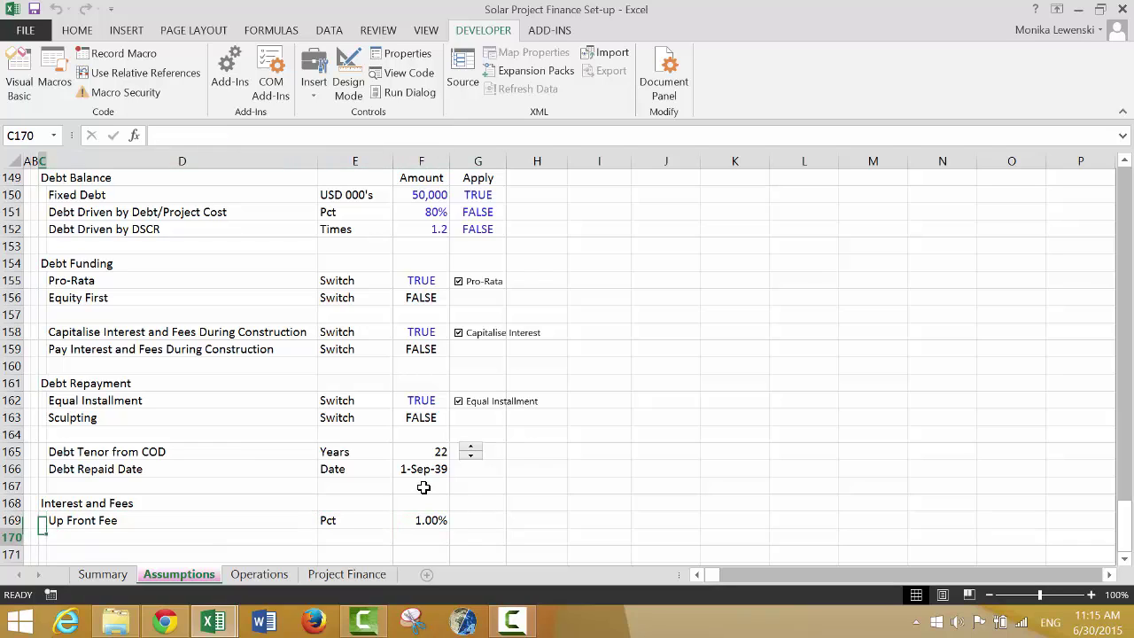
{"action": "key", "text": "Right"}
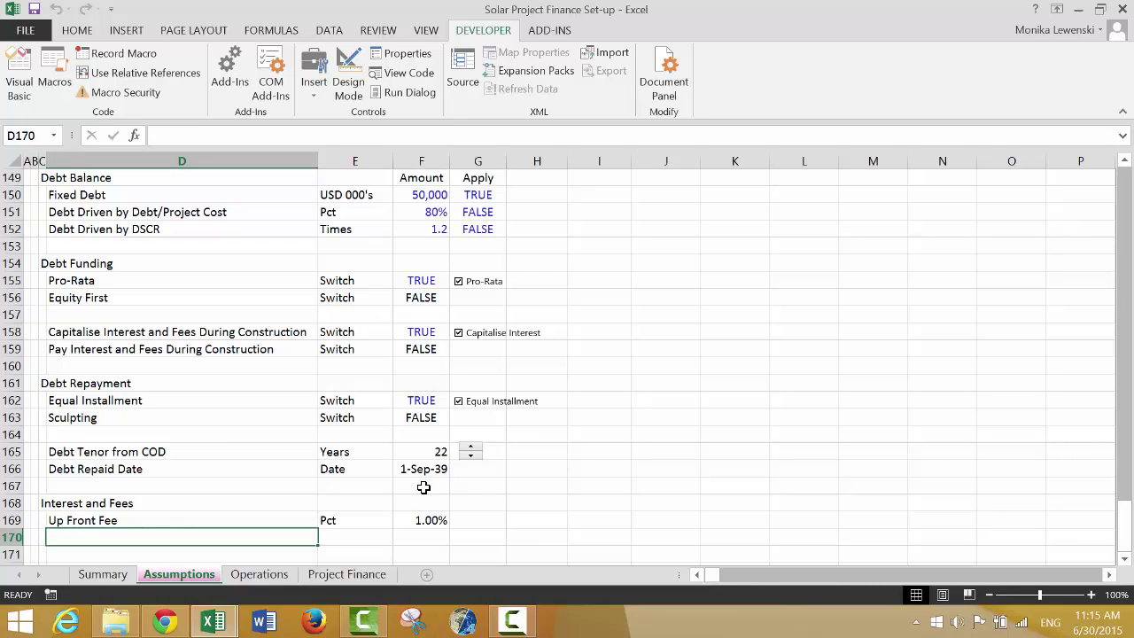
{"action": "type", "text": "Commitm"}
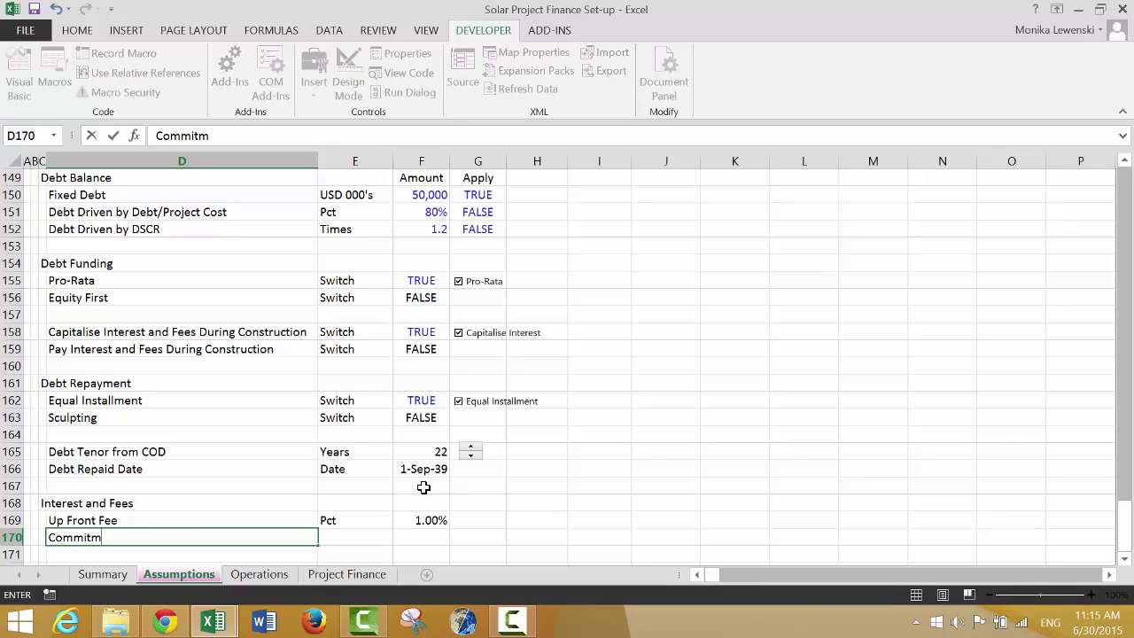
{"action": "type", "text": "ent Fee"}
{"action": "key", "text": "Return"}
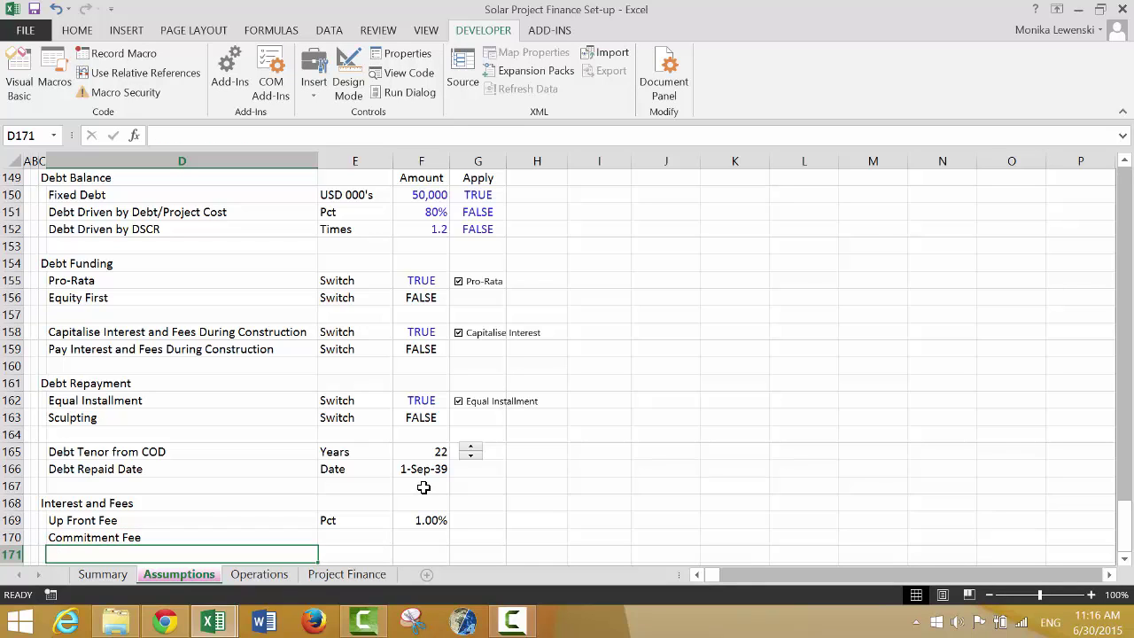
Give the Commitment Fee line the unit Annual Pct and the value 1.5%
{"action": "key", "text": "Up"}
{"action": "key", "text": "Right"}
{"action": "type", "text": "Pct"}
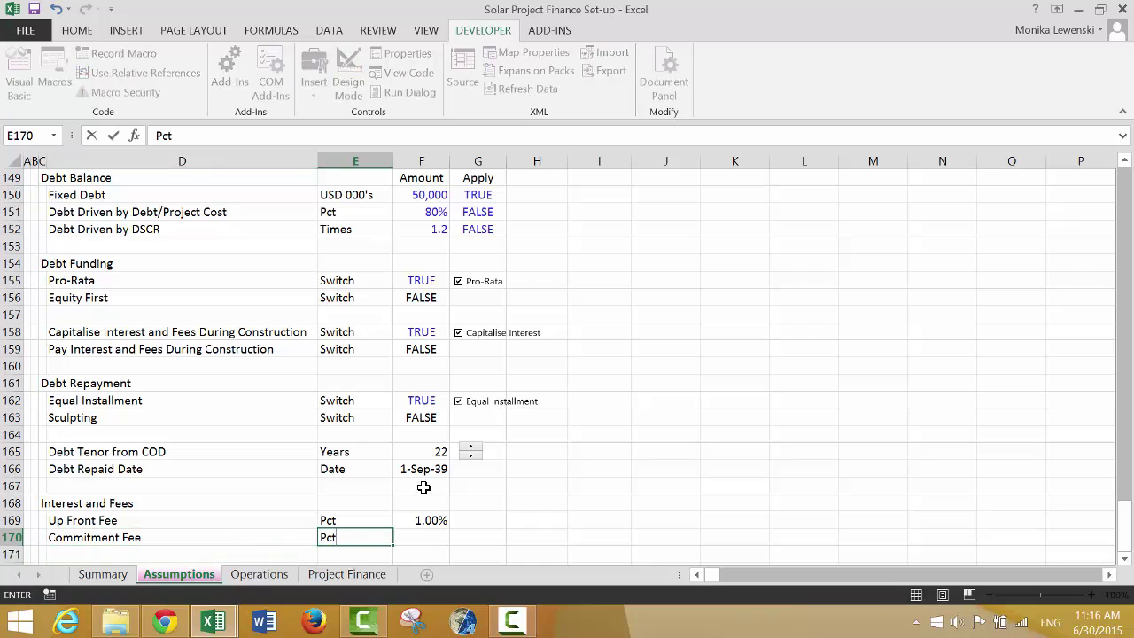
{"action": "key", "text": "BackSpace"}
{"action": "key", "text": "BackSpace"}
{"action": "key", "text": "BackSpace"}
{"action": "type", "text": "Annual Pct"}
{"action": "key", "text": "Return"}
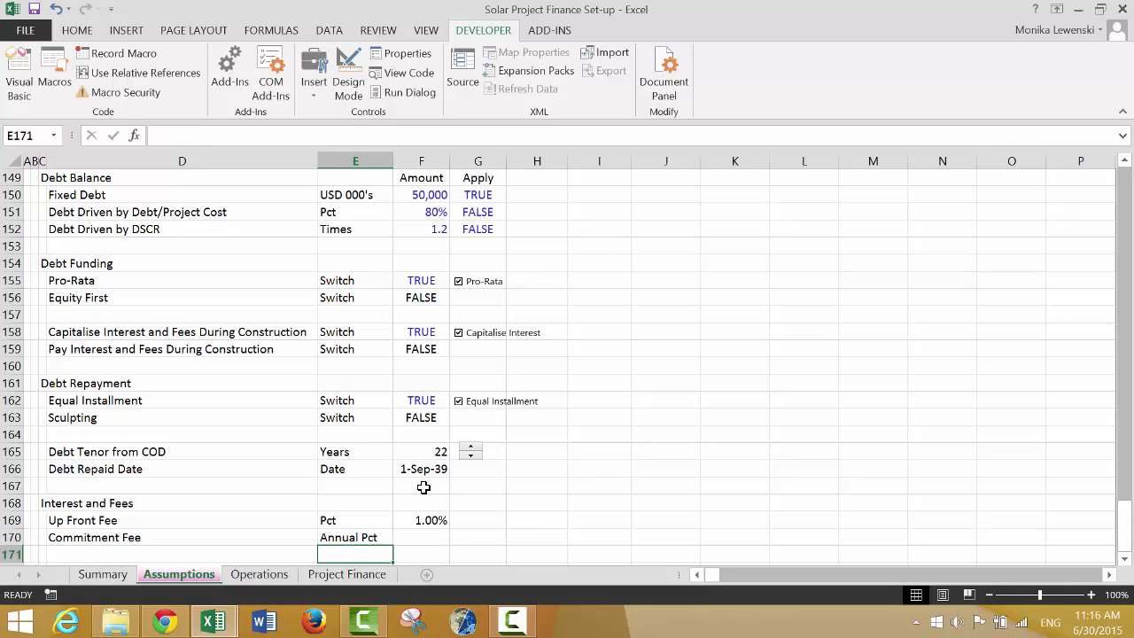
{"action": "key", "text": "Up"}
{"action": "key", "text": "Right"}
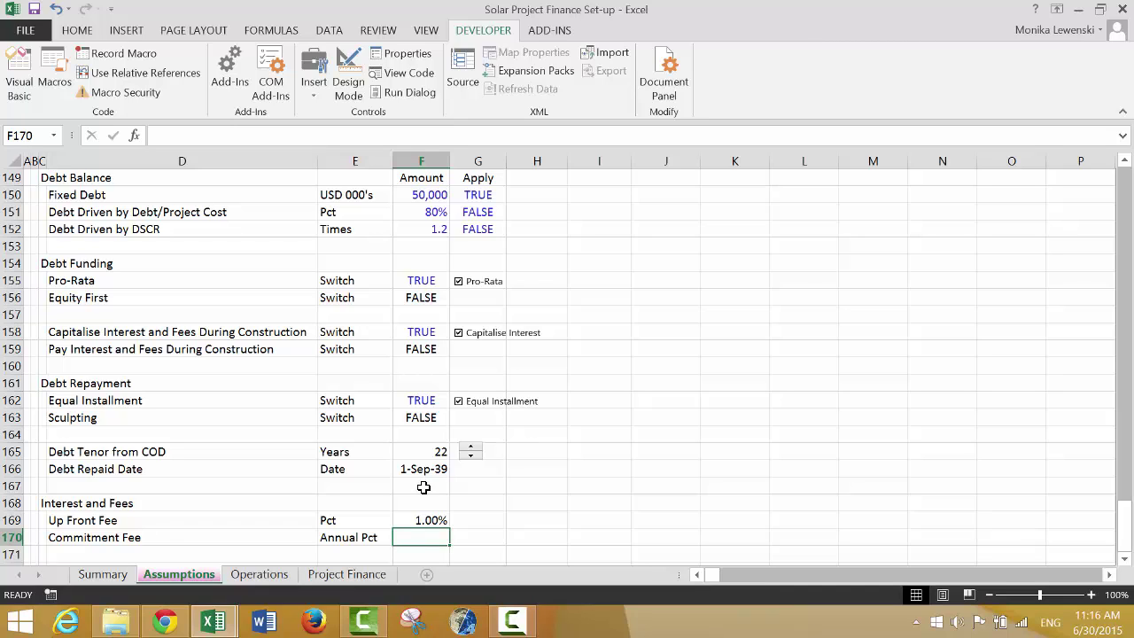
{"action": "type", "text": "1.5%"}
{"action": "key", "text": "Return"}
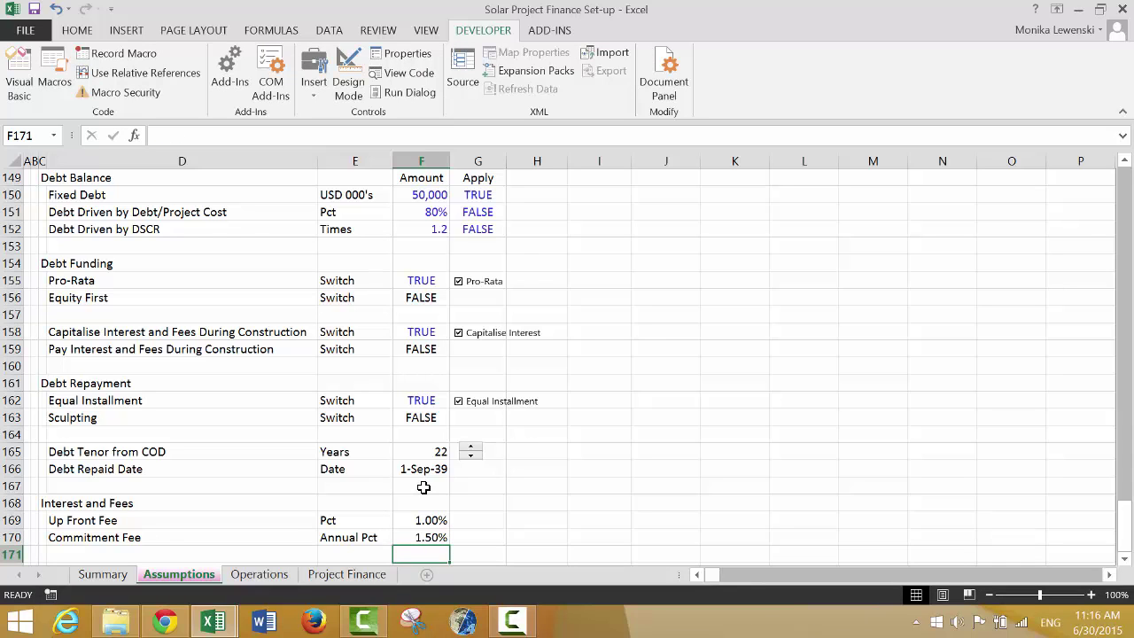
Enter the label Hedging Percent in D172, leaving a blank row below the commitment fee
{"action": "key", "text": "Down"}
{"action": "key", "text": "Down"}
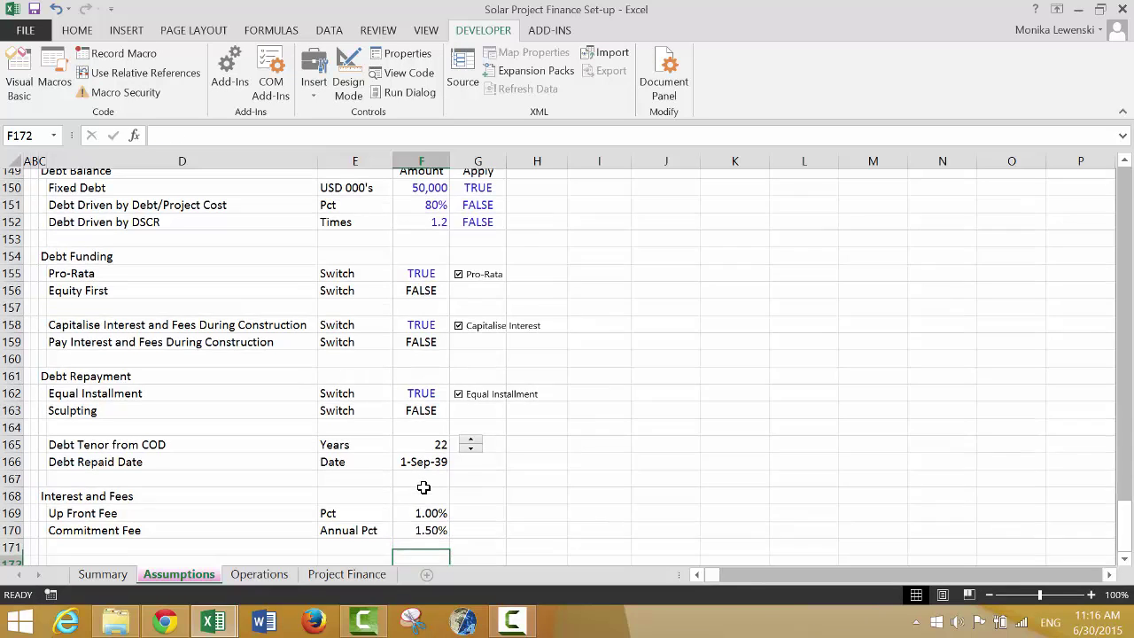
{"action": "key", "text": "Up"}
{"action": "key", "text": "Left"}
{"action": "key", "text": "Left"}
{"action": "key", "text": "Left"}
{"action": "key", "text": "Right"}
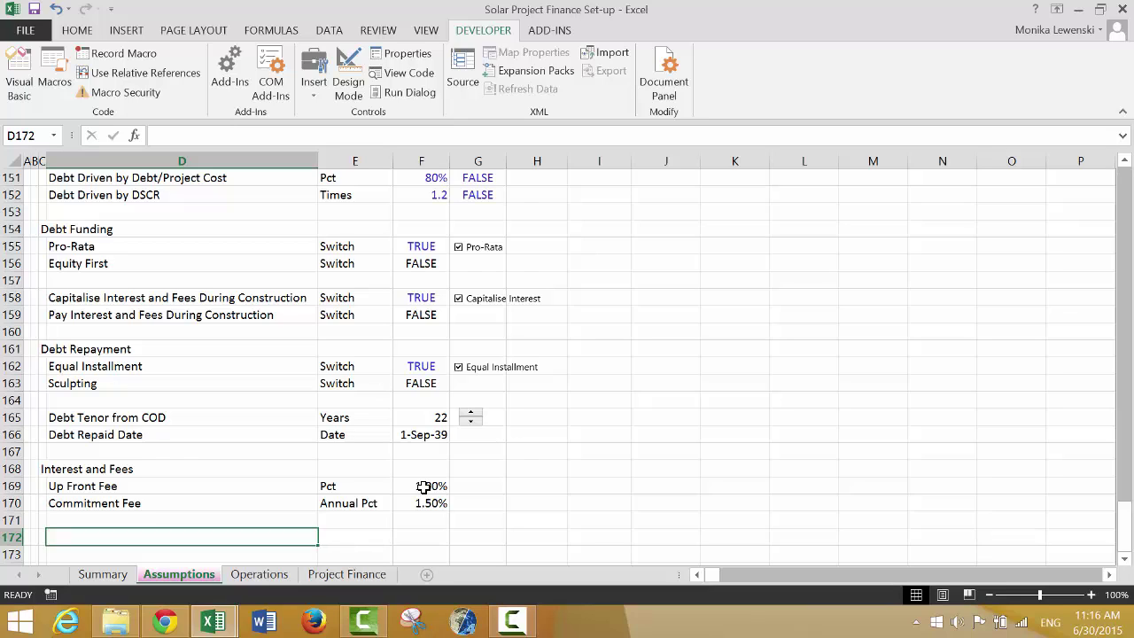
{"action": "type", "text": "Hed"}
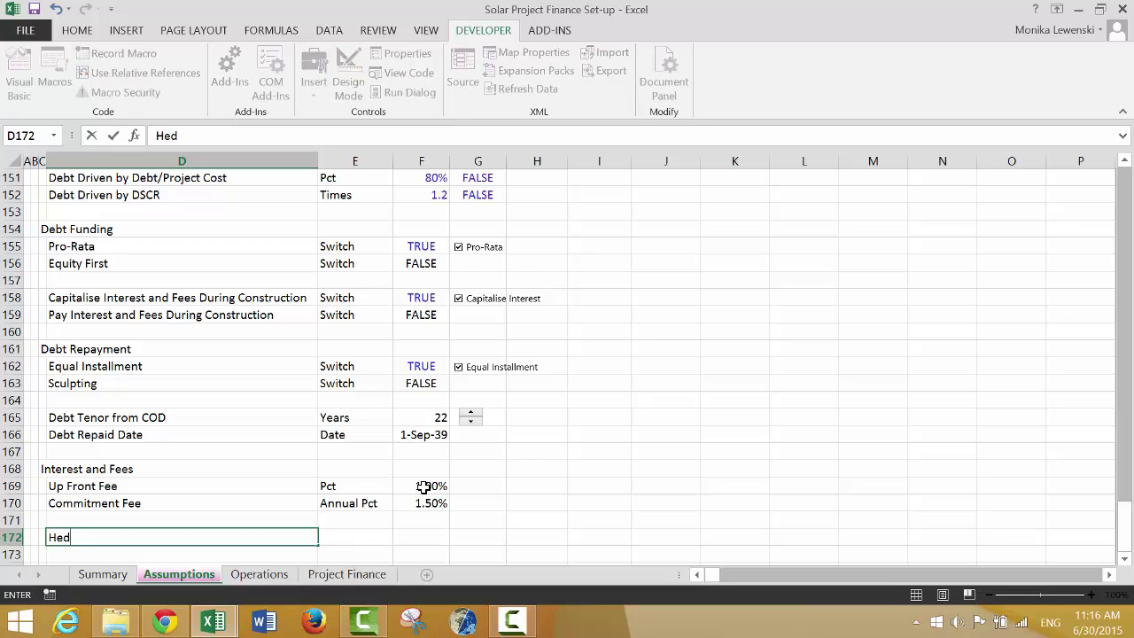
{"action": "type", "text": "ging Percent"}
{"action": "key", "text": "Return"}
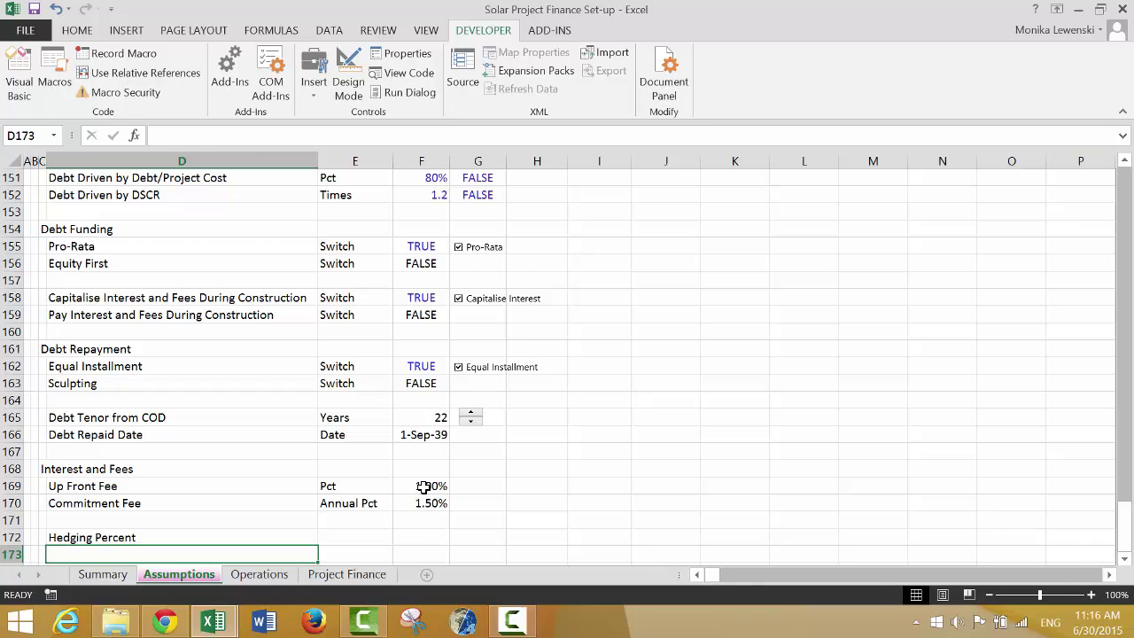
Enter the unit Year in E172 and the value 0 in F172 for Hedging Percent
{"action": "key", "text": "Up"}
{"action": "key", "text": "Right"}
{"action": "key", "text": "Right"}
{"action": "key", "text": "Right"}
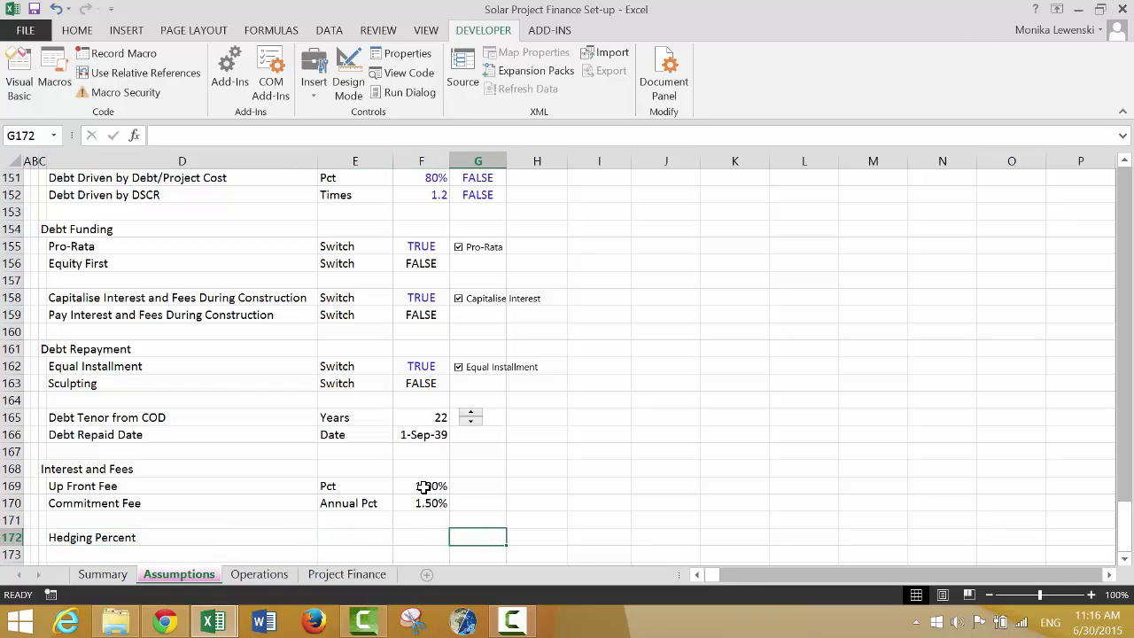
{"action": "key", "text": "Left"}
{"action": "key", "text": "Right"}
{"action": "key", "text": "Left"}
{"action": "key", "text": "Left"}
{"action": "key", "text": "Right"}
{"action": "key", "text": "Right"}
{"action": "key", "text": "Left"}
{"action": "key", "text": "Right"}
{"action": "key", "text": "Left"}
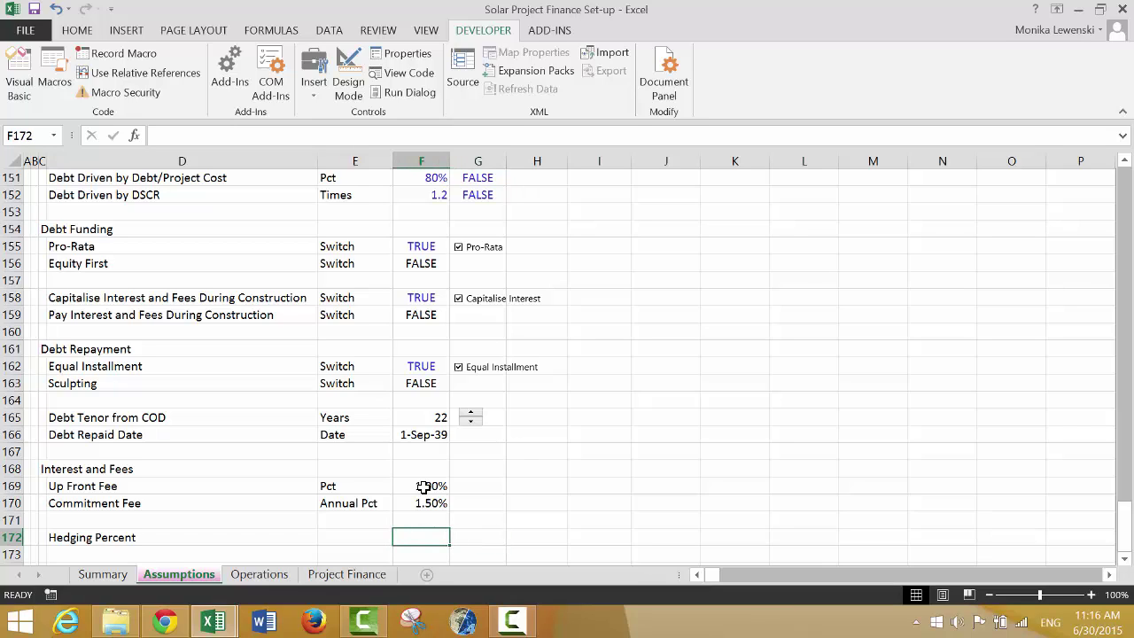
{"action": "key", "text": "Left"}
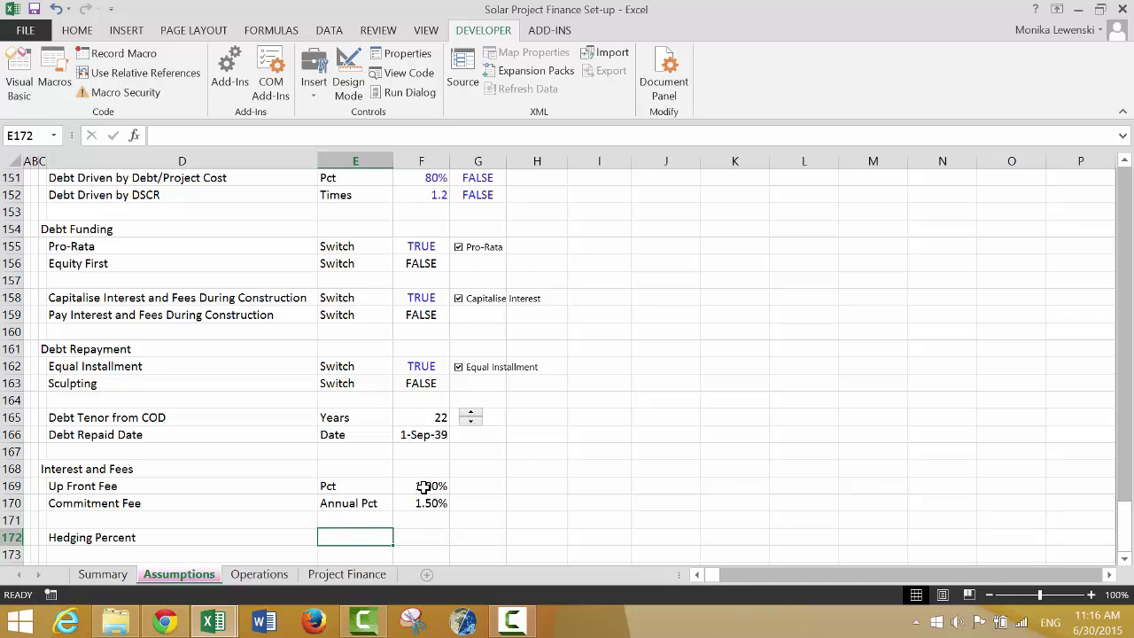
{"action": "type", "text": "Year"}
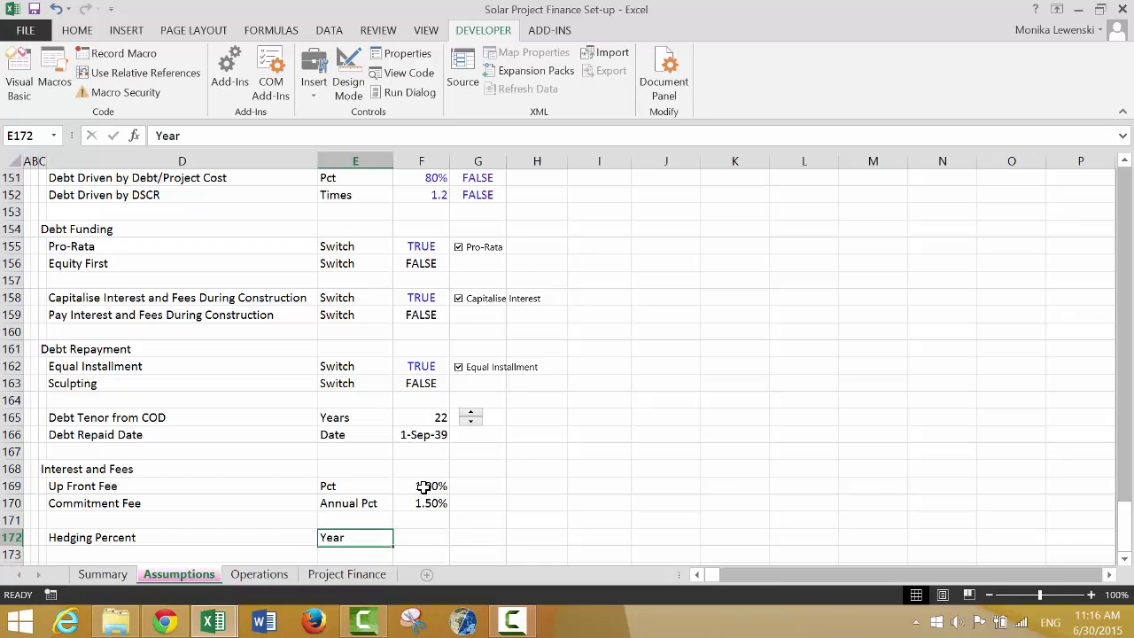
{"action": "key", "text": "Right"}
{"action": "type", "text": "0"}
{"action": "key", "text": "Return"}
{"action": "key", "text": "Up"}
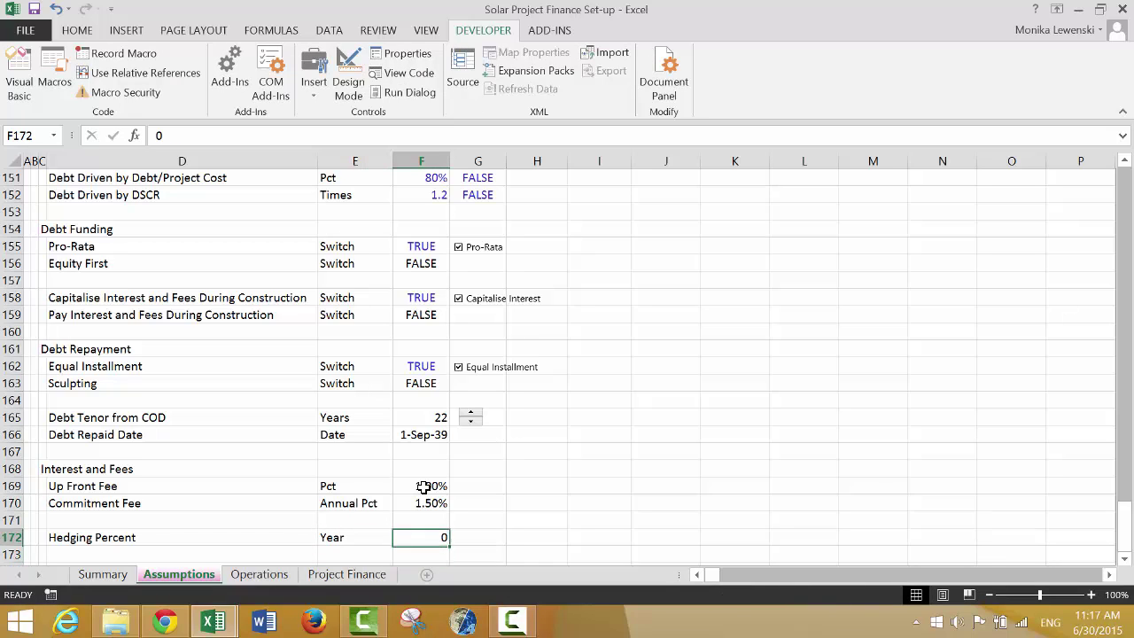
Enter the label Percent in D173, directly below Hedging Percent
{"action": "key", "text": "Right"}
{"action": "key", "text": "Down"}
{"action": "key", "text": "Left"}
{"action": "key", "text": "Left"}
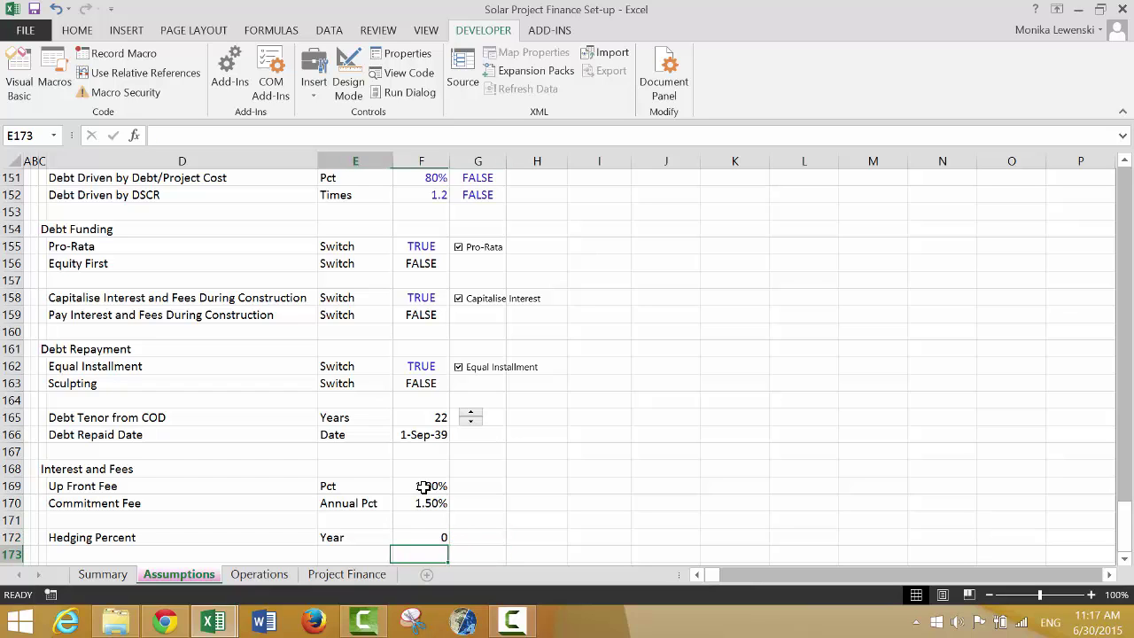
{"action": "key", "text": "Left"}
{"action": "key", "text": "Left"}
{"action": "key", "text": "Right"}
{"action": "type", "text": "Percent"}
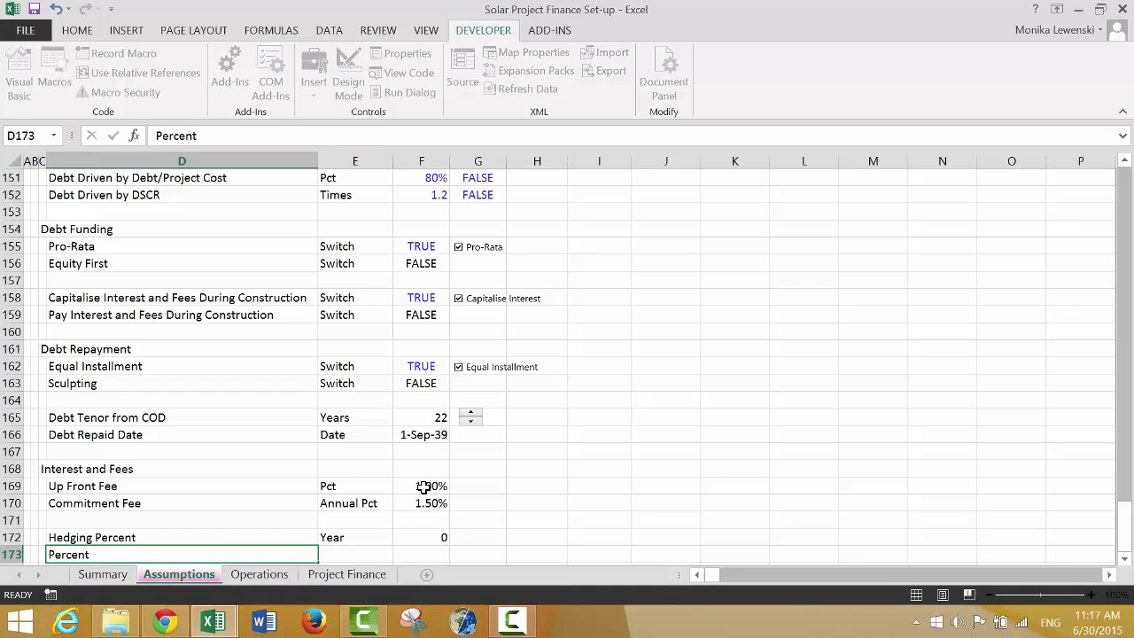
{"action": "key", "text": "Return"}
{"action": "key", "text": "Up"}
{"action": "key", "text": "Right"}
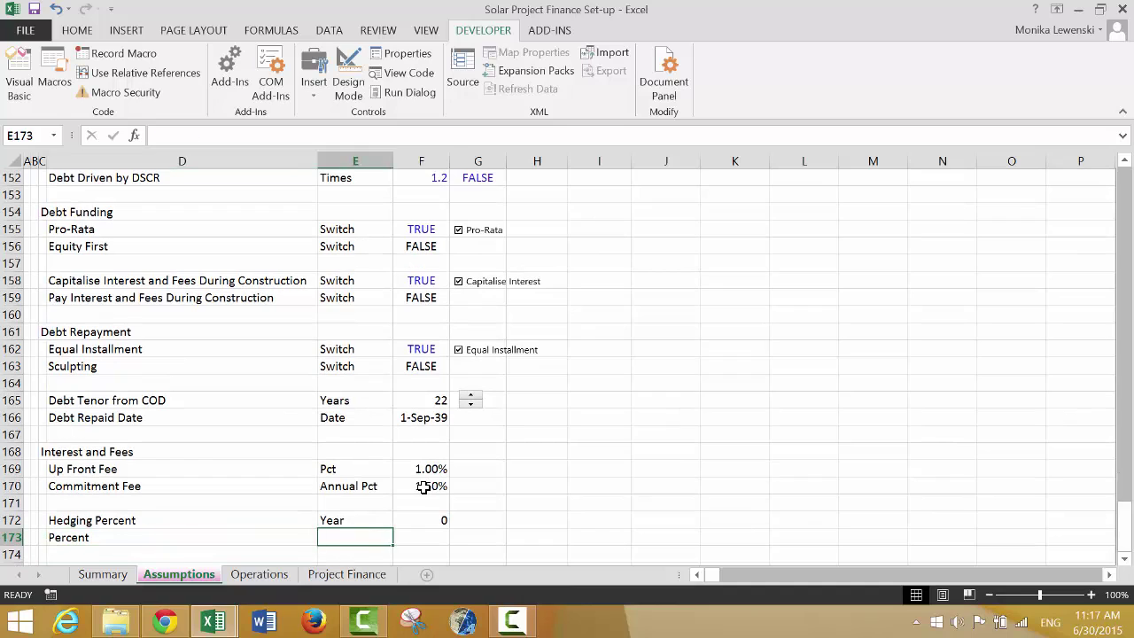
Enter 70% in F173 as the hedging percent for year 0
{"action": "key", "text": "Right"}
{"action": "type", "text": "70%"}
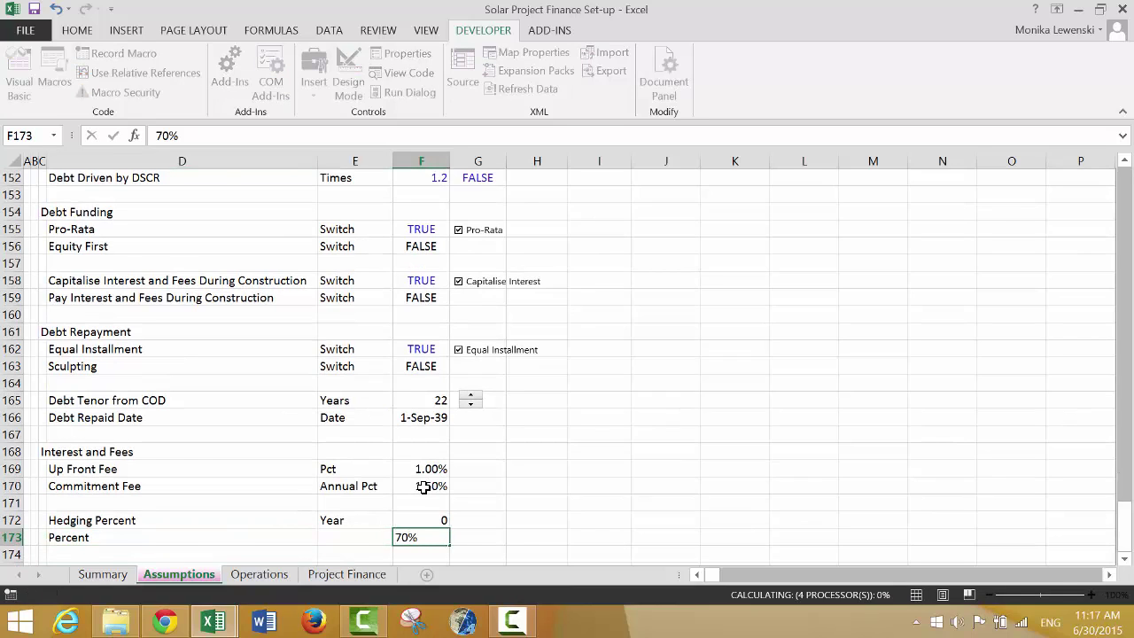
{"action": "key", "text": "Return"}
Add year 5 in G172 with a hedging percent of 60% below it in G173
{"action": "key", "text": "Up"}
{"action": "key", "text": "Up"}
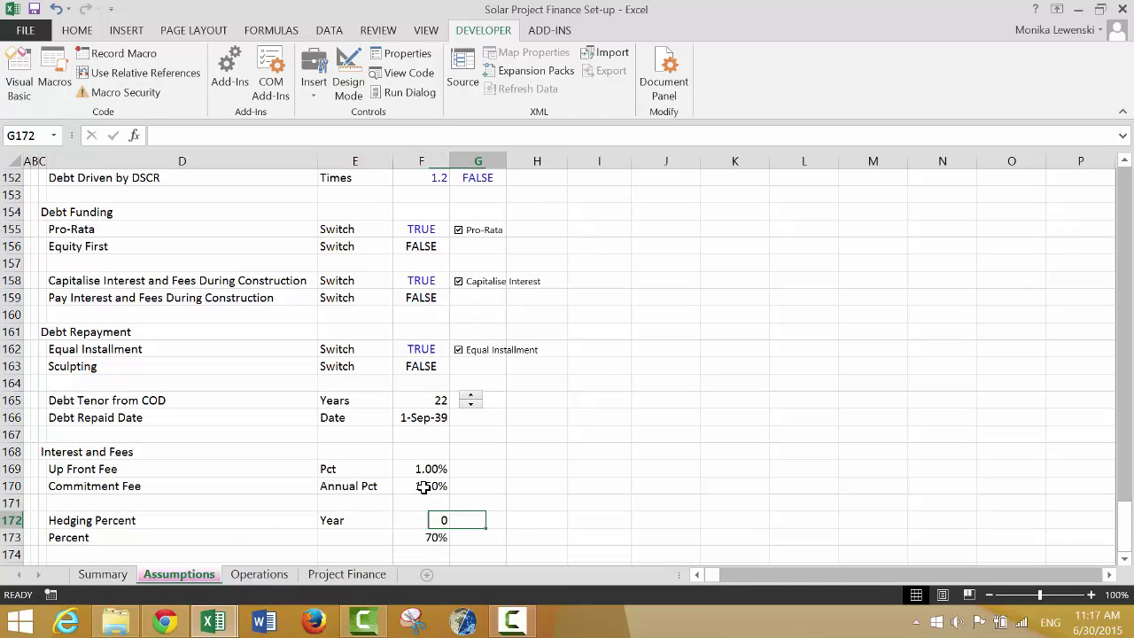
{"action": "key", "text": "Right"}
{"action": "key", "text": "Right"}
{"action": "key", "text": "Left"}
{"action": "key", "text": "Left"}
{"action": "key", "text": "Right"}
{"action": "type", "text": "5"}
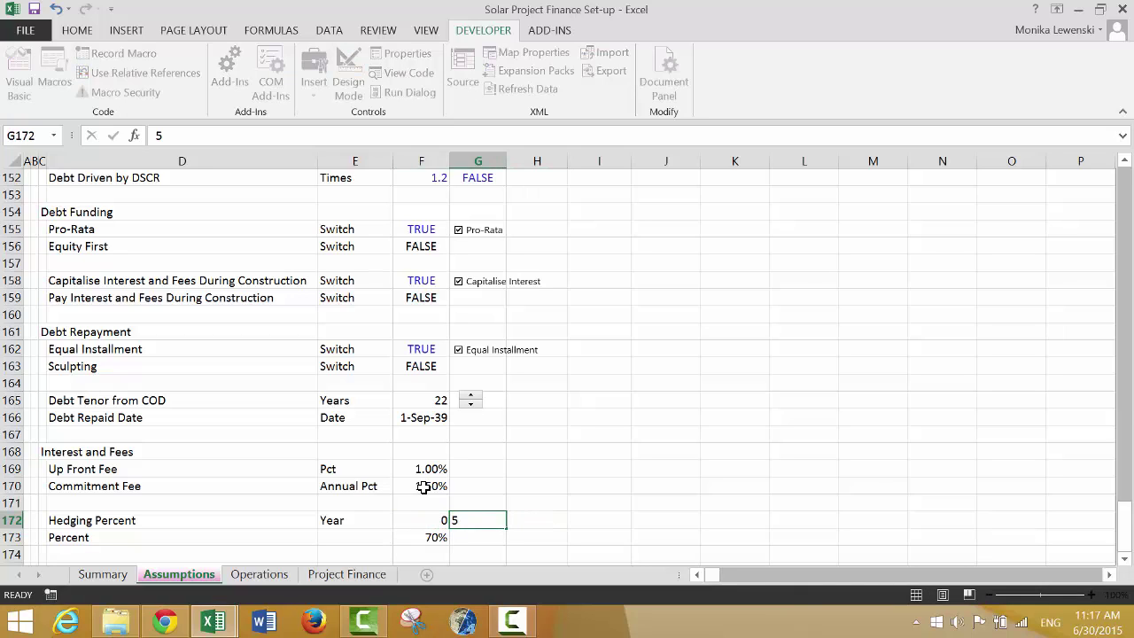
{"action": "key", "text": "Return"}
{"action": "type", "text": "60%"}
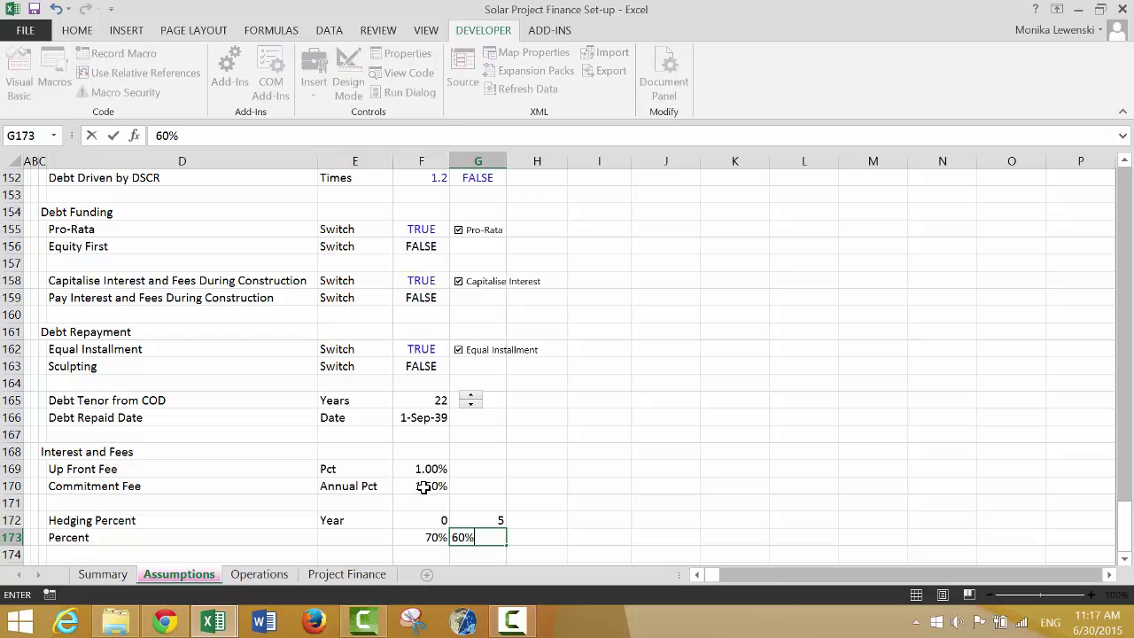
{"action": "key", "text": "Return"}
Add year 10 in H172 with a hedging percent of 50% below it in H173
{"action": "key", "text": "Up"}
{"action": "key", "text": "Right"}
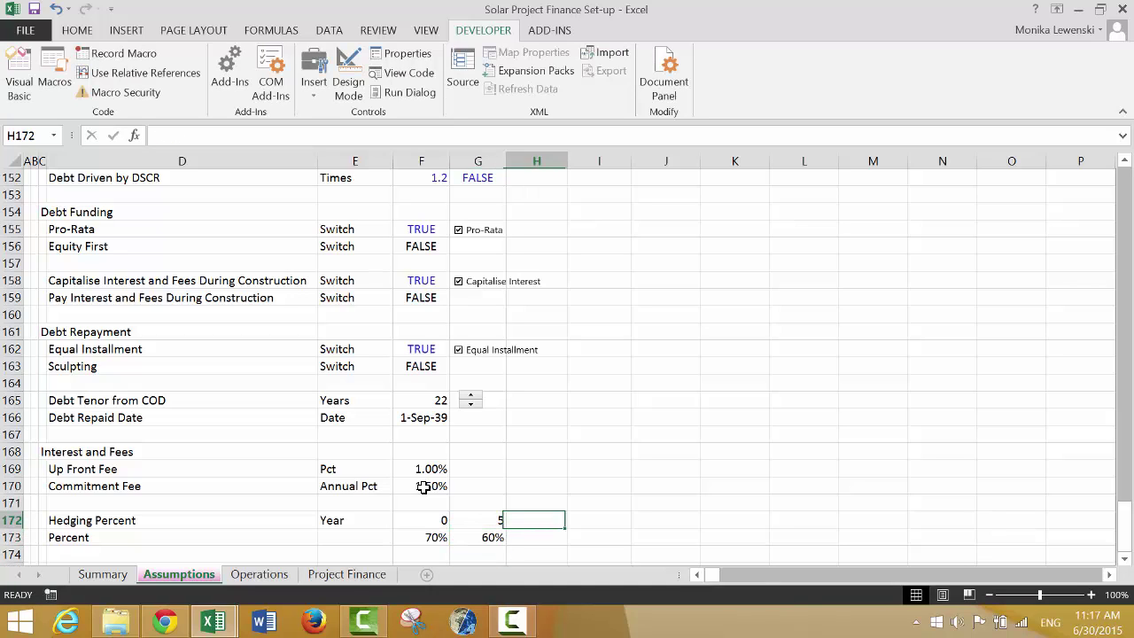
{"action": "type", "text": "10"}
{"action": "key", "text": "Return"}
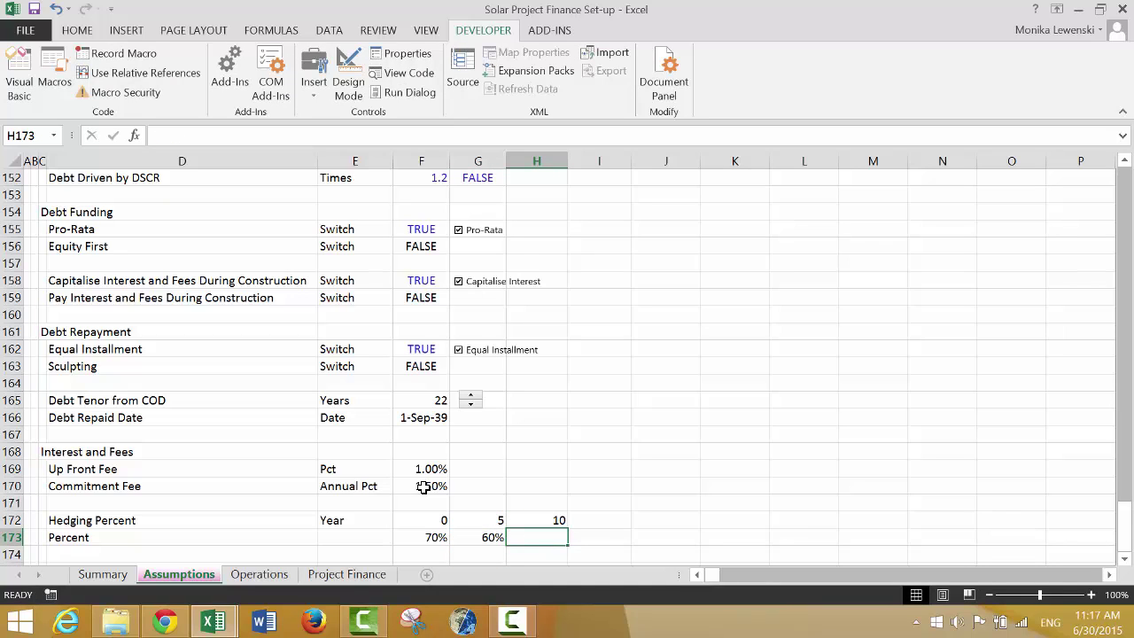
{"action": "type", "text": "50%"}
{"action": "key", "text": "Return"}
Add year 15 in I172 with a hedging percent of 40% below it in I173
{"action": "key", "text": "Up"}
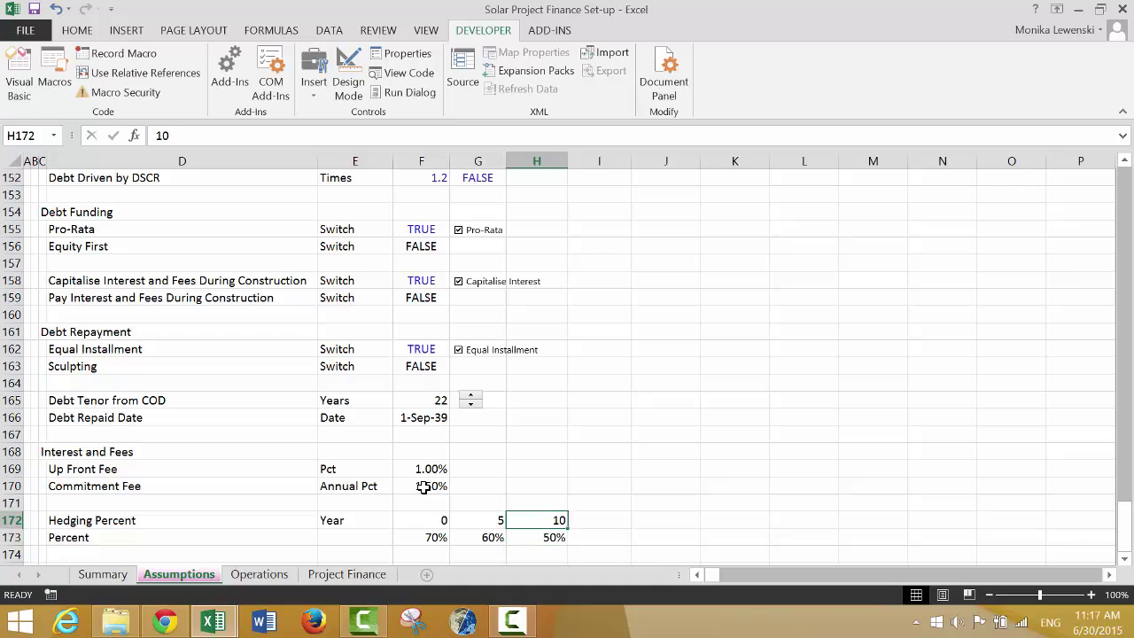
{"action": "key", "text": "Right"}
{"action": "type", "text": "15"}
{"action": "key", "text": "Return"}
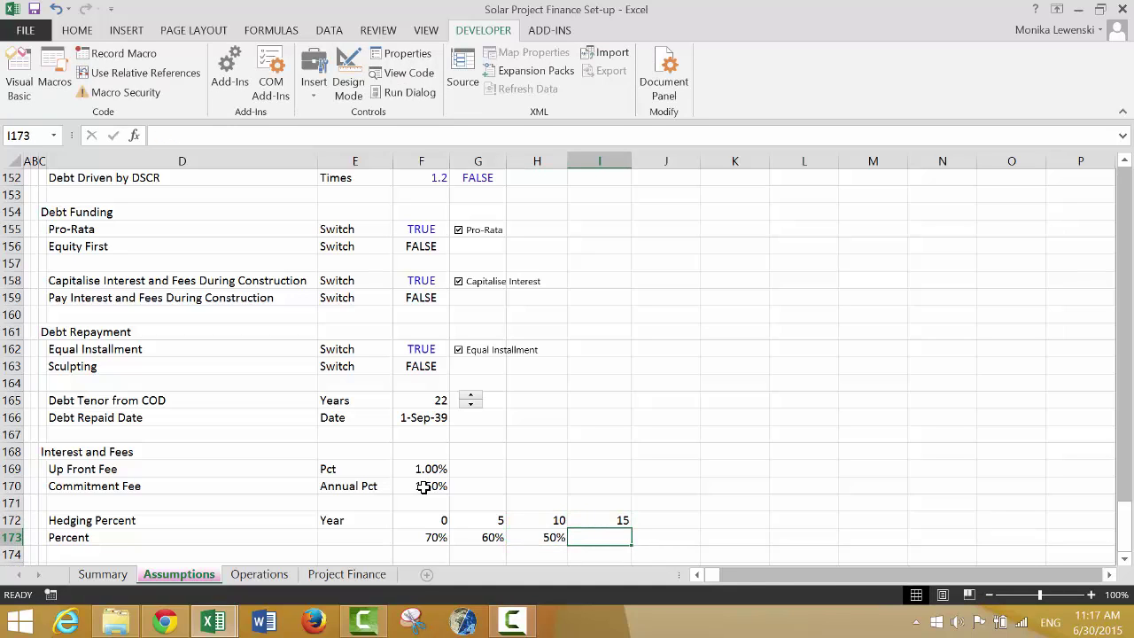
{"action": "type", "text": "40%"}
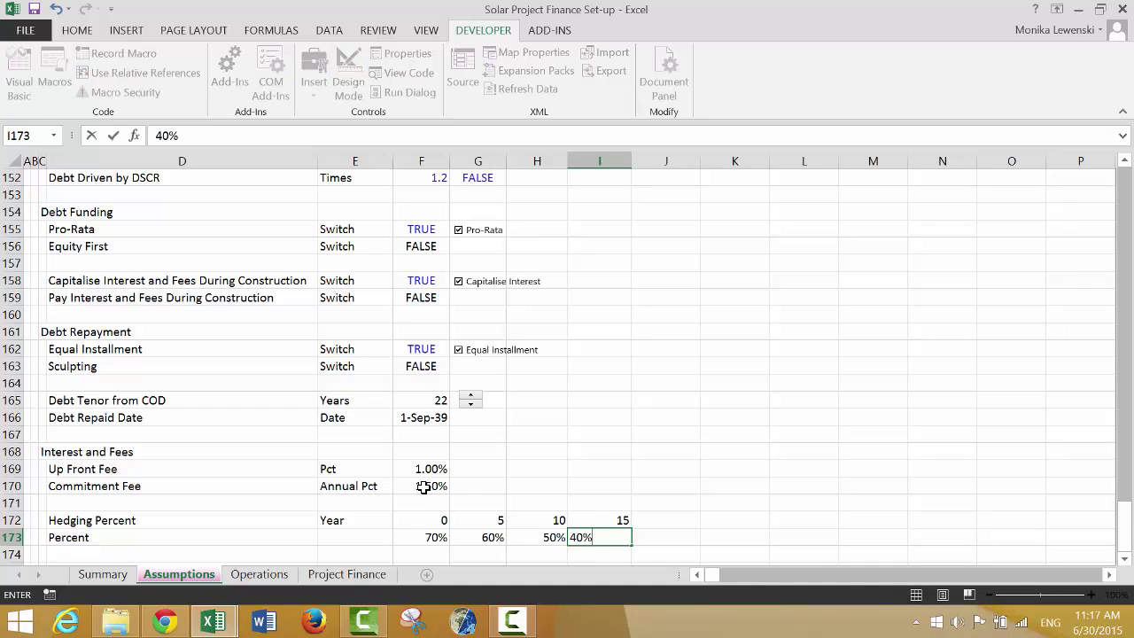
{"action": "key", "text": "Return"}
Shorten the label in D172 to Hedging
{"action": "key", "text": "Left"}
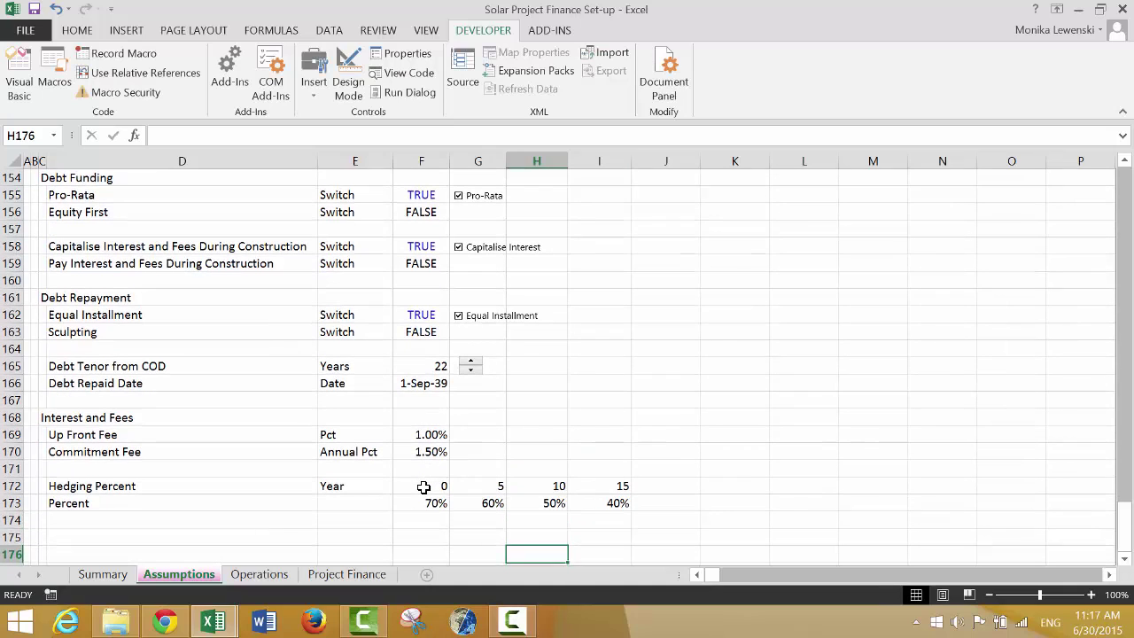
{"action": "key", "text": "Up"}
{"action": "key", "text": "Left"}
{"action": "key", "text": "Left"}
{"action": "key", "text": "Left"}
{"action": "key", "text": "Left"}
{"action": "key", "text": "Left"}
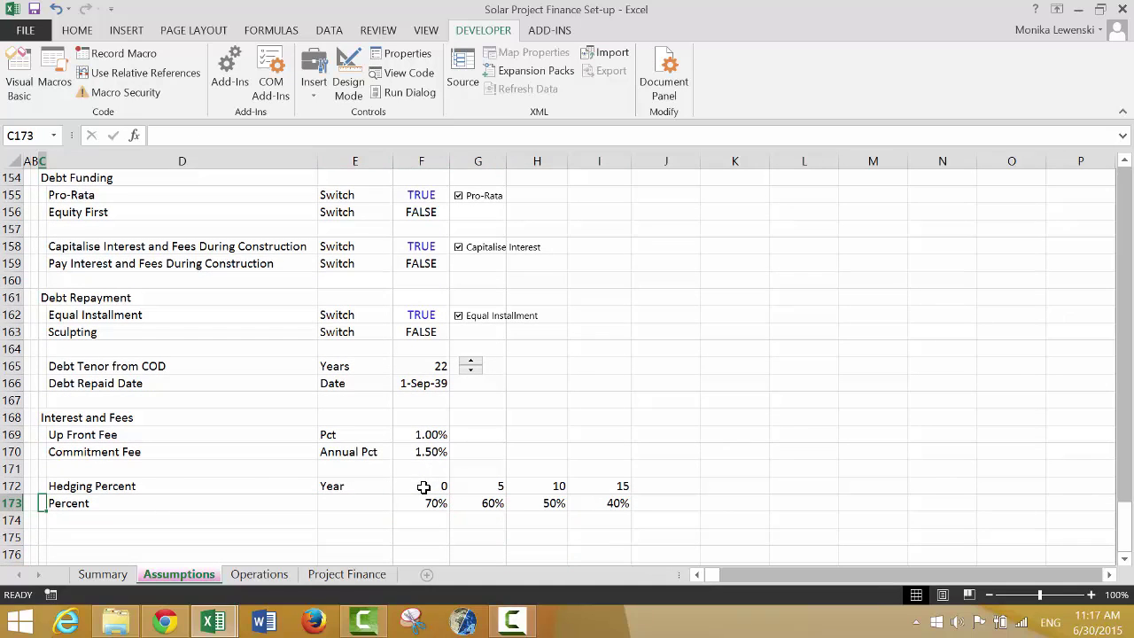
{"action": "key", "text": "Right"}
{"action": "key", "text": "Up"}
{"action": "type", "text": "Hedg"}
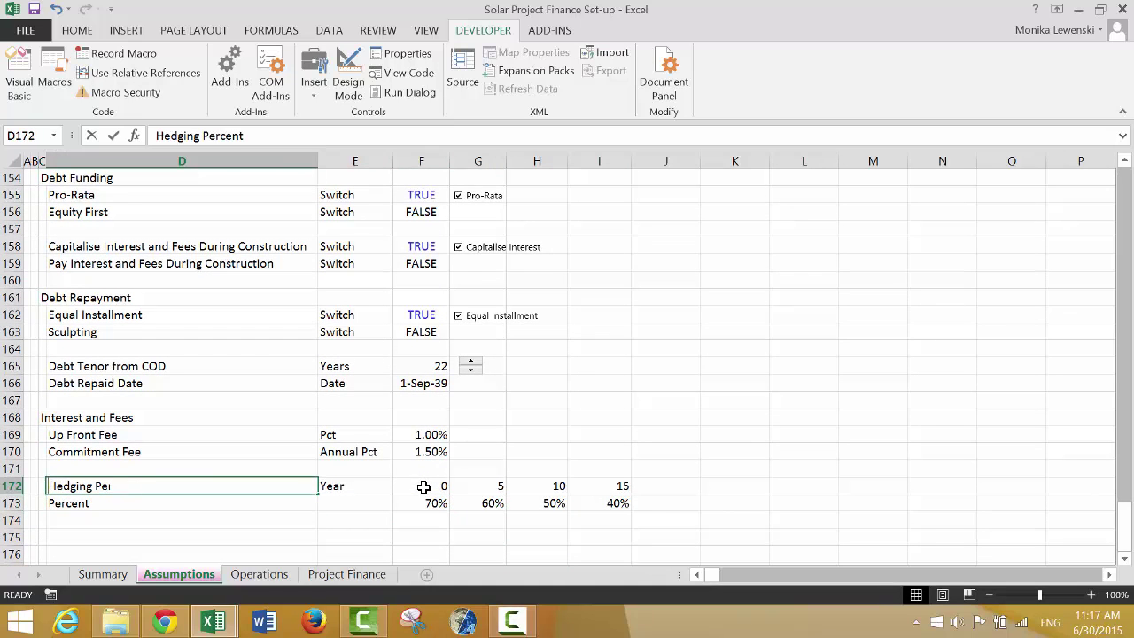
{"action": "key", "text": "BackSpace"}
{"action": "type", "text": "ging"}
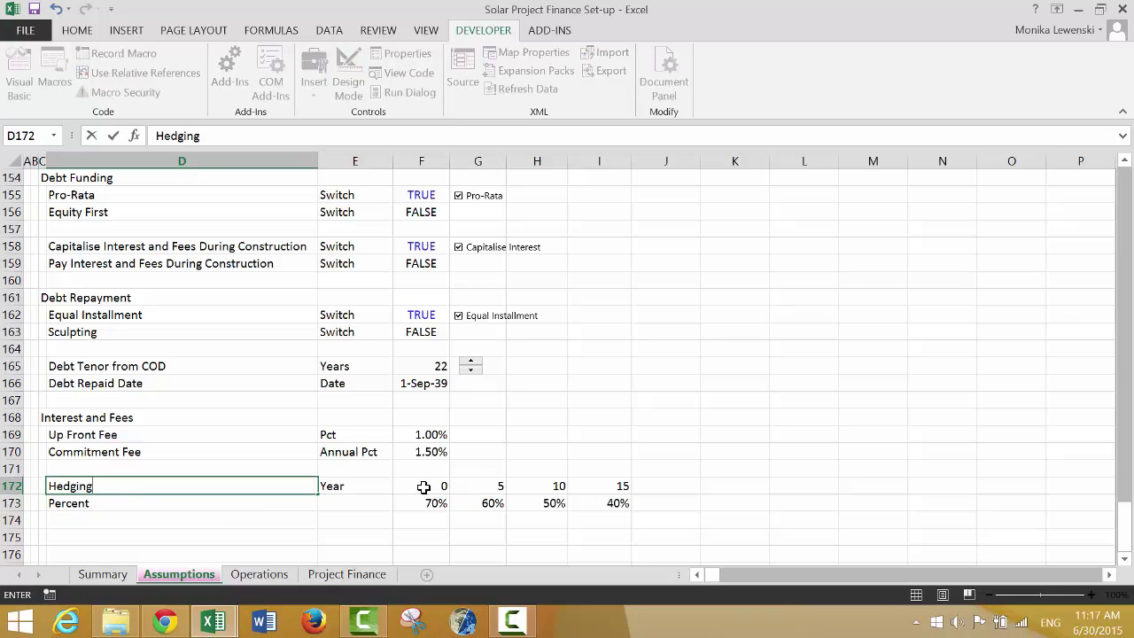
{"action": "key", "text": "Return"}
Enter the unit Percent in E173 for the hedging percent row
{"action": "key", "text": "Right"}
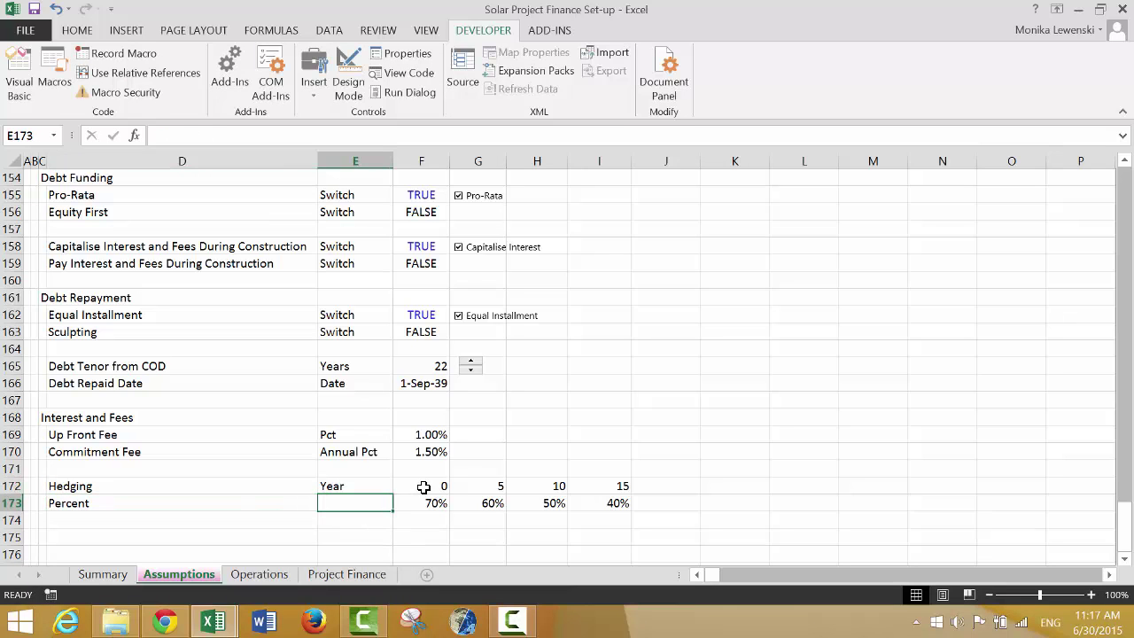
{"action": "type", "text": "Percent"}
{"action": "key", "text": "Return"}
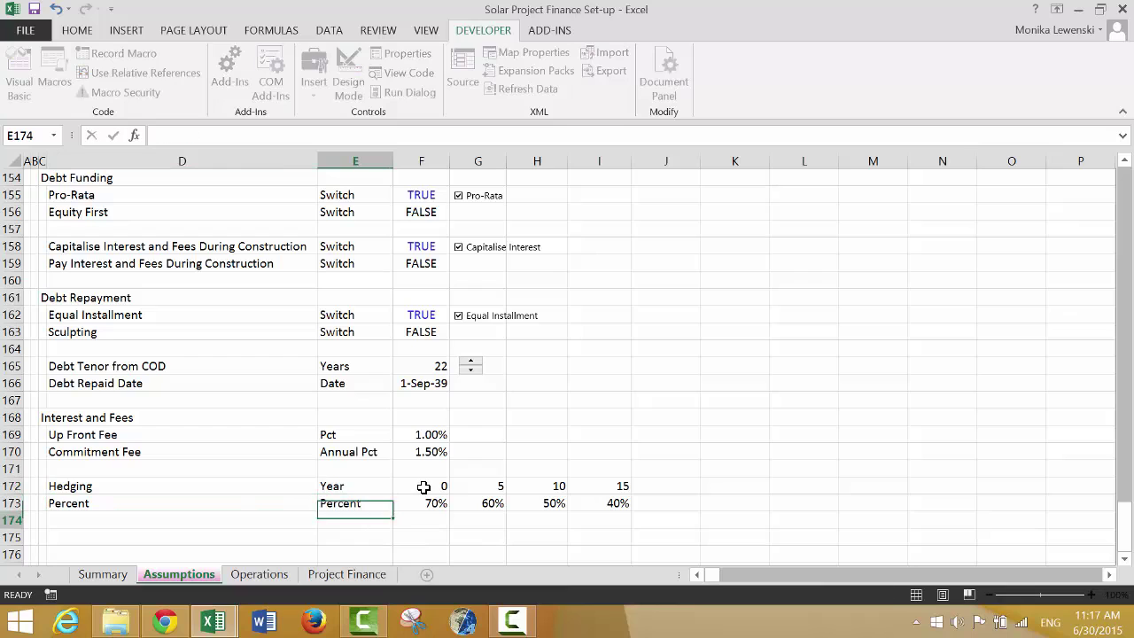
Enter the label Base Rate (LIBOR) in D175, leaving a blank row below the hedging schedule
{"action": "key", "text": "Down"}
{"action": "key", "text": "Left"}
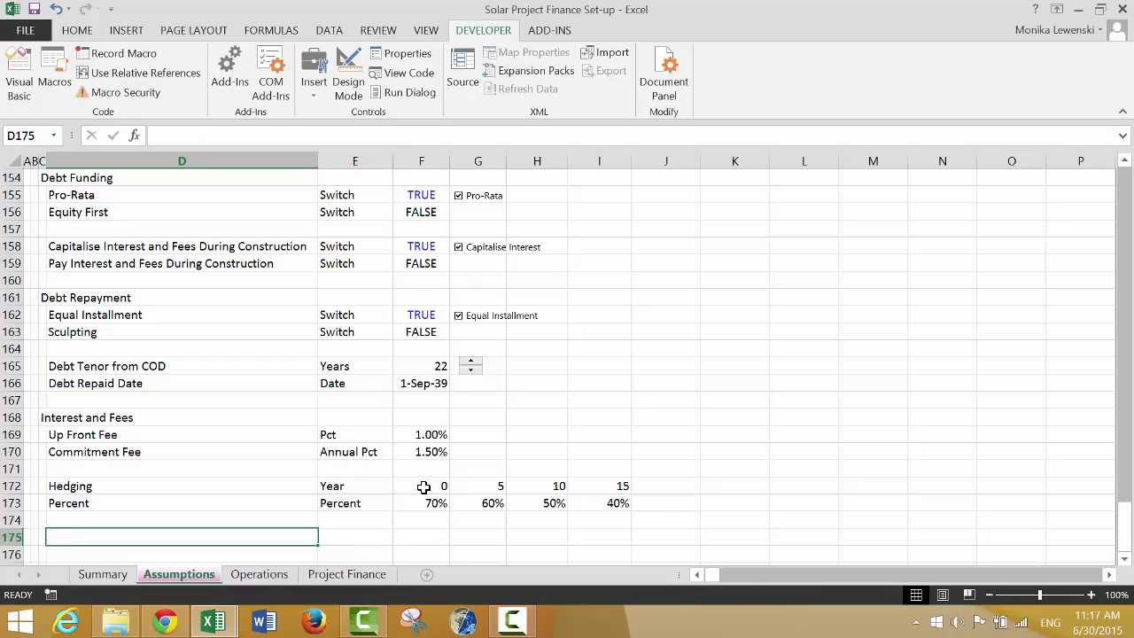
{"action": "type", "text": "Base Rate"}
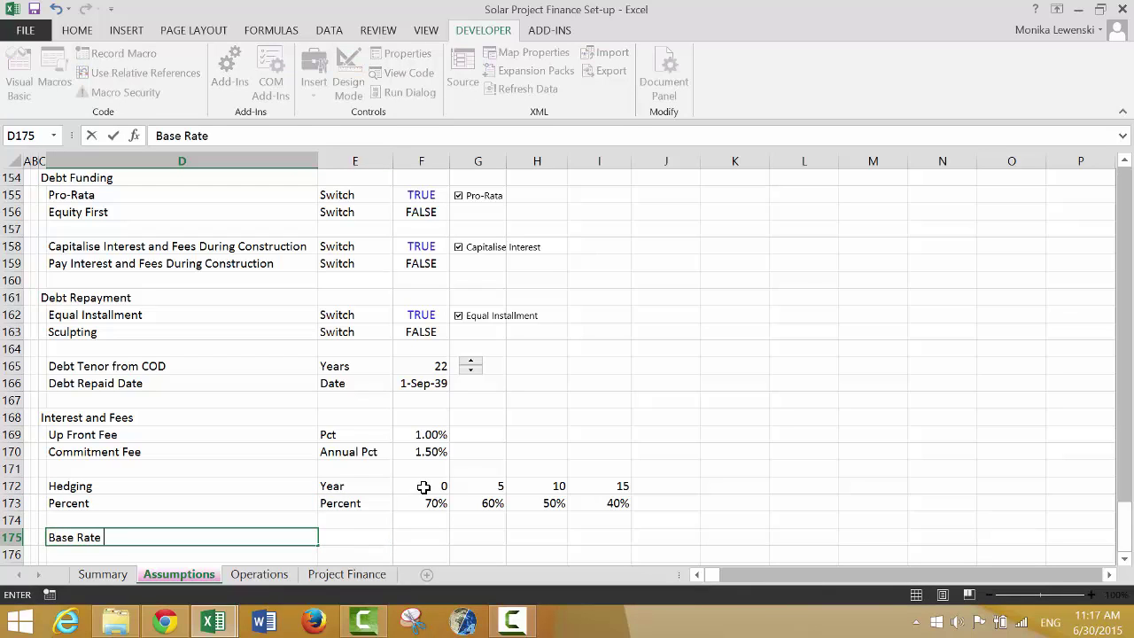
{"action": "type", "text": " (LIBOR)"}
{"action": "key", "text": "Return"}
Copy the hedging Year unit and year values from E172:I172 into the Base Rate (LIBOR) row starting at E175
{"action": "key", "text": "Up"}
{"action": "key", "text": "Up"}
{"action": "key", "text": "Up"}
{"action": "key", "text": "Up"}
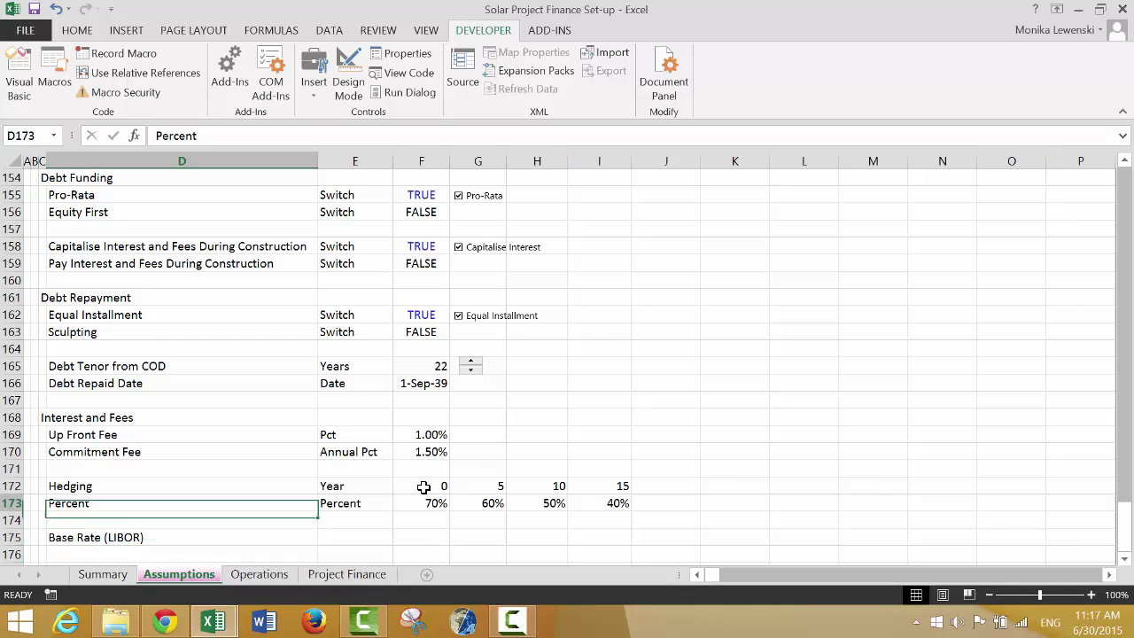
{"action": "key", "text": "Right"}
{"action": "key", "text": "ctrl+shift+Right"}
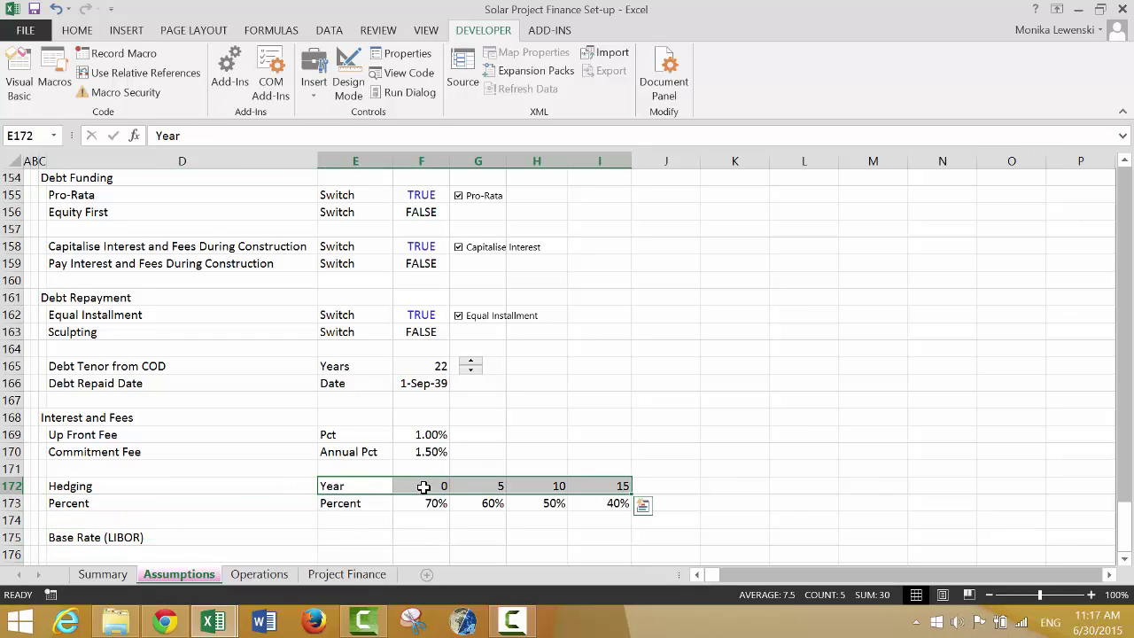
{"action": "key", "text": "ctrl+c"}
{"action": "key", "text": "Down"}
{"action": "key", "text": "Down"}
{"action": "key", "text": "Down"}
{"action": "key", "text": "ctrl+v"}
{"action": "key", "text": "Right"}
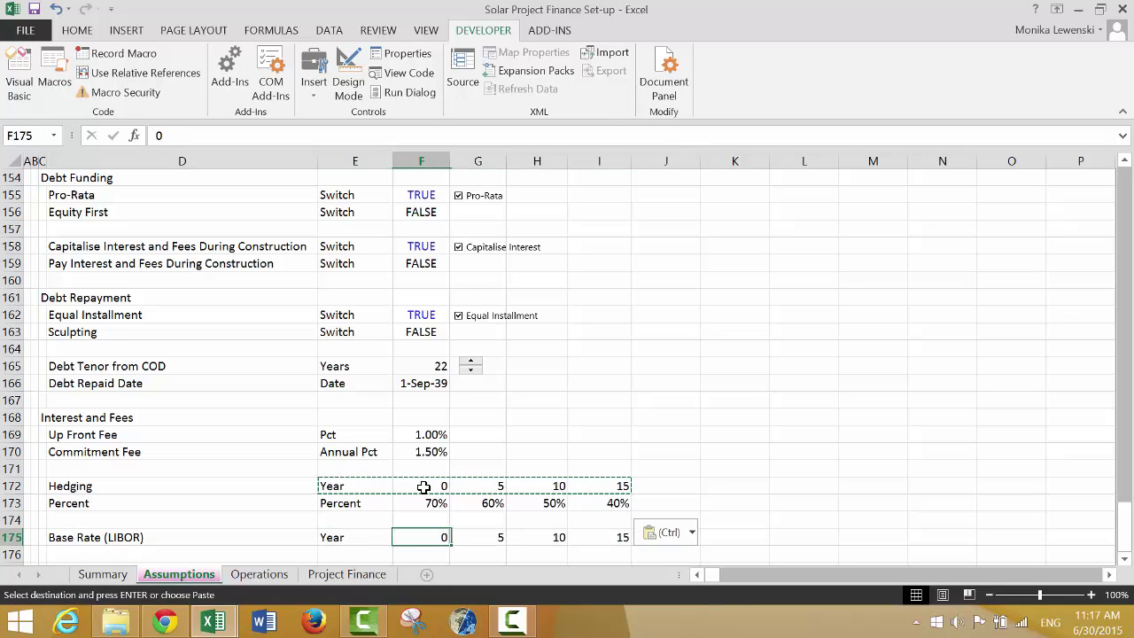
Set the base rate years in G175, H175 and I175 to 1, 3 and 5
{"action": "key", "text": "Right"}
{"action": "key", "text": "Right"}
{"action": "key", "text": "Left"}
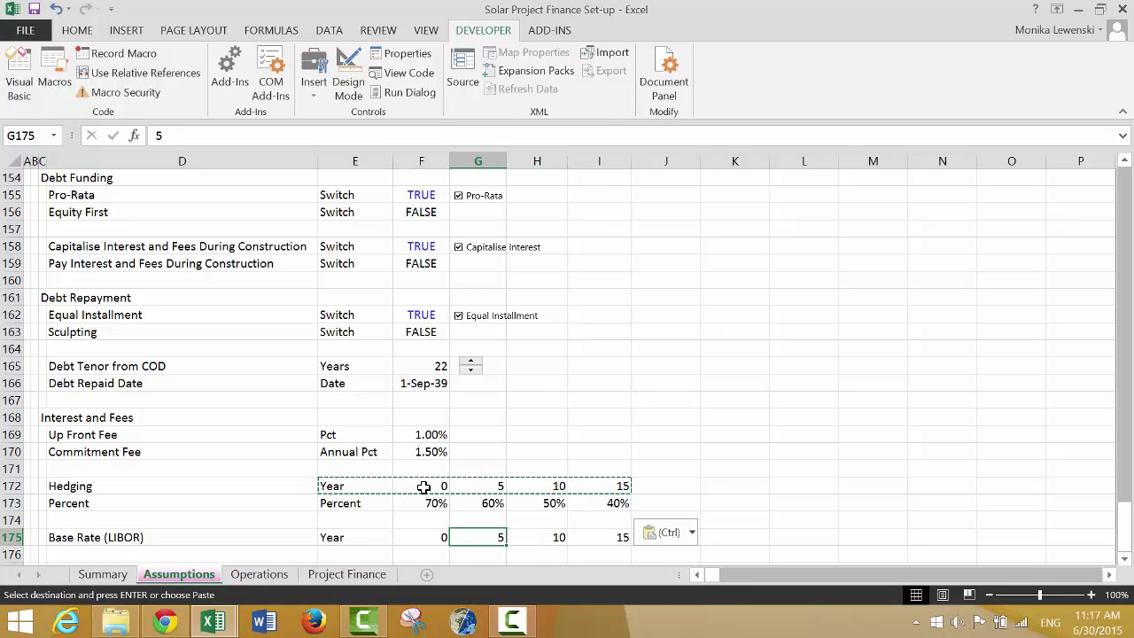
{"action": "type", "text": "1"}
{"action": "key", "text": "Right"}
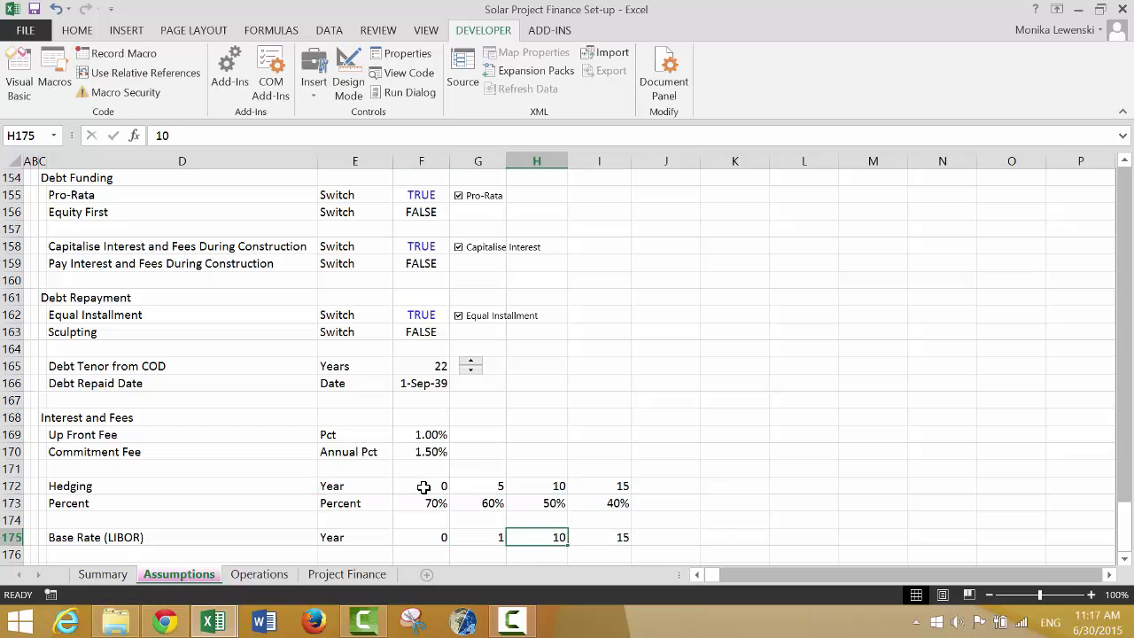
{"action": "type", "text": "3"}
{"action": "key", "text": "Right"}
{"action": "type", "text": "5"}
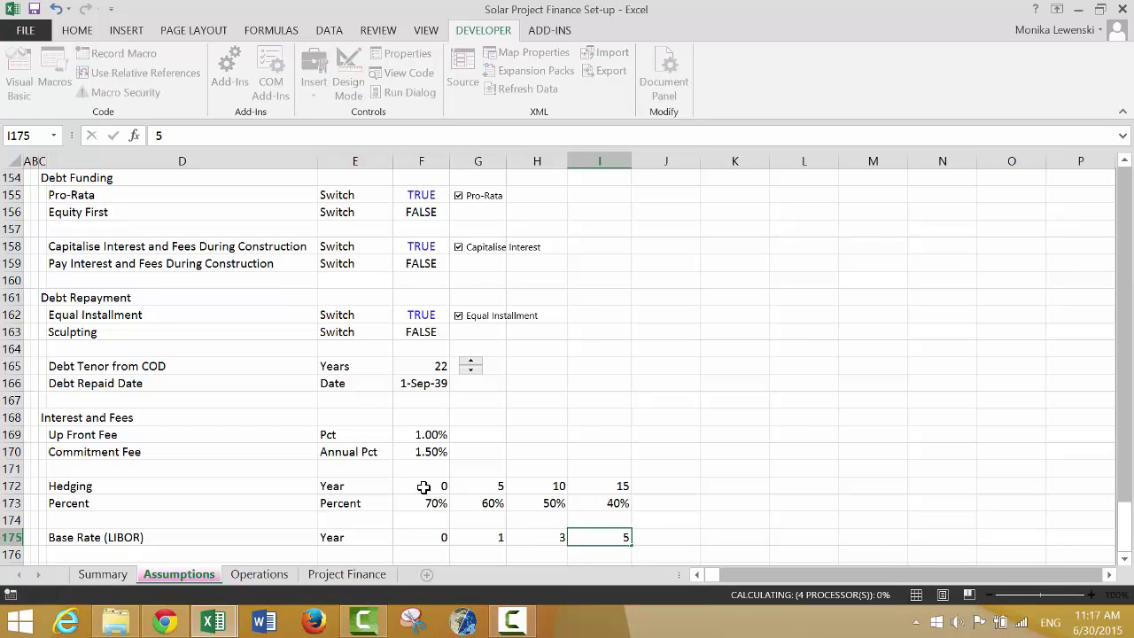
{"action": "key", "text": "Right"}
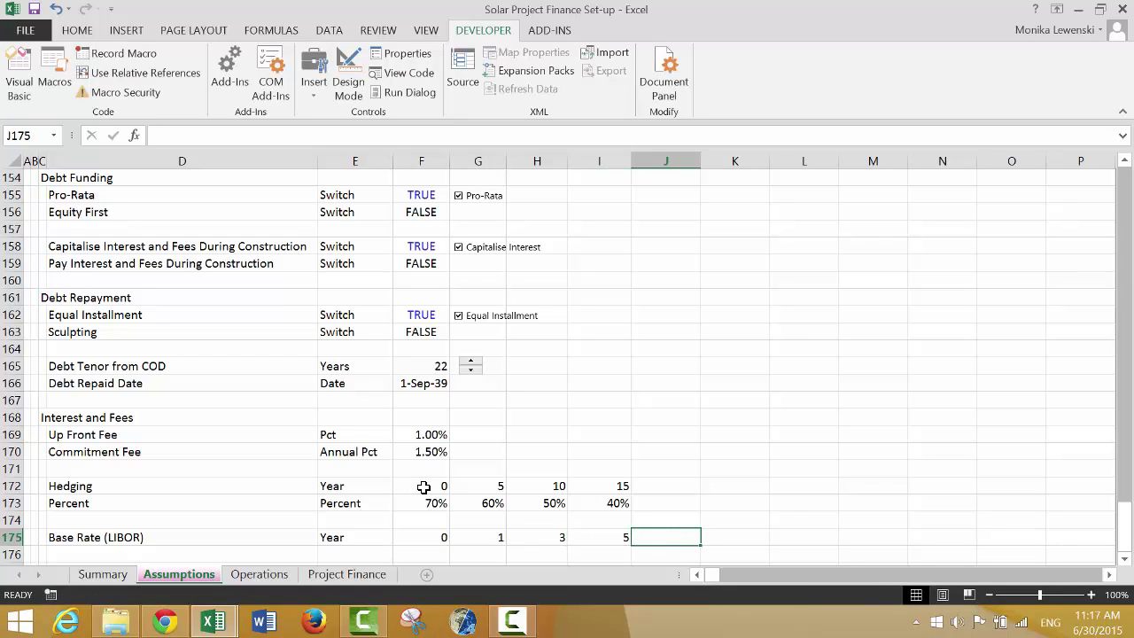
Extend the base rate years with 7, 10 and 15 in J175, K175 and L175
{"action": "type", "text": "7"}
{"action": "key", "text": "Right"}
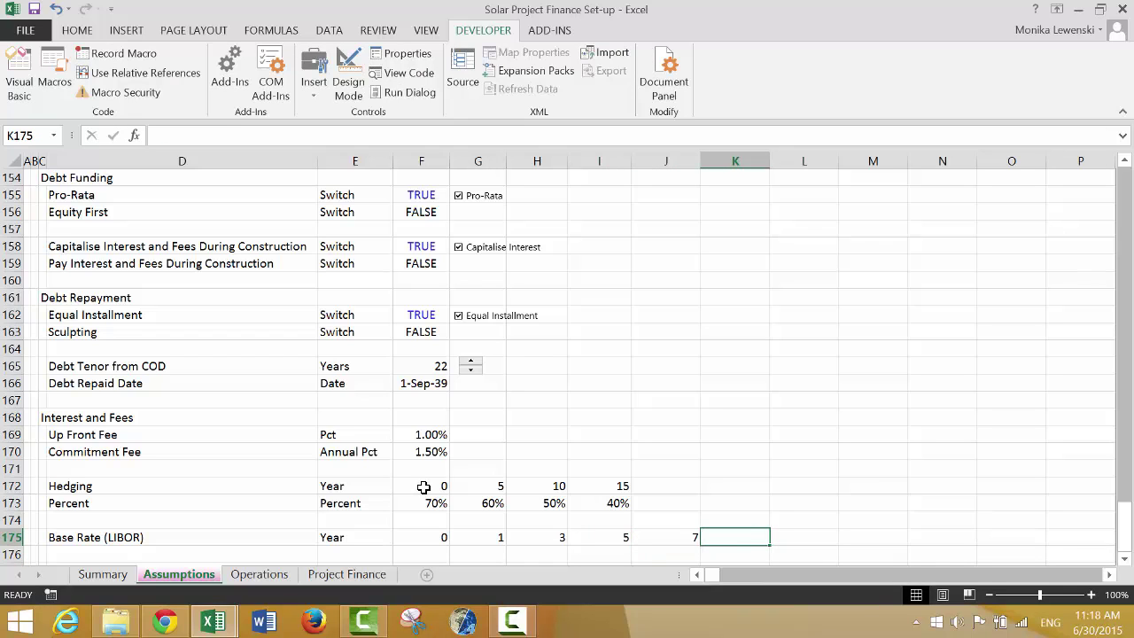
{"action": "type", "text": "10"}
{"action": "key", "text": "ctrl+Return"}
{"action": "key", "text": "Right"}
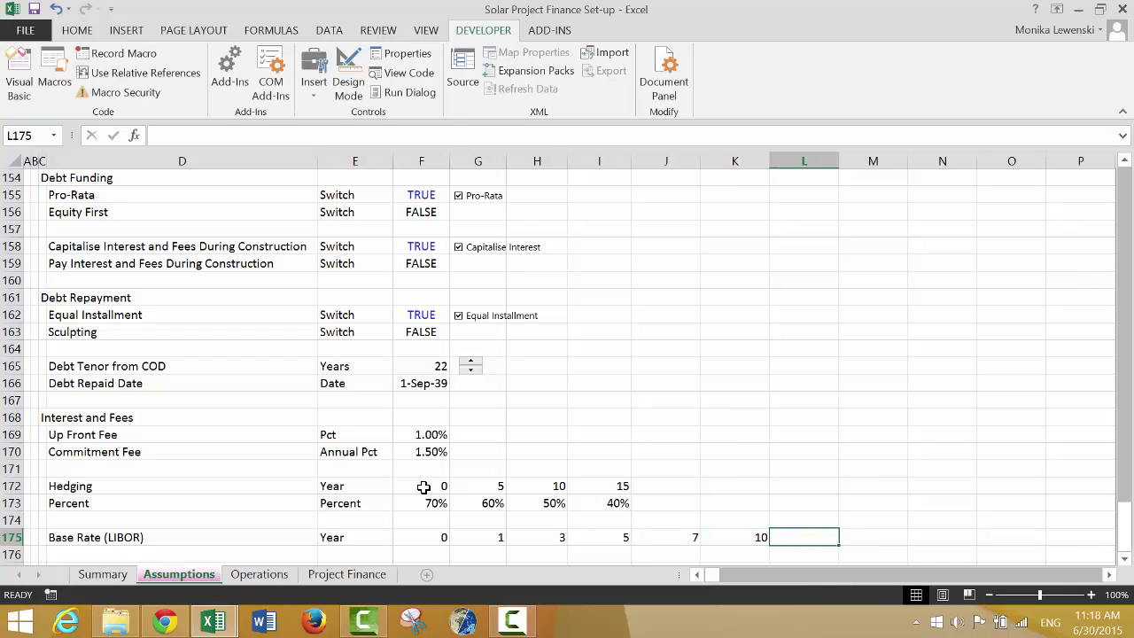
{"action": "type", "text": "15"}
{"action": "key", "text": "Return"}
Enter the label Spot Interest Rate in D176 below Base Rate (LIBOR), and select F176 in that row
{"action": "key", "text": "Return"}
{"action": "key", "text": "Left"}
{"action": "key", "text": "Left"}
{"action": "key", "text": "Left"}
{"action": "key", "text": "Left"}
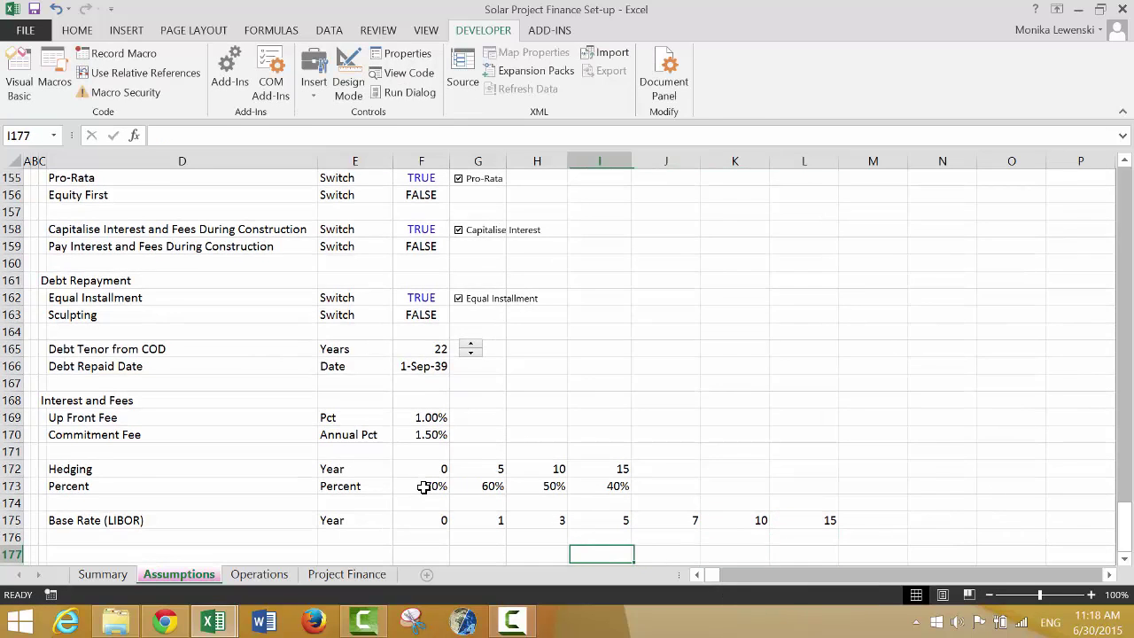
{"action": "key", "text": "Home"}
{"action": "key", "text": "Up"}
{"action": "key", "text": "Up"}
{"action": "key", "text": "Right"}
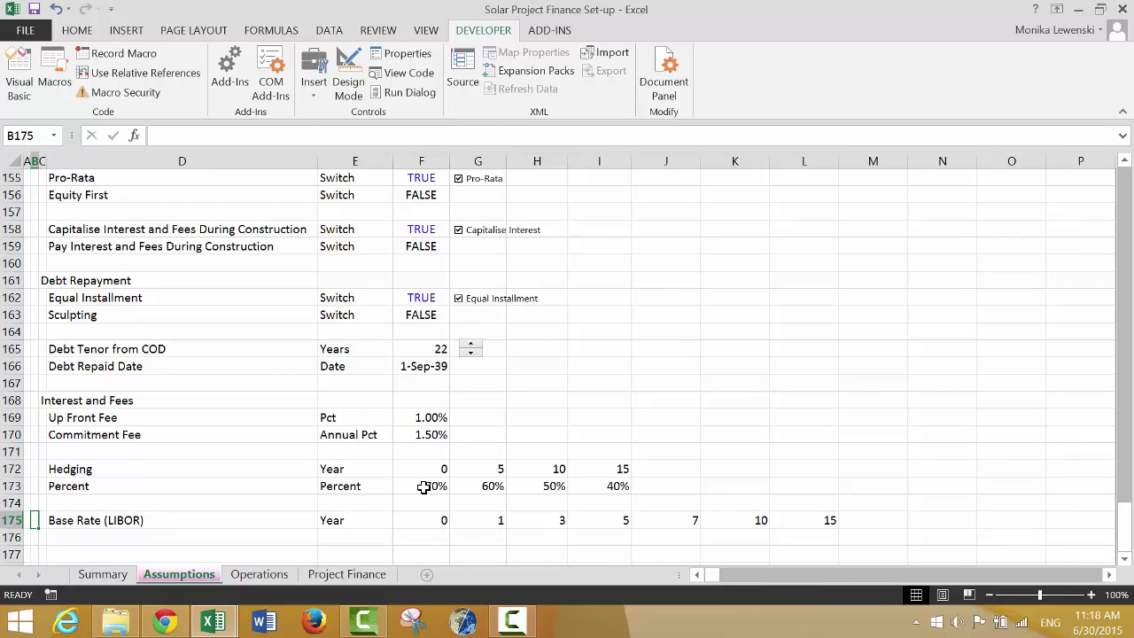
{"action": "key", "text": "Down"}
{"action": "key", "text": "Right"}
{"action": "key", "text": "Right"}
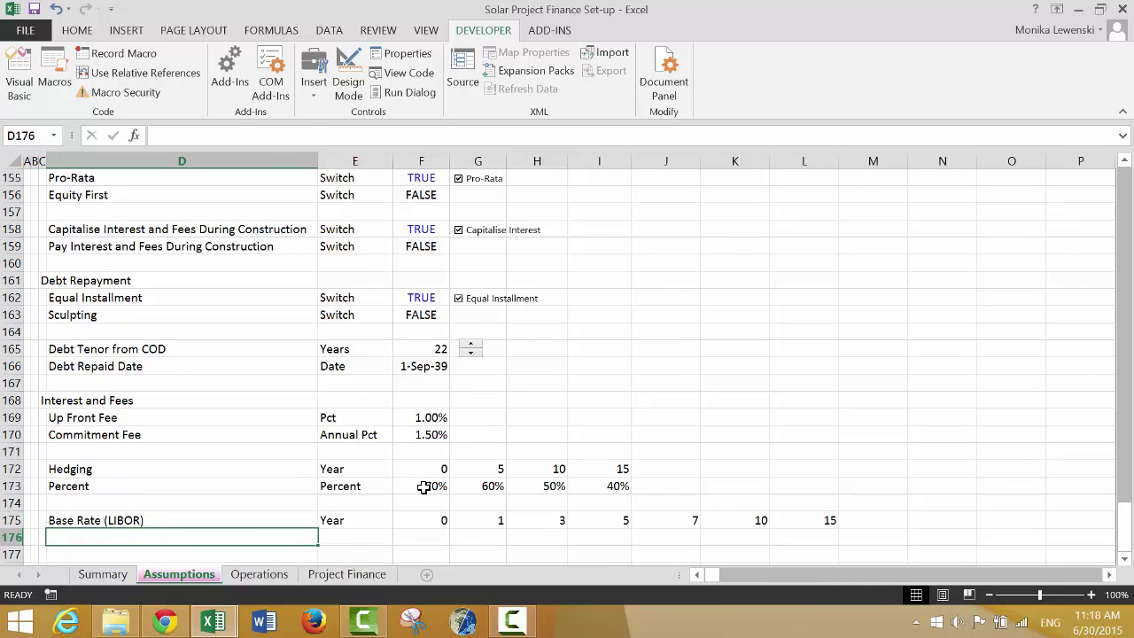
{"action": "type", "text": "Spo"}
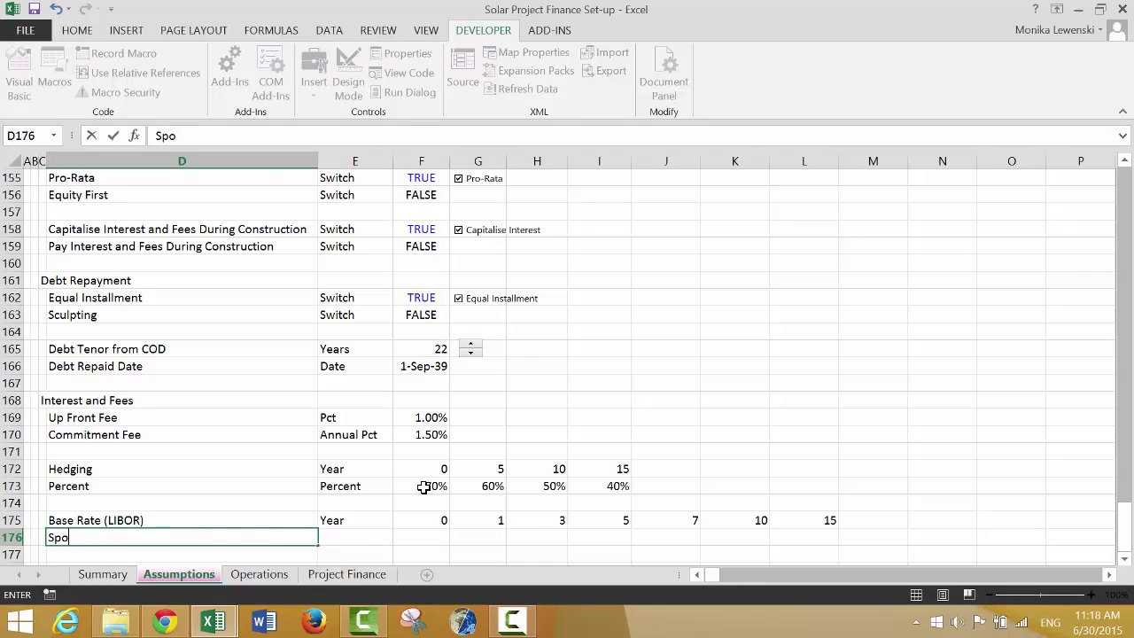
{"action": "type", "text": "t Interest Rate"}
{"action": "key", "text": "ctrl+Return"}
{"action": "key", "text": "Down"}
{"action": "key", "text": "Up"}
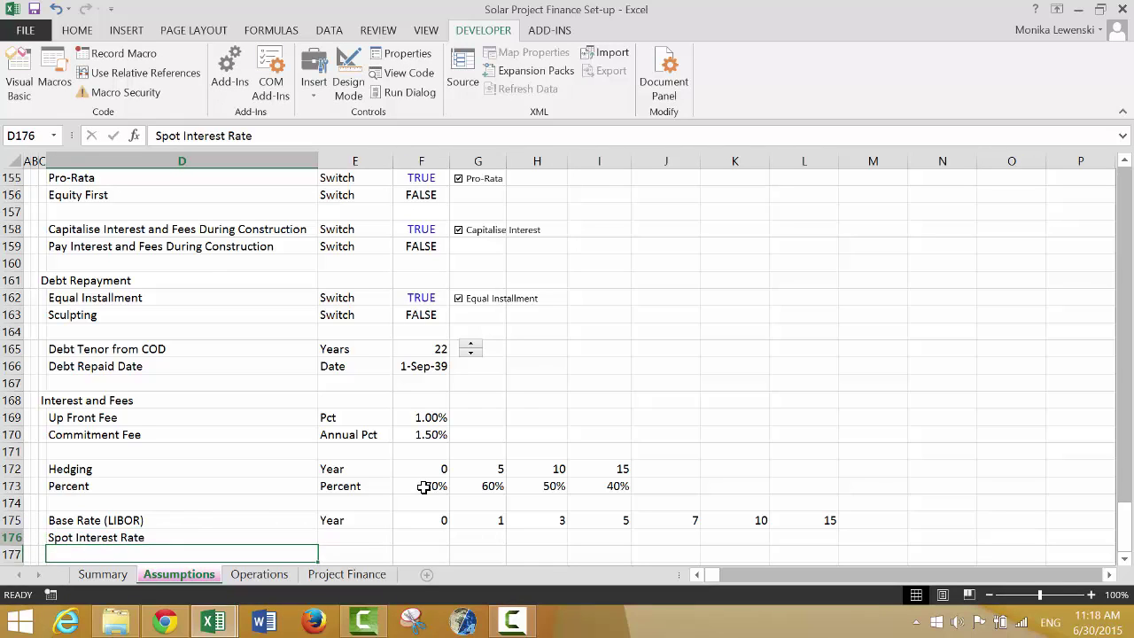
{"action": "key", "text": "Right"}
{"action": "key", "text": "Right"}
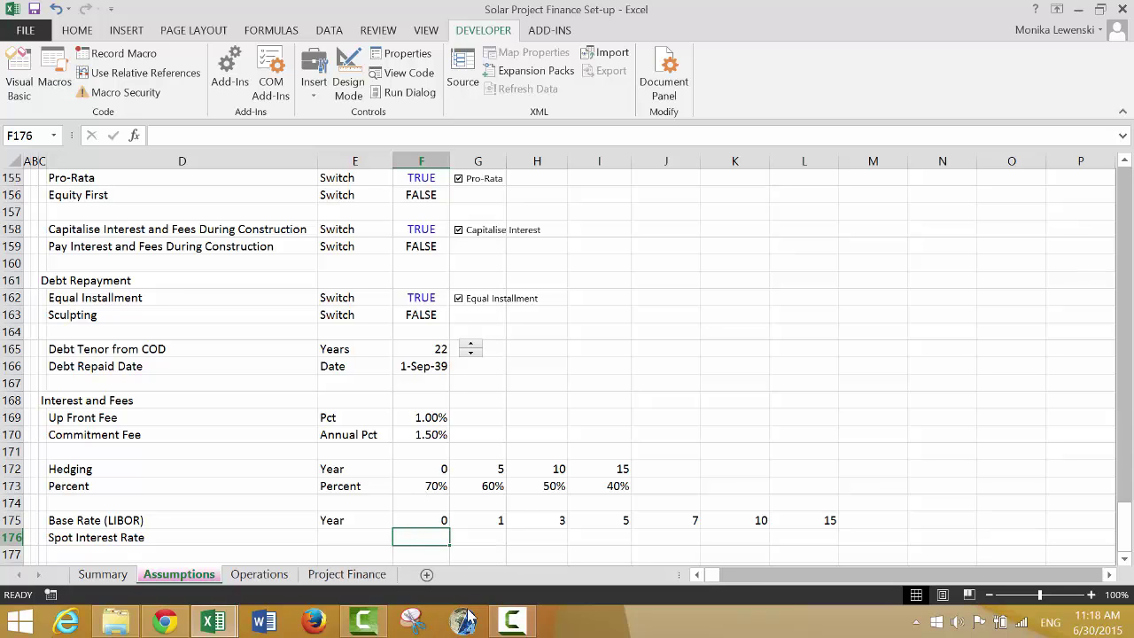
{"action": "mouse_move", "coordinate": [519, 627]}
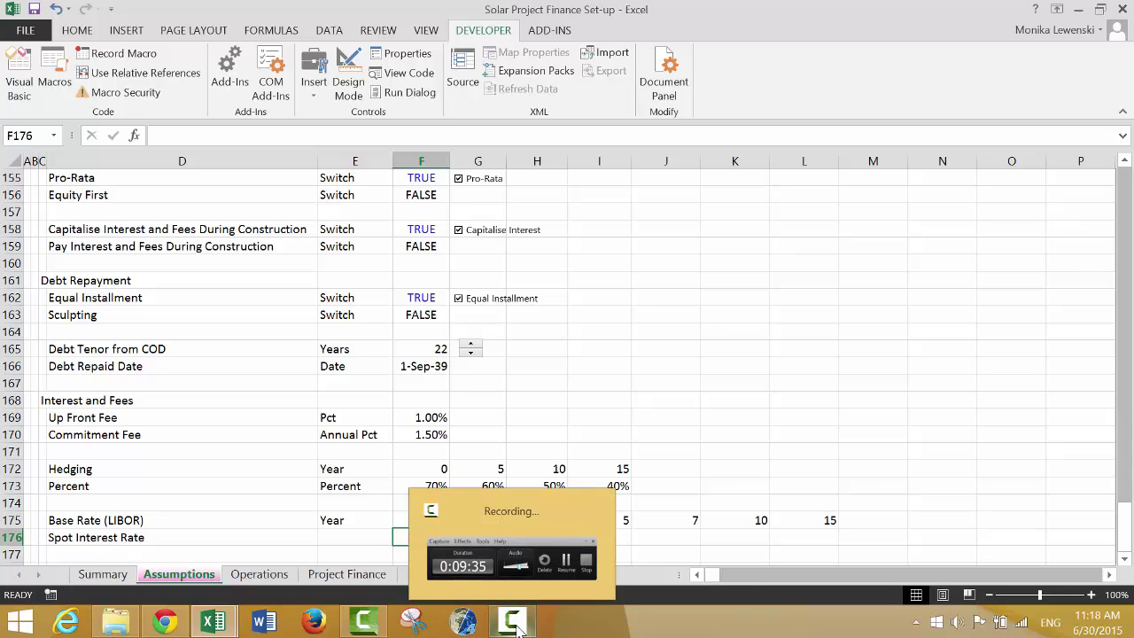
{"action": "left_click", "coordinate": [576, 566]}
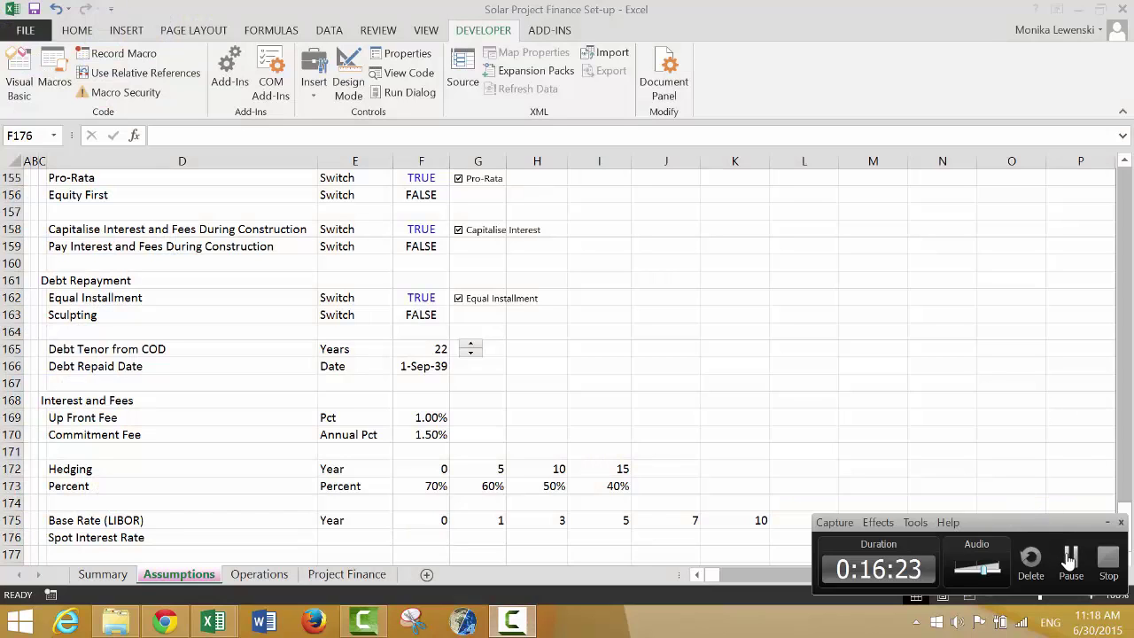
{"action": "left_click", "coordinate": [1068, 556]}
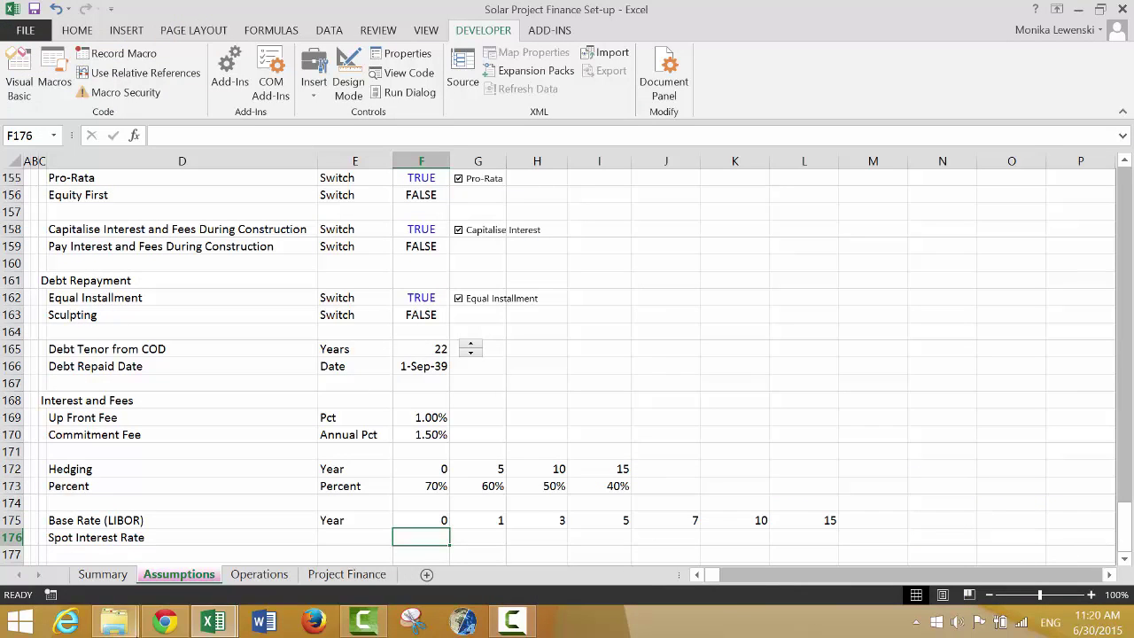
Switch to File Explorer and open the Interest Rates workbook from Courses, Chapter 1. Models and Analysis, 8. Data Retrivial
{"action": "mouse_move", "coordinate": [134, 624]}
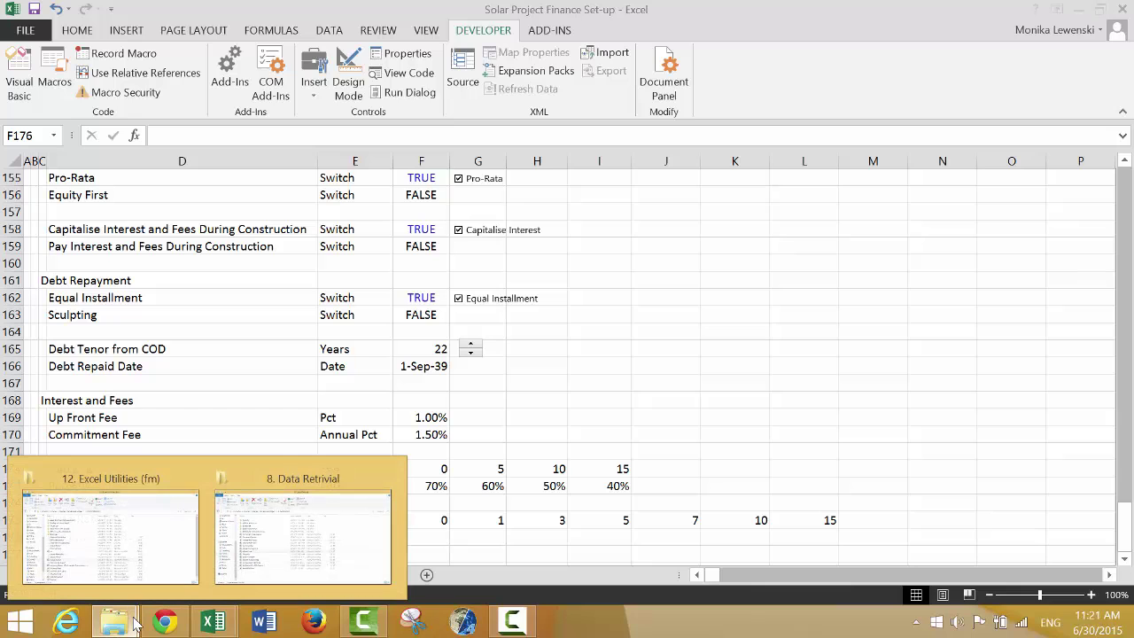
{"action": "left_click", "coordinate": [257, 556]}
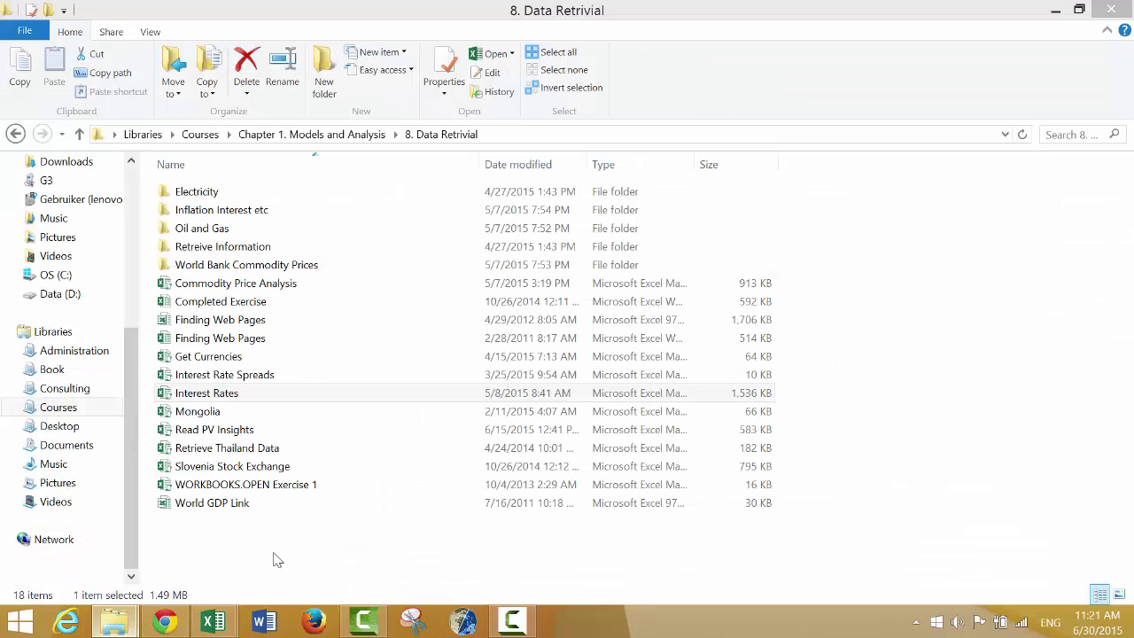
{"action": "left_click", "coordinate": [59, 408]}
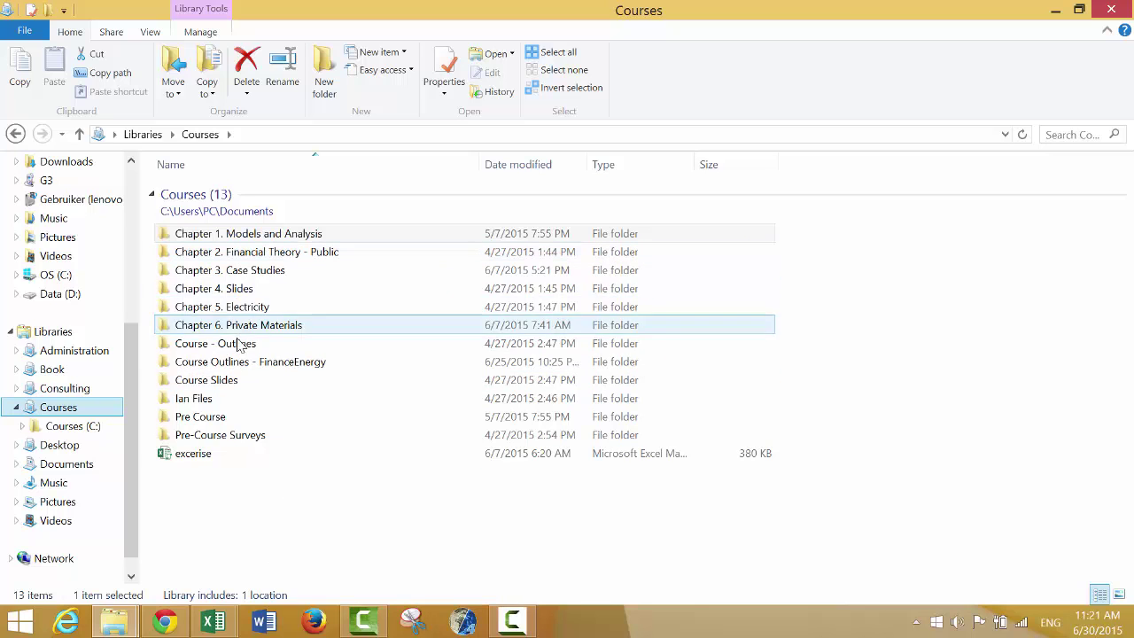
{"action": "double_click", "coordinate": [244, 234]}
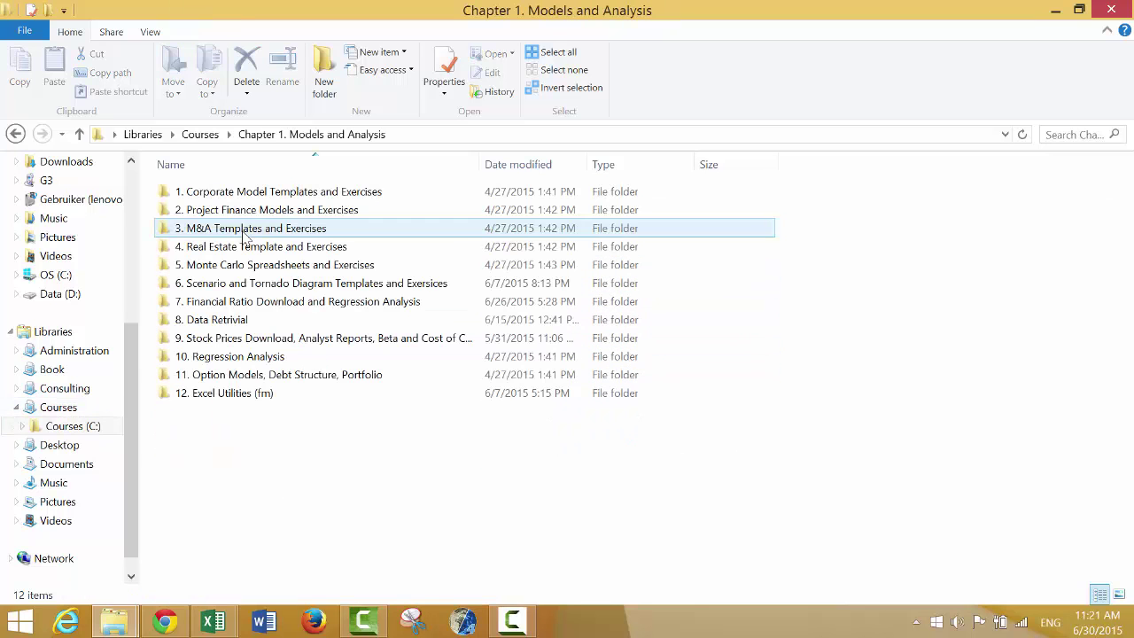
{"action": "double_click", "coordinate": [222, 322]}
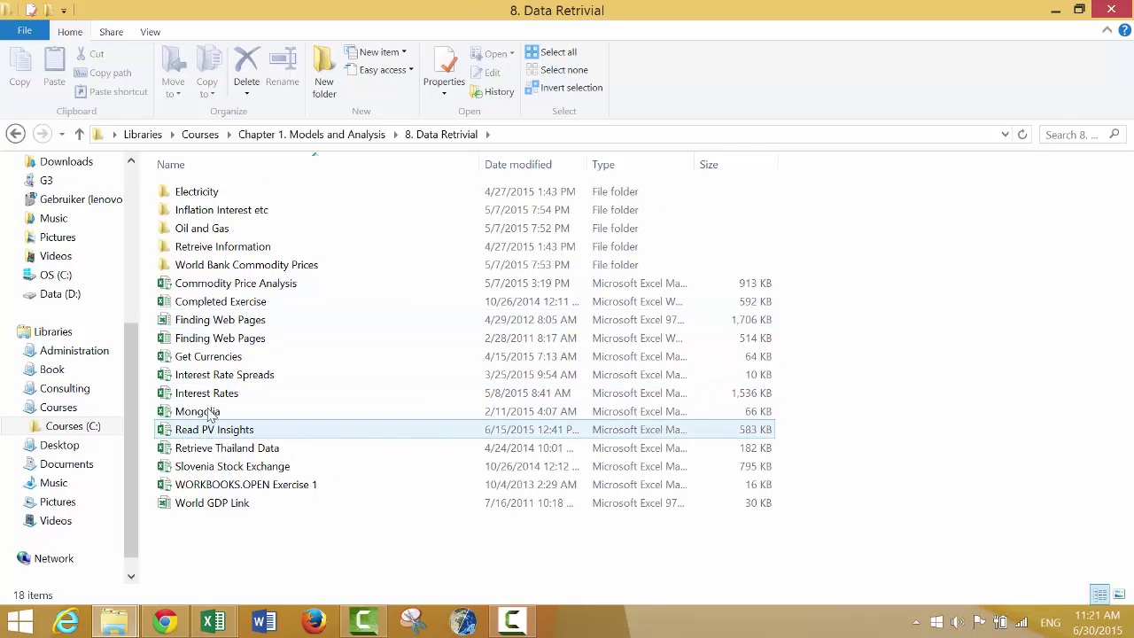
{"action": "double_click", "coordinate": [216, 395]}
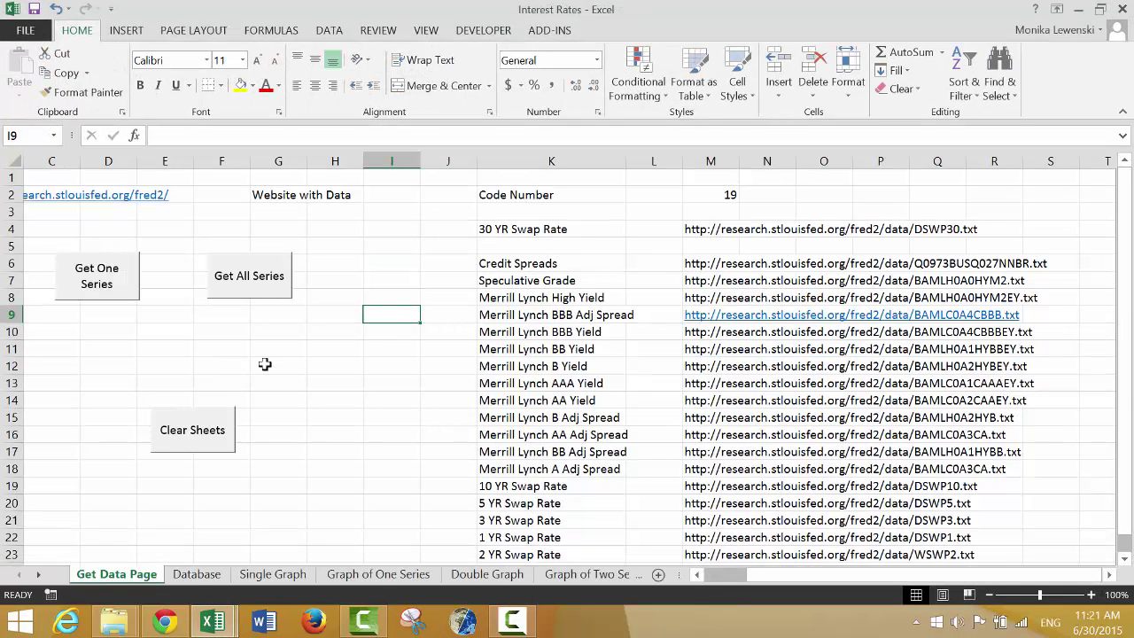
Examine the Get Data Page sheet, including its data website link, retrieval controls and list of interest rate series sources
{"action": "left_click", "coordinate": [309, 369]}
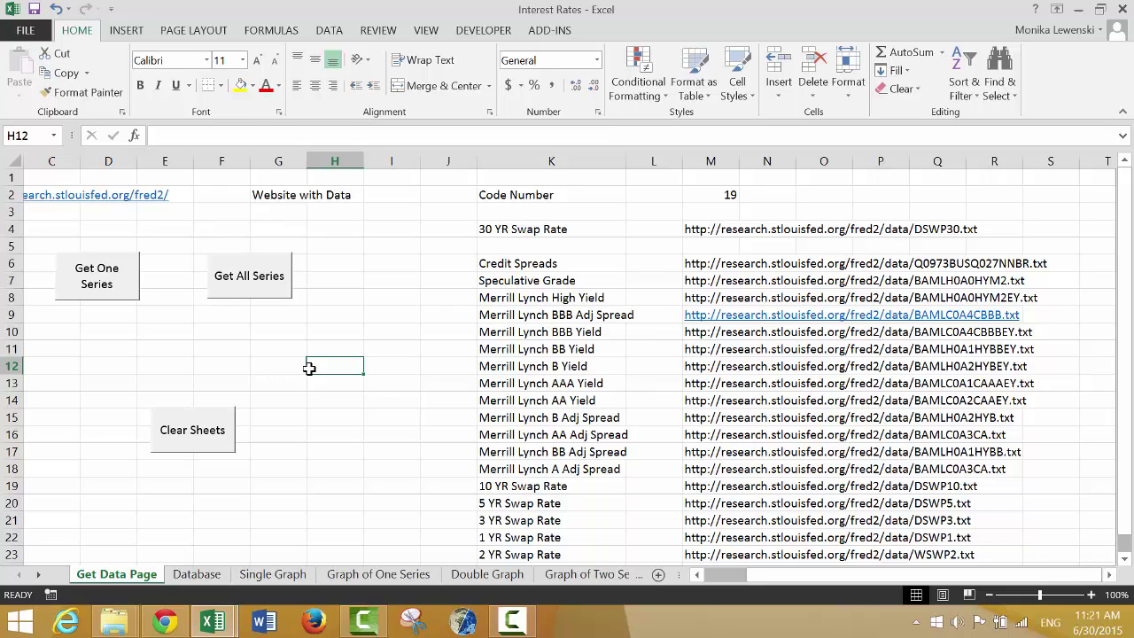
{"action": "key", "text": "Left"}
{"action": "key", "text": "Left"}
{"action": "key", "text": "Left"}
{"action": "key", "text": "Left"}
{"action": "key", "text": "Left"}
{"action": "key", "text": "Left"}
{"action": "key", "text": "Left"}
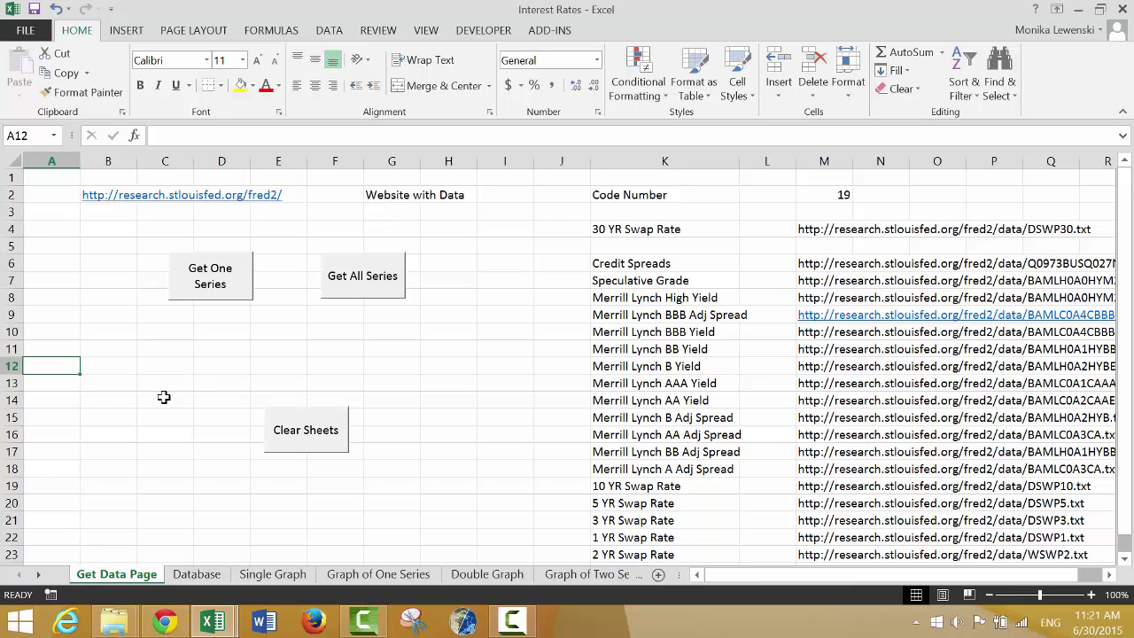
{"action": "left_click", "coordinate": [269, 333]}
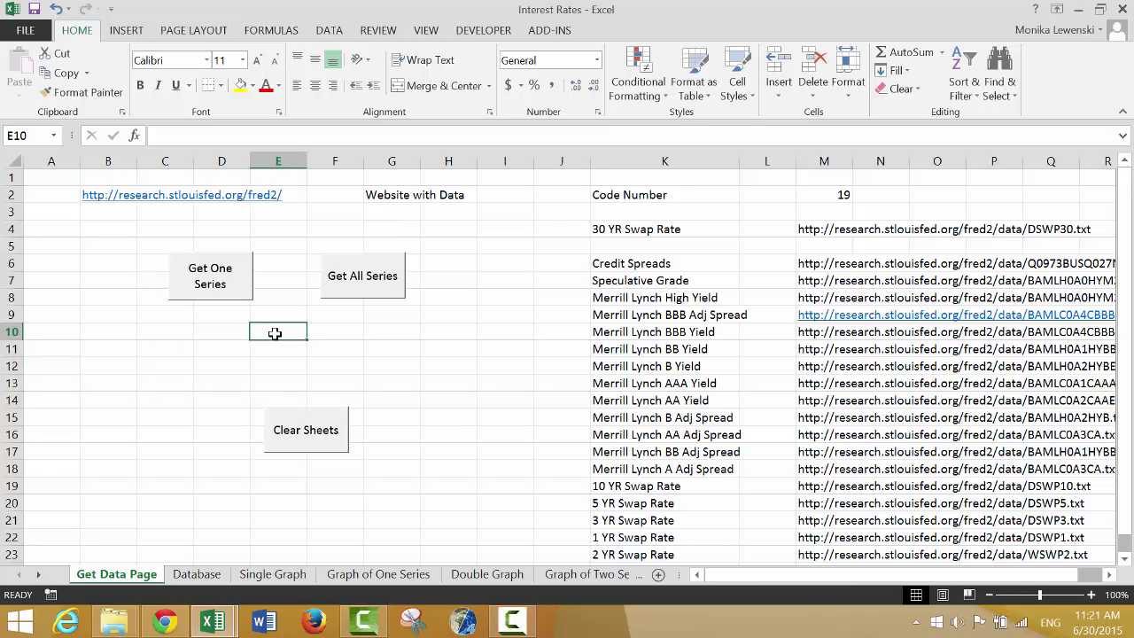
{"action": "left_click", "coordinate": [430, 435]}
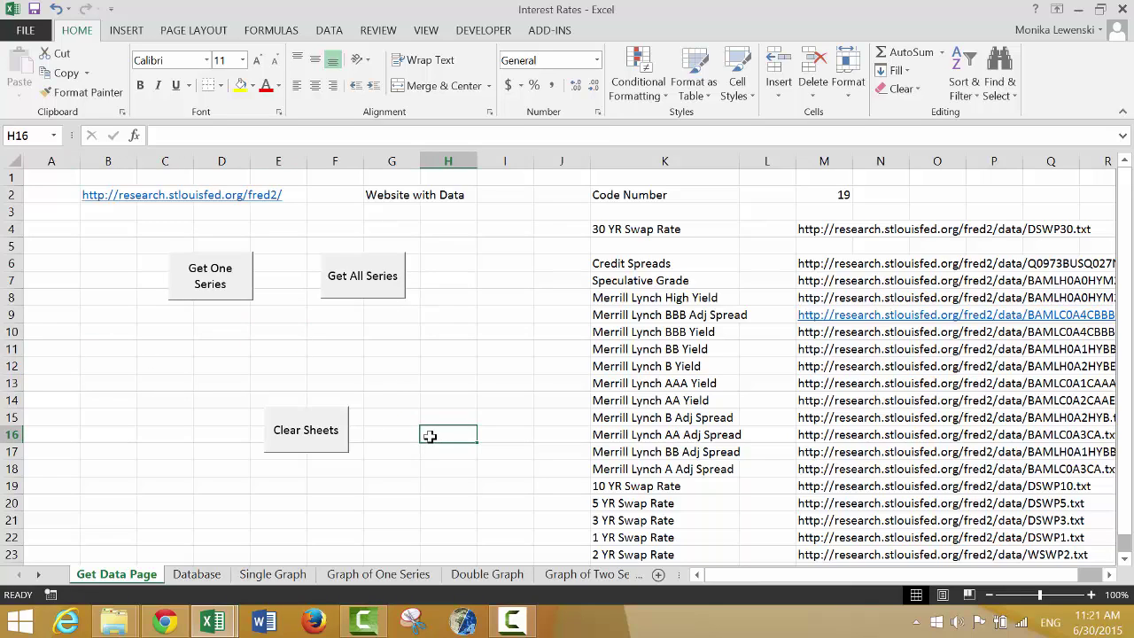
Examine the monthly credit spread, yield and swap rate series on the Database sheet, going down to the 2014 and 2015 dates
{"action": "key", "text": "ctrl+Page_Down"}
{"action": "key", "text": "ctrl+Page_Down"}
{"action": "key", "text": "ctrl+Page_Up"}
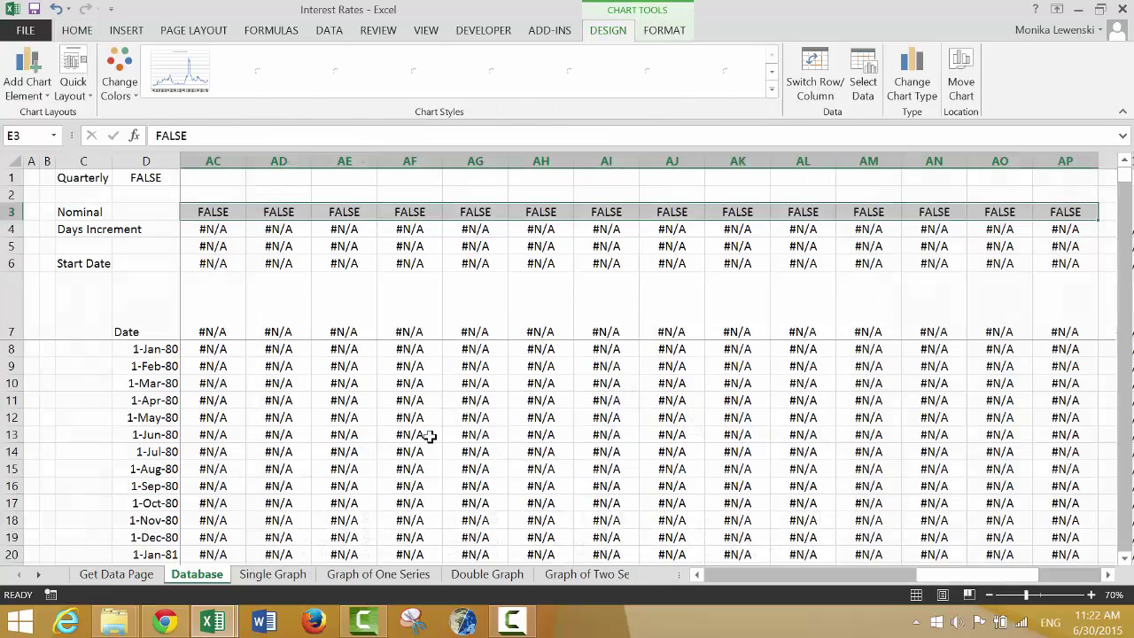
{"action": "key", "text": "Left"}
{"action": "key", "text": "Right"}
{"action": "key", "text": "Right"}
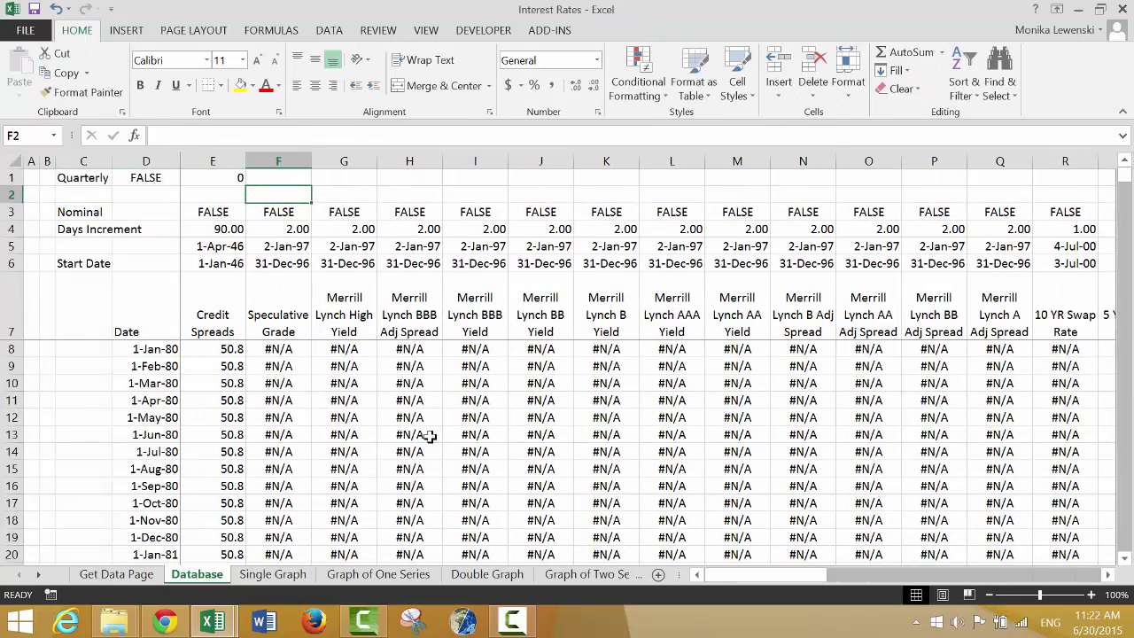
{"action": "key", "text": "Down"}
{"action": "key", "text": "Down"}
{"action": "key", "text": "Down"}
{"action": "key", "text": "Down"}
{"action": "key", "text": "Down"}
{"action": "key", "text": "Down"}
{"action": "key", "text": "Down"}
{"action": "key", "text": "Down"}
{"action": "key", "text": "Down"}
{"action": "key", "text": "Down"}
{"action": "key", "text": "Down"}
{"action": "key", "text": "Down"}
{"action": "key", "text": "Down"}
{"action": "key", "text": "Down"}
{"action": "key", "text": "Down"}
{"action": "key", "text": "Down"}
{"action": "key", "text": "Down"}
{"action": "key", "text": "Down"}
{"action": "key", "text": "Down"}
{"action": "key", "text": "Down"}
{"action": "key", "text": "Down"}
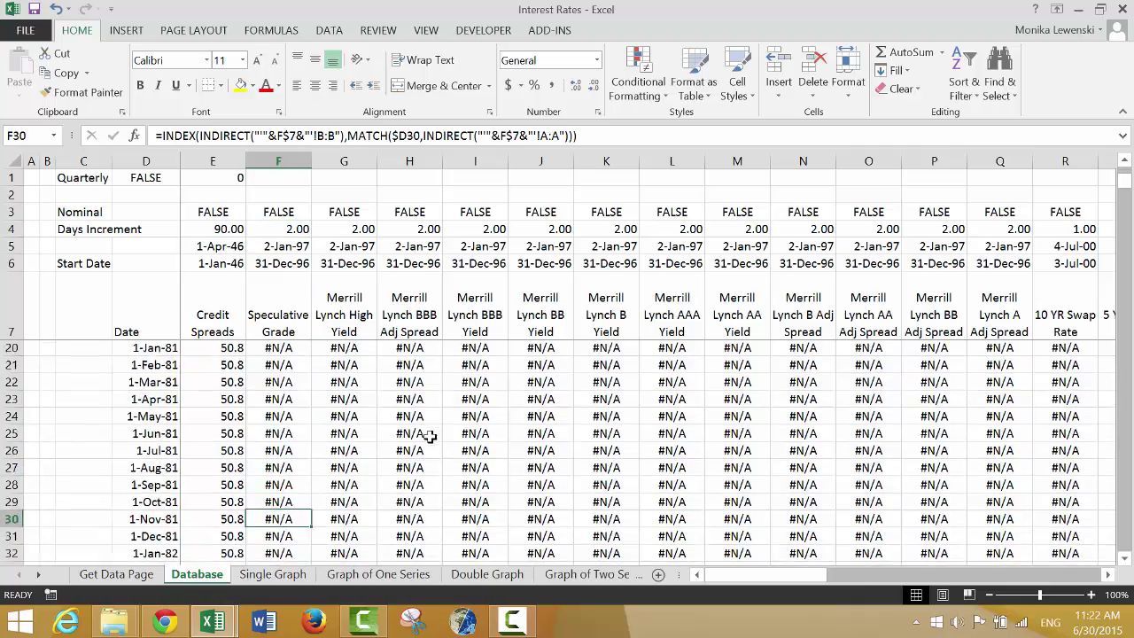
{"action": "key", "text": "Down"}
{"action": "key", "text": "Down"}
{"action": "key", "text": "Down"}
{"action": "key", "text": "Down"}
{"action": "key", "text": "Down"}
{"action": "key", "text": "Down"}
{"action": "key", "text": "Down"}
{"action": "key", "text": "Down"}
{"action": "key", "text": "Down"}
{"action": "key", "text": "Down"}
{"action": "key", "text": "Down"}
{"action": "key", "text": "Down"}
{"action": "key", "text": "Down"}
{"action": "key", "text": "Down"}
{"action": "key", "text": "Down"}
{"action": "key", "text": "Down"}
{"action": "key", "text": "Down"}
{"action": "key", "text": "Down"}
{"action": "key", "text": "Down"}
{"action": "key", "text": "Down"}
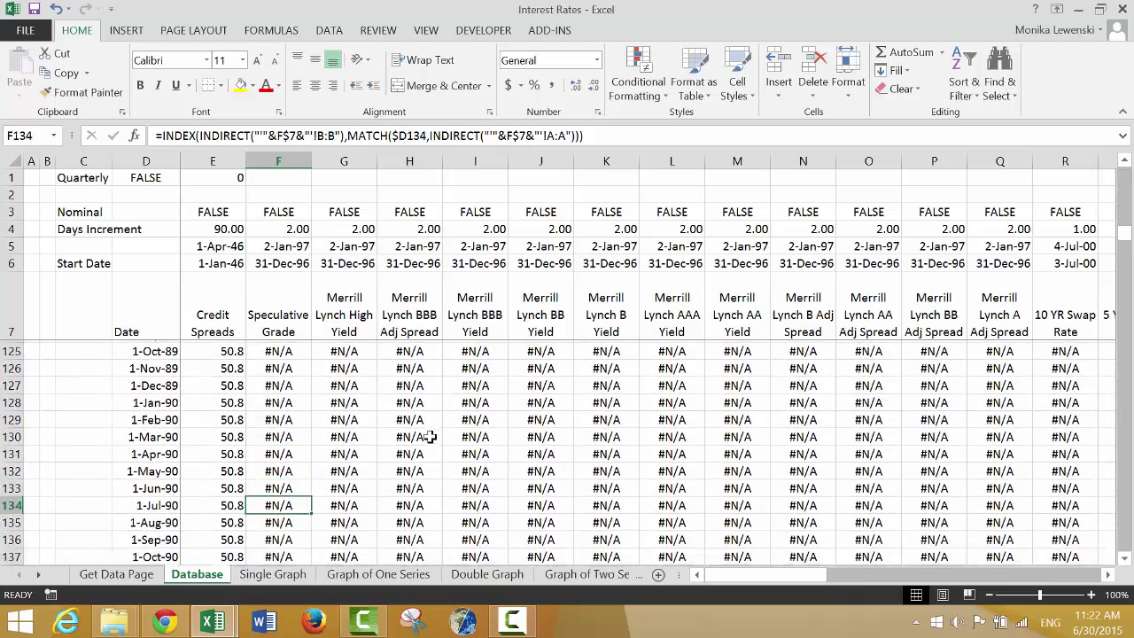
{"action": "key", "text": "Down"}
{"action": "key", "text": "Down"}
{"action": "key", "text": "Down"}
{"action": "key", "text": "Down"}
{"action": "key", "text": "Down"}
{"action": "key", "text": "Down"}
{"action": "key", "text": "Down"}
{"action": "key", "text": "Down"}
{"action": "key", "text": "Down"}
{"action": "key", "text": "Down"}
{"action": "key", "text": "Down"}
{"action": "key", "text": "Down"}
{"action": "key", "text": "Down"}
{"action": "key", "text": "Down"}
{"action": "key", "text": "Down"}
{"action": "key", "text": "Down"}
{"action": "key", "text": "Down"}
{"action": "key", "text": "Down"}
{"action": "key", "text": "Down"}
{"action": "key", "text": "Down"}
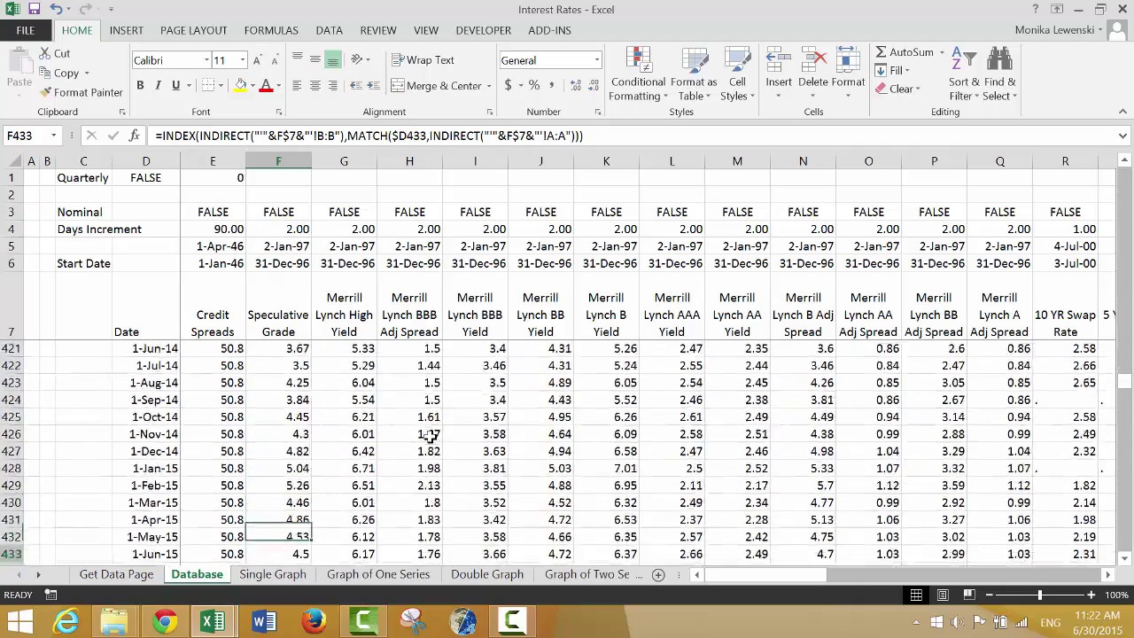
{"action": "key", "text": "Up"}
{"action": "key", "text": "Up"}
{"action": "key", "text": "Up"}
{"action": "key", "text": "Up"}
{"action": "key", "text": "Up"}
{"action": "key", "text": "Up"}
{"action": "key", "text": "Up"}
{"action": "key", "text": "Up"}
{"action": "key", "text": "Up"}
{"action": "key", "text": "Up"}
{"action": "key", "text": "Up"}
{"action": "key", "text": "Up"}
{"action": "key", "text": "Up"}
{"action": "key", "text": "Up"}
{"action": "key", "text": "Up"}
{"action": "key", "text": "Up"}
{"action": "key", "text": "Up"}
{"action": "key", "text": "Up"}
{"action": "key", "text": "Up"}
{"action": "key", "text": "Up"}
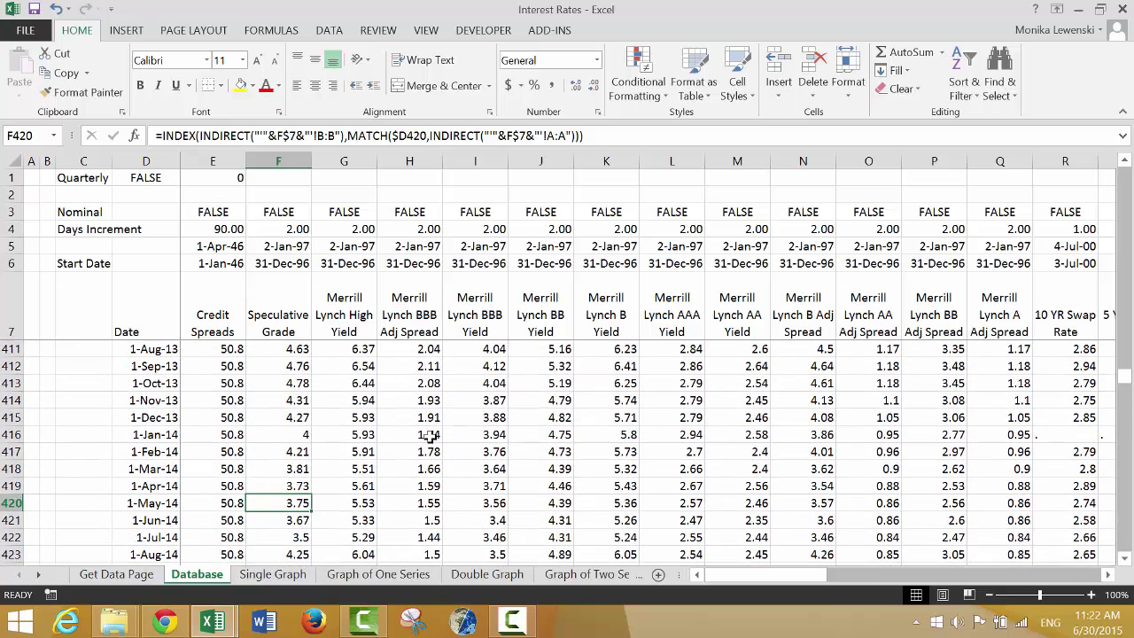
Display the Single Graph sheet to view the chart of one interest rate series
{"action": "key", "text": "ctrl+Page_Down"}
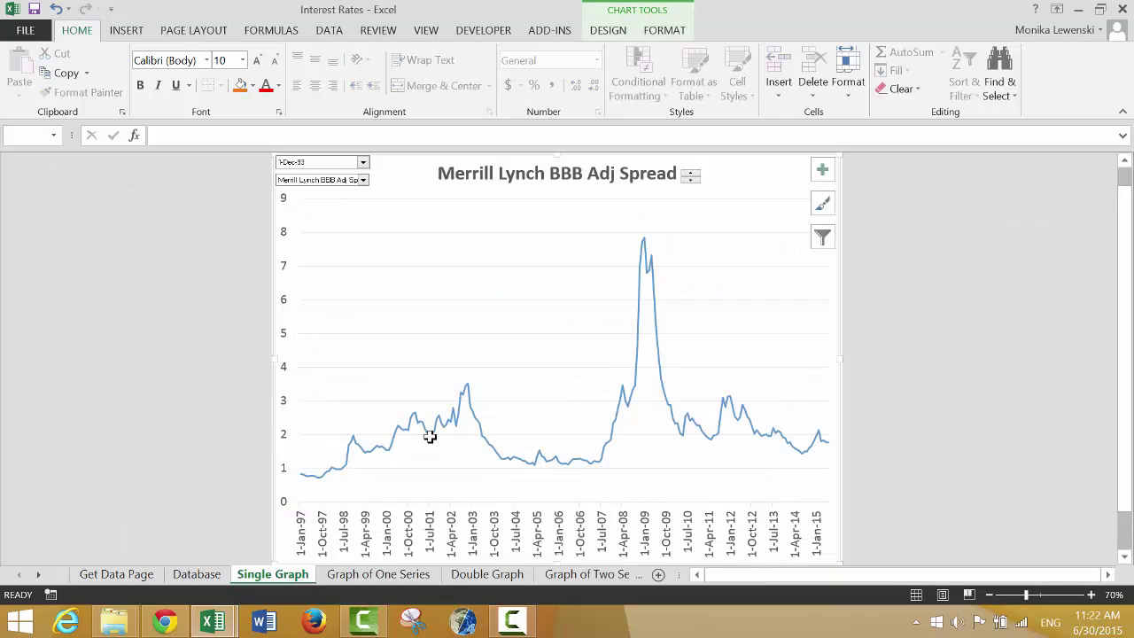
Show the 1 YR Swap Rate series in the Single Graph chart
{"action": "left_click", "coordinate": [363, 182]}
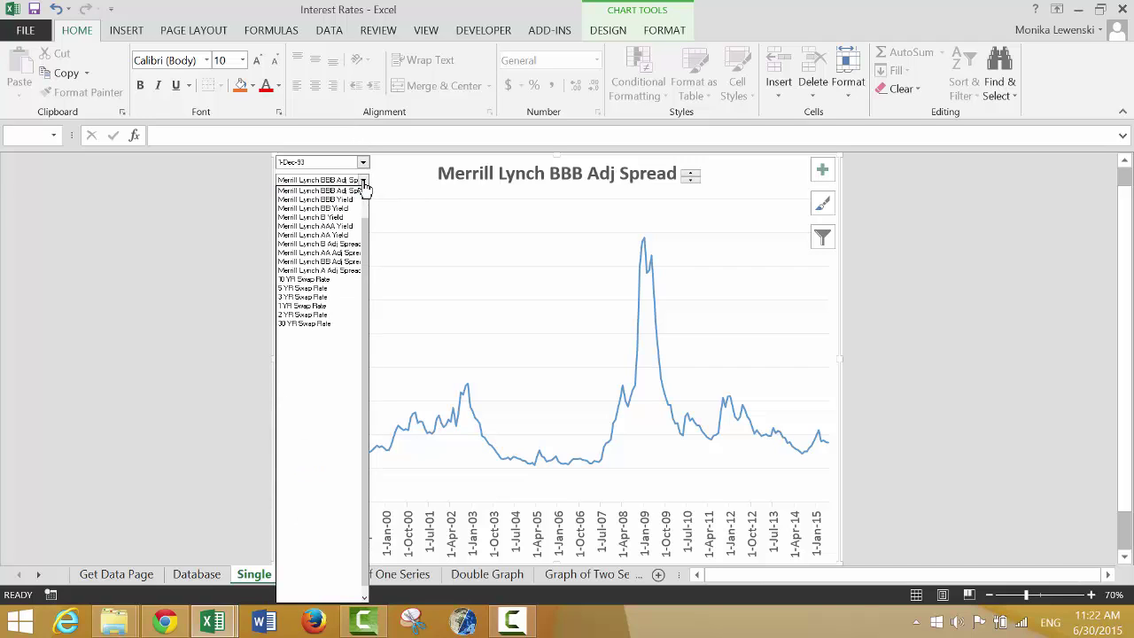
{"action": "left_click", "coordinate": [303, 306]}
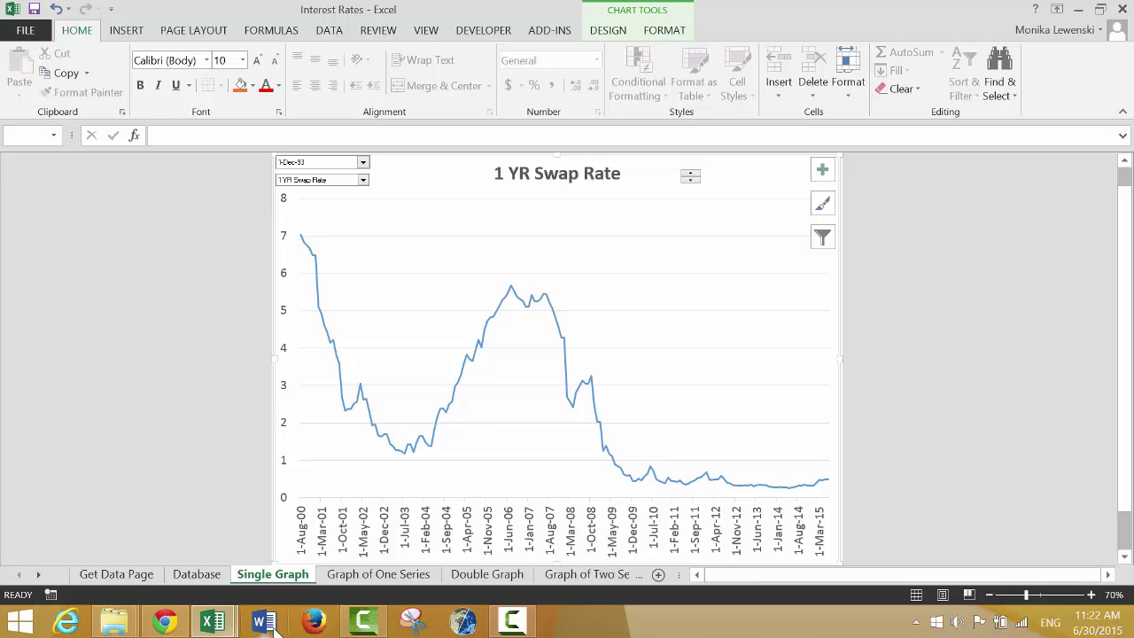
Switch to the Solar Project Finance Set-up workbook and enter a 0.3% spot interest rate for years 0 and 1
{"action": "mouse_move", "coordinate": [213, 622]}
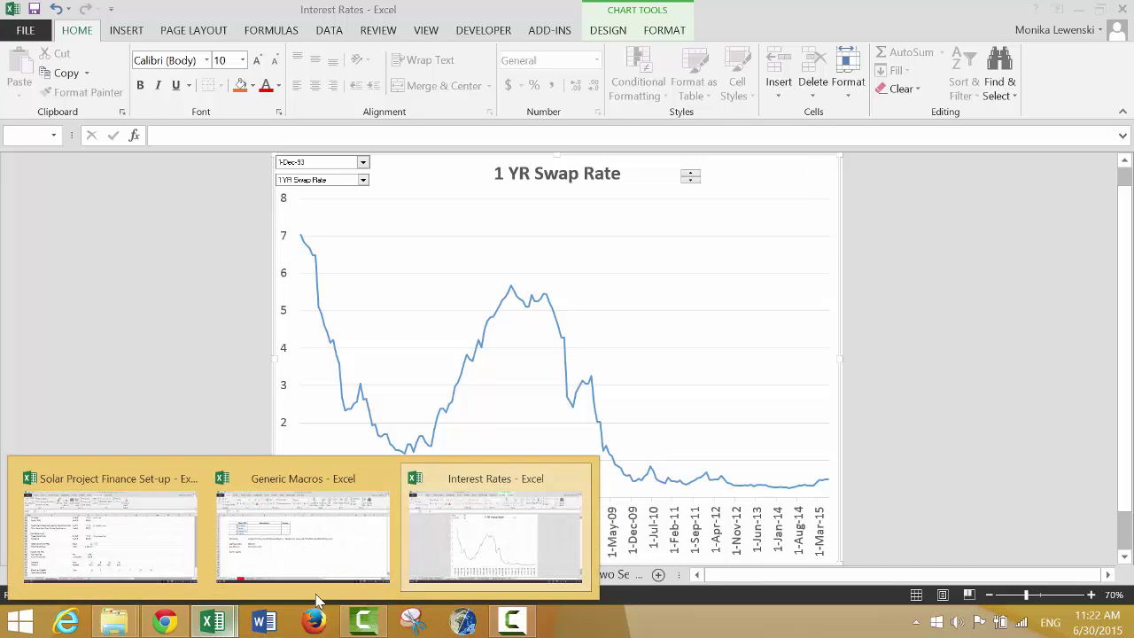
{"action": "left_click", "coordinate": [194, 567]}
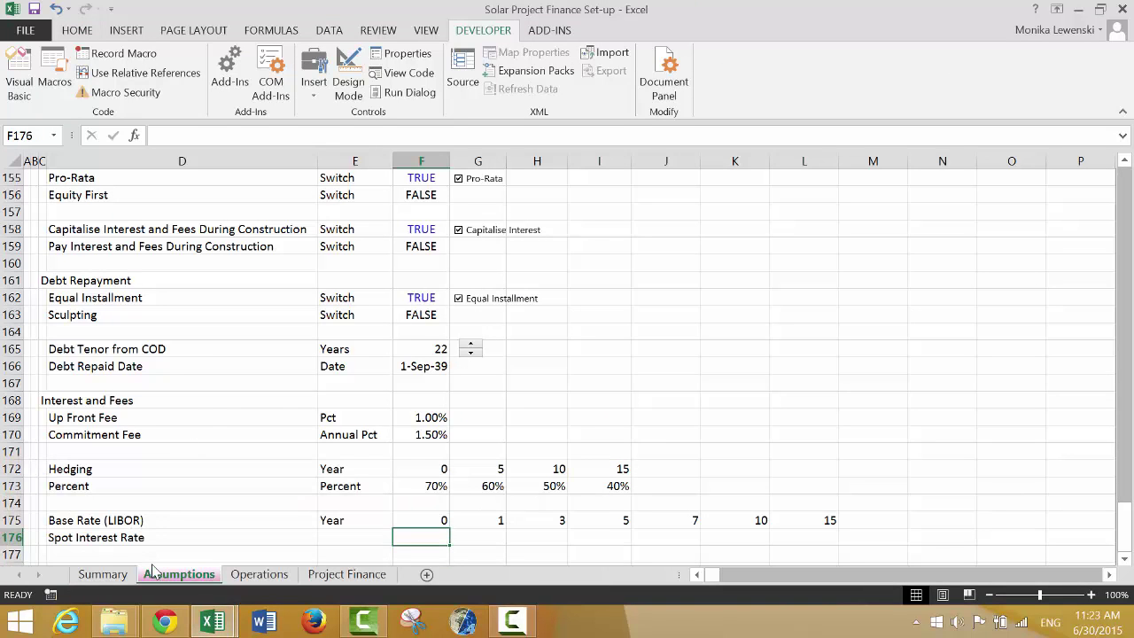
{"action": "type", "text": ".3%"}
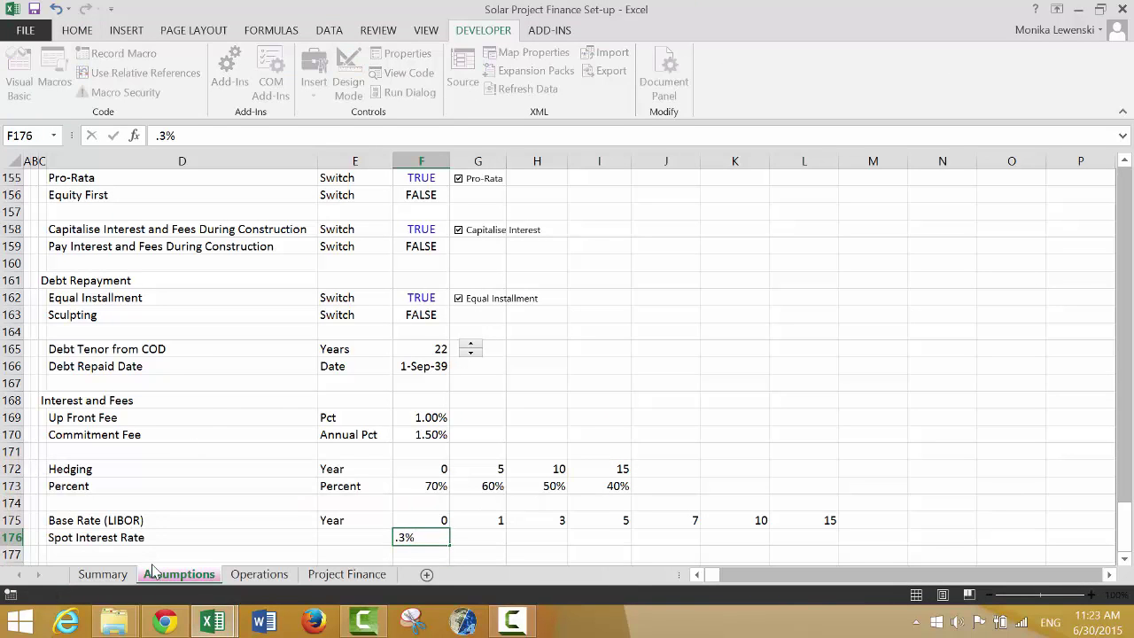
{"action": "key", "text": "ctrl+Return"}
{"action": "key", "text": "shift+Right"}
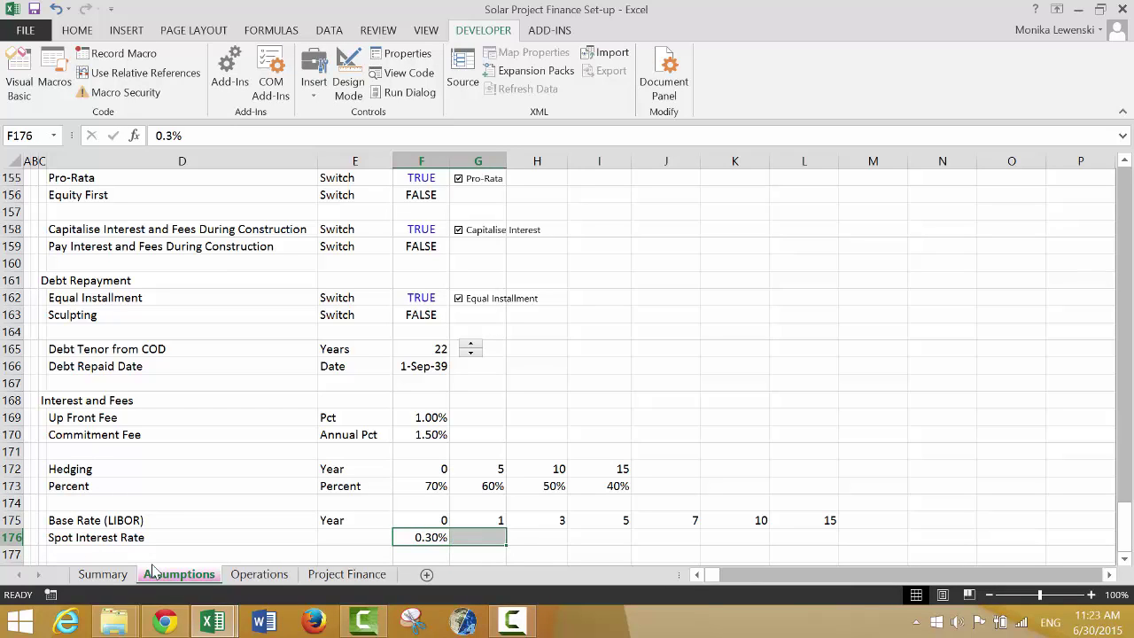
{"action": "key", "text": "ctrl+r"}
{"action": "key", "text": "Right"}
{"action": "key", "text": "Right"}
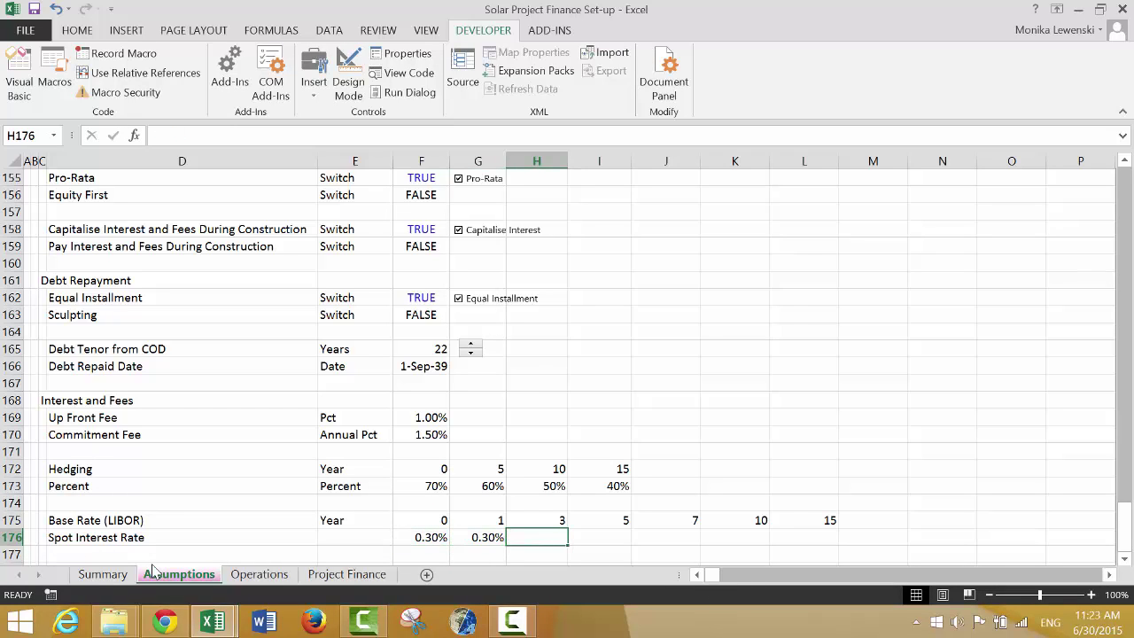
Enter spot interest rates of 0.5% for year 3, 1.5% for year 5 and 2.00% for year 7
{"action": "type", "text": ".5%"}
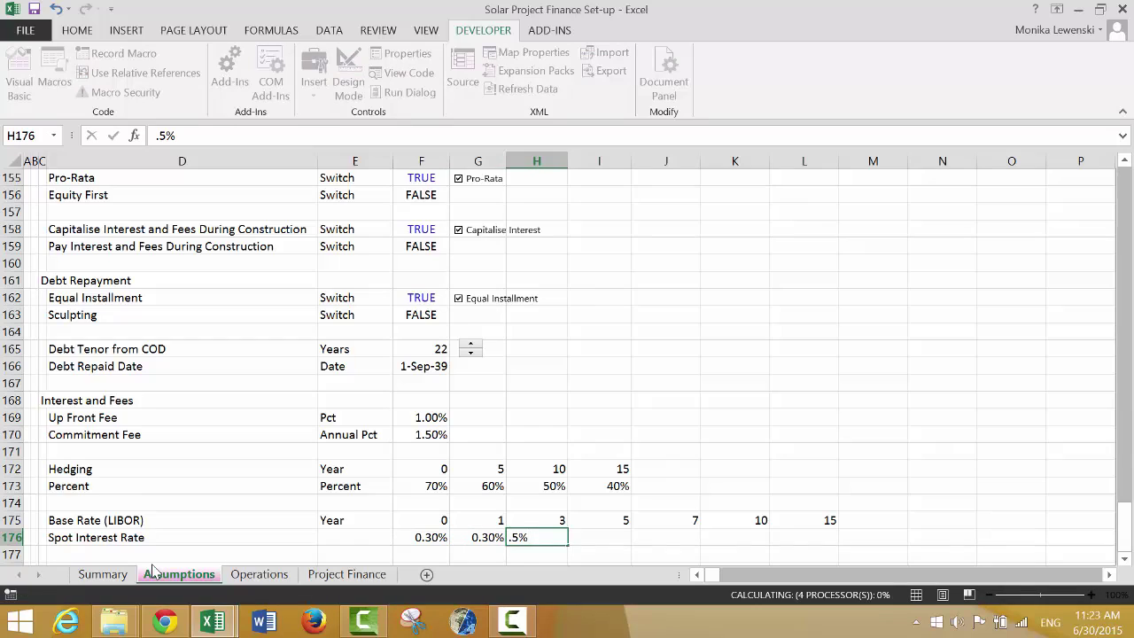
{"action": "key", "text": "Return"}
{"action": "key", "text": "Up"}
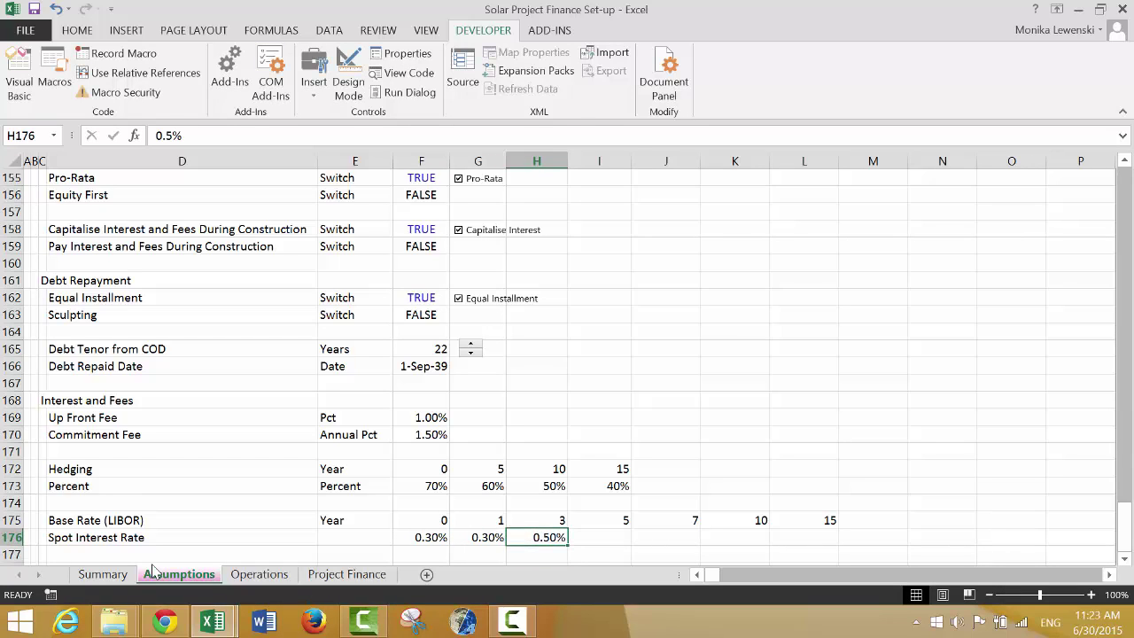
{"action": "key", "text": "Right"}
{"action": "type", "text": "1.5%"}
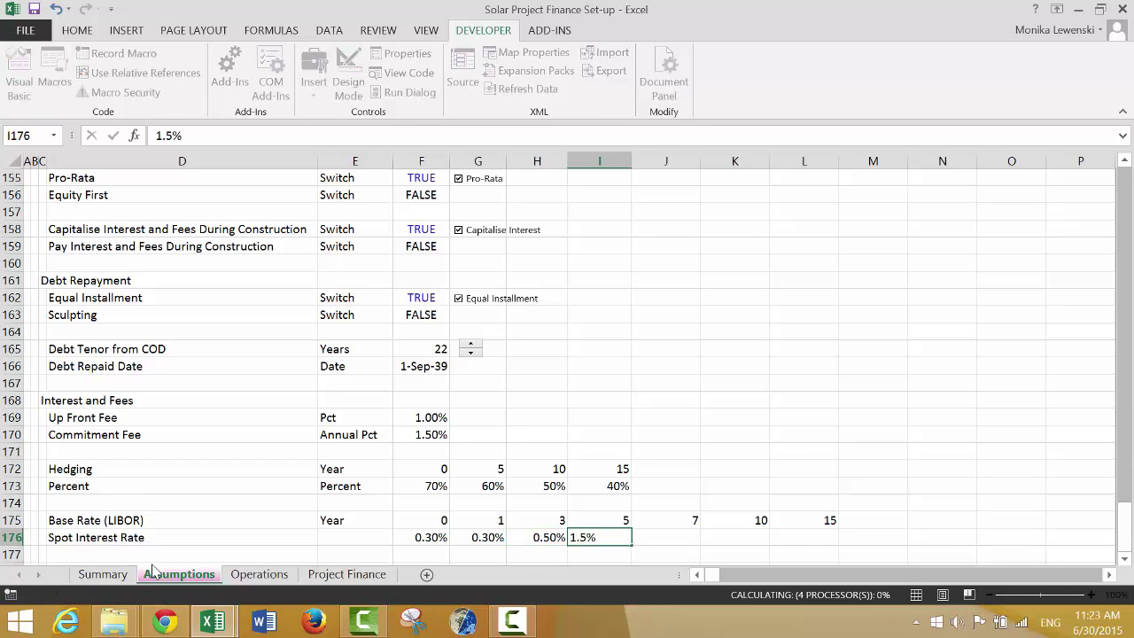
{"action": "key", "text": "Return"}
{"action": "key", "text": "Up"}
{"action": "key", "text": "Right"}
{"action": "type", "text": "2."}
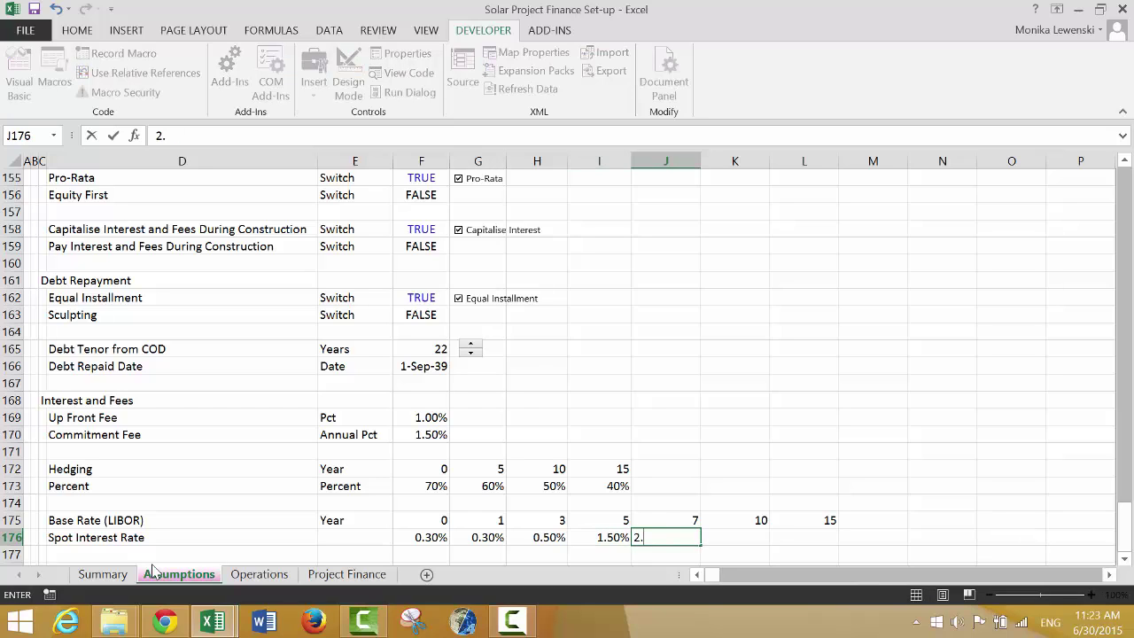
{"action": "type", "text": "00%"}
{"action": "key", "text": "Return"}
{"action": "key", "text": "Up"}
Enter spot interest rates of 2.50% for year 10 and 2.70% for year 15
{"action": "key", "text": "Right"}
{"action": "type", "text": "2.50%"}
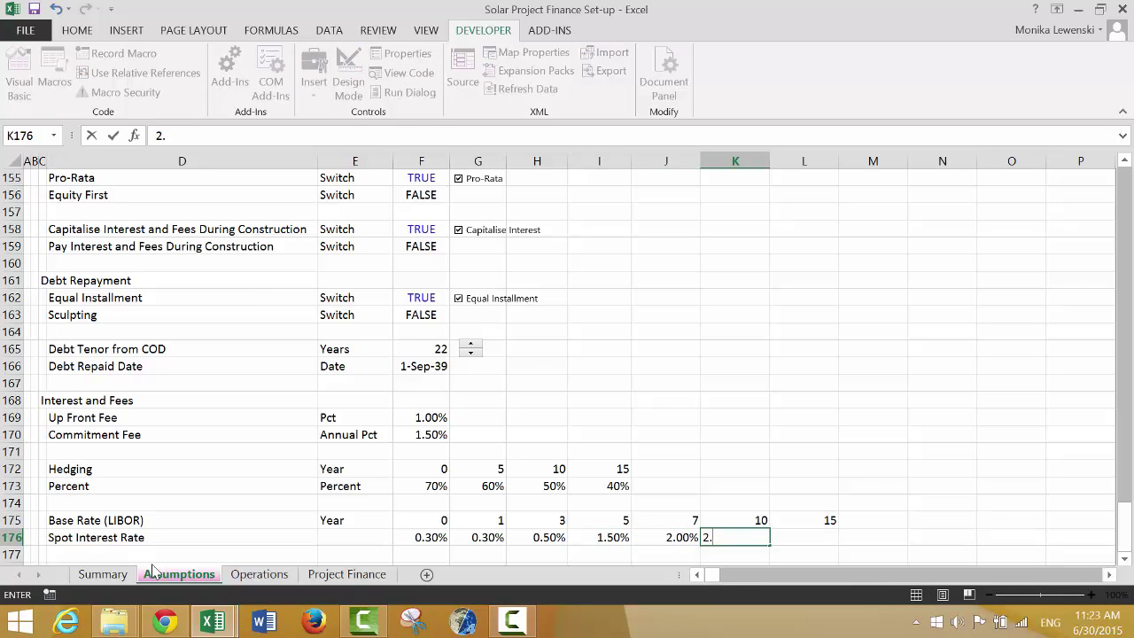
{"action": "key", "text": "Return"}
{"action": "key", "text": "Up"}
{"action": "key", "text": "Right"}
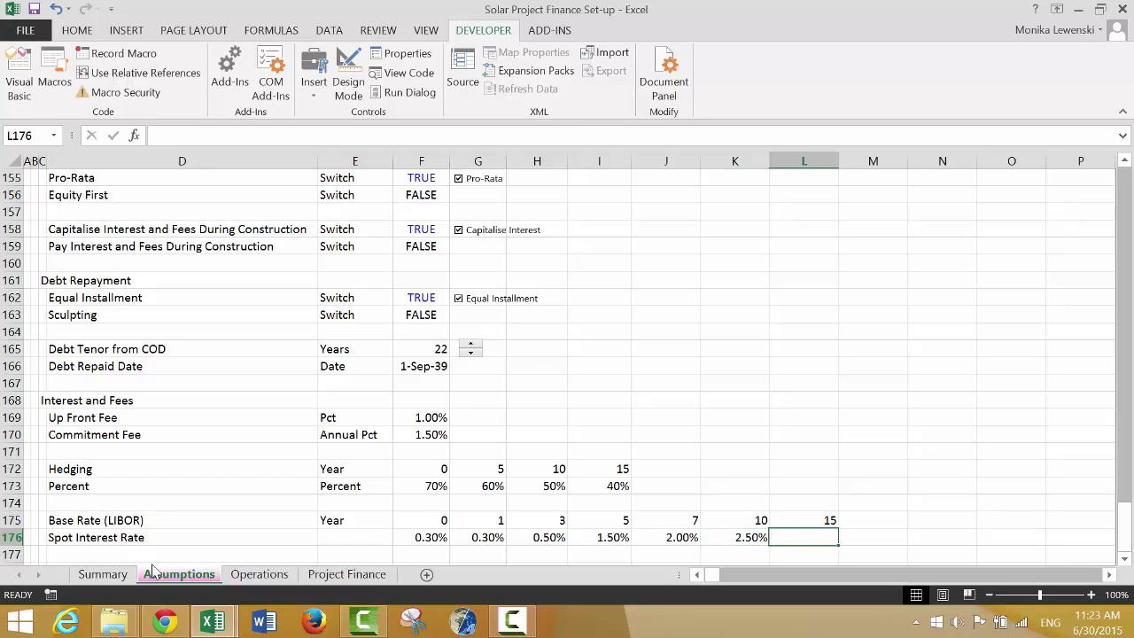
{"action": "type", "text": "2."}
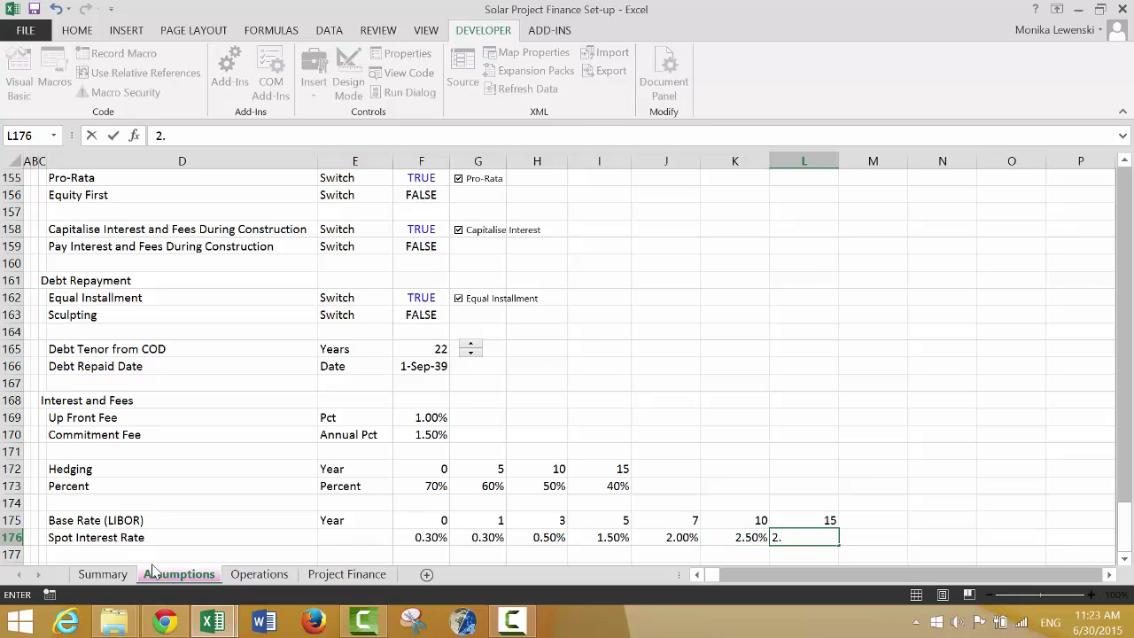
{"action": "type", "text": "70%"}
{"action": "key", "text": "Return"}
{"action": "key", "text": "Up"}
Add the row label "Hedged Interest Rate" in cell D177, directly below the Spot Interest Rate label
{"action": "key", "text": "Left"}
{"action": "key", "text": "Left"}
{"action": "key", "text": "Left"}
{"action": "key", "text": "Left"}
{"action": "key", "text": "Left"}
{"action": "key", "text": "Left"}
{"action": "key", "text": "Left"}
{"action": "key", "text": "Left"}
{"action": "key", "text": "Left"}
{"action": "key", "text": "Left"}
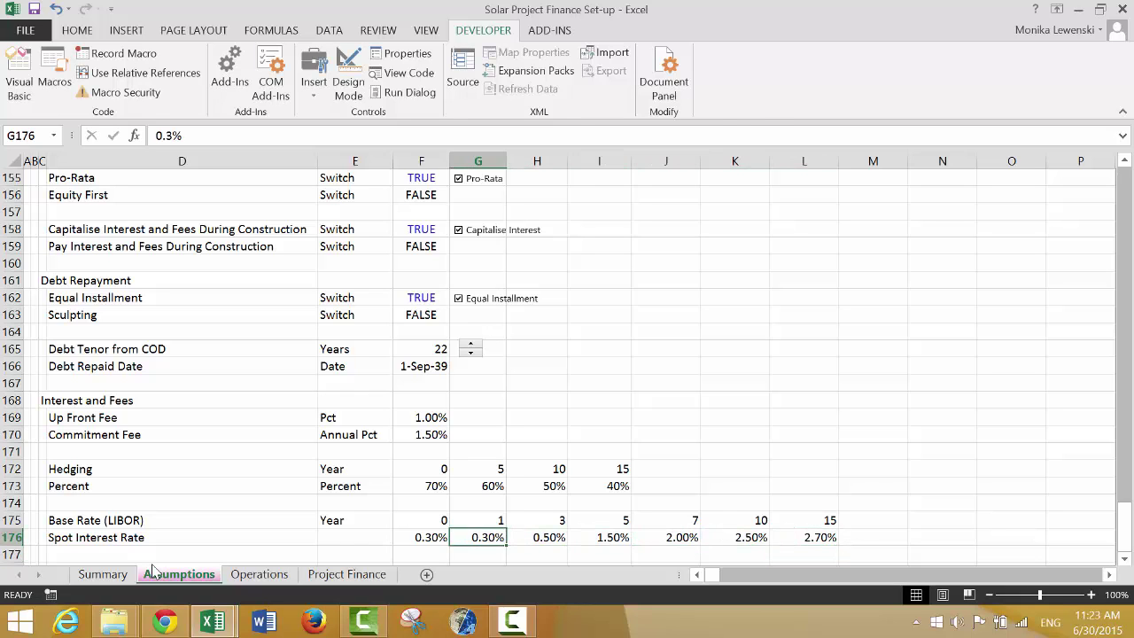
{"action": "key", "text": "Down"}
{"action": "key", "text": "Down"}
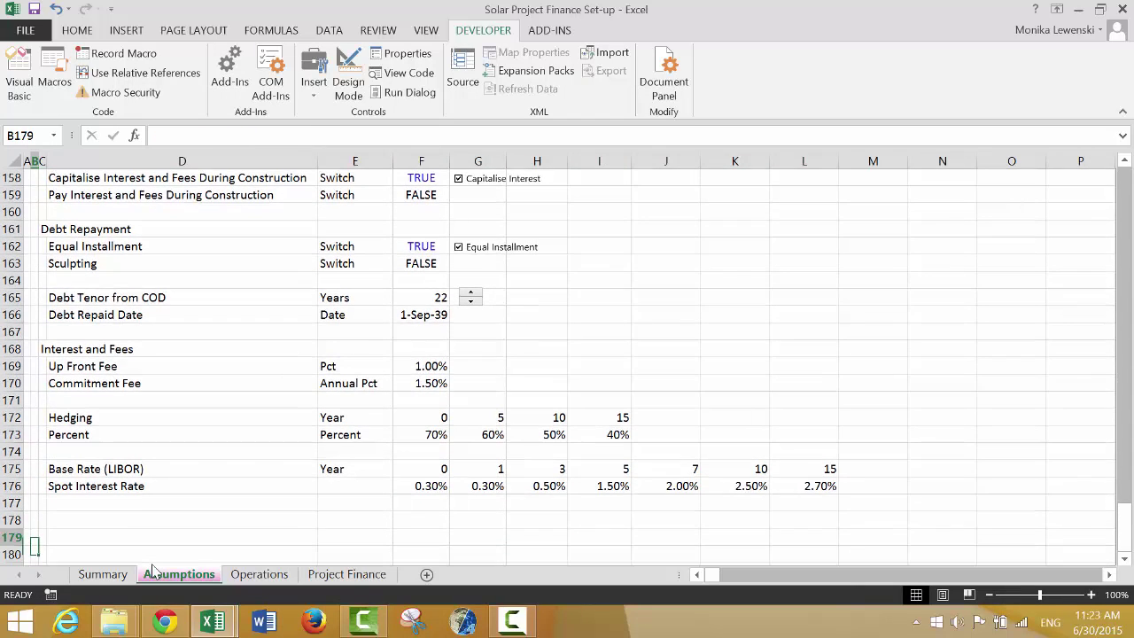
{"action": "key", "text": "Up"}
{"action": "key", "text": "Right"}
{"action": "key", "text": "Right"}
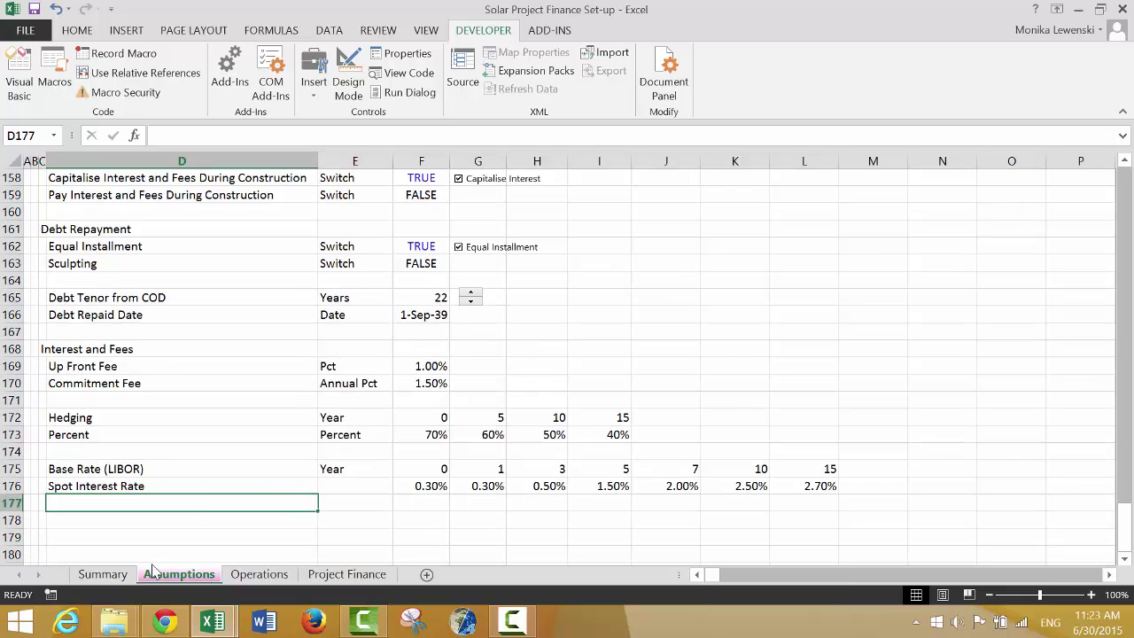
{"action": "type", "text": "Hd"}
{"action": "key", "text": "BackSpace"}
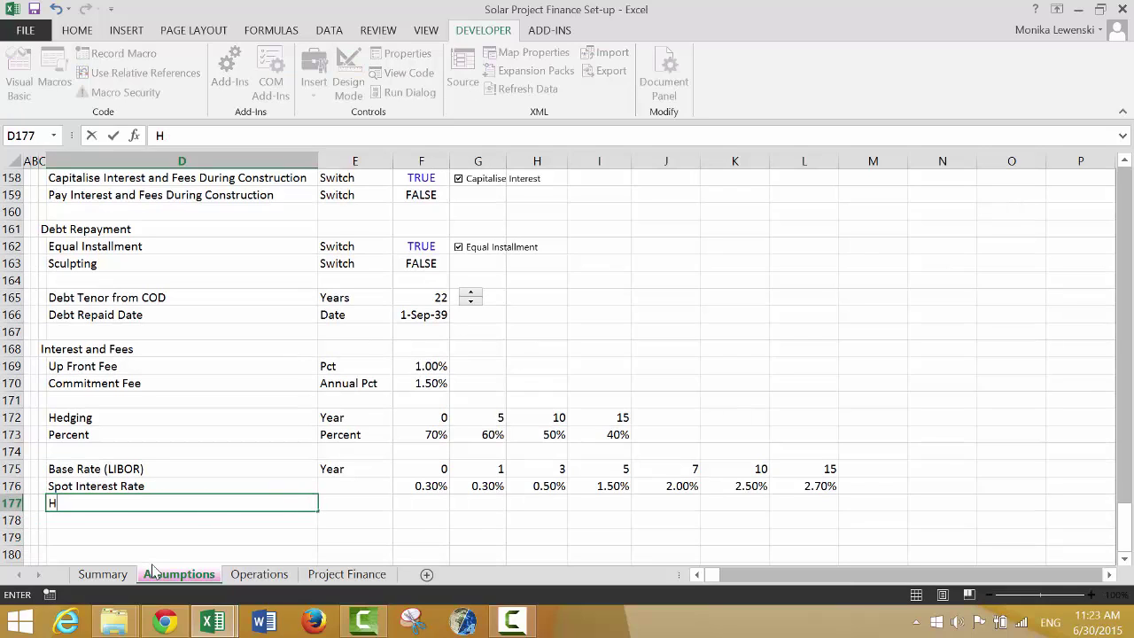
{"action": "type", "text": "edged Interest Rate"}
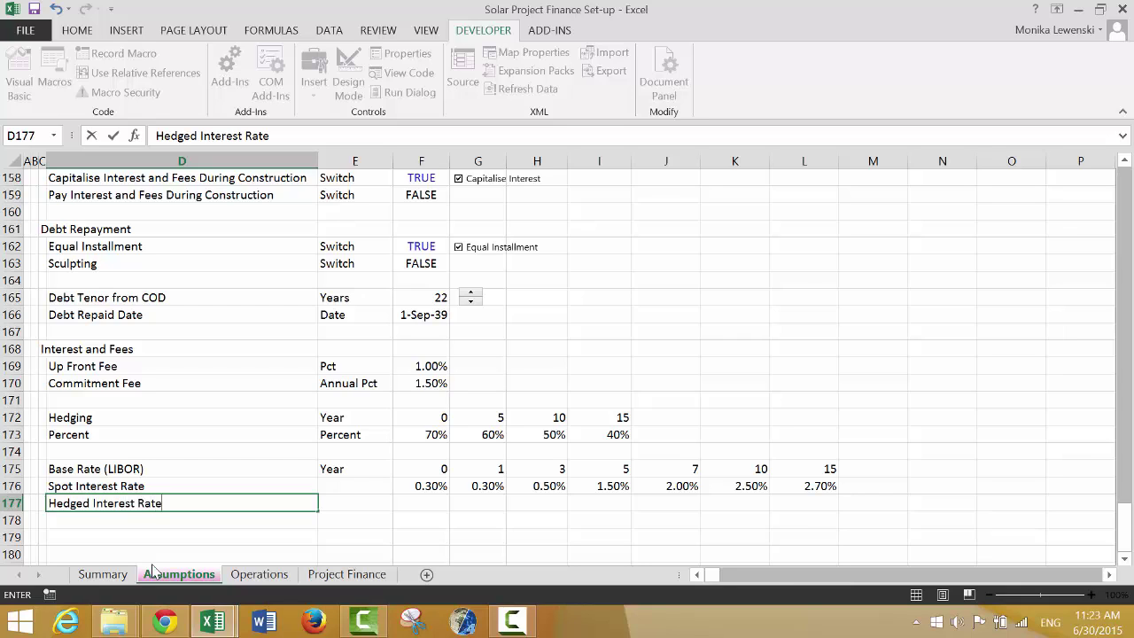
{"action": "key", "text": "Return"}
{"action": "key", "text": "Up"}
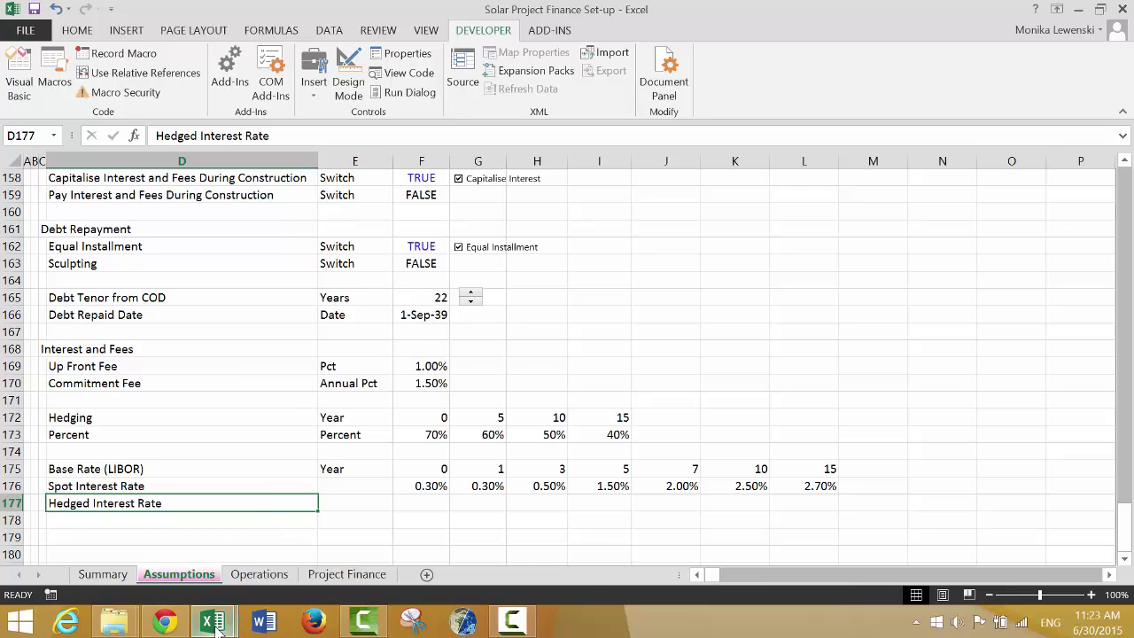
Switch to the Interest Rates workbook and change the Single Graph chart's series to 10 YR Swap Rate
{"action": "mouse_move", "coordinate": [213, 623]}
{"action": "left_click", "coordinate": [520, 543]}
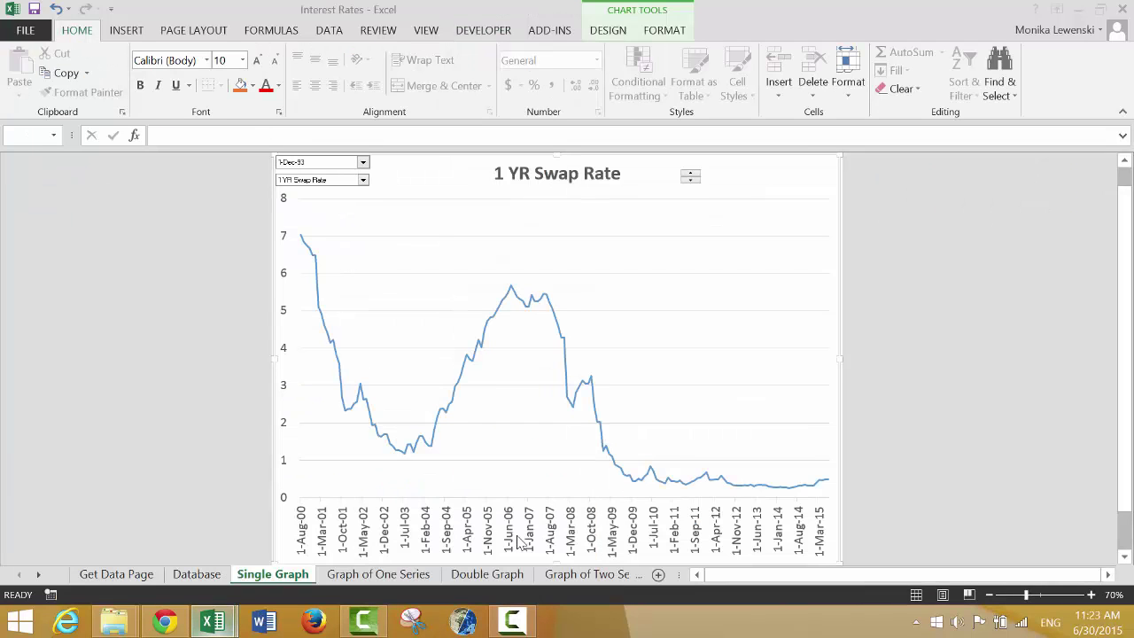
{"action": "left_click", "coordinate": [364, 182]}
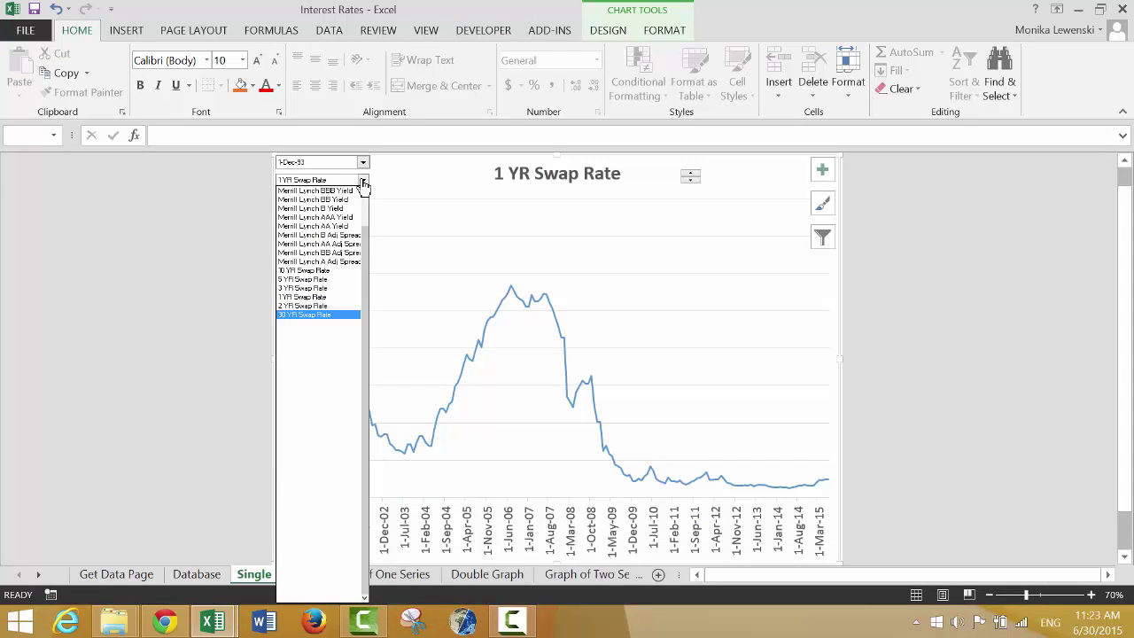
{"action": "key", "text": "Up"}
{"action": "key", "text": "Up"}
{"action": "key", "text": "Up"}
{"action": "key", "text": "Up"}
{"action": "key", "text": "Up"}
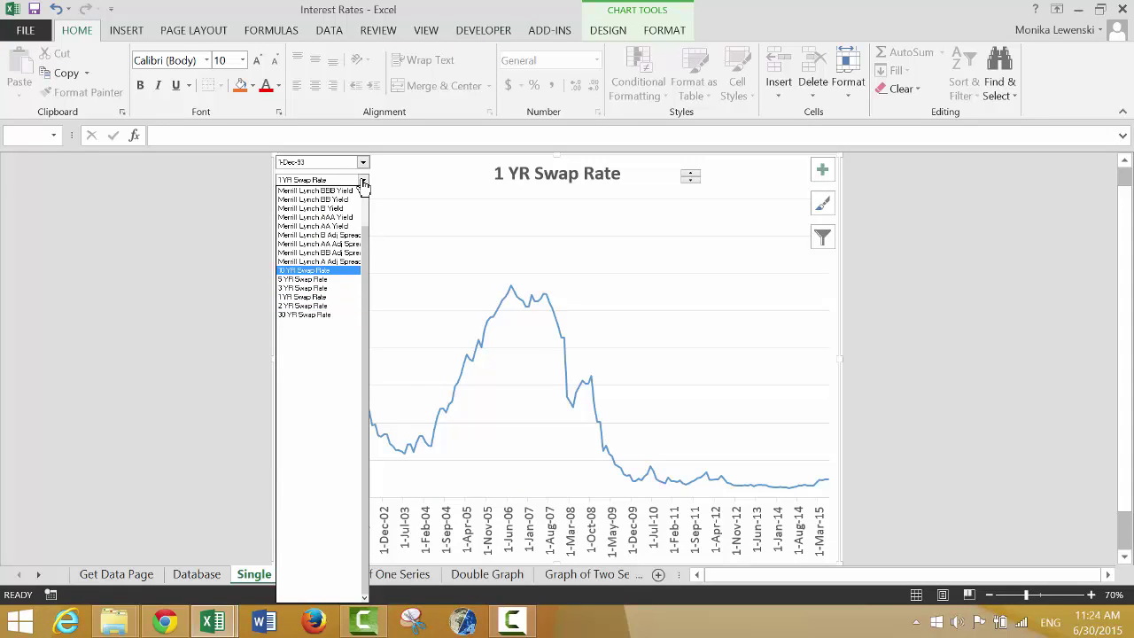
{"action": "key", "text": "Return"}
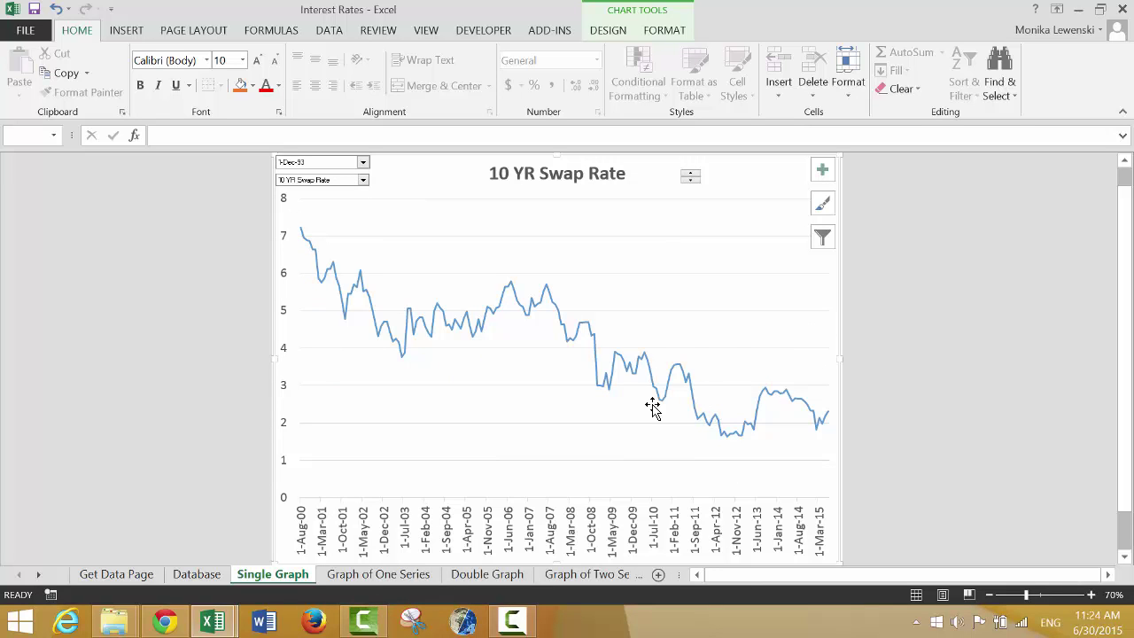
On the Double Graph sheet, set the chart's first series to 10 YR Swap Rate
{"action": "key", "text": "ctrl+Page_Down"}
{"action": "key", "text": "ctrl+Page_Down"}
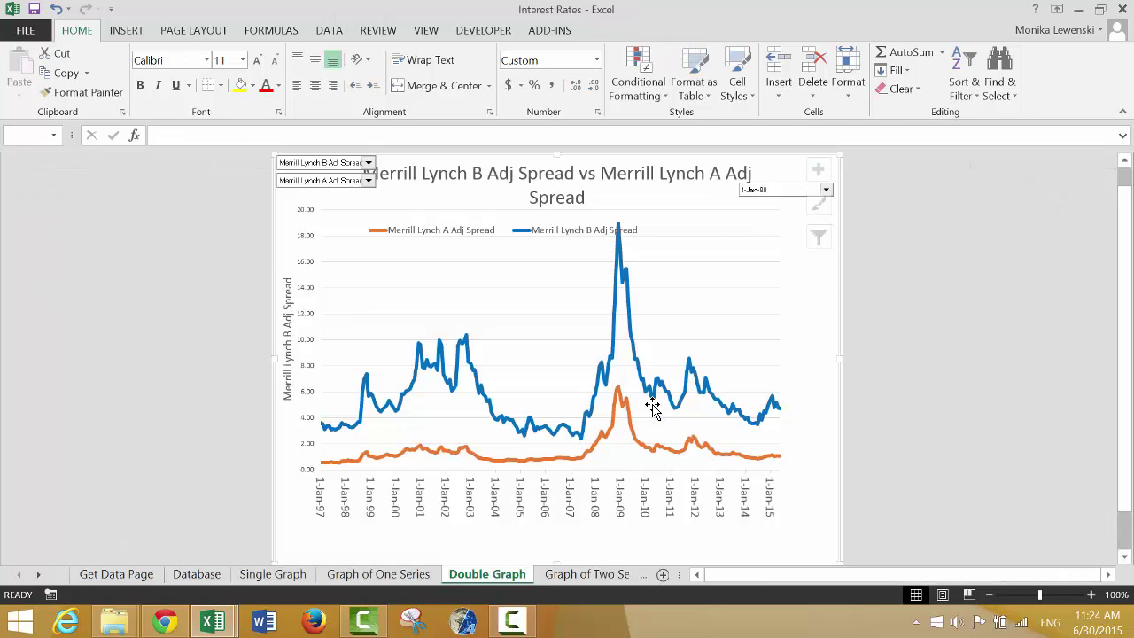
{"action": "left_click", "coordinate": [369, 164]}
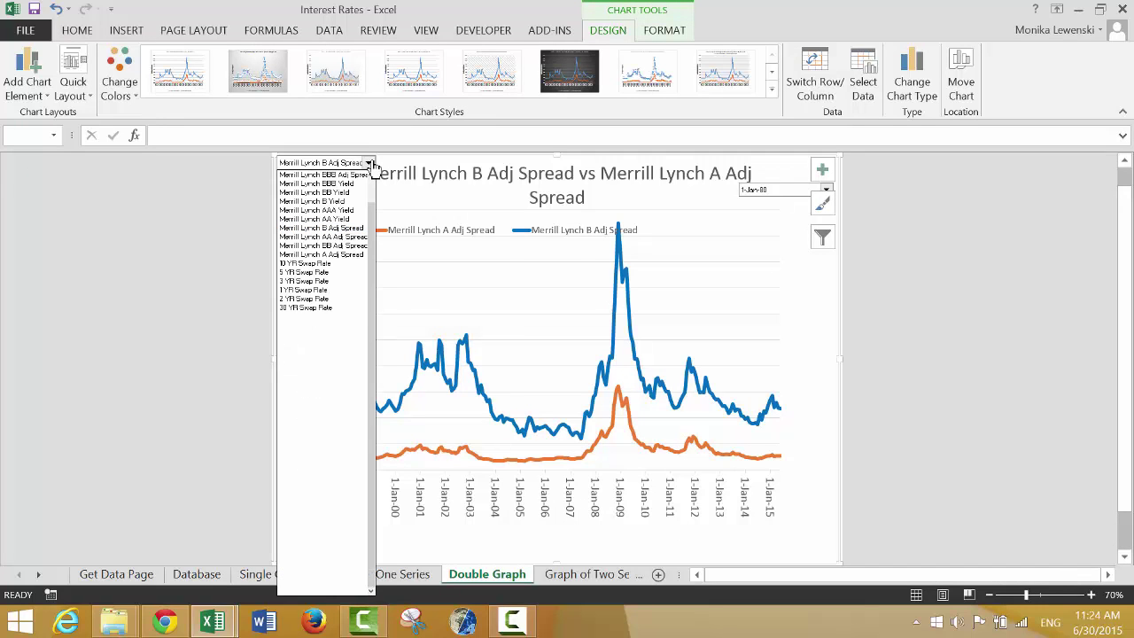
{"action": "key", "text": "Down"}
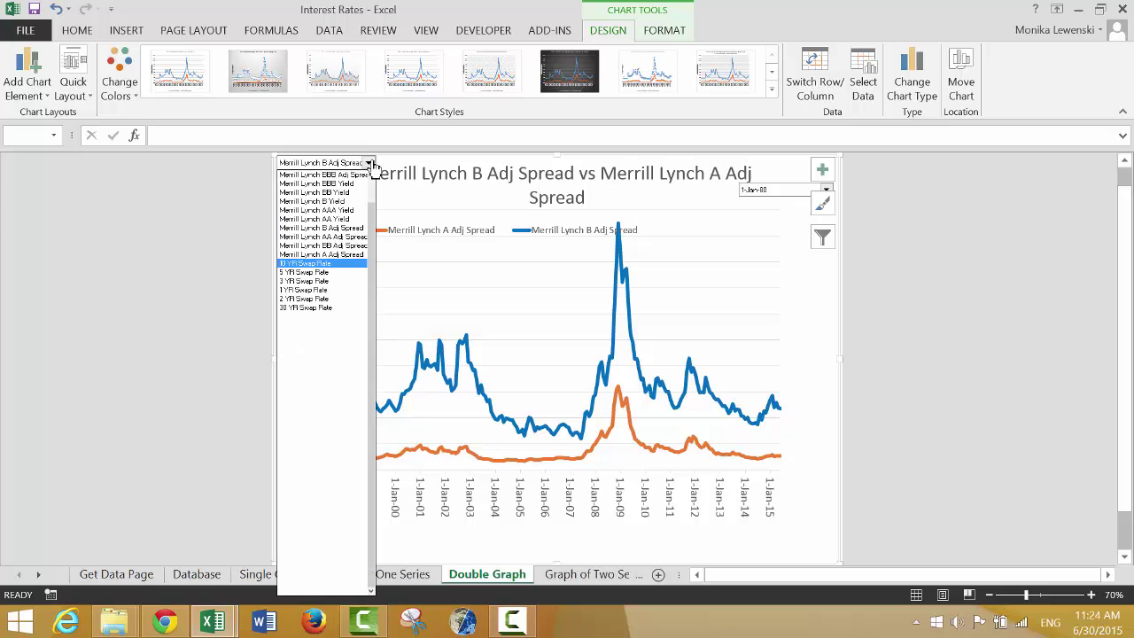
{"action": "key", "text": "Return"}
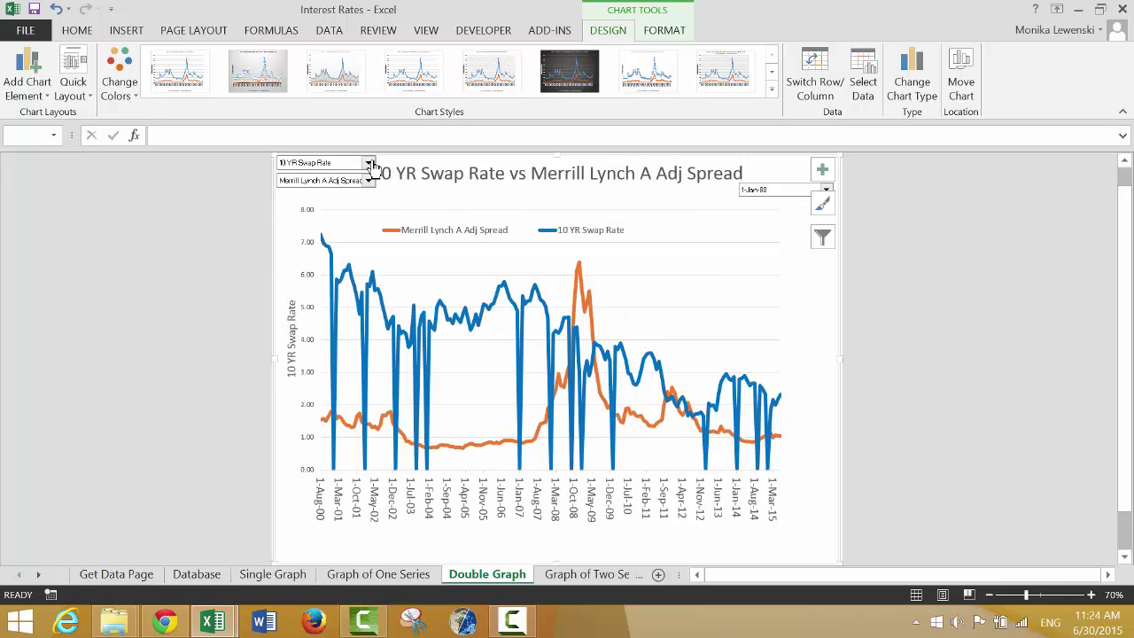
Set the Double Graph chart's second series to 1 YR Swap Rate for comparison with the 10-year rate
{"action": "left_click", "coordinate": [368, 180]}
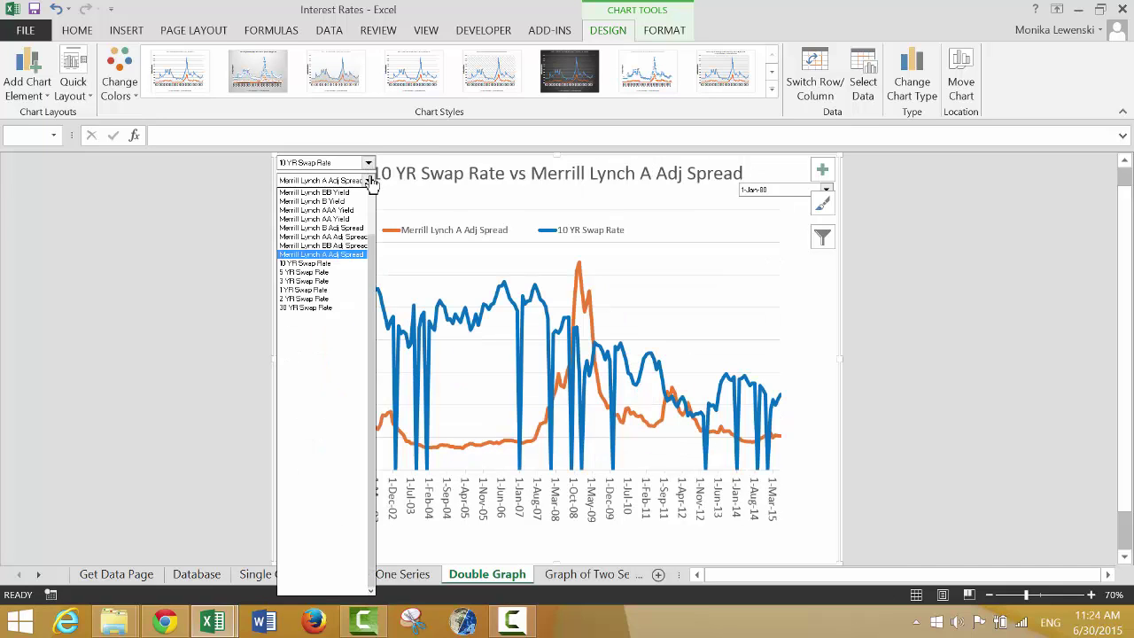
{"action": "key", "text": "Down"}
{"action": "key", "text": "Down"}
{"action": "key", "text": "Down"}
{"action": "key", "text": "Down"}
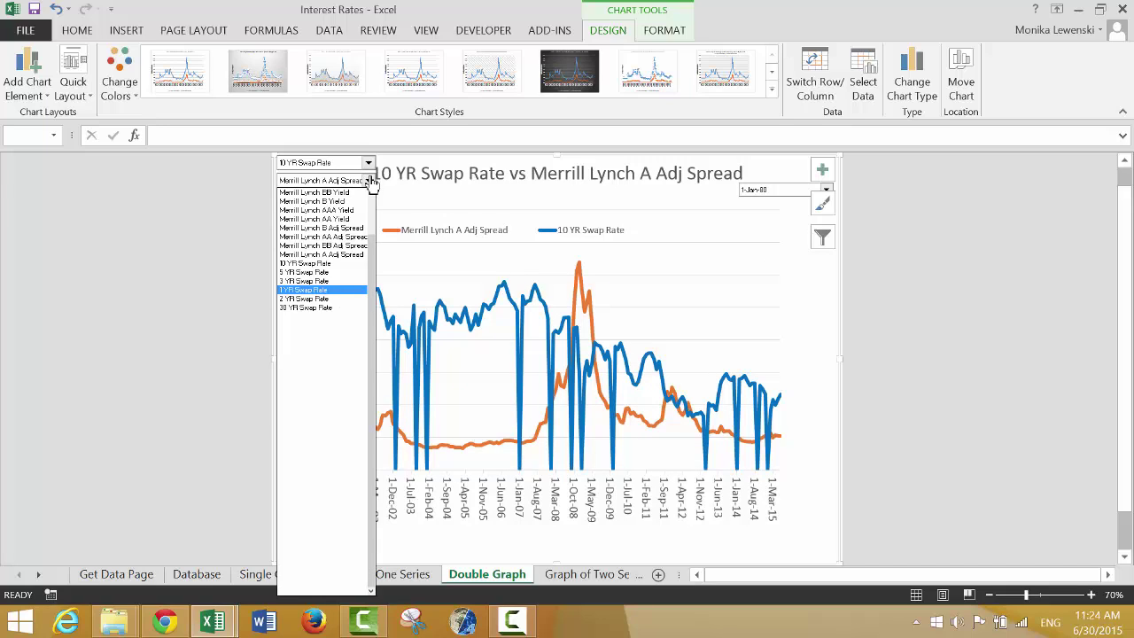
{"action": "key", "text": "Return"}
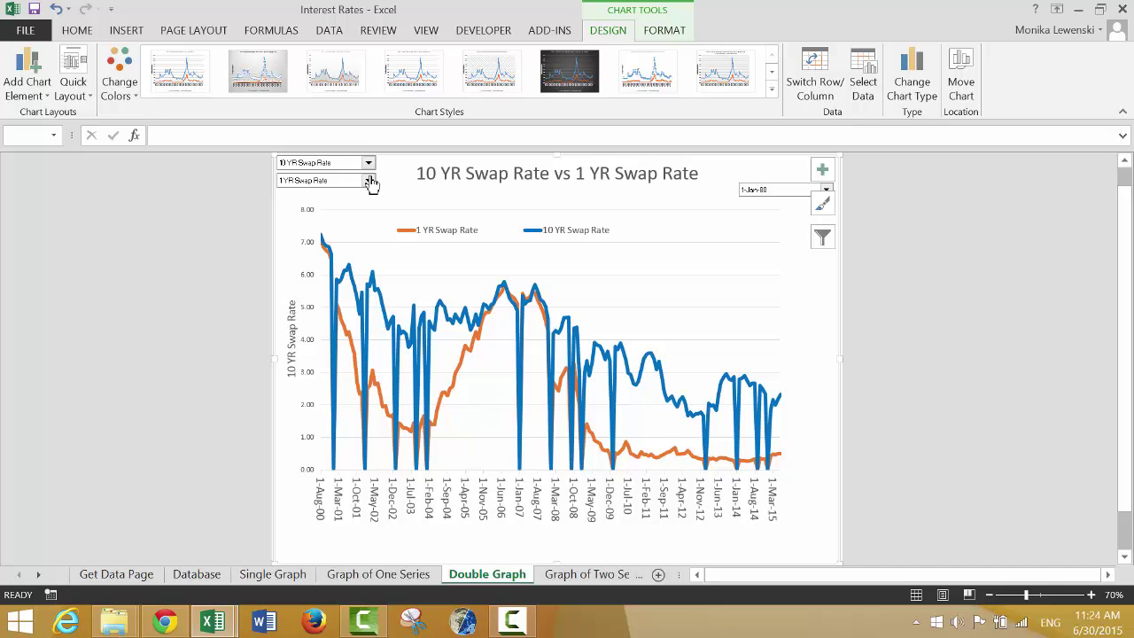
Go back through the workbook's sheets to the Get Data Page and view its list of series sources
{"action": "key", "text": "ctrl+Page_Up"}
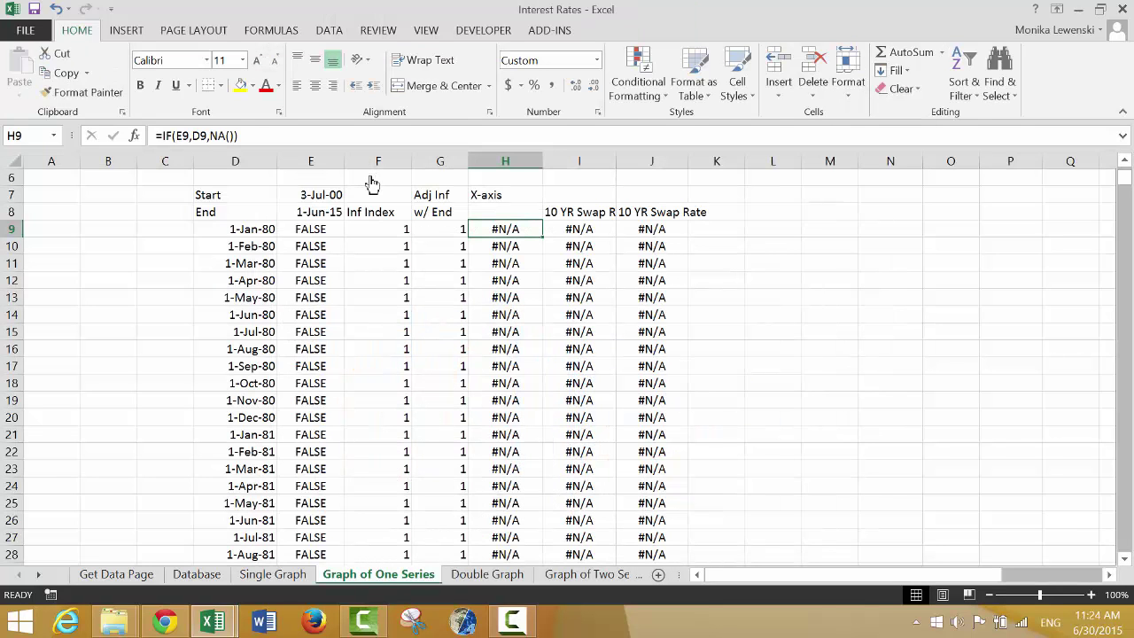
{"action": "key", "text": "ctrl+Page_Up"}
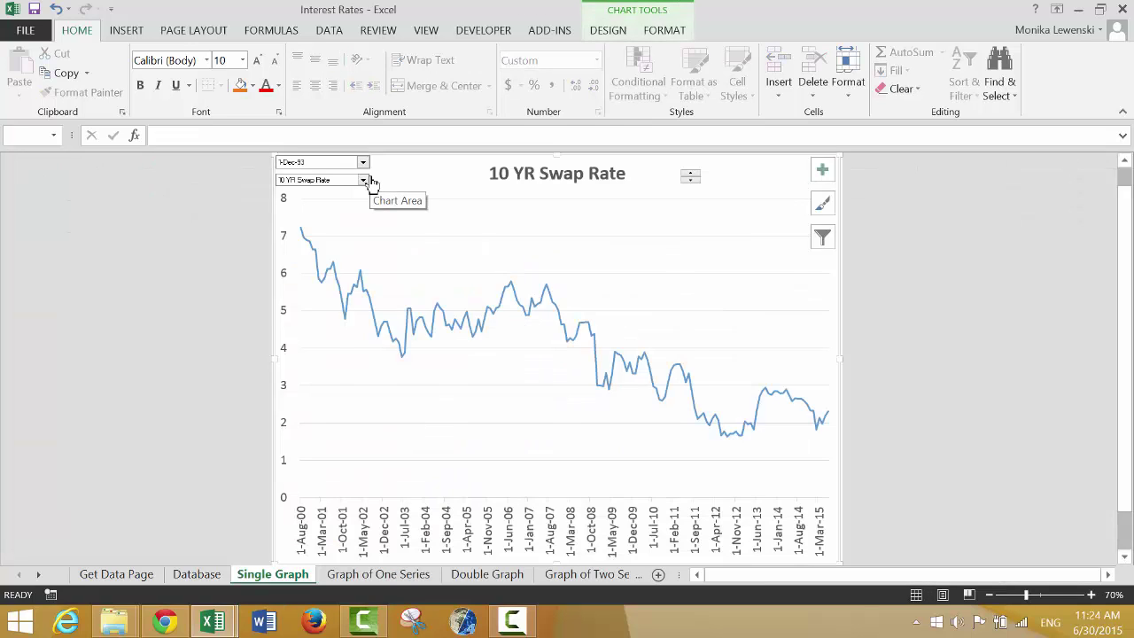
{"action": "key", "text": "ctrl+Page_Up"}
{"action": "key", "text": "ctrl+Page_Down"}
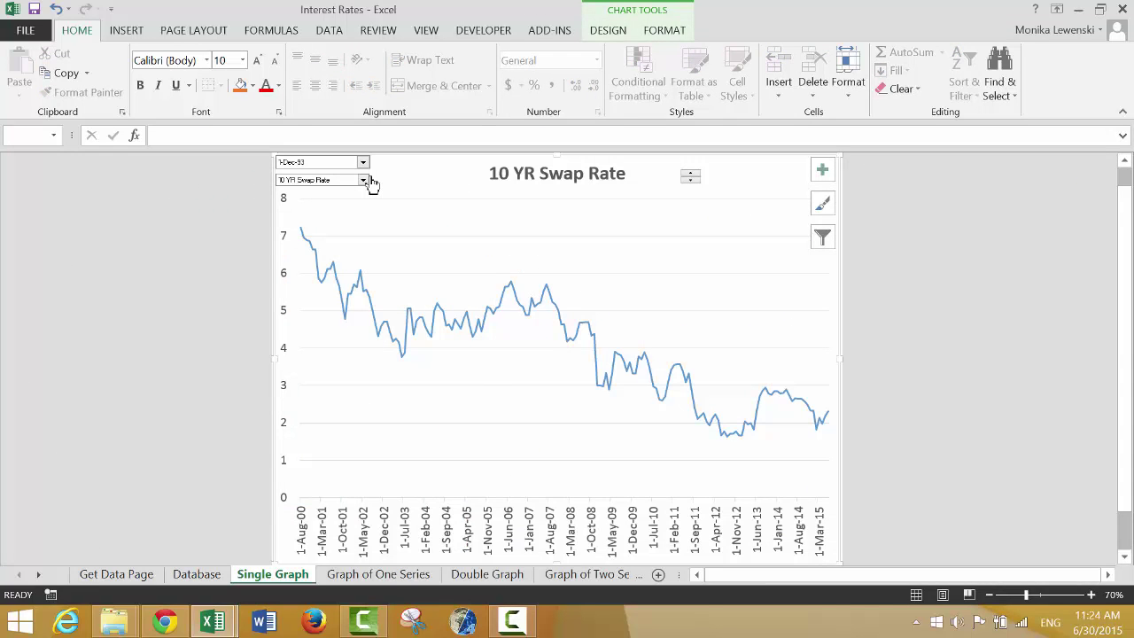
{"action": "key", "text": "ctrl+Page_Up"}
{"action": "key", "text": "ctrl+Page_Up"}
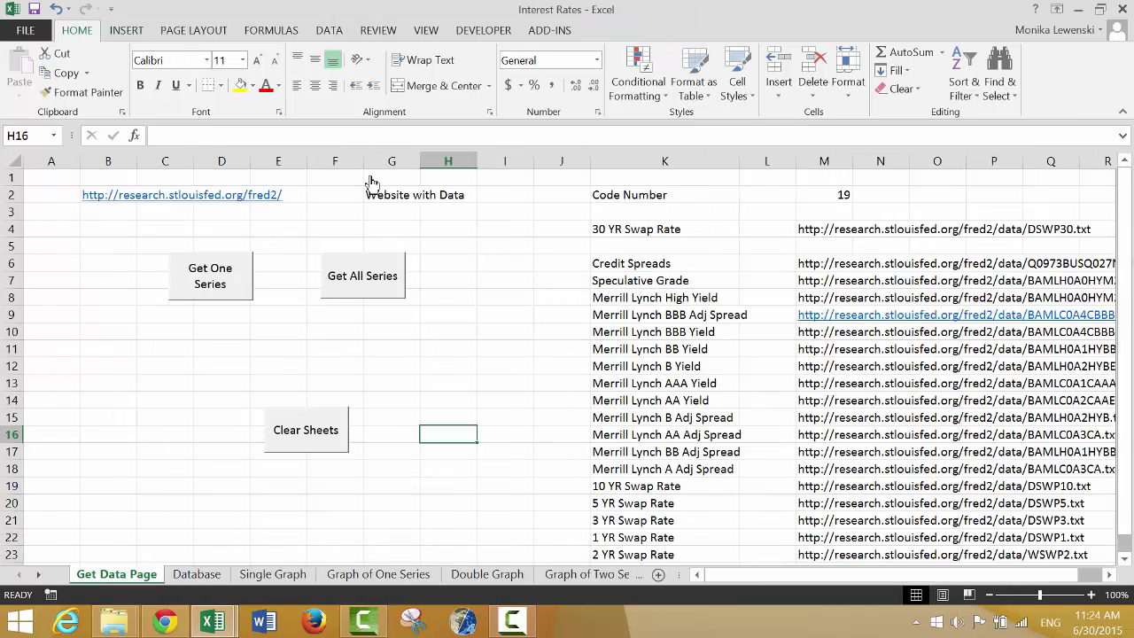
Save the Interest Rates workbook and clear its previously downloaded series sheets
{"action": "left_click", "coordinate": [162, 381]}
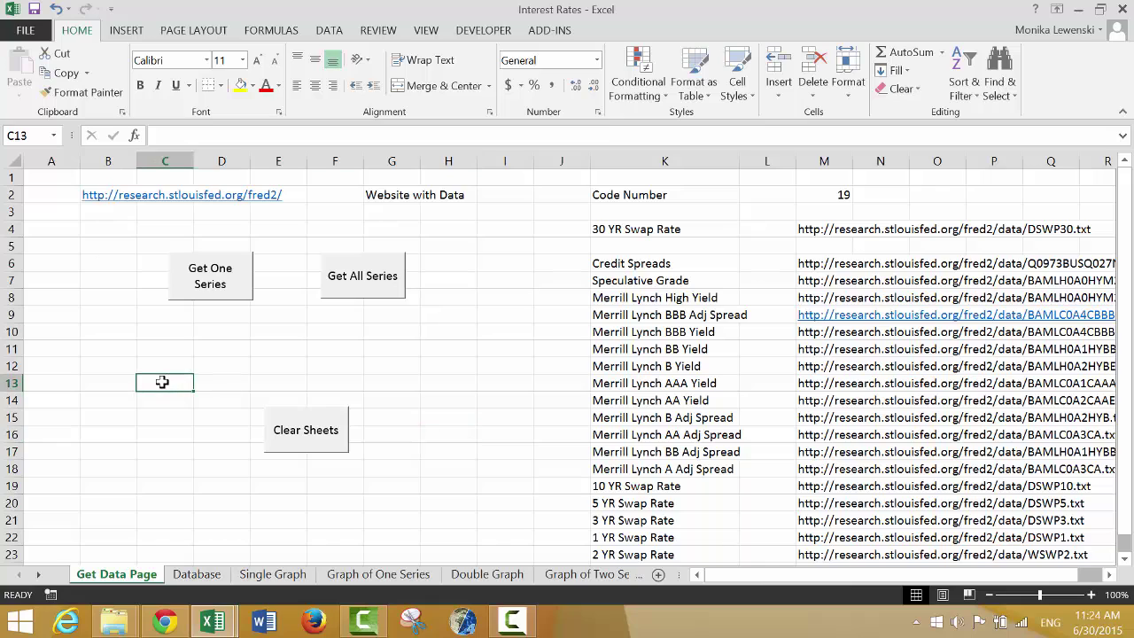
{"action": "key", "text": "ctrl+s"}
{"action": "left_click", "coordinate": [286, 435]}
{"action": "left_click", "coordinate": [262, 371]}
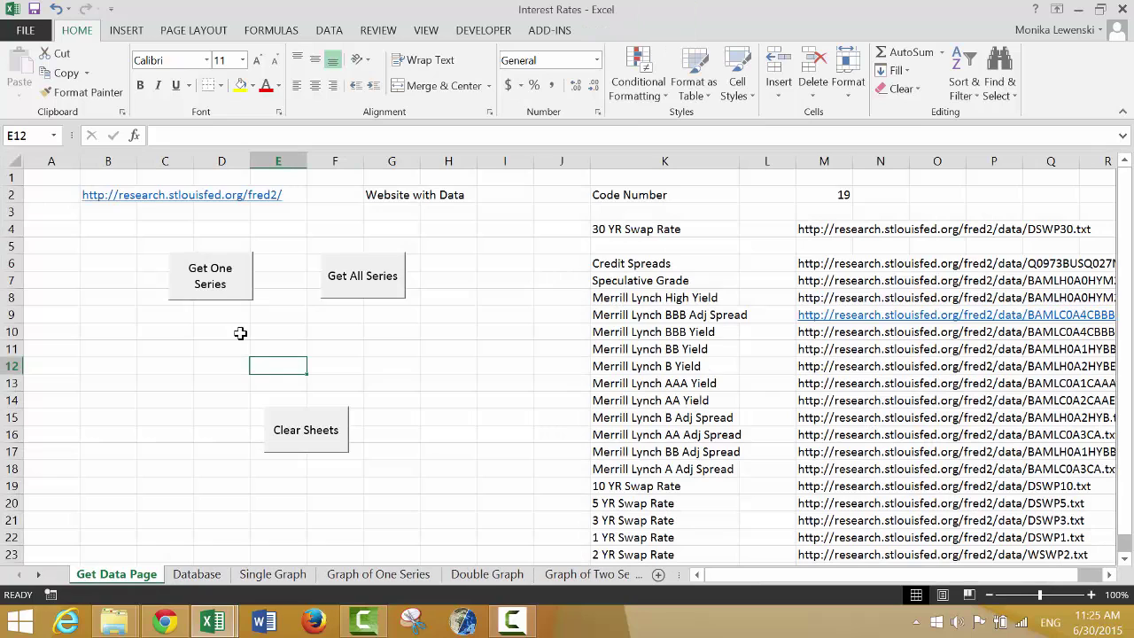
Download all of the interest rate series from the listed sources into the workbook
{"action": "left_click", "coordinate": [341, 299]}
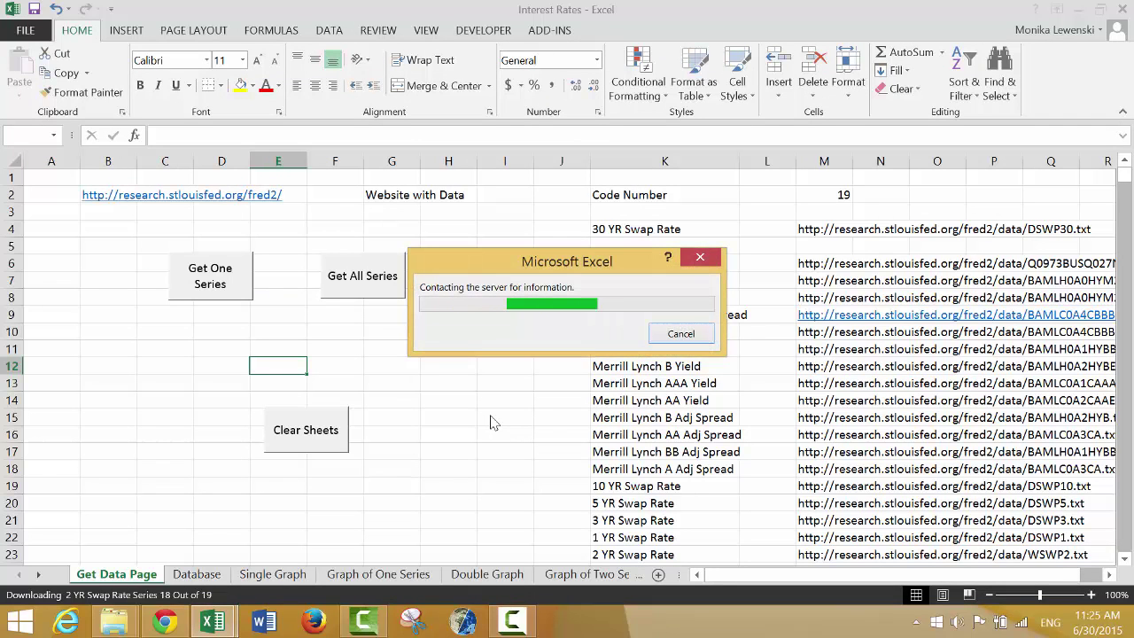
{"action": "left_click", "coordinate": [511, 623]}
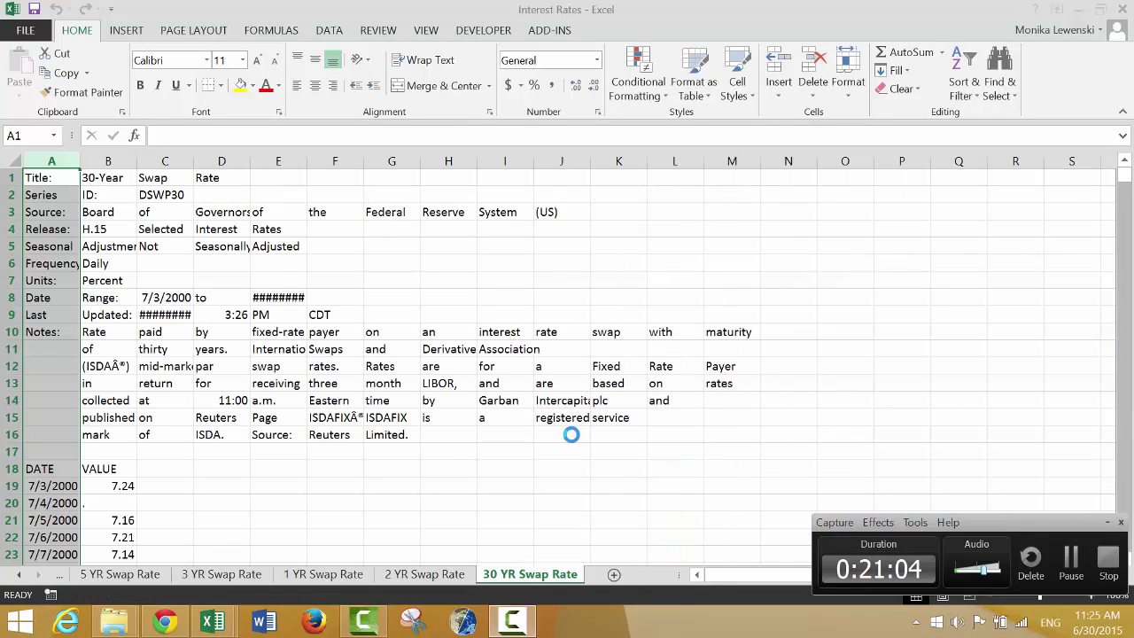
{"action": "left_click", "coordinate": [1072, 558]}
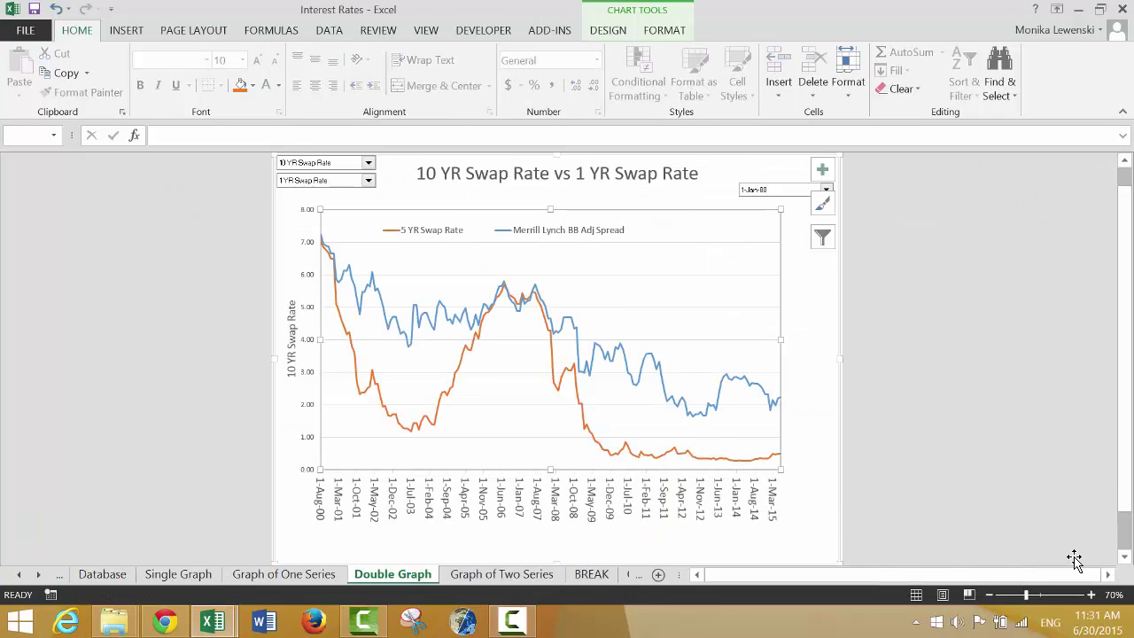
Return to the Solar Project Finance Set-up workbook and select the year 0 Hedged Interest Rate cell, F177
{"action": "left_click", "coordinate": [182, 316]}
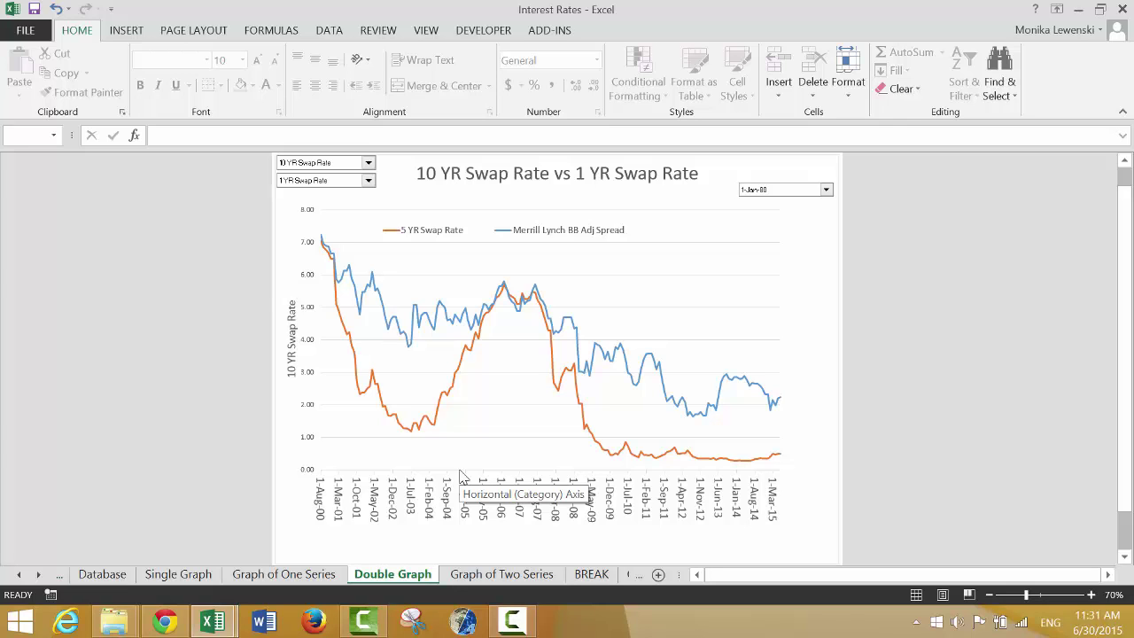
{"action": "key", "text": "ctrl+Tab"}
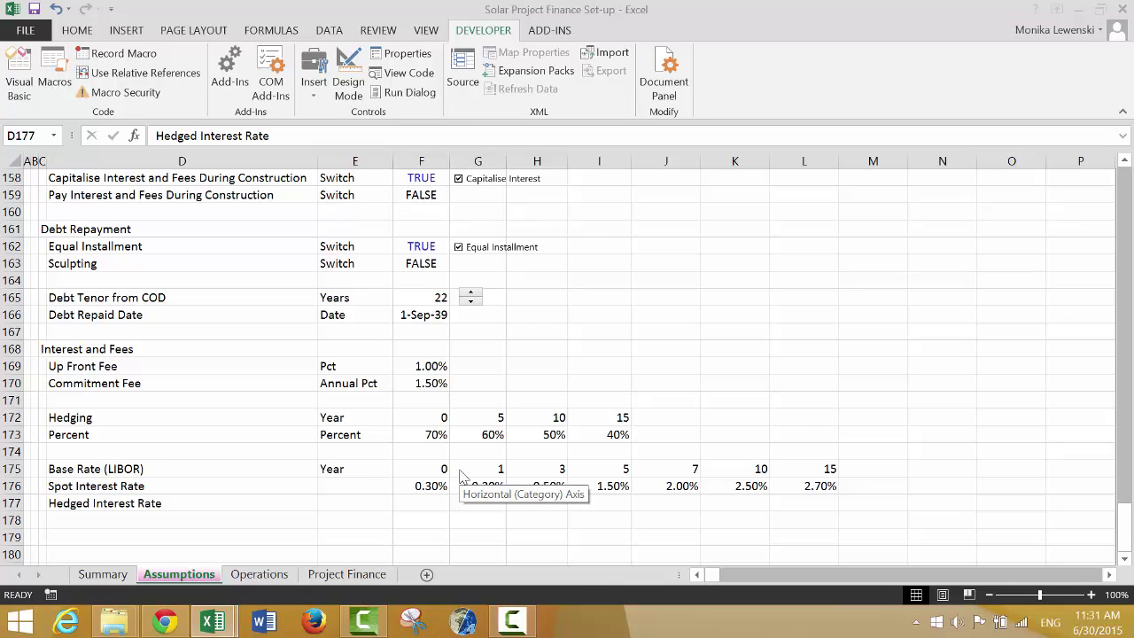
{"action": "key", "text": "Right"}
{"action": "key", "text": "Right"}
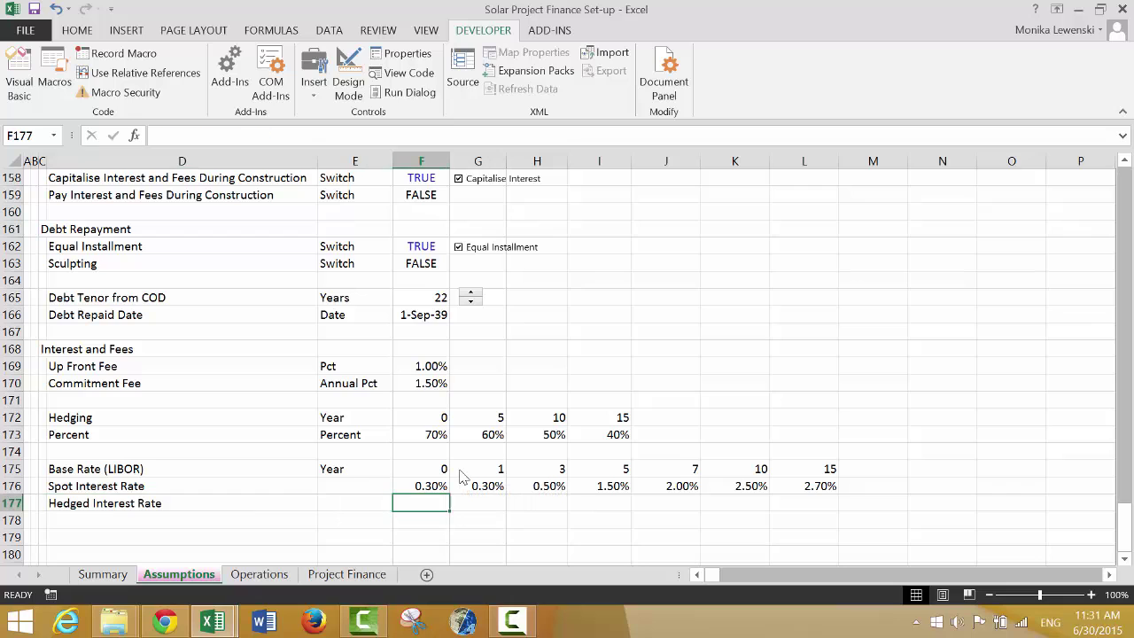
Go back to the Double Graph in the Interest Rates workbook and check the latest points on the 10-year swap rate line
{"action": "key", "text": "ctrl+Tab"}
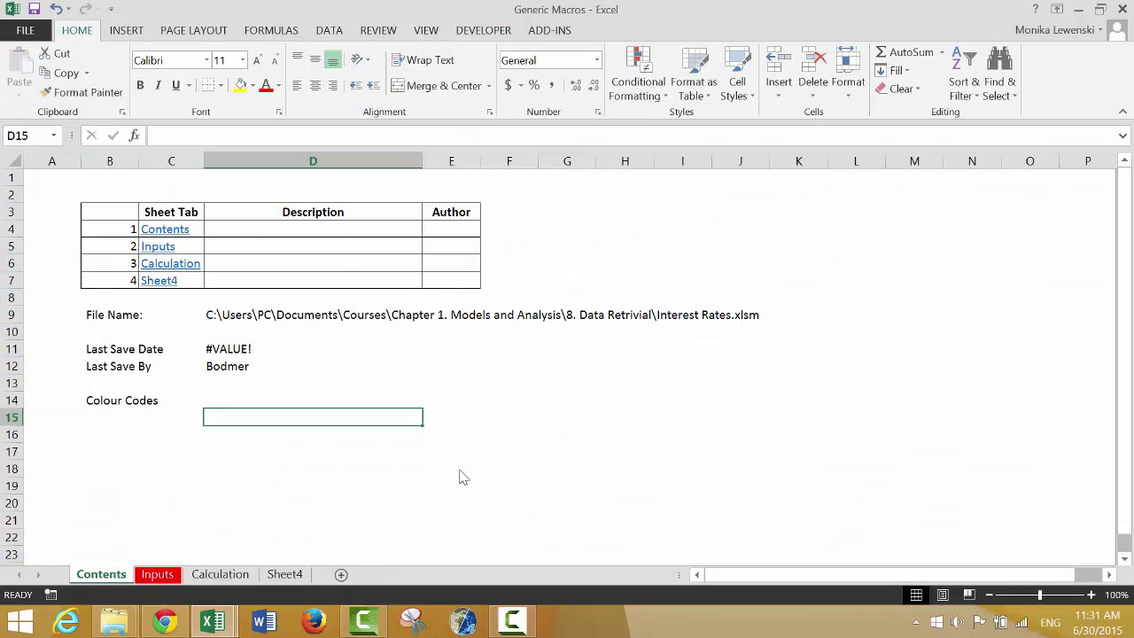
{"action": "key", "text": "ctrl+Tab"}
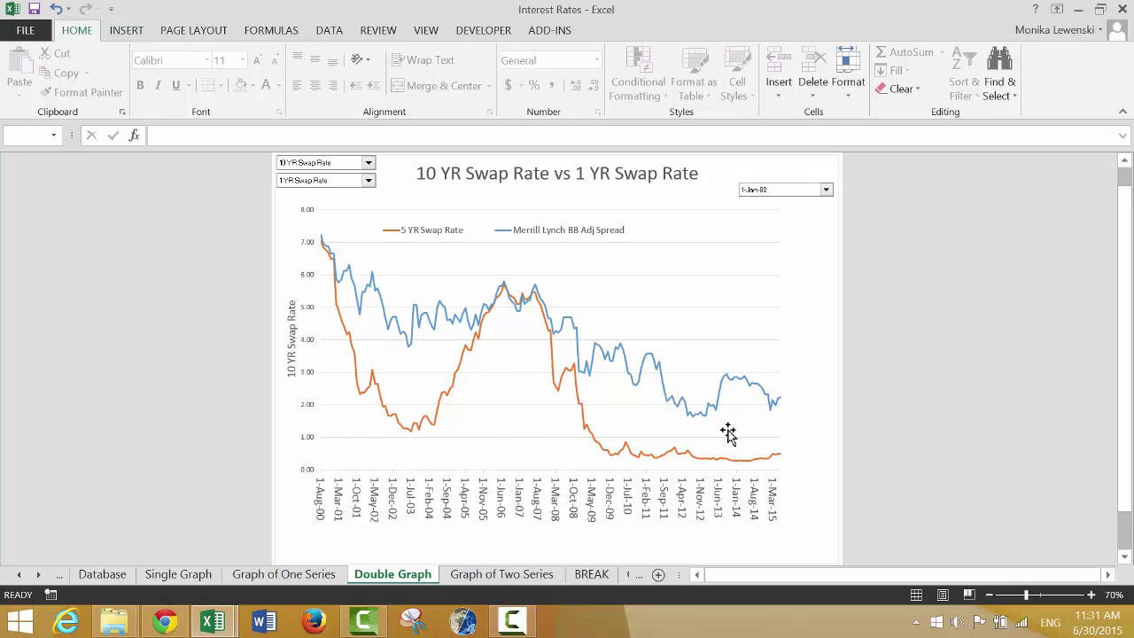
{"action": "left_click", "coordinate": [778, 403]}
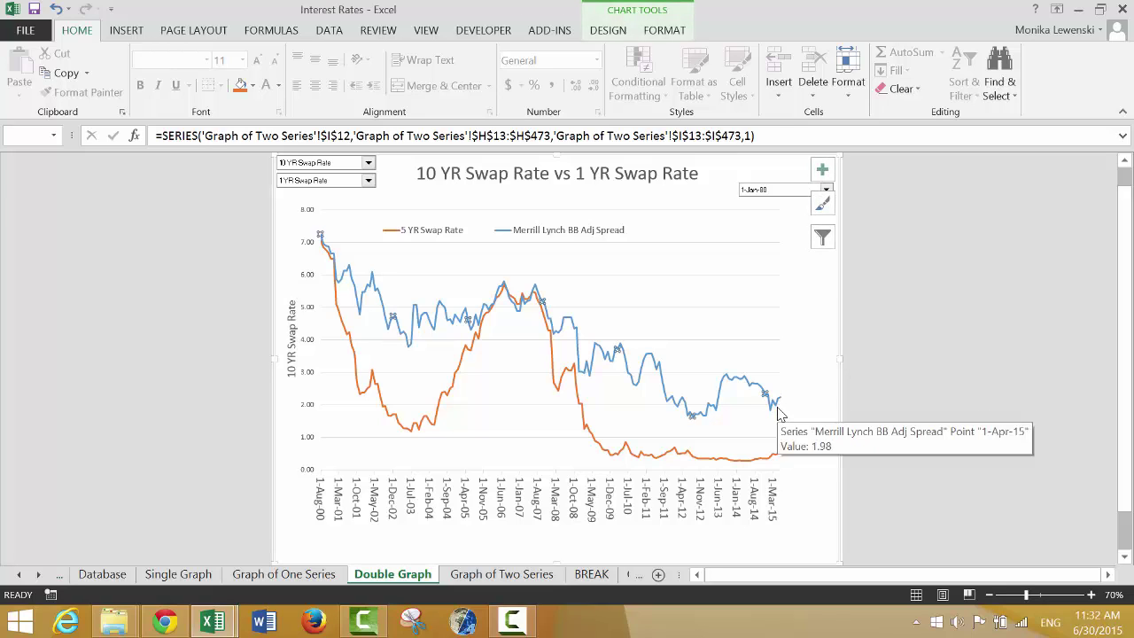
{"action": "left_click", "coordinate": [776, 405]}
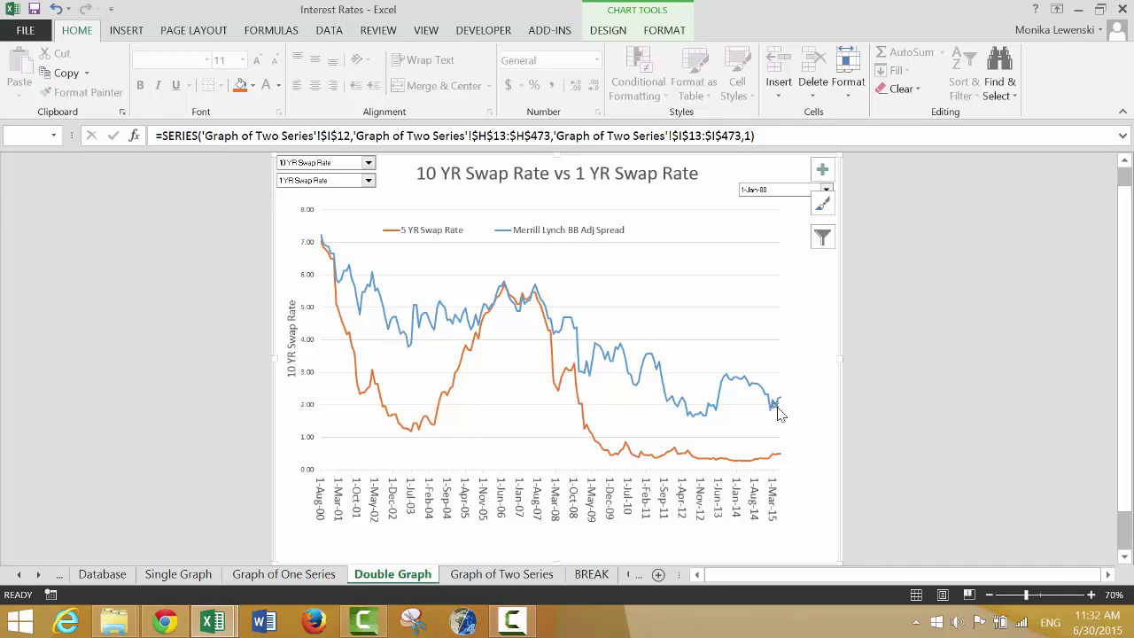
{"action": "right_click", "coordinate": [776, 407]}
{"action": "key", "text": "Escape"}
{"action": "right_click", "coordinate": [778, 406]}
{"action": "key", "text": "Escape"}
{"action": "right_click", "coordinate": [779, 406]}
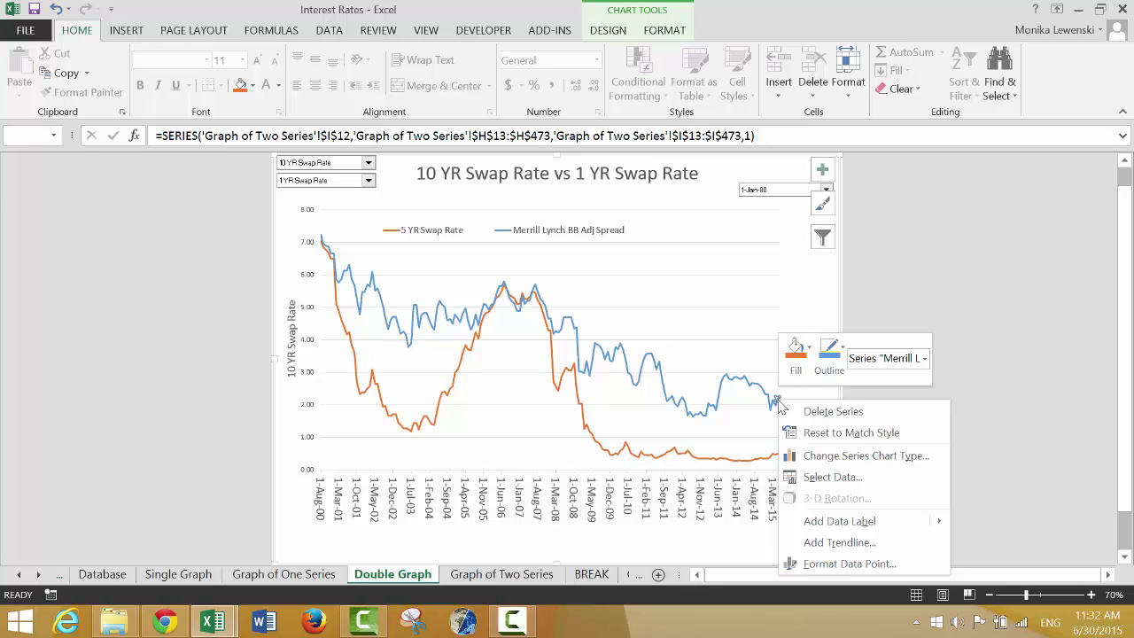
{"action": "key", "text": "Escape"}
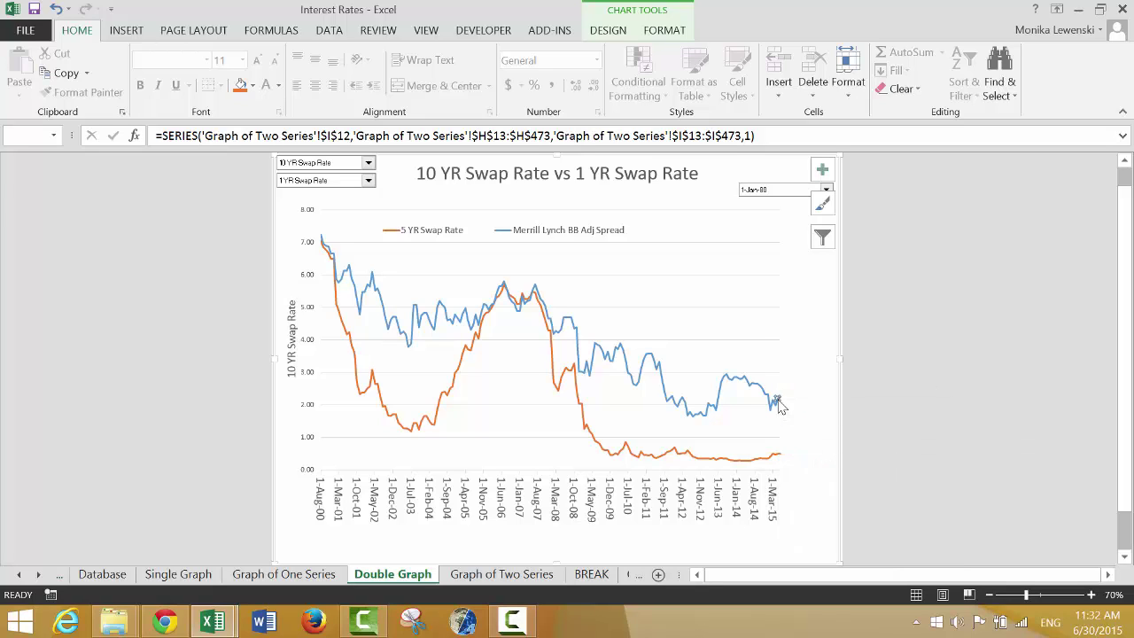
{"action": "left_click", "coordinate": [771, 383]}
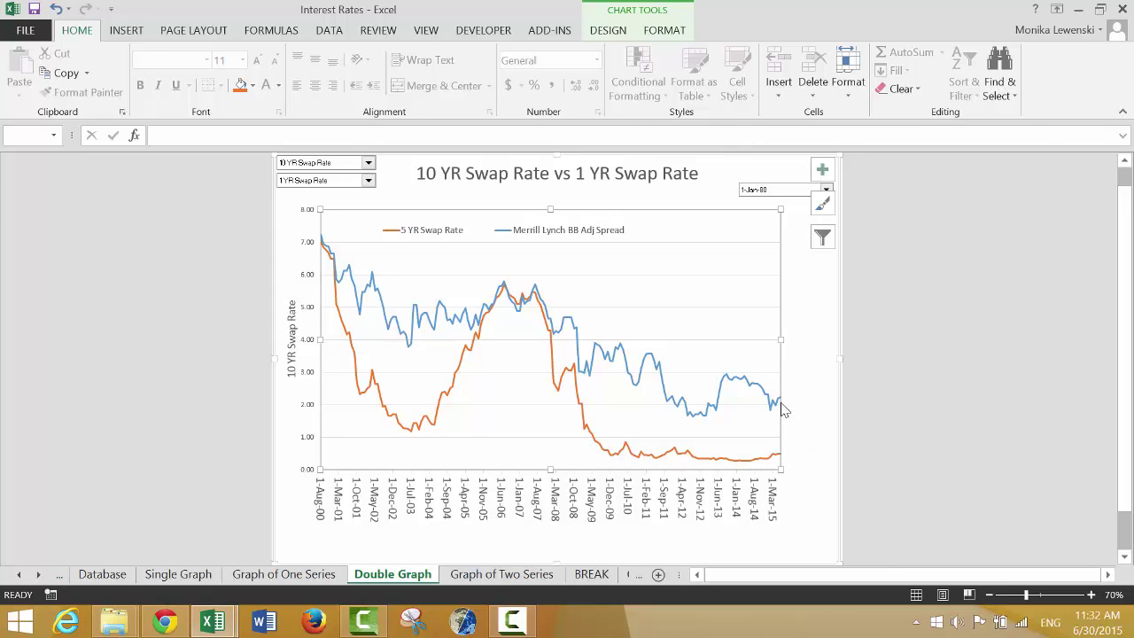
{"action": "left_click", "coordinate": [775, 404]}
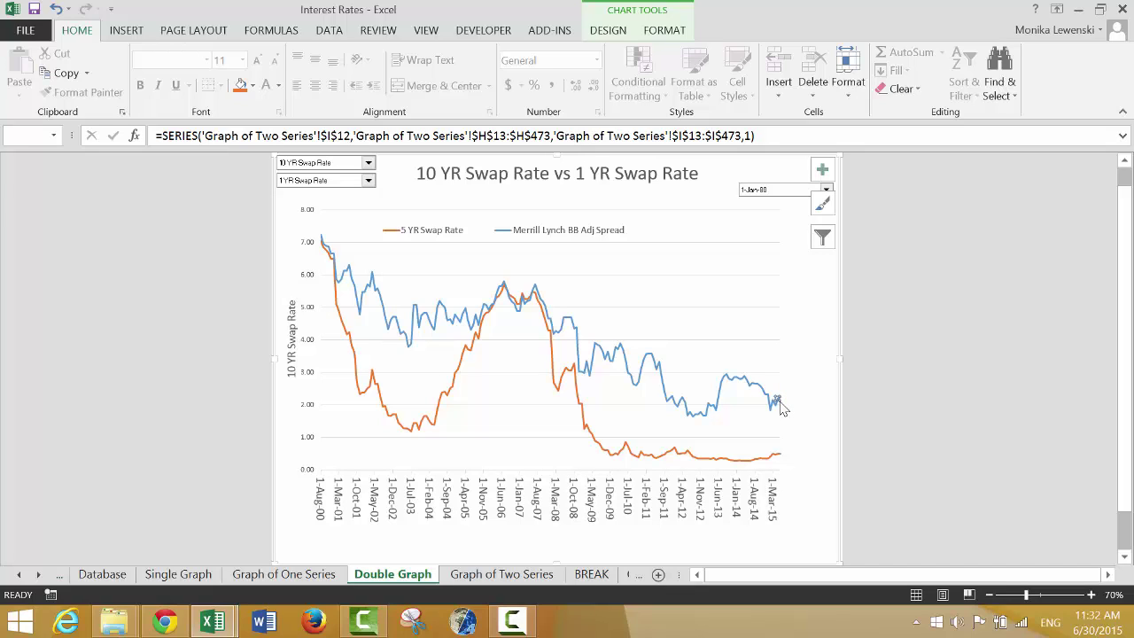
{"action": "right_click", "coordinate": [780, 405]}
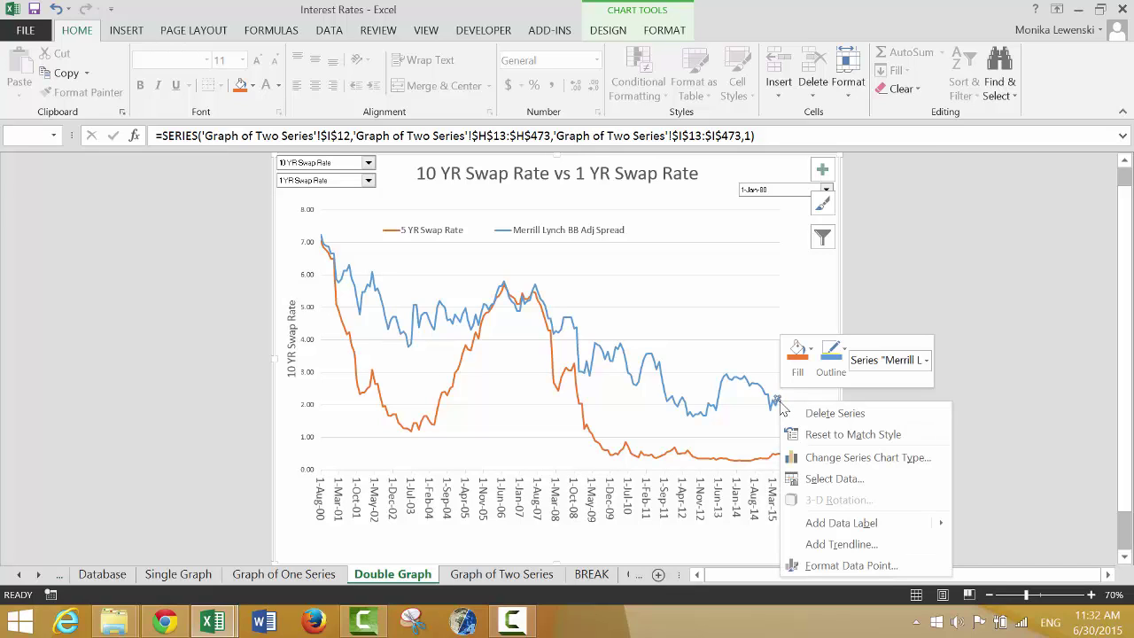
{"action": "key", "text": "Escape"}
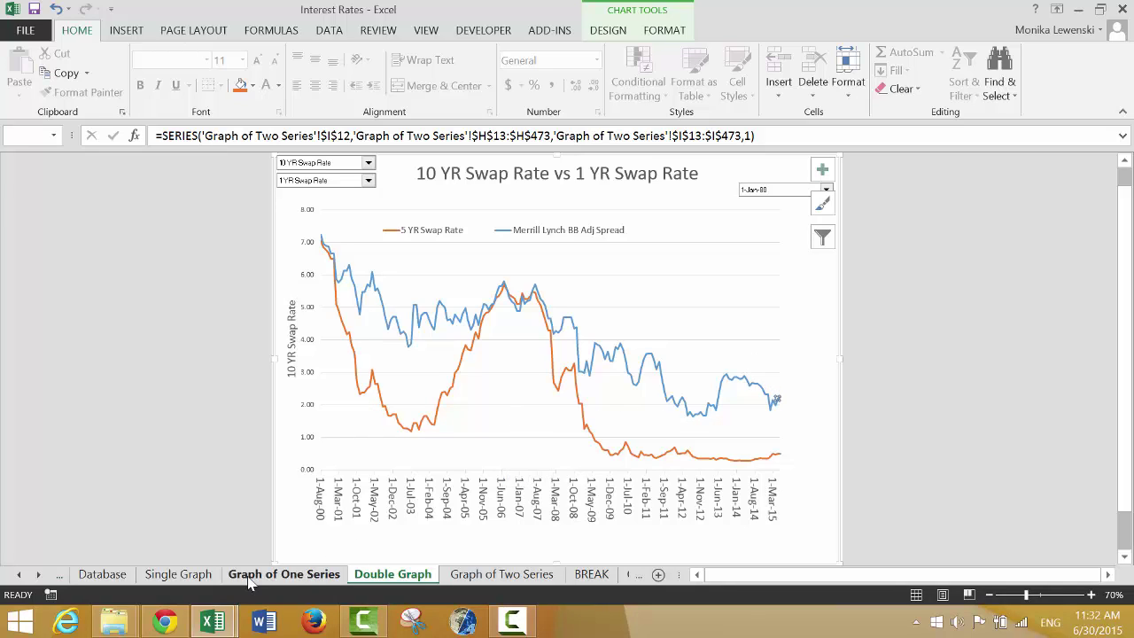
Switch to the Solar Project Finance Set-up workbook and enter 2.1% as the year 0 Hedged Interest Rate
{"action": "mouse_move", "coordinate": [219, 626]}
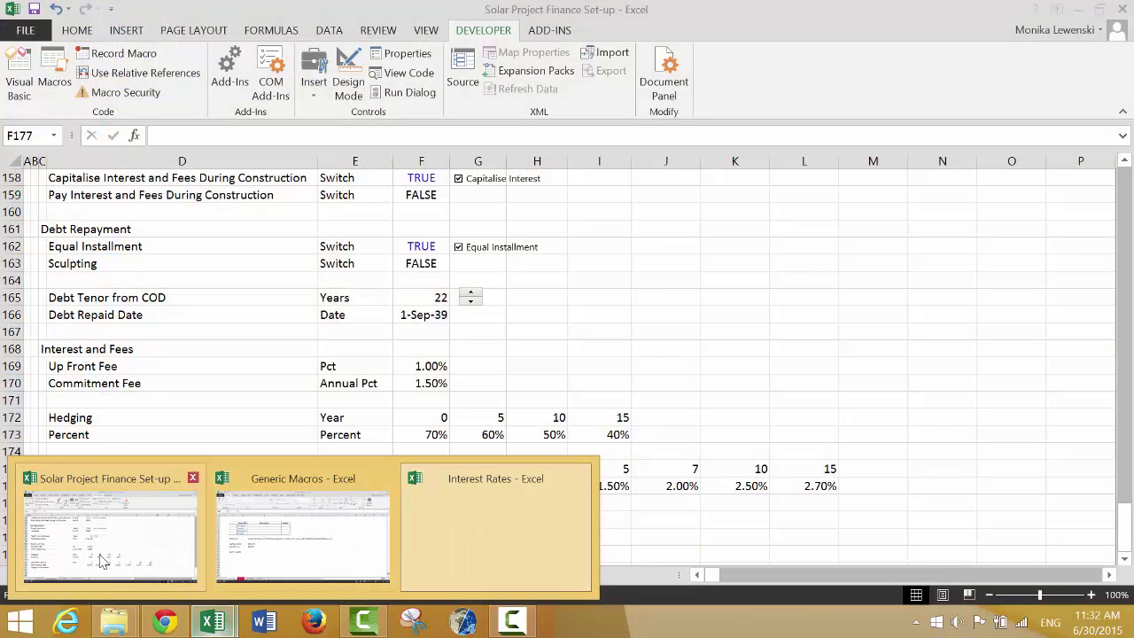
{"action": "left_click", "coordinate": [101, 562]}
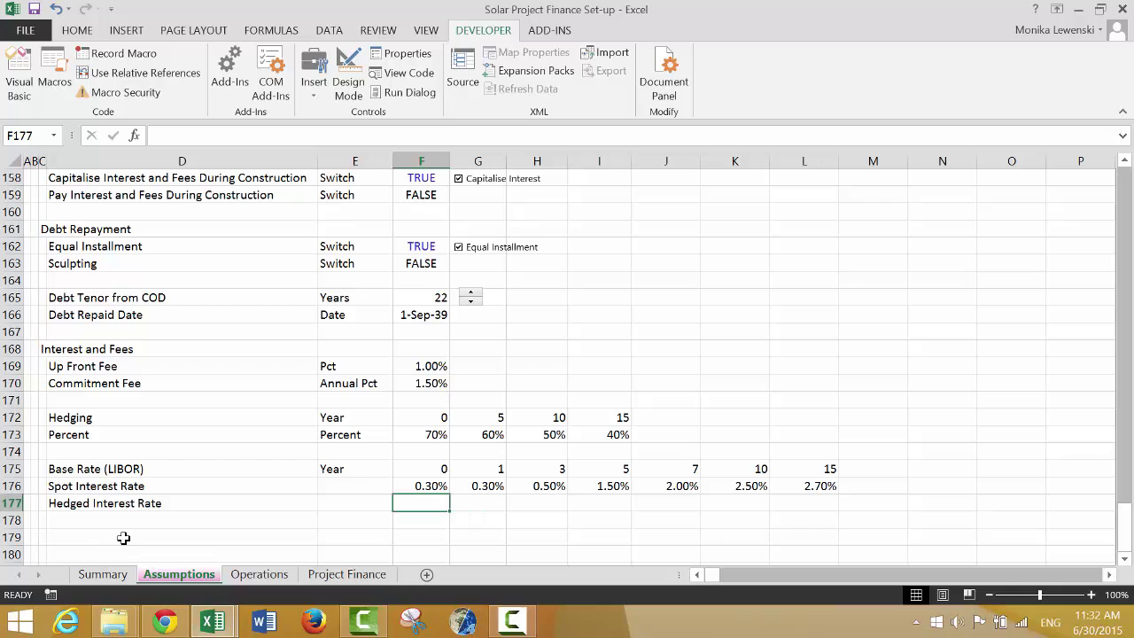
{"action": "type", "text": "2.1%"}
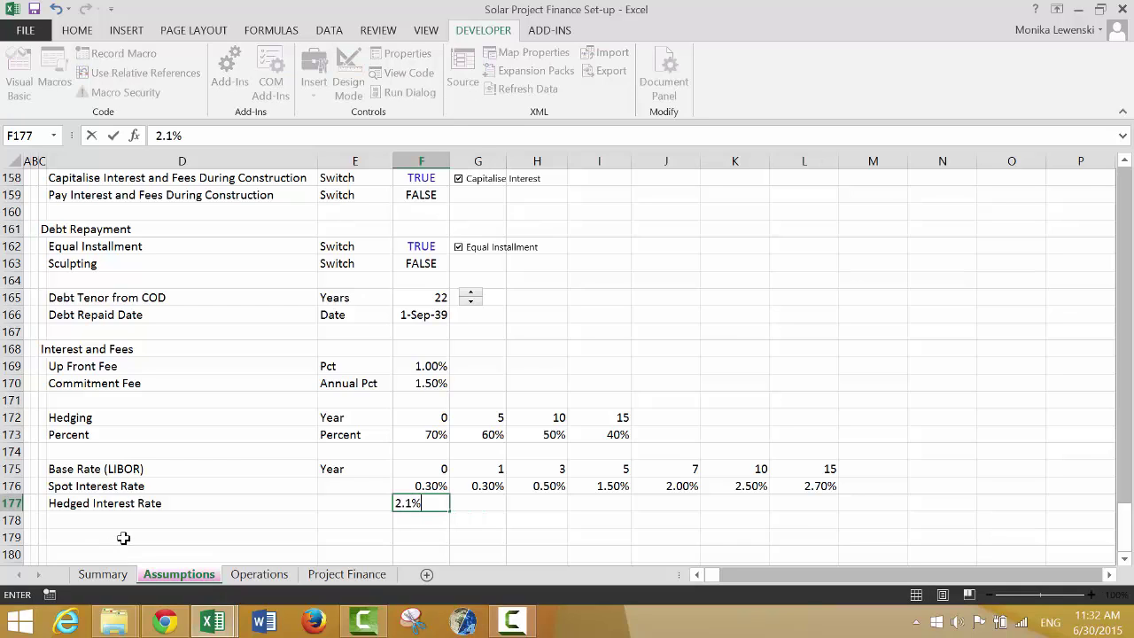
{"action": "key", "text": "Return"}
{"action": "key", "text": "Up"}
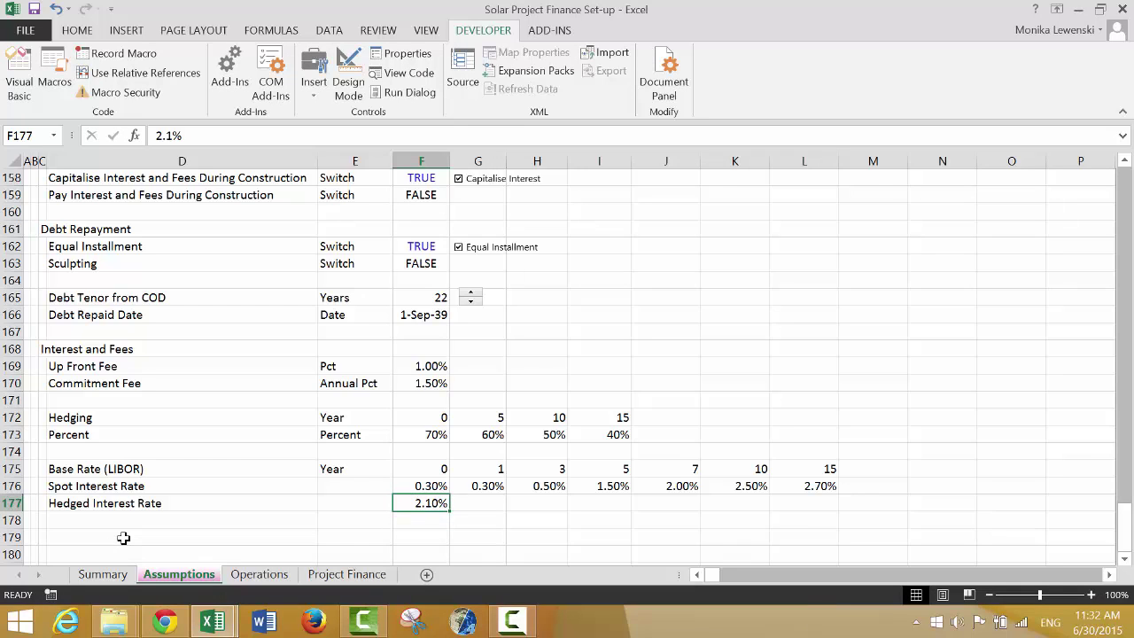
Fill the 2.1% hedged interest rate across the row through the year 15 column
{"action": "key", "text": "shift+Right"}
{"action": "key", "text": "shift+Right"}
{"action": "key", "text": "shift+Right"}
{"action": "key", "text": "shift+Right"}
{"action": "key", "text": "shift+Right"}
{"action": "key", "text": "shift+Right"}
{"action": "key", "text": "ctrl+r"}
Review the Hedged Interest Rate row across the base rate years
{"action": "key", "text": "Right"}
{"action": "key", "text": "Right"}
{"action": "key", "text": "Right"}
{"action": "key", "text": "Right"}
{"action": "key", "text": "Right"}
{"action": "key", "text": "Right"}
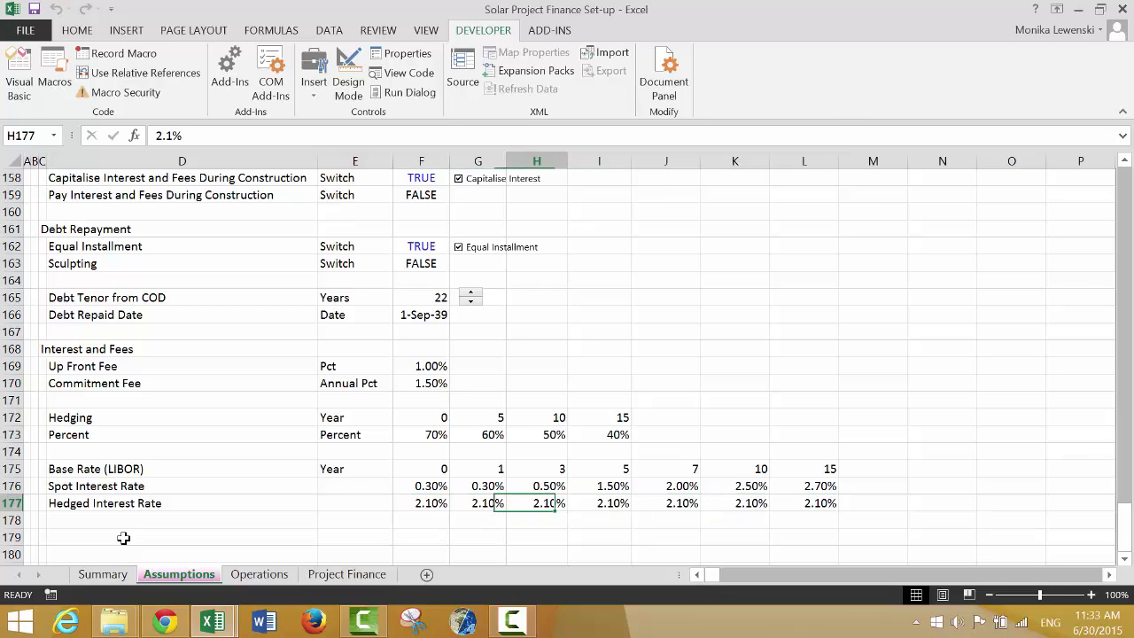
{"action": "key", "text": "Left"}
{"action": "key", "text": "Left"}
{"action": "key", "text": "Left"}
{"action": "key", "text": "Left"}
{"action": "key", "text": "Left"}
{"action": "key", "text": "Left"}
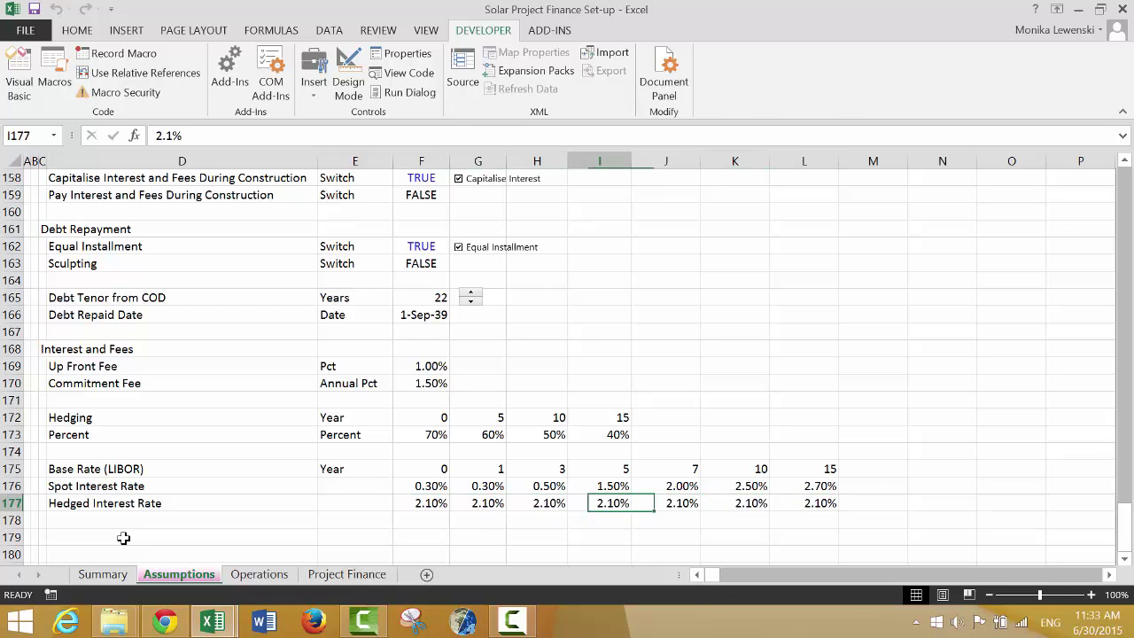
{"action": "key", "text": "Right"}
{"action": "key", "text": "Right"}
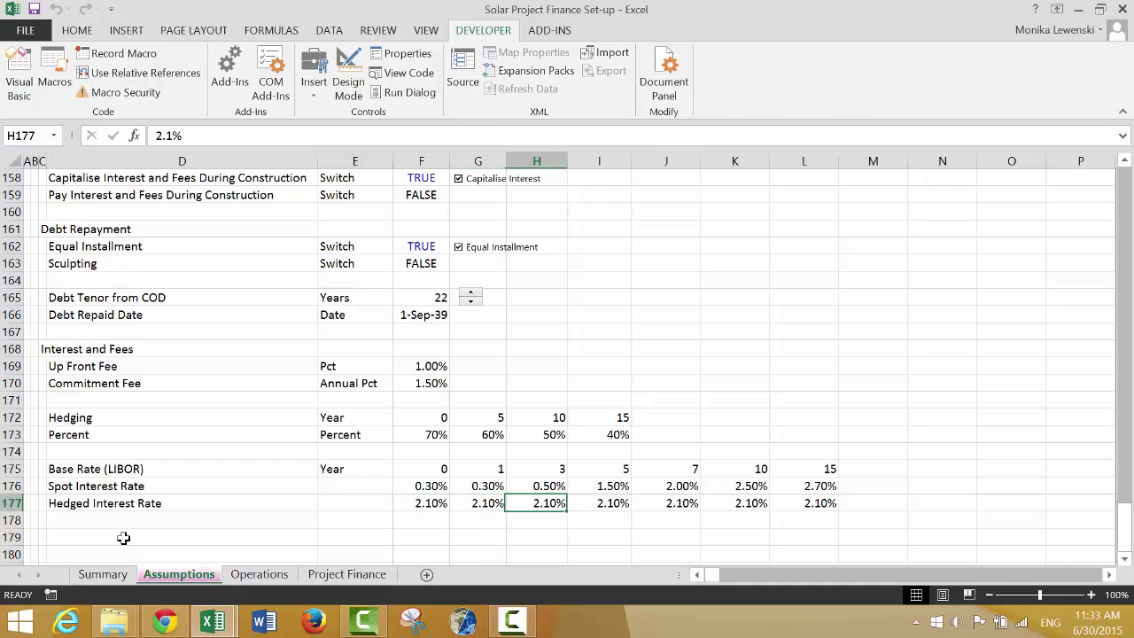
{"action": "key", "text": "Right"}
{"action": "key", "text": "Right"}
{"action": "key", "text": "Left"}
{"action": "key", "text": "Left"}
{"action": "key", "text": "Left"}
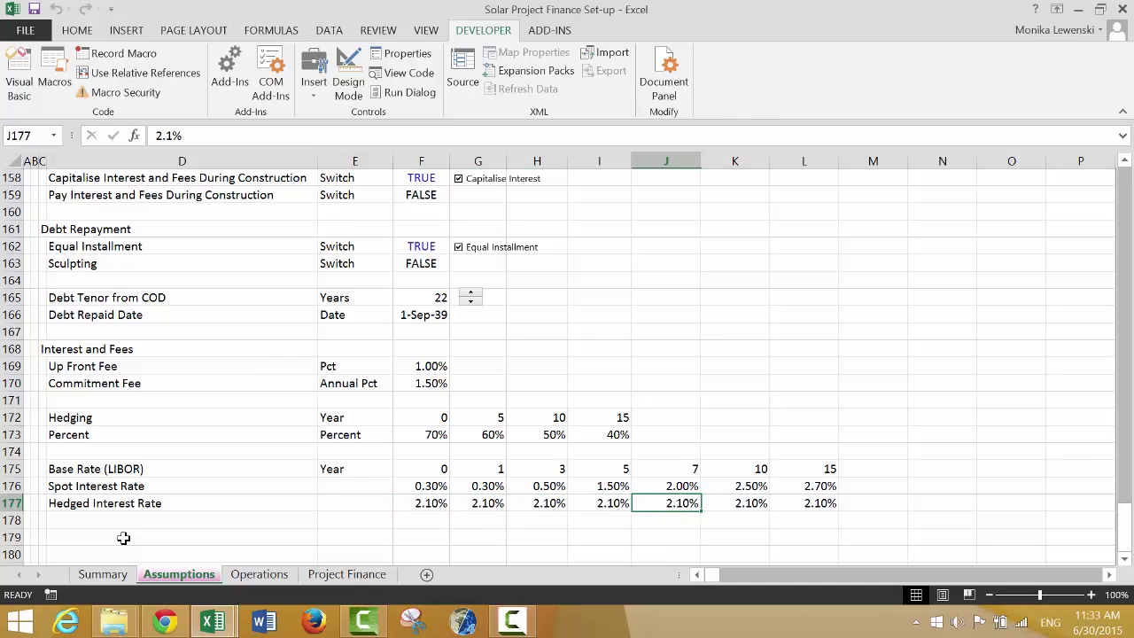
{"action": "key", "text": "Right"}
{"action": "key", "text": "Right"}
{"action": "key", "text": "Right"}
{"action": "key", "text": "Left"}
{"action": "key", "text": "Left"}
{"action": "key", "text": "Left"}
{"action": "key", "text": "Left"}
{"action": "key", "text": "Left"}
{"action": "key", "text": "Left"}
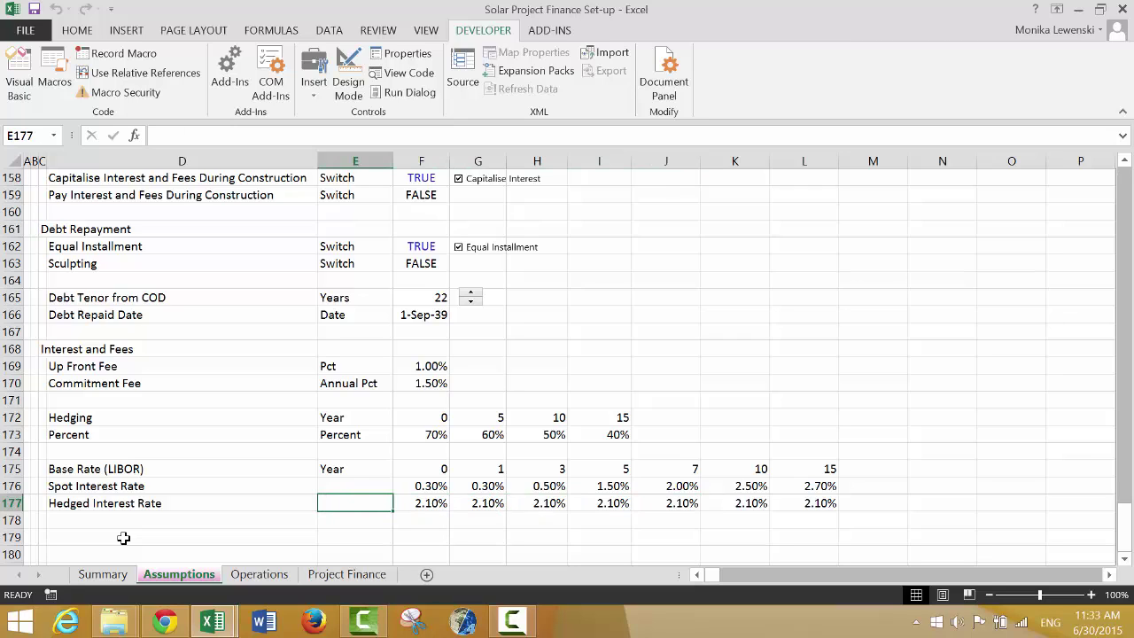
Add a Credit Spread label in cell D180, below the Hedged Interest Rate row
{"action": "key", "text": "Down"}
{"action": "key", "text": "Down"}
{"action": "key", "text": "Left"}
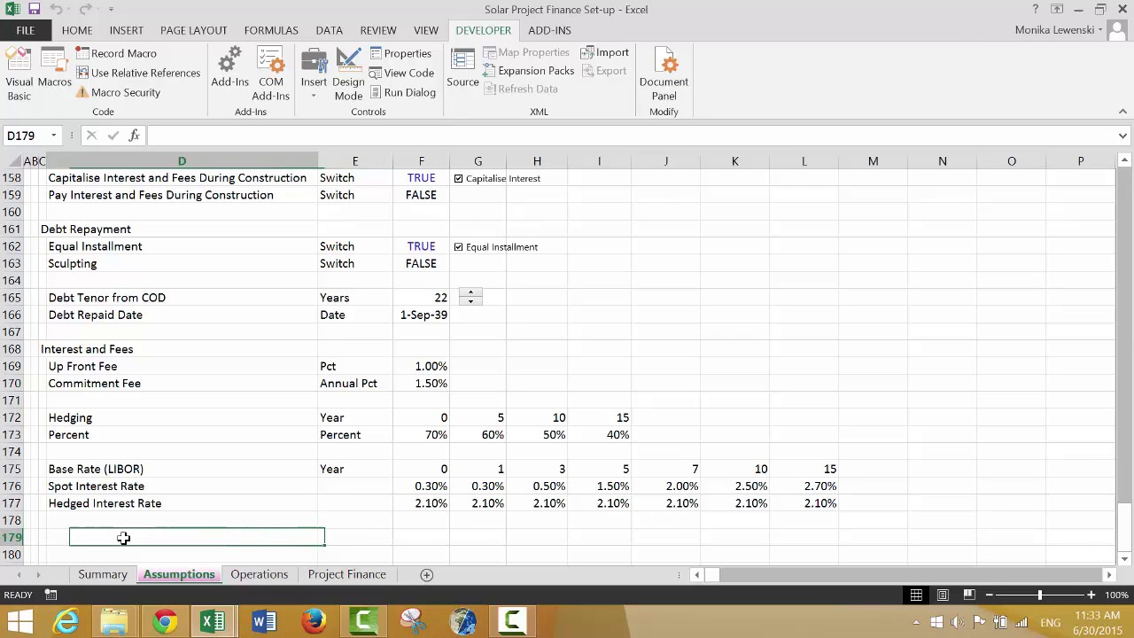
{"action": "type", "text": "Cred"}
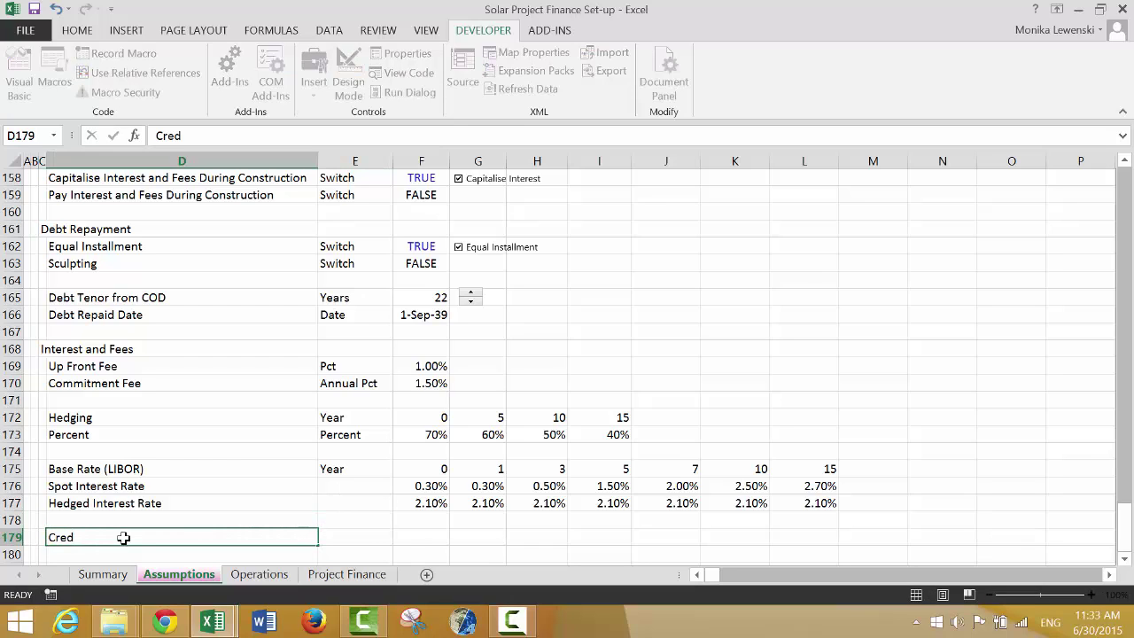
{"action": "key", "text": "Escape"}
{"action": "key", "text": "Down"}
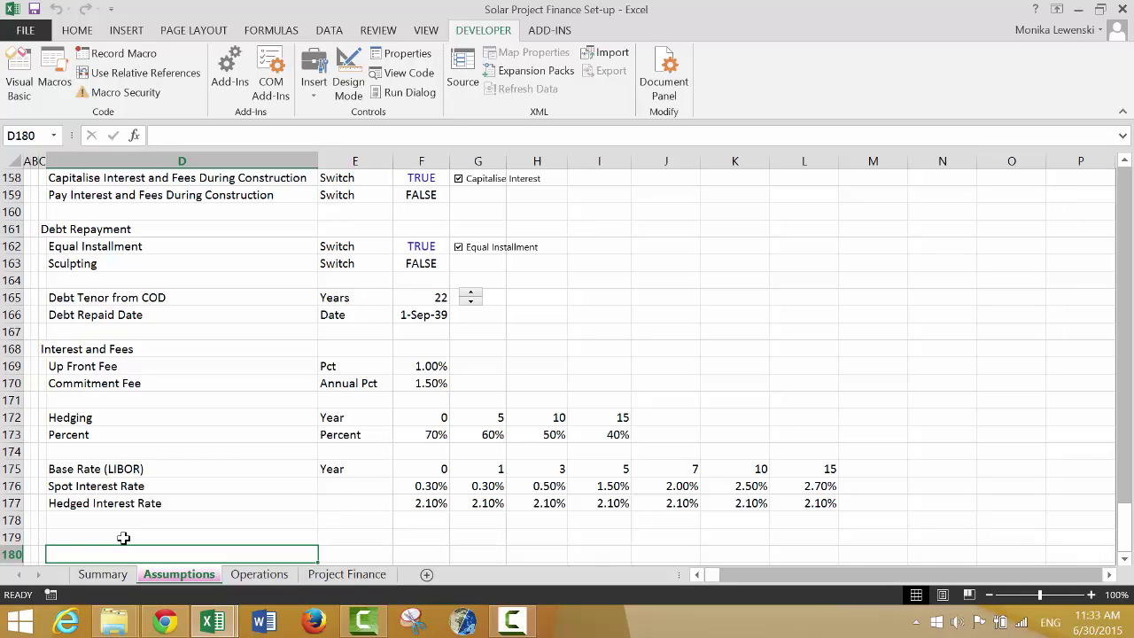
{"action": "type", "text": "Credit"}
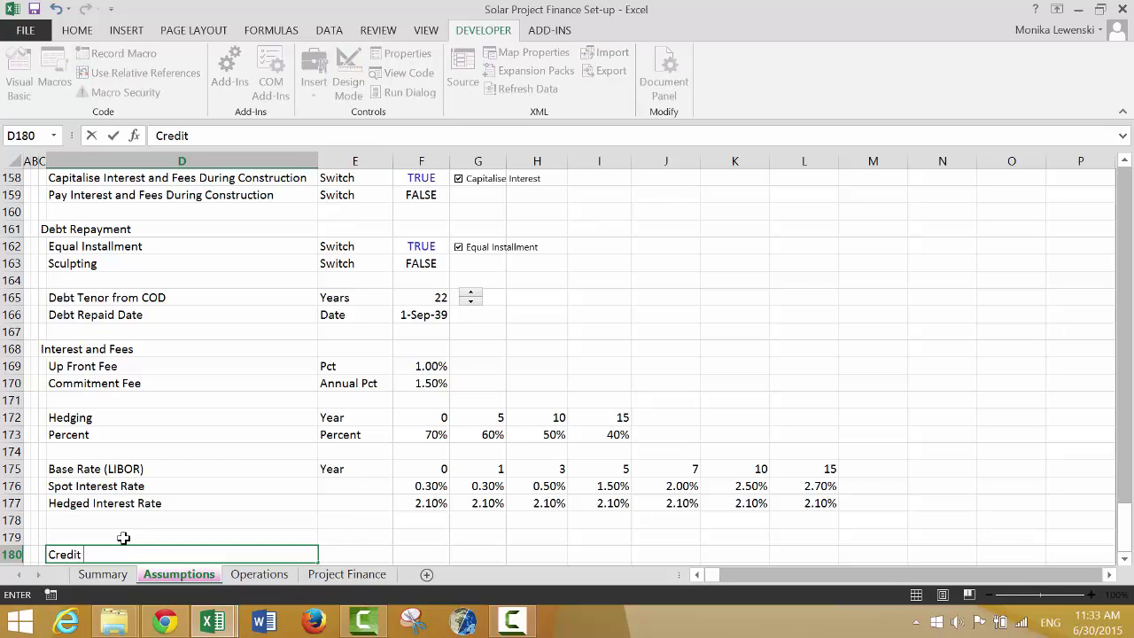
{"action": "type", "text": " Spread"}
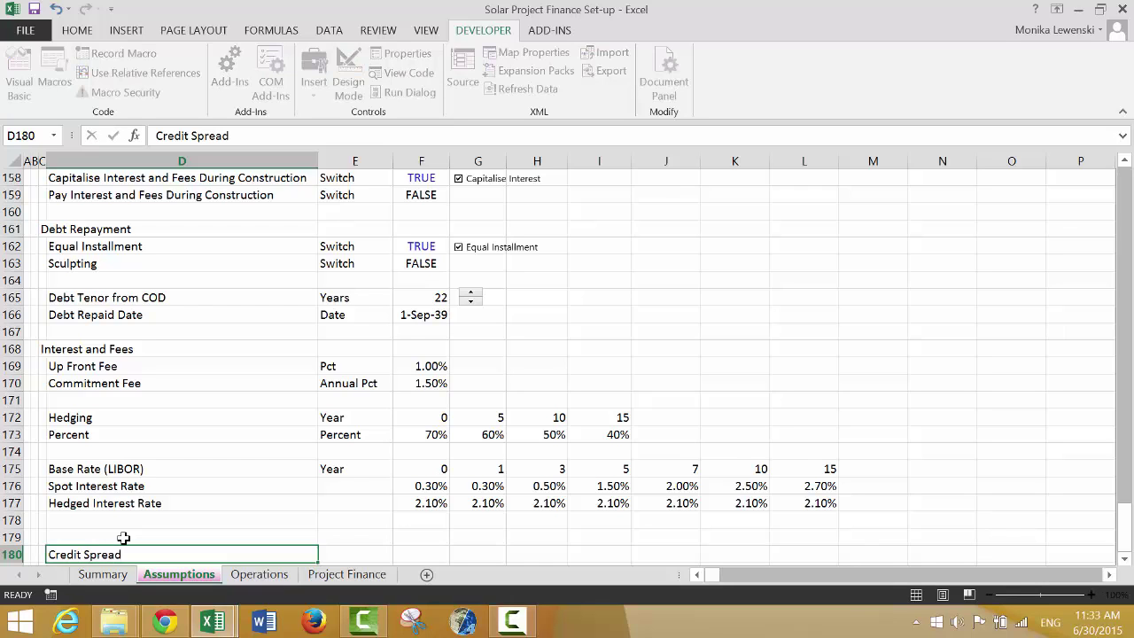
{"action": "key", "text": "ctrl+Return"}
Add a Credit Spread Year label in cell D179, directly above the Credit Spread label
{"action": "key", "text": "Up"}
{"action": "key", "text": "Right"}
{"action": "key", "text": "Right"}
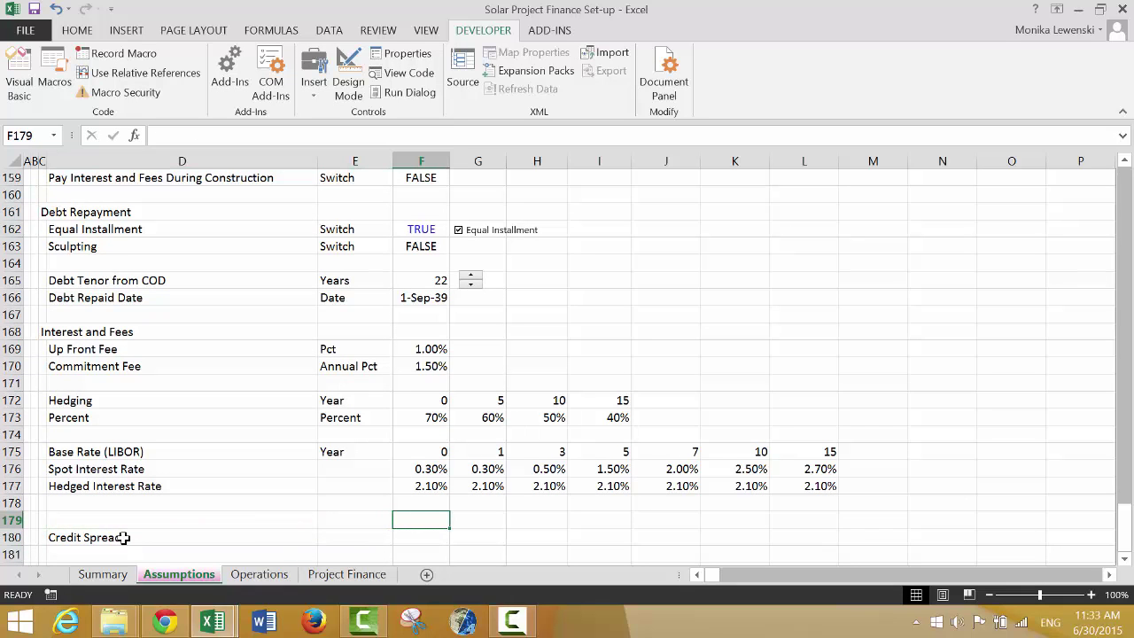
{"action": "key", "text": "Left"}
{"action": "key", "text": "Left"}
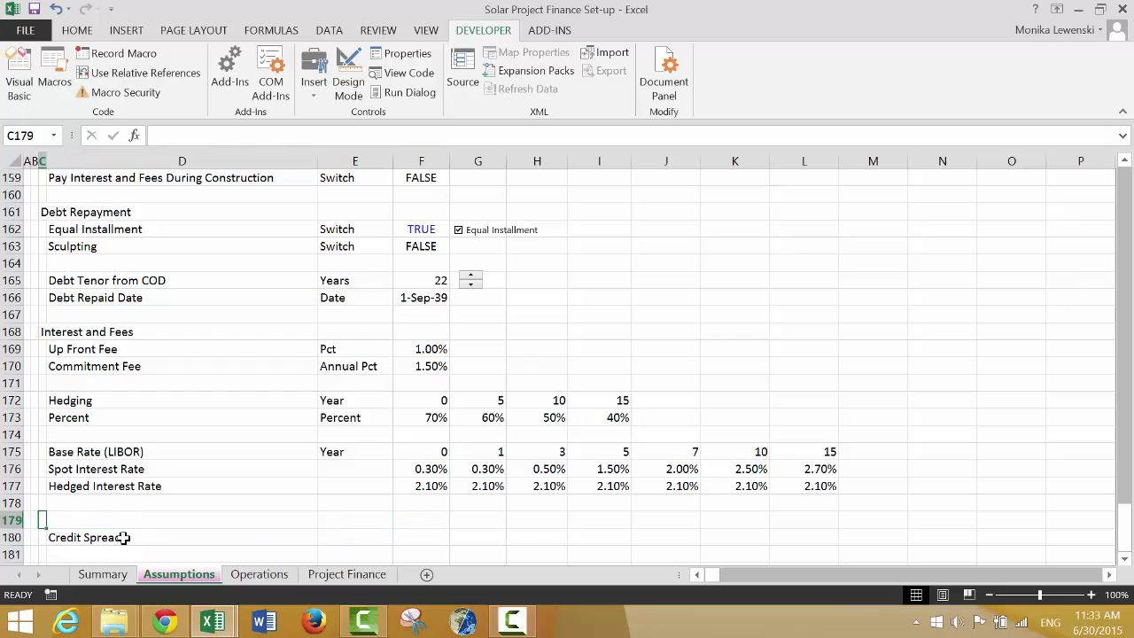
{"action": "type", "text": "Cr"}
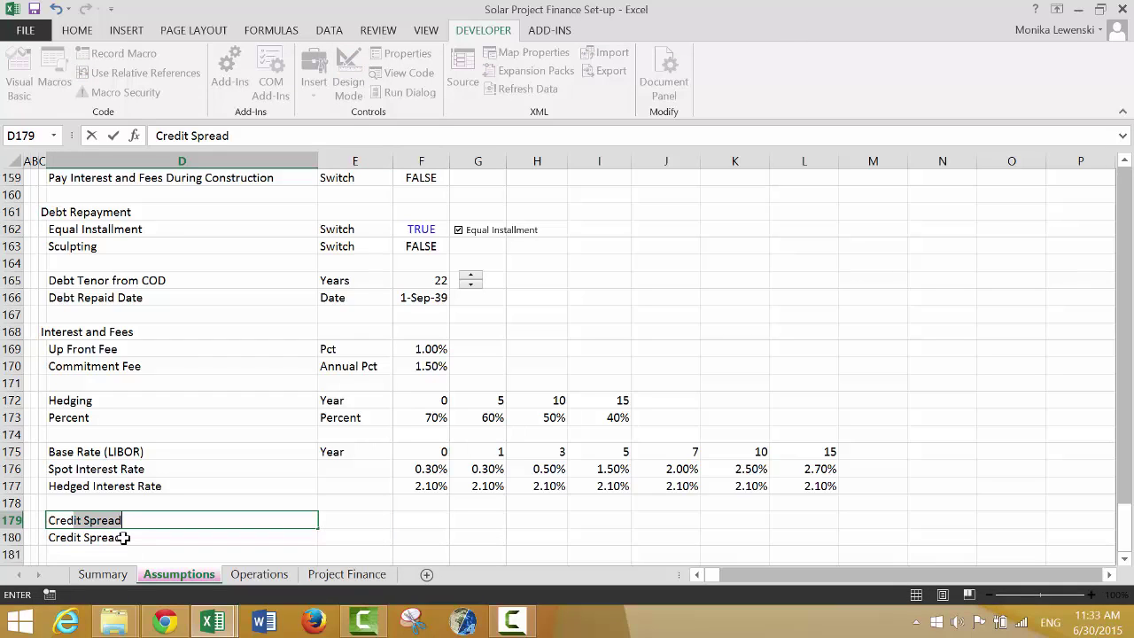
{"action": "type", "text": "edit Spread Year"}
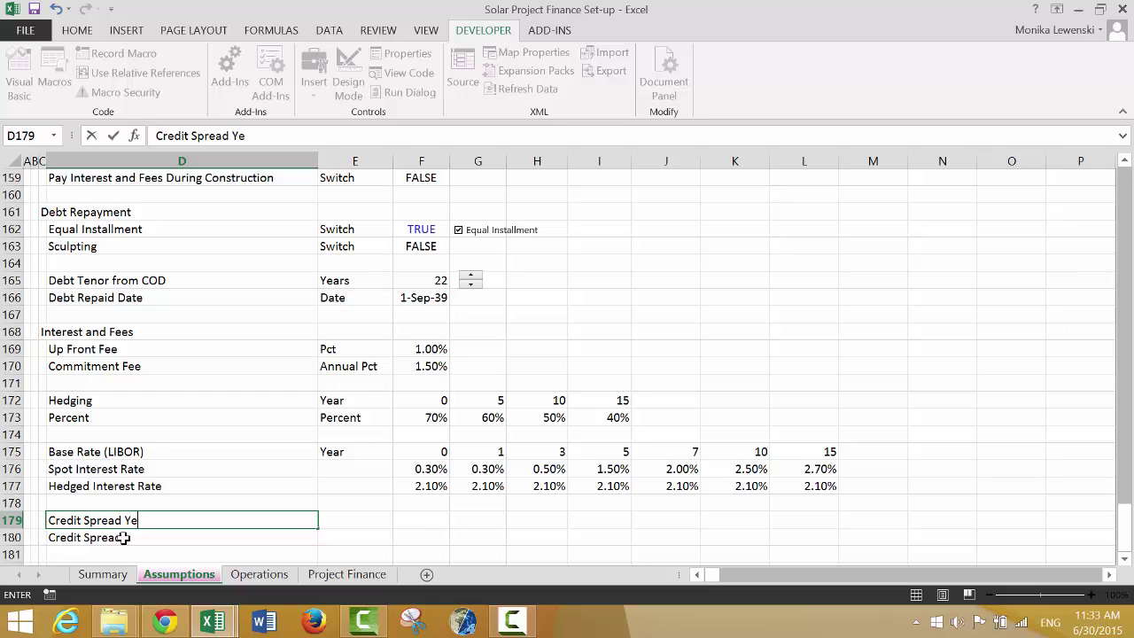
{"action": "key", "text": "Return"}
Copy the Year unit and the year values from the Base Rate (LIBOR) row into the Credit Spread Year row, starting at E179
{"action": "key", "text": "Up"}
{"action": "key", "text": "Up"}
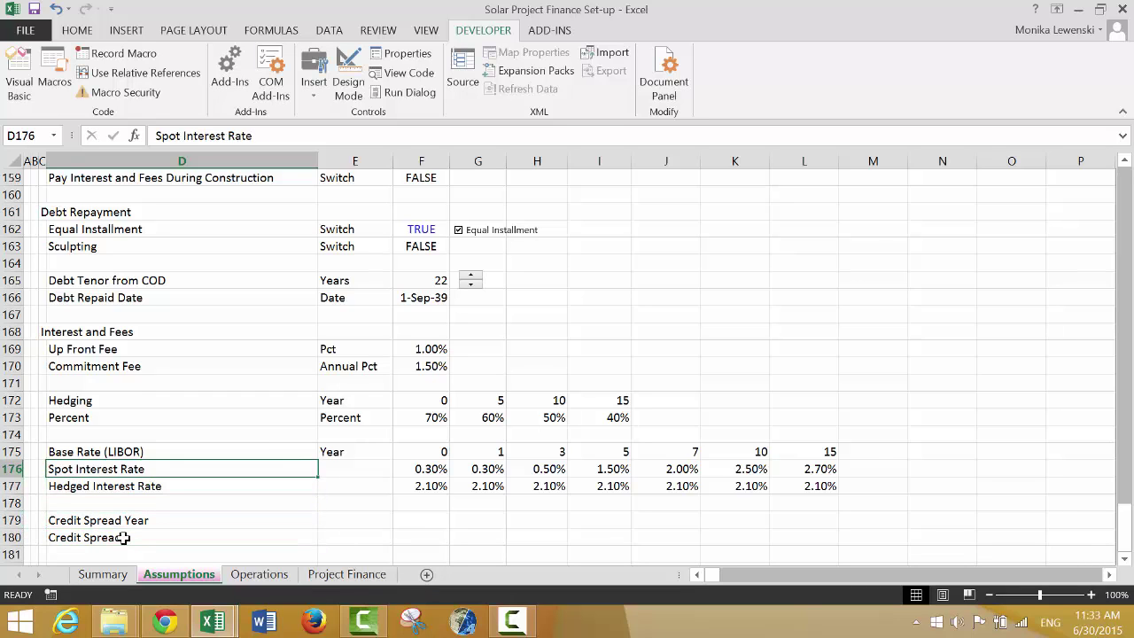
{"action": "key", "text": "Up"}
{"action": "key", "text": "Right"}
{"action": "key", "text": "ctrl+shift+Right"}
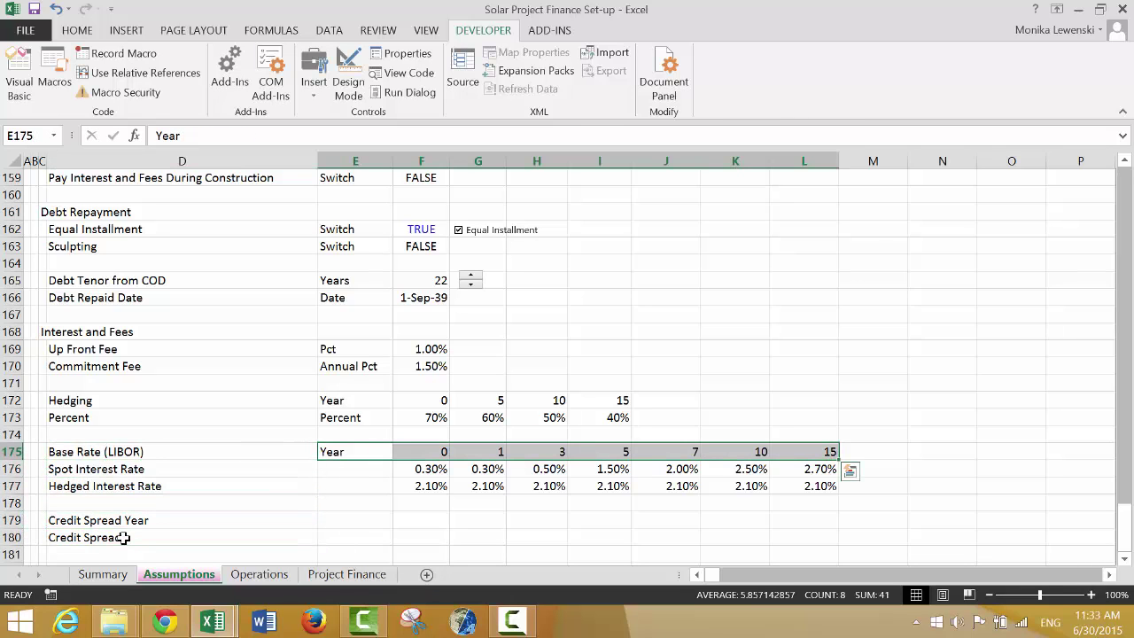
{"action": "key", "text": "ctrl+c"}
{"action": "key", "text": "Down"}
{"action": "key", "text": "Down"}
{"action": "key", "text": "Down"}
{"action": "key", "text": "Down"}
{"action": "key", "text": "ctrl+v"}
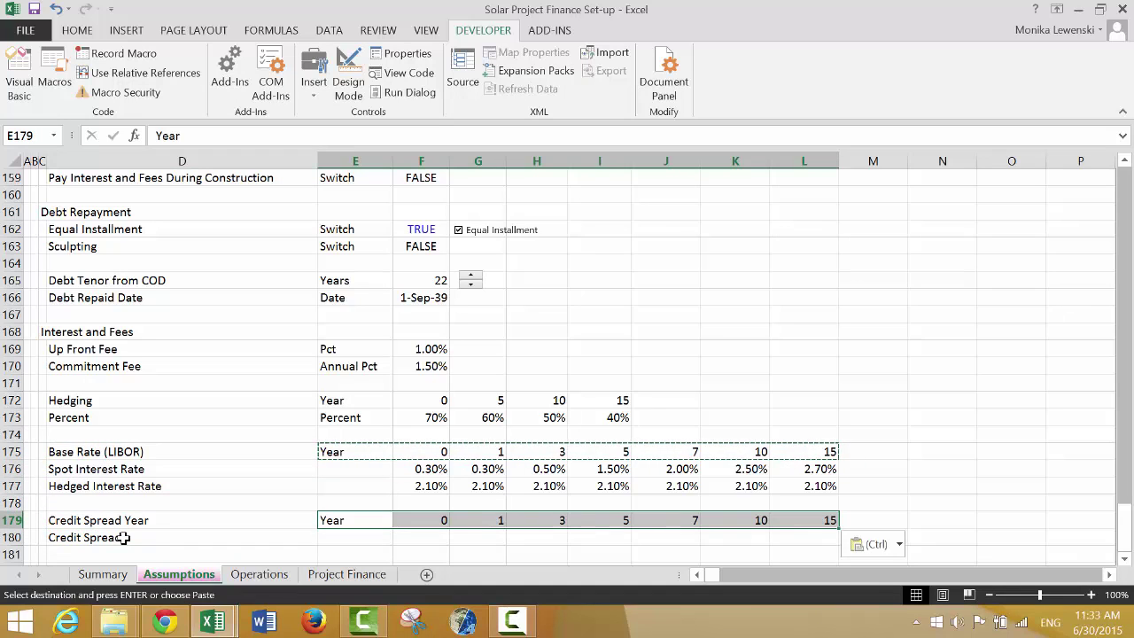
{"action": "key", "text": "Escape"}
{"action": "key", "text": "Down"}
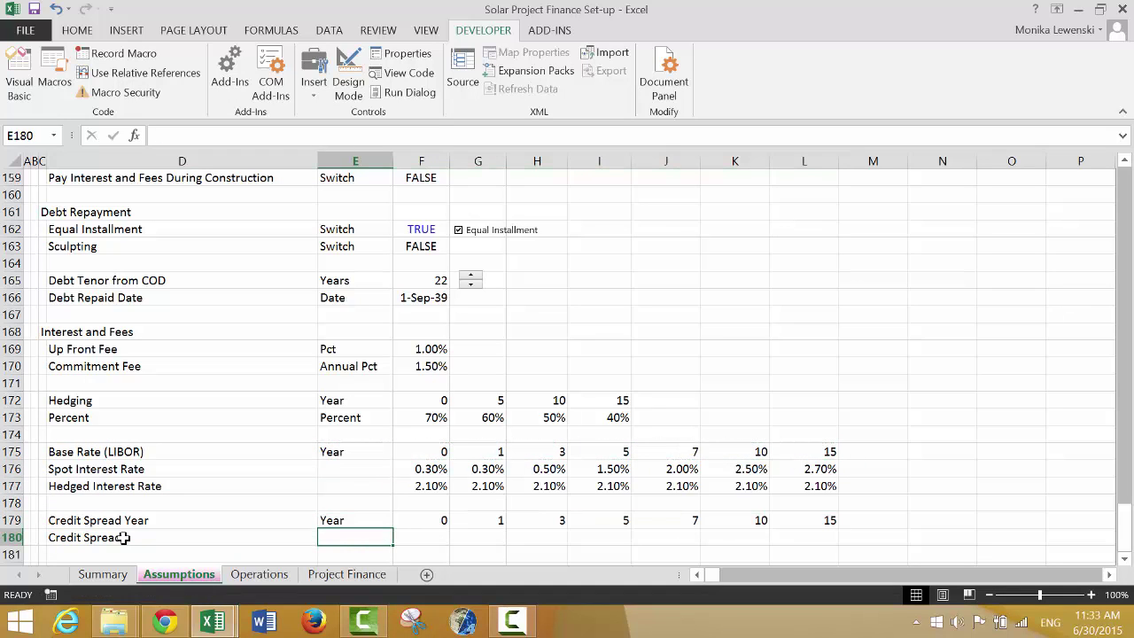
{"action": "key", "text": "Right"}
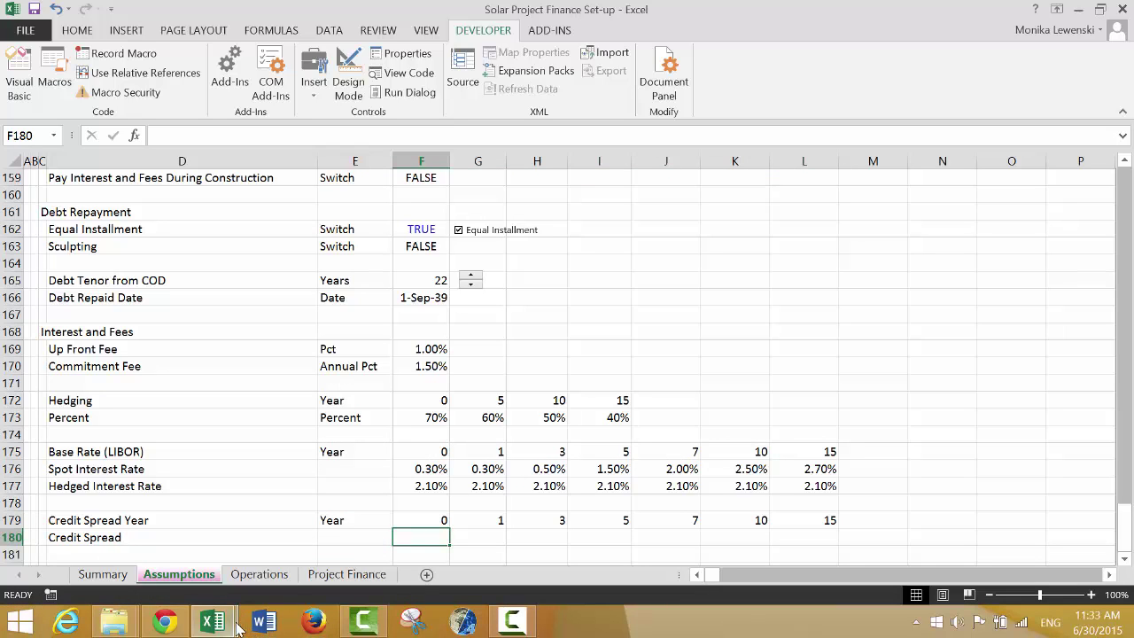
Switch to the Interest Rates workbook and chart Merrill Lynch BBB Yield against Merrill Lynch BB Yield on the Double Graph sheet
{"action": "mouse_move", "coordinate": [217, 626]}
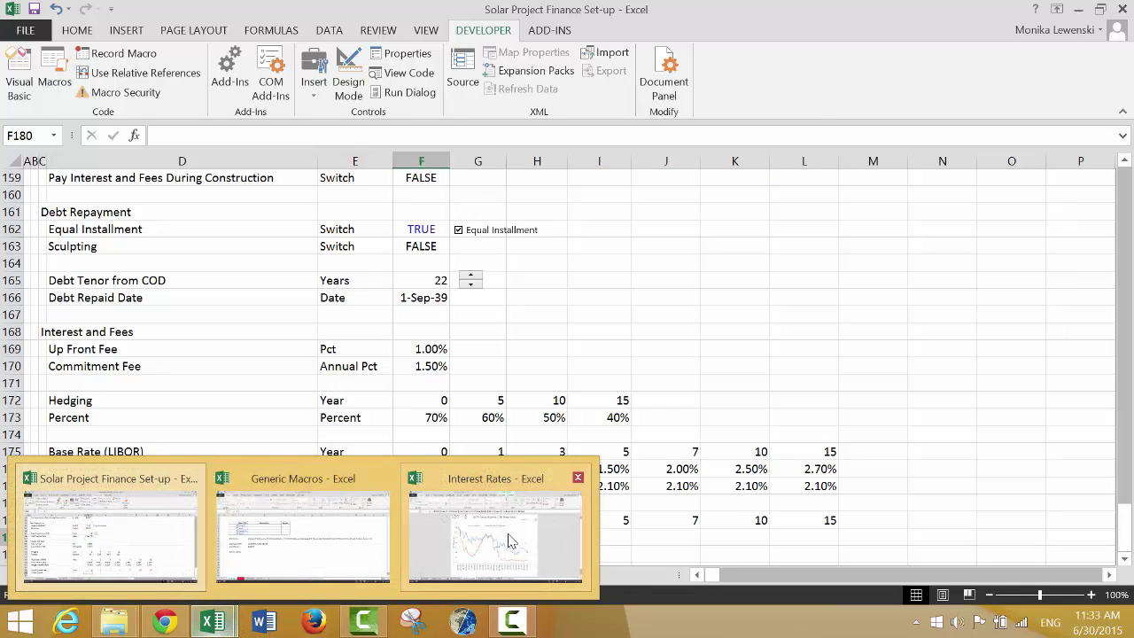
{"action": "left_click", "coordinate": [511, 542]}
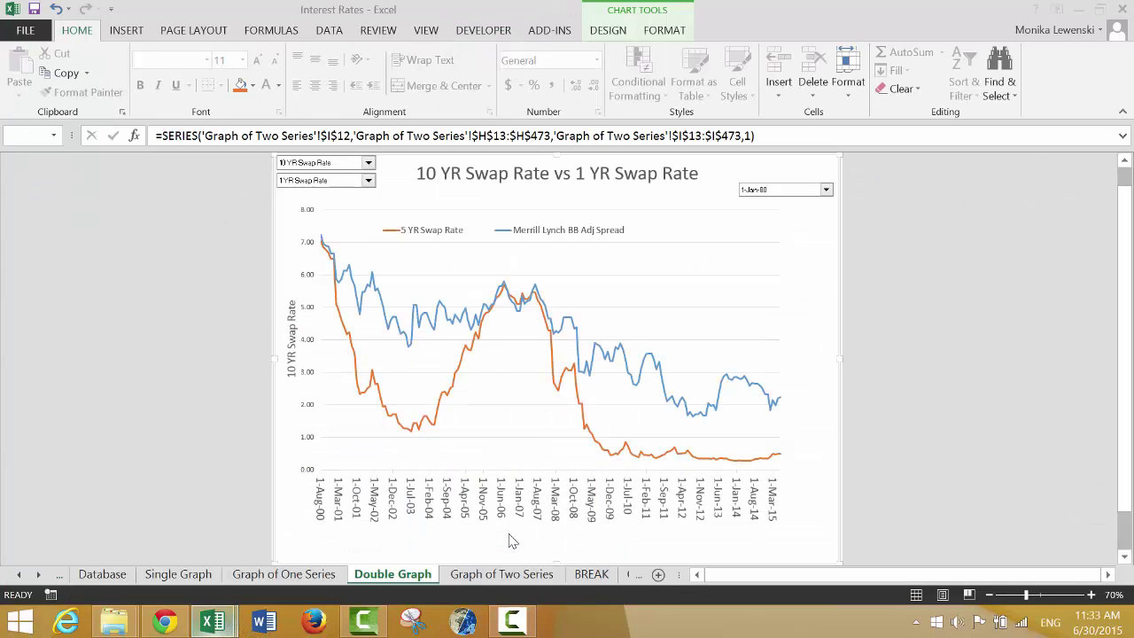
{"action": "left_click", "coordinate": [369, 164]}
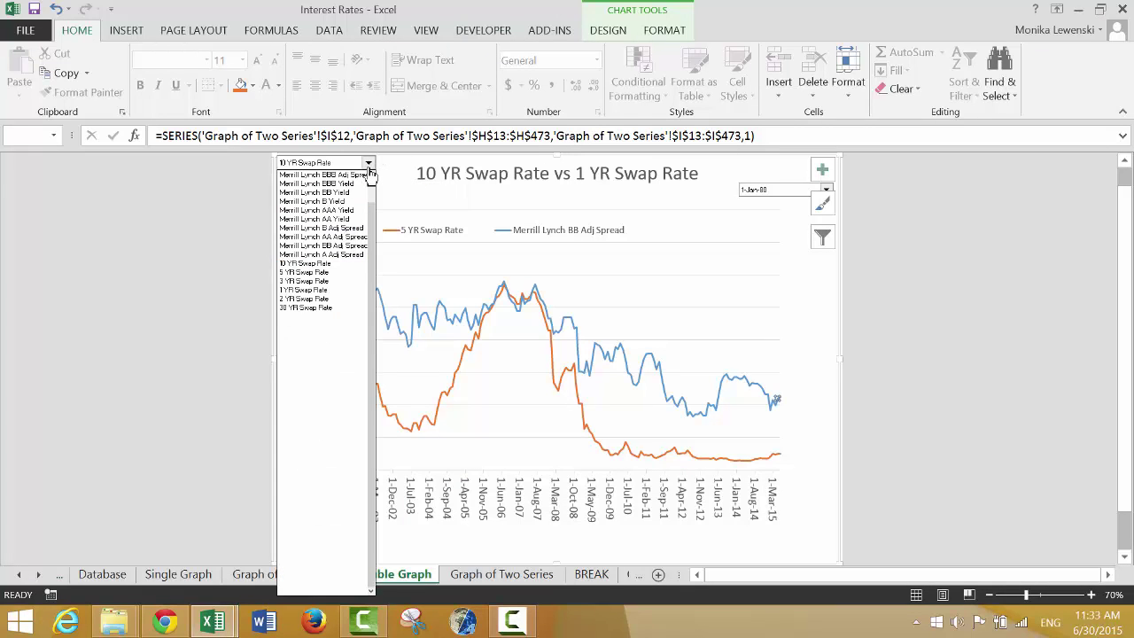
{"action": "left_click", "coordinate": [369, 175]}
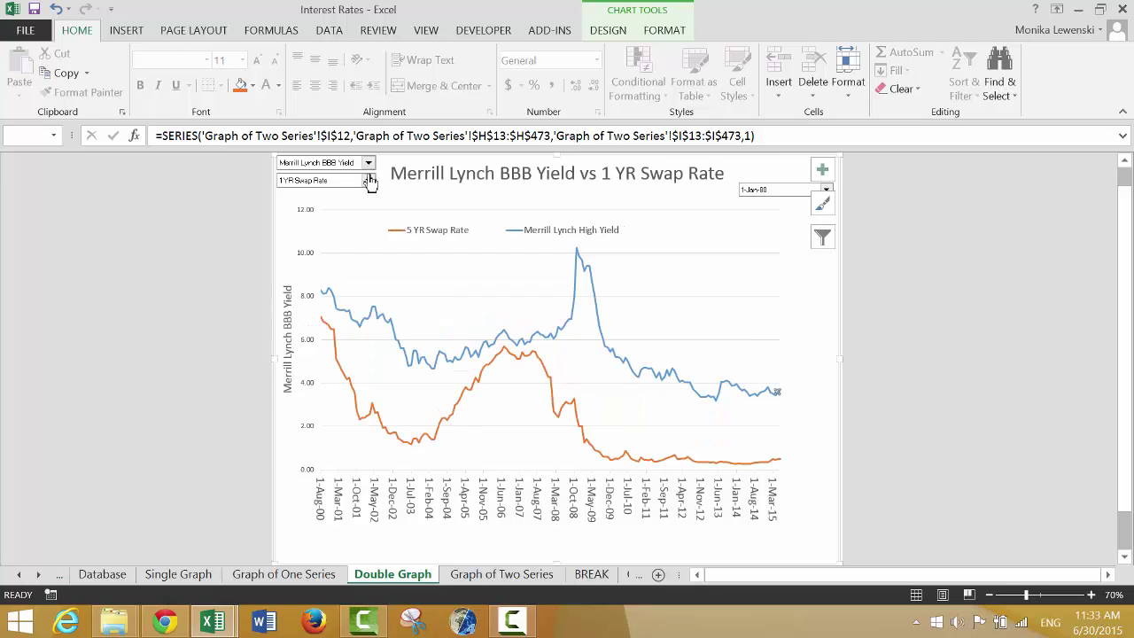
{"action": "left_click", "coordinate": [369, 181]}
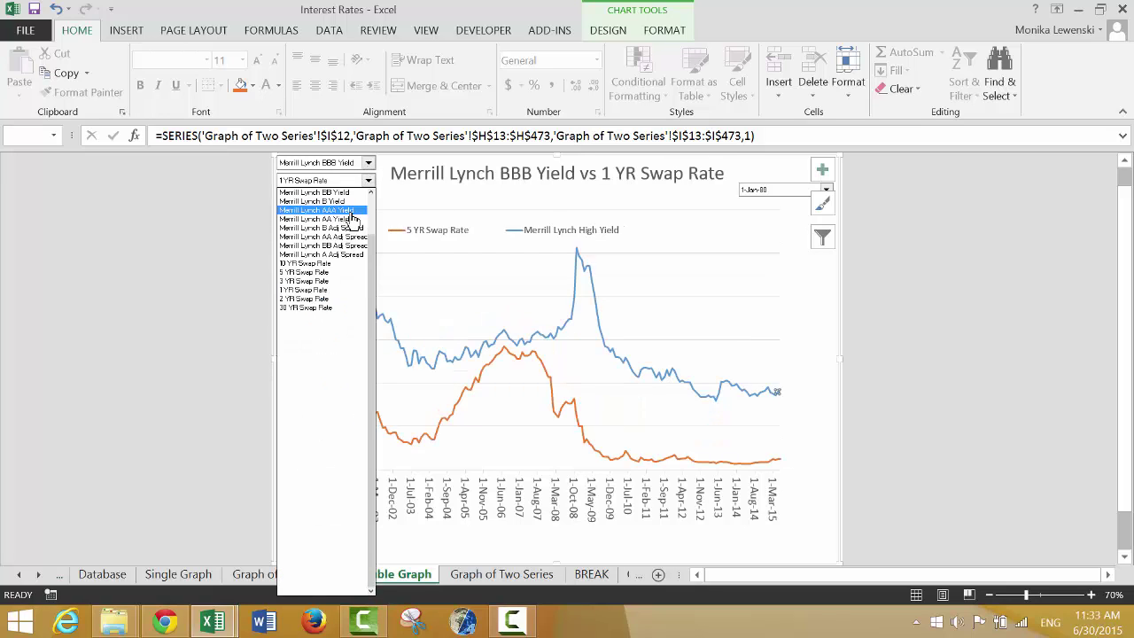
{"action": "left_click", "coordinate": [346, 194]}
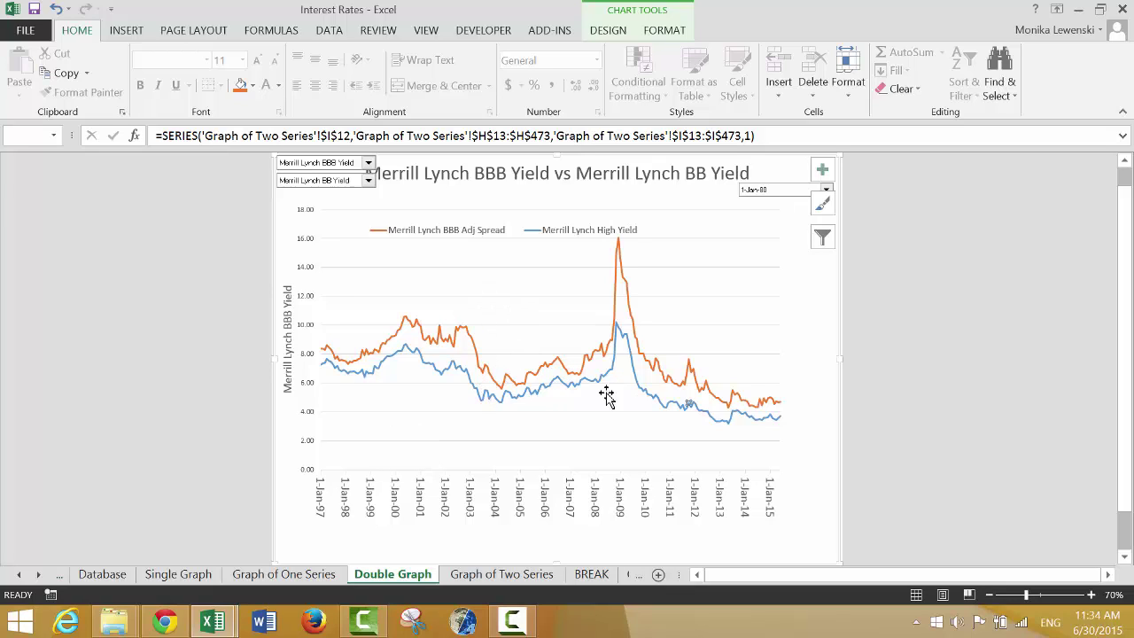
On the Single Graph sheet, view the history of Merrill Lynch BBB Yield and then Merrill Lynch BBB Adj Spread
{"action": "left_click", "coordinate": [186, 575]}
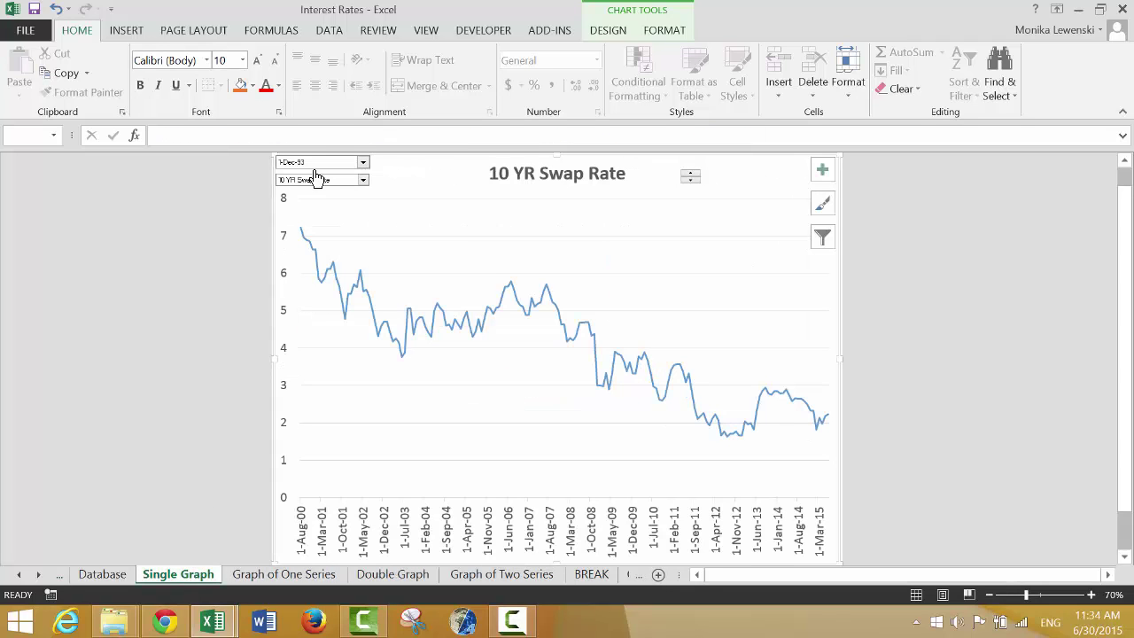
{"action": "left_click", "coordinate": [363, 181]}
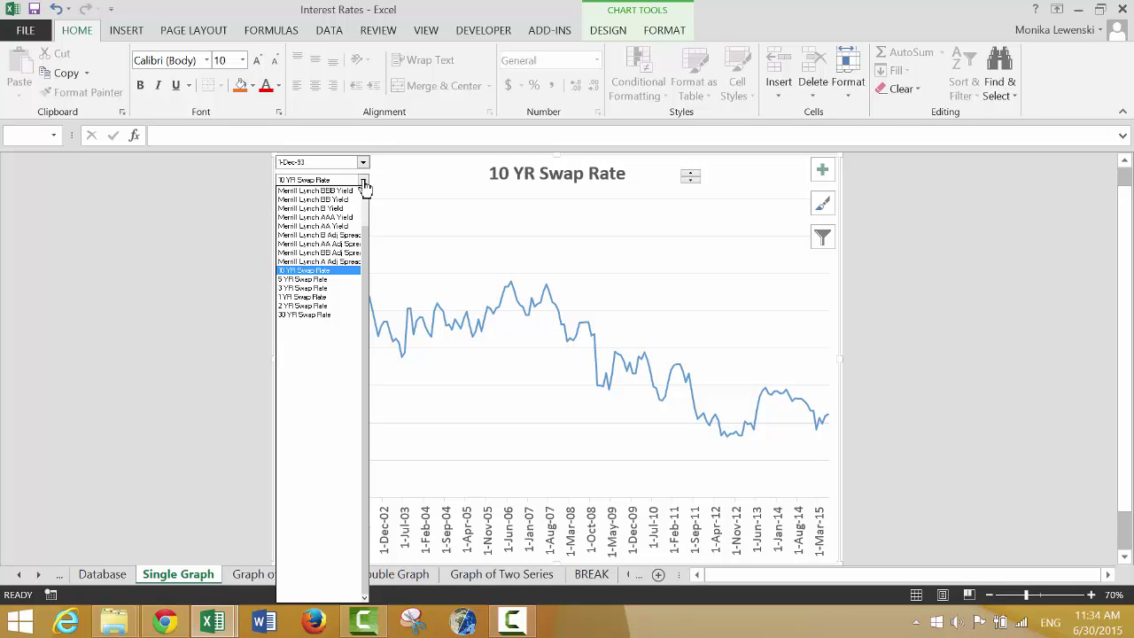
{"action": "left_click", "coordinate": [343, 193]}
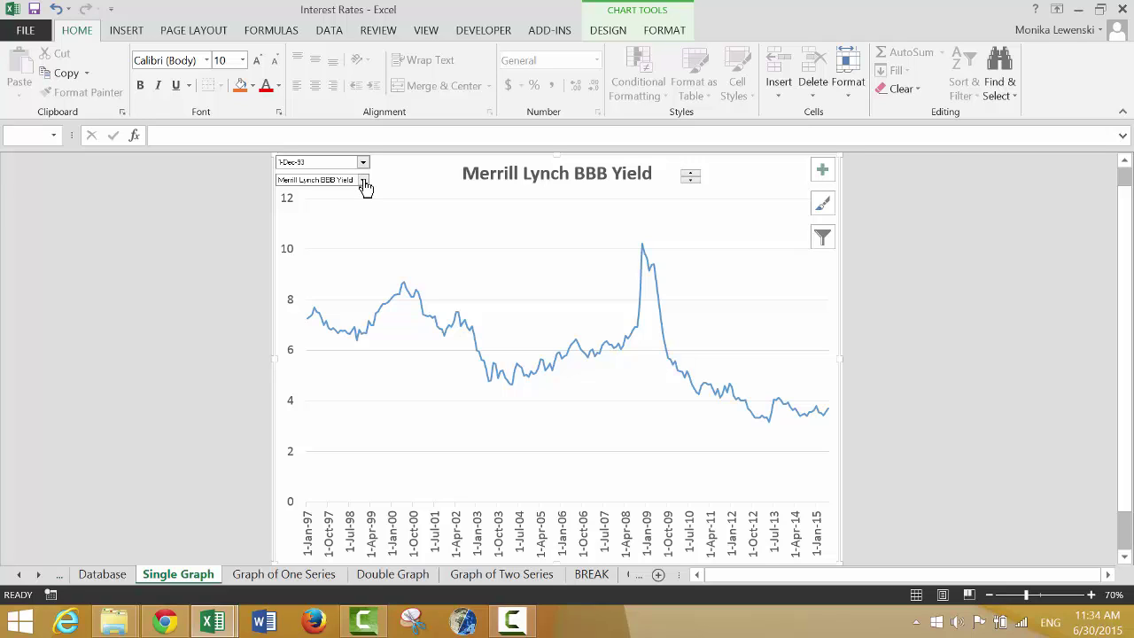
{"action": "left_click", "coordinate": [363, 182]}
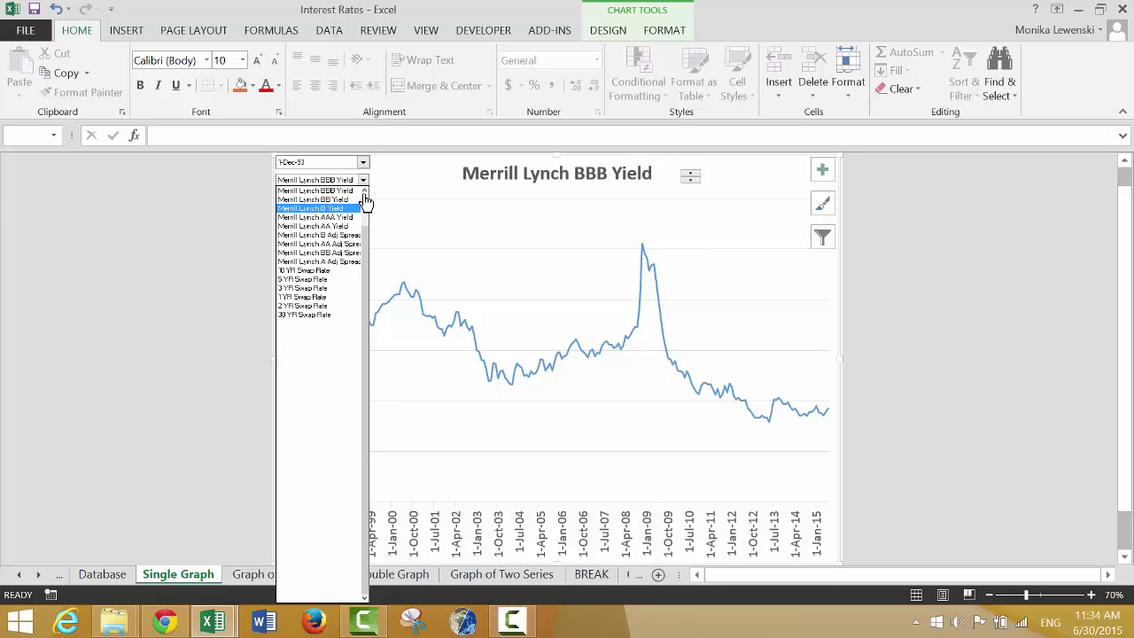
{"action": "left_click", "coordinate": [365, 192]}
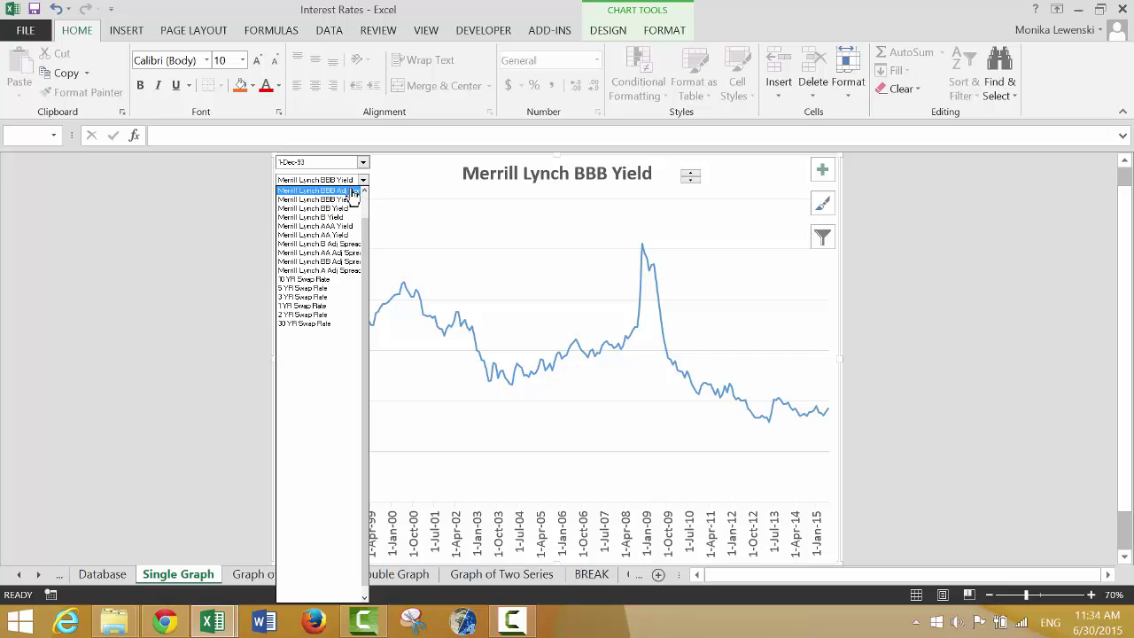
{"action": "left_click", "coordinate": [350, 191]}
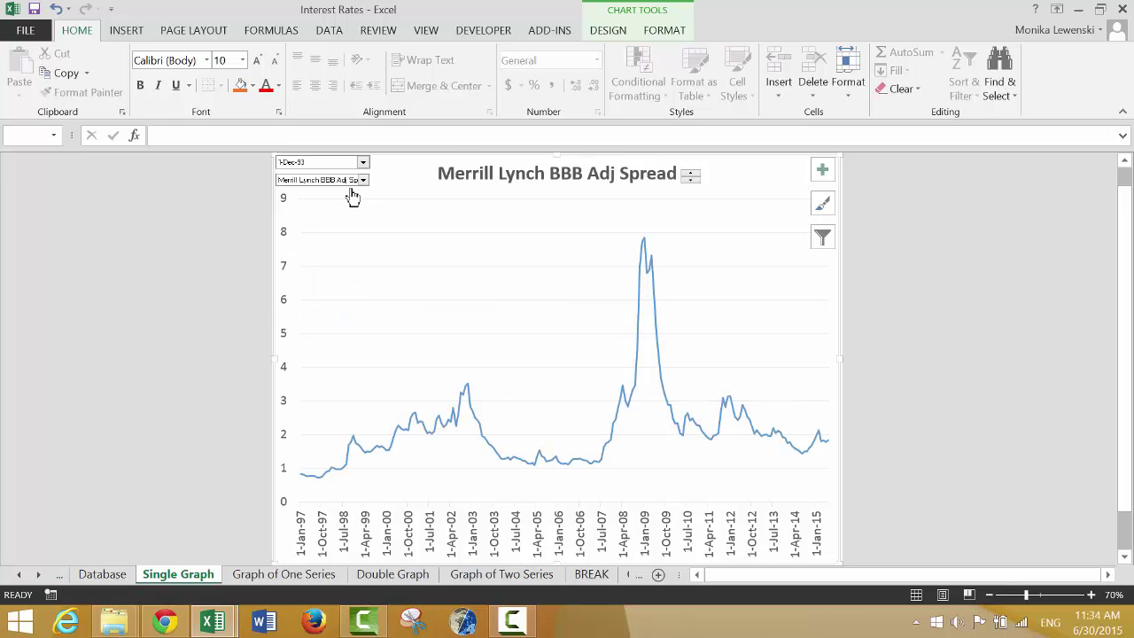
On the Double Graph sheet, compare Merrill Lynch BBB Adj Spread with Merrill Lynch BB Adj Spread
{"action": "key", "text": "ctrl+Page_Down"}
{"action": "key", "text": "ctrl+Page_Down"}
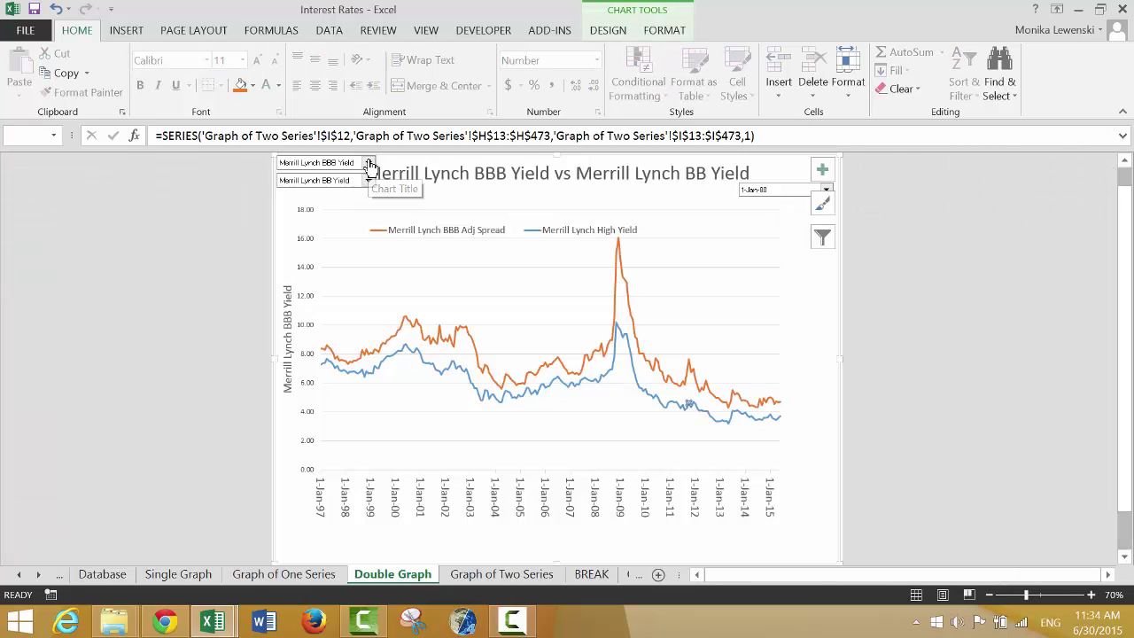
{"action": "left_click", "coordinate": [369, 163]}
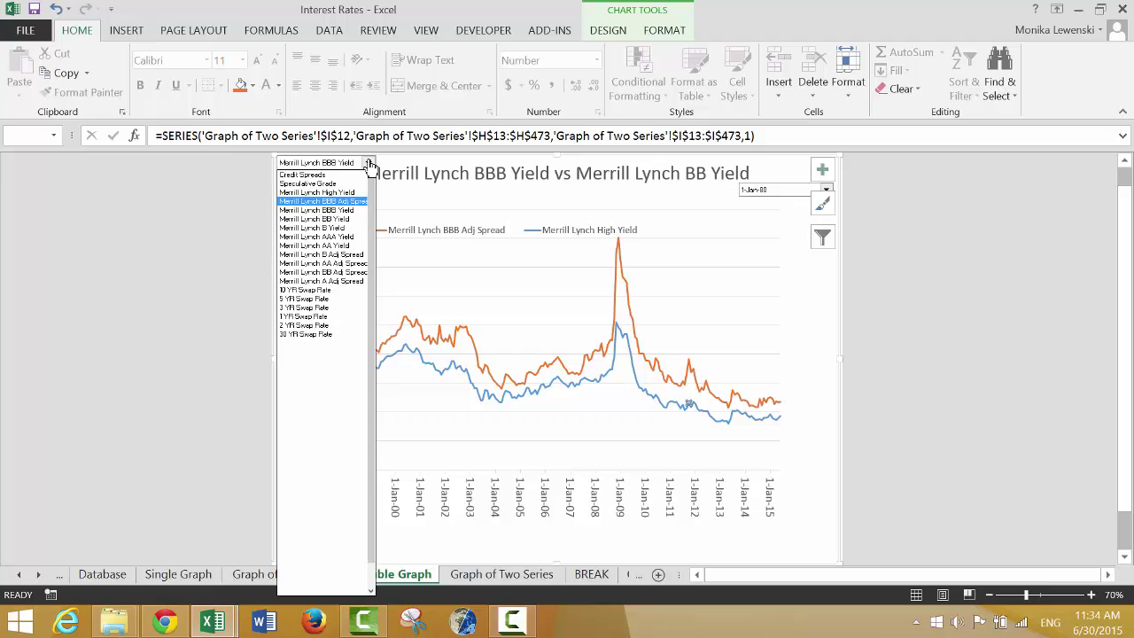
{"action": "key", "text": "Return"}
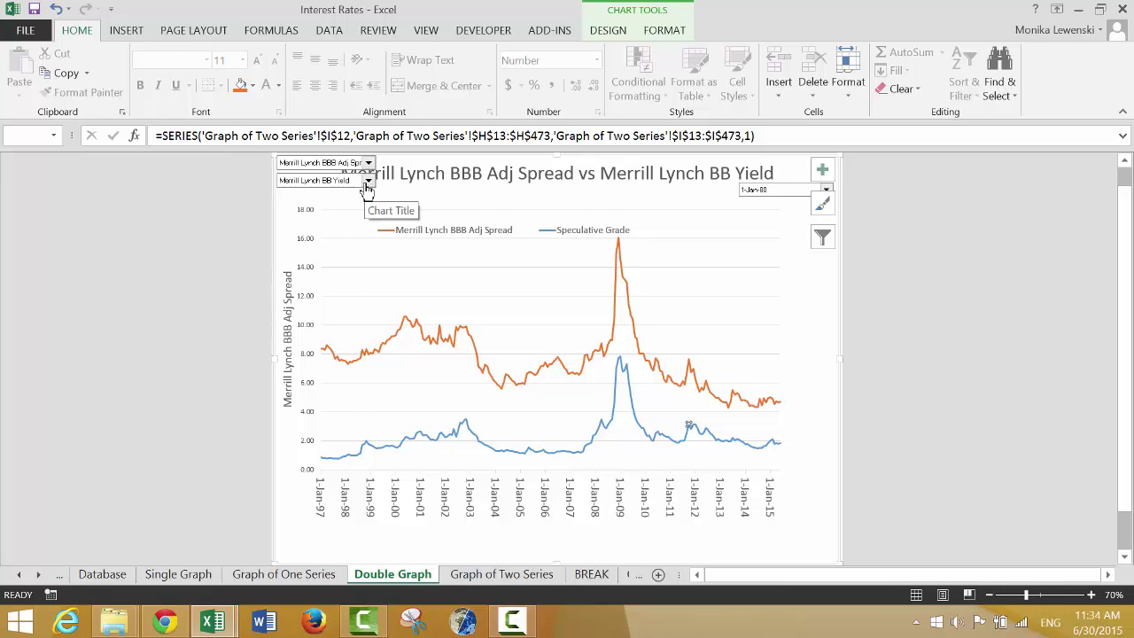
{"action": "left_click", "coordinate": [368, 182]}
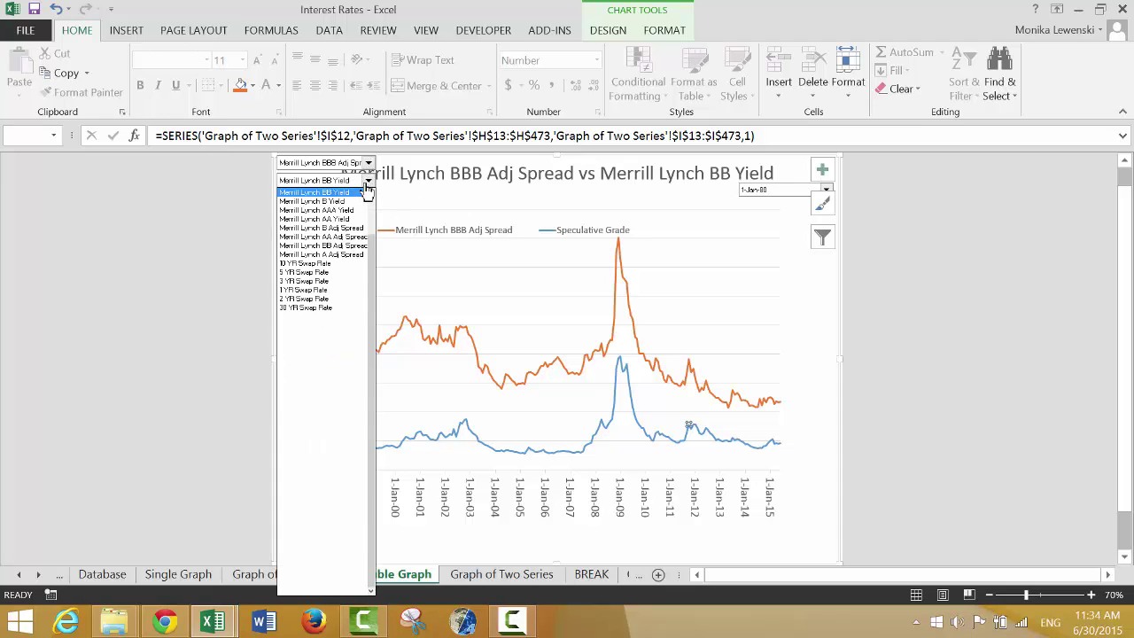
{"action": "key", "text": "Down"}
{"action": "key", "text": "Down"}
{"action": "key", "text": "Down"}
{"action": "key", "text": "Down"}
{"action": "key", "text": "Down"}
{"action": "key", "text": "Down"}
{"action": "key", "text": "Return"}
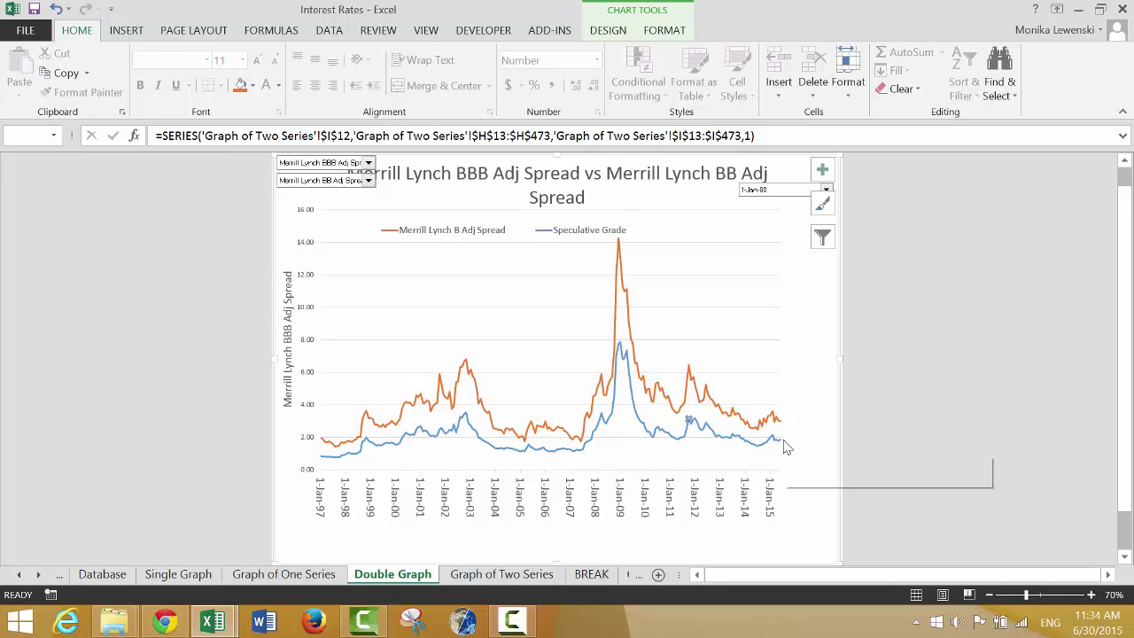
Examine the latest spreads on the chart and change the second series to Merrill Lynch B Adj Spread
{"action": "mouse_move", "coordinate": [784, 446]}
{"action": "mouse_move", "coordinate": [777, 424]}
{"action": "left_click", "coordinate": [368, 179]}
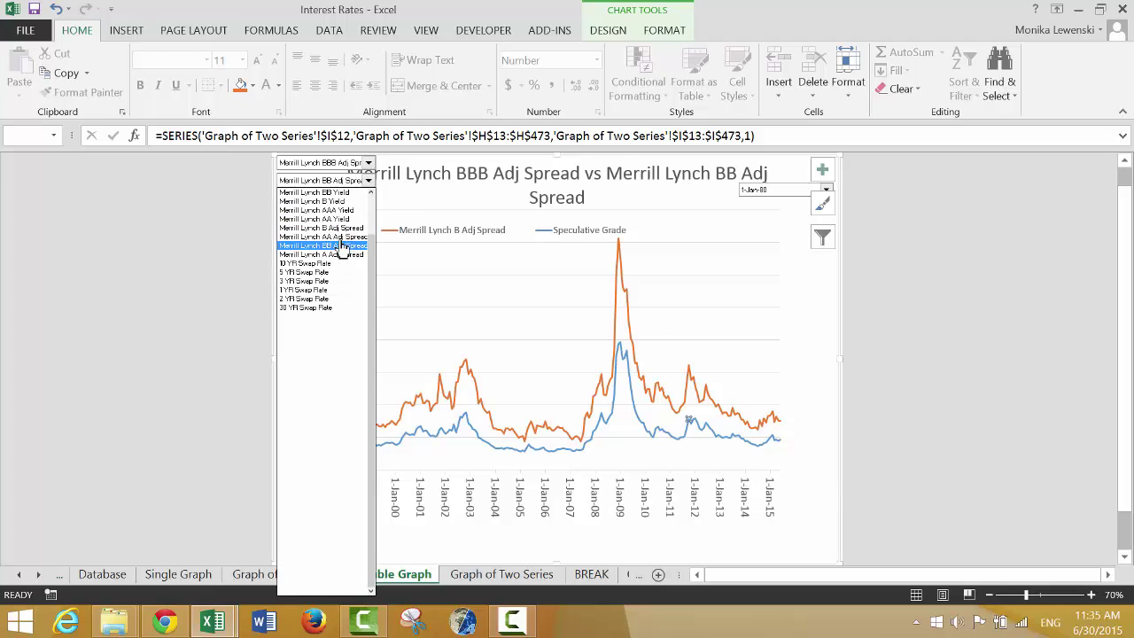
{"action": "left_click", "coordinate": [334, 228]}
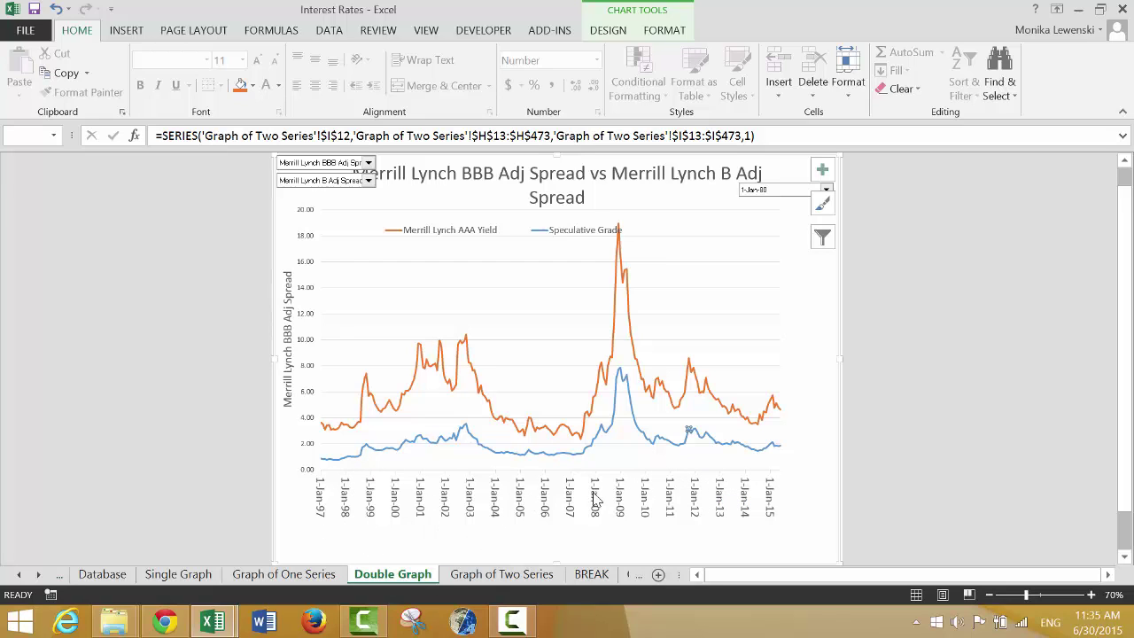
Switch back to the Solar Project Finance Set-up workbook and enter a 1.5% Credit Spread for year 0 in F180
{"action": "left_click", "coordinate": [216, 623]}
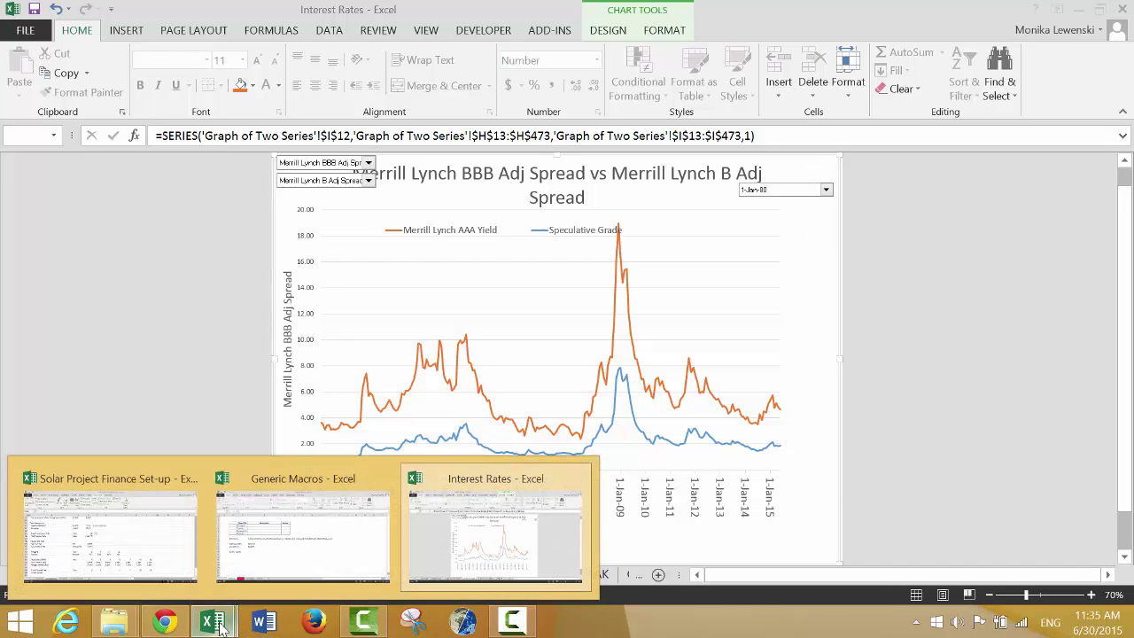
{"action": "left_click", "coordinate": [133, 545]}
{"action": "key", "text": "Left"}
{"action": "key", "text": "Right"}
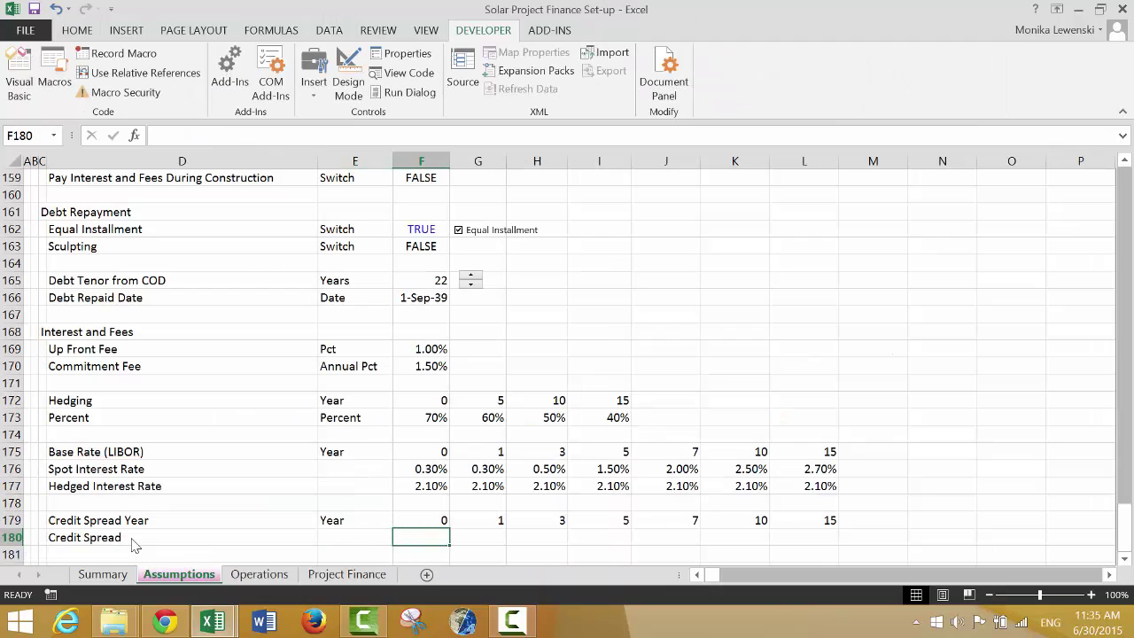
{"action": "type", "text": "1.50%"}
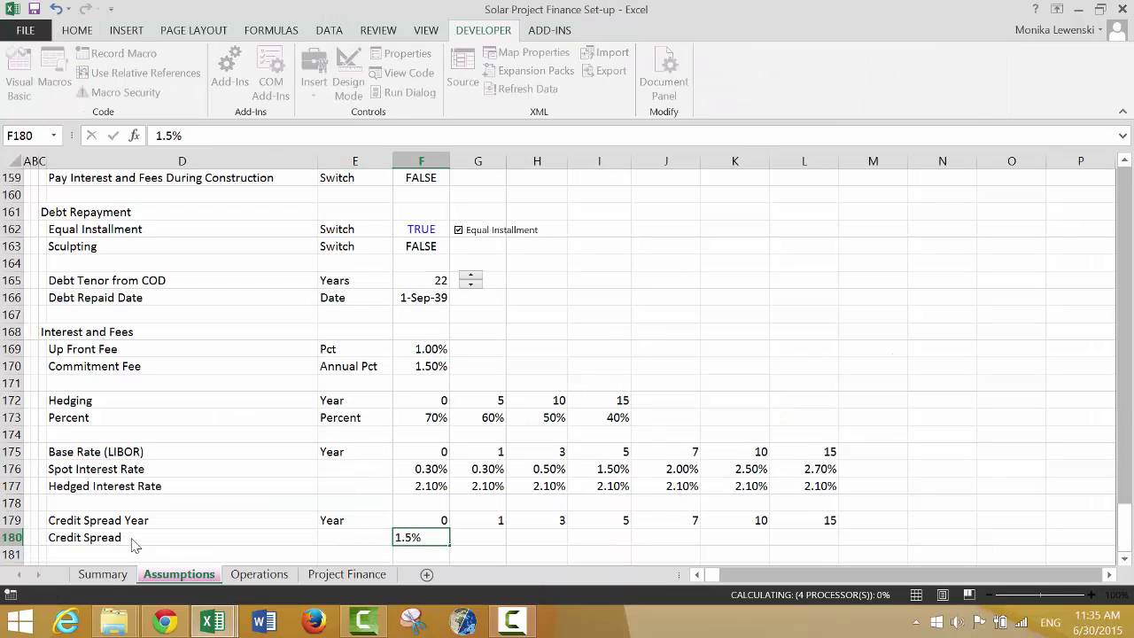
{"action": "key", "text": "Return"}
Enter Credit Spread values in row 180 of 2% for year 1, 2.25% for year 3 and 2.50% for year 5
{"action": "key", "text": "Up"}
{"action": "key", "text": "Right"}
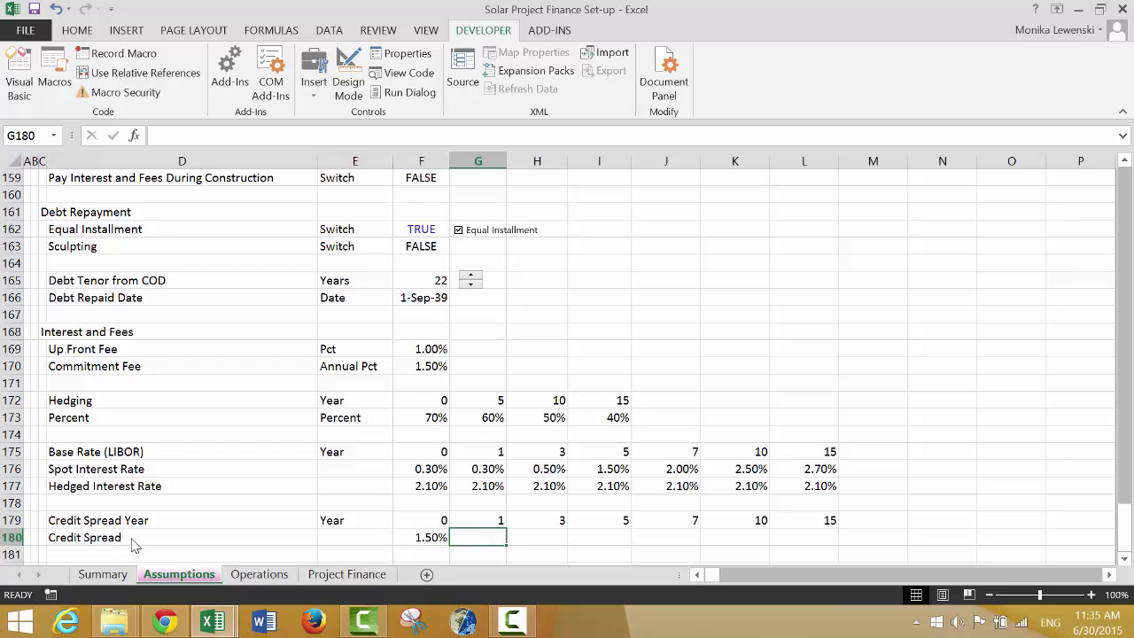
{"action": "type", "text": "2"}
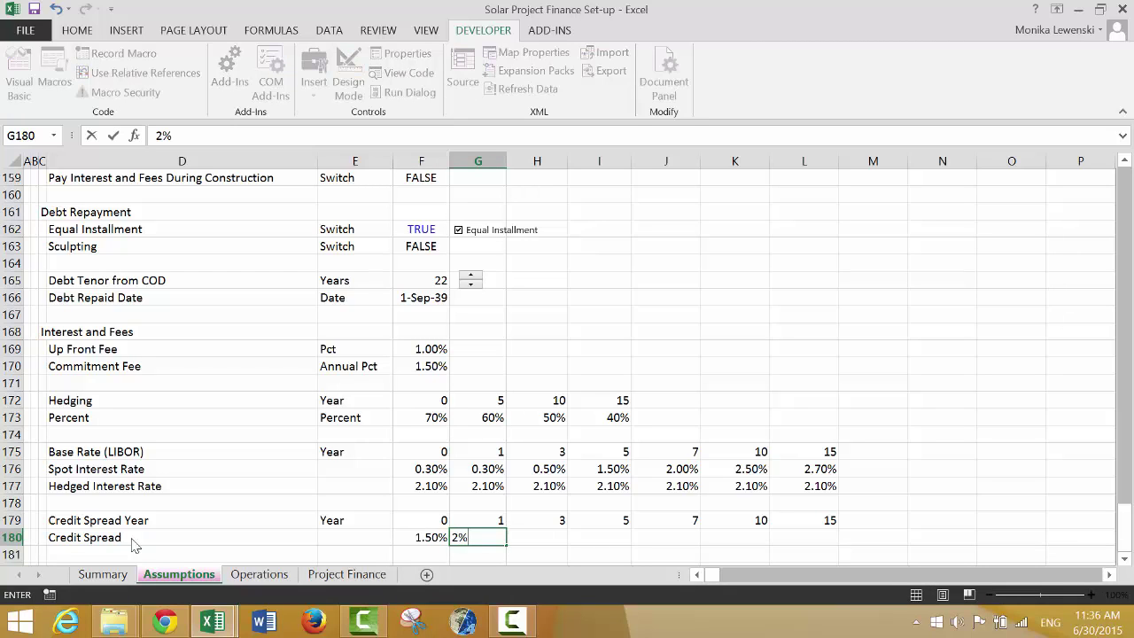
{"action": "type", "text": "%"}
{"action": "key", "text": "Right"}
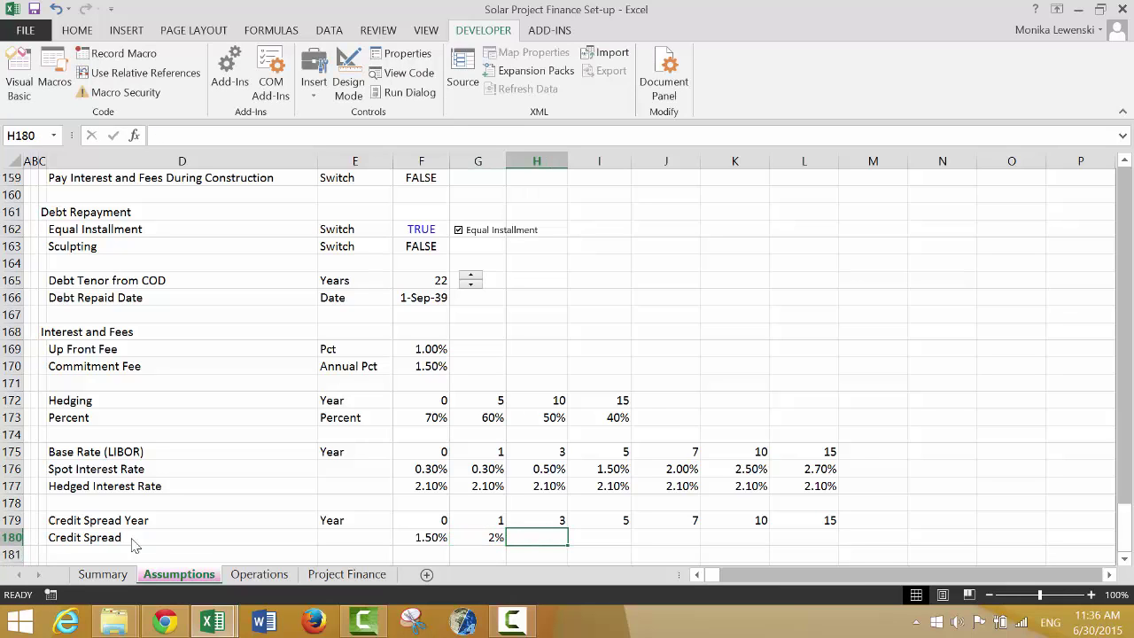
{"action": "type", "text": "2.25"}
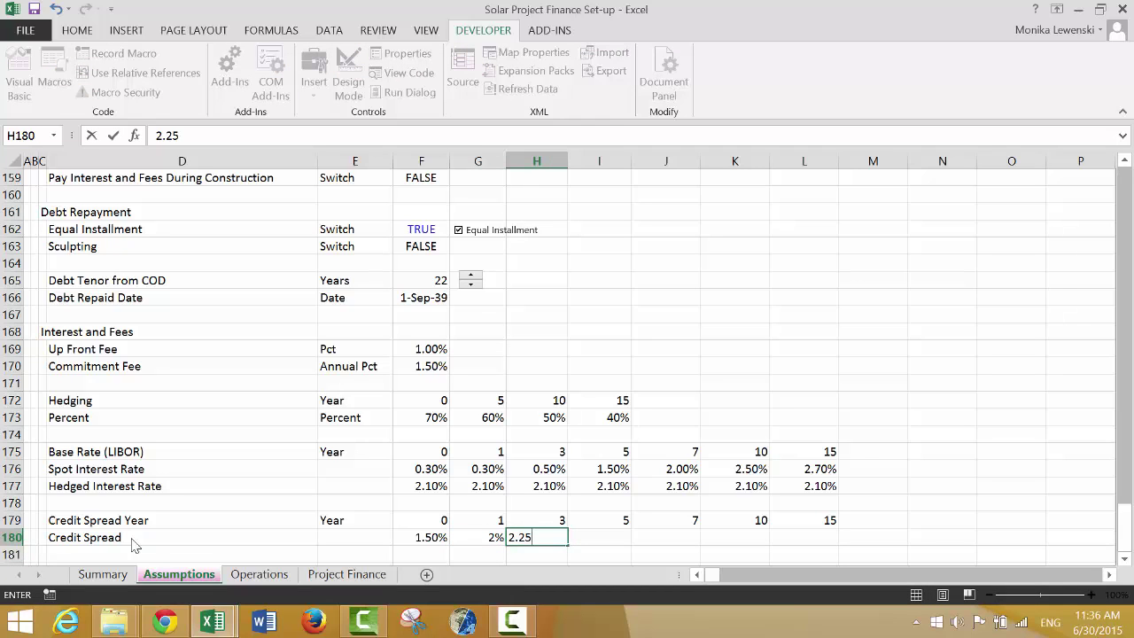
{"action": "type", "text": "%"}
{"action": "key", "text": "Return"}
{"action": "key", "text": "Up"}
{"action": "key", "text": "Right"}
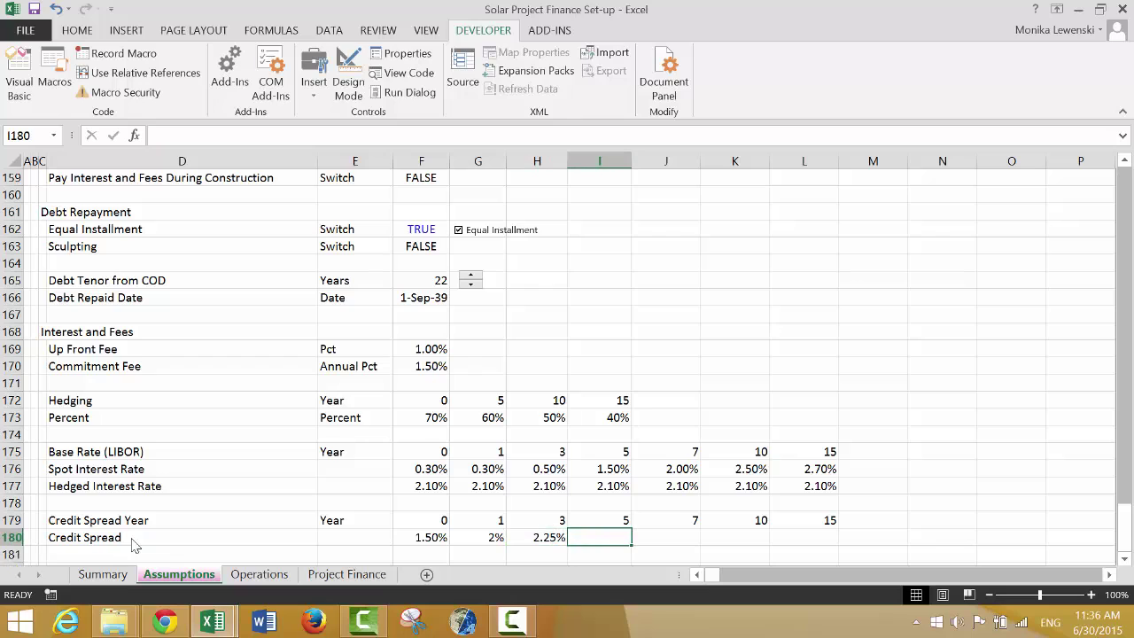
{"action": "type", "text": "2.50%"}
{"action": "key", "text": "Return"}
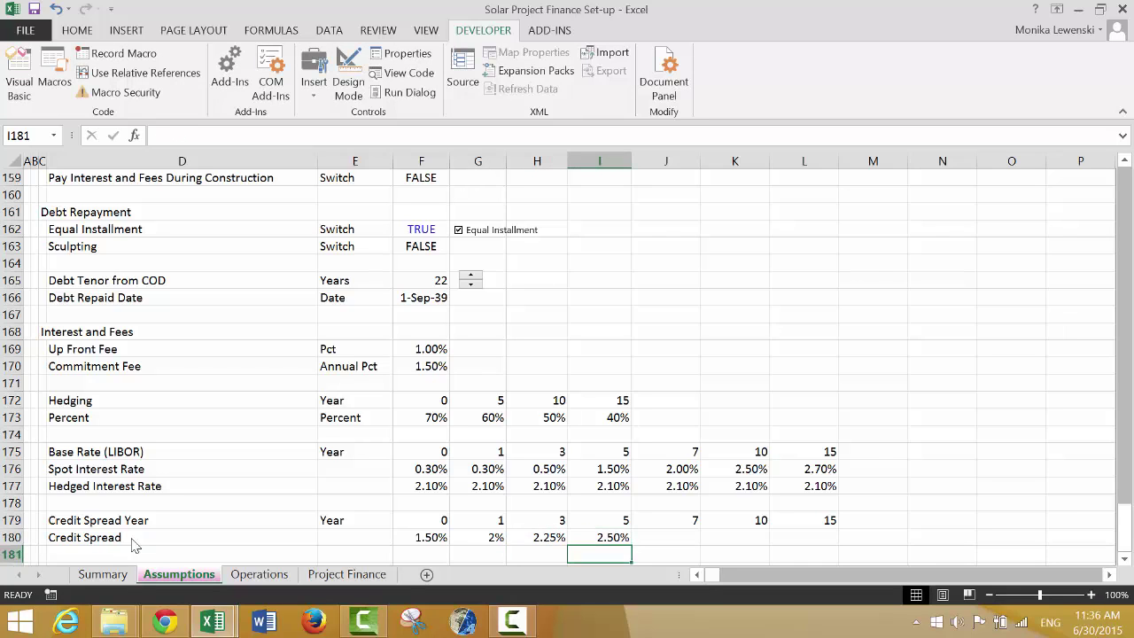
Enter a 2.75% Credit Spread for year 7 in J180 and fill it across to years 10 and 15
{"action": "key", "text": "Up"}
{"action": "key", "text": "Right"}
{"action": "type", "text": "2"}
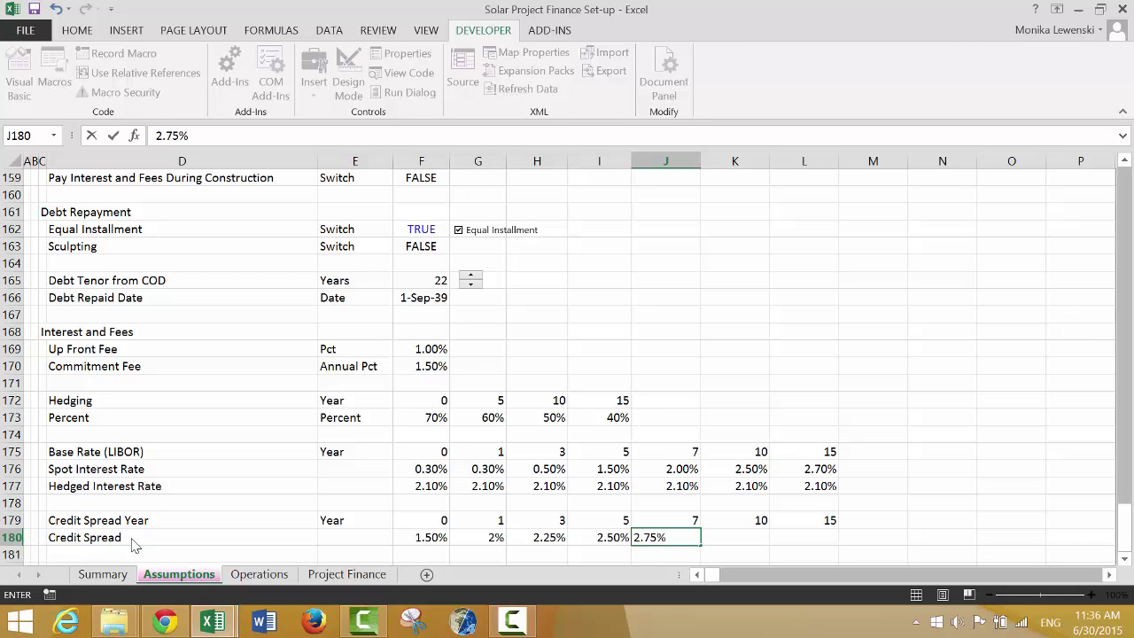
{"action": "key", "text": "ctrl+Return"}
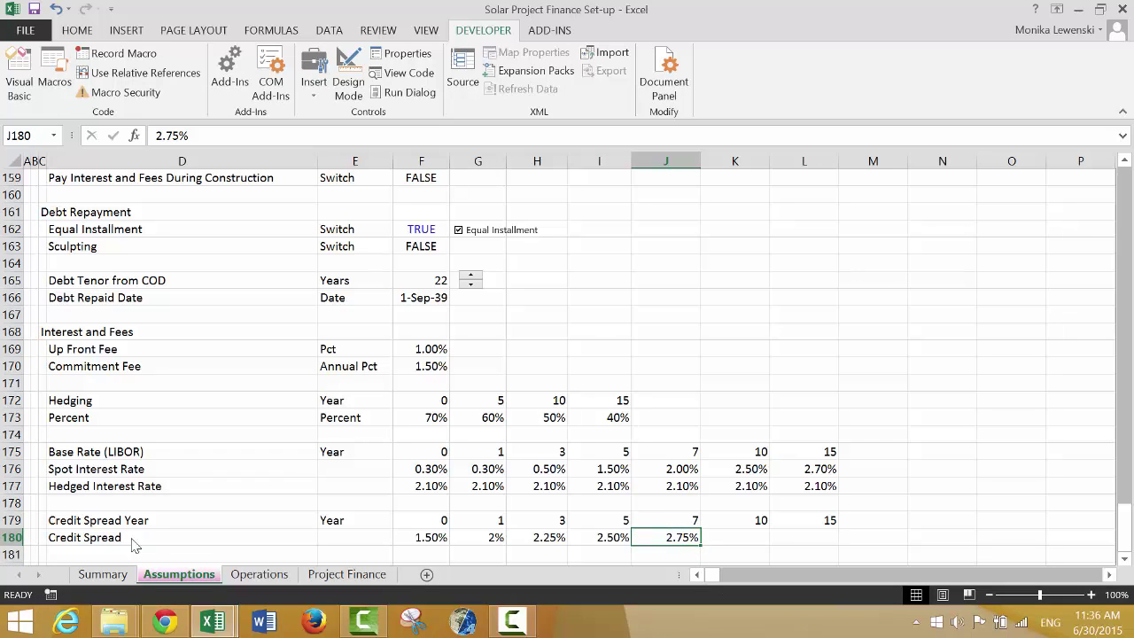
{"action": "key", "text": "shift+Right"}
{"action": "key", "text": "shift+Right"}
{"action": "key", "text": "ctrl+r"}
{"action": "key", "text": "shift+Left"}
{"action": "key", "text": "shift+Left"}
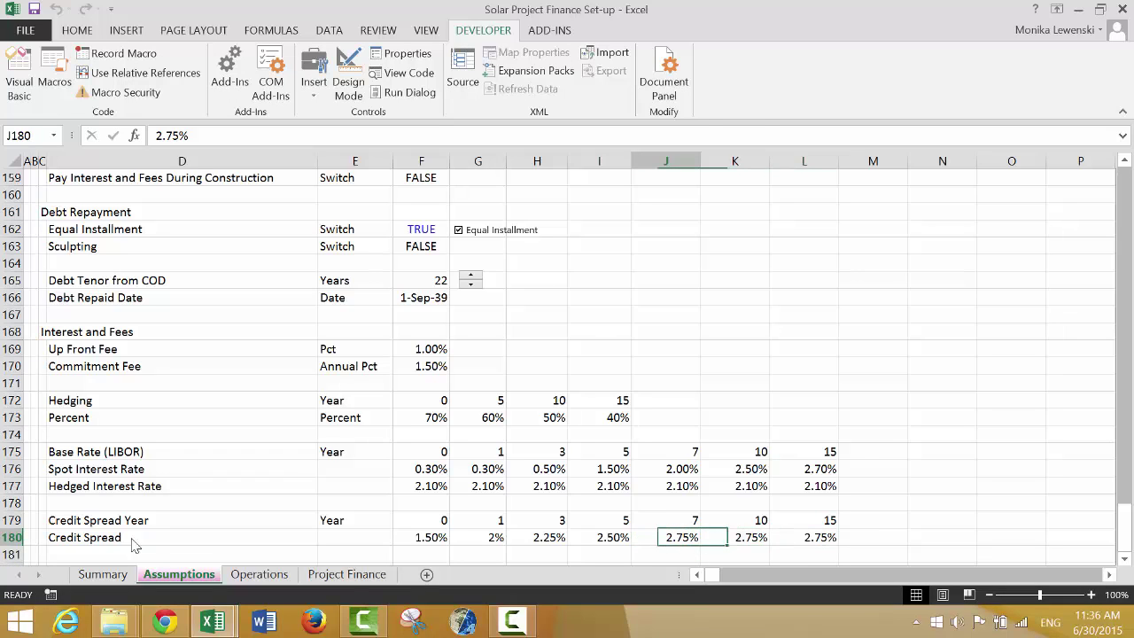
Fill the year 5 Credit Spread of 2.50% from I180 across years 7, 10 and 15
{"action": "key", "text": "Left"}
{"action": "key", "text": "Left"}
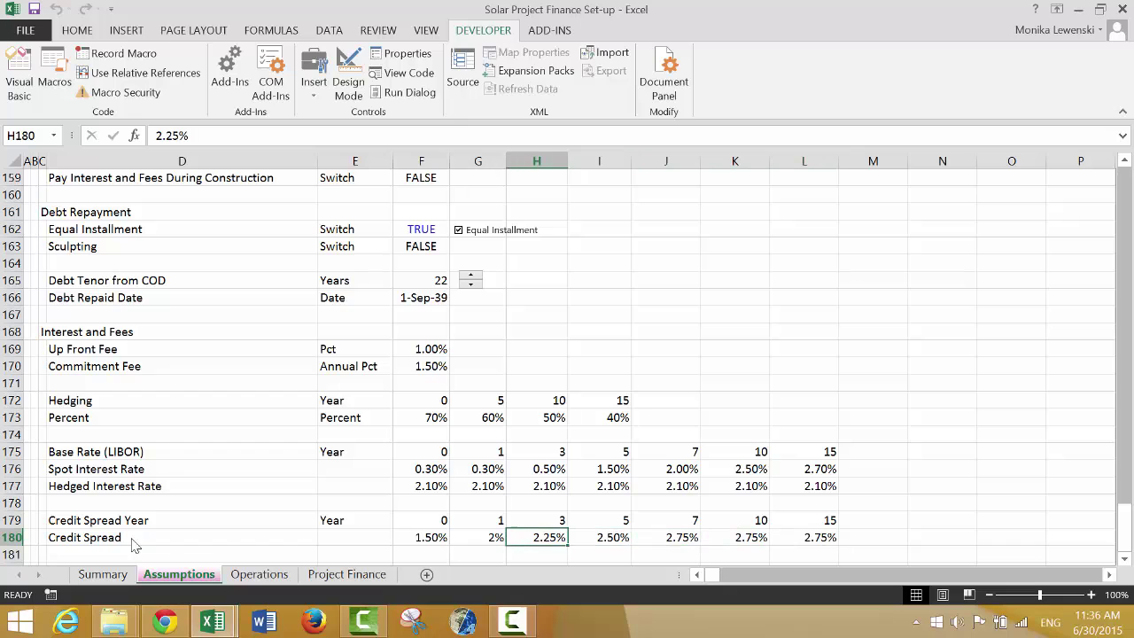
{"action": "key", "text": "Right"}
{"action": "key", "text": "shift+Right"}
{"action": "key", "text": "shift+Right"}
{"action": "key", "text": "shift+Right"}
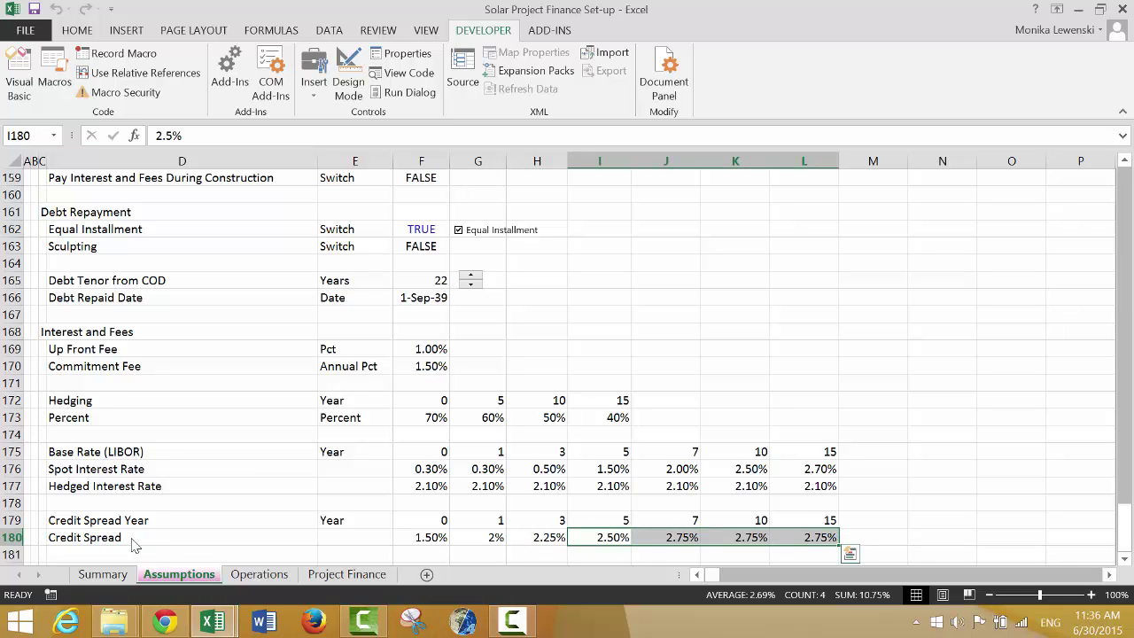
{"action": "key", "text": "ctrl+r"}
{"action": "key", "text": "Down"}
{"action": "key", "text": "Down"}
{"action": "key", "text": "Down"}
{"action": "key", "text": "Down"}
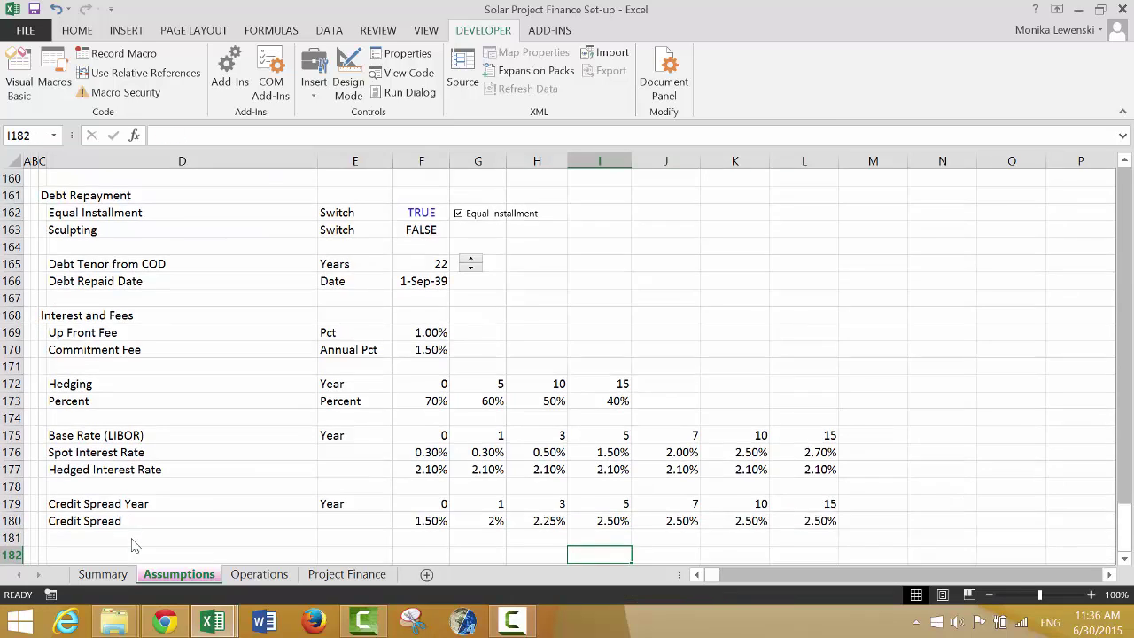
Format the Credit Spread values in F180:L180 as percentages with two decimal places
{"action": "key", "text": "Up"}
{"action": "key", "text": "Up"}
{"action": "key", "text": "Up"}
{"action": "key", "text": "Up"}
{"action": "key", "text": "Left"}
{"action": "key", "text": "Left"}
{"action": "key", "text": "Left"}
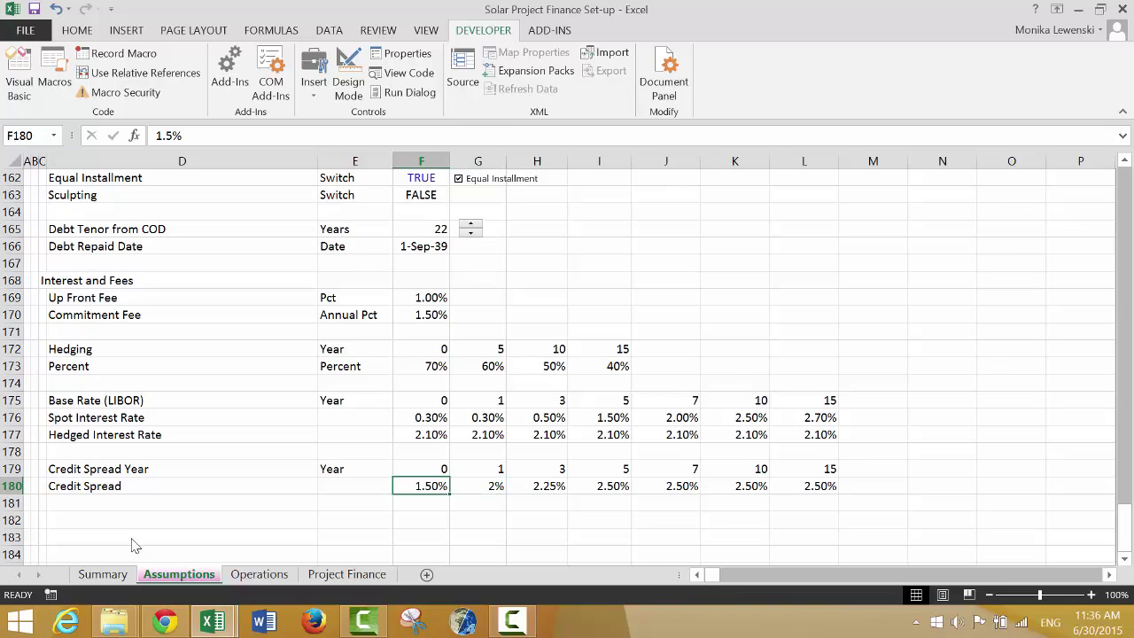
{"action": "key", "text": "ctrl+shift+Right"}
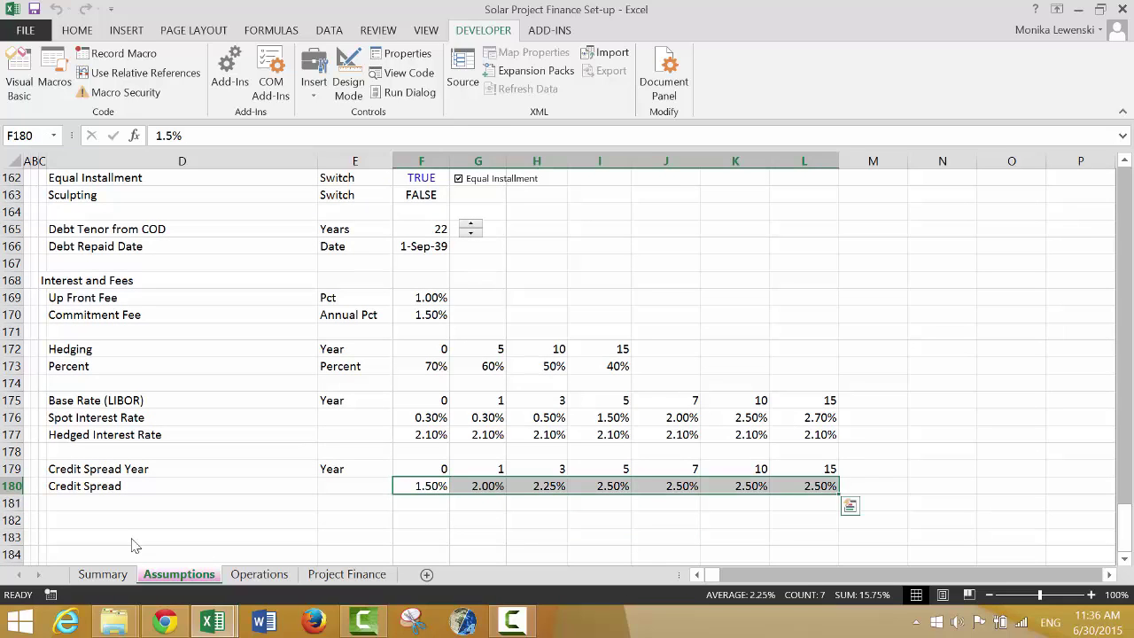
{"action": "key", "text": "Down"}
{"action": "key", "text": "Down"}
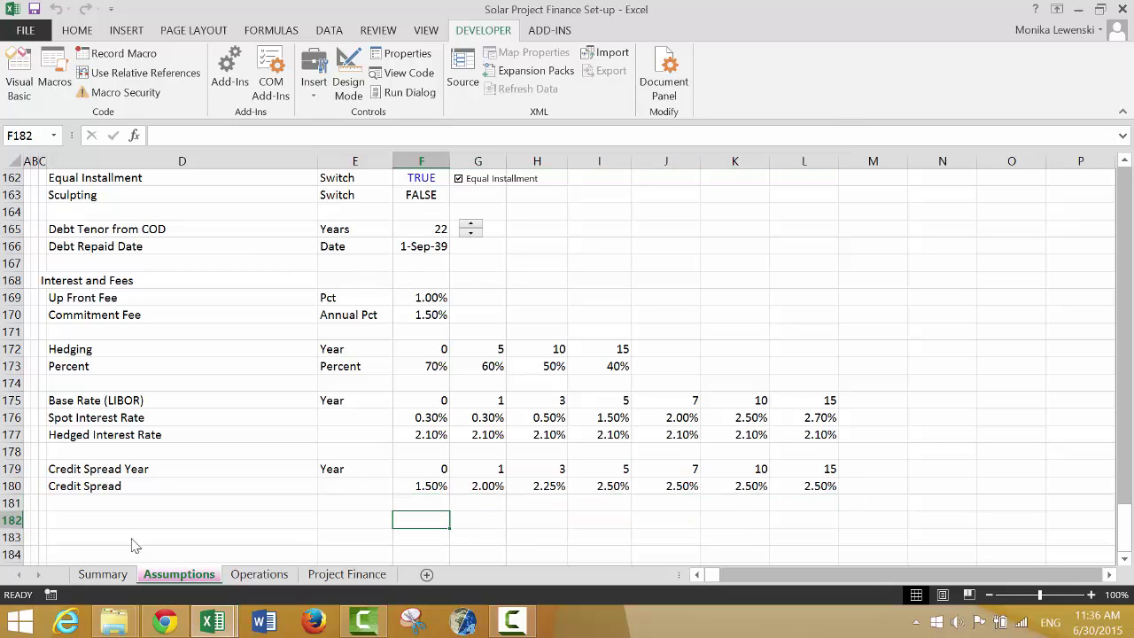
{"action": "key", "text": "Left"}
{"action": "key", "text": "Home"}
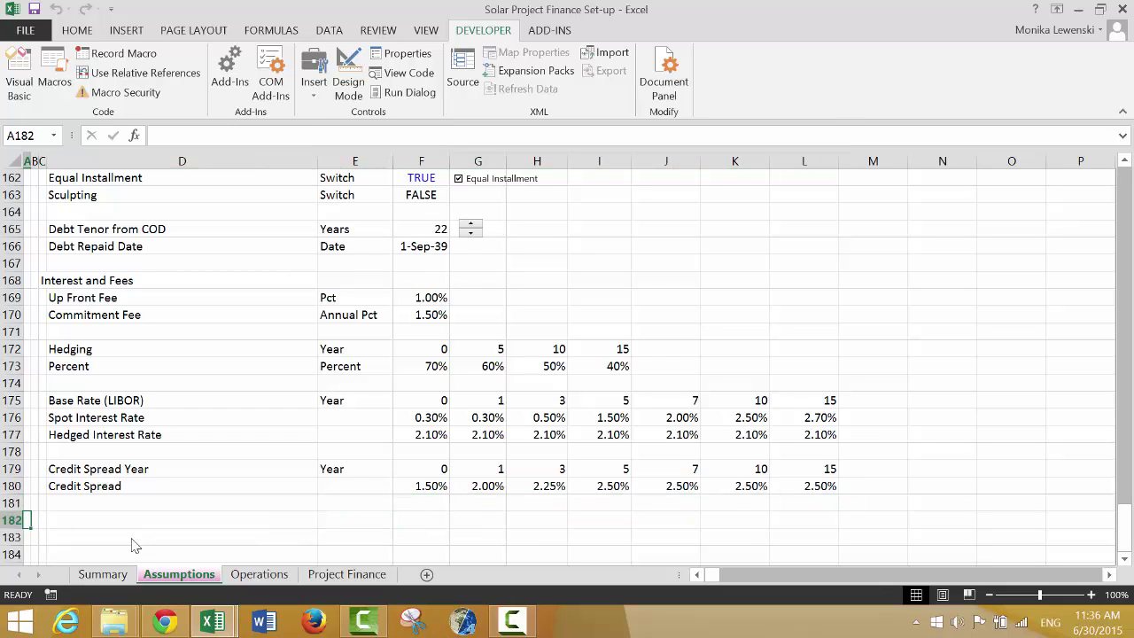
{"action": "key", "text": "Up"}
{"action": "key", "text": "Up"}
{"action": "key", "text": "Up"}
{"action": "key", "text": "Up"}
{"action": "key", "text": "Up"}
{"action": "key", "text": "Up"}
{"action": "key", "text": "Up"}
{"action": "key", "text": "Up"}
{"action": "key", "text": "Up"}
{"action": "key", "text": "Up"}
{"action": "key", "text": "Up"}
{"action": "key", "text": "Up"}
{"action": "key", "text": "Up"}
{"action": "key", "text": "Up"}
{"action": "key", "text": "Up"}
{"action": "key", "text": "Up"}
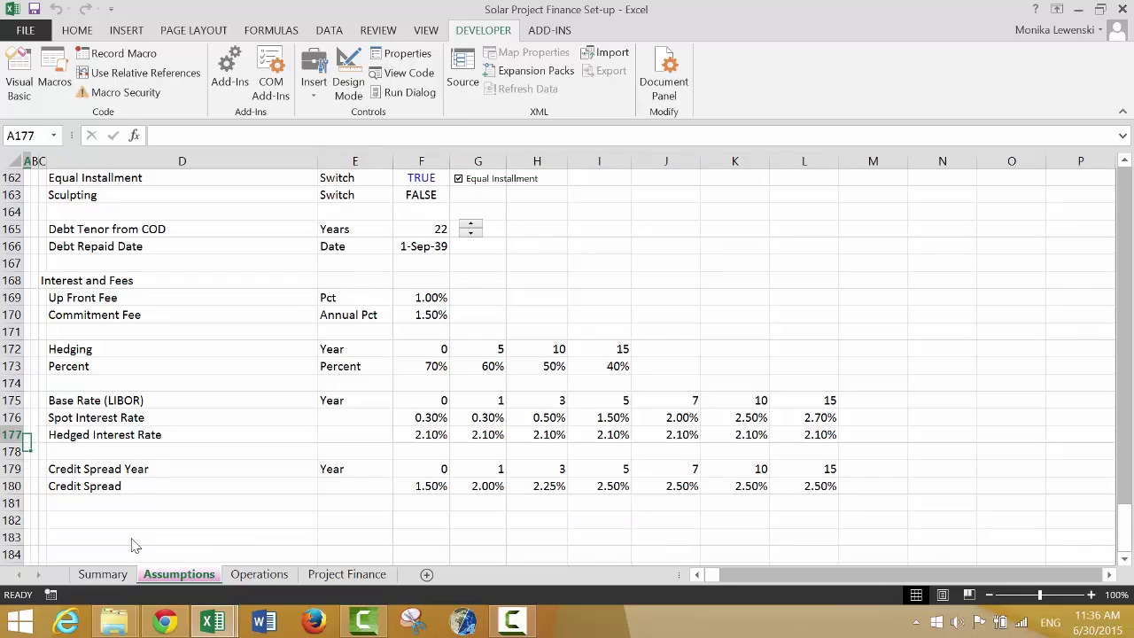
{"action": "key", "text": "Down"}
{"action": "key", "text": "Down"}
{"action": "key", "text": "Down"}
{"action": "key", "text": "Down"}
{"action": "key", "text": "Down"}
{"action": "key", "text": "Down"}
{"action": "key", "text": "Down"}
{"action": "key", "text": "Down"}
{"action": "key", "text": "Down"}
{"action": "key", "text": "Down"}
{"action": "key", "text": "Down"}
{"action": "key", "text": "Down"}
{"action": "key", "text": "Down"}
{"action": "key", "text": "Down"}
{"action": "key", "text": "Down"}
{"action": "key", "text": "Down"}
{"action": "key", "text": "Down"}
{"action": "key", "text": "Down"}
{"action": "key", "text": "Down"}
{"action": "key", "text": "Down"}
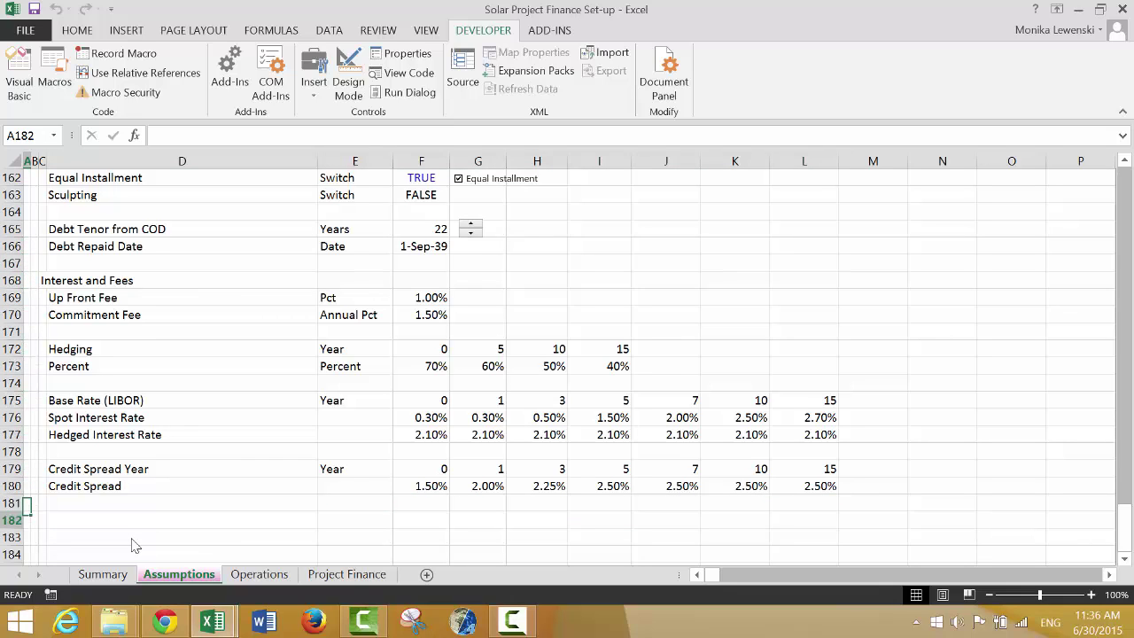
{"action": "key", "text": "Up"}
{"action": "key", "text": "Up"}
{"action": "key", "text": "Up"}
{"action": "key", "text": "Up"}
{"action": "key", "text": "Up"}
{"action": "key", "text": "Up"}
{"action": "key", "text": "Up"}
{"action": "key", "text": "Up"}
{"action": "key", "text": "Up"}
{"action": "key", "text": "Up"}
{"action": "key", "text": "Up"}
{"action": "key", "text": "Up"}
{"action": "key", "text": "Up"}
{"action": "key", "text": "Up"}
{"action": "key", "text": "Up"}
{"action": "key", "text": "Up"}
{"action": "key", "text": "Up"}
{"action": "key", "text": "Up"}
{"action": "key", "text": "Up"}
{"action": "key", "text": "Up"}
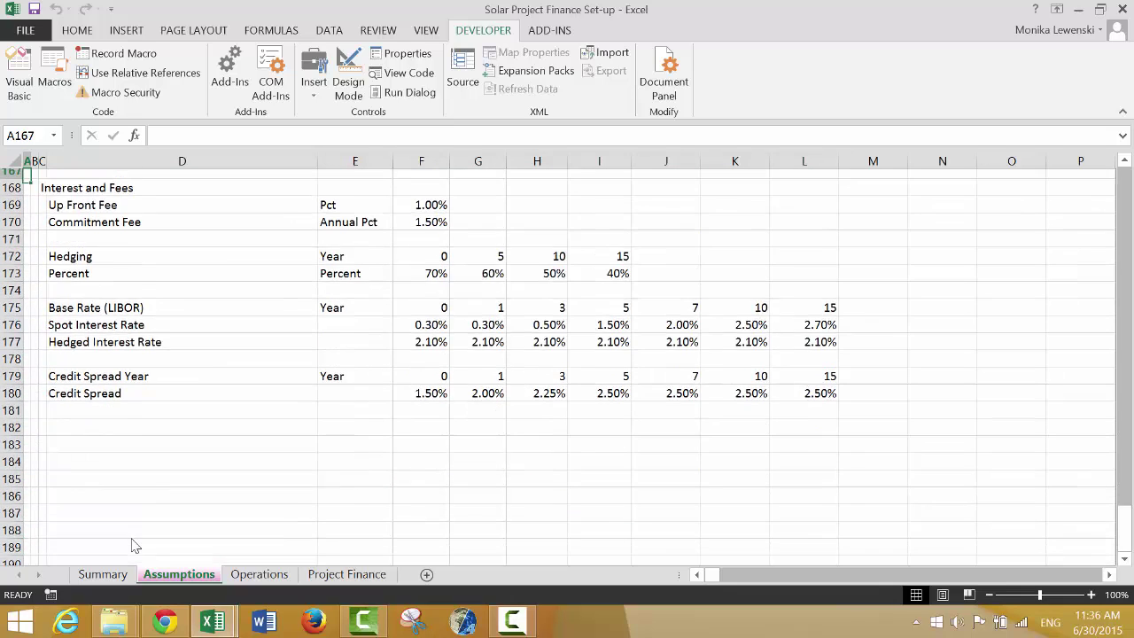
{"action": "key", "text": "Down"}
{"action": "key", "text": "Down"}
{"action": "key", "text": "Down"}
{"action": "key", "text": "Down"}
{"action": "key", "text": "Down"}
{"action": "key", "text": "Down"}
{"action": "key", "text": "Down"}
{"action": "key", "text": "Down"}
{"action": "key", "text": "Down"}
{"action": "key", "text": "Down"}
{"action": "key", "text": "Down"}
{"action": "key", "text": "Down"}
{"action": "key", "text": "Down"}
{"action": "key", "text": "Down"}
{"action": "key", "text": "Down"}
{"action": "key", "text": "Down"}
{"action": "key", "text": "Down"}
{"action": "key", "text": "Down"}
{"action": "key", "text": "Down"}
{"action": "key", "text": "Down"}
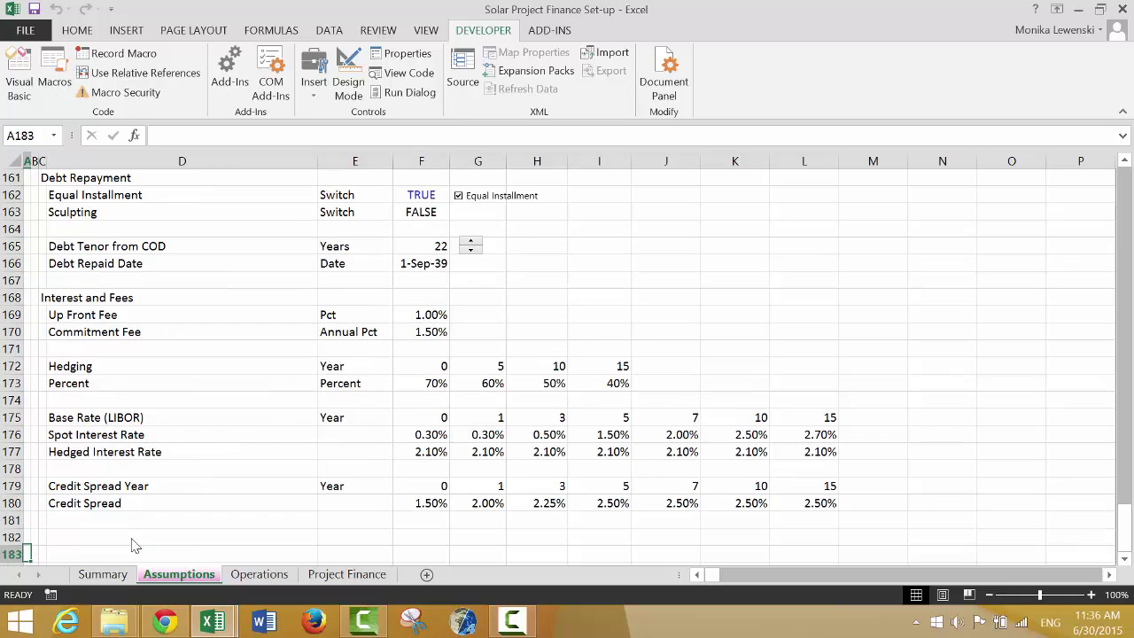
{"action": "key", "text": "Up"}
{"action": "key", "text": "Up"}
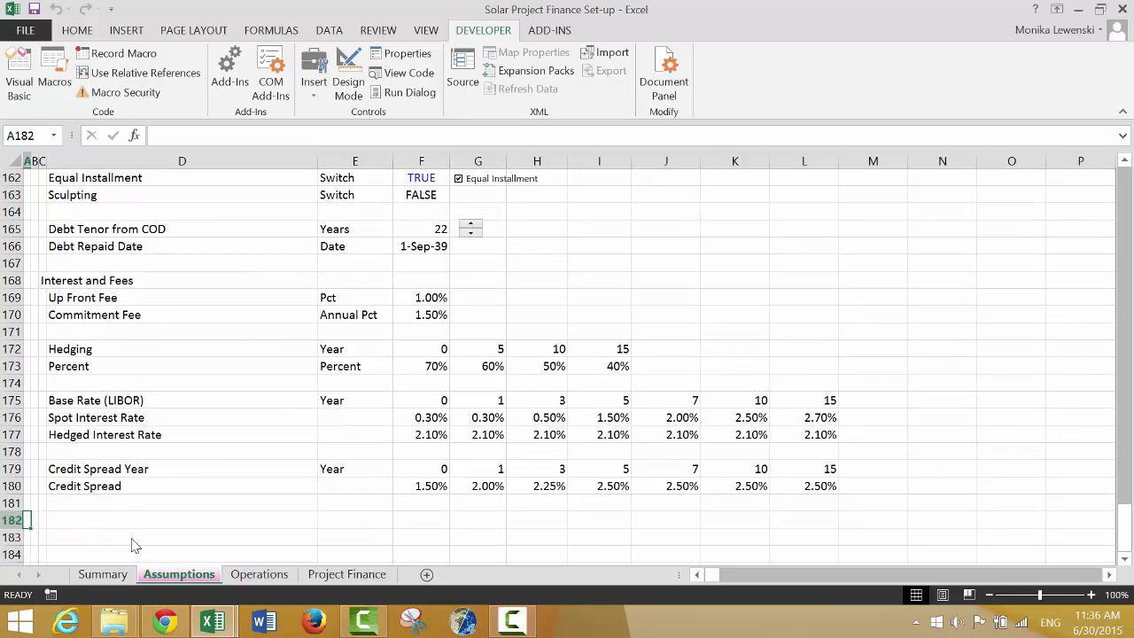
Review the Interest and Fees assumptions in column F, from the Credit Spread row up through the base rate, hedging and fee rows
{"action": "key", "text": "Up"}
{"action": "key", "text": "Up"}
{"action": "key", "text": "Right"}
{"action": "key", "text": "Right"}
{"action": "key", "text": "Right"}
{"action": "key", "text": "Right"}
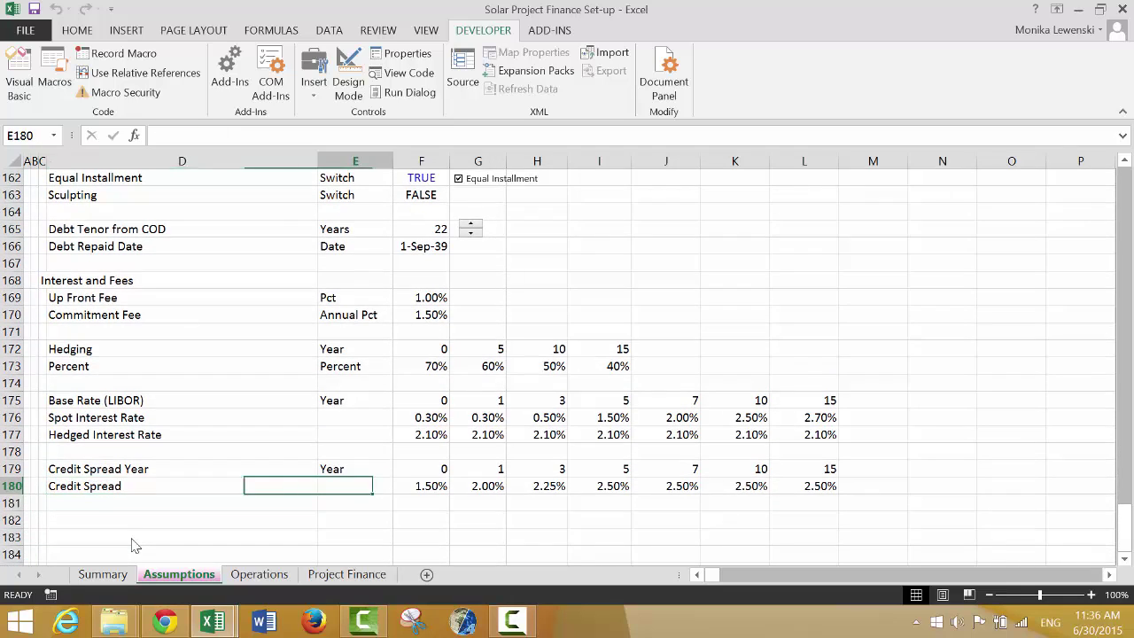
{"action": "key", "text": "Right"}
{"action": "key", "text": "Up"}
{"action": "key", "text": "Up"}
{"action": "key", "text": "Up"}
{"action": "key", "text": "Up"}
{"action": "key", "text": "Up"}
{"action": "key", "text": "Up"}
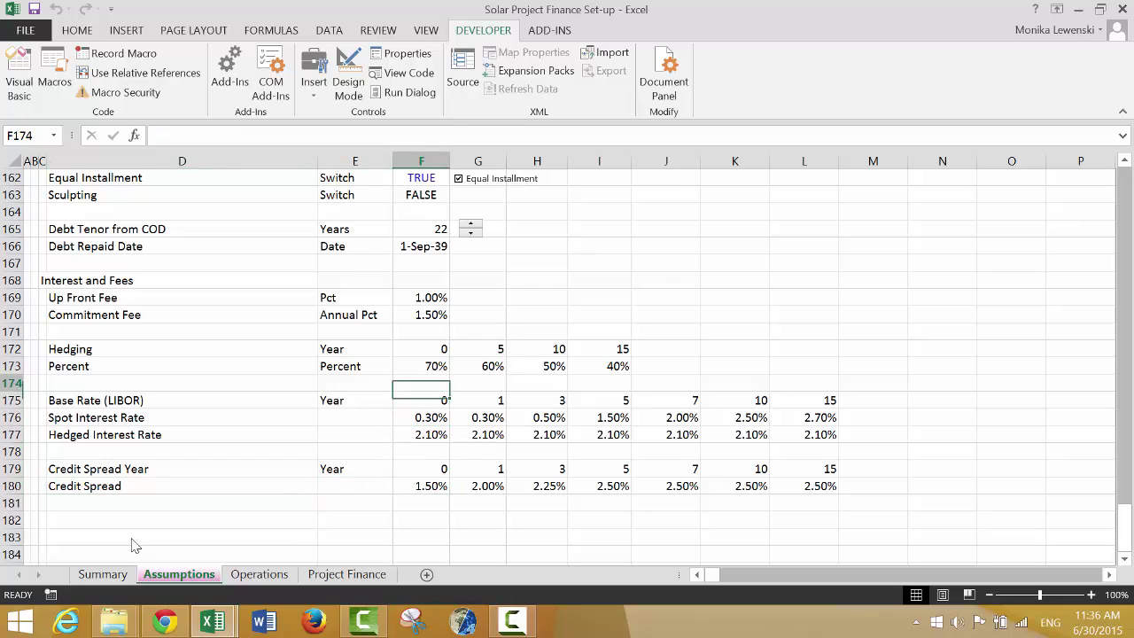
{"action": "key", "text": "Up"}
{"action": "key", "text": "Up"}
{"action": "key", "text": "Up"}
{"action": "key", "text": "Up"}
{"action": "key", "text": "Up"}
{"action": "key", "text": "Up"}
{"action": "key", "text": "Up"}
{"action": "key", "text": "Up"}
{"action": "key", "text": "Up"}
{"action": "key", "text": "Down"}
{"action": "key", "text": "Down"}
{"action": "key", "text": "Down"}
{"action": "key", "text": "Down"}
{"action": "key", "text": "Down"}
{"action": "key", "text": "Down"}
{"action": "key", "text": "Down"}
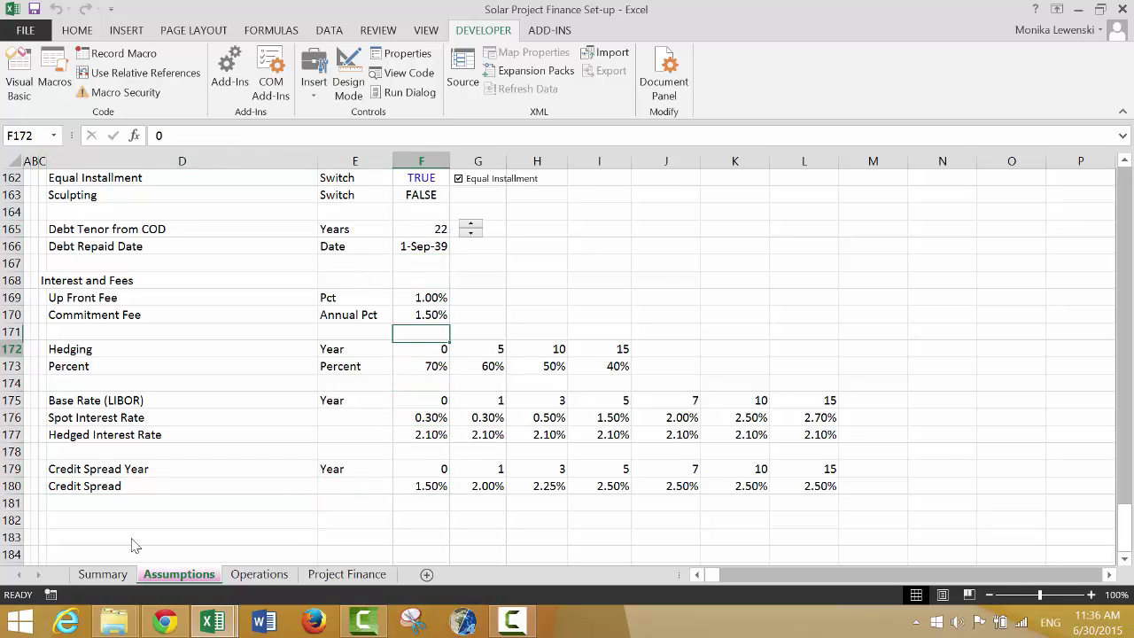
Review the column F assumptions from the Credit Spread row up to Pay Interest and Fees During Construction and back down
{"action": "key", "text": "Down"}
{"action": "key", "text": "Down"}
{"action": "key", "text": "Down"}
{"action": "key", "text": "Down"}
{"action": "key", "text": "Down"}
{"action": "key", "text": "Down"}
{"action": "key", "text": "Down"}
{"action": "key", "text": "Down"}
{"action": "key", "text": "Up"}
{"action": "key", "text": "Up"}
{"action": "key", "text": "Up"}
{"action": "key", "text": "Up"}
{"action": "key", "text": "Up"}
{"action": "key", "text": "Up"}
{"action": "key", "text": "Up"}
{"action": "key", "text": "Up"}
{"action": "key", "text": "Up"}
{"action": "key", "text": "Up"}
{"action": "key", "text": "Up"}
{"action": "key", "text": "Up"}
{"action": "key", "text": "Up"}
{"action": "key", "text": "Up"}
{"action": "key", "text": "Up"}
{"action": "key", "text": "Up"}
{"action": "key", "text": "Up"}
{"action": "key", "text": "Up"}
{"action": "key", "text": "Up"}
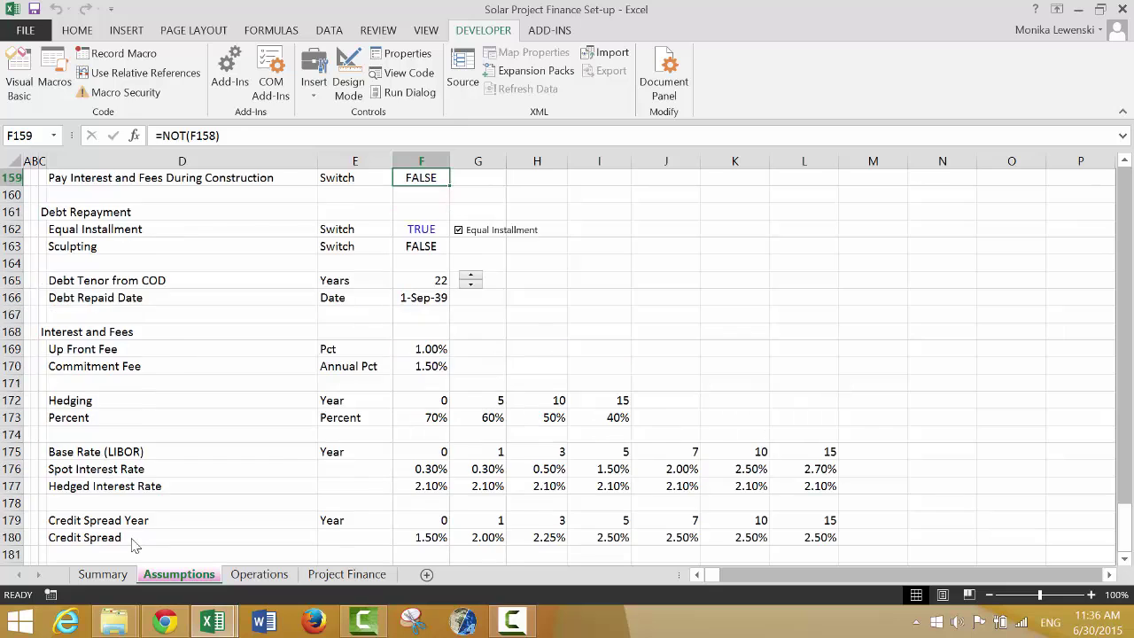
{"action": "key", "text": "Down"}
{"action": "key", "text": "Down"}
{"action": "key", "text": "Down"}
{"action": "key", "text": "Down"}
{"action": "key", "text": "Down"}
{"action": "key", "text": "Down"}
{"action": "key", "text": "Down"}
{"action": "key", "text": "Down"}
{"action": "key", "text": "Down"}
{"action": "key", "text": "Down"}
{"action": "key", "text": "Down"}
{"action": "key", "text": "Down"}
{"action": "key", "text": "Down"}
{"action": "key", "text": "Down"}
{"action": "key", "text": "Down"}
{"action": "key", "text": "Down"}
{"action": "key", "text": "Down"}
{"action": "key", "text": "Down"}
{"action": "key", "text": "Down"}
{"action": "key", "text": "Down"}
{"action": "key", "text": "Down"}
{"action": "key", "text": "Down"}
{"action": "key", "text": "Down"}
{"action": "key", "text": "Down"}
{"action": "key", "text": "Down"}
{"action": "key", "text": "Down"}
{"action": "key", "text": "Down"}
{"action": "key", "text": "Down"}
{"action": "key", "text": "Down"}
{"action": "key", "text": "Down"}
{"action": "key", "text": "Down"}
{"action": "key", "text": "Down"}
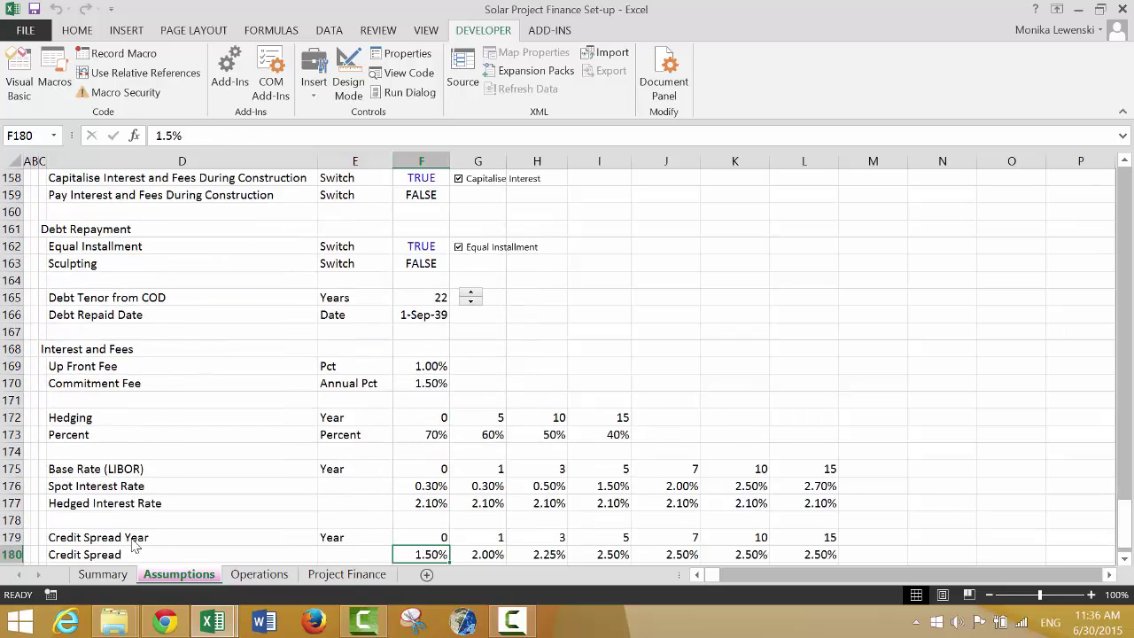
Enter the section heading "Credit Enhancements" in B182, below the Credit Spread rows
{"action": "key", "text": "Left"}
{"action": "key", "text": "Left"}
{"action": "key", "text": "Left"}
{"action": "key", "text": "Left"}
{"action": "key", "text": "Up"}
{"action": "key", "text": "Up"}
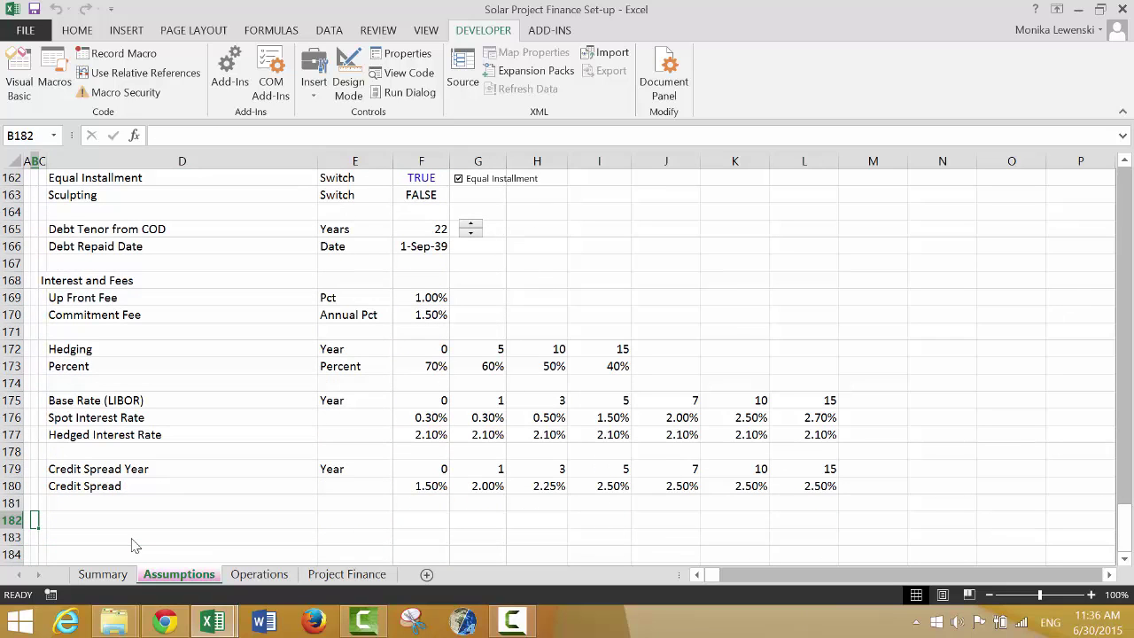
{"action": "key", "text": "Up"}
{"action": "key", "text": "Down"}
{"action": "type", "text": "Creditn"}
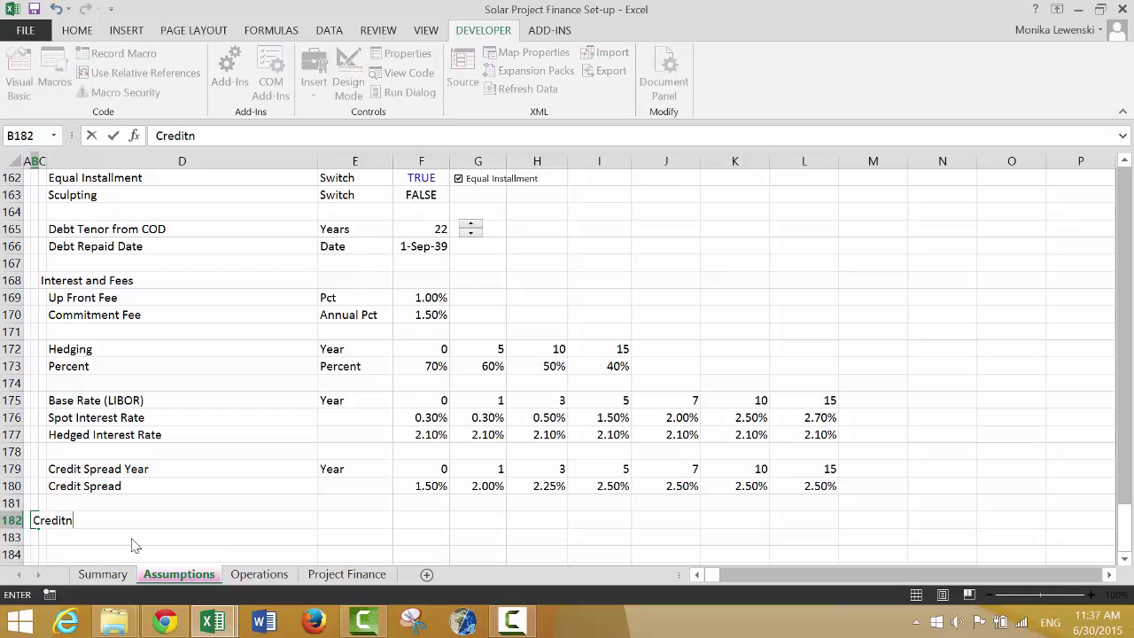
{"action": "key", "text": "BackSpace"}
{"action": "type", "text": "Enhancements"}
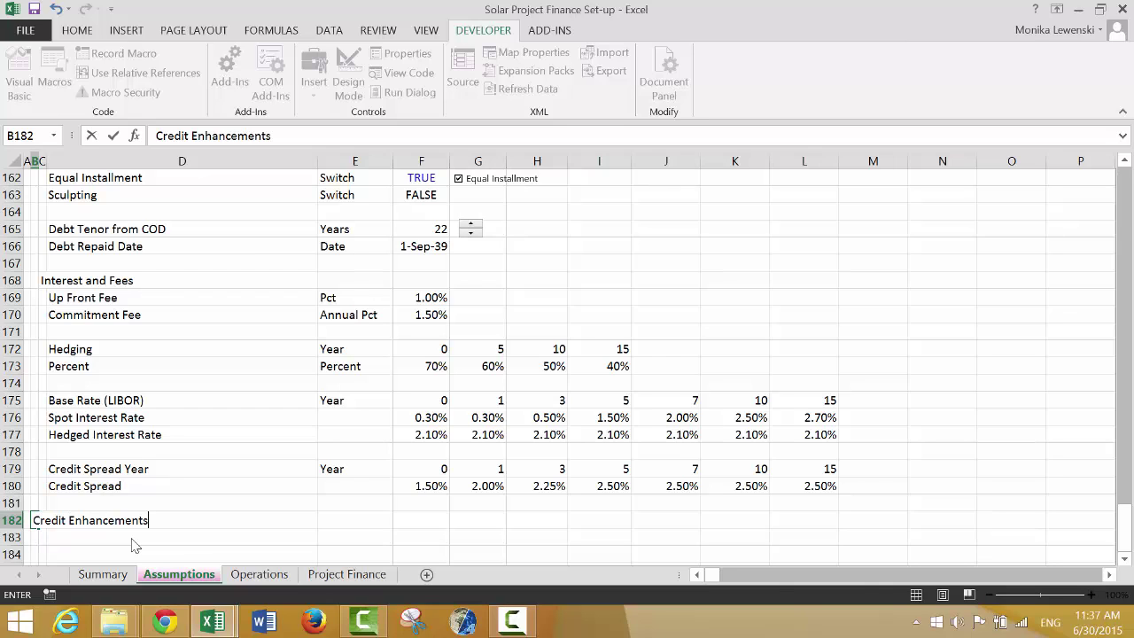
{"action": "key", "text": "Return"}
Add a DSRA row in row 183 with the unit Months in column E and the value 6 in column F
{"action": "key", "text": "Right"}
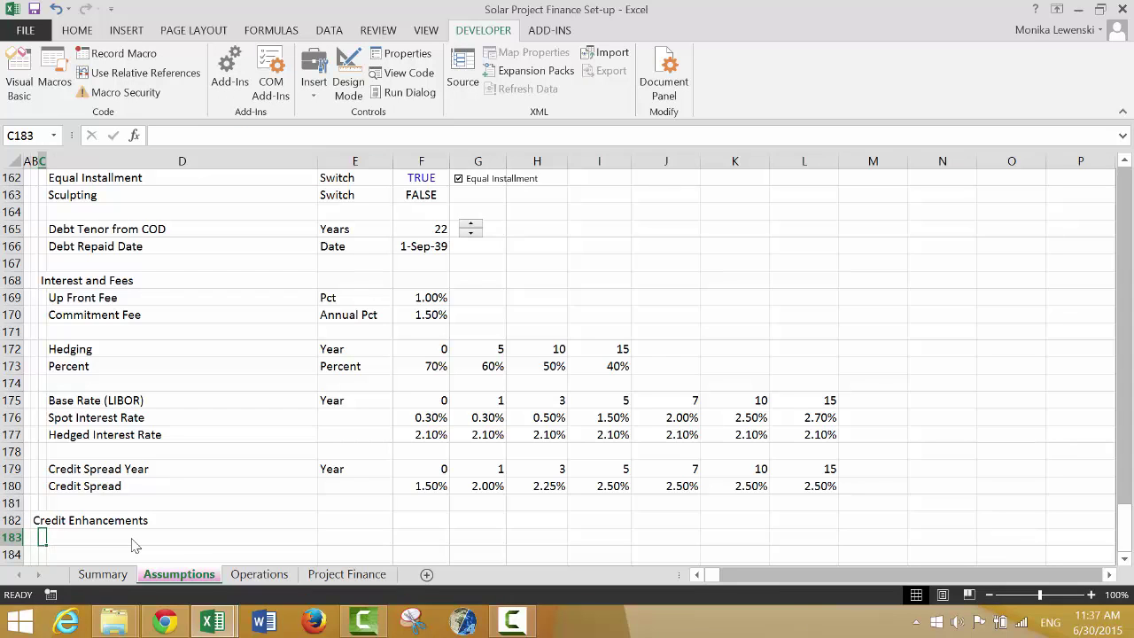
{"action": "key", "text": "Right"}
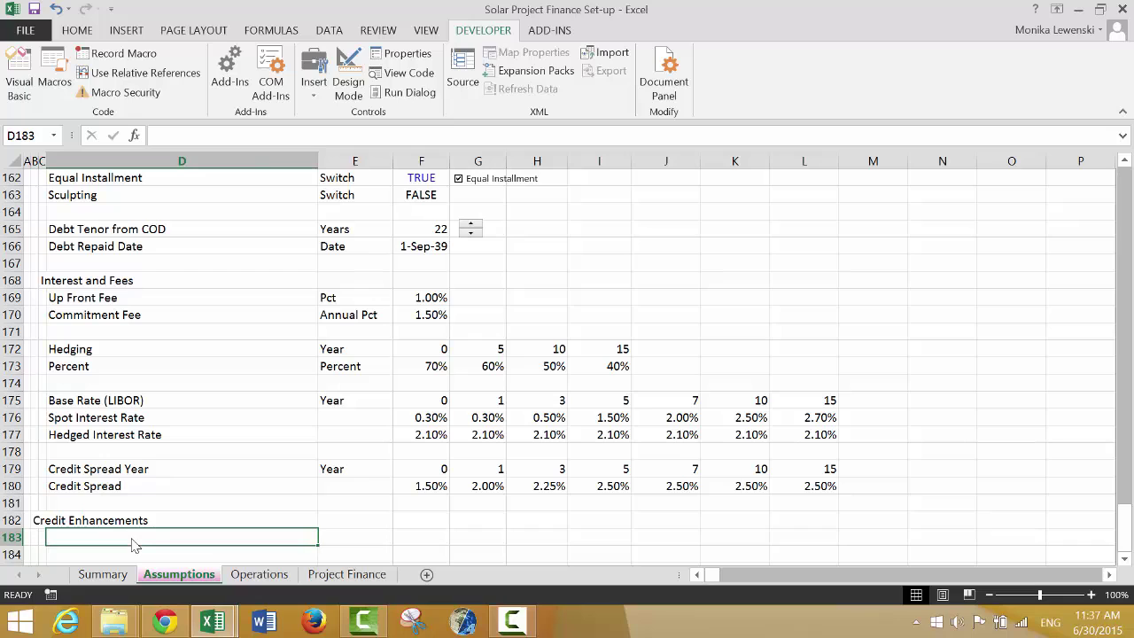
{"action": "type", "text": "DSRA"}
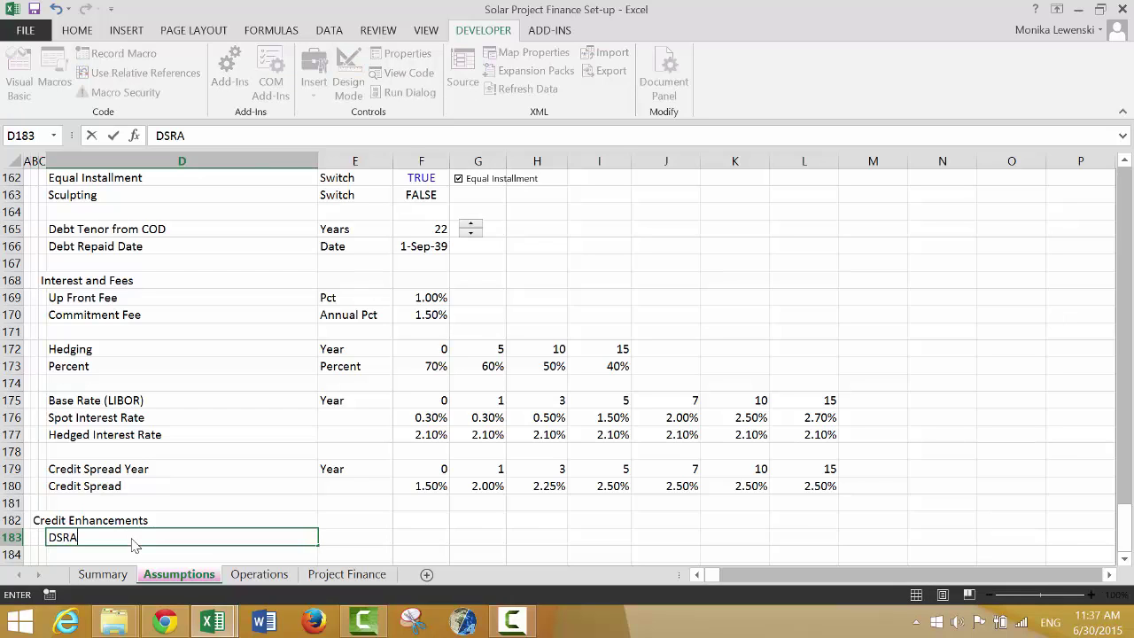
{"action": "key", "text": "Return"}
{"action": "key", "text": "Up"}
{"action": "key", "text": "Right"}
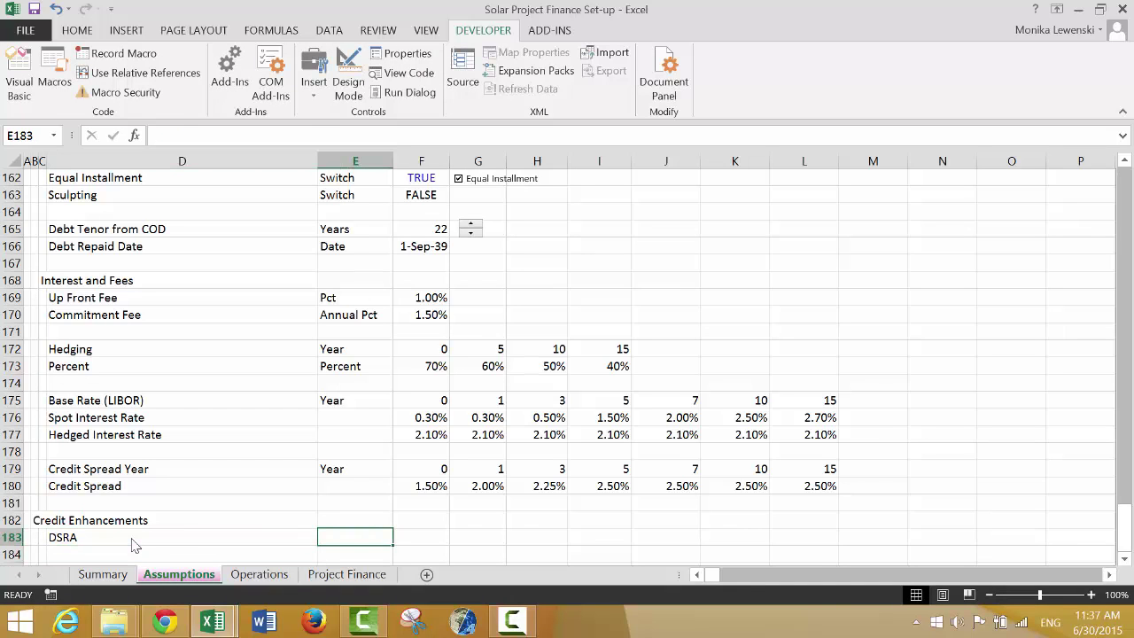
{"action": "type", "text": "Months"}
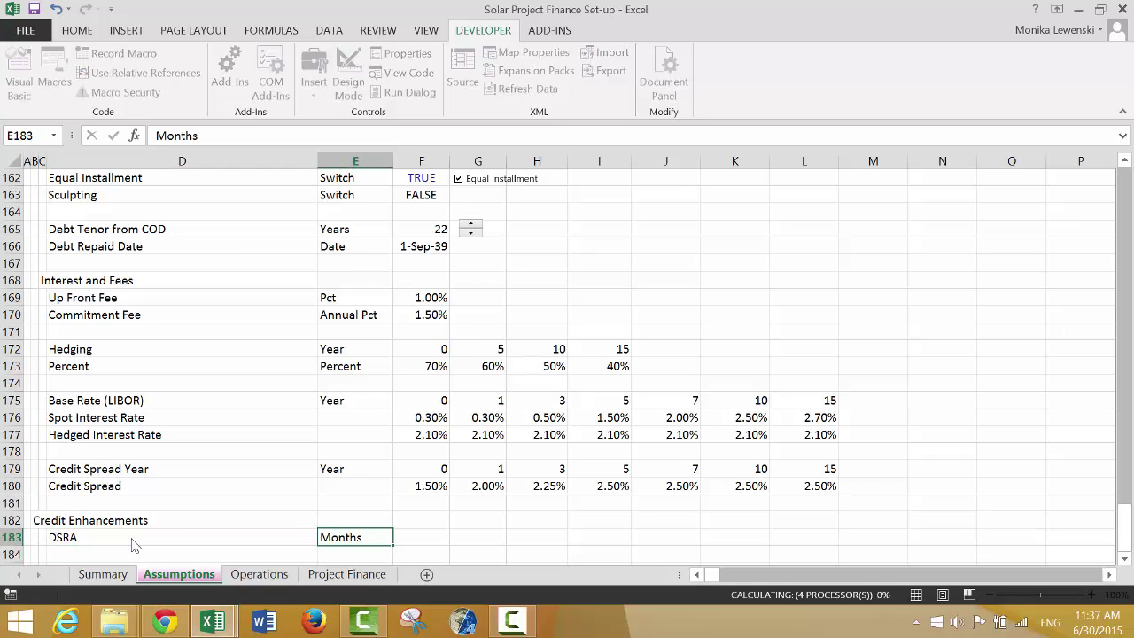
{"action": "key", "text": "Return"}
{"action": "key", "text": "Up"}
{"action": "key", "text": "Right"}
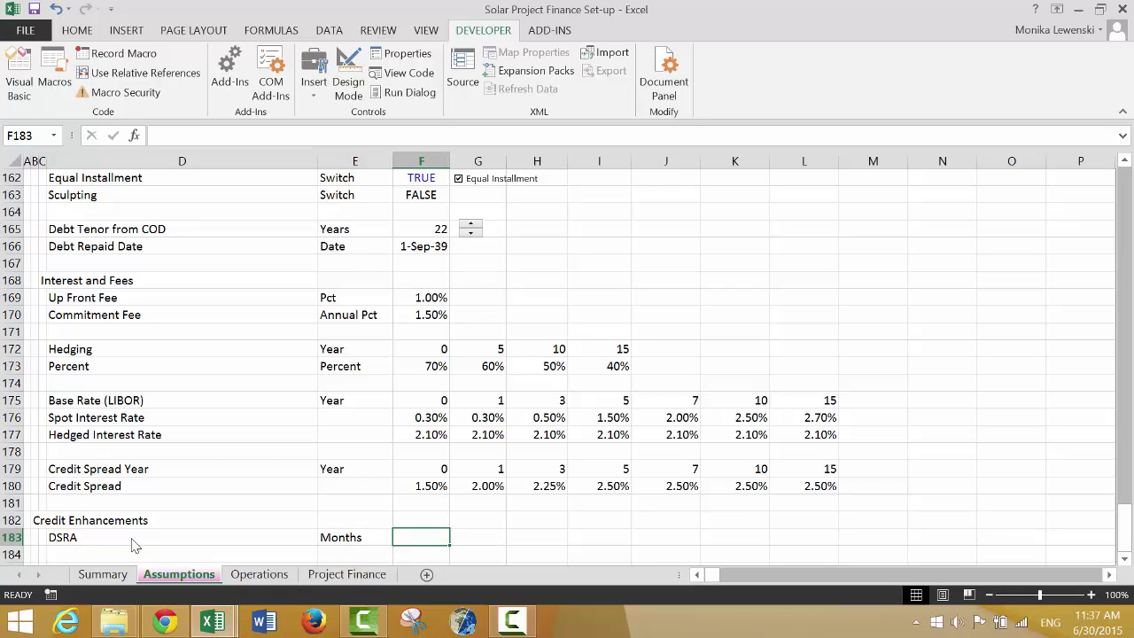
{"action": "type", "text": "6"}
{"action": "key", "text": "Return"}
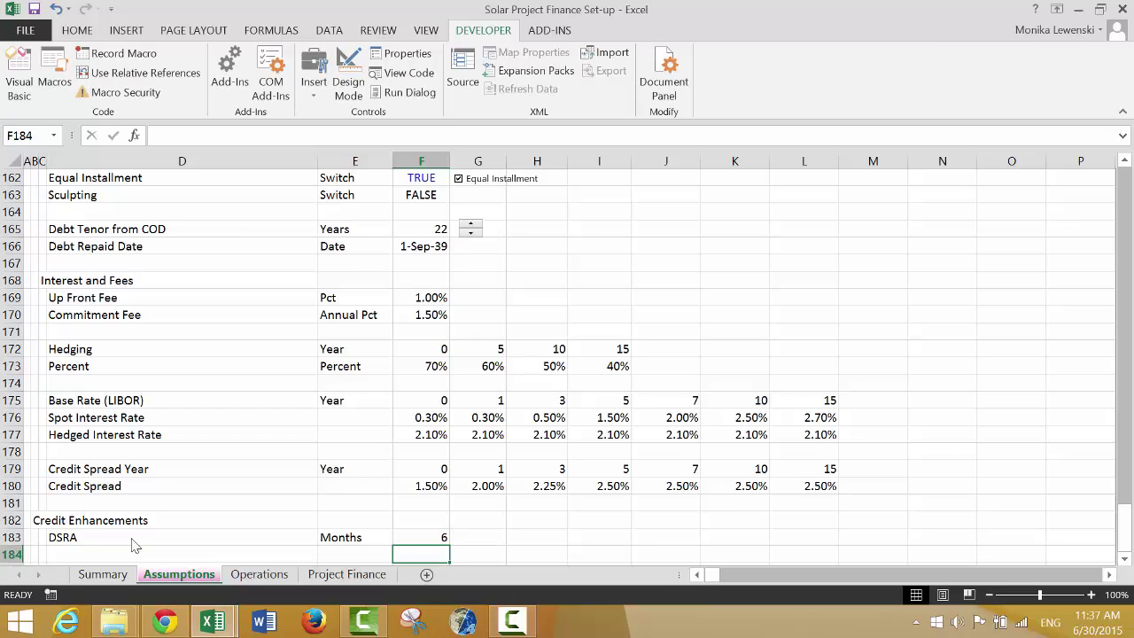
Label D184 "L/C for DSRA" beneath the DSRA row
{"action": "key", "text": "Left"}
{"action": "key", "text": "Left"}
{"action": "key", "text": "Left"}
{"action": "key", "text": "Right"}
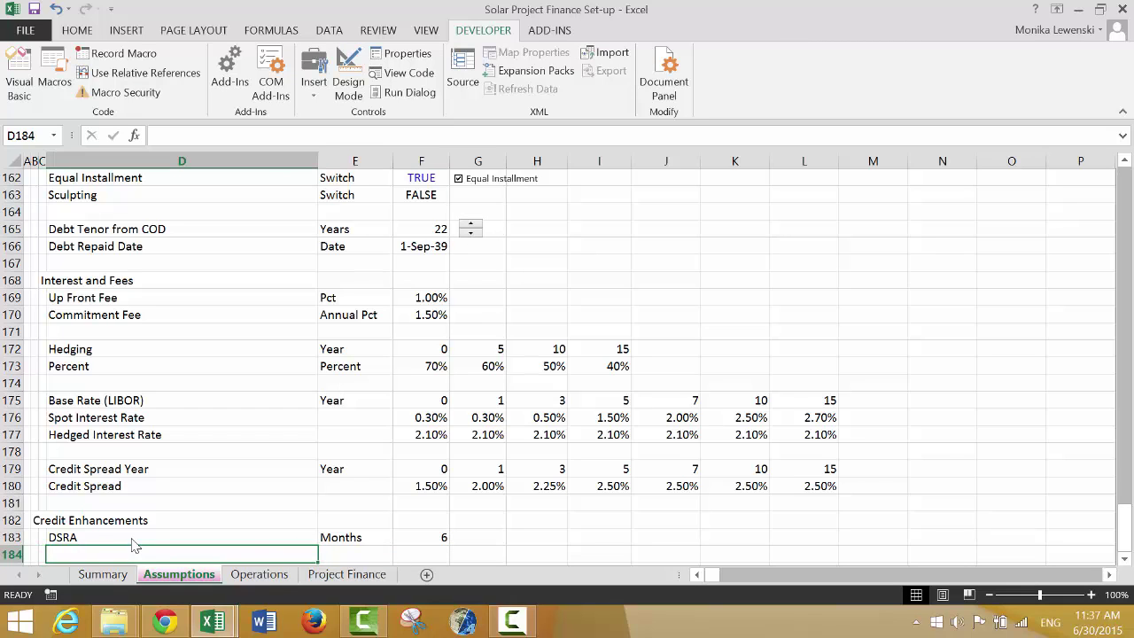
{"action": "type", "text": "L/C"}
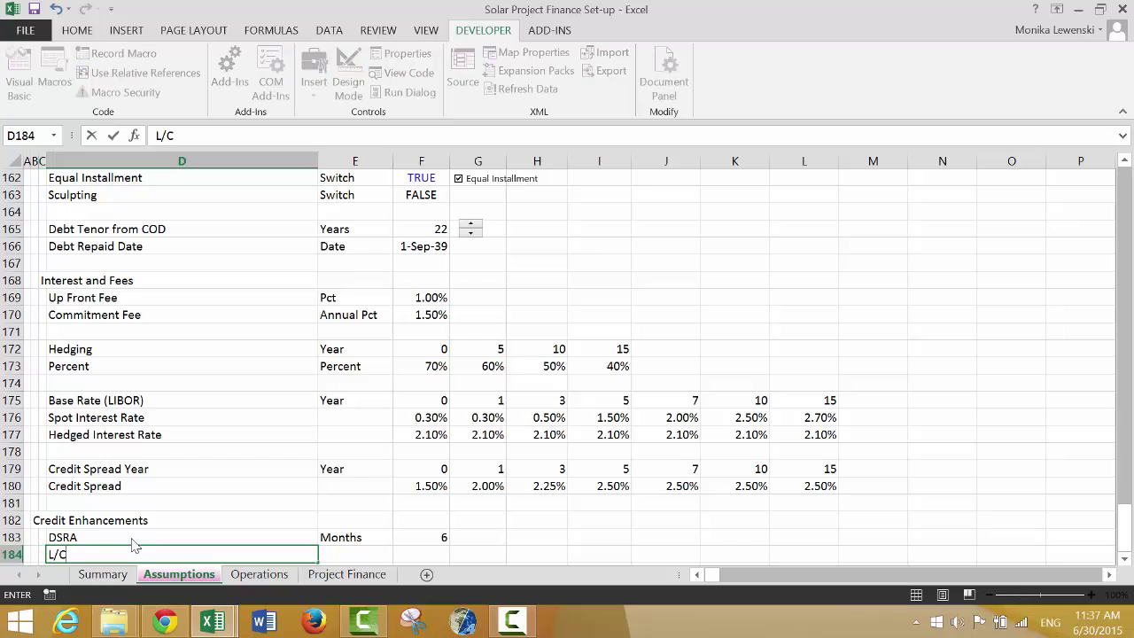
{"action": "type", "text": " for DSRA"}
{"action": "key", "text": "Return"}
Copy the Equal Installment switch cells E162:G162, including the checkbox, to the L/C for DSRA row starting at E184
{"action": "key", "text": "Up"}
{"action": "key", "text": "Up"}
{"action": "key", "text": "Up"}
{"action": "key", "text": "Up"}
{"action": "key", "text": "Up"}
{"action": "key", "text": "Up"}
{"action": "key", "text": "Up"}
{"action": "key", "text": "Up"}
{"action": "key", "text": "Up"}
{"action": "key", "text": "Up"}
{"action": "key", "text": "Up"}
{"action": "key", "text": "Up"}
{"action": "key", "text": "Up"}
{"action": "key", "text": "Up"}
{"action": "key", "text": "Up"}
{"action": "key", "text": "Up"}
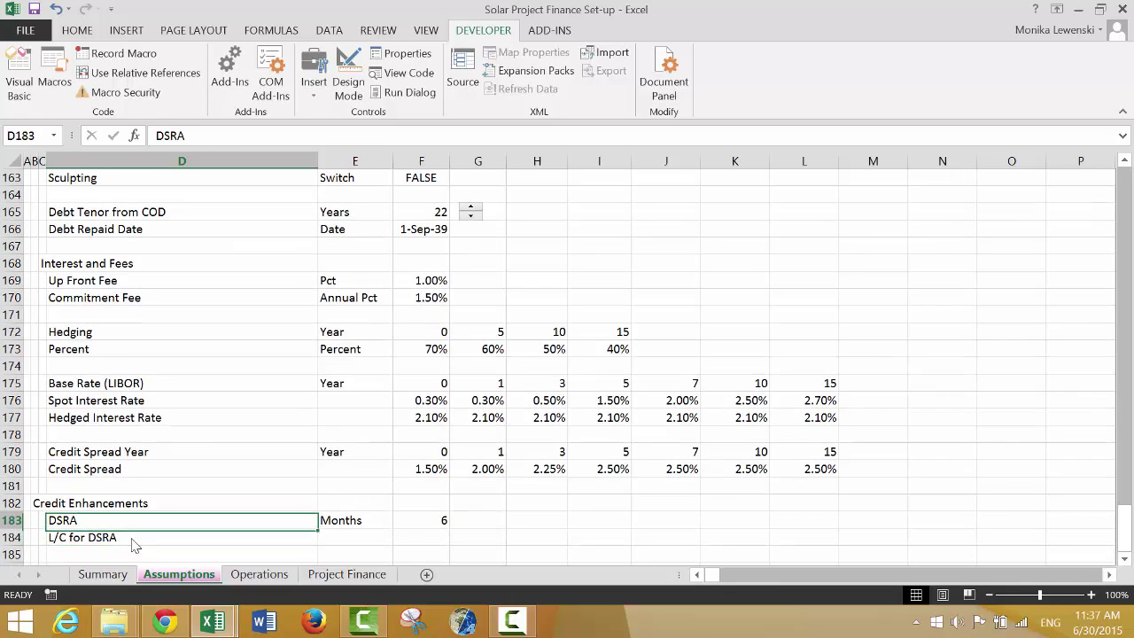
{"action": "key", "text": "Up"}
{"action": "key", "text": "Up"}
{"action": "key", "text": "Up"}
{"action": "key", "text": "Up"}
{"action": "key", "text": "Up"}
{"action": "key", "text": "Up"}
{"action": "key", "text": "Up"}
{"action": "key", "text": "Up"}
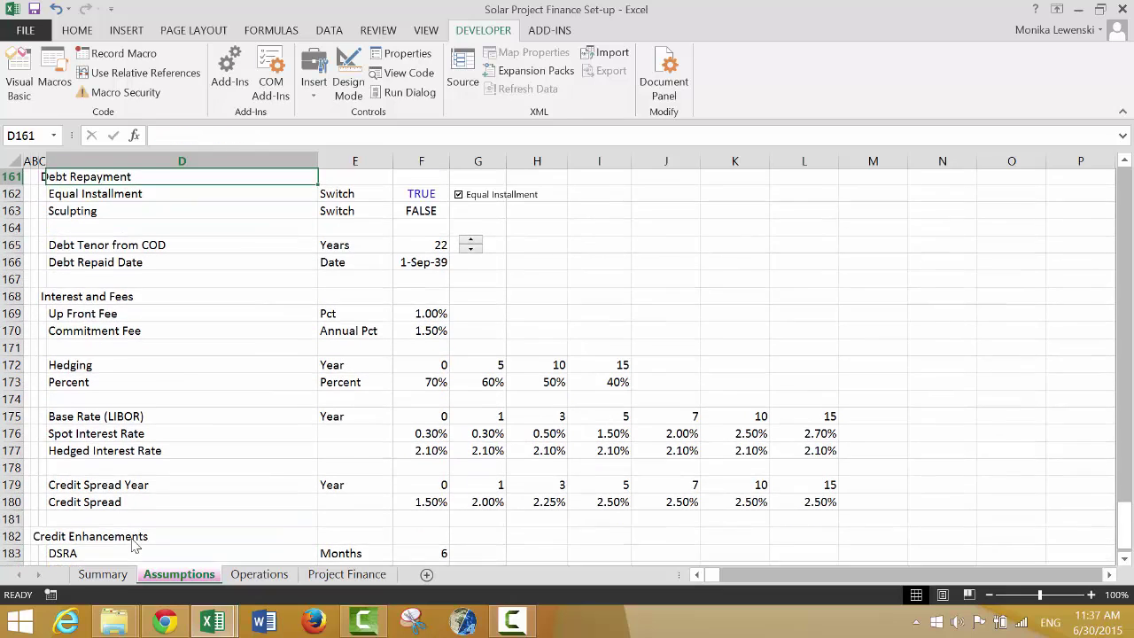
{"action": "key", "text": "Down"}
{"action": "key", "text": "Right"}
{"action": "key", "text": "shift+Right"}
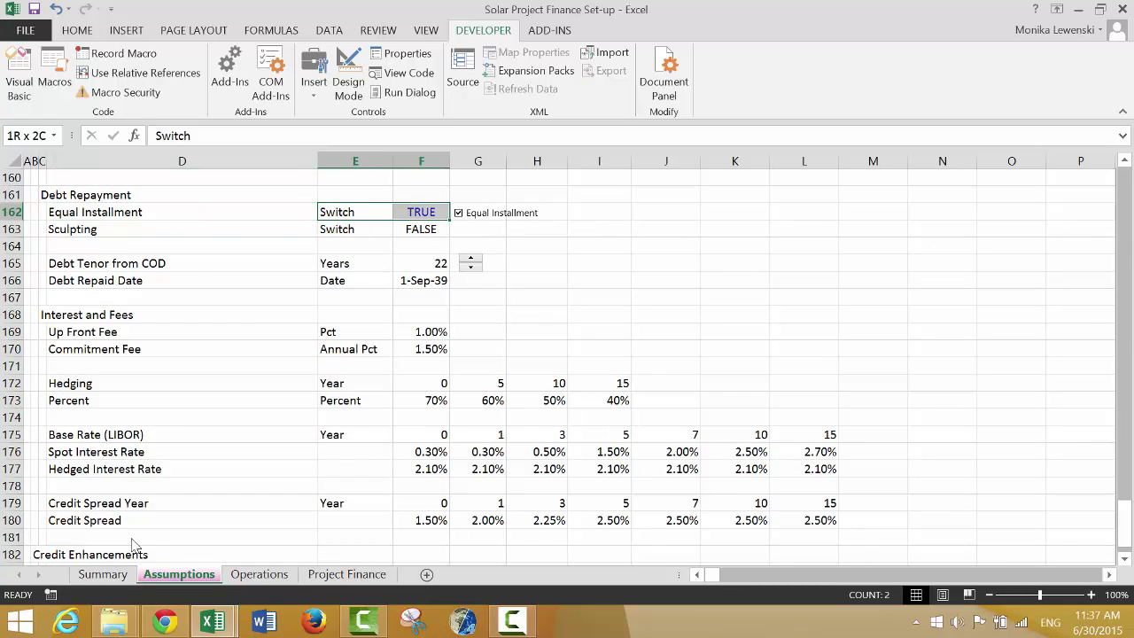
{"action": "key", "text": "ctrl+shift+Right"}
{"action": "key", "text": "ctrl+shift+Left"}
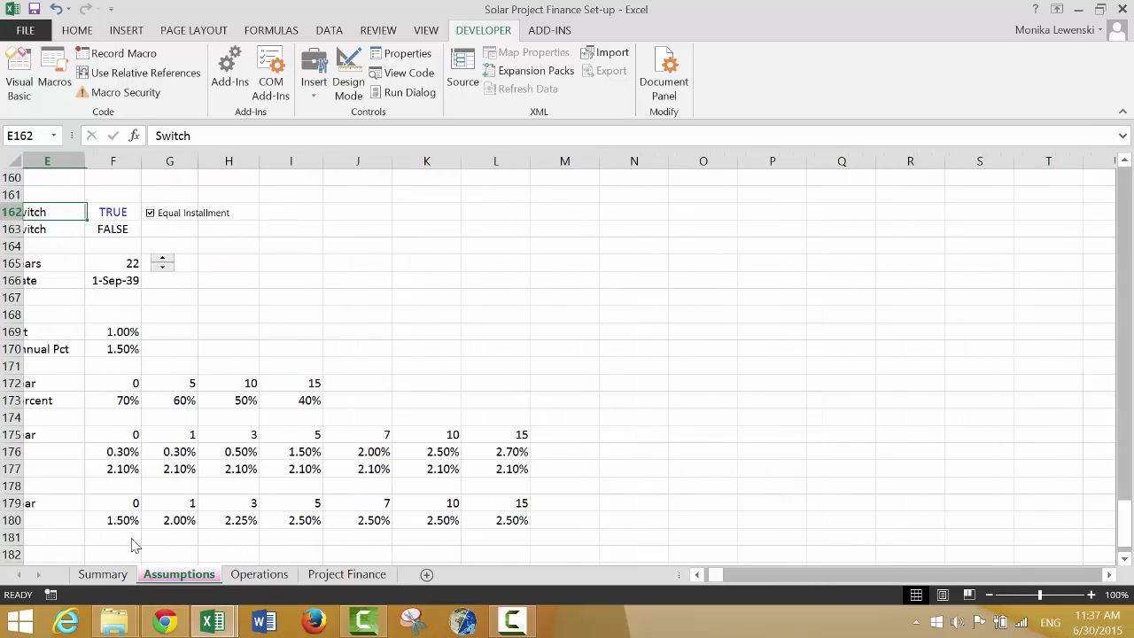
{"action": "key", "text": "Left"}
{"action": "key", "text": "Left"}
{"action": "key", "text": "Right"}
{"action": "key", "text": "Right"}
{"action": "key", "text": "Right"}
{"action": "key", "text": "Left"}
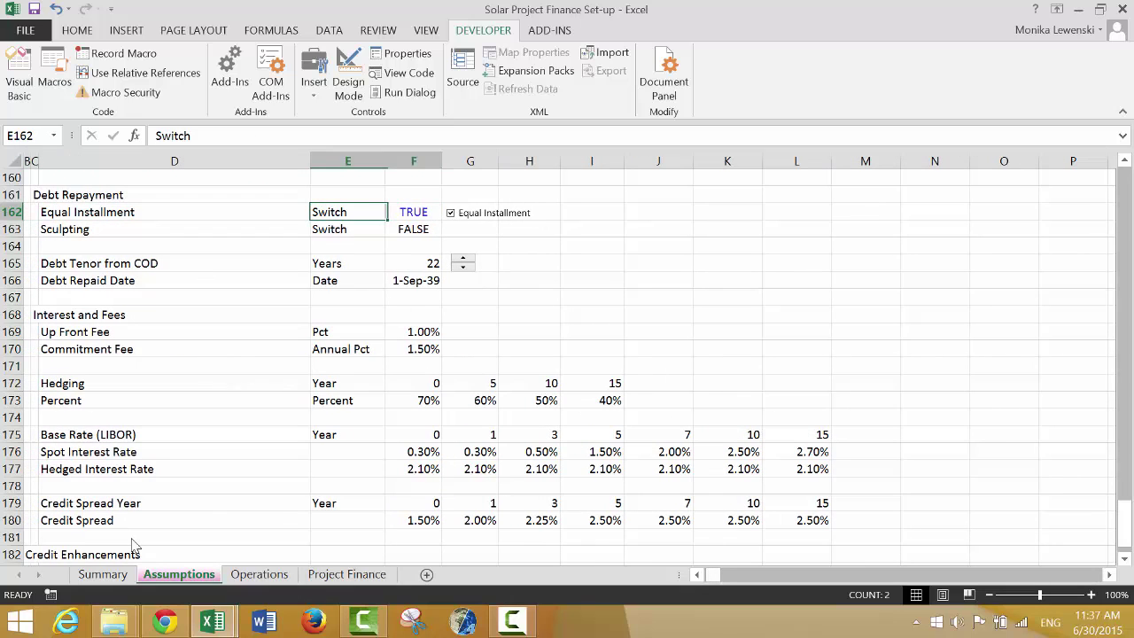
{"action": "key", "text": "shift+Right"}
{"action": "key", "text": "shift+Right"}
{"action": "key", "text": "ctrl+c"}
{"action": "key", "text": "Down"}
{"action": "key", "text": "Down"}
{"action": "key", "text": "Down"}
{"action": "key", "text": "Down"}
{"action": "key", "text": "Down"}
{"action": "key", "text": "Down"}
{"action": "key", "text": "Down"}
{"action": "key", "text": "Down"}
{"action": "key", "text": "Down"}
{"action": "key", "text": "Down"}
{"action": "key", "text": "Down"}
{"action": "key", "text": "Down"}
{"action": "key", "text": "Down"}
{"action": "key", "text": "Down"}
{"action": "key", "text": "Down"}
{"action": "key", "text": "Down"}
{"action": "key", "text": "Down"}
{"action": "key", "text": "Down"}
{"action": "key", "text": "Down"}
{"action": "key", "text": "Down"}
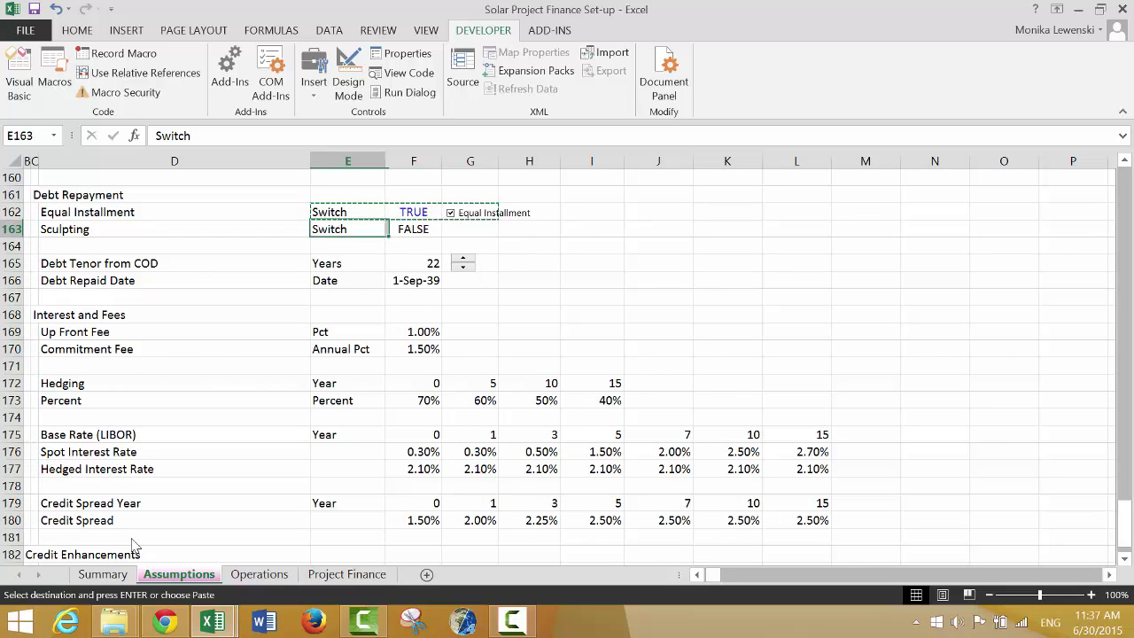
{"action": "key", "text": "Up"}
{"action": "key", "text": "Up"}
{"action": "key", "text": "Up"}
{"action": "key", "text": "Up"}
{"action": "key", "text": "Up"}
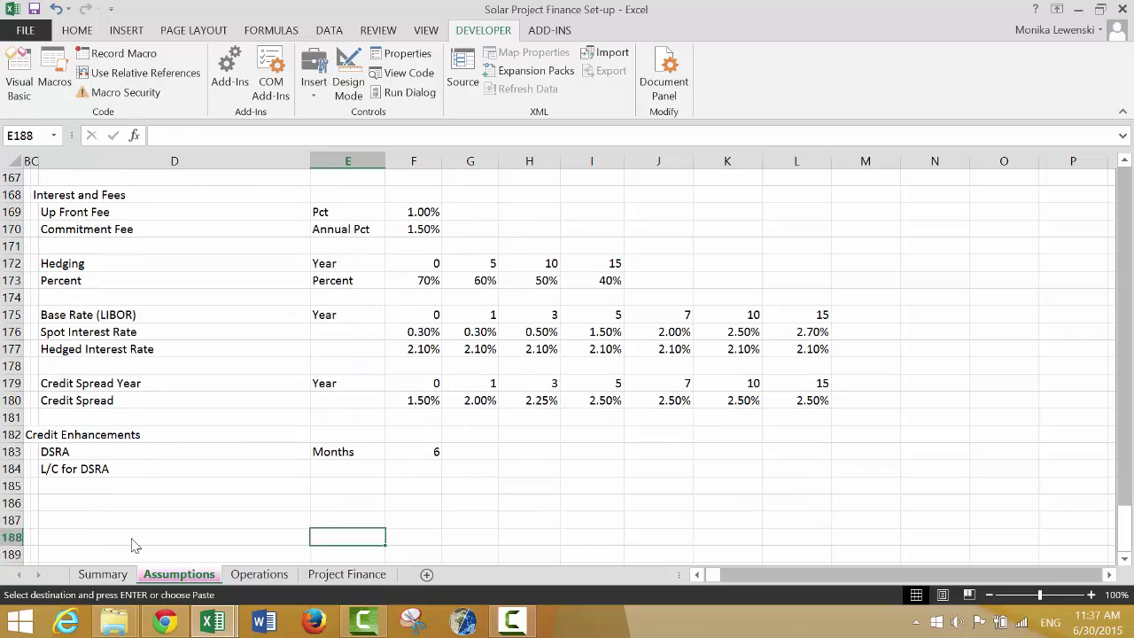
{"action": "key", "text": "ctrl+v"}
Set the L/C for DSRA switch value in F184 to FALSE
{"action": "key", "text": "Left"}
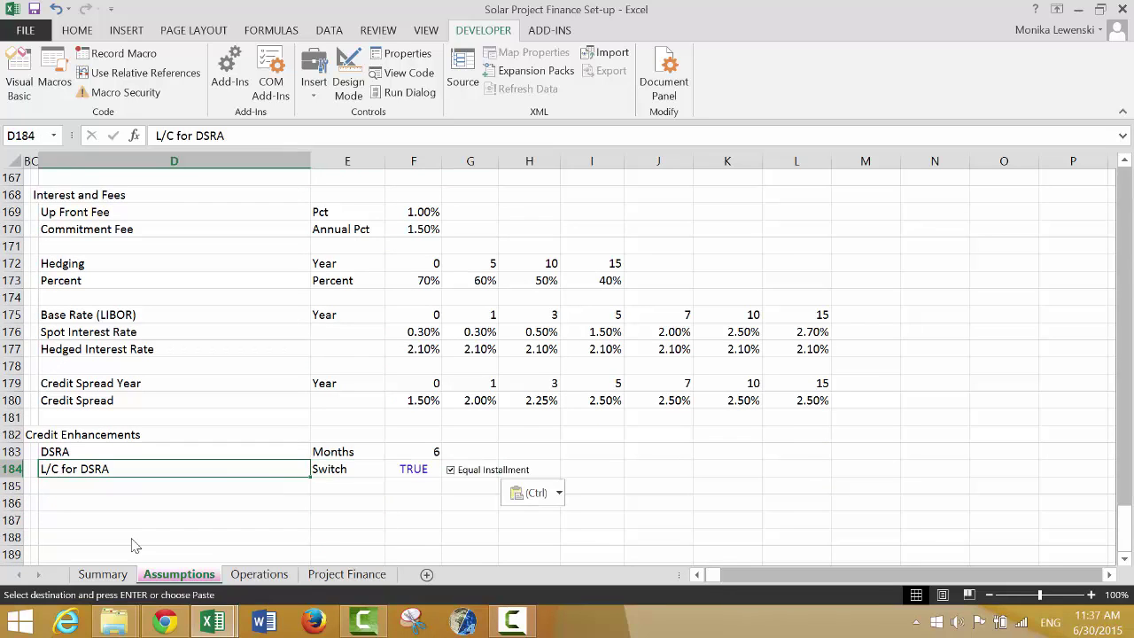
{"action": "key", "text": "Right"}
{"action": "key", "text": "Right"}
{"action": "type", "text": "false"}
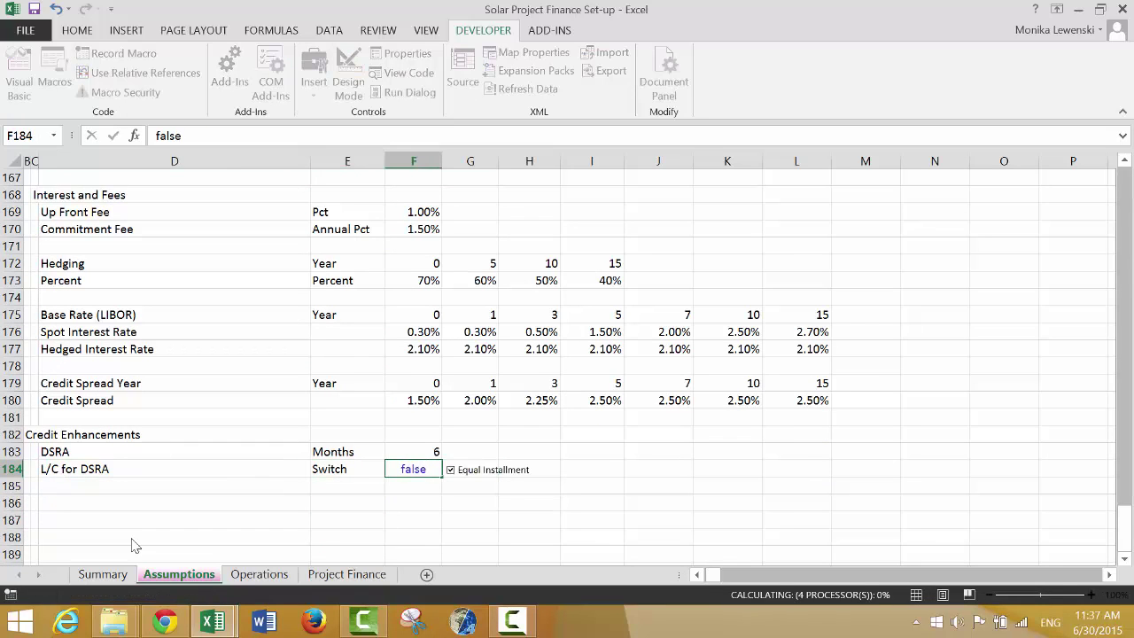
{"action": "key", "text": "Return"}
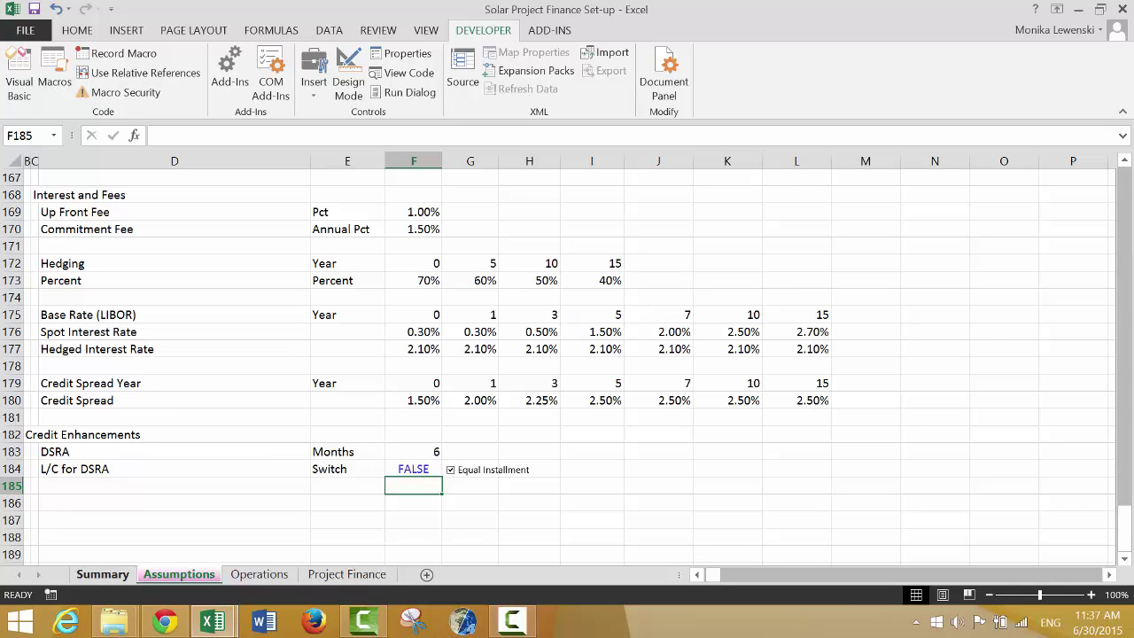
Link the copied checkbox in the L/C for DSRA row to cell F184
{"action": "right_click", "coordinate": [479, 479]}
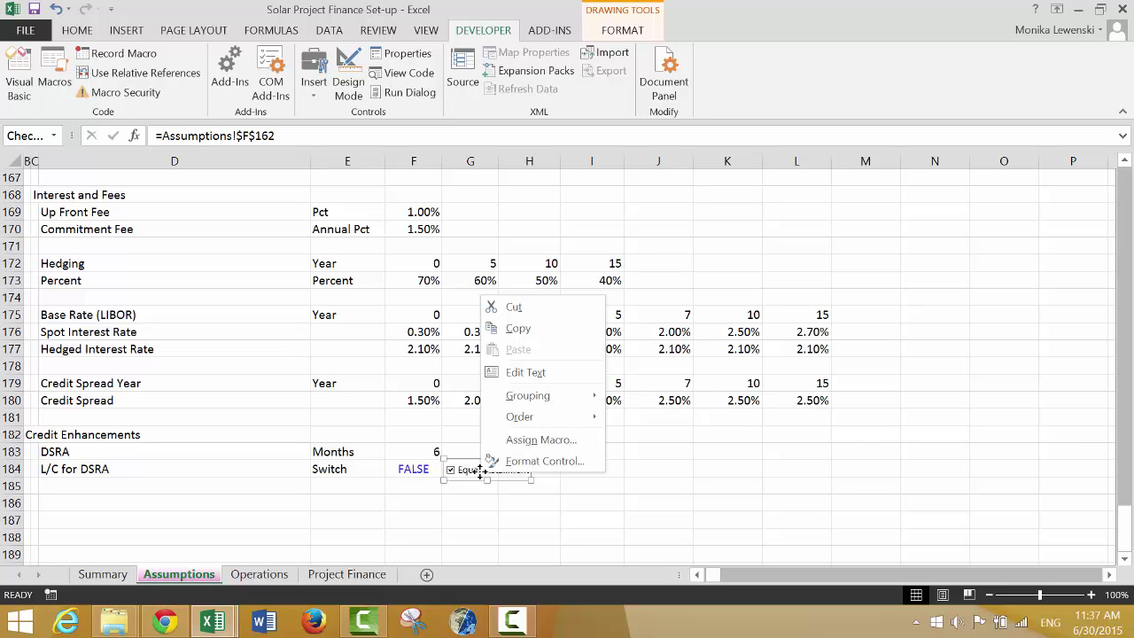
{"action": "left_click", "coordinate": [326, 145]}
{"action": "left_click", "coordinate": [316, 135]}
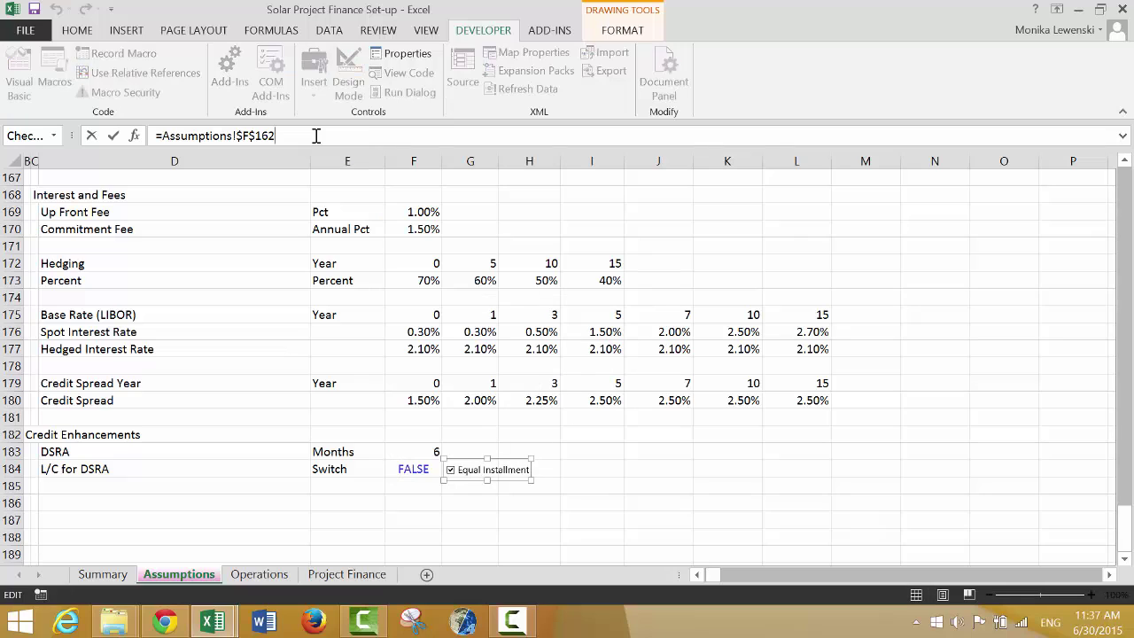
{"action": "key", "text": "BackSpace"}
{"action": "key", "text": "BackSpace"}
{"action": "type", "text": "85"}
{"action": "key", "text": "Return"}
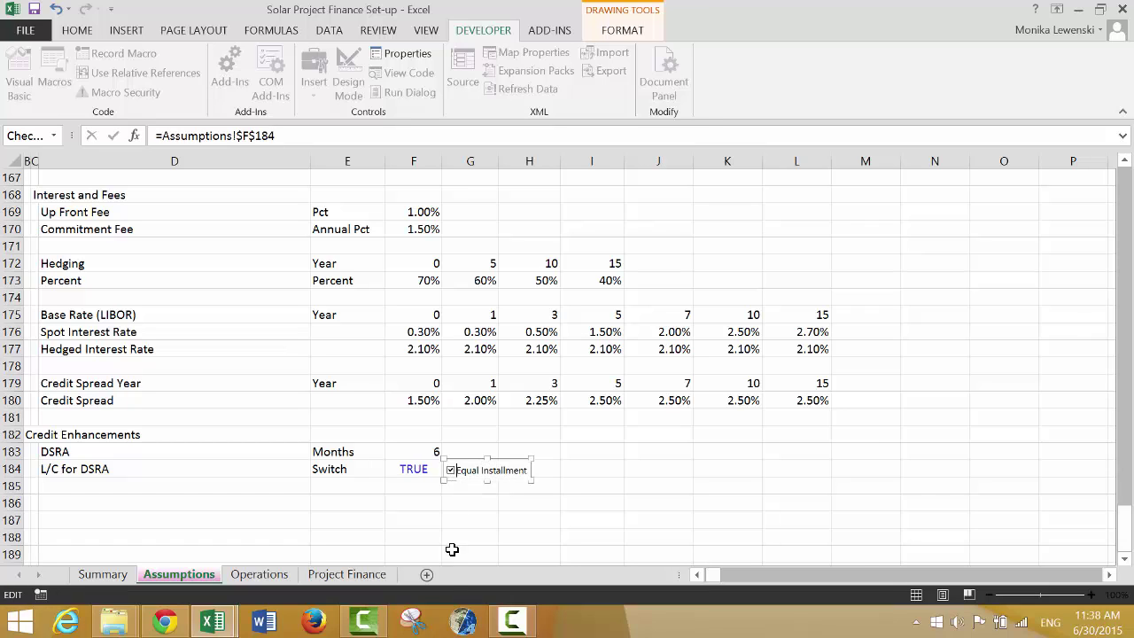
Replace the copied checkbox's caption with "L/C for DSRA"
{"action": "key", "text": "Delete"}
{"action": "key", "text": "Delete"}
{"action": "key", "text": "Delete"}
{"action": "key", "text": "Delete"}
{"action": "key", "text": "Delete"}
{"action": "key", "text": "Delete"}
{"action": "key", "text": "Delete"}
{"action": "key", "text": "Delete"}
{"action": "key", "text": "Delete"}
{"action": "key", "text": "Delete"}
{"action": "key", "text": "Delete"}
{"action": "key", "text": "Delete"}
{"action": "key", "text": "Delete"}
{"action": "key", "text": "Delete"}
{"action": "key", "text": "Delete"}
{"action": "key", "text": "Delete"}
{"action": "key", "text": "Delete"}
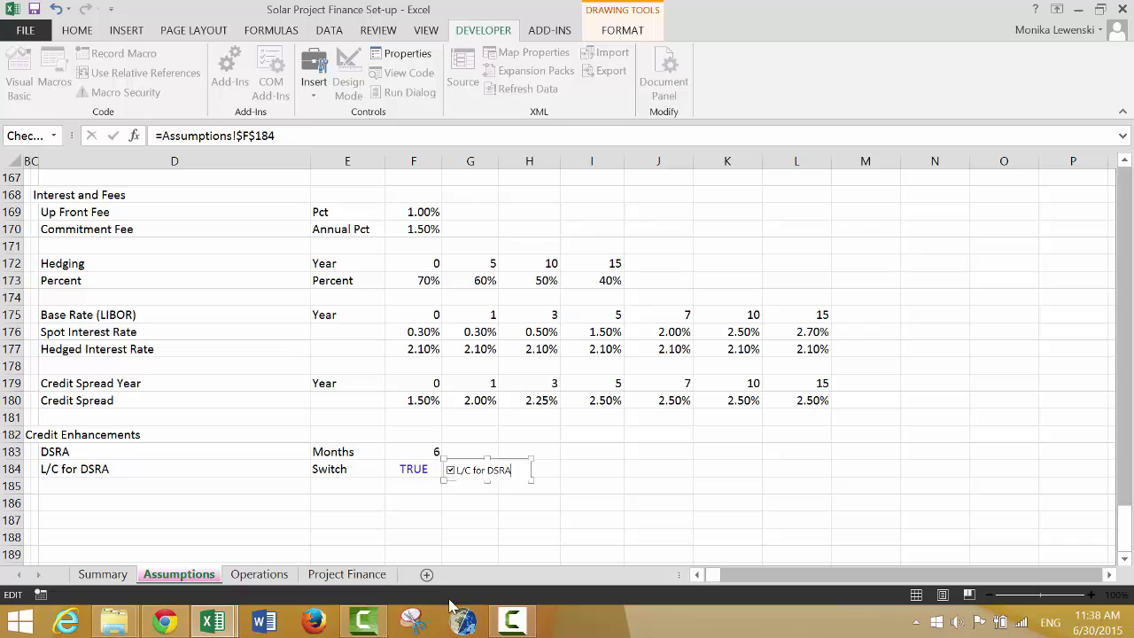
{"action": "left_click", "coordinate": [595, 457]}
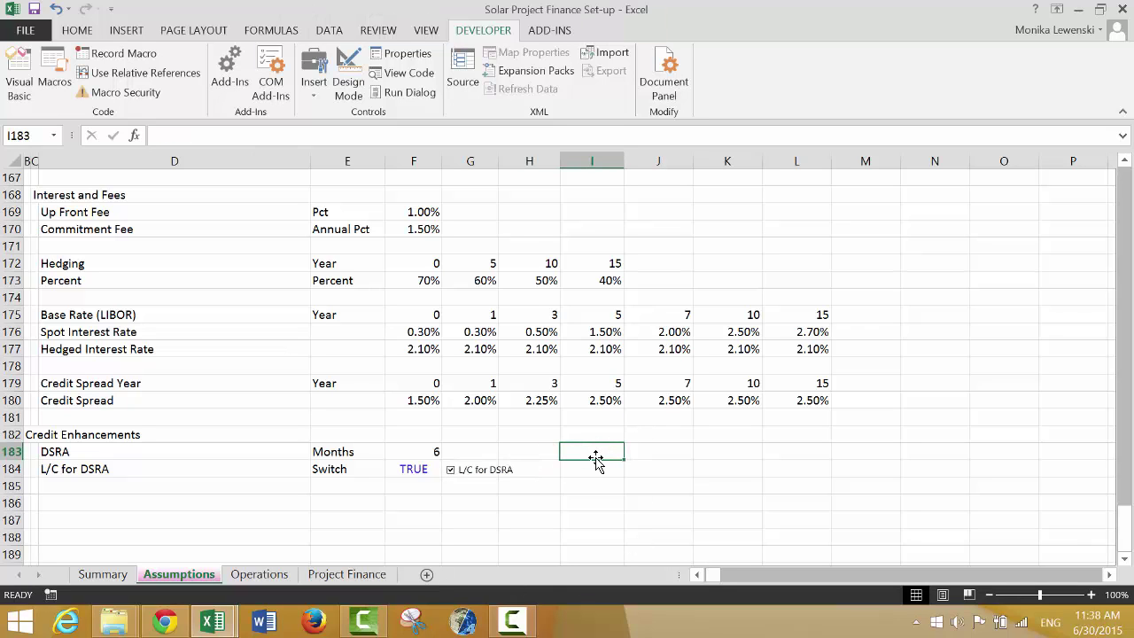
Label D185 "L/C Fee" beneath the L/C for DSRA row
{"action": "key", "text": "Down"}
{"action": "key", "text": "Down"}
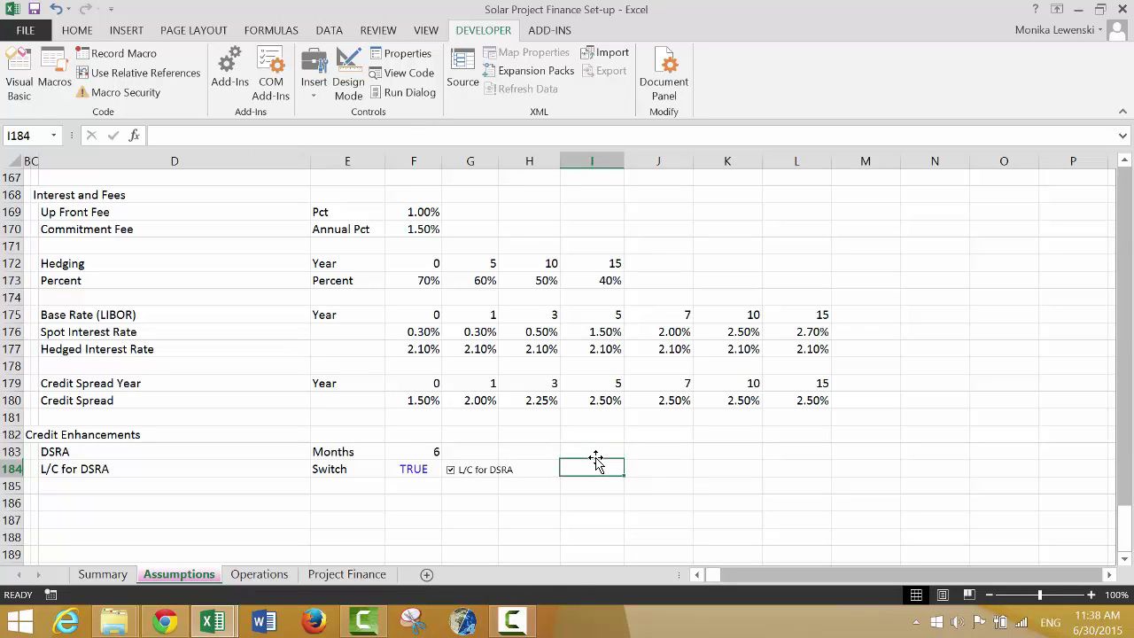
{"action": "key", "text": "Left"}
{"action": "key", "text": "Left"}
{"action": "key", "text": "Left"}
{"action": "key", "text": "Left"}
{"action": "key", "text": "Left"}
{"action": "key", "text": "Left"}
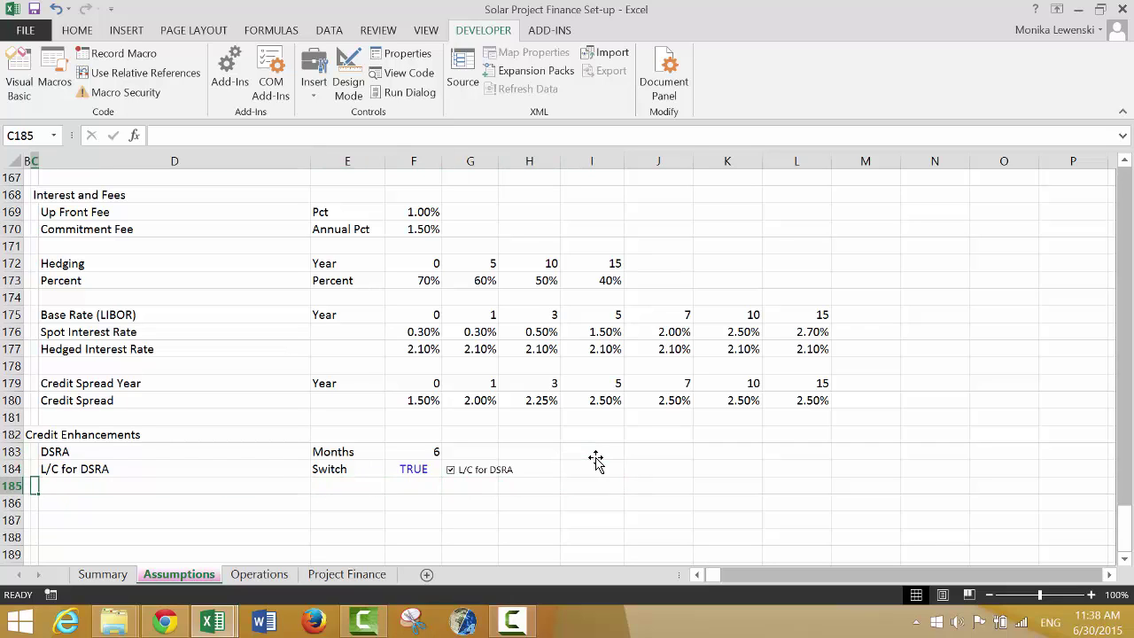
{"action": "key", "text": "Right"}
{"action": "type", "text": "L/C for DSRA"}
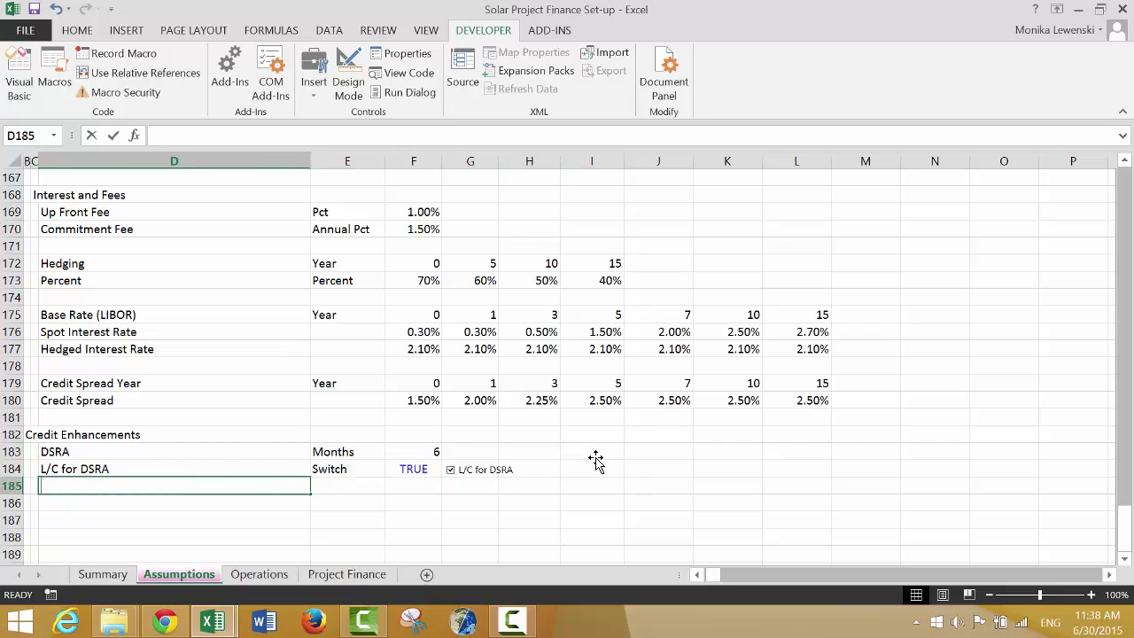
{"action": "type", "text": "/C Fee"}
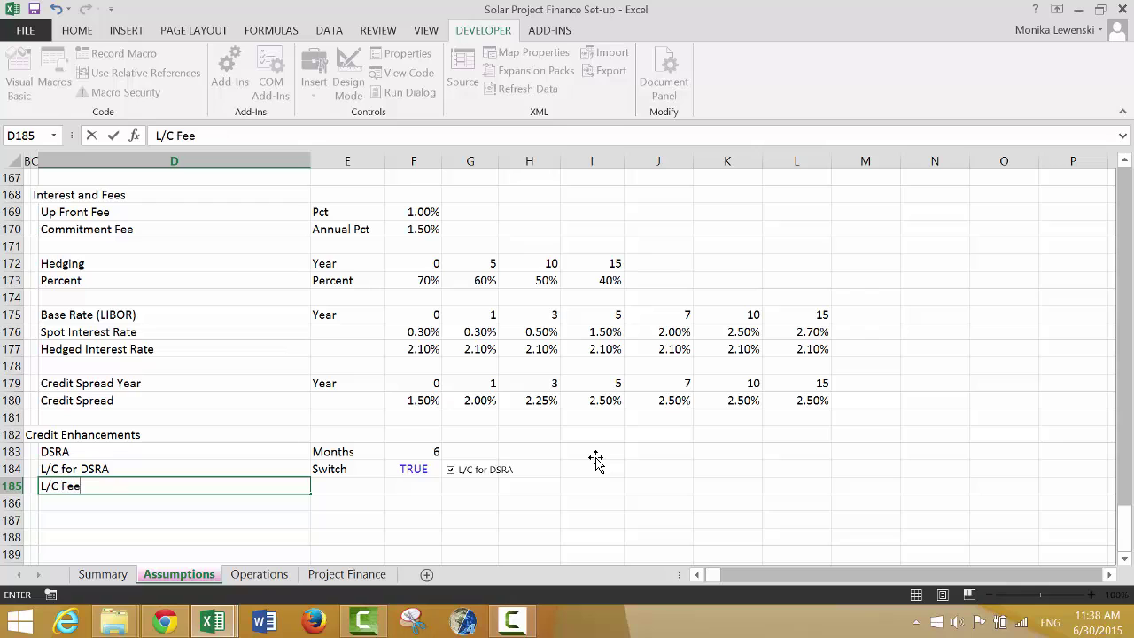
{"action": "key", "text": "ctrl+Return"}
Give the L/C Fee row the unit Pct in E185 and the value 0.5% in F185
{"action": "key", "text": "Right"}
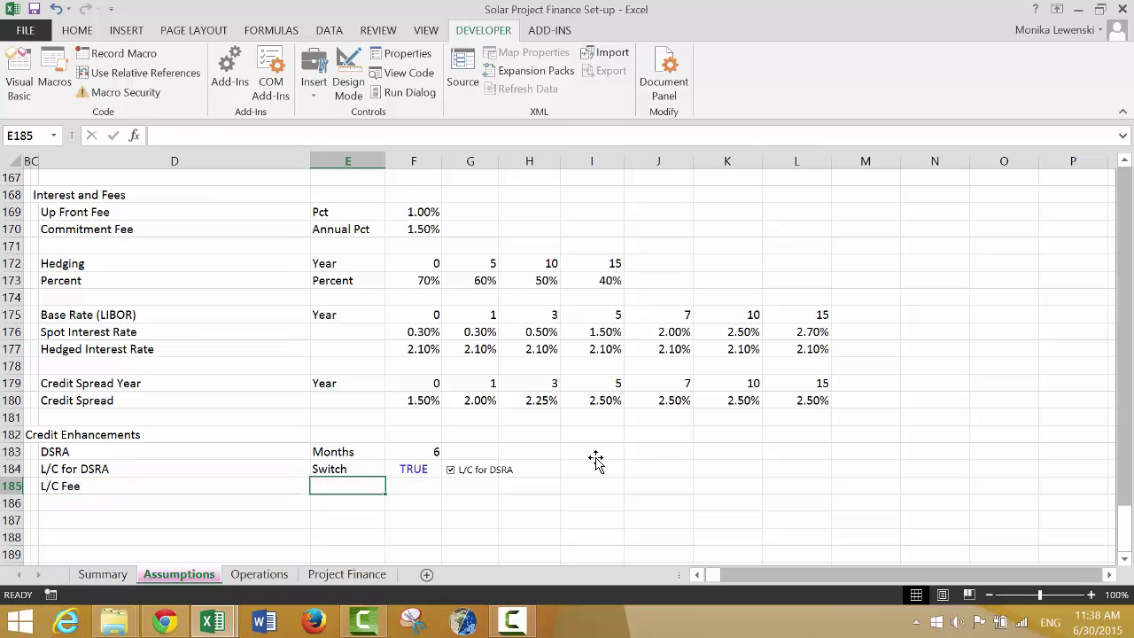
{"action": "type", "text": "Pct"}
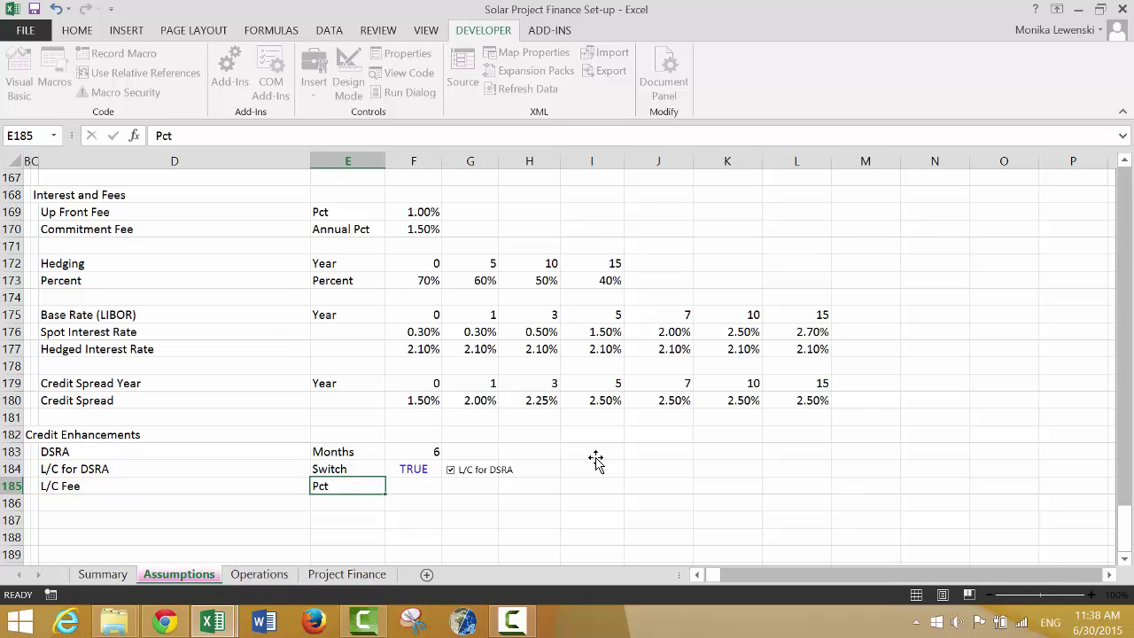
{"action": "key", "text": "Right"}
{"action": "type", "text": ".5%"}
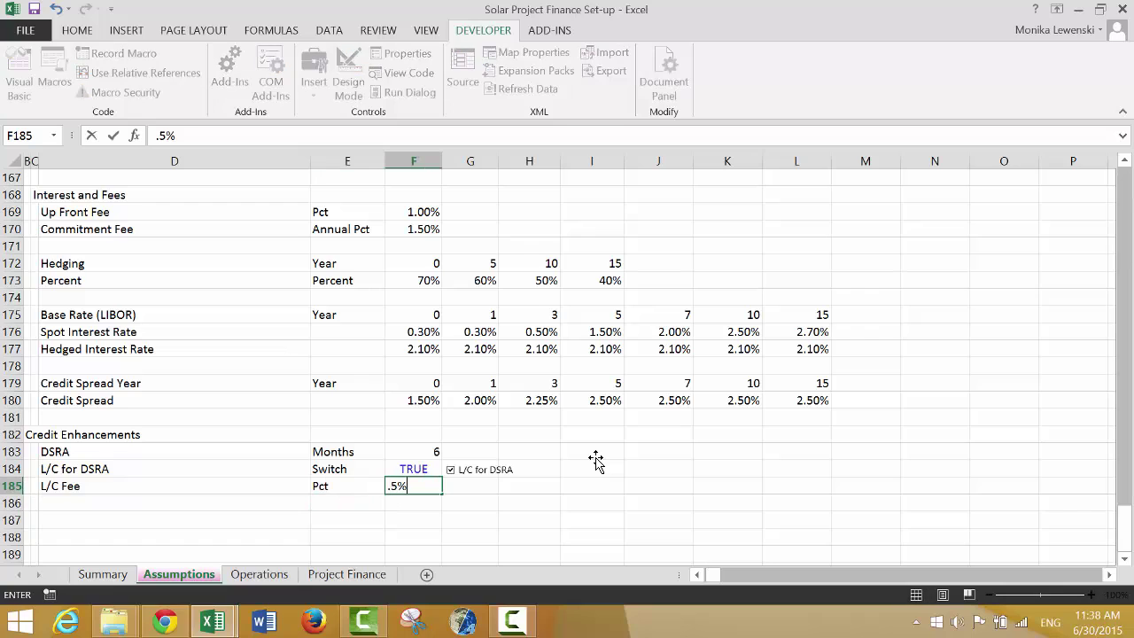
{"action": "key", "text": "ctrl+Return"}
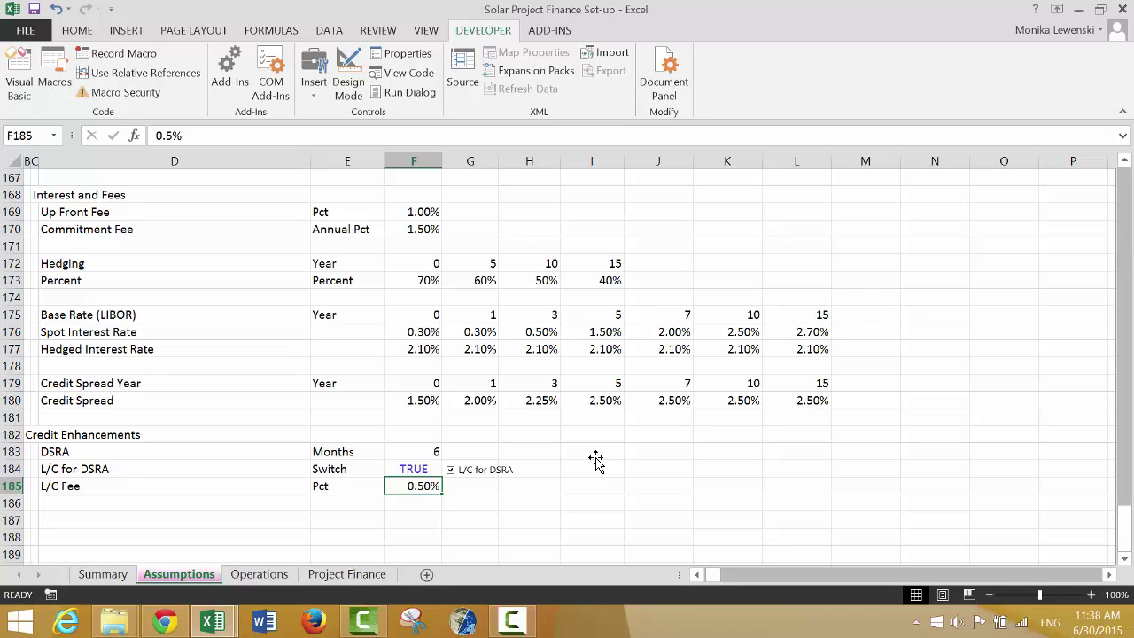
Label D186 "Interest Income" beneath the L/C Fee row
{"action": "key", "text": "Down"}
{"action": "key", "text": "Left"}
{"action": "key", "text": "Left"}
{"action": "key", "text": "Left"}
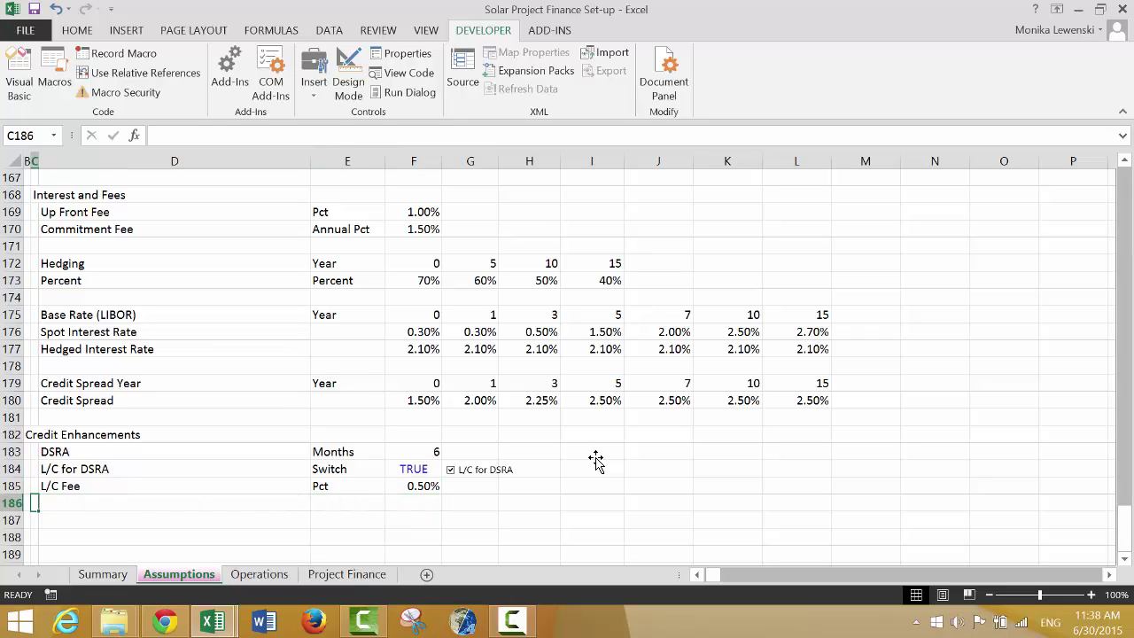
{"action": "key", "text": "Right"}
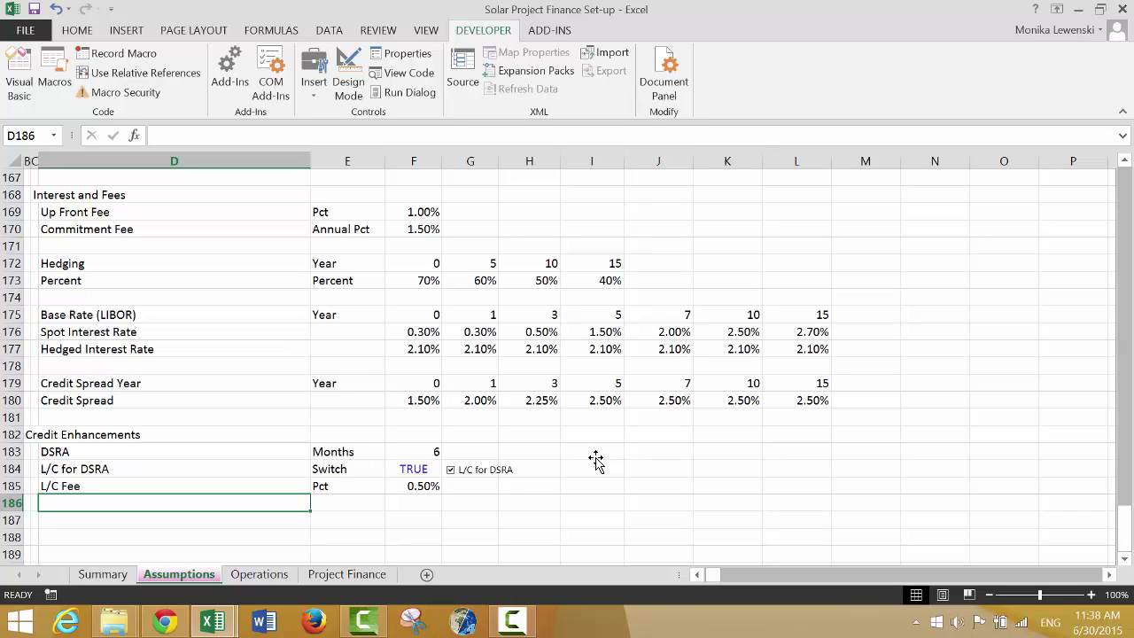
{"action": "type", "text": "Interest Income"}
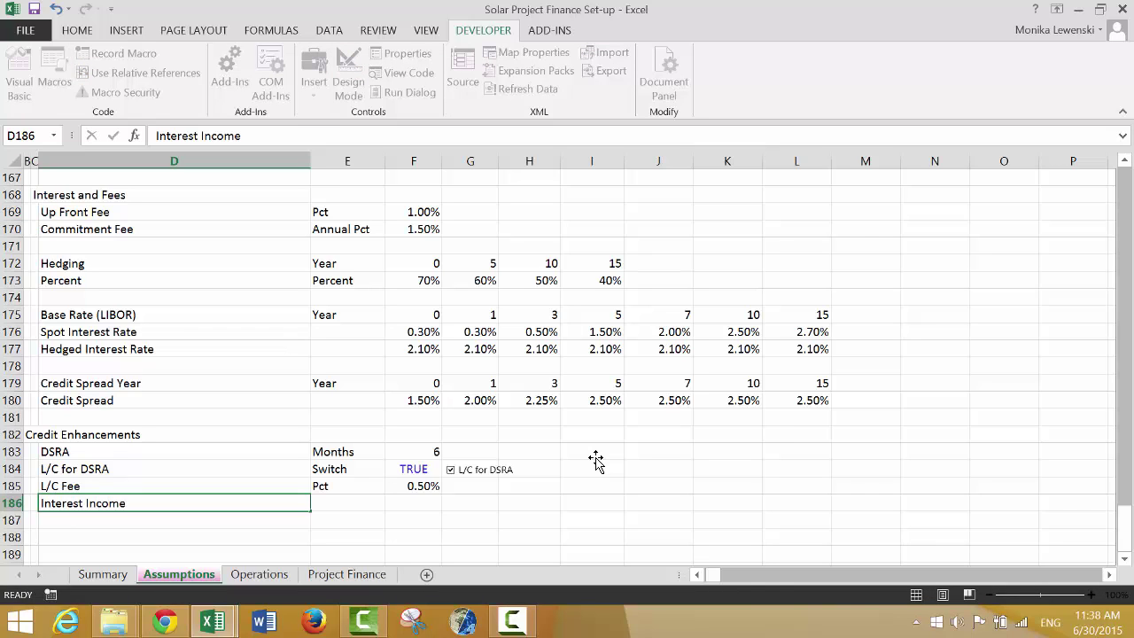
{"action": "key", "text": "Return"}
Fill the Pct unit down from E185 to E186 and set the interest income value in F186 to 0.3%
{"action": "key", "text": "Up"}
{"action": "key", "text": "Up"}
{"action": "key", "text": "Right"}
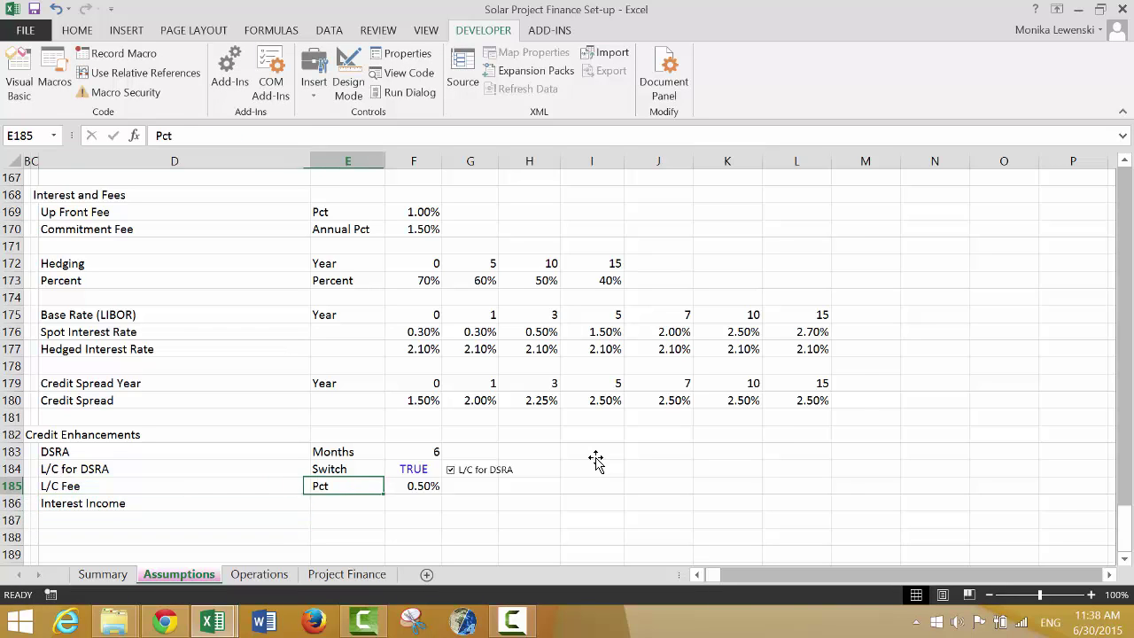
{"action": "key", "text": "shift+Down"}
{"action": "key", "text": "ctrl+d"}
{"action": "key", "text": "Down"}
{"action": "key", "text": "Right"}
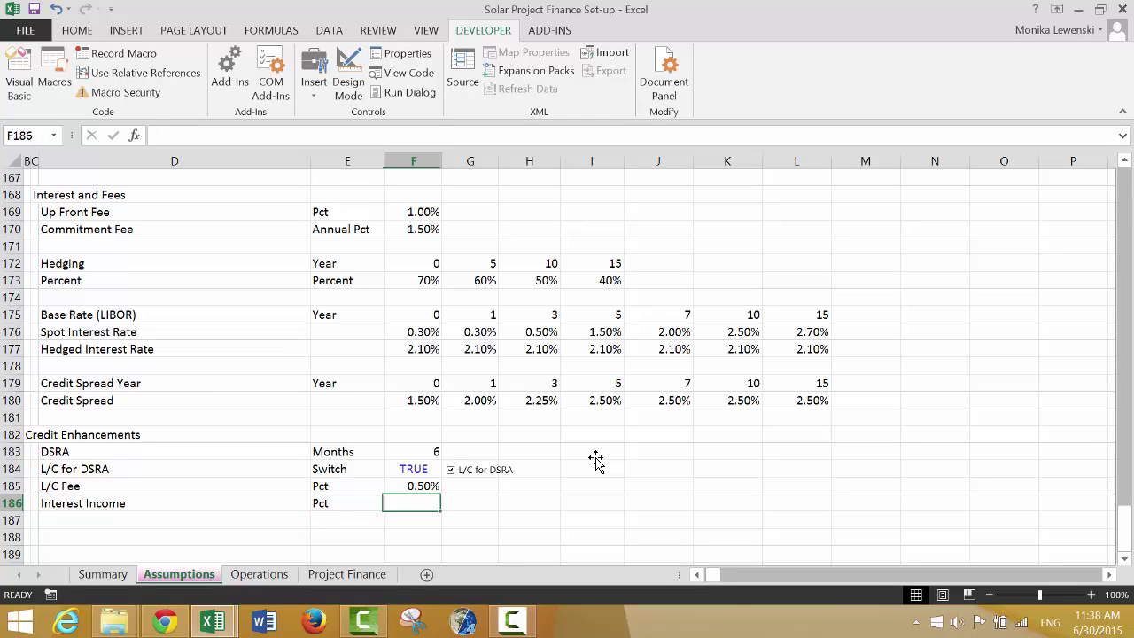
{"action": "type", "text": "1"}
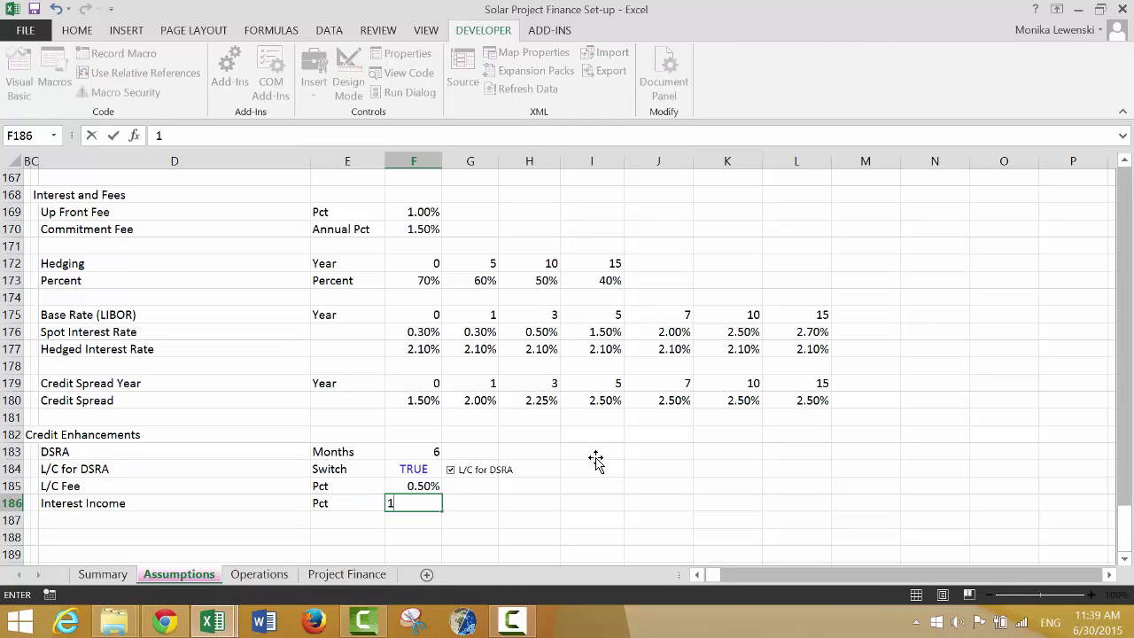
{"action": "key", "text": "BackSpace"}
{"action": "type", "text": ".25"}
{"action": "type", "text": "%"}
{"action": "key", "text": "Return"}
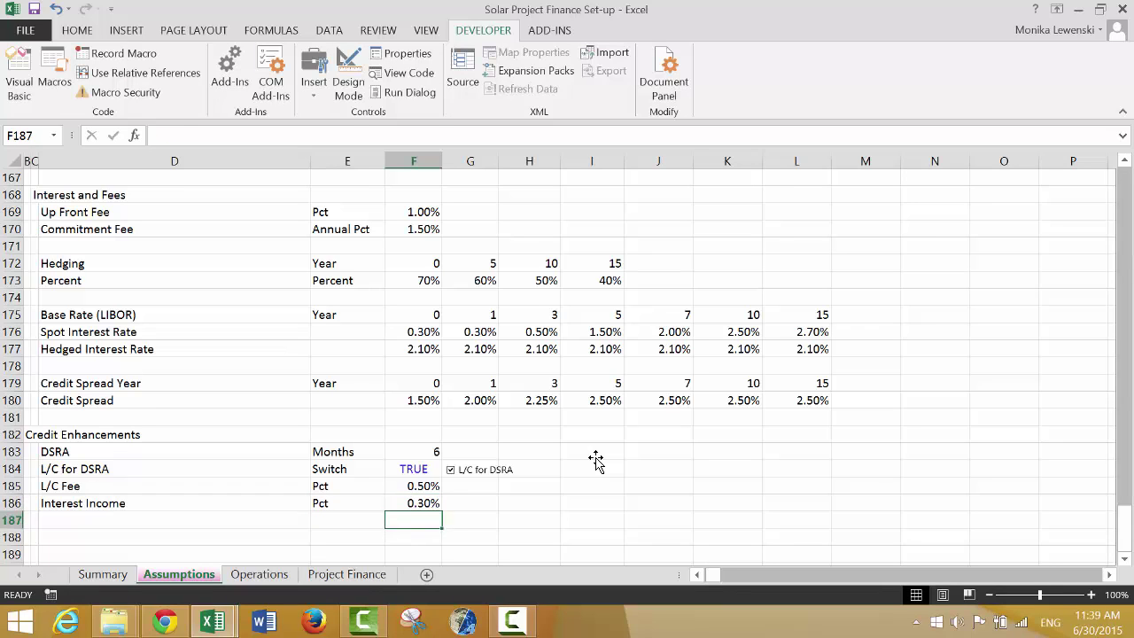
Extend the label in D186 to read "Interest Income Rate"
{"action": "key", "text": "Up"}
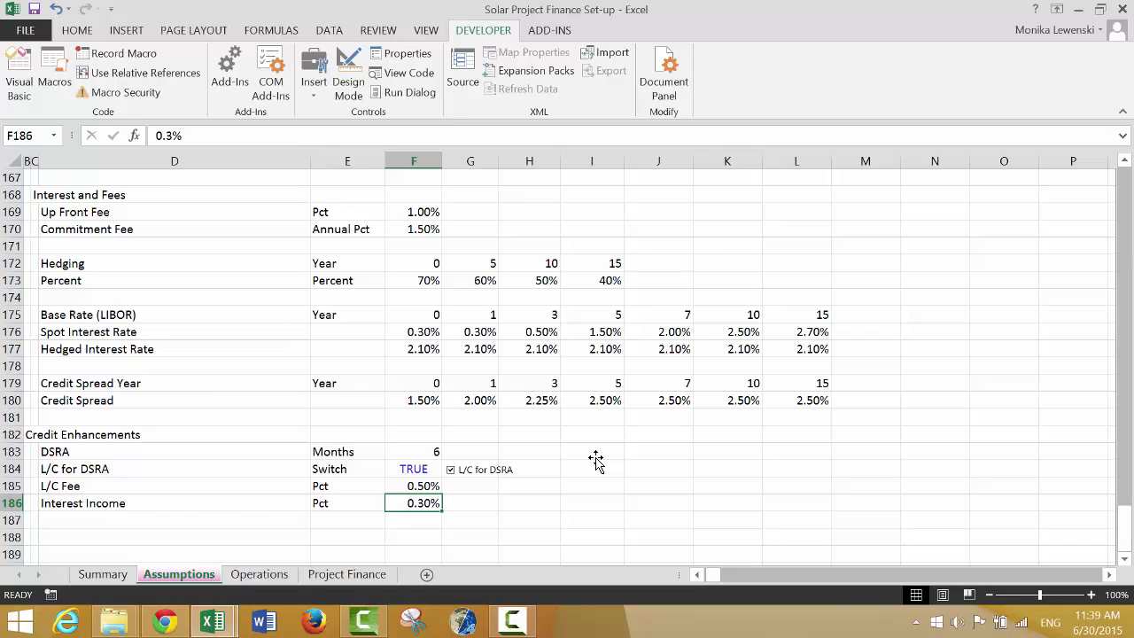
{"action": "key", "text": "Left"}
{"action": "key", "text": "Left"}
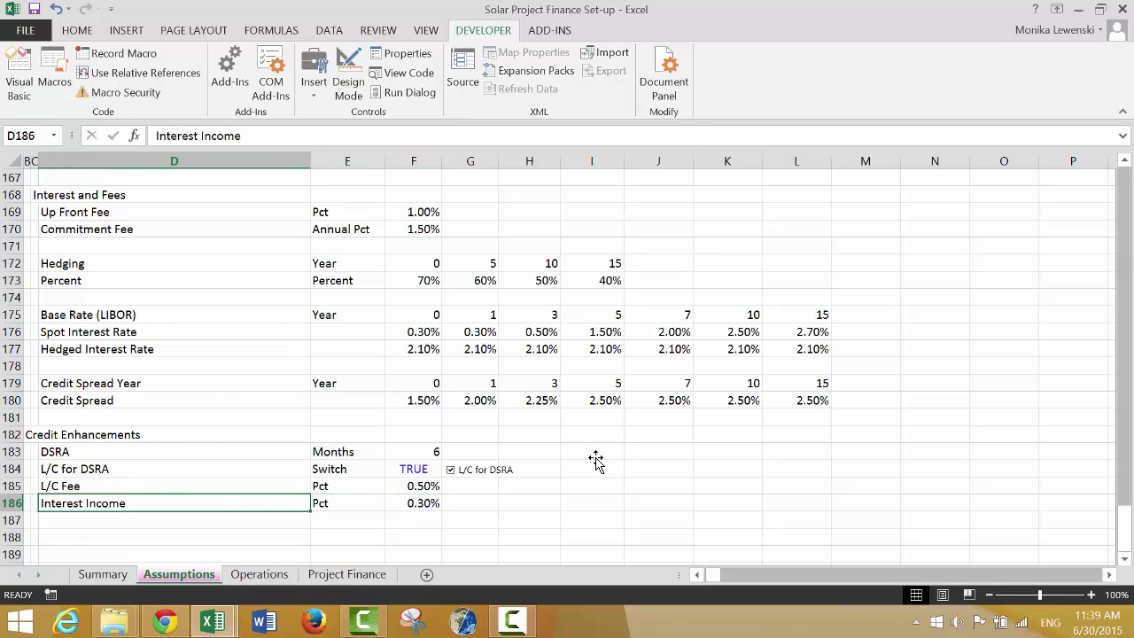
{"action": "key", "text": "F2"}
{"action": "type", "text": "Rate"}
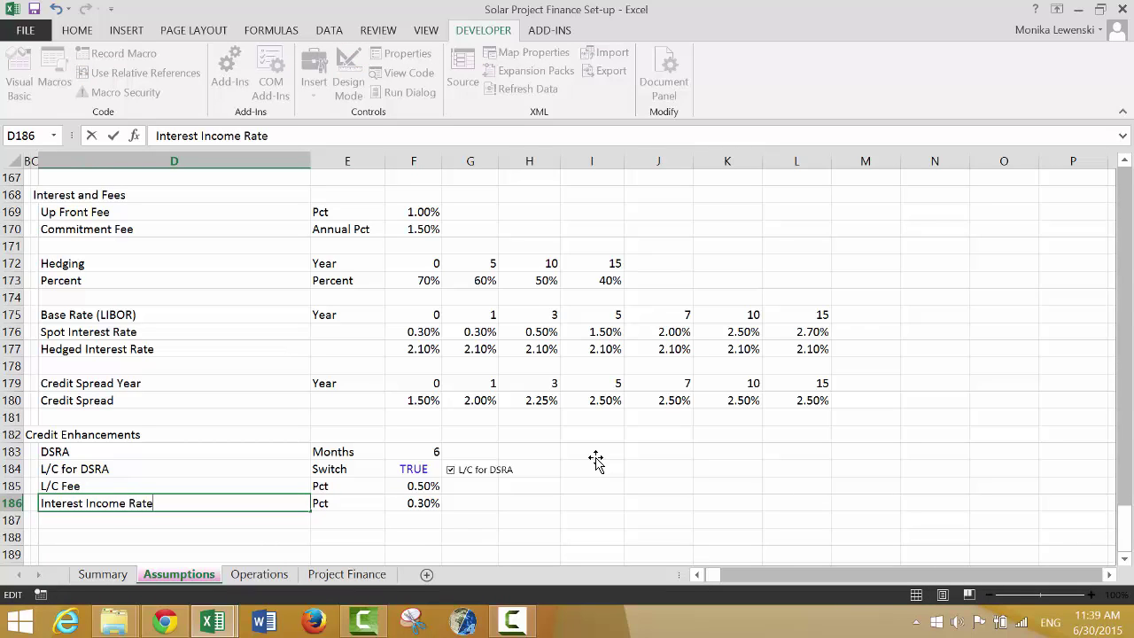
{"action": "key", "text": "Return"}
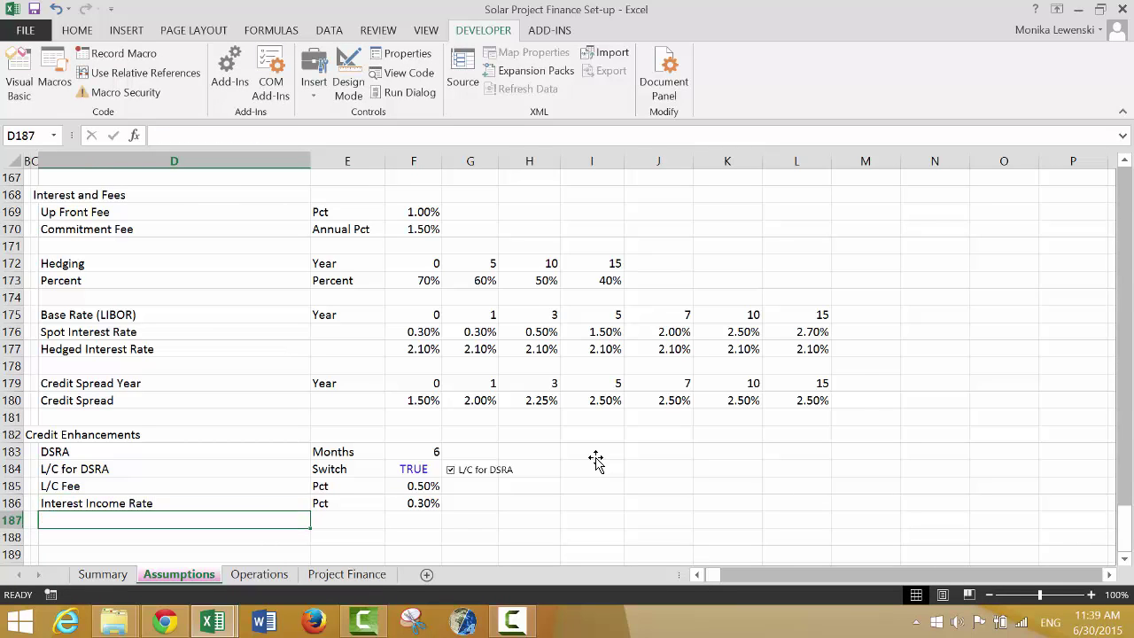
Label D188 "Dividend Lock Covenant", leaving a blank row below the interest income row
{"action": "key", "text": "Down"}
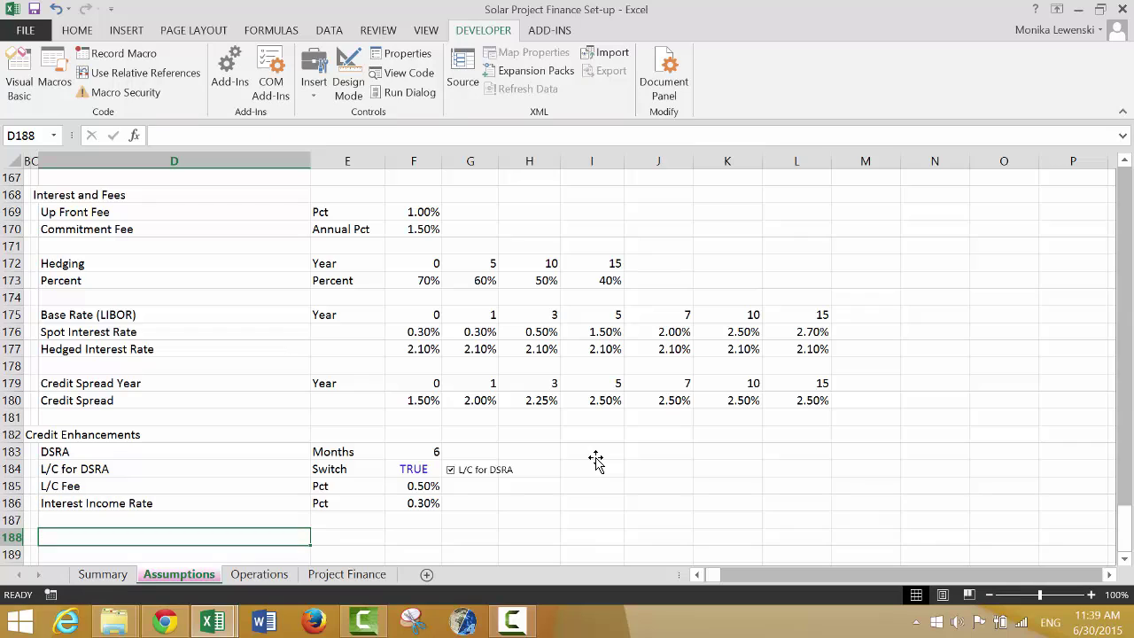
{"action": "type", "text": "Divide"}
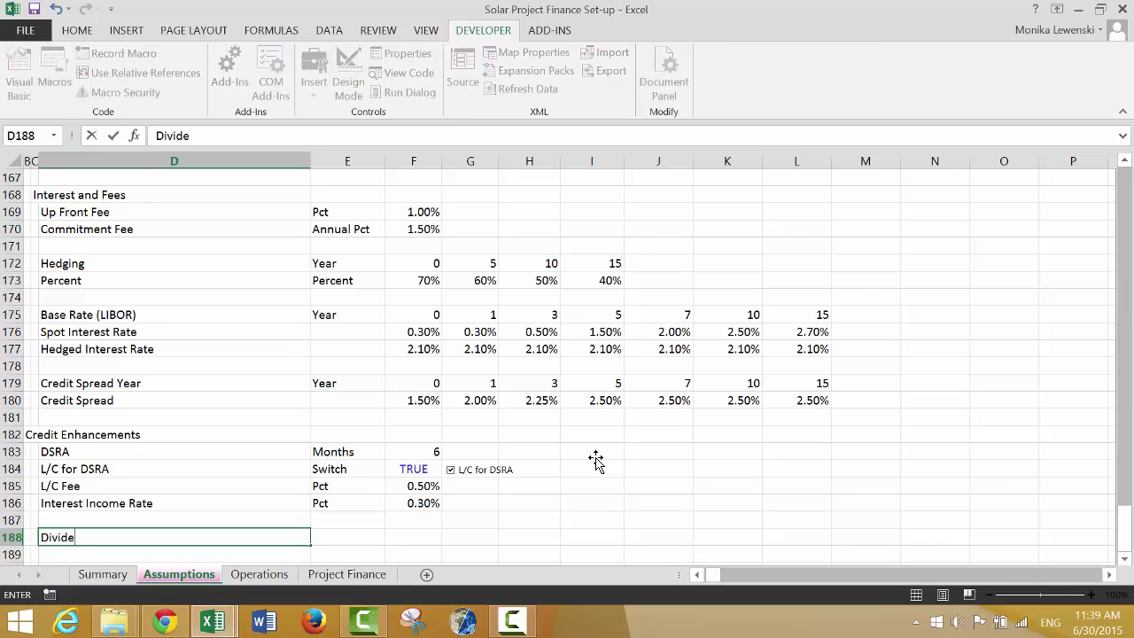
{"action": "type", "text": "nd Lock Covenan"}
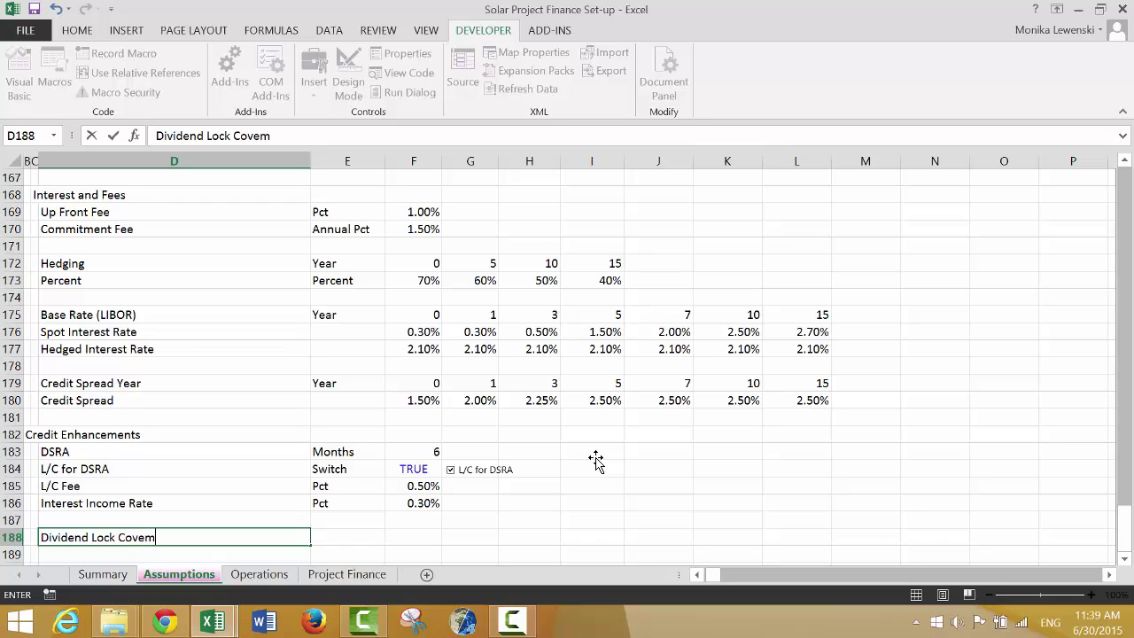
{"action": "key", "text": "BackSpace"}
{"action": "key", "text": "BackSpace"}
{"action": "key", "text": "BackSpace"}
{"action": "type", "text": "nant"}
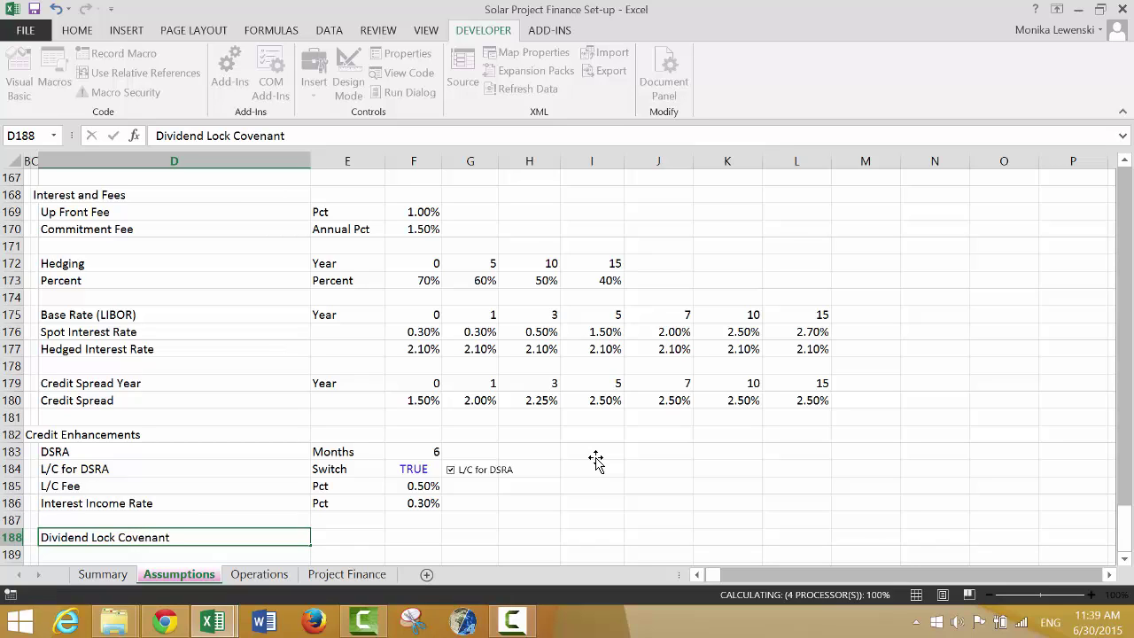
{"action": "key", "text": "Return"}
Give the Dividend Lock Covenant row the unit Times and the value 1.1, formatted with two decimals
{"action": "key", "text": "Up"}
{"action": "key", "text": "Right"}
{"action": "type", "text": "Times"}
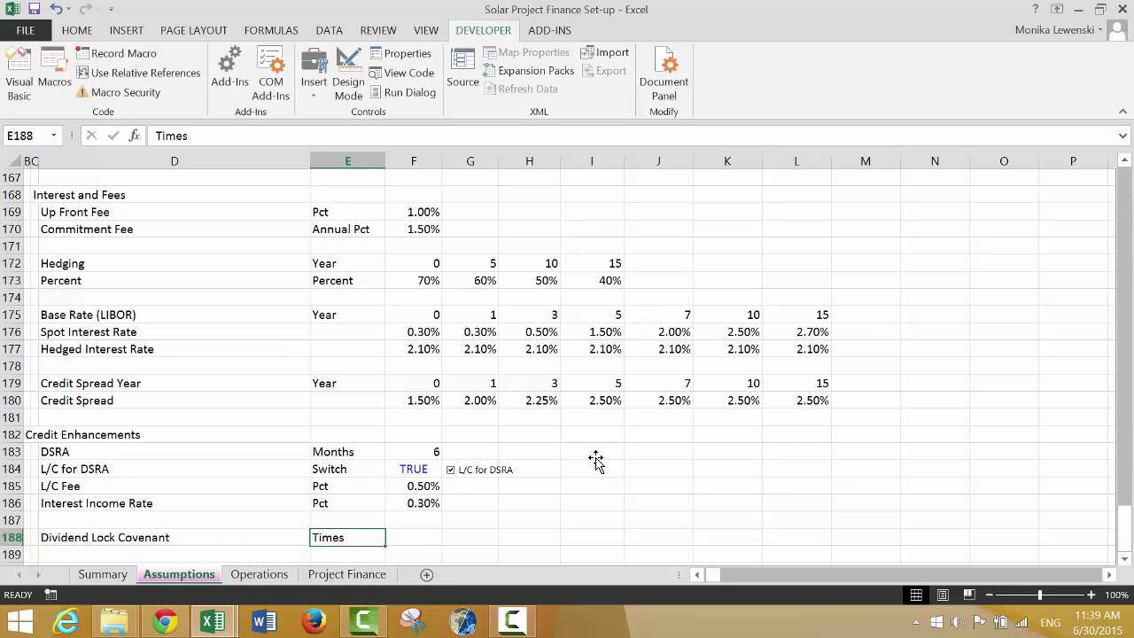
{"action": "key", "text": "Right"}
{"action": "type", "text": "1.1"}
{"action": "key", "text": "Return"}
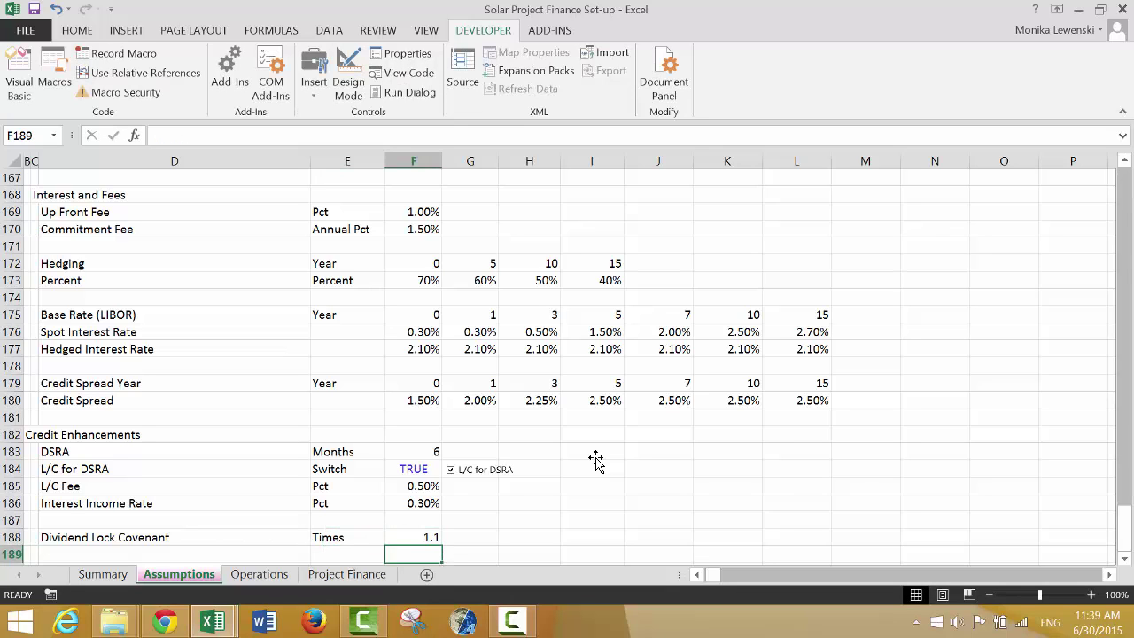
{"action": "key", "text": "Up"}
{"action": "key", "text": "ctrl+shift+1"}
{"action": "key", "text": "Down"}
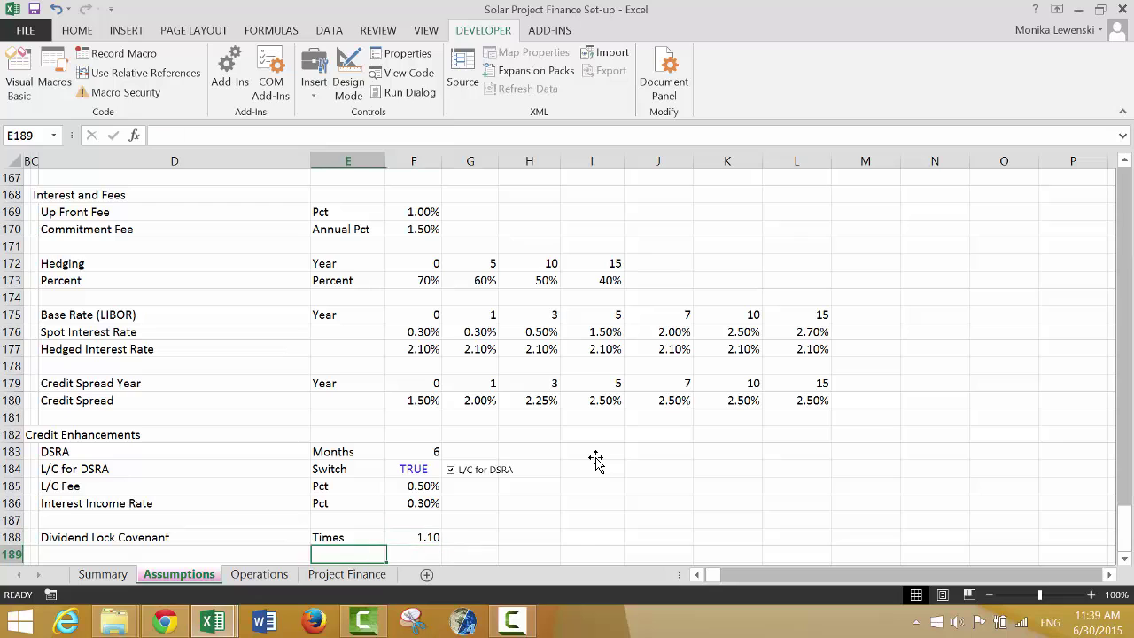
Label D189 "Cash Sweep Percent" directly beneath the Dividend Lock Covenant row
{"action": "key", "text": "Left"}
{"action": "key", "text": "Left"}
{"action": "key", "text": "Left"}
{"action": "key", "text": "Right"}
{"action": "key", "text": "Down"}
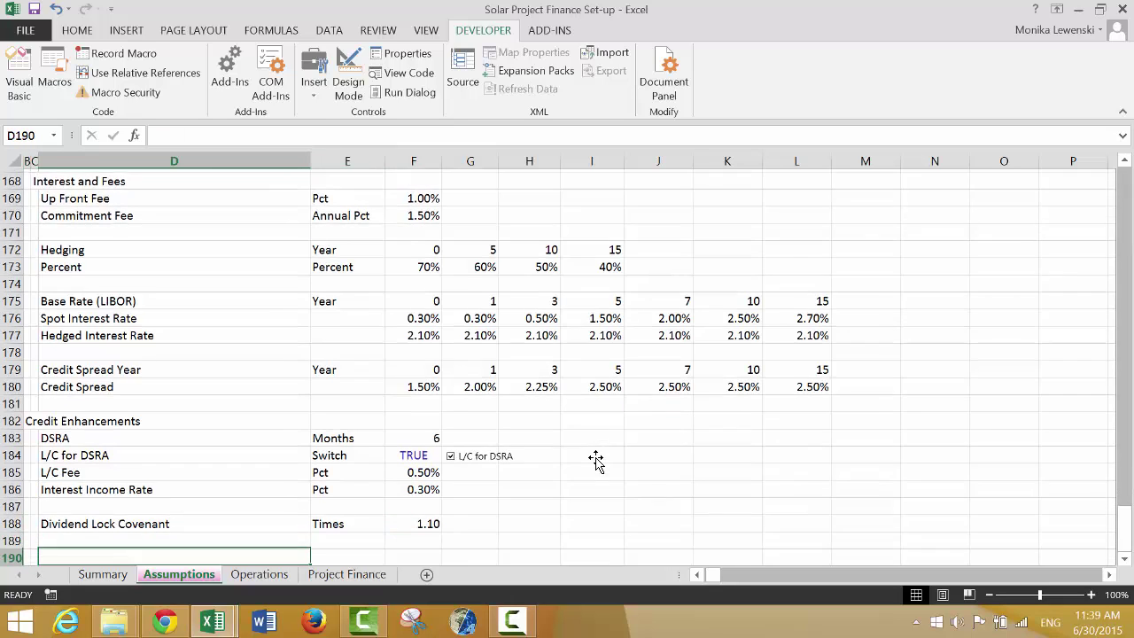
{"action": "key", "text": "Up"}
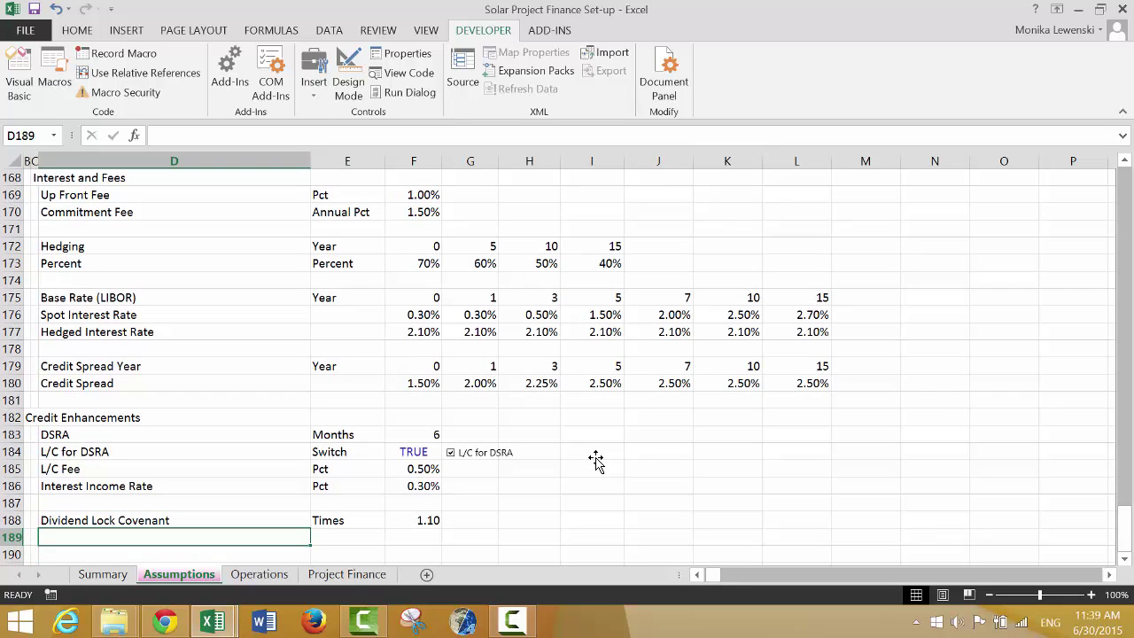
{"action": "type", "text": "Cash Sw"}
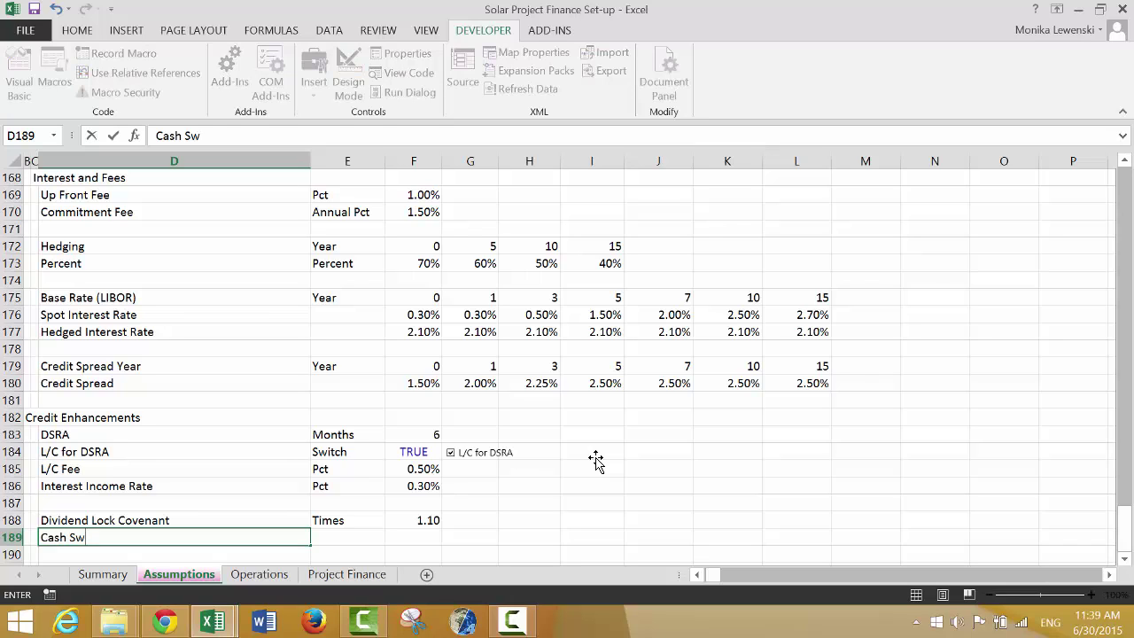
{"action": "type", "text": "eep Percent"}
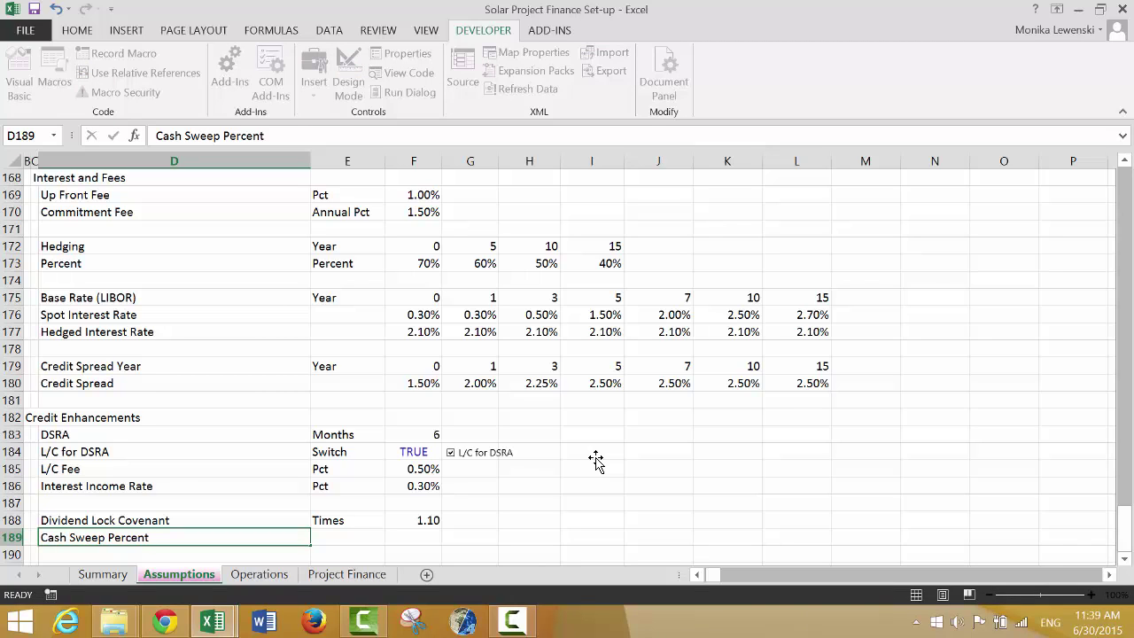
Give the Cash Sweep Percent row the unit Pct and the value 0%
{"action": "key", "text": "Tab"}
{"action": "type", "text": "Pct"}
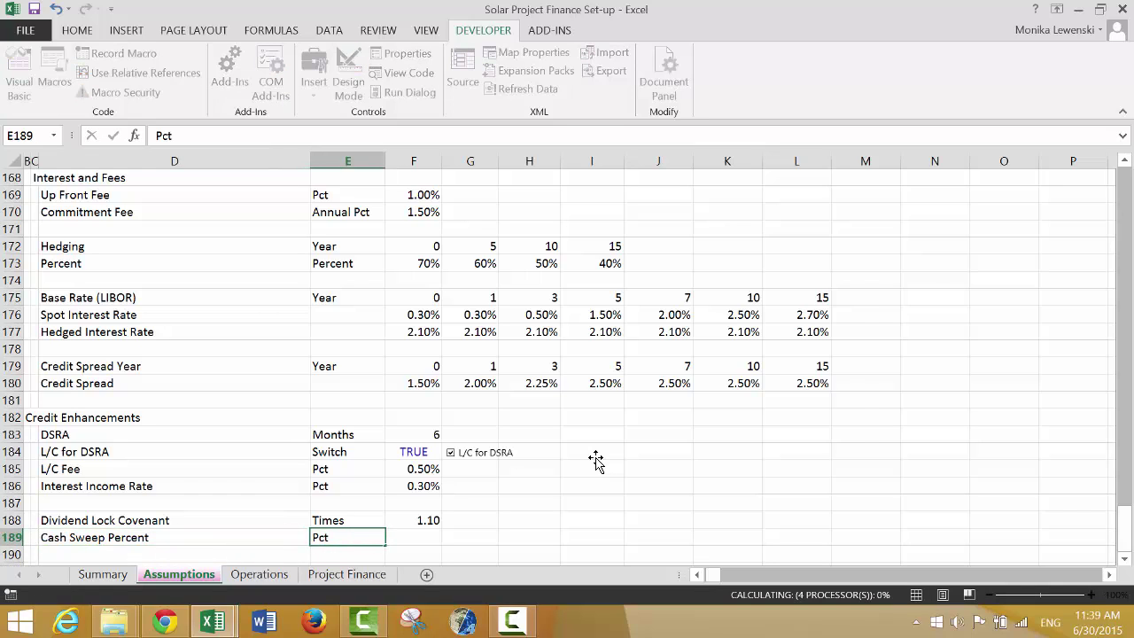
{"action": "key", "text": "Return"}
{"action": "key", "text": "Up"}
{"action": "key", "text": "Right"}
{"action": "type", "text": "100"}
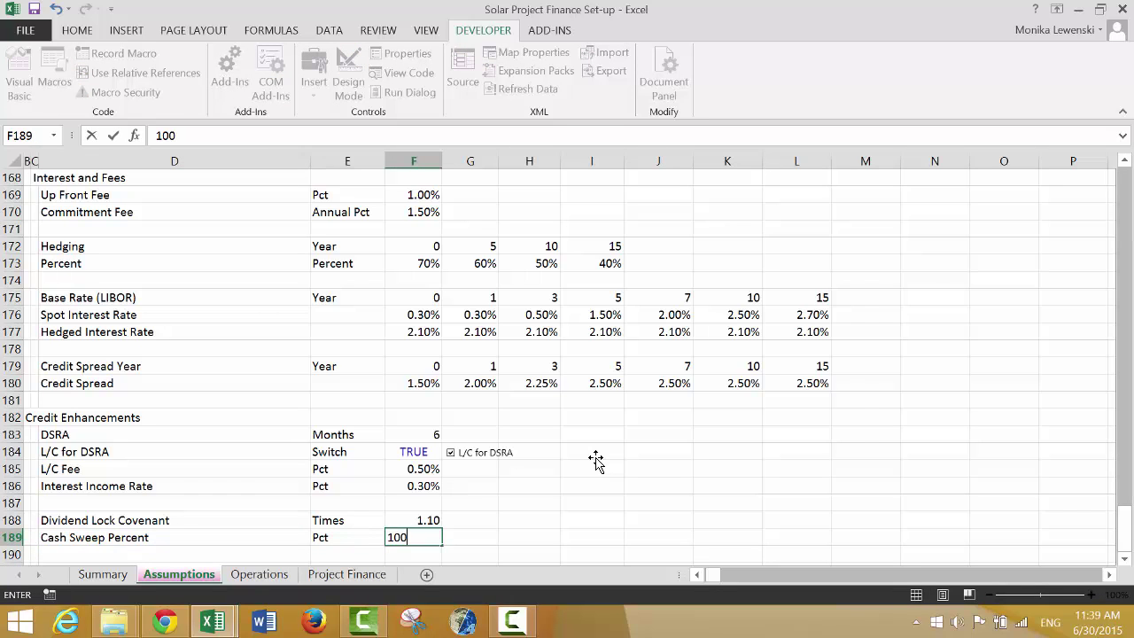
{"action": "key", "text": "BackSpace"}
{"action": "key", "text": "BackSpace"}
{"action": "key", "text": "BackSpace"}
{"action": "type", "text": "0%"}
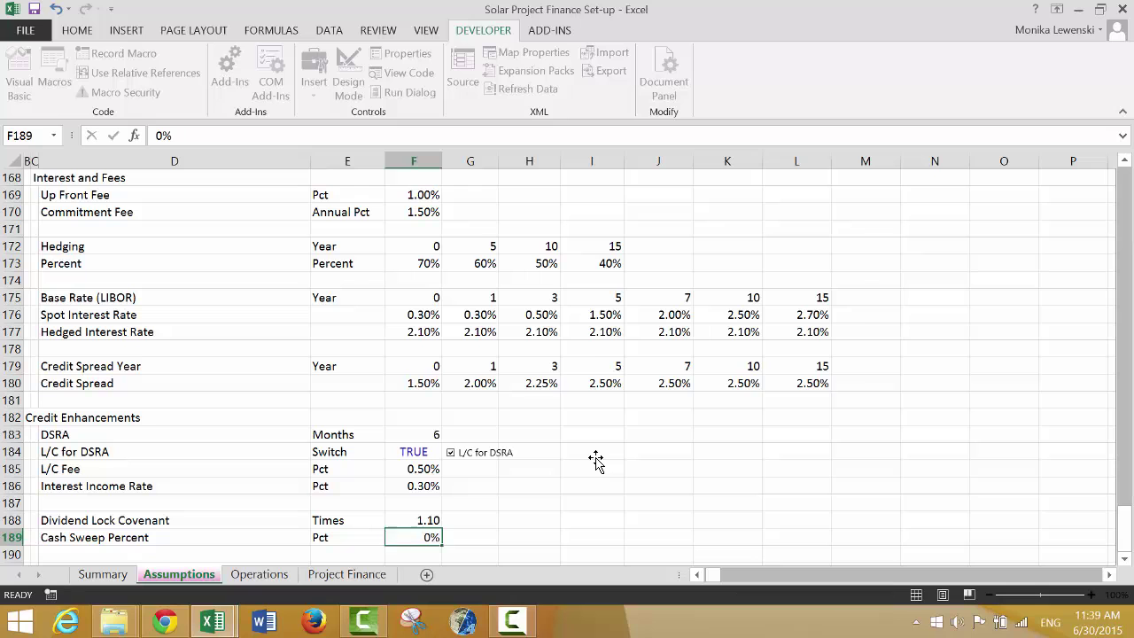
{"action": "key", "text": "Return"}
Review the assumptions from Credit Enhancements back up through the senior debt and working capital sections to the cost inputs
{"action": "key", "text": "Up"}
{"action": "key", "text": "Down"}
{"action": "key", "text": "Down"}
{"action": "key", "text": "Down"}
{"action": "key", "text": "Down"}
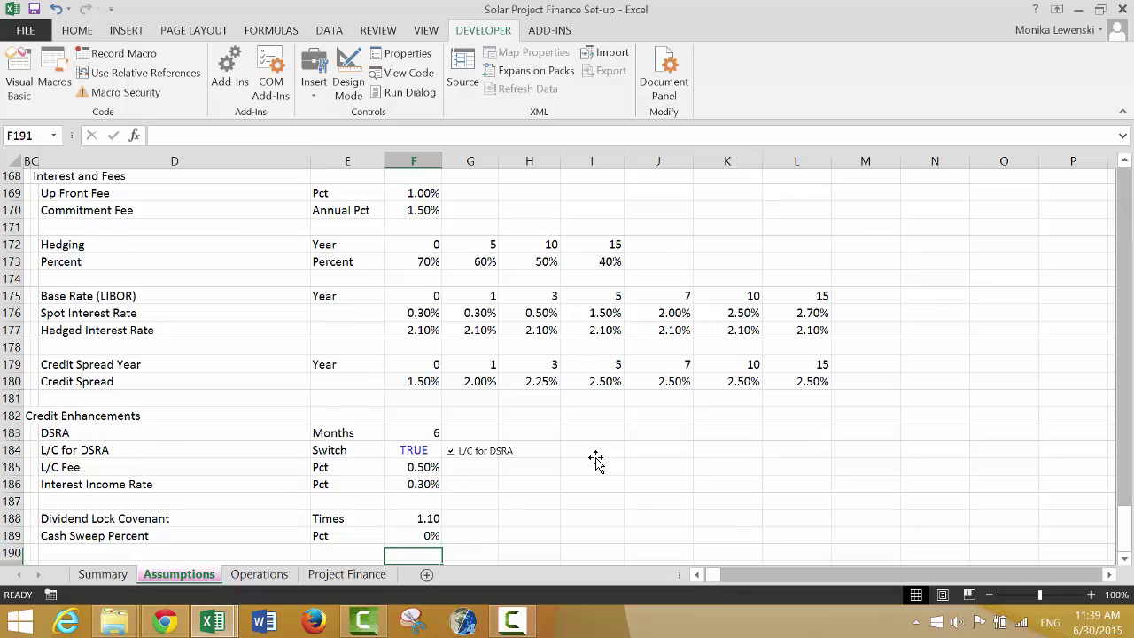
{"action": "key", "text": "Up"}
{"action": "key", "text": "Up"}
{"action": "key", "text": "Up"}
{"action": "key", "text": "Up"}
{"action": "key", "text": "Up"}
{"action": "key", "text": "Up"}
{"action": "key", "text": "Up"}
{"action": "key", "text": "Up"}
{"action": "key", "text": "Up"}
{"action": "key", "text": "Up"}
{"action": "key", "text": "Up"}
{"action": "key", "text": "Up"}
{"action": "key", "text": "Up"}
{"action": "key", "text": "Up"}
{"action": "key", "text": "Up"}
{"action": "key", "text": "Up"}
{"action": "key", "text": "Up"}
{"action": "key", "text": "Up"}
{"action": "key", "text": "Up"}
{"action": "key", "text": "Up"}
{"action": "key", "text": "Up"}
{"action": "key", "text": "Up"}
{"action": "key", "text": "Up"}
{"action": "key", "text": "Up"}
{"action": "key", "text": "Up"}
{"action": "key", "text": "Up"}
{"action": "key", "text": "Up"}
{"action": "key", "text": "Up"}
{"action": "key", "text": "Up"}
{"action": "key", "text": "Up"}
{"action": "key", "text": "Up"}
{"action": "key", "text": "Up"}
{"action": "key", "text": "Up"}
{"action": "key", "text": "Up"}
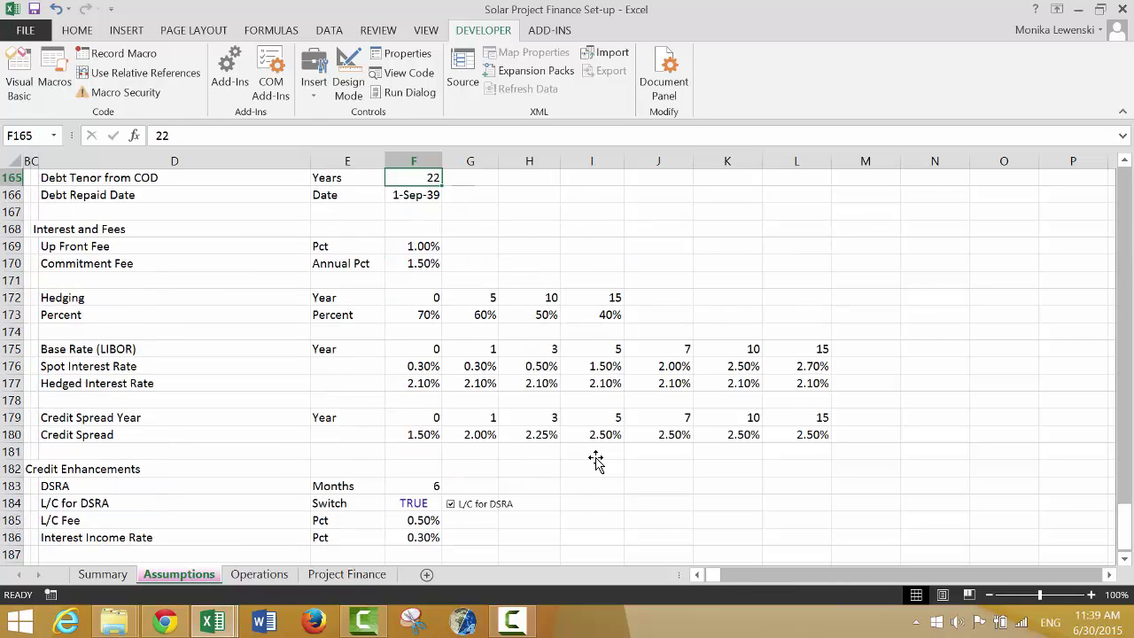
{"action": "key", "text": "Up"}
{"action": "key", "text": "Up"}
{"action": "key", "text": "Up"}
{"action": "key", "text": "Up"}
{"action": "key", "text": "Up"}
{"action": "key", "text": "Up"}
{"action": "key", "text": "Up"}
{"action": "key", "text": "Up"}
{"action": "key", "text": "Up"}
{"action": "key", "text": "Up"}
{"action": "key", "text": "Up"}
{"action": "key", "text": "Up"}
{"action": "key", "text": "Up"}
{"action": "key", "text": "Up"}
{"action": "key", "text": "Up"}
{"action": "key", "text": "Up"}
{"action": "key", "text": "Up"}
{"action": "key", "text": "Up"}
{"action": "key", "text": "Up"}
{"action": "key", "text": "Up"}
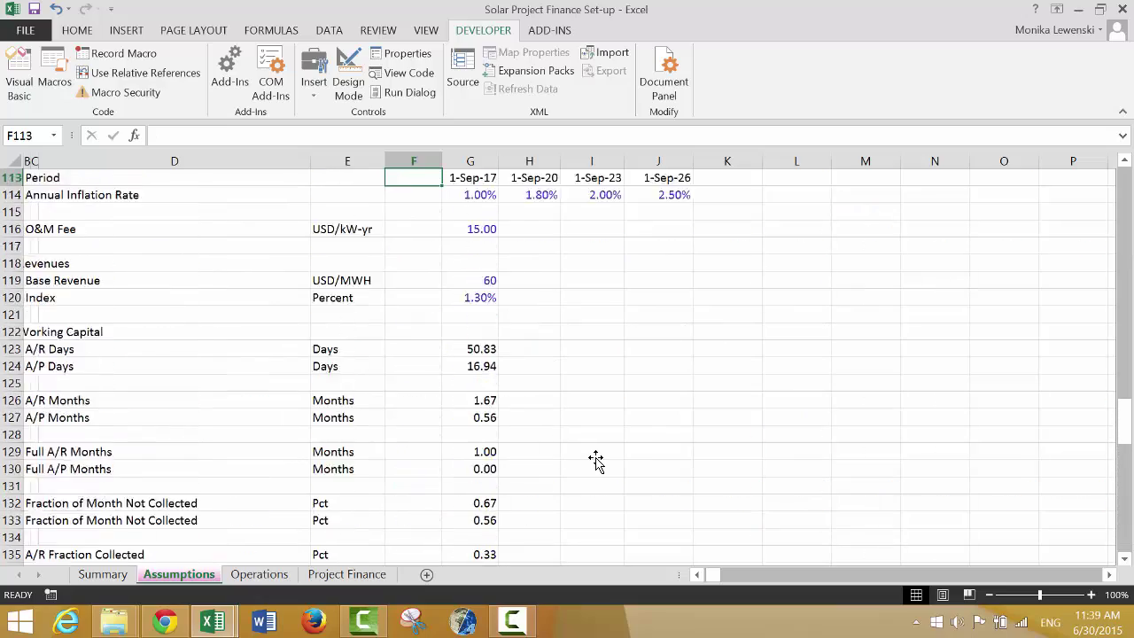
Examine the inputs from operating expenses and revenues down through senior debt, interest and fees to the Cash Sweep Percent row
{"action": "key", "text": "Down"}
{"action": "key", "text": "Down"}
{"action": "key", "text": "Down"}
{"action": "key", "text": "Down"}
{"action": "key", "text": "Down"}
{"action": "key", "text": "Down"}
{"action": "key", "text": "Down"}
{"action": "key", "text": "Down"}
{"action": "key", "text": "Down"}
{"action": "key", "text": "Down"}
{"action": "key", "text": "Down"}
{"action": "key", "text": "Down"}
{"action": "key", "text": "Down"}
{"action": "key", "text": "Down"}
{"action": "key", "text": "Down"}
{"action": "key", "text": "Down"}
{"action": "key", "text": "Down"}
{"action": "key", "text": "Down"}
{"action": "key", "text": "Down"}
{"action": "key", "text": "Down"}
{"action": "key", "text": "Down"}
{"action": "key", "text": "Down"}
{"action": "key", "text": "Down"}
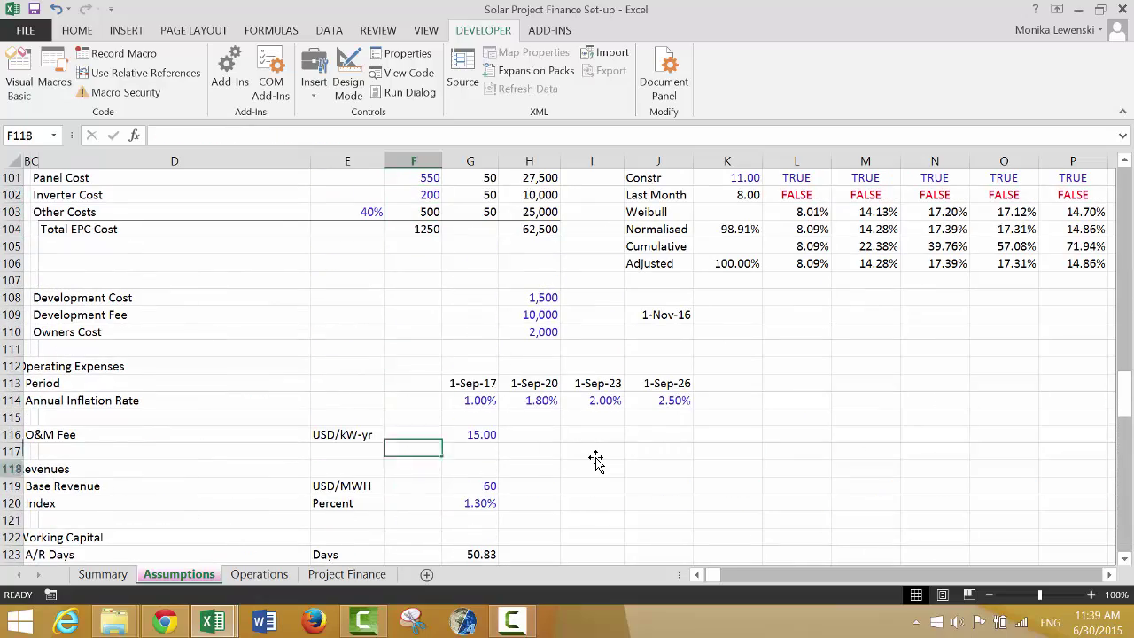
{"action": "key", "text": "Down"}
{"action": "key", "text": "Down"}
{"action": "key", "text": "Down"}
{"action": "key", "text": "Down"}
{"action": "key", "text": "Down"}
{"action": "key", "text": "Down"}
{"action": "key", "text": "Down"}
{"action": "key", "text": "Down"}
{"action": "key", "text": "Down"}
{"action": "key", "text": "Down"}
{"action": "key", "text": "Down"}
{"action": "key", "text": "Down"}
{"action": "key", "text": "Down"}
{"action": "key", "text": "Down"}
{"action": "key", "text": "Down"}
{"action": "key", "text": "Down"}
{"action": "key", "text": "Down"}
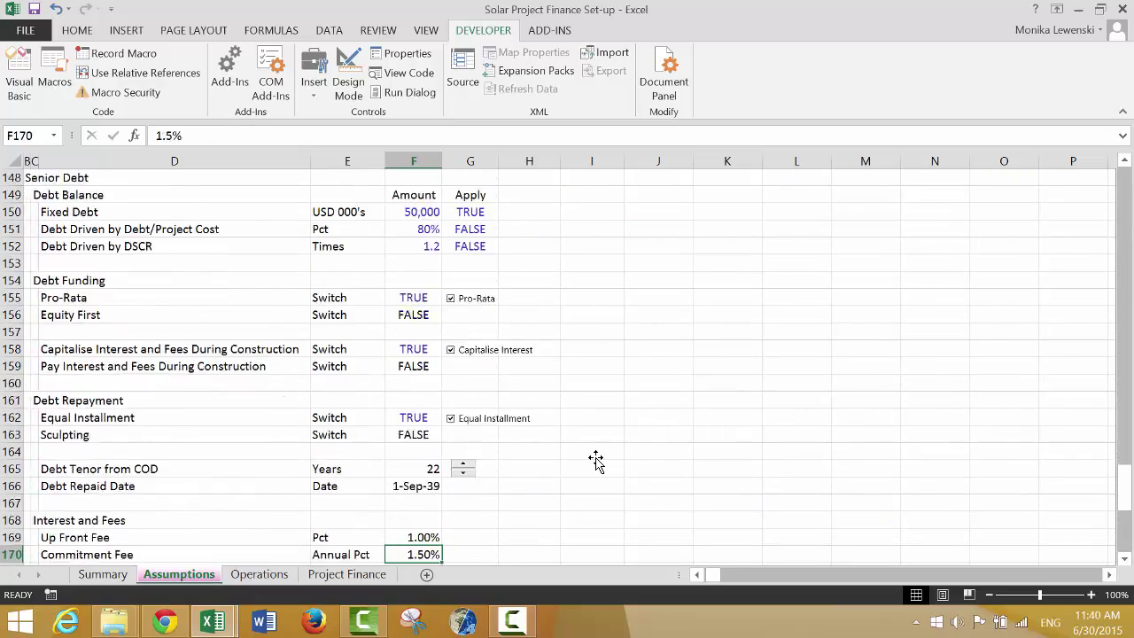
{"action": "key", "text": "Down"}
{"action": "key", "text": "Down"}
{"action": "key", "text": "Down"}
{"action": "key", "text": "Down"}
{"action": "key", "text": "Down"}
{"action": "key", "text": "Down"}
{"action": "key", "text": "Down"}
{"action": "key", "text": "Down"}
{"action": "key", "text": "Down"}
{"action": "key", "text": "Down"}
{"action": "key", "text": "Down"}
{"action": "key", "text": "Down"}
{"action": "key", "text": "Down"}
{"action": "key", "text": "Down"}
{"action": "key", "text": "Down"}
{"action": "key", "text": "Down"}
{"action": "key", "text": "Down"}
{"action": "key", "text": "Down"}
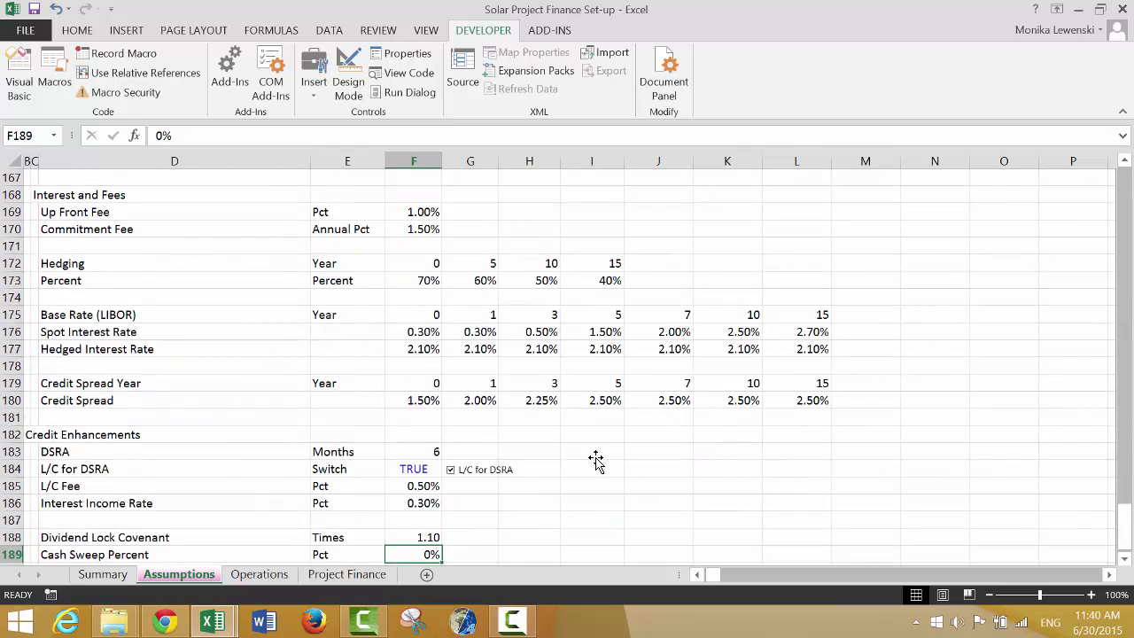
Check the Credit Enhancements inputs from the dividend lock up to DSRA, followed by the credit spread, base rate and hedging rows
{"action": "key", "text": "Up"}
{"action": "key", "text": "Up"}
{"action": "key", "text": "Up"}
{"action": "key", "text": "Up"}
{"action": "key", "text": "Up"}
{"action": "key", "text": "Up"}
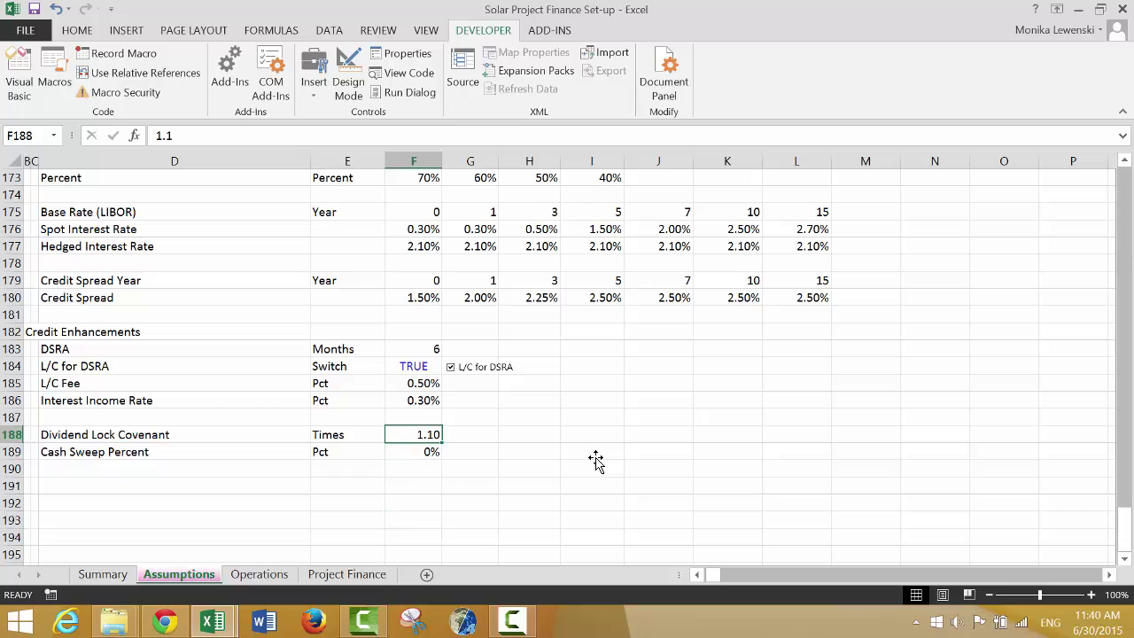
{"action": "key", "text": "Up"}
{"action": "key", "text": "Up"}
{"action": "key", "text": "Up"}
{"action": "key", "text": "Up"}
{"action": "key", "text": "Up"}
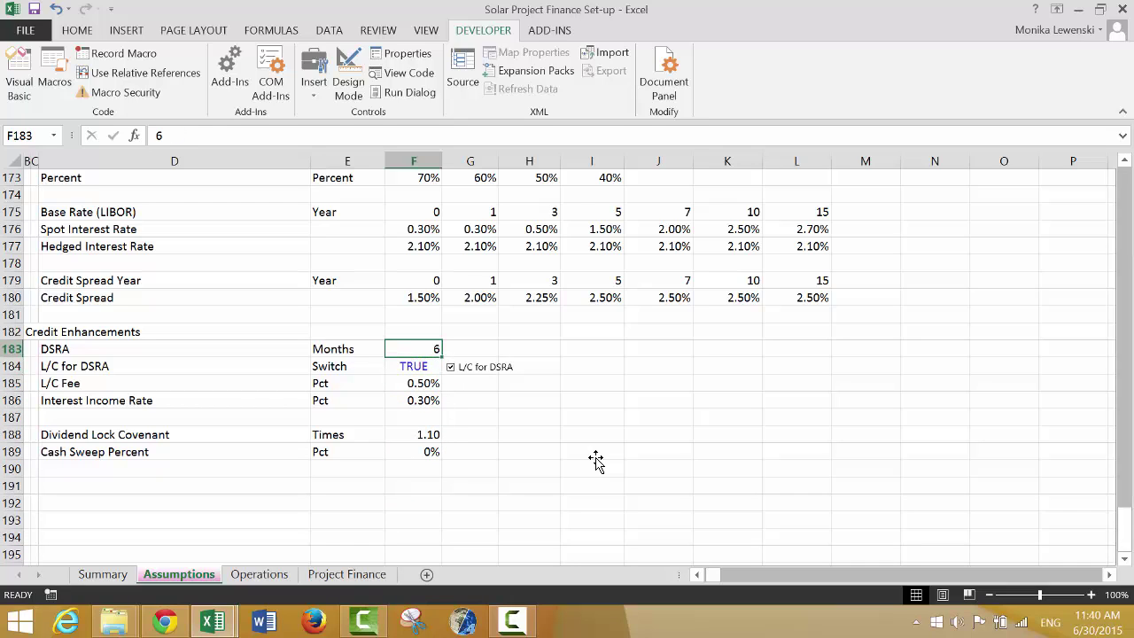
{"action": "key", "text": "Up"}
{"action": "key", "text": "Up"}
{"action": "key", "text": "Up"}
{"action": "key", "text": "Up"}
{"action": "key", "text": "Up"}
{"action": "key", "text": "Up"}
{"action": "key", "text": "Up"}
{"action": "key", "text": "Up"}
{"action": "key", "text": "Up"}
{"action": "key", "text": "Up"}
{"action": "key", "text": "Up"}
{"action": "key", "text": "Up"}
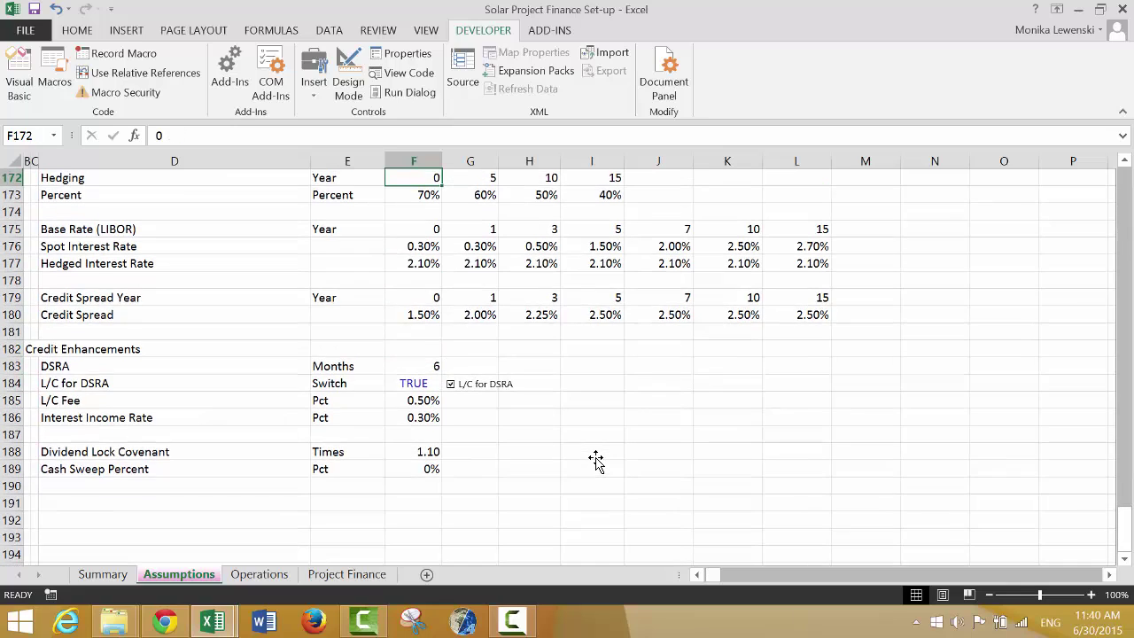
Look back over the inputs from hedging up through debt repayment, funding and balance to the depreciation rates
{"action": "key", "text": "Up"}
{"action": "key", "text": "Up"}
{"action": "key", "text": "Up"}
{"action": "key", "text": "Up"}
{"action": "key", "text": "Up"}
{"action": "key", "text": "Up"}
{"action": "key", "text": "Up"}
{"action": "key", "text": "Up"}
{"action": "key", "text": "Up"}
{"action": "key", "text": "Up"}
{"action": "key", "text": "Up"}
{"action": "key", "text": "Up"}
{"action": "key", "text": "Up"}
{"action": "key", "text": "Up"}
{"action": "key", "text": "Up"}
{"action": "key", "text": "Up"}
{"action": "key", "text": "Up"}
{"action": "key", "text": "Up"}
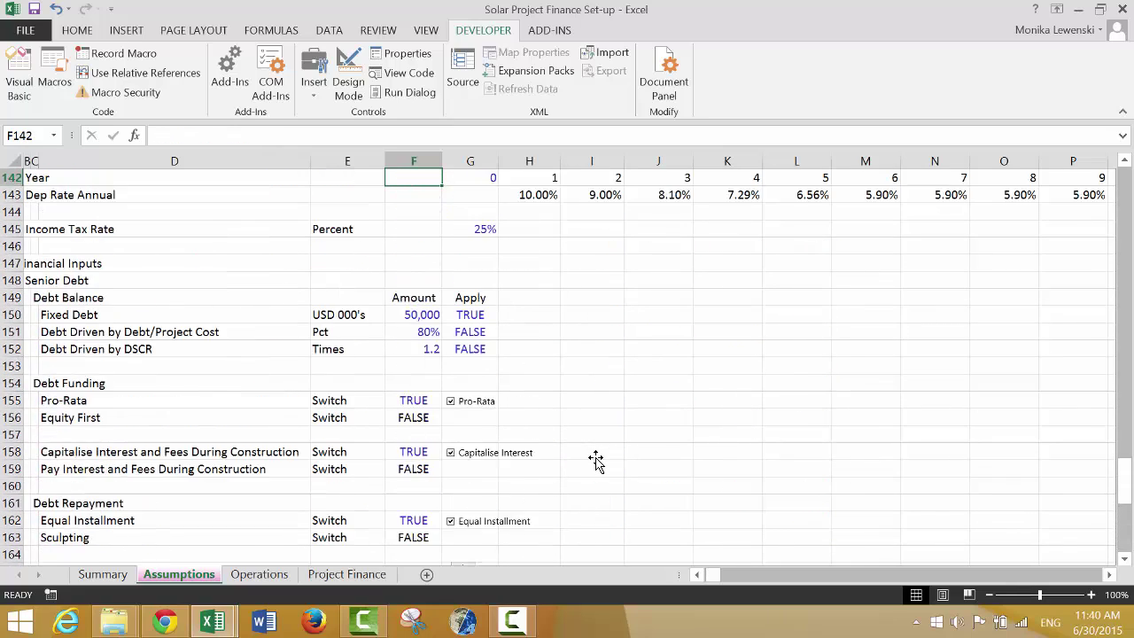
Go through the senior debt inputs again, from debt balance down past Credit Enhancements to the blank rows below
{"action": "key", "text": "Down"}
{"action": "key", "text": "Down"}
{"action": "key", "text": "Down"}
{"action": "key", "text": "Down"}
{"action": "key", "text": "Down"}
{"action": "key", "text": "Down"}
{"action": "key", "text": "Down"}
{"action": "key", "text": "Down"}
{"action": "key", "text": "Down"}
{"action": "key", "text": "Down"}
{"action": "key", "text": "Down"}
{"action": "key", "text": "Down"}
{"action": "key", "text": "Down"}
{"action": "key", "text": "Down"}
{"action": "key", "text": "Down"}
{"action": "key", "text": "Down"}
{"action": "key", "text": "Down"}
{"action": "key", "text": "Down"}
{"action": "key", "text": "Down"}
{"action": "key", "text": "Down"}
{"action": "key", "text": "Down"}
{"action": "key", "text": "Down"}
{"action": "key", "text": "Down"}
{"action": "key", "text": "Down"}
{"action": "key", "text": "Down"}
{"action": "key", "text": "Down"}
{"action": "key", "text": "Down"}
{"action": "key", "text": "Down"}
{"action": "key", "text": "Down"}
{"action": "key", "text": "Down"}
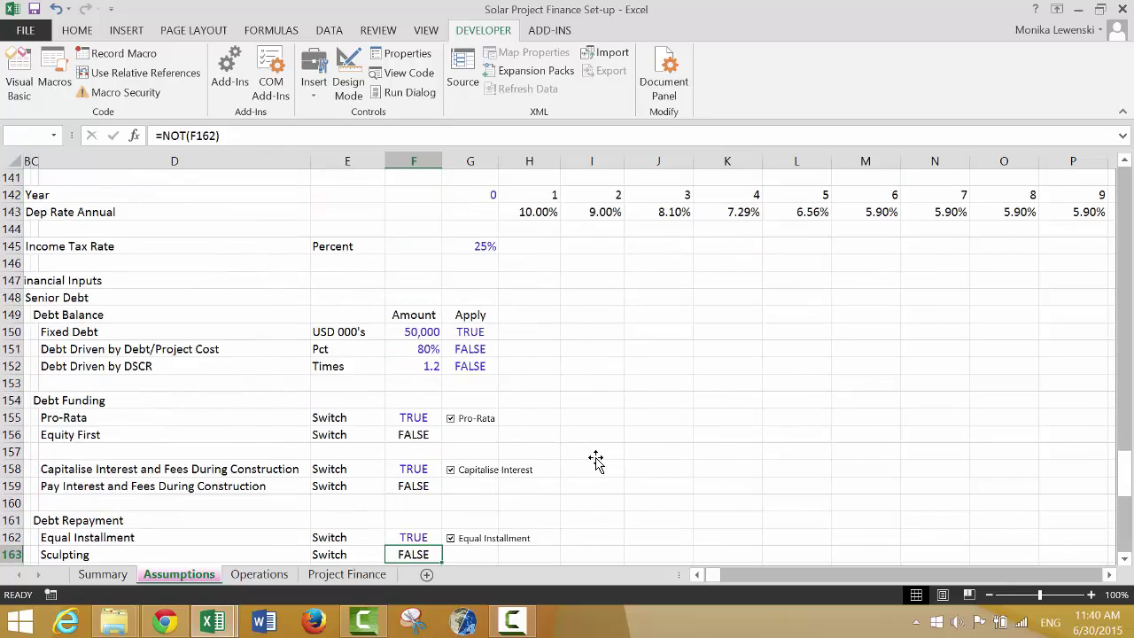
Add the section heading "Equity Bridge Loan" in cell B191, two rows below Cash Sweep Percent
{"action": "key", "text": "Left"}
{"action": "key", "text": "Left"}
{"action": "key", "text": "Left"}
{"action": "key", "text": "Left"}
{"action": "key", "text": "Left"}
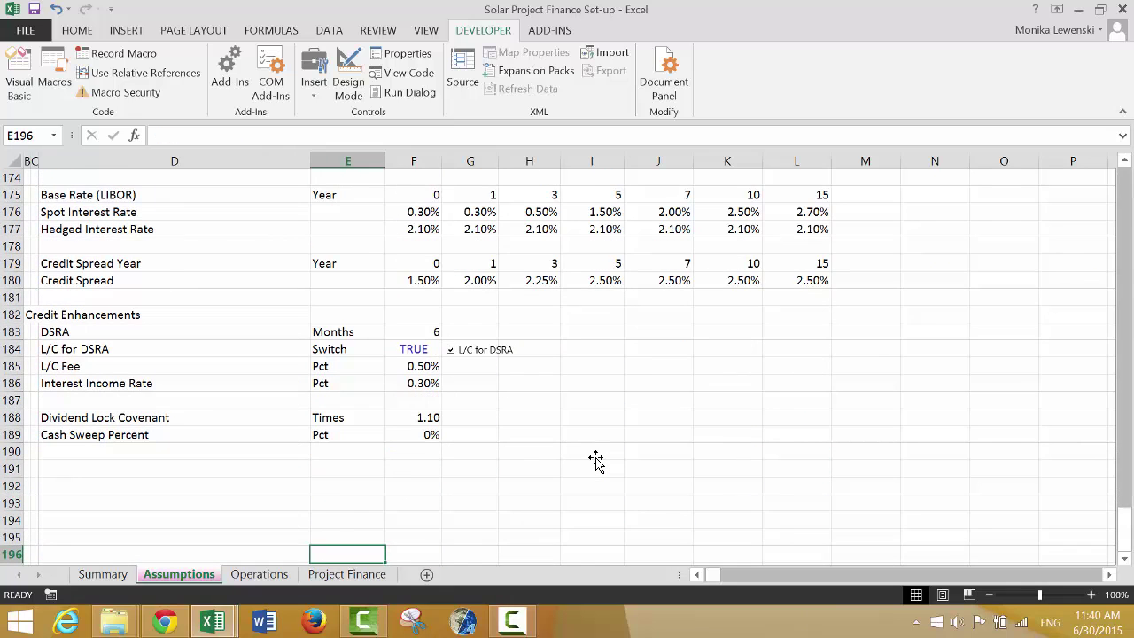
{"action": "key", "text": "Up"}
{"action": "key", "text": "Up"}
{"action": "key", "text": "Up"}
{"action": "key", "text": "Up"}
{"action": "key", "text": "Up"}
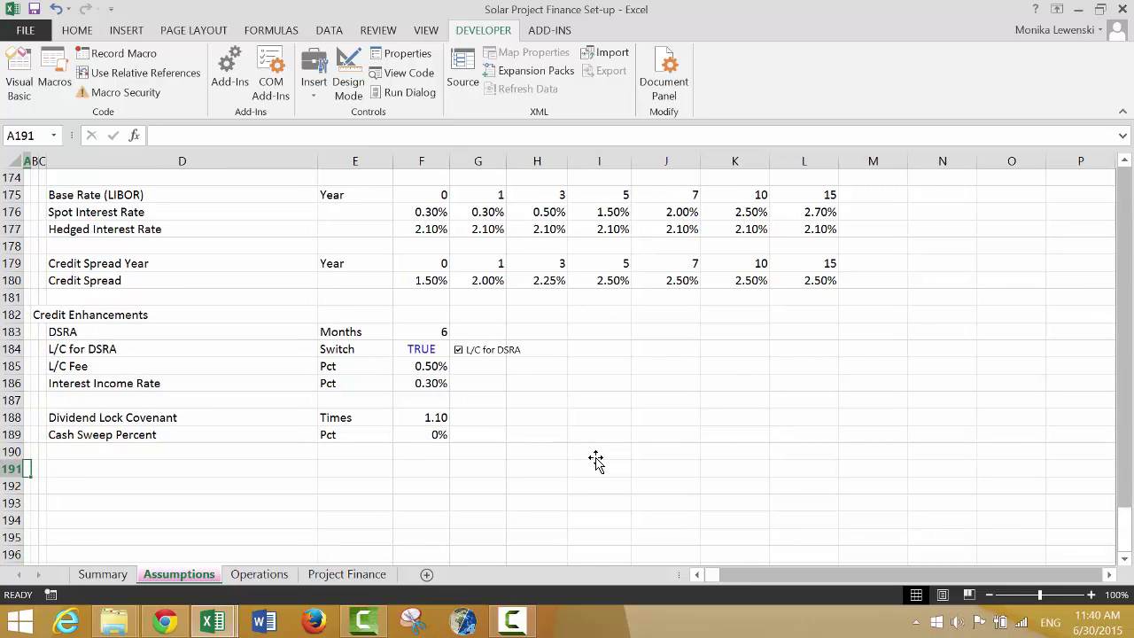
{"action": "key", "text": "Right"}
{"action": "type", "text": "Eq"}
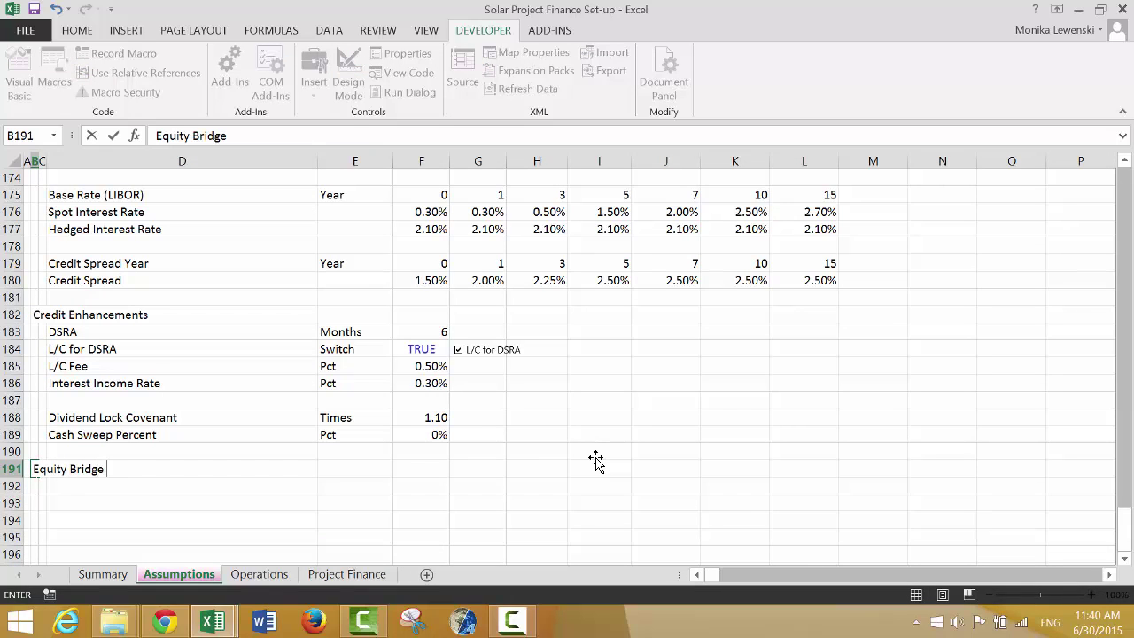
{"action": "key", "text": "Return"}
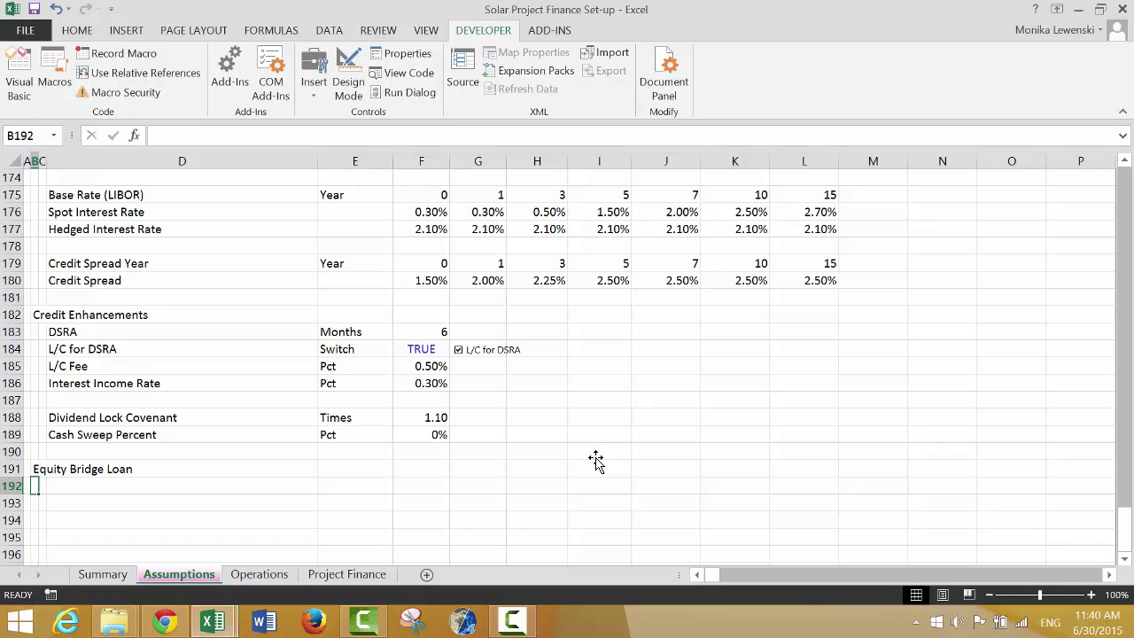
{"action": "key", "text": "Up"}
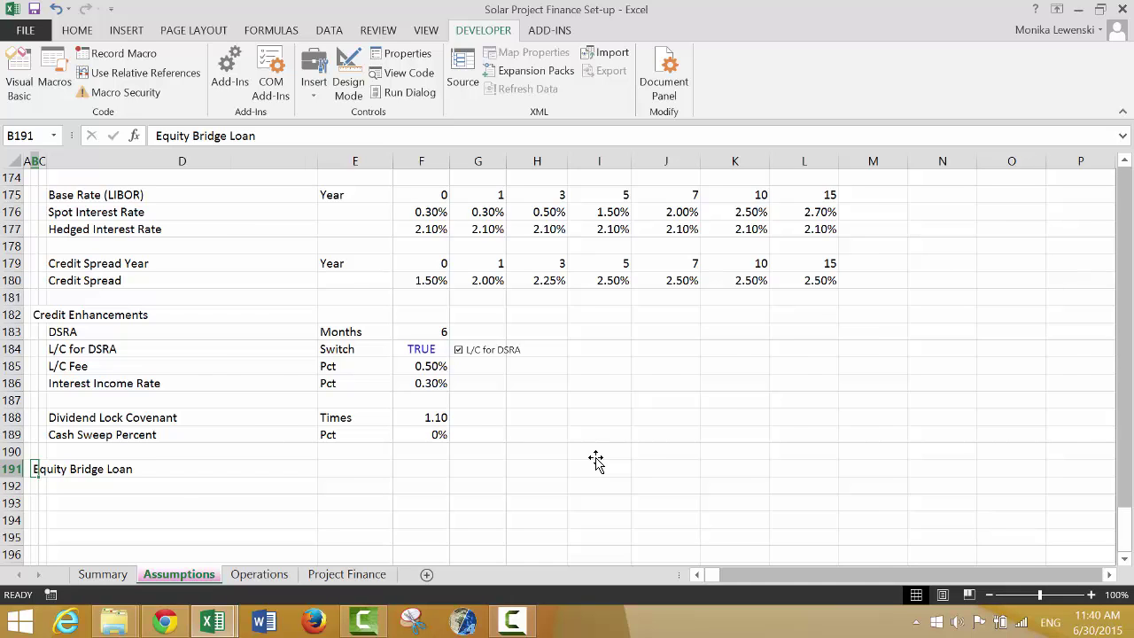
Open the Project Finance sheet and examine its Sources and Uses table and the Data from Operating Analysis section
{"action": "key", "text": "ctrl+Page_Down"}
{"action": "key", "text": "ctrl+Page_Down"}
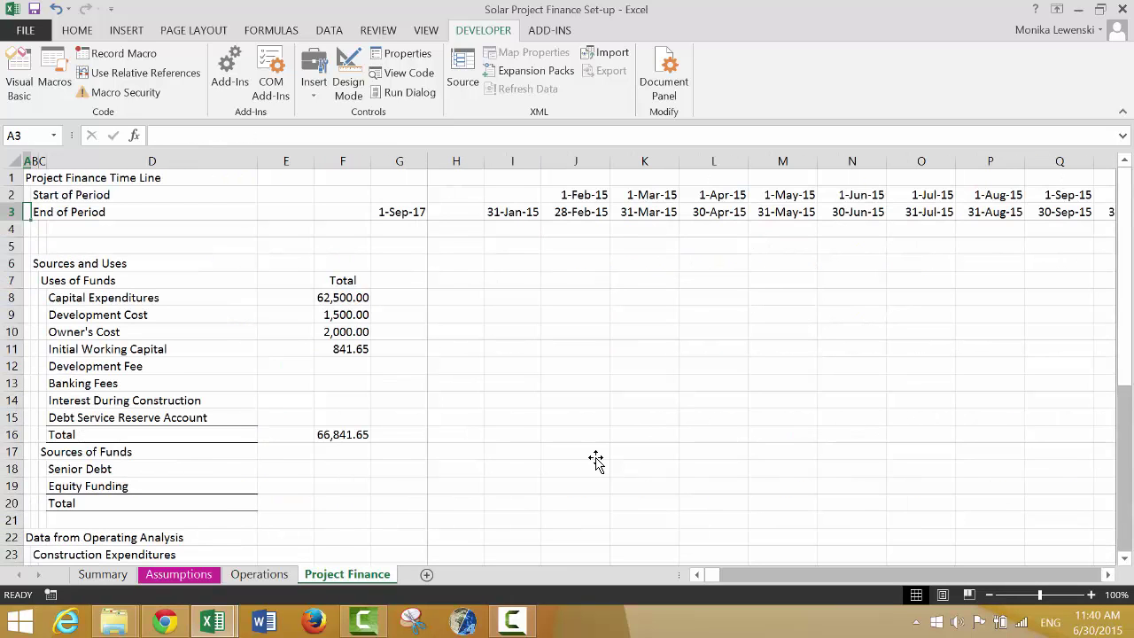
{"action": "key", "text": "Down"}
{"action": "key", "text": "Down"}
{"action": "key", "text": "Down"}
{"action": "key", "text": "Down"}
{"action": "key", "text": "Down"}
{"action": "key", "text": "Down"}
{"action": "key", "text": "Down"}
{"action": "key", "text": "Down"}
{"action": "key", "text": "Down"}
{"action": "key", "text": "Down"}
{"action": "key", "text": "Down"}
{"action": "key", "text": "Down"}
{"action": "key", "text": "Down"}
{"action": "key", "text": "Down"}
{"action": "key", "text": "Down"}
{"action": "key", "text": "Down"}
{"action": "key", "text": "Down"}
{"action": "key", "text": "Down"}
{"action": "key", "text": "Down"}
{"action": "key", "text": "Down"}
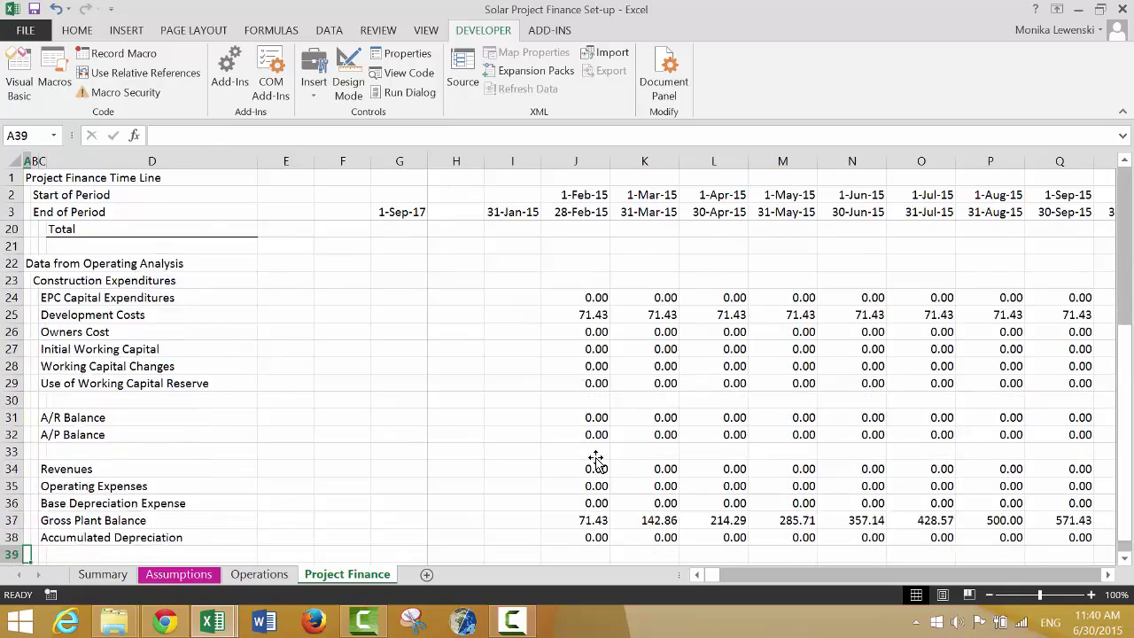
{"action": "key", "text": "Down"}
{"action": "key", "text": "Down"}
{"action": "key", "text": "Down"}
{"action": "key", "text": "Down"}
{"action": "key", "text": "Down"}
{"action": "key", "text": "Down"}
{"action": "key", "text": "Down"}
{"action": "key", "text": "Down"}
{"action": "key", "text": "Down"}
{"action": "key", "text": "Down"}
{"action": "key", "text": "Down"}
{"action": "key", "text": "Down"}
Review the operating analysis data back up through Sources and Uses to the Project Finance Time Line
{"action": "key", "text": "Up"}
{"action": "key", "text": "Up"}
{"action": "key", "text": "Up"}
{"action": "key", "text": "Up"}
{"action": "key", "text": "Up"}
{"action": "key", "text": "Up"}
{"action": "key", "text": "Up"}
{"action": "key", "text": "Up"}
{"action": "key", "text": "Up"}
{"action": "key", "text": "Up"}
{"action": "key", "text": "Up"}
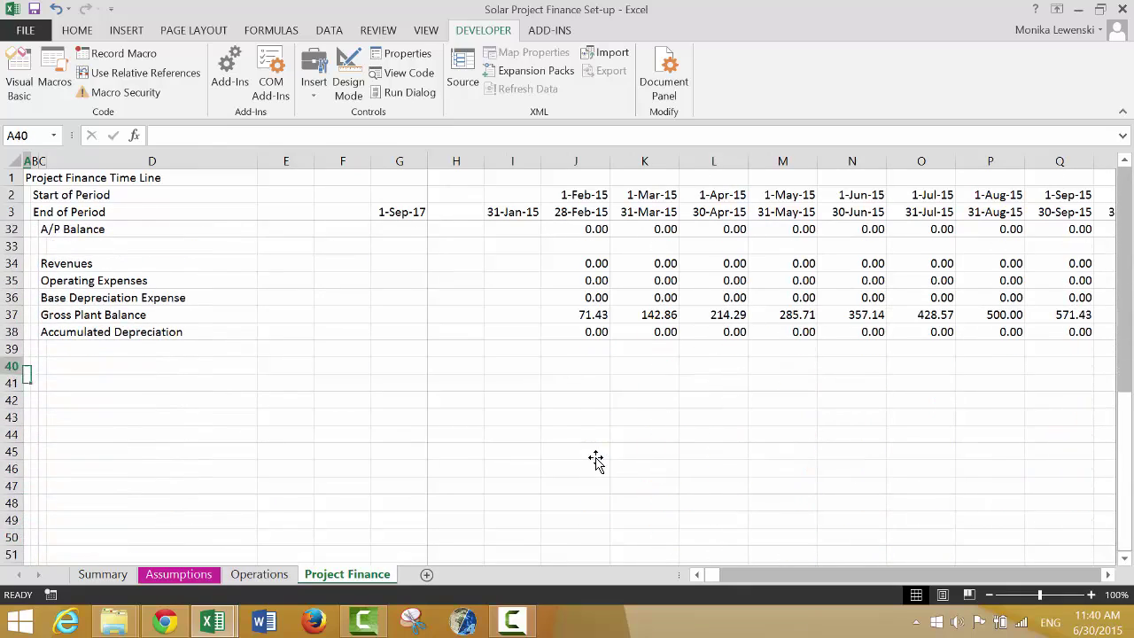
{"action": "key", "text": "Up"}
{"action": "key", "text": "Up"}
{"action": "key", "text": "Up"}
{"action": "key", "text": "Up"}
{"action": "key", "text": "Up"}
{"action": "key", "text": "Up"}
{"action": "key", "text": "Up"}
{"action": "key", "text": "Up"}
{"action": "key", "text": "Up"}
{"action": "key", "text": "Up"}
{"action": "key", "text": "Up"}
{"action": "key", "text": "Up"}
{"action": "key", "text": "Up"}
{"action": "key", "text": "Up"}
{"action": "key", "text": "Up"}
{"action": "key", "text": "Up"}
{"action": "key", "text": "Up"}
{"action": "key", "text": "Up"}
{"action": "key", "text": "Up"}
{"action": "key", "text": "Up"}
{"action": "key", "text": "Down"}
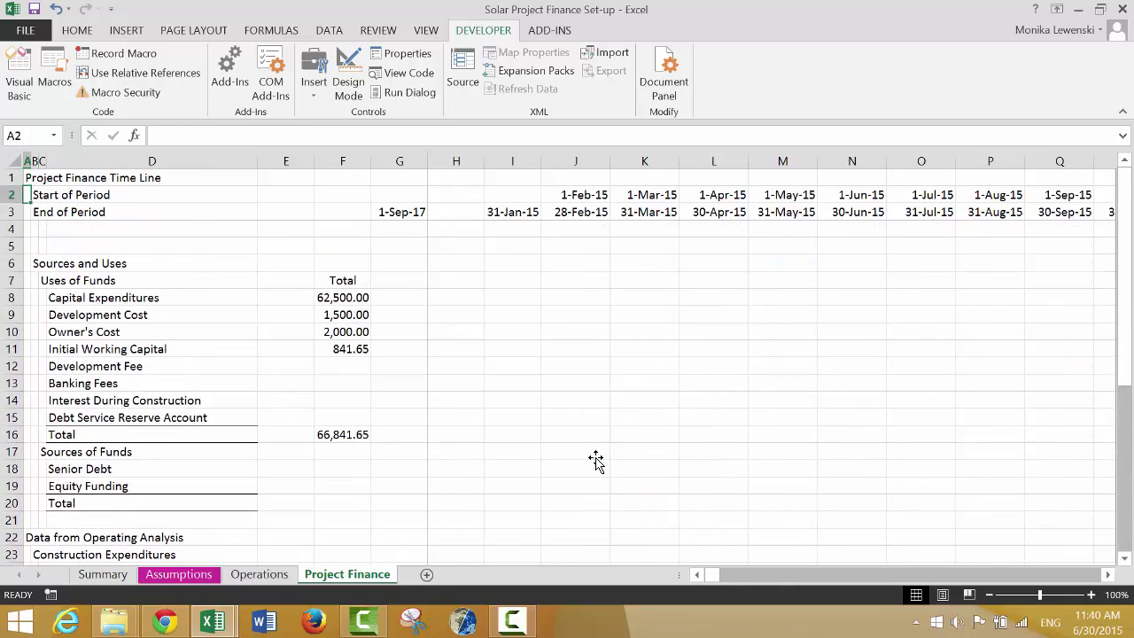
Examine the Uses of Funds rows down to Sources of Funds, ending at the Senior Debt row's Total column cell
{"action": "key", "text": "Down"}
{"action": "key", "text": "Down"}
{"action": "key", "text": "Down"}
{"action": "key", "text": "Down"}
{"action": "key", "text": "Down"}
{"action": "key", "text": "Down"}
{"action": "key", "text": "Down"}
{"action": "key", "text": "Down"}
{"action": "key", "text": "Down"}
{"action": "key", "text": "Down"}
{"action": "key", "text": "Down"}
{"action": "key", "text": "Down"}
{"action": "key", "text": "Down"}
{"action": "key", "text": "Down"}
{"action": "key", "text": "Down"}
{"action": "key", "text": "Down"}
{"action": "key", "text": "Right"}
{"action": "key", "text": "Right"}
{"action": "key", "text": "Right"}
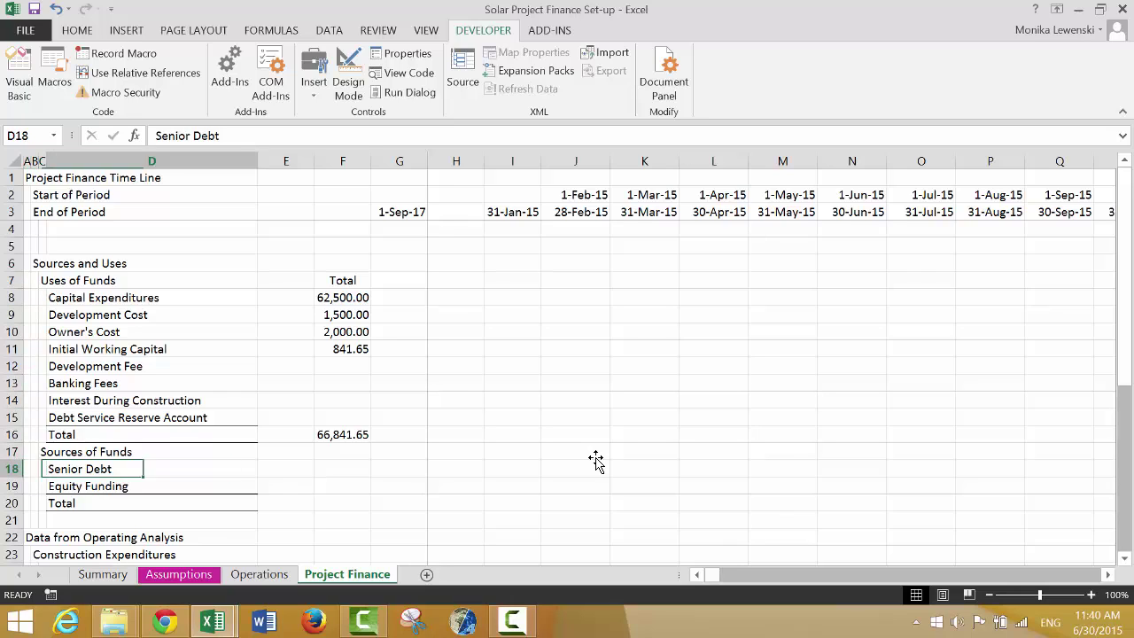
{"action": "key", "text": "Right"}
{"action": "key", "text": "Right"}
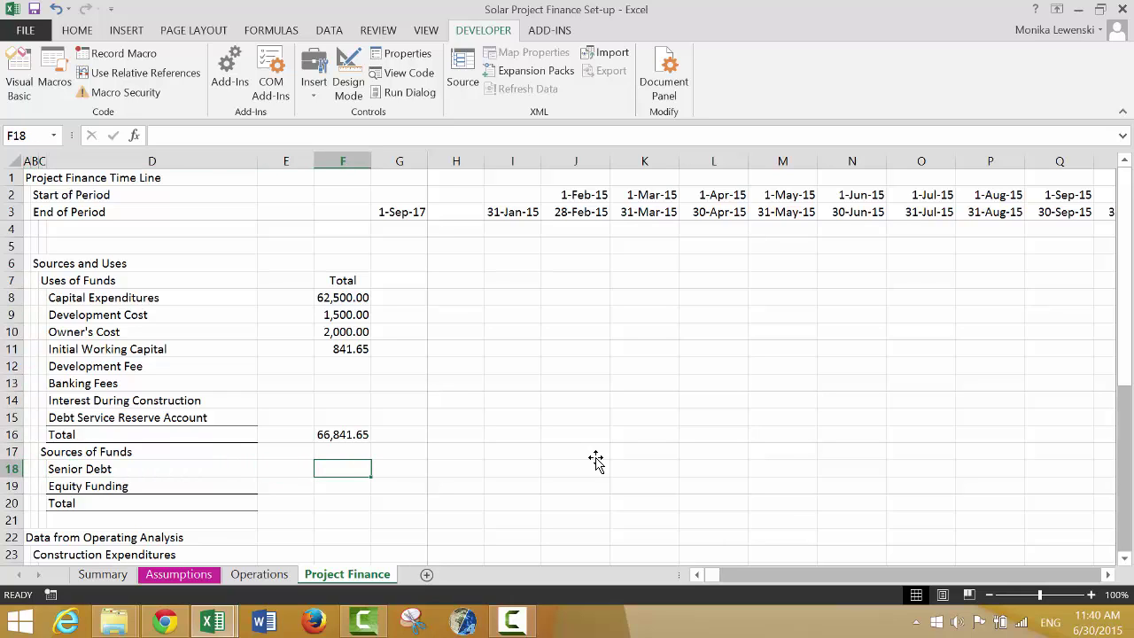
Check the Total column from Senior Debt up to the Development Fee and Banking Fees rows
{"action": "key", "text": "Up"}
{"action": "key", "text": "Up"}
{"action": "key", "text": "Up"}
{"action": "key", "text": "Up"}
{"action": "key", "text": "Up"}
{"action": "key", "text": "Up"}
{"action": "key", "text": "Down"}
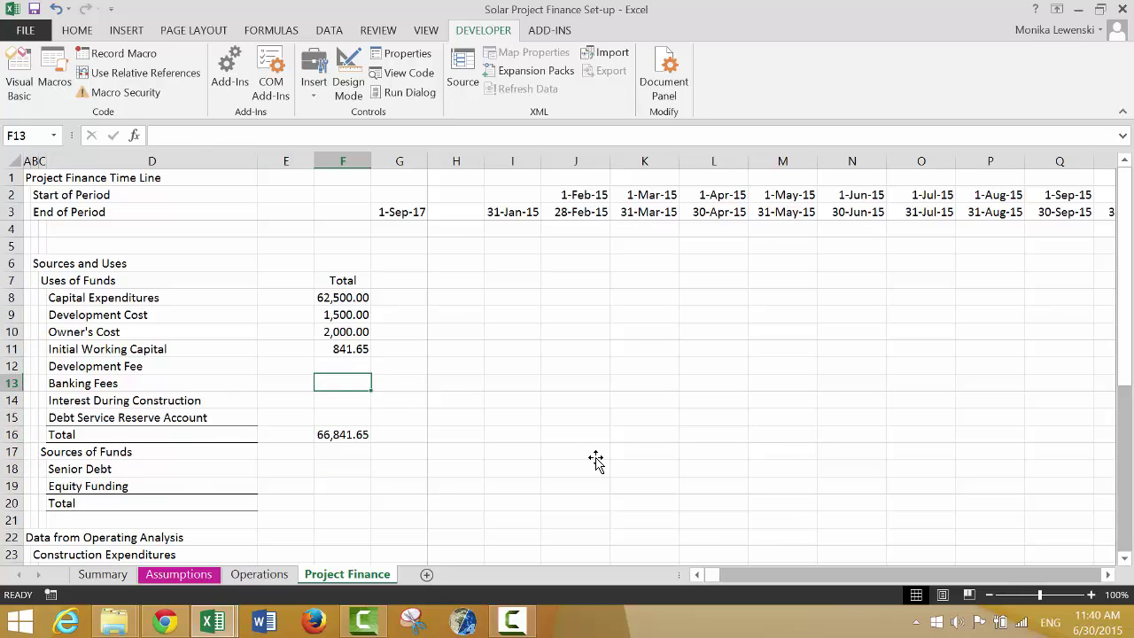
Examine the Total column from Banking Fees through Sources of Funds to the Construction Expenditures rows
{"action": "key", "text": "Down"}
{"action": "key", "text": "Down"}
{"action": "key", "text": "Down"}
{"action": "key", "text": "Down"}
{"action": "key", "text": "Down"}
{"action": "key", "text": "Down"}
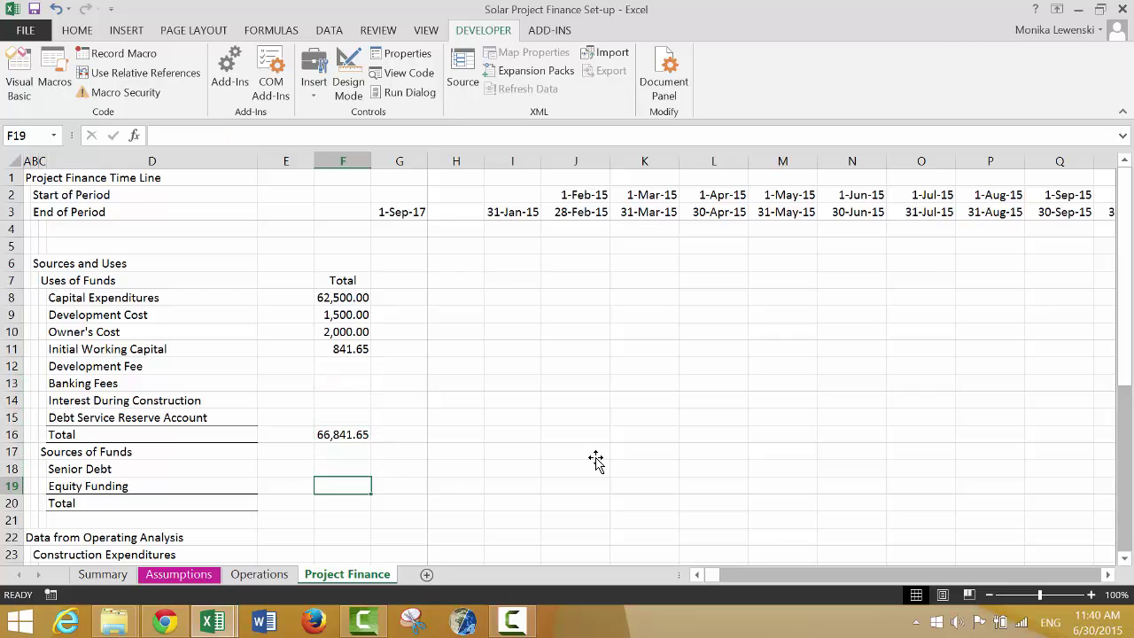
{"action": "key", "text": "Down"}
{"action": "key", "text": "Up"}
{"action": "key", "text": "Up"}
{"action": "key", "text": "Down"}
{"action": "key", "text": "Down"}
{"action": "key", "text": "Down"}
{"action": "key", "text": "Down"}
{"action": "key", "text": "Down"}
{"action": "key", "text": "Down"}
{"action": "key", "text": "Down"}
{"action": "key", "text": "Down"}
{"action": "key", "text": "Down"}
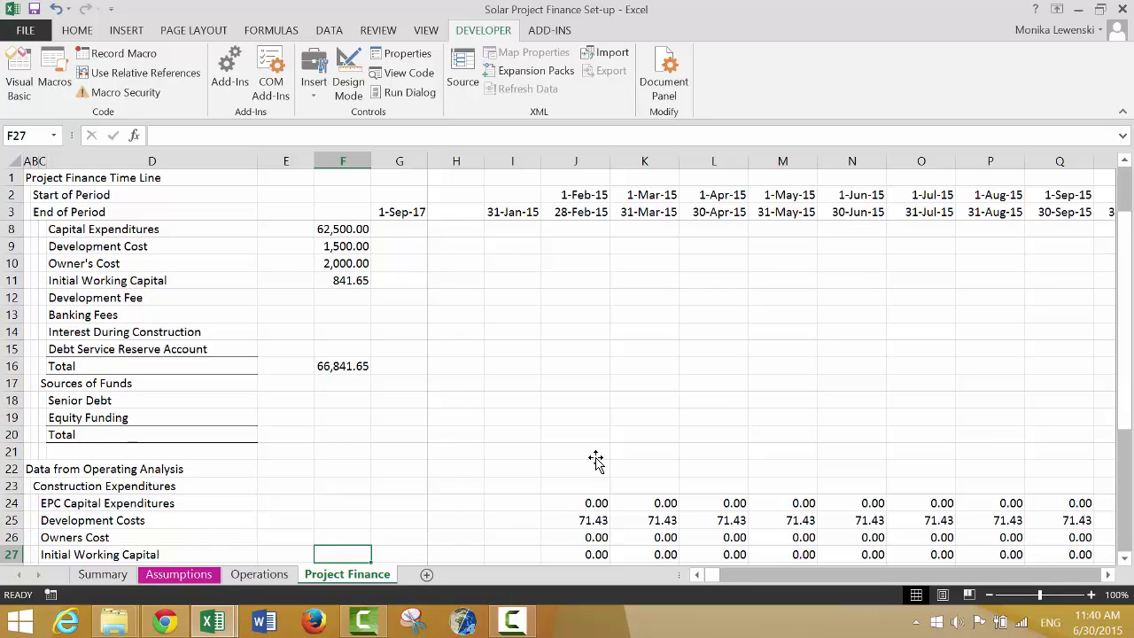
Insert a blank row above Equity Funding in the Sources of Funds section
{"action": "key", "text": "Up"}
{"action": "key", "text": "Up"}
{"action": "key", "text": "Up"}
{"action": "key", "text": "Up"}
{"action": "key", "text": "Up"}
{"action": "key", "text": "Up"}
{"action": "key", "text": "Up"}
{"action": "key", "text": "Up"}
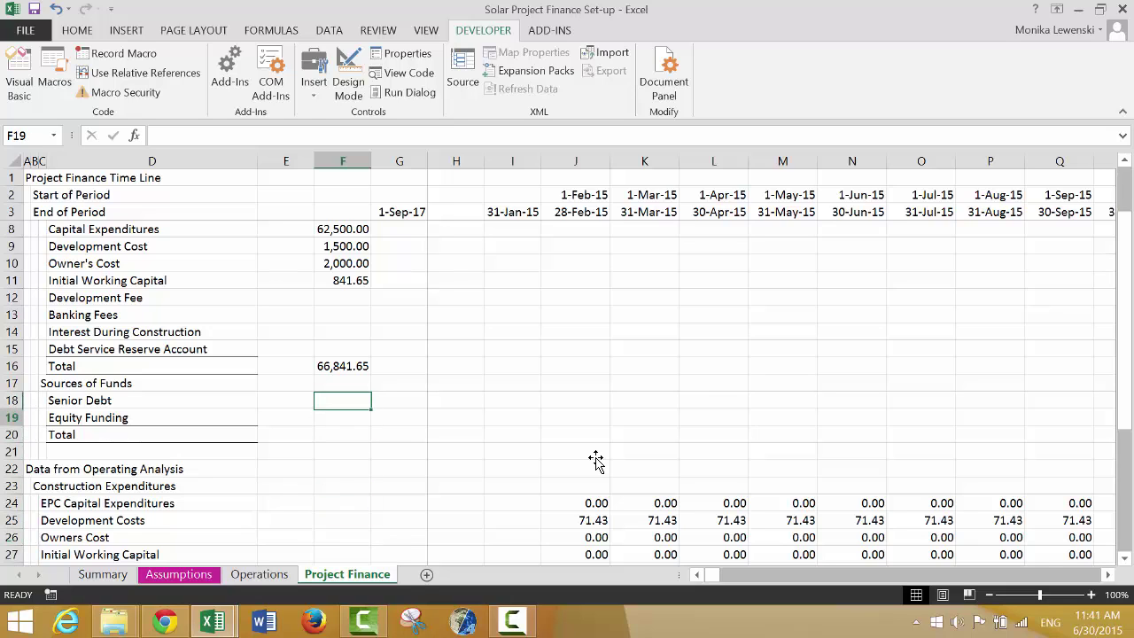
{"action": "key", "text": "Left"}
{"action": "key", "text": "shift+space"}
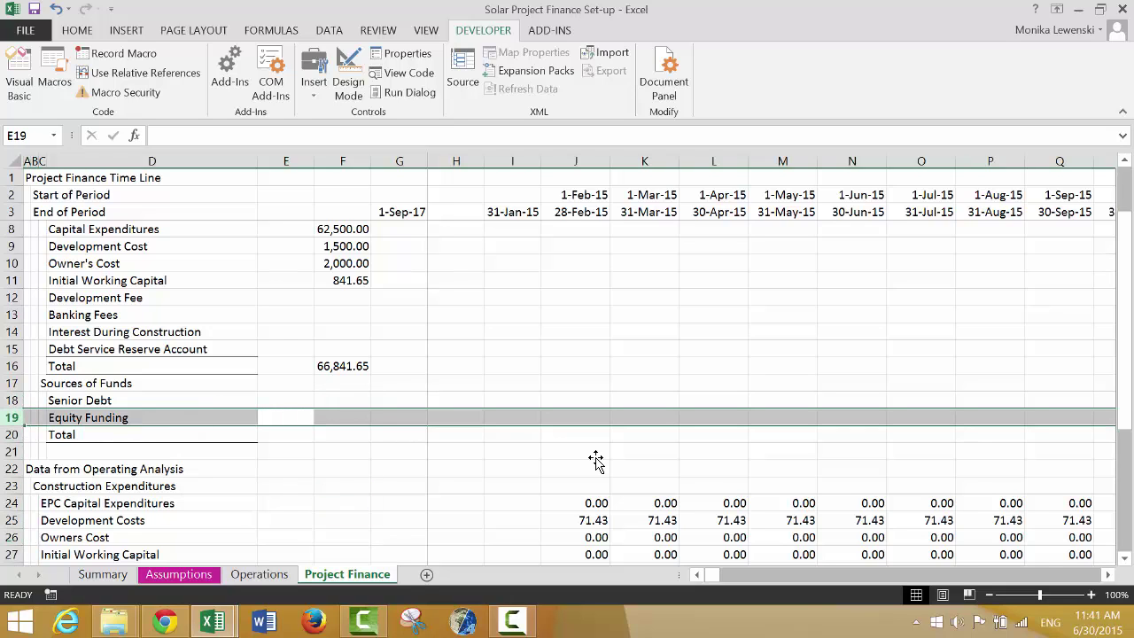
{"action": "key", "text": "ctrl+shift+plus"}
Change the Senior Debt label in Sources of Funds to "Senior Debt Funded with Cash"
{"action": "key", "text": "Up"}
{"action": "key", "text": "shift+space"}
{"action": "key", "text": "Left"}
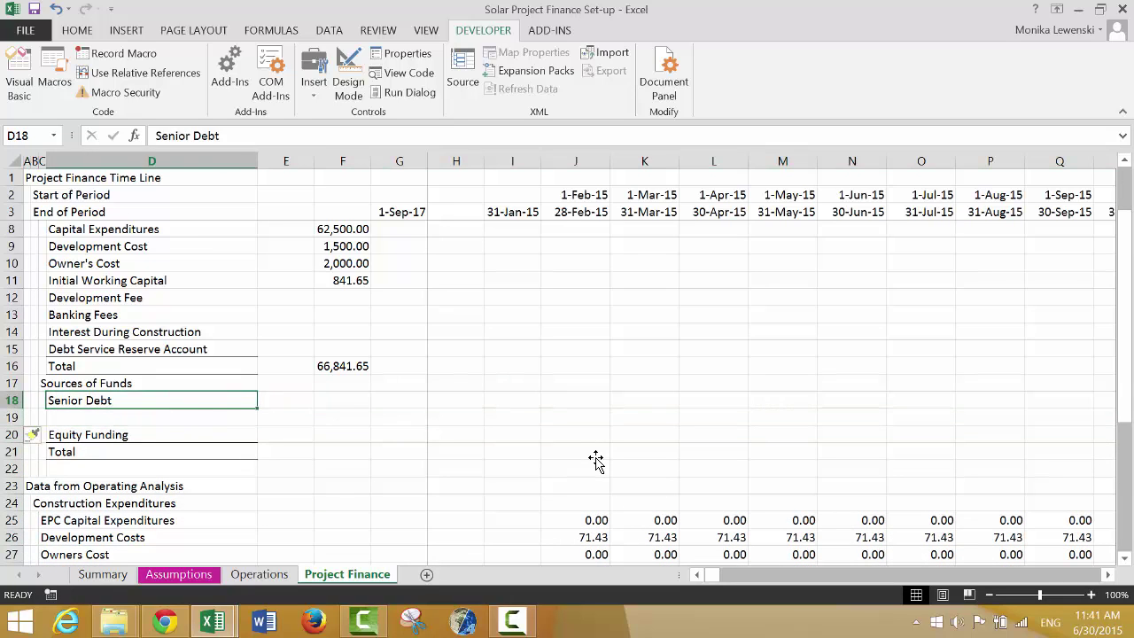
{"action": "key", "text": "F2"}
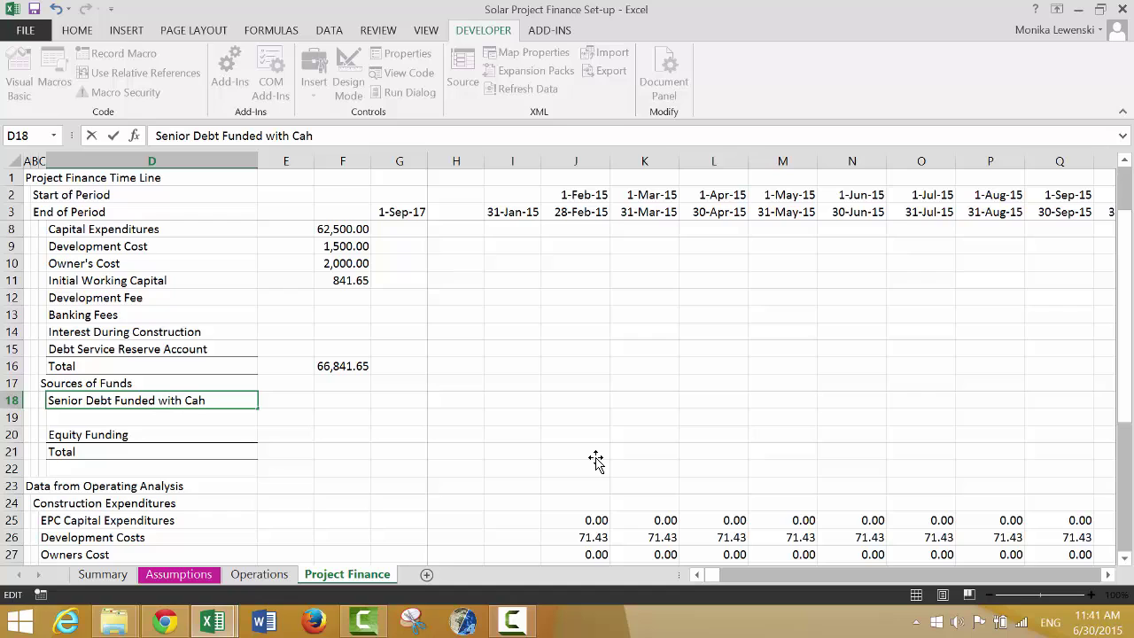
{"action": "key", "text": "Return"}
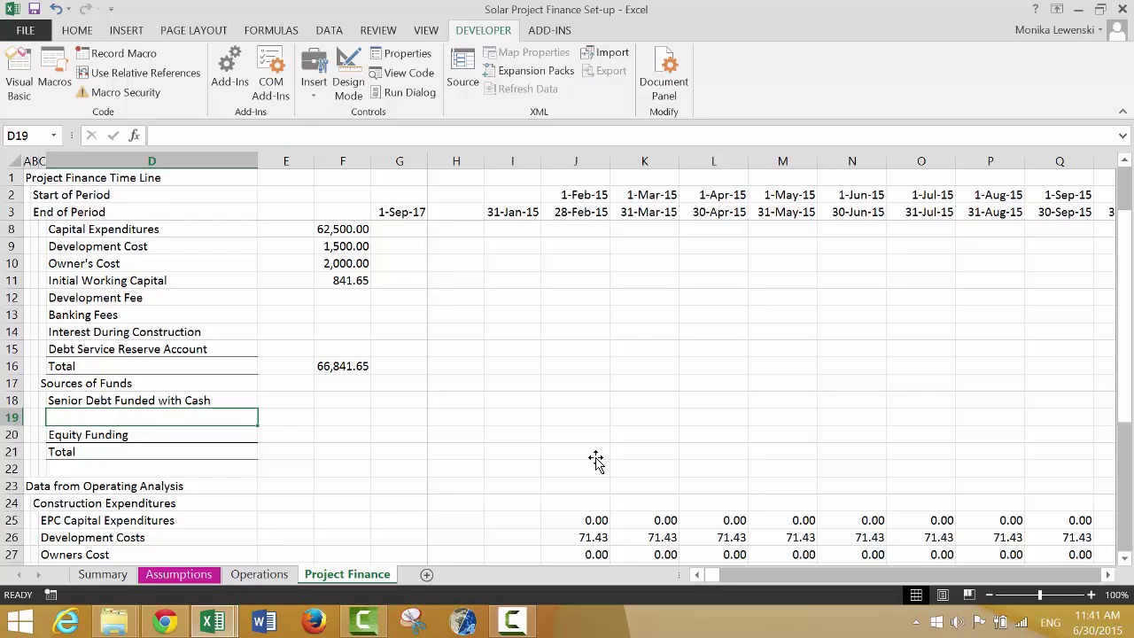
Insert a second blank row directly above Equity Funding
{"action": "key", "text": "Down"}
{"action": "key", "text": "shift+space"}
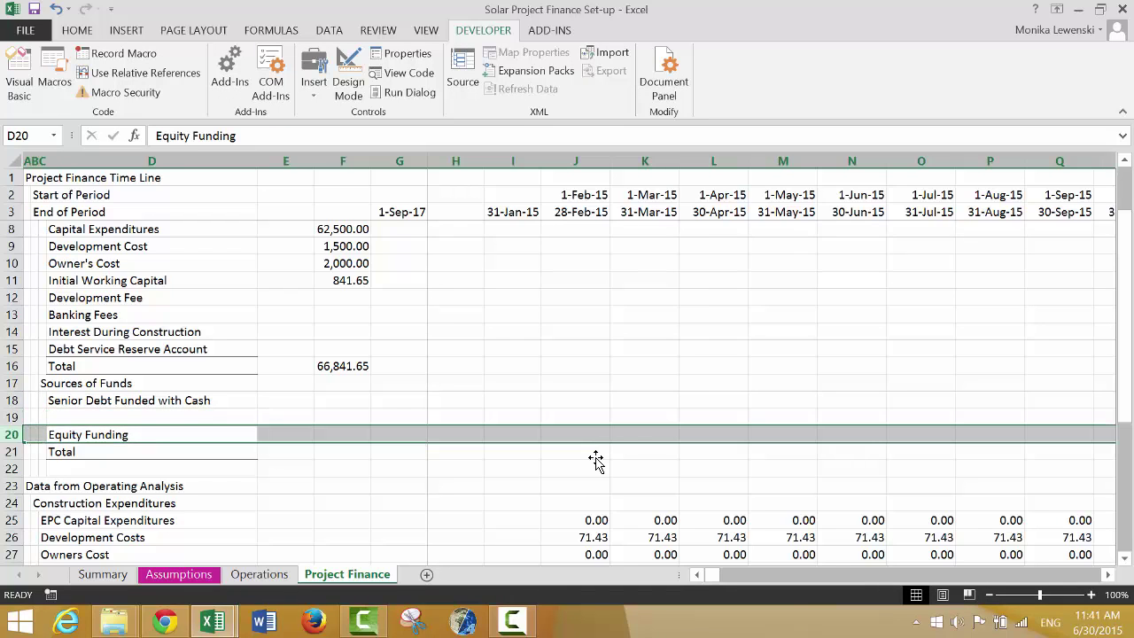
{"action": "key", "text": "ctrl+shift+equal"}
{"action": "key", "text": "Up"}
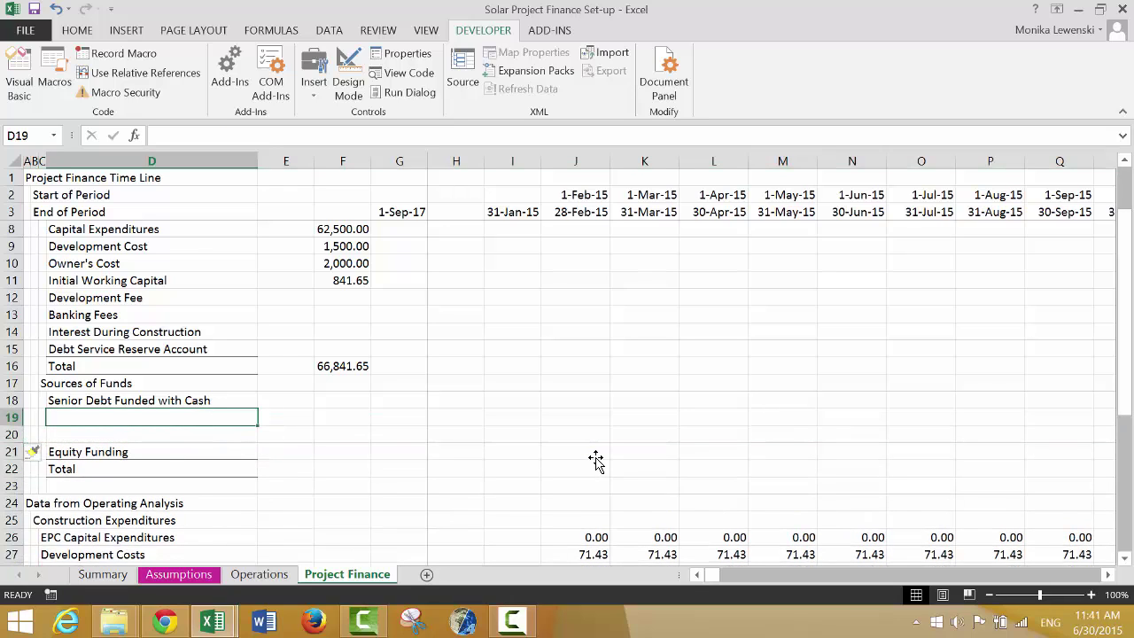
Label the two blank rows above Equity Funding "Senior Debt Capitalised Interest" and "Total Senior Debt"
{"action": "type", "text": "Senior"}
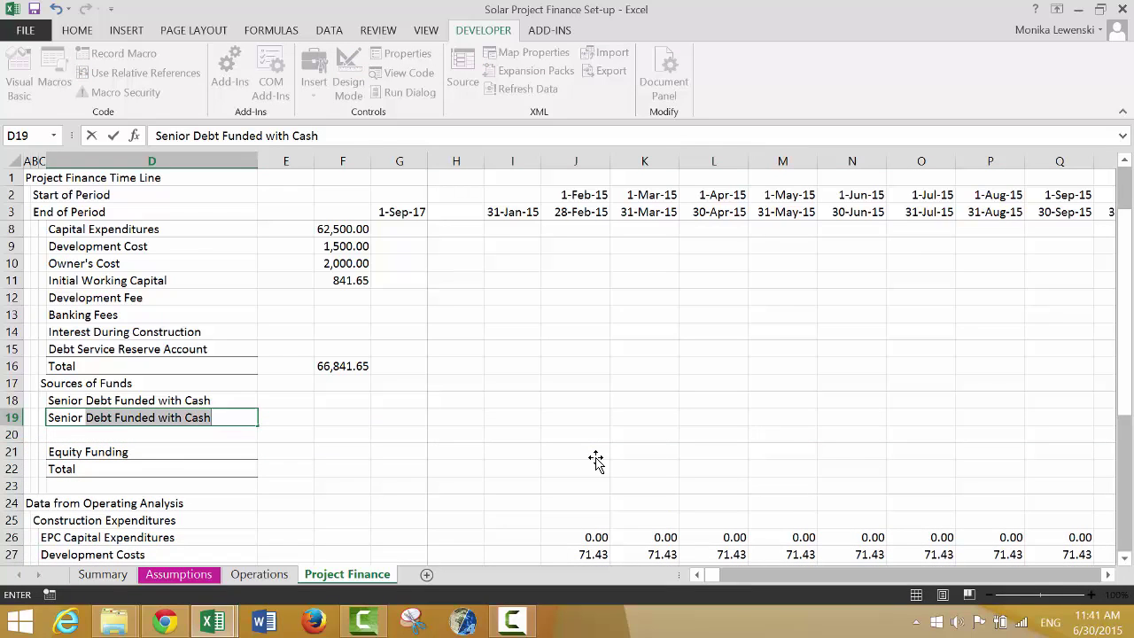
{"action": "type", "text": " Debt Capitalised"}
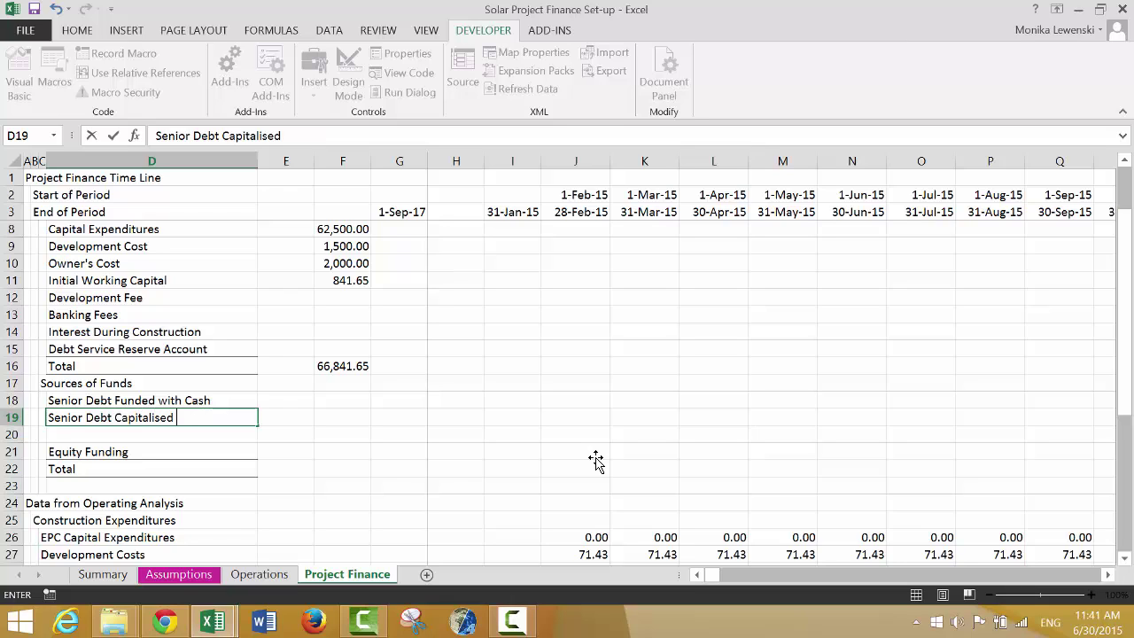
{"action": "type", "text": " Interest"}
{"action": "key", "text": "Return"}
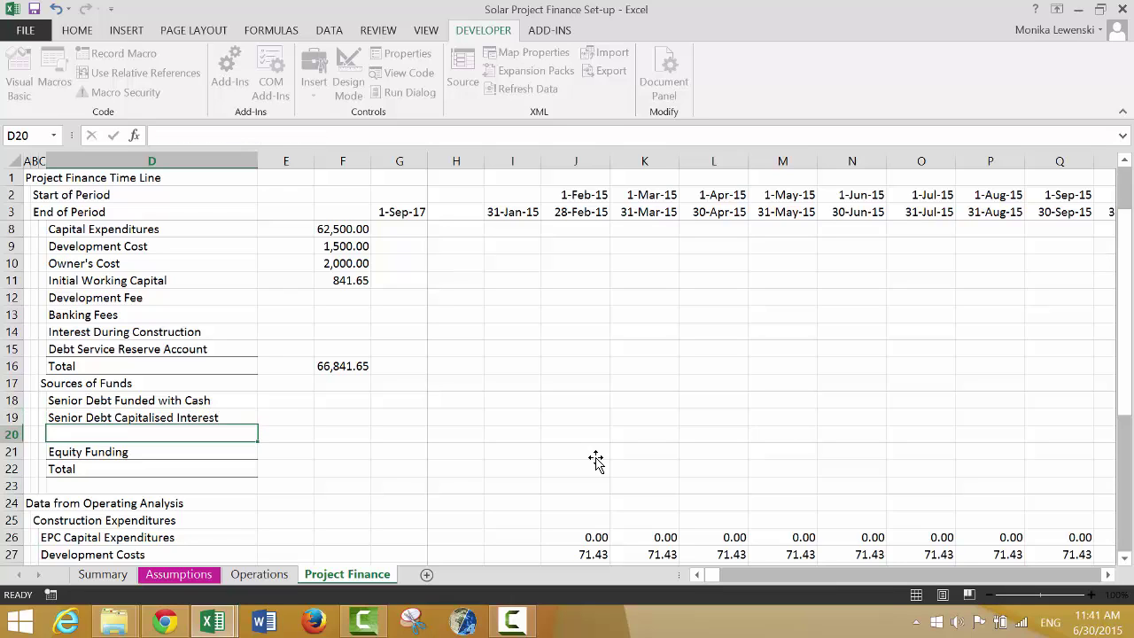
{"action": "type", "text": "Total Sen"}
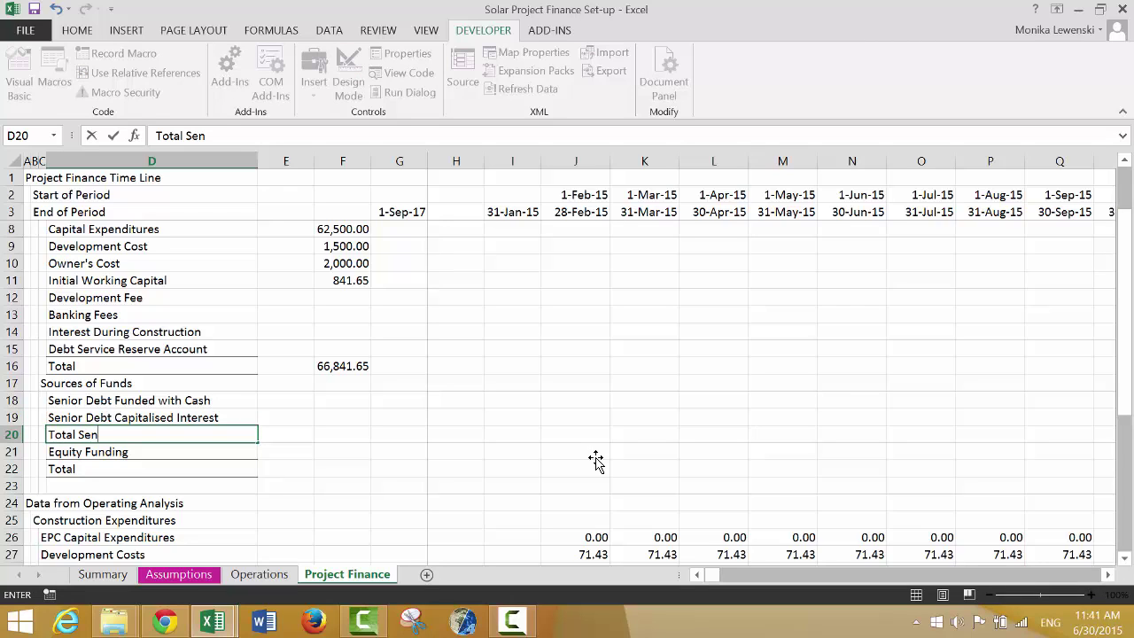
{"action": "type", "text": "ior Debt"}
{"action": "key", "text": "Return"}
Link the Total of Senior Debt Funded with Cash to the Fixed Debt amount with =Assumptions!F150
{"action": "key", "text": "Up"}
{"action": "key", "text": "Up"}
{"action": "key", "text": "Up"}
{"action": "key", "text": "Right"}
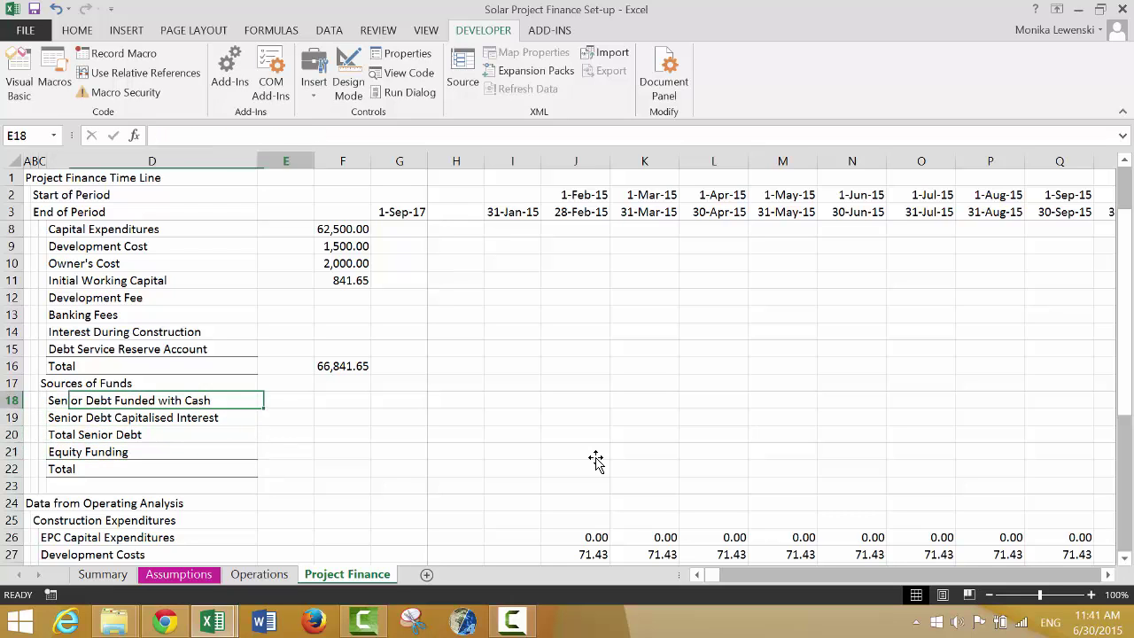
{"action": "key", "text": "Right"}
{"action": "type", "text": "="}
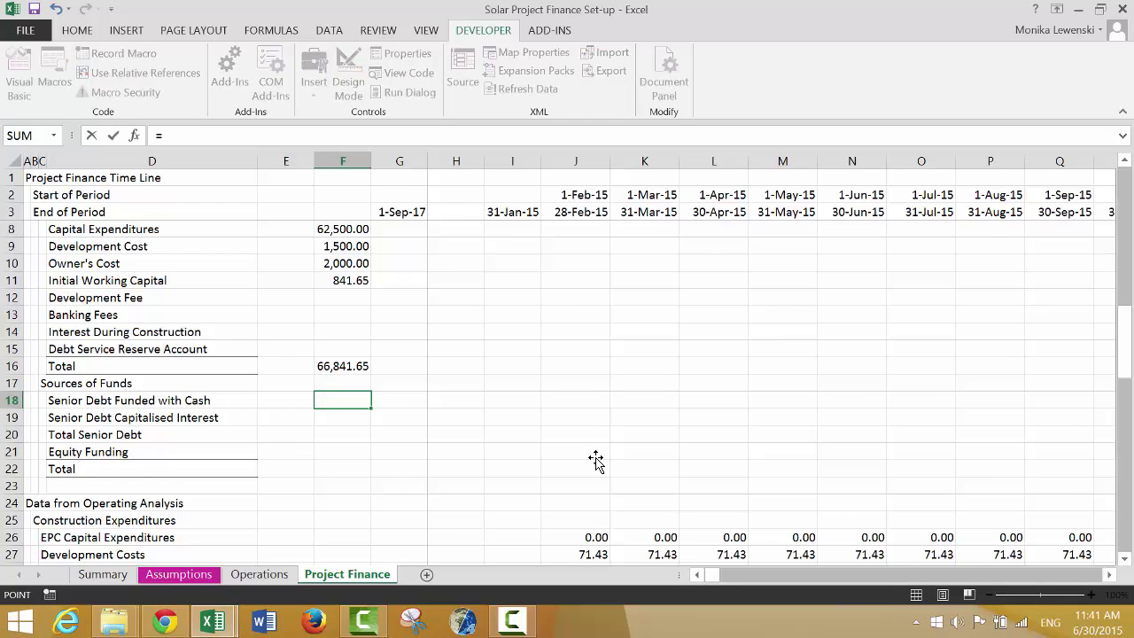
{"action": "key", "text": "ctrl+Page_Up"}
{"action": "key", "text": "ctrl+Page_Up"}
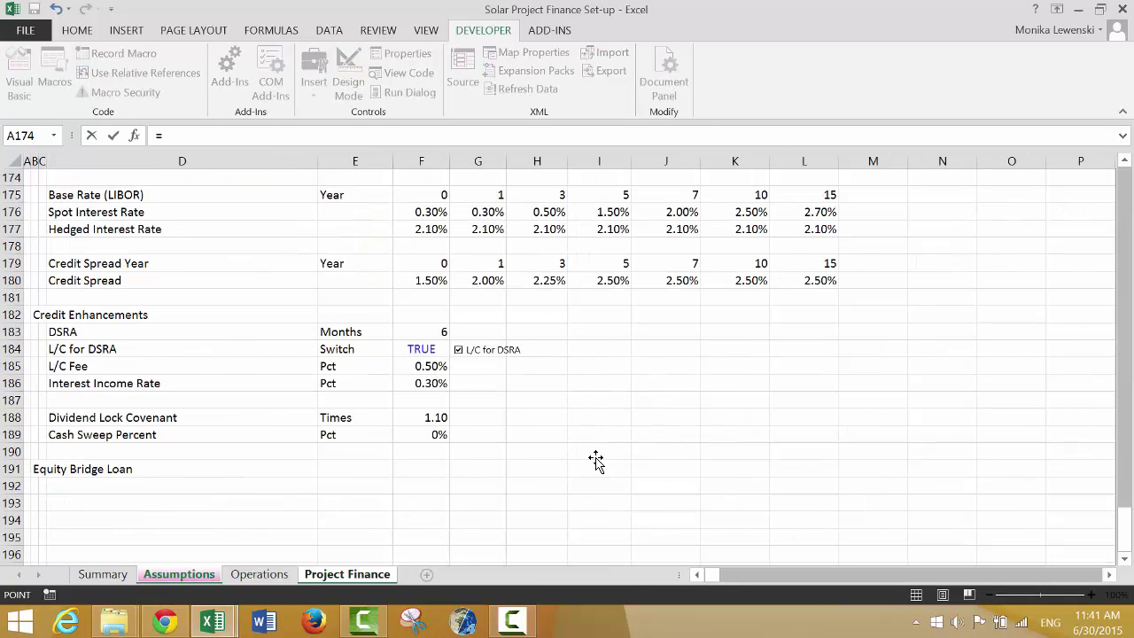
{"action": "key", "text": "Up"}
{"action": "key", "text": "Up"}
{"action": "key", "text": "Up"}
{"action": "key", "text": "Up"}
{"action": "key", "text": "Up"}
{"action": "key", "text": "Up"}
{"action": "key", "text": "Up"}
{"action": "key", "text": "Up"}
{"action": "key", "text": "Up"}
{"action": "key", "text": "Up"}
{"action": "key", "text": "Up"}
{"action": "key", "text": "Up"}
{"action": "key", "text": "Up"}
{"action": "key", "text": "Up"}
{"action": "key", "text": "Up"}
{"action": "key", "text": "Up"}
{"action": "key", "text": "Up"}
{"action": "key", "text": "Up"}
{"action": "key", "text": "Up"}
{"action": "key", "text": "Up"}
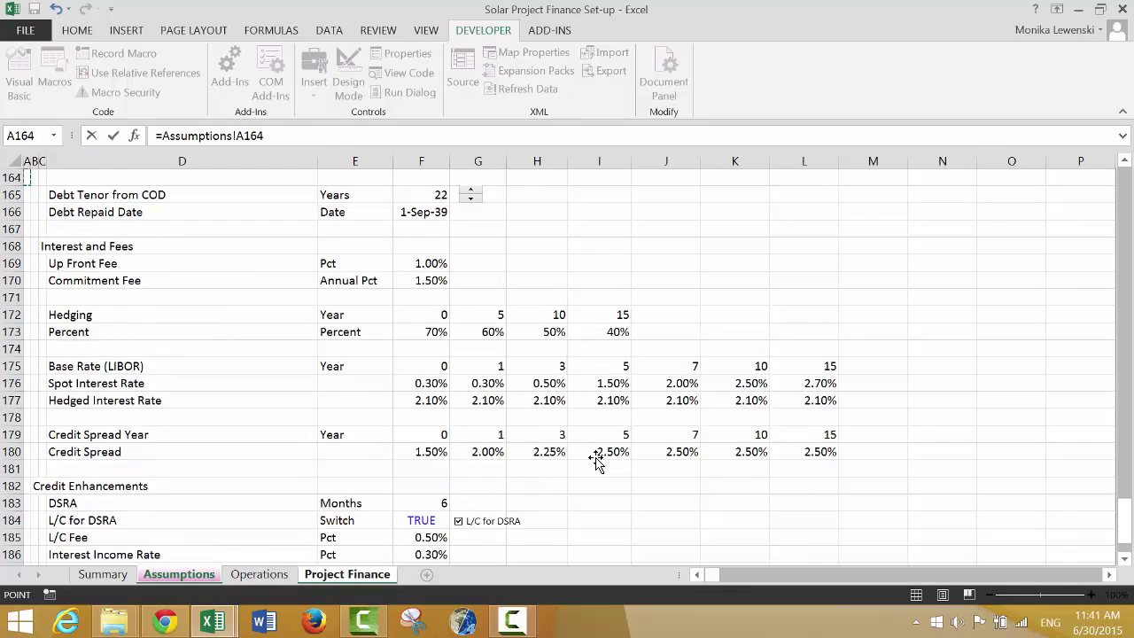
{"action": "key", "text": "Up"}
{"action": "key", "text": "Up"}
{"action": "key", "text": "Up"}
{"action": "key", "text": "Down"}
{"action": "key", "text": "Down"}
{"action": "key", "text": "Down"}
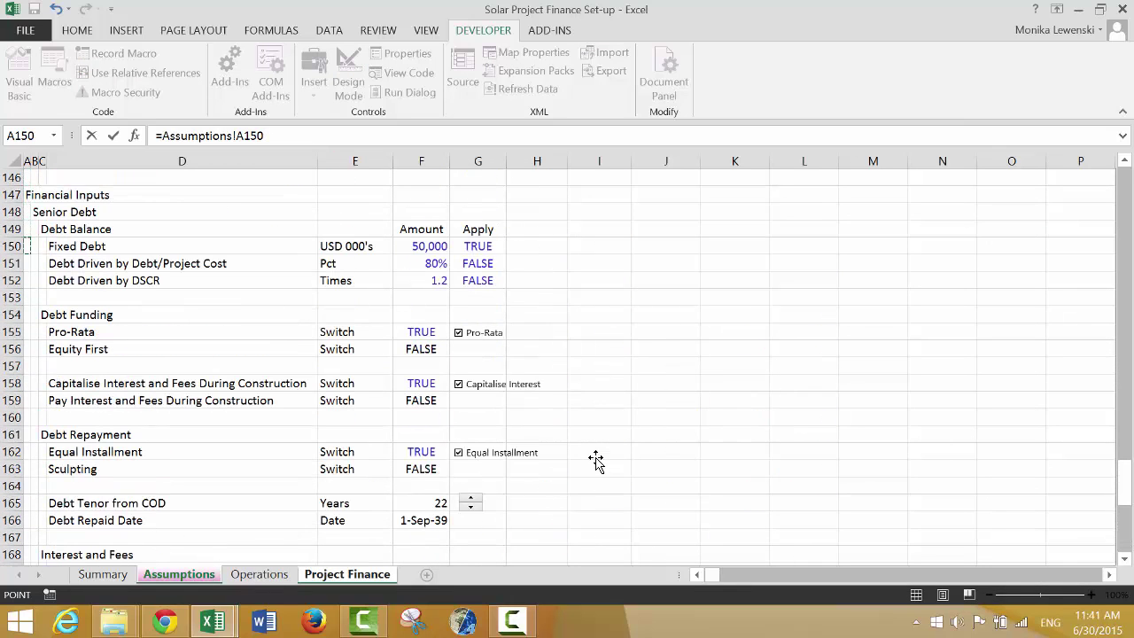
{"action": "key", "text": "Right"}
{"action": "key", "text": "Right"}
{"action": "key", "text": "Right"}
{"action": "key", "text": "Right"}
{"action": "key", "text": "Right"}
{"action": "key", "text": "Up"}
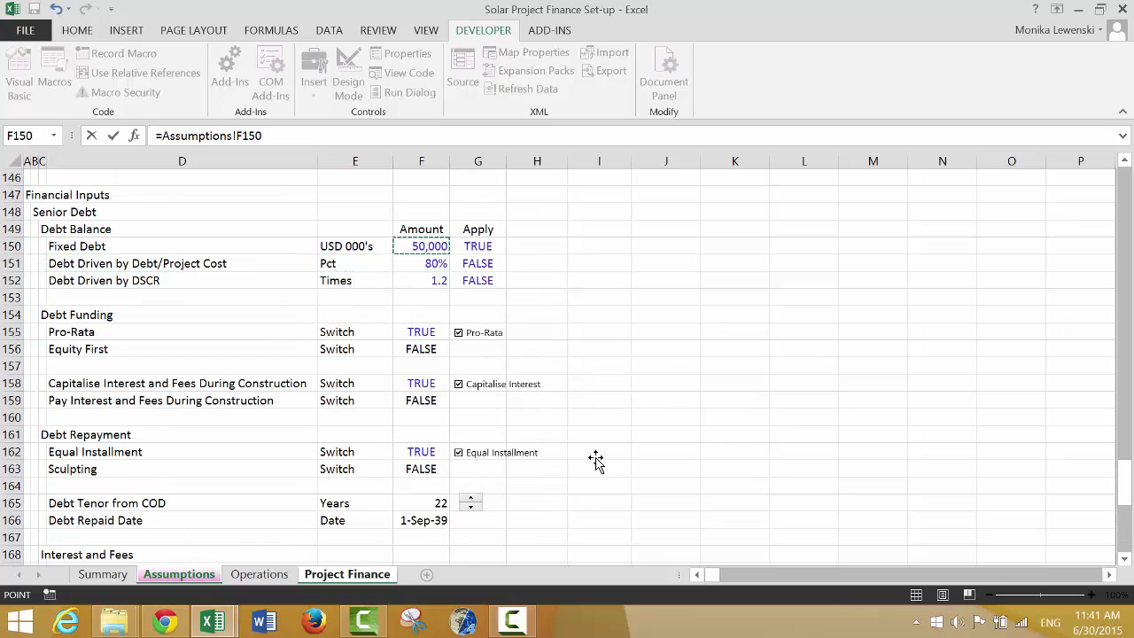
{"action": "key", "text": "Return"}
Check the Senior Debt Funded with Cash formula and the Total cell of Senior Debt Capitalised Interest
{"action": "key", "text": "Up"}
{"action": "key", "text": "Up"}
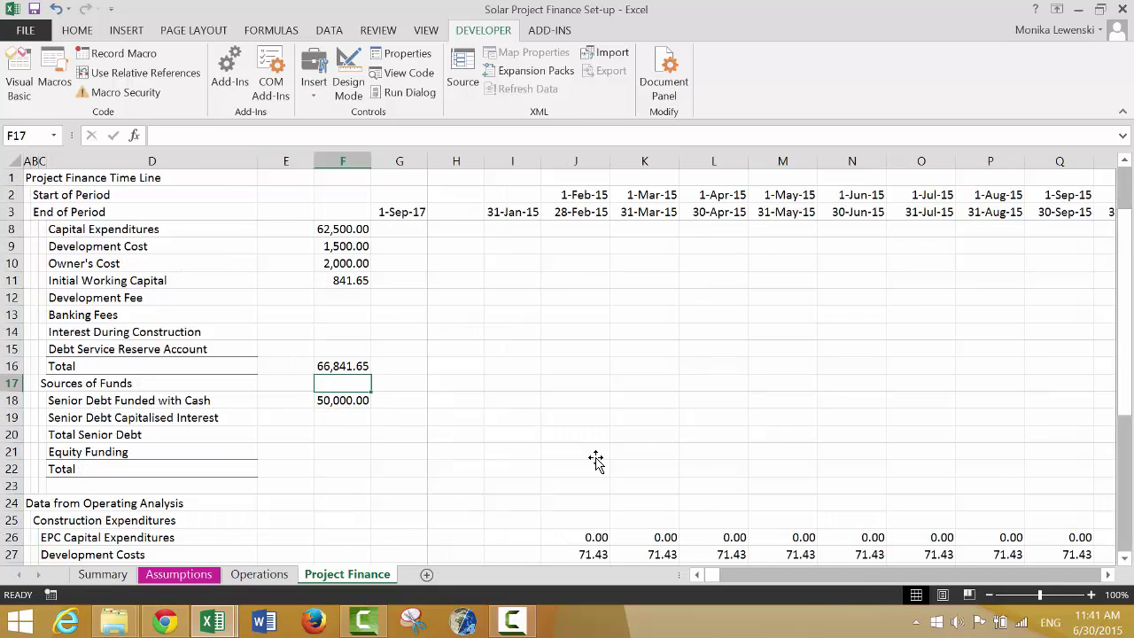
{"action": "key", "text": "Down"}
{"action": "key", "text": "Down"}
{"action": "key", "text": "Up"}
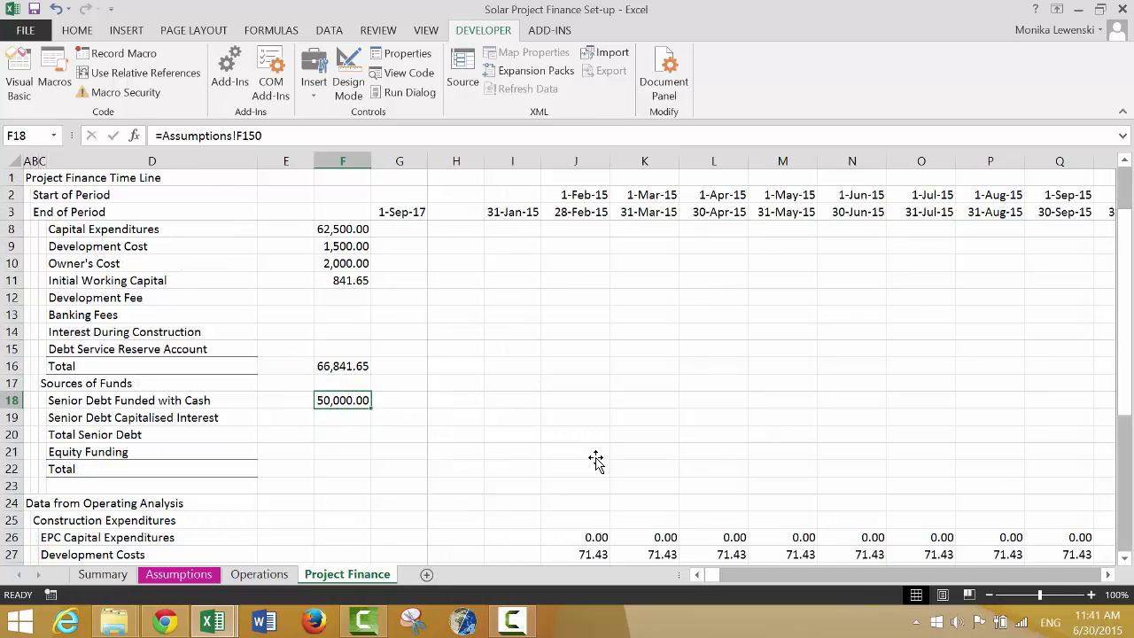
{"action": "key", "text": "Down"}
{"action": "key", "text": "Down"}
{"action": "key", "text": "Up"}
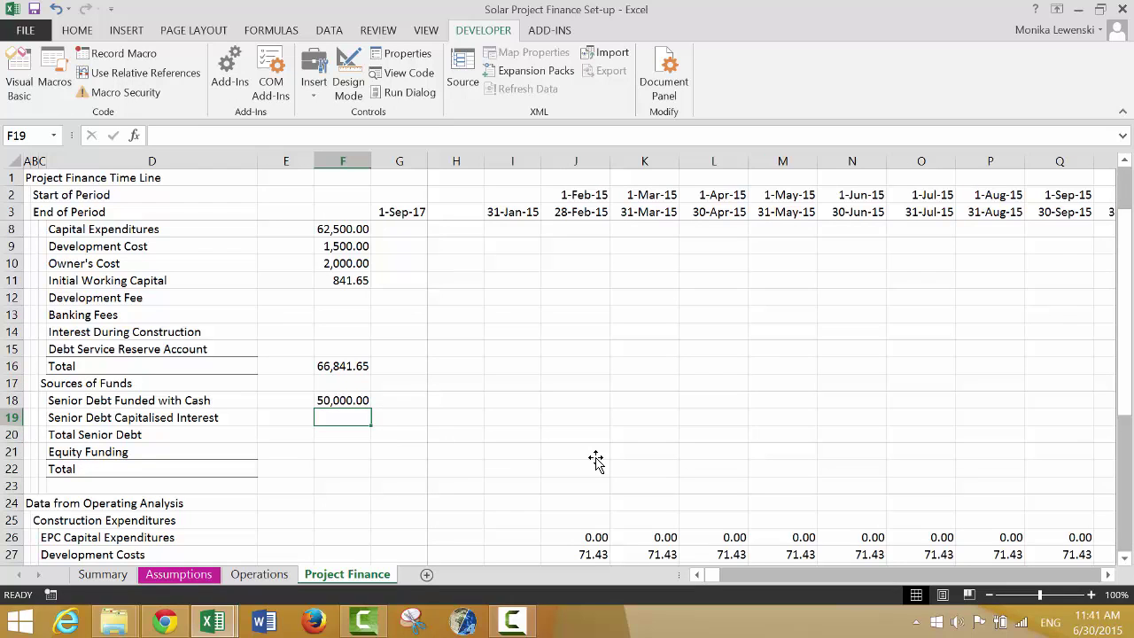
Look through the Data from Operating Analysis section down to the row below Accumulated Depreciation
{"action": "key", "text": "Down"}
{"action": "key", "text": "Down"}
{"action": "key", "text": "Down"}
{"action": "key", "text": "Down"}
{"action": "key", "text": "Down"}
{"action": "key", "text": "Down"}
{"action": "key", "text": "Down"}
{"action": "key", "text": "Down"}
{"action": "key", "text": "Down"}
{"action": "key", "text": "Down"}
{"action": "key", "text": "Down"}
{"action": "key", "text": "Down"}
{"action": "key", "text": "Down"}
{"action": "key", "text": "Down"}
{"action": "key", "text": "Down"}
{"action": "key", "text": "Down"}
{"action": "key", "text": "Down"}
{"action": "key", "text": "Down"}
{"action": "key", "text": "Down"}
{"action": "key", "text": "Down"}
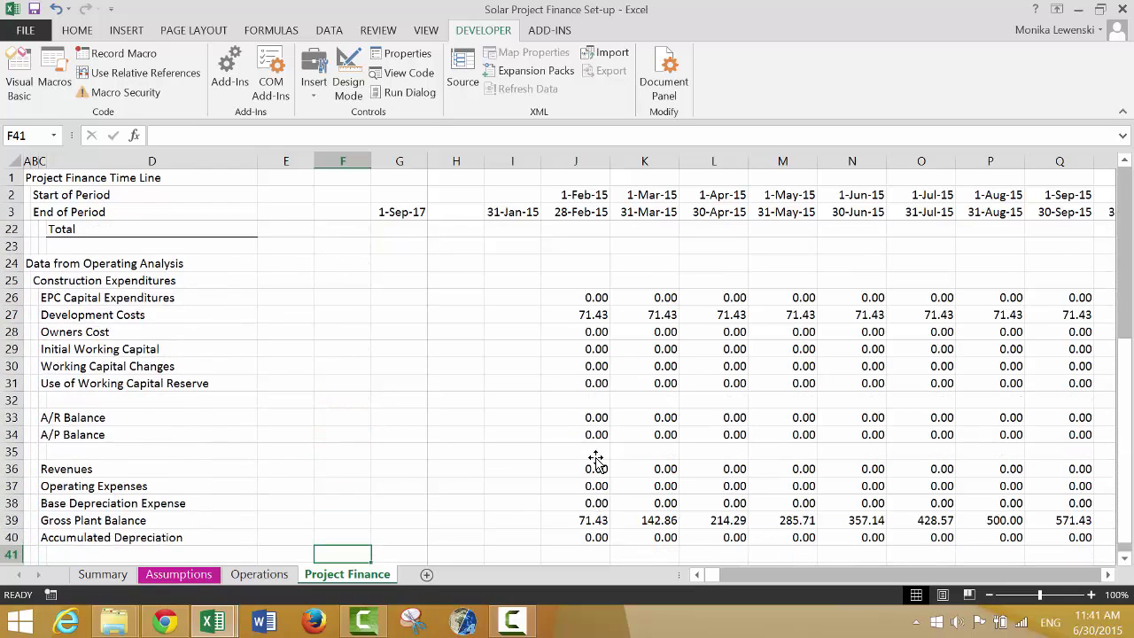
Review the sheet back up to Banking Fees and return to the Total cell of Senior Debt Capitalised Interest
{"action": "key", "text": "Up"}
{"action": "key", "text": "Up"}
{"action": "key", "text": "Up"}
{"action": "key", "text": "Up"}
{"action": "key", "text": "Up"}
{"action": "key", "text": "Up"}
{"action": "key", "text": "Up"}
{"action": "key", "text": "Up"}
{"action": "key", "text": "Up"}
{"action": "key", "text": "Up"}
{"action": "key", "text": "Up"}
{"action": "key", "text": "Up"}
{"action": "key", "text": "Up"}
{"action": "key", "text": "Up"}
{"action": "key", "text": "Up"}
{"action": "key", "text": "Up"}
{"action": "key", "text": "Up"}
{"action": "key", "text": "Up"}
{"action": "key", "text": "Up"}
{"action": "key", "text": "Up"}
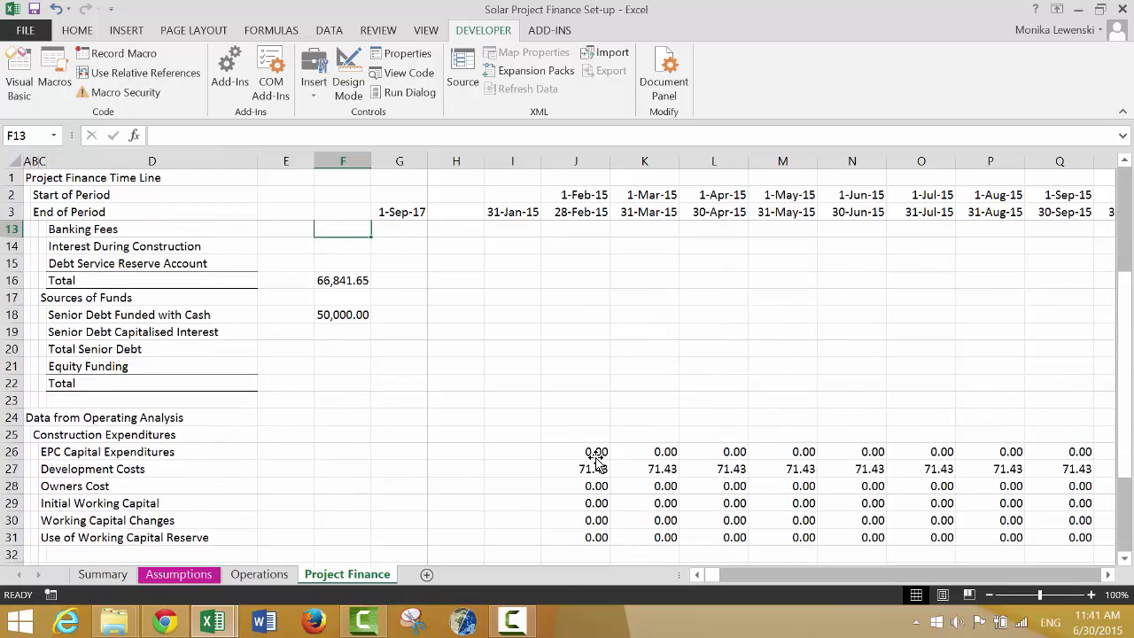
{"action": "key", "text": "Down"}
{"action": "key", "text": "Down"}
{"action": "key", "text": "Down"}
{"action": "key", "text": "Down"}
{"action": "key", "text": "Down"}
{"action": "key", "text": "Down"}
{"action": "key", "text": "Down"}
{"action": "key", "text": "Down"}
{"action": "key", "text": "Down"}
{"action": "key", "text": "Down"}
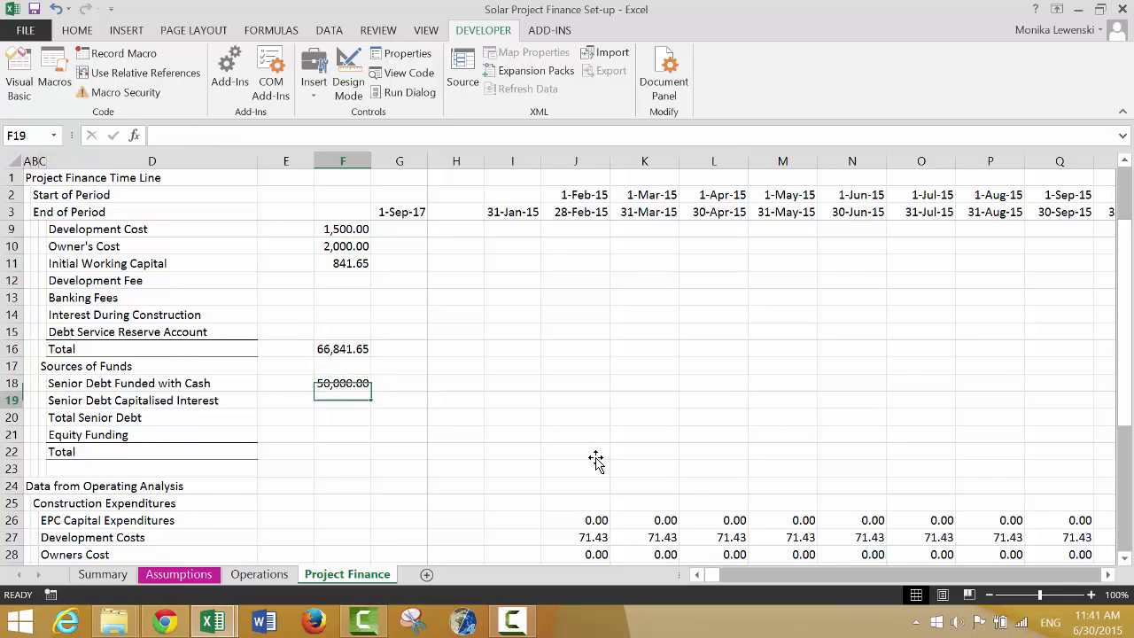
Examine the operating data rows down to the empty area below Accumulated Depreciation, ending in column A of row 44
{"action": "key", "text": "Down"}
{"action": "key", "text": "Down"}
{"action": "key", "text": "Down"}
{"action": "key", "text": "Down"}
{"action": "key", "text": "Down"}
{"action": "key", "text": "Down"}
{"action": "key", "text": "Down"}
{"action": "key", "text": "Down"}
{"action": "key", "text": "Down"}
{"action": "key", "text": "Down"}
{"action": "key", "text": "Down"}
{"action": "key", "text": "Down"}
{"action": "key", "text": "Down"}
{"action": "key", "text": "Down"}
{"action": "key", "text": "Down"}
{"action": "key", "text": "Down"}
{"action": "key", "text": "Down"}
{"action": "key", "text": "Down"}
{"action": "key", "text": "Down"}
{"action": "key", "text": "Down"}
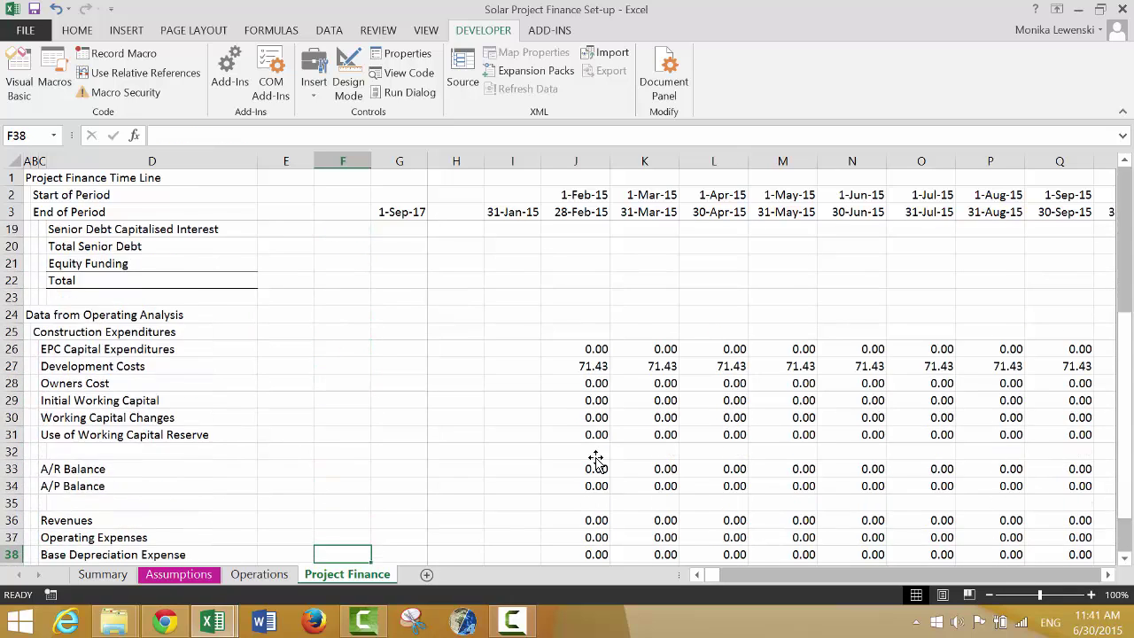
{"action": "key", "text": "Left"}
{"action": "key", "text": "Left"}
{"action": "key", "text": "Left"}
{"action": "key", "text": "Left"}
{"action": "key", "text": "Left"}
{"action": "key", "text": "Up"}
{"action": "key", "text": "Up"}
{"action": "key", "text": "Up"}
{"action": "key", "text": "Up"}
{"action": "key", "text": "Up"}
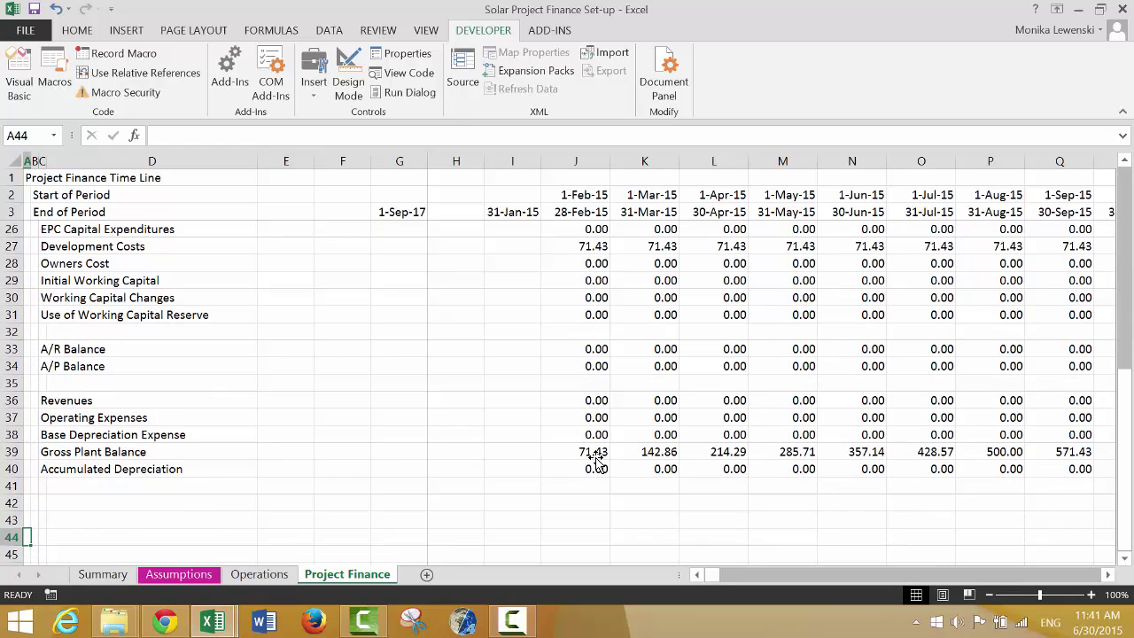
Review the Sources and Uses section from the top of the sheet down to the Development Costs row and back up
{"action": "key", "text": "Up"}
{"action": "key", "text": "Up"}
{"action": "key", "text": "Up"}
{"action": "key", "text": "Up"}
{"action": "key", "text": "Up"}
{"action": "key", "text": "Up"}
{"action": "key", "text": "Up"}
{"action": "key", "text": "Up"}
{"action": "key", "text": "Up"}
{"action": "key", "text": "Up"}
{"action": "key", "text": "Up"}
{"action": "key", "text": "Up"}
{"action": "key", "text": "Up"}
{"action": "key", "text": "Up"}
{"action": "key", "text": "Up"}
{"action": "key", "text": "Up"}
{"action": "key", "text": "Up"}
{"action": "key", "text": "Up"}
{"action": "key", "text": "Up"}
{"action": "key", "text": "Up"}
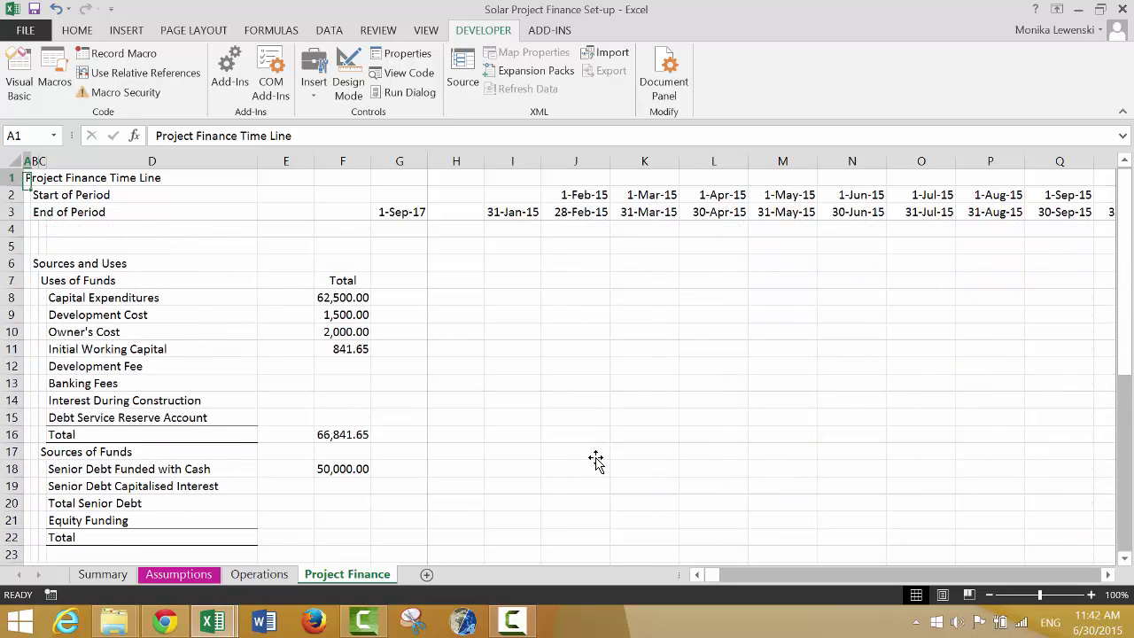
{"action": "key", "text": "Down"}
{"action": "key", "text": "Down"}
{"action": "key", "text": "Down"}
{"action": "key", "text": "Down"}
{"action": "key", "text": "Down"}
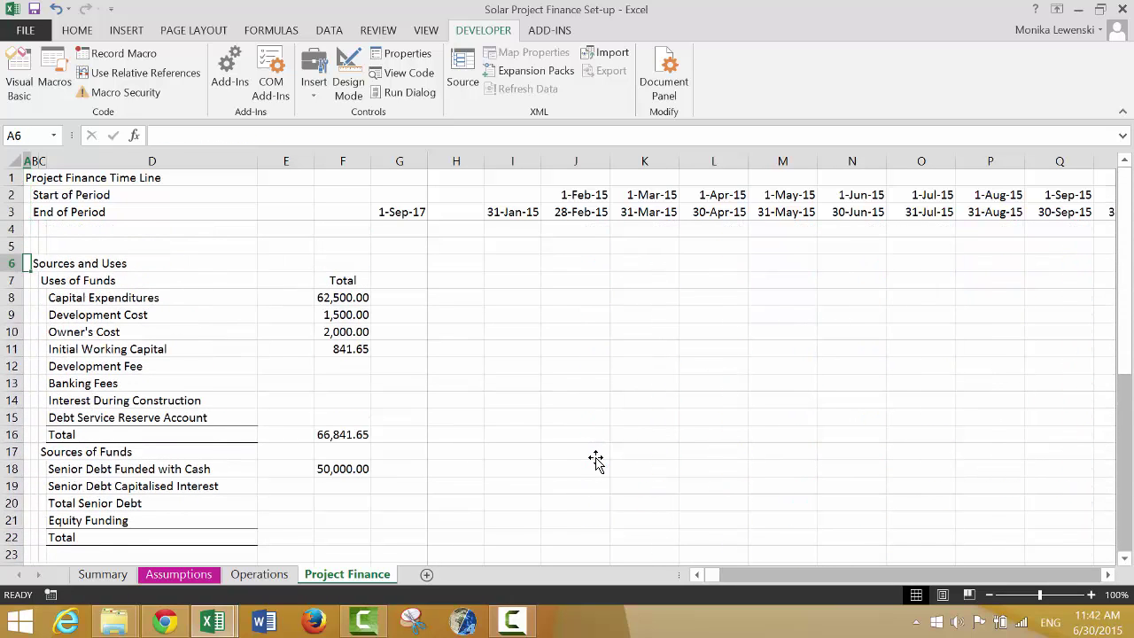
{"action": "key", "text": "Down"}
{"action": "key", "text": "Down"}
{"action": "key", "text": "Down"}
{"action": "key", "text": "Down"}
{"action": "key", "text": "Down"}
{"action": "key", "text": "Down"}
{"action": "key", "text": "Down"}
{"action": "key", "text": "Down"}
{"action": "key", "text": "Down"}
{"action": "key", "text": "Down"}
{"action": "key", "text": "Down"}
{"action": "key", "text": "Down"}
{"action": "key", "text": "Down"}
{"action": "key", "text": "Down"}
{"action": "key", "text": "Down"}
{"action": "key", "text": "Down"}
{"action": "key", "text": "Down"}
{"action": "key", "text": "Down"}
{"action": "key", "text": "Down"}
{"action": "key", "text": "Down"}
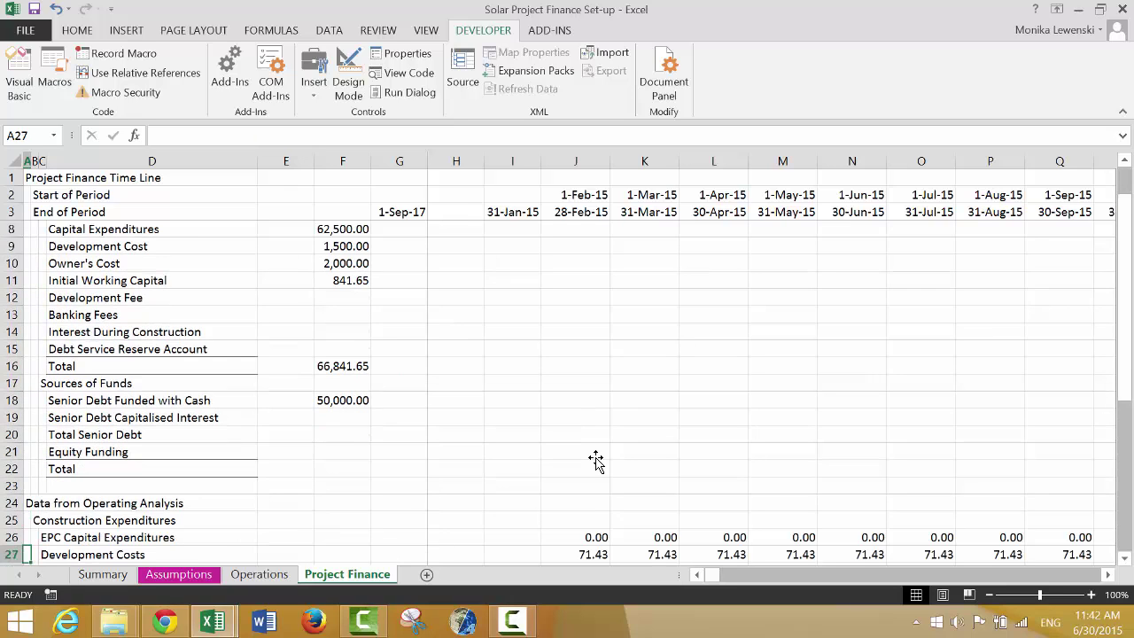
{"action": "key", "text": "Up"}
{"action": "key", "text": "Up"}
{"action": "key", "text": "Up"}
{"action": "key", "text": "Up"}
{"action": "key", "text": "Up"}
{"action": "key", "text": "Up"}
{"action": "key", "text": "Up"}
{"action": "key", "text": "Up"}
{"action": "key", "text": "Up"}
{"action": "key", "text": "Up"}
{"action": "key", "text": "Up"}
{"action": "key", "text": "Up"}
{"action": "key", "text": "Up"}
{"action": "key", "text": "Up"}
{"action": "key", "text": "Up"}
{"action": "key", "text": "Up"}
{"action": "key", "text": "Up"}
{"action": "key", "text": "Up"}
{"action": "key", "text": "Up"}
{"action": "key", "text": "Up"}
Copy the Uses of Funds labels from Capital Expenditures through Debt Service Reserve Account (D8:D15)
{"action": "key", "text": "Down"}
{"action": "key", "text": "Down"}
{"action": "key", "text": "Down"}
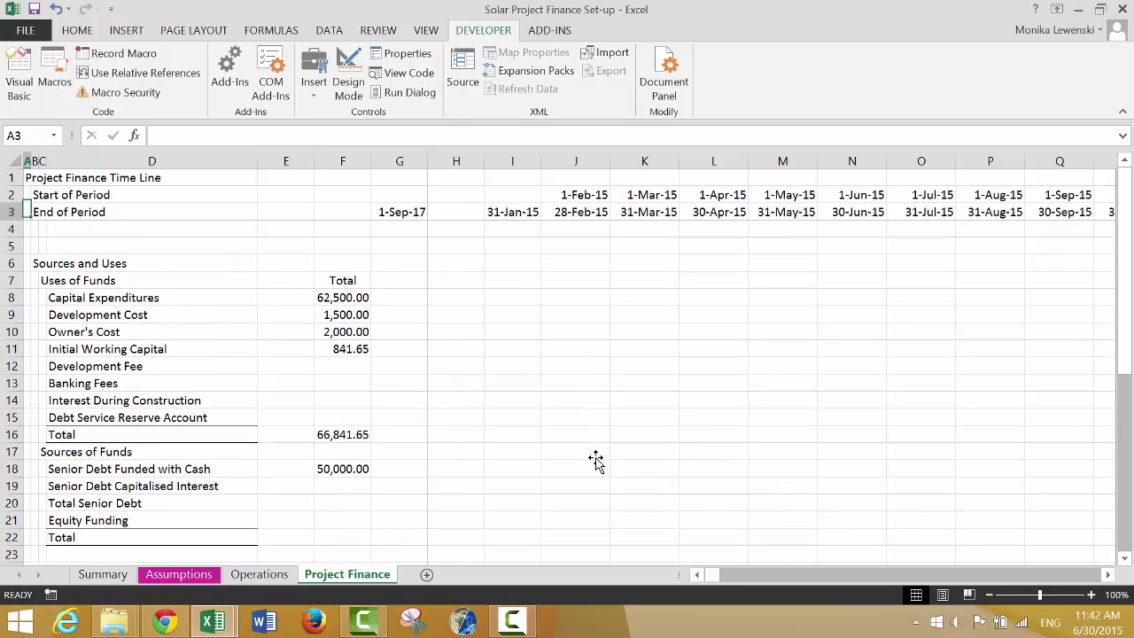
{"action": "key", "text": "Down"}
{"action": "key", "text": "Down"}
{"action": "key", "text": "Right"}
{"action": "key", "text": "Right"}
{"action": "key", "text": "Down"}
{"action": "key", "text": "Right"}
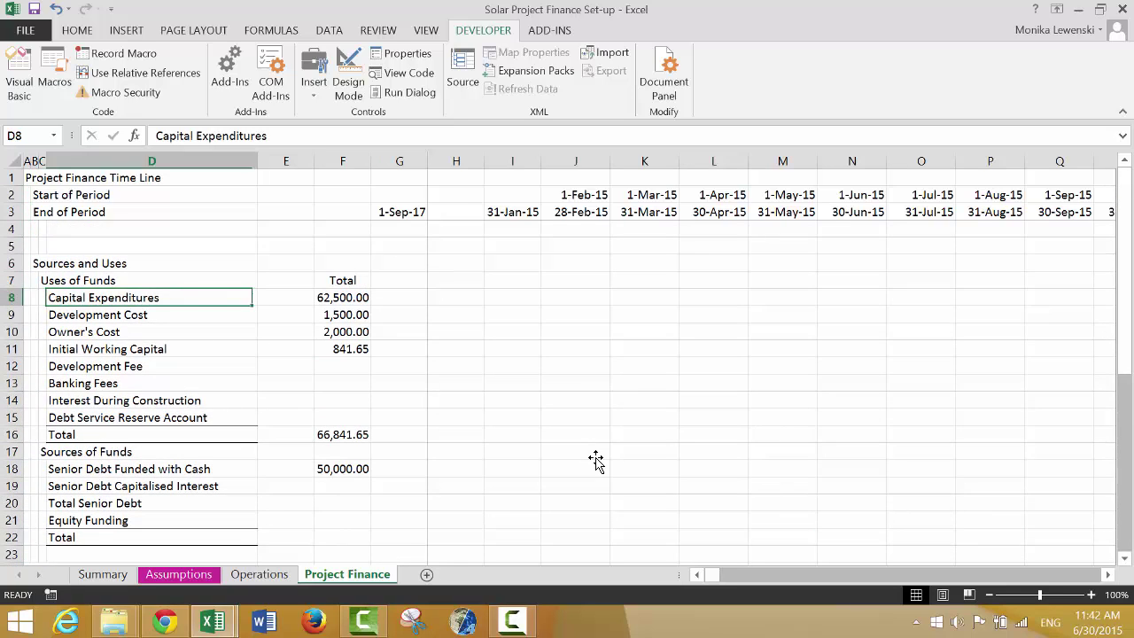
{"action": "key", "text": "shift+Down"}
{"action": "key", "text": "shift+Down"}
{"action": "key", "text": "shift+Down"}
{"action": "key", "text": "shift+Down"}
{"action": "key", "text": "shift+Down"}
{"action": "key", "text": "shift+Down"}
{"action": "key", "text": "shift+Down"}
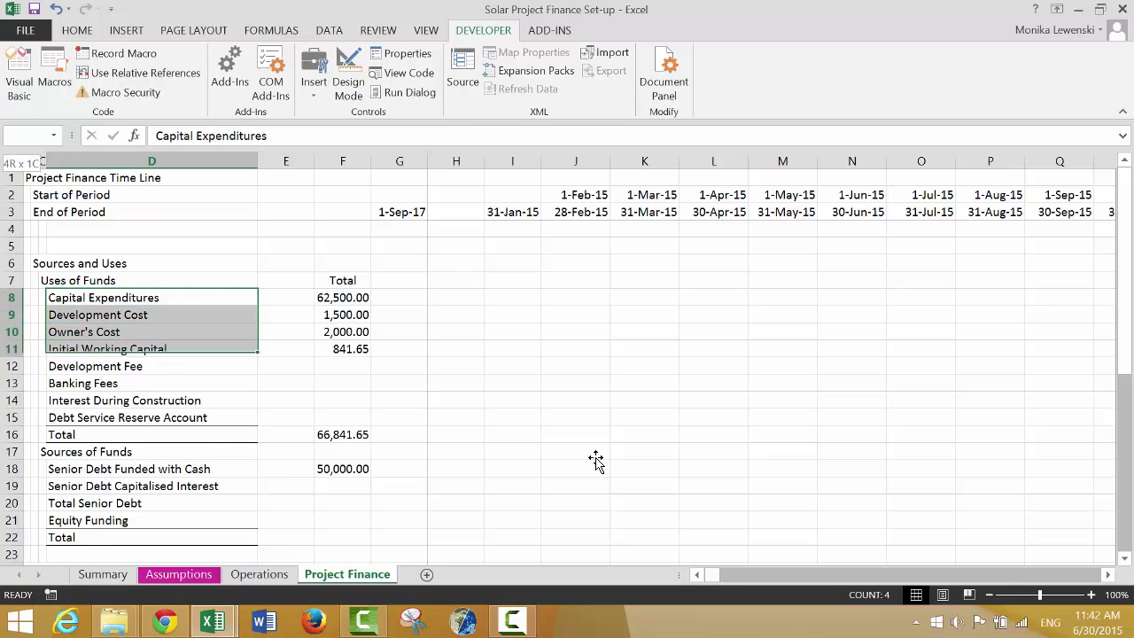
{"action": "key", "text": "ctrl+c"}
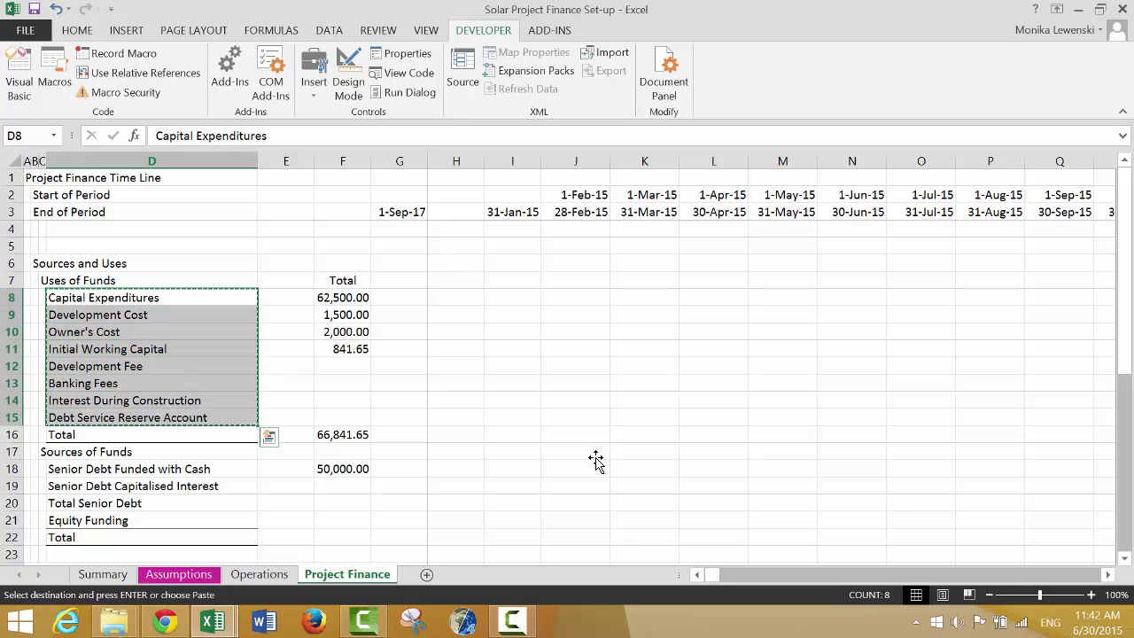
Paste the copied Uses of Funds labels into D45:D52 below the operating data, and go to cell A44
{"action": "key", "text": "Down"}
{"action": "key", "text": "Down"}
{"action": "key", "text": "Down"}
{"action": "key", "text": "Down"}
{"action": "key", "text": "Down"}
{"action": "key", "text": "Down"}
{"action": "key", "text": "Down"}
{"action": "key", "text": "Down"}
{"action": "key", "text": "Down"}
{"action": "key", "text": "Down"}
{"action": "key", "text": "Down"}
{"action": "key", "text": "Down"}
{"action": "key", "text": "Down"}
{"action": "key", "text": "Down"}
{"action": "key", "text": "Down"}
{"action": "key", "text": "Down"}
{"action": "key", "text": "Down"}
{"action": "key", "text": "Down"}
{"action": "key", "text": "Down"}
{"action": "key", "text": "Down"}
{"action": "key", "text": "Down"}
{"action": "key", "text": "Down"}
{"action": "key", "text": "Down"}
{"action": "key", "text": "Down"}
{"action": "key", "text": "Down"}
{"action": "key", "text": "Down"}
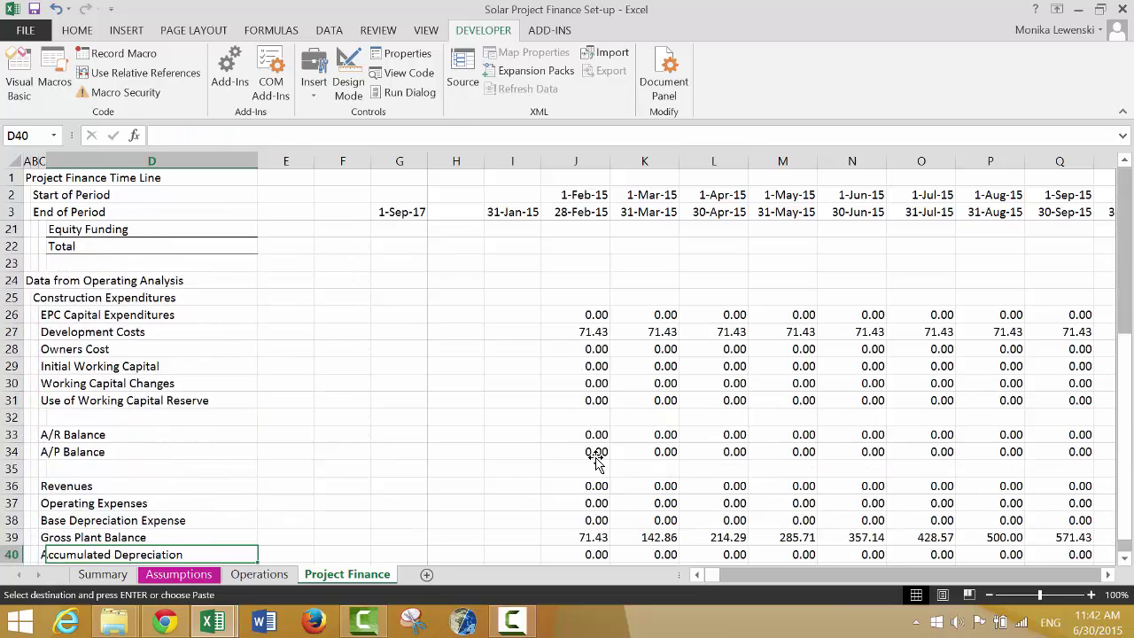
{"action": "key", "text": "Up"}
{"action": "key", "text": "Up"}
{"action": "key", "text": "Up"}
{"action": "key", "text": "Up"}
{"action": "key", "text": "Up"}
{"action": "key", "text": "Up"}
{"action": "key", "text": "Up"}
{"action": "key", "text": "Up"}
{"action": "key", "text": "Up"}
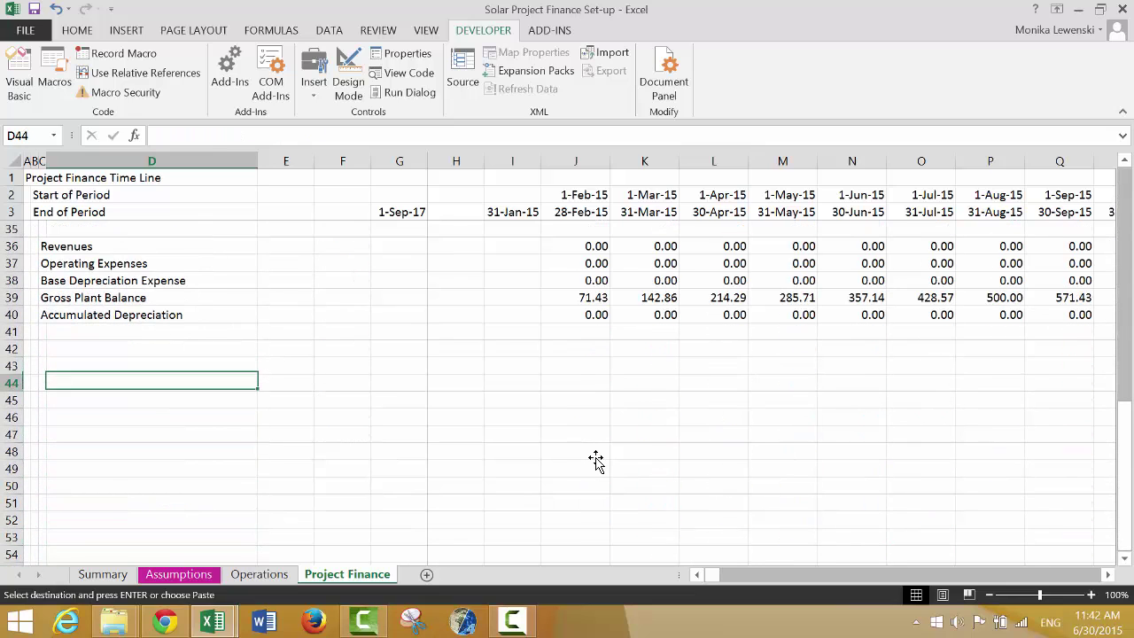
{"action": "key", "text": "Down"}
{"action": "key", "text": "Left"}
{"action": "key", "text": "Right"}
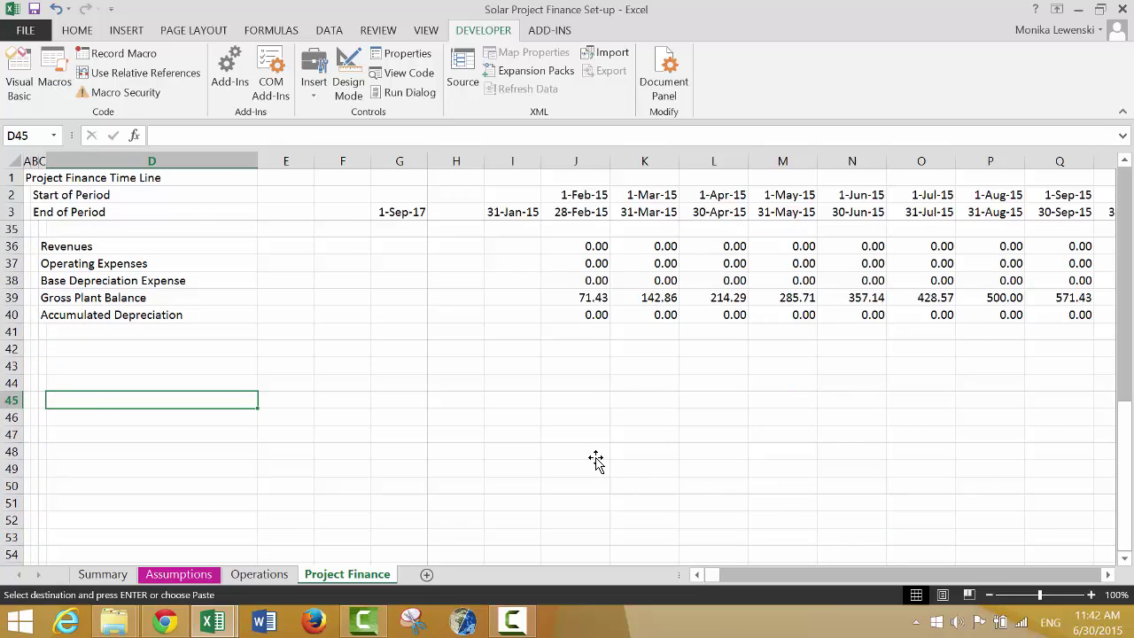
{"action": "key", "text": "shift+Down"}
{"action": "key", "text": "shift+Down"}
{"action": "key", "text": "shift+Down"}
{"action": "key", "text": "shift+Down"}
{"action": "key", "text": "shift+Down"}
{"action": "key", "text": "shift+Down"}
{"action": "key", "text": "shift+Down"}
{"action": "key", "text": "ctrl+v"}
{"action": "key", "text": "Home"}
{"action": "key", "text": "Up"}
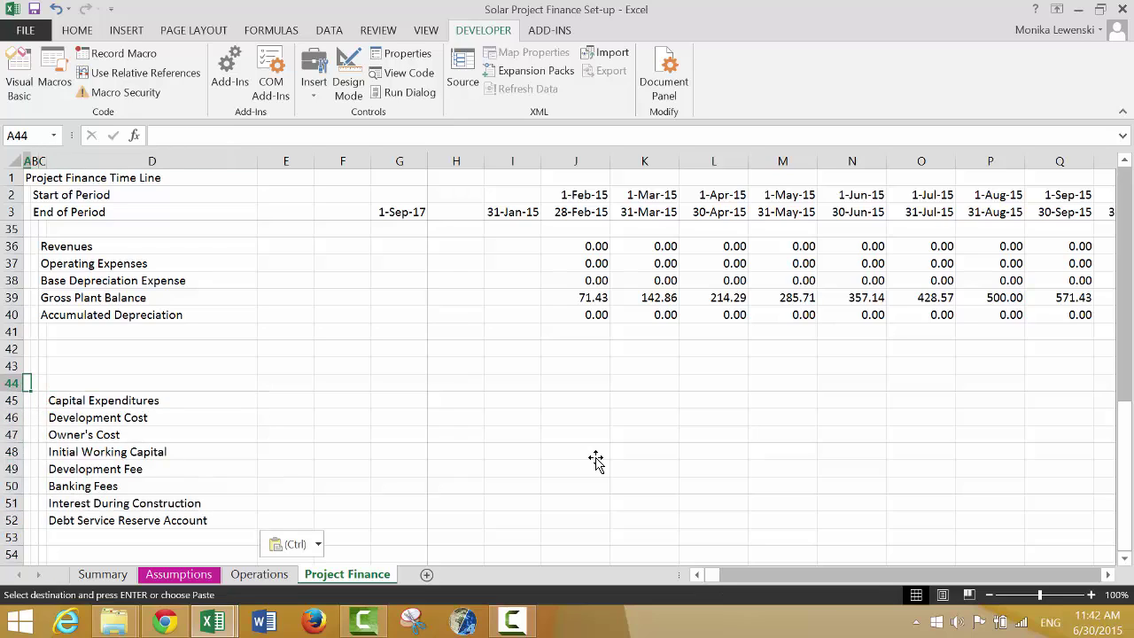
Review the Sources and Uses section and the rows below it, down past the pasted uses labels in D45:D52
{"action": "key", "text": "ctrl+Up"}
{"action": "key", "text": "ctrl+Up"}
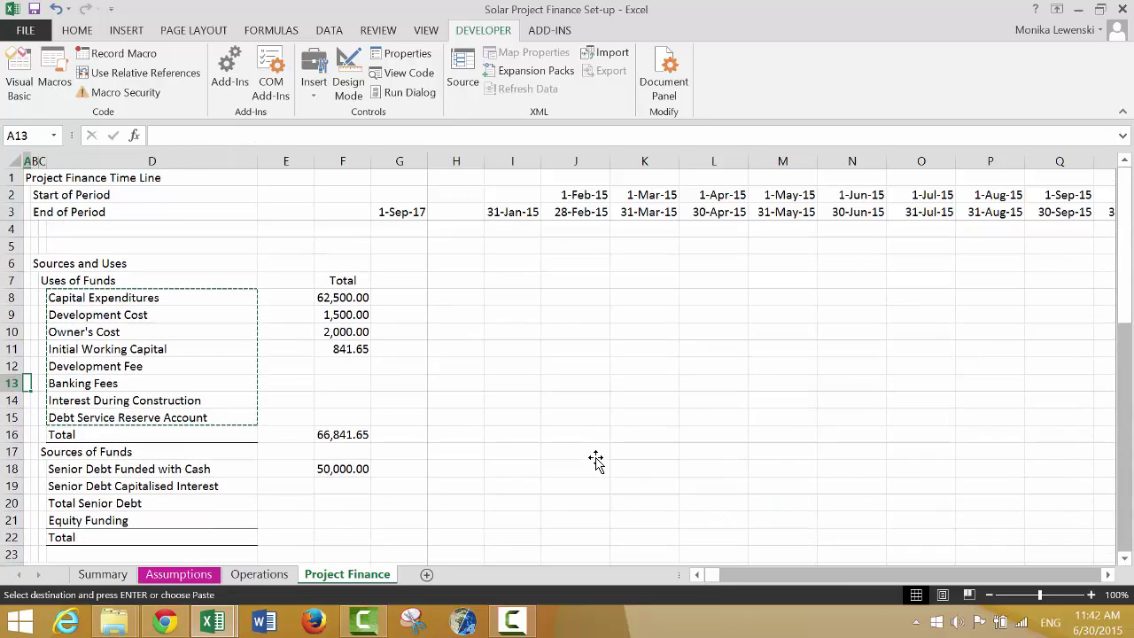
{"action": "key", "text": "Down"}
{"action": "key", "text": "Down"}
{"action": "key", "text": "Down"}
{"action": "key", "text": "Down"}
{"action": "key", "text": "Down"}
{"action": "key", "text": "Down"}
{"action": "key", "text": "Down"}
{"action": "key", "text": "Down"}
{"action": "key", "text": "Down"}
{"action": "key", "text": "Down"}
{"action": "key", "text": "Down"}
{"action": "key", "text": "Down"}
{"action": "key", "text": "Down"}
{"action": "key", "text": "Down"}
{"action": "key", "text": "Page_Up"}
{"action": "key", "text": "Page_Down"}
{"action": "key", "text": "Page_Down"}
{"action": "key", "text": "Up"}
{"action": "key", "text": "Up"}
{"action": "key", "text": "Up"}
{"action": "key", "text": "Up"}
{"action": "key", "text": "Up"}
{"action": "key", "text": "Up"}
{"action": "key", "text": "Up"}
{"action": "key", "text": "Up"}
{"action": "key", "text": "Up"}
{"action": "key", "text": "Up"}
{"action": "key", "text": "Up"}
{"action": "key", "text": "Up"}
{"action": "key", "text": "Up"}
{"action": "key", "text": "Up"}
{"action": "key", "text": "Up"}
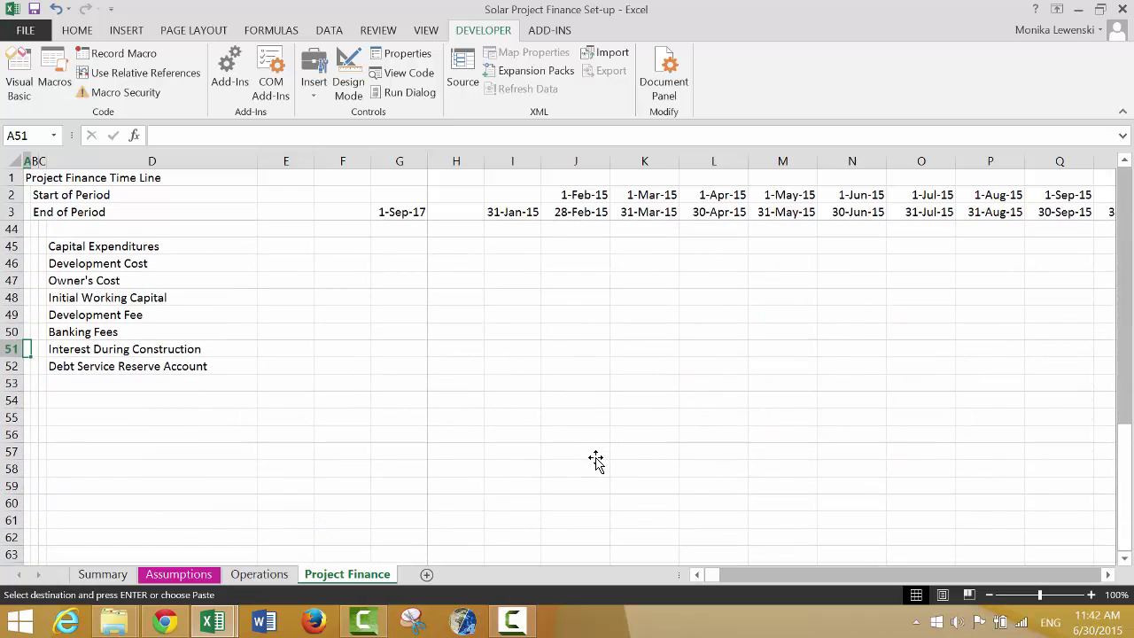
Enter the section heading "Funding During Constrution" in A44, above the pasted uses labels
{"action": "key", "text": "Down"}
{"action": "key", "text": "Down"}
{"action": "key", "text": "Down"}
{"action": "key", "text": "Down"}
{"action": "key", "text": "Down"}
{"action": "key", "text": "Down"}
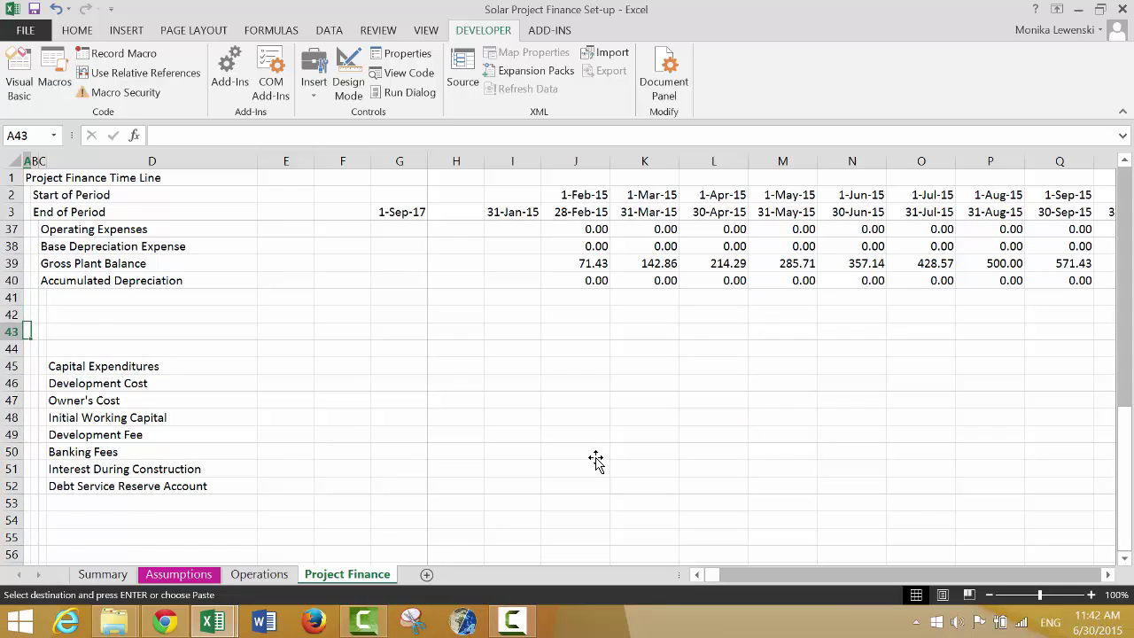
{"action": "type", "text": "Funding Durin"}
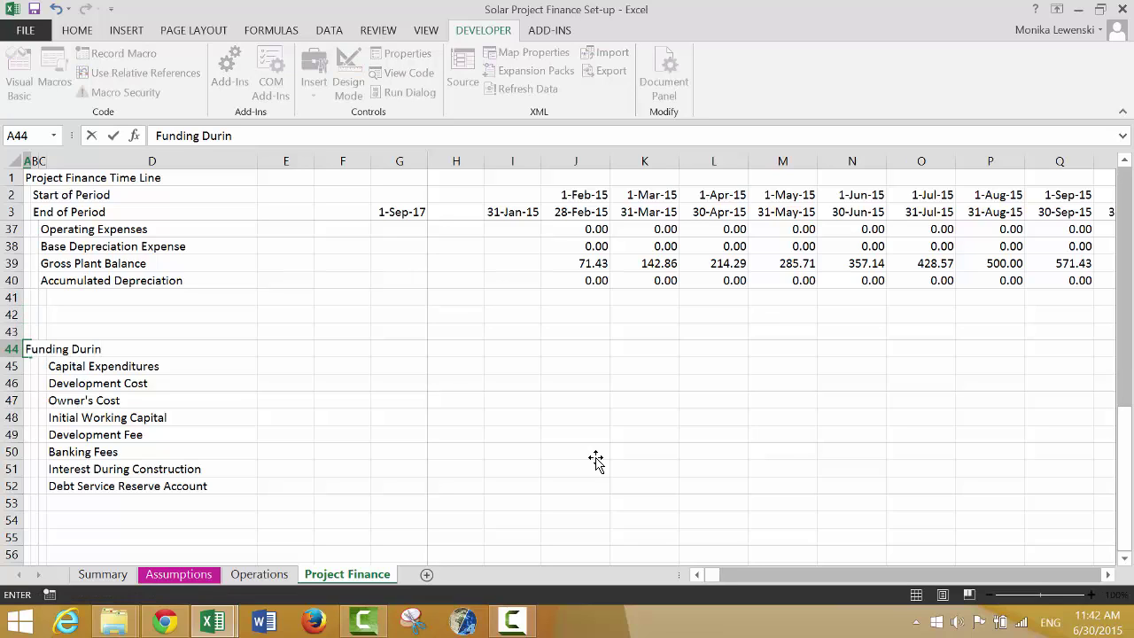
{"action": "type", "text": "g Constrution"}
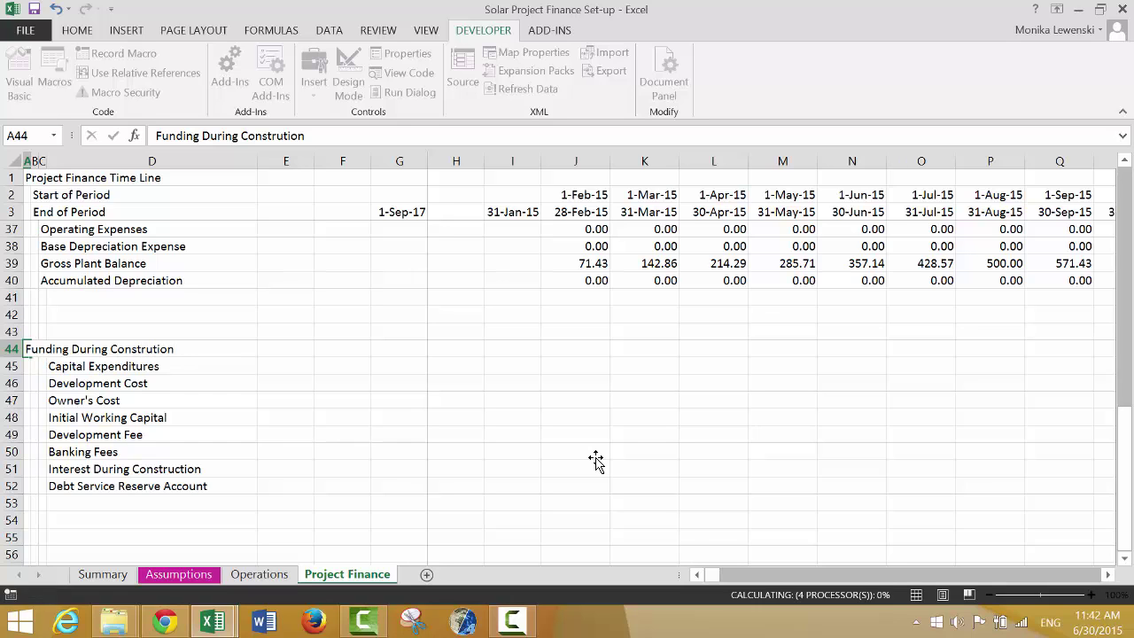
{"action": "key", "text": "Return"}
Insert a row below the section heading and enter the subheading "Cash Funding Needs" in B45
{"action": "key", "text": "ctrl+shift+plus"}
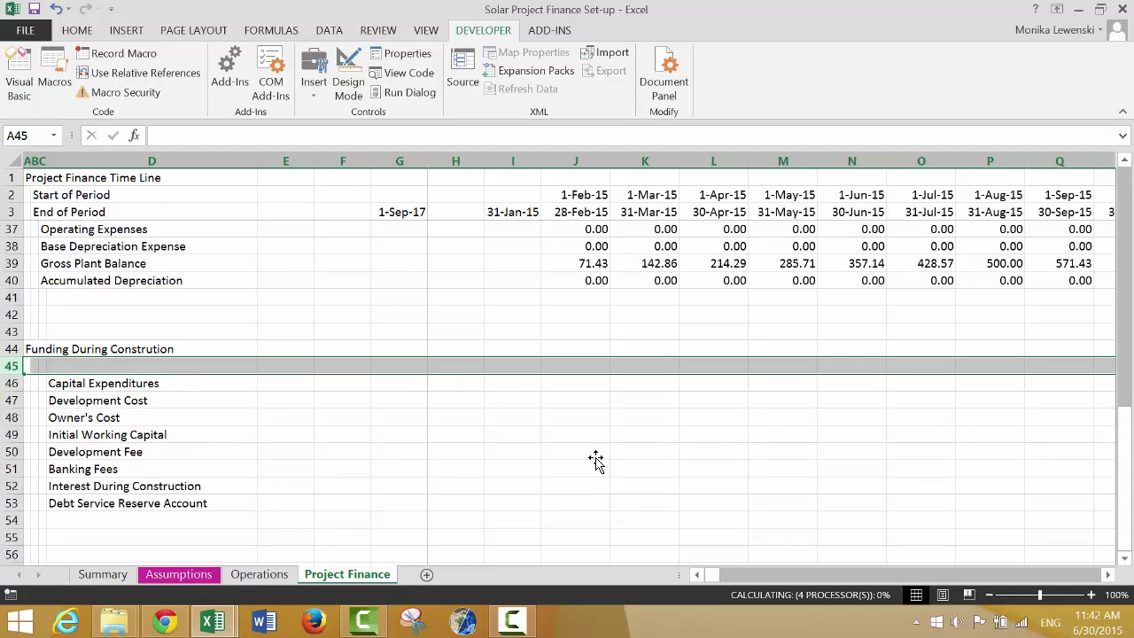
{"action": "key", "text": "Right"}
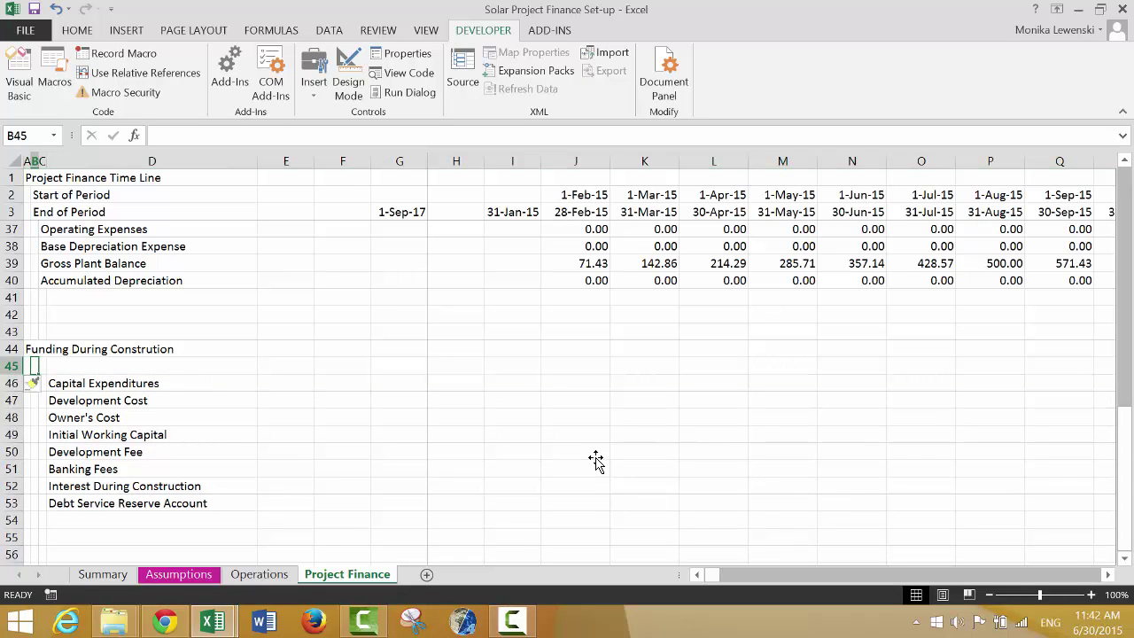
{"action": "type", "text": "Fundi"}
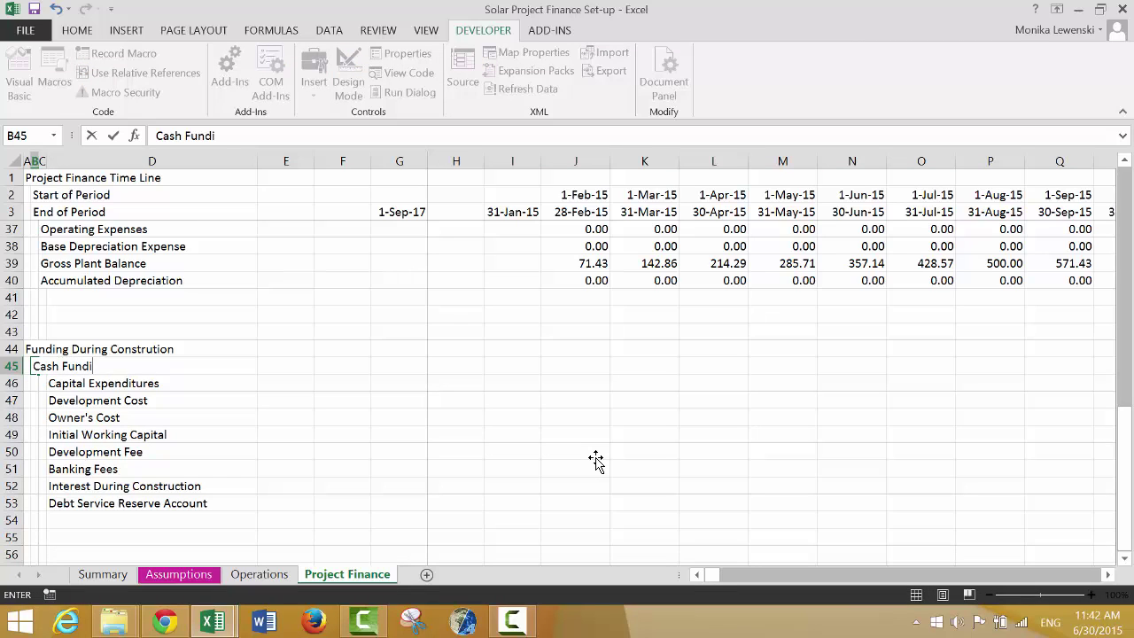
{"action": "type", "text": "ng Needs"}
{"action": "key", "text": "Return"}
Review the Cash Funding Needs labels from Capital Expenditures to Initial Working Capital
{"action": "key", "text": "Right"}
{"action": "key", "text": "Right"}
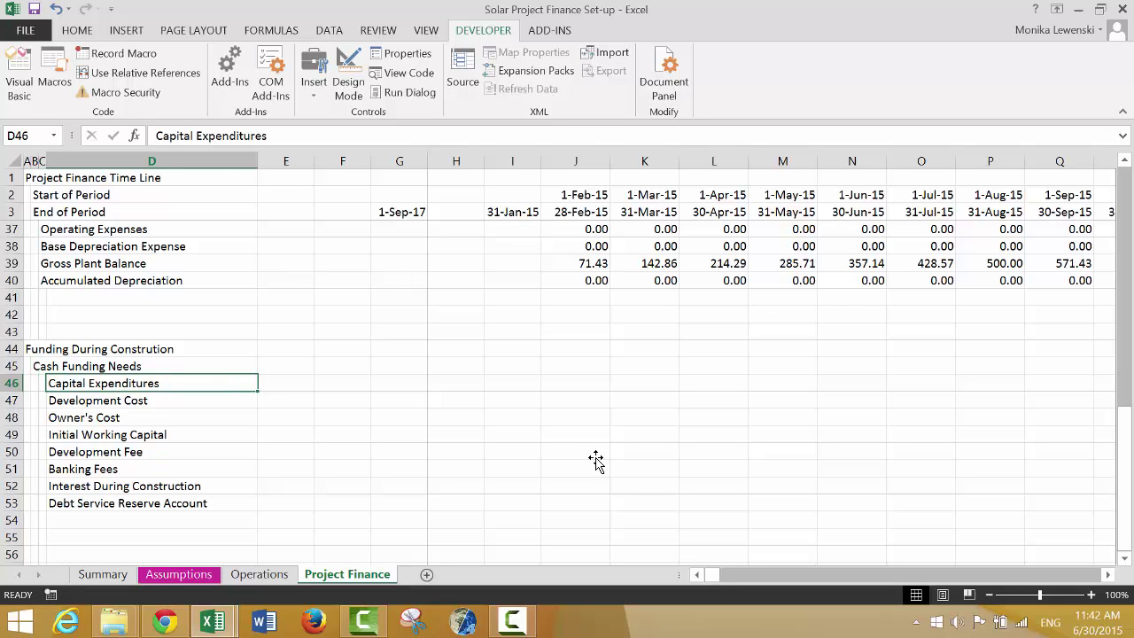
{"action": "key", "text": "Down"}
{"action": "key", "text": "Down"}
{"action": "key", "text": "Down"}
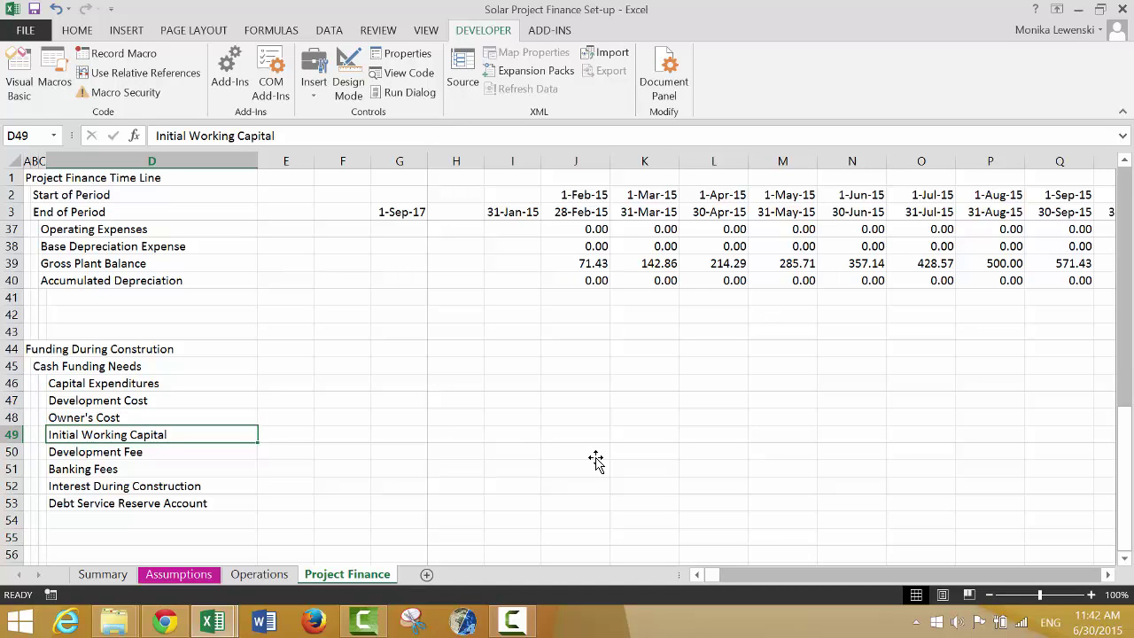
{"action": "key", "text": "Up"}
{"action": "key", "text": "Up"}
{"action": "key", "text": "Up"}
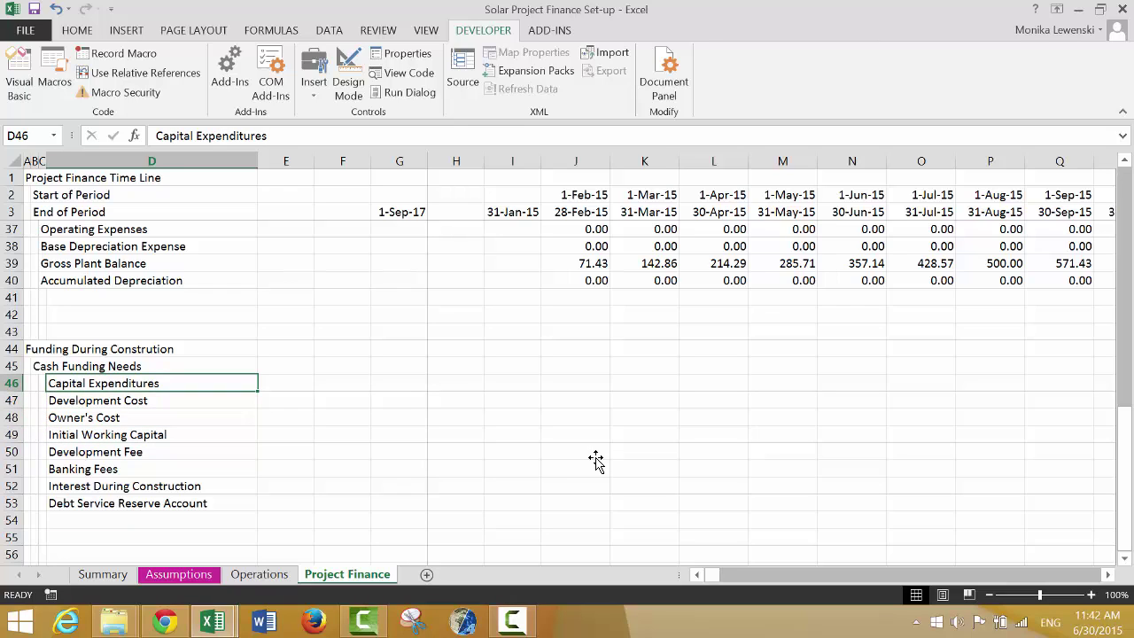
{"action": "key", "text": "Down"}
{"action": "key", "text": "Down"}
{"action": "key", "text": "Up"}
{"action": "key", "text": "Up"}
Link the first-period Capital Expenditures cell J46 to the Development Costs value in the operating data with =J27
{"action": "key", "text": "Right"}
{"action": "key", "text": "Right"}
{"action": "key", "text": "Right"}
{"action": "key", "text": "Right"}
{"action": "key", "text": "Right"}
{"action": "key", "text": "Right"}
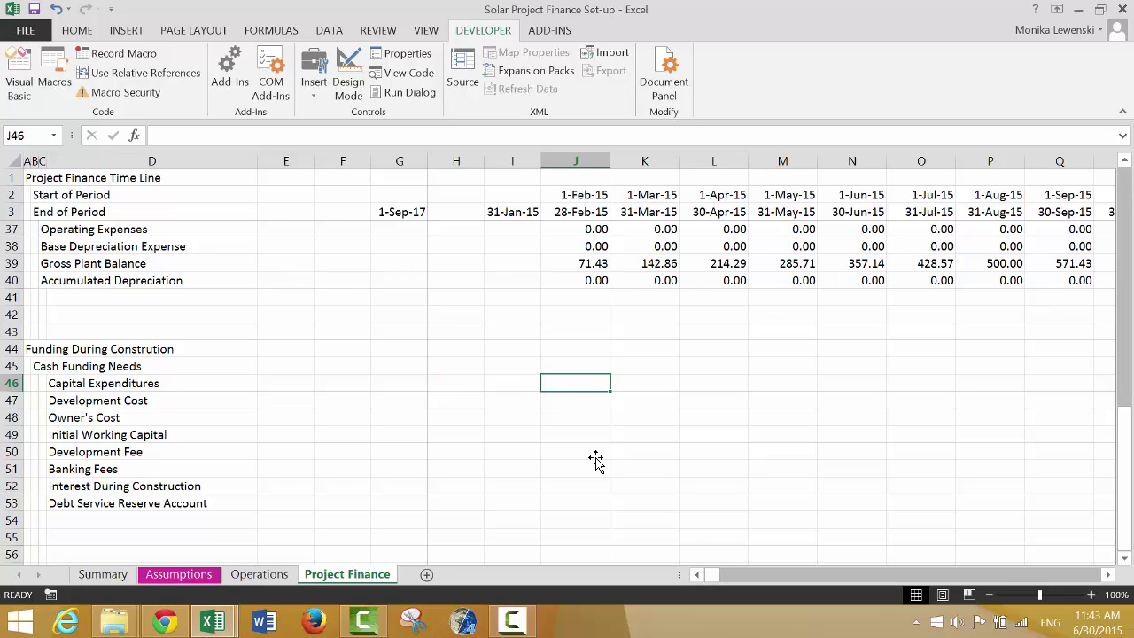
{"action": "type", "text": "="}
{"action": "key", "text": "Up"}
{"action": "key", "text": "Up"}
{"action": "key", "text": "Up"}
{"action": "key", "text": "Up"}
{"action": "key", "text": "Up"}
{"action": "key", "text": "Up"}
{"action": "key", "text": "Up"}
{"action": "key", "text": "Up"}
{"action": "key", "text": "Up"}
{"action": "key", "text": "Up"}
{"action": "key", "text": "Up"}
{"action": "key", "text": "Up"}
{"action": "key", "text": "Up"}
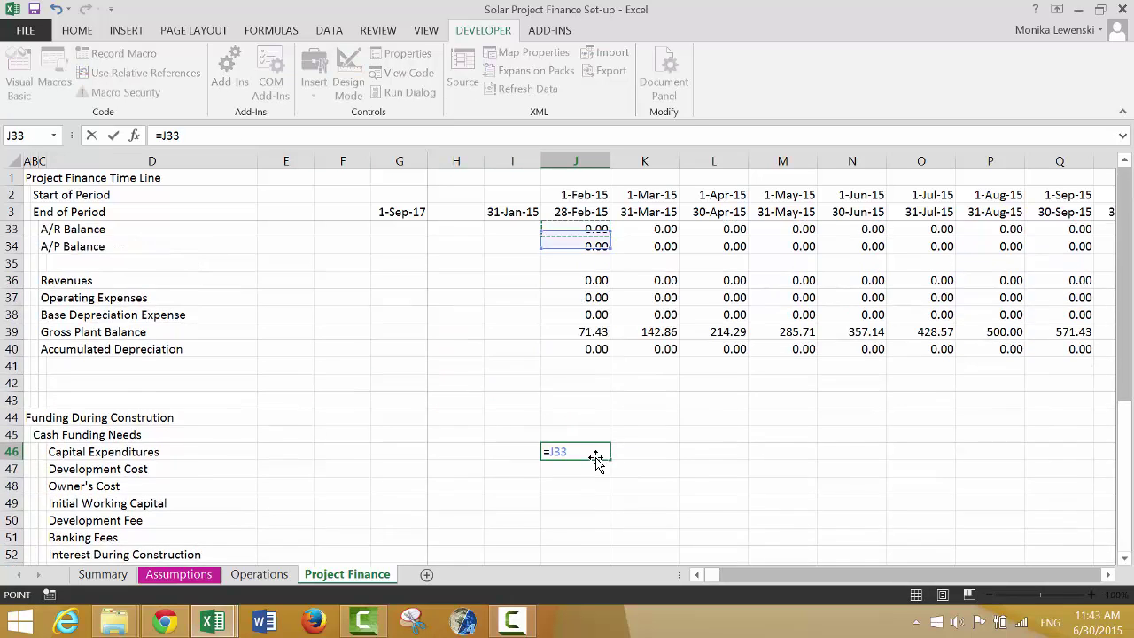
{"action": "key", "text": "Up"}
{"action": "key", "text": "Up"}
{"action": "key", "text": "Up"}
{"action": "key", "text": "Up"}
{"action": "key", "text": "Up"}
{"action": "key", "text": "Up"}
{"action": "key", "text": "Up"}
{"action": "key", "text": "Up"}
{"action": "key", "text": "Up"}
{"action": "key", "text": "Up"}
{"action": "key", "text": "Up"}
{"action": "key", "text": "Up"}
{"action": "key", "text": "Up"}
{"action": "key", "text": "Up"}
{"action": "key", "text": "Up"}
{"action": "key", "text": "Up"}
{"action": "key", "text": "Up"}
{"action": "key", "text": "Up"}
{"action": "key", "text": "Up"}
{"action": "key", "text": "Up"}
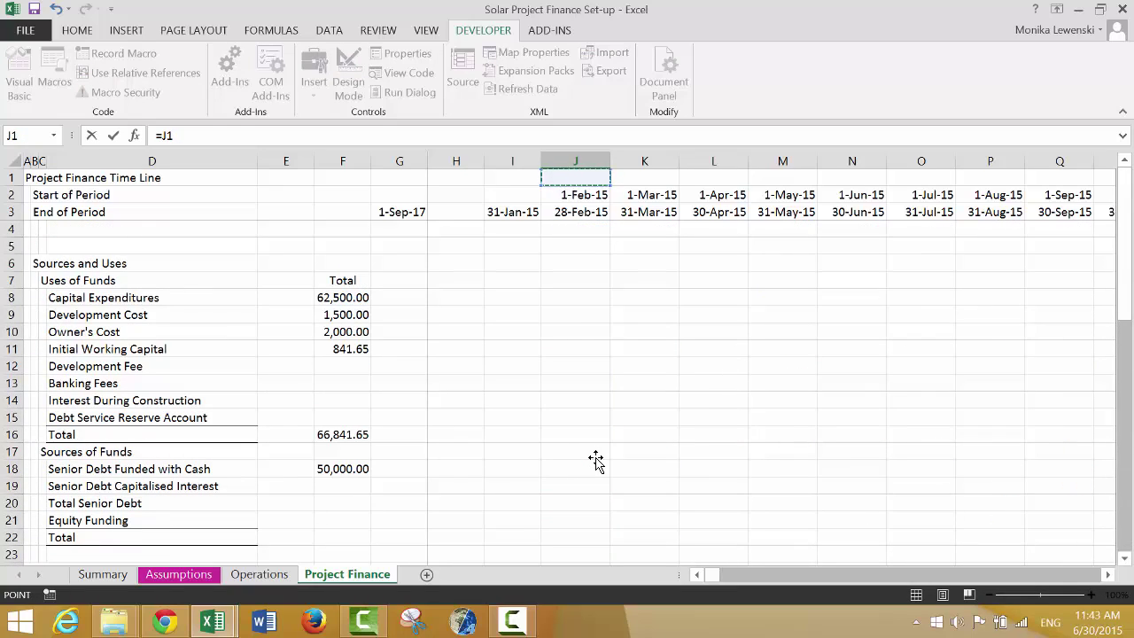
{"action": "key", "text": "Down"}
{"action": "key", "text": "Down"}
{"action": "key", "text": "Down"}
{"action": "key", "text": "Down"}
{"action": "key", "text": "Down"}
{"action": "key", "text": "Down"}
{"action": "key", "text": "Down"}
{"action": "key", "text": "Down"}
{"action": "key", "text": "Down"}
{"action": "key", "text": "Down"}
{"action": "key", "text": "Down"}
{"action": "key", "text": "Down"}
{"action": "key", "text": "Down"}
{"action": "key", "text": "Down"}
{"action": "key", "text": "Down"}
{"action": "key", "text": "Down"}
{"action": "key", "text": "Down"}
{"action": "key", "text": "Down"}
{"action": "key", "text": "Down"}
{"action": "key", "text": "Down"}
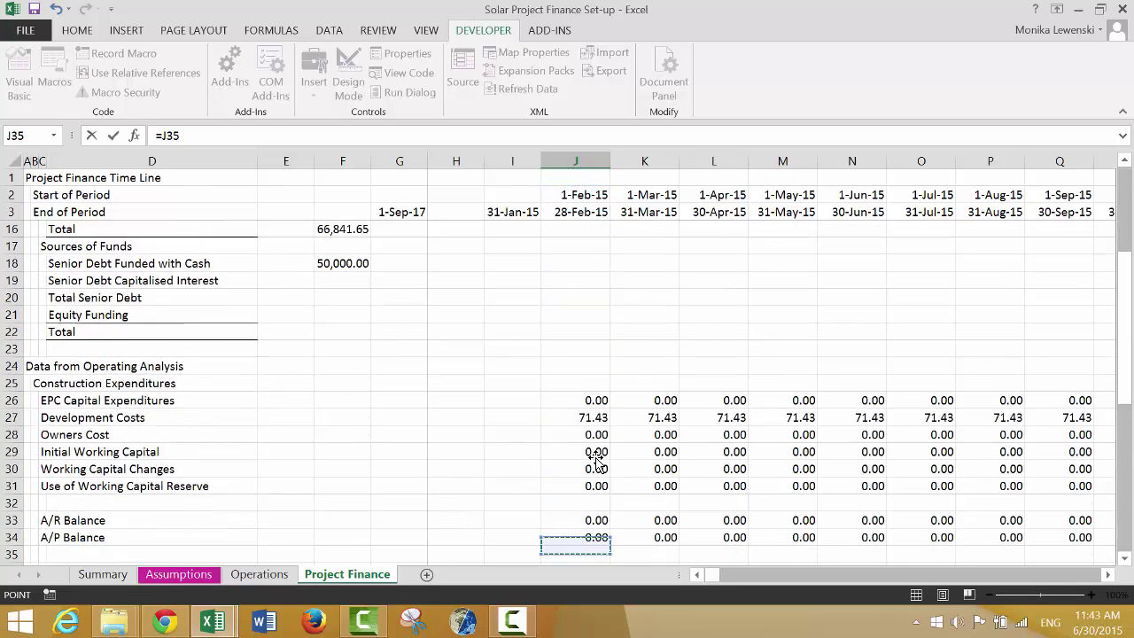
{"action": "key", "text": "Down"}
{"action": "key", "text": "Down"}
{"action": "key", "text": "Down"}
{"action": "key", "text": "Down"}
{"action": "key", "text": "Down"}
{"action": "key", "text": "Down"}
{"action": "key", "text": "Down"}
{"action": "key", "text": "Up"}
{"action": "key", "text": "Up"}
{"action": "key", "text": "Up"}
{"action": "key", "text": "Up"}
{"action": "key", "text": "Up"}
{"action": "key", "text": "Up"}
{"action": "key", "text": "Up"}
{"action": "key", "text": "Up"}
{"action": "key", "text": "Up"}
{"action": "key", "text": "Up"}
{"action": "key", "text": "Up"}
{"action": "key", "text": "Up"}
{"action": "key", "text": "Up"}
{"action": "key", "text": "Up"}
{"action": "key", "text": "Up"}
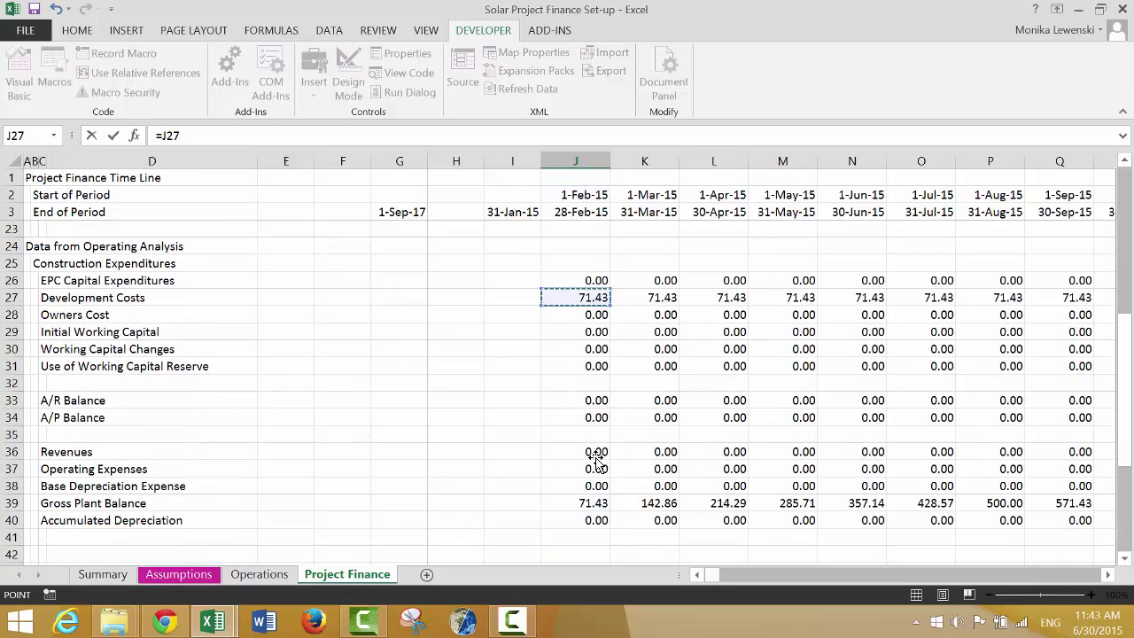
{"action": "key", "text": "Return"}
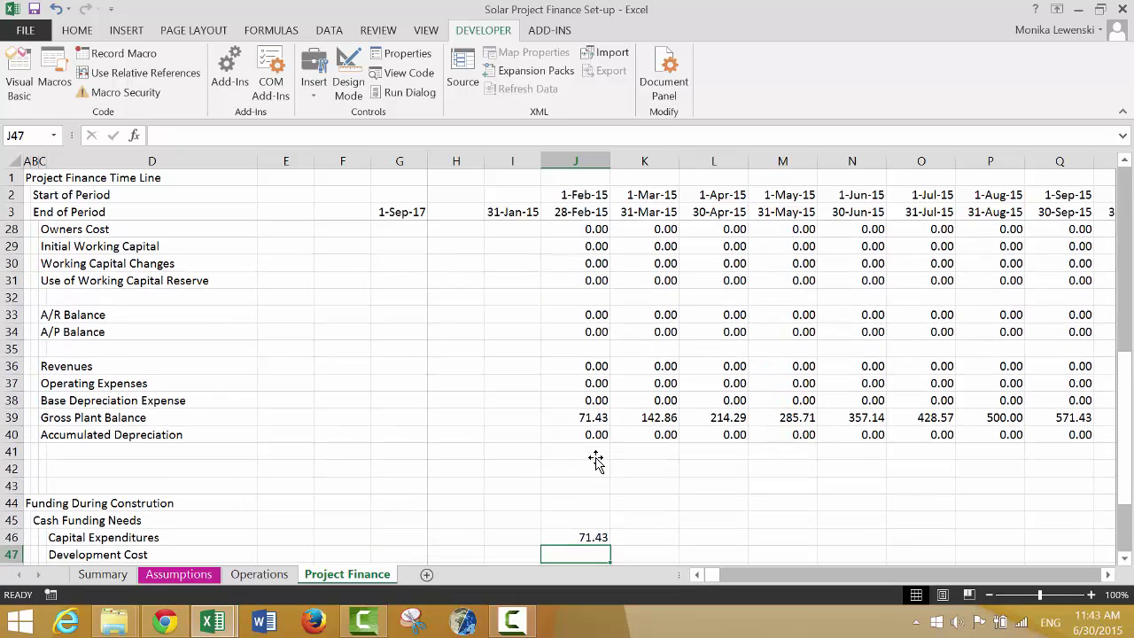
Link the first-period Development Cost cell J47 to the Development Costs value in the operating data with =J27
{"action": "type", "text": "="}
{"action": "key", "text": "Up"}
{"action": "key", "text": "Up"}
{"action": "key", "text": "Up"}
{"action": "key", "text": "Up"}
{"action": "key", "text": "Up"}
{"action": "key", "text": "Up"}
{"action": "key", "text": "Up"}
{"action": "key", "text": "Up"}
{"action": "key", "text": "Up"}
{"action": "key", "text": "Up"}
{"action": "key", "text": "Up"}
{"action": "key", "text": "Up"}
{"action": "key", "text": "Up"}
{"action": "key", "text": "Up"}
{"action": "key", "text": "Up"}
{"action": "key", "text": "Up"}
{"action": "key", "text": "Up"}
{"action": "key", "text": "Up"}
{"action": "key", "text": "Up"}
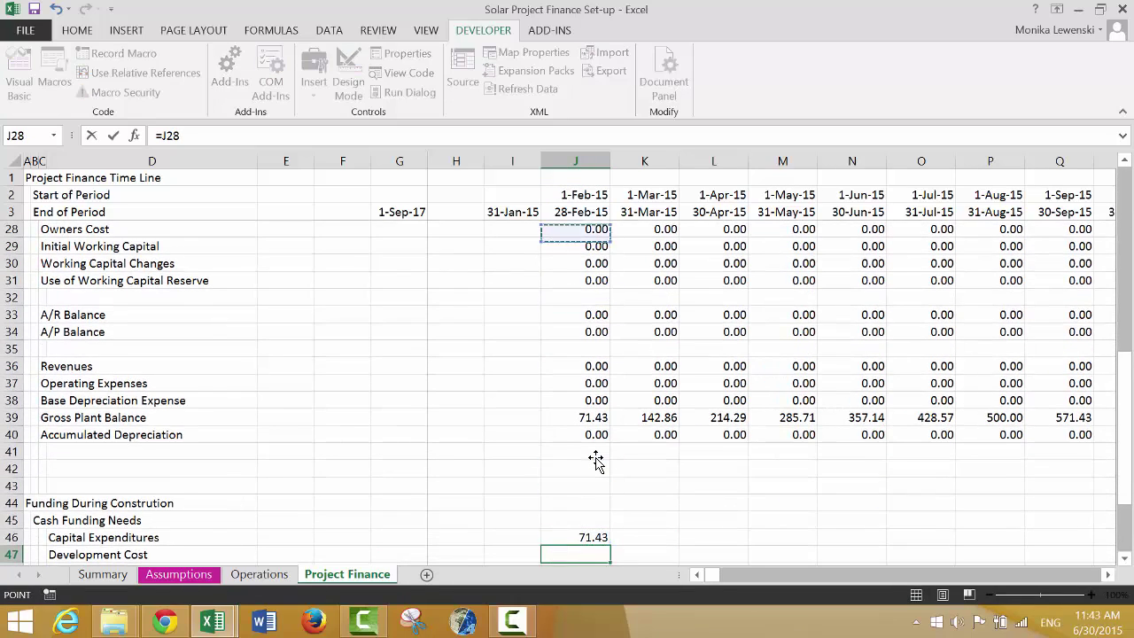
{"action": "key", "text": "Up"}
{"action": "key", "text": "Up"}
{"action": "key", "text": "Up"}
{"action": "key", "text": "Up"}
{"action": "key", "text": "Up"}
{"action": "key", "text": "Up"}
{"action": "key", "text": "Up"}
{"action": "key", "text": "Up"}
{"action": "key", "text": "Up"}
{"action": "key", "text": "Up"}
{"action": "key", "text": "Up"}
{"action": "key", "text": "Up"}
{"action": "key", "text": "Up"}
{"action": "key", "text": "Up"}
{"action": "key", "text": "Up"}
{"action": "key", "text": "Up"}
{"action": "key", "text": "Up"}
{"action": "key", "text": "Up"}
{"action": "key", "text": "Up"}
{"action": "key", "text": "Up"}
{"action": "key", "text": "Down"}
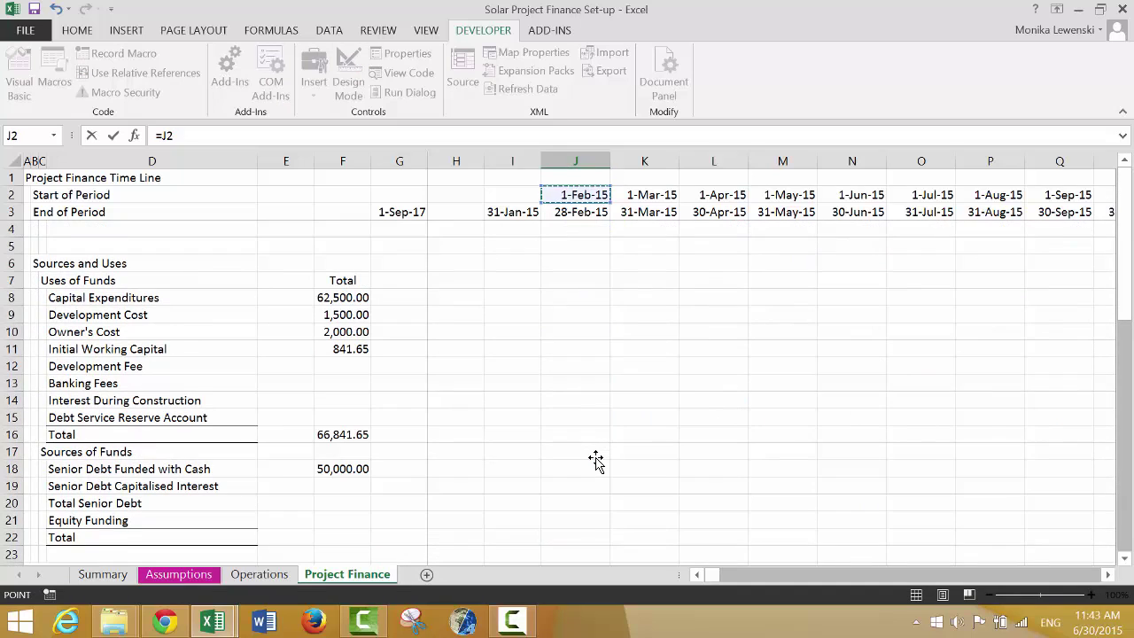
{"action": "key", "text": "Down"}
{"action": "key", "text": "Down"}
{"action": "key", "text": "Down"}
{"action": "key", "text": "Down"}
{"action": "key", "text": "Down"}
{"action": "key", "text": "Down"}
{"action": "key", "text": "Down"}
{"action": "key", "text": "Down"}
{"action": "key", "text": "Down"}
{"action": "key", "text": "Down"}
{"action": "key", "text": "Down"}
{"action": "key", "text": "Down"}
{"action": "key", "text": "Down"}
{"action": "key", "text": "Down"}
{"action": "key", "text": "Down"}
{"action": "key", "text": "Down"}
{"action": "key", "text": "Down"}
{"action": "key", "text": "Down"}
{"action": "key", "text": "Down"}
{"action": "key", "text": "Down"}
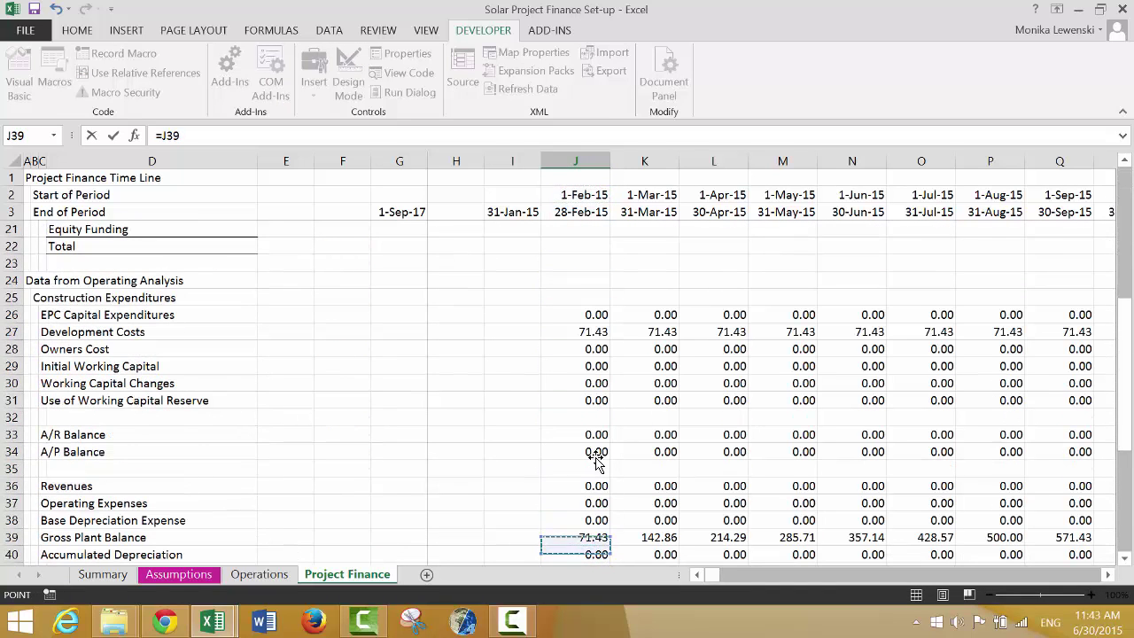
{"action": "key", "text": "Up"}
{"action": "key", "text": "Up"}
{"action": "key", "text": "Up"}
{"action": "key", "text": "Up"}
{"action": "key", "text": "Up"}
{"action": "key", "text": "Up"}
{"action": "key", "text": "Up"}
{"action": "key", "text": "Up"}
{"action": "key", "text": "Up"}
{"action": "key", "text": "Up"}
{"action": "key", "text": "Up"}
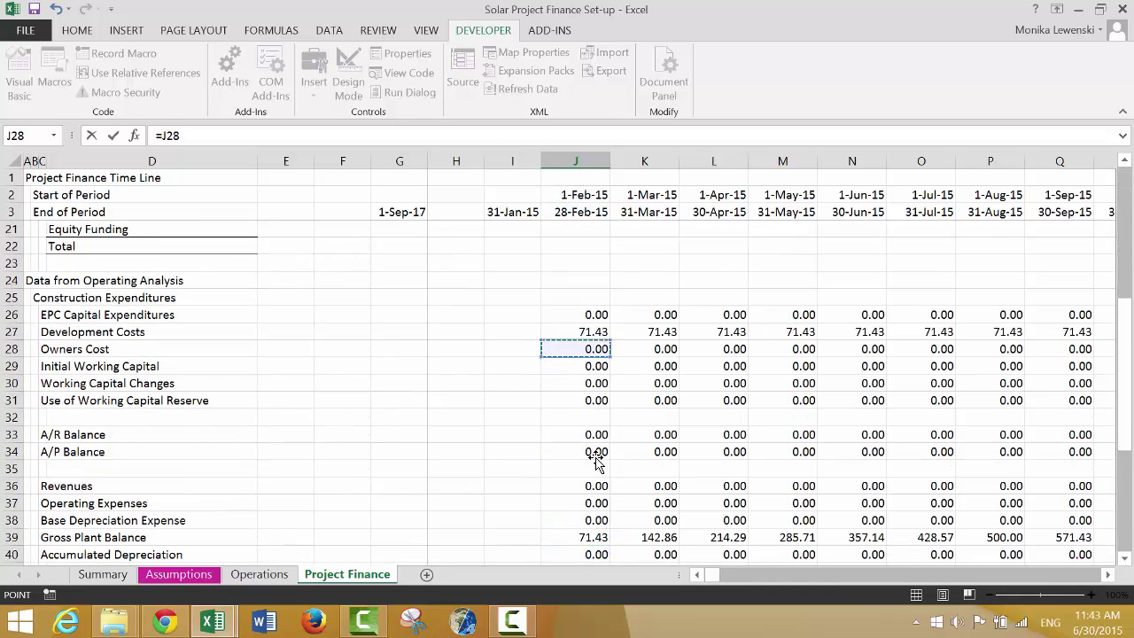
{"action": "key", "text": "Left"}
{"action": "key", "text": "Left"}
{"action": "key", "text": "Left"}
{"action": "key", "text": "Left"}
{"action": "key", "text": "Up"}
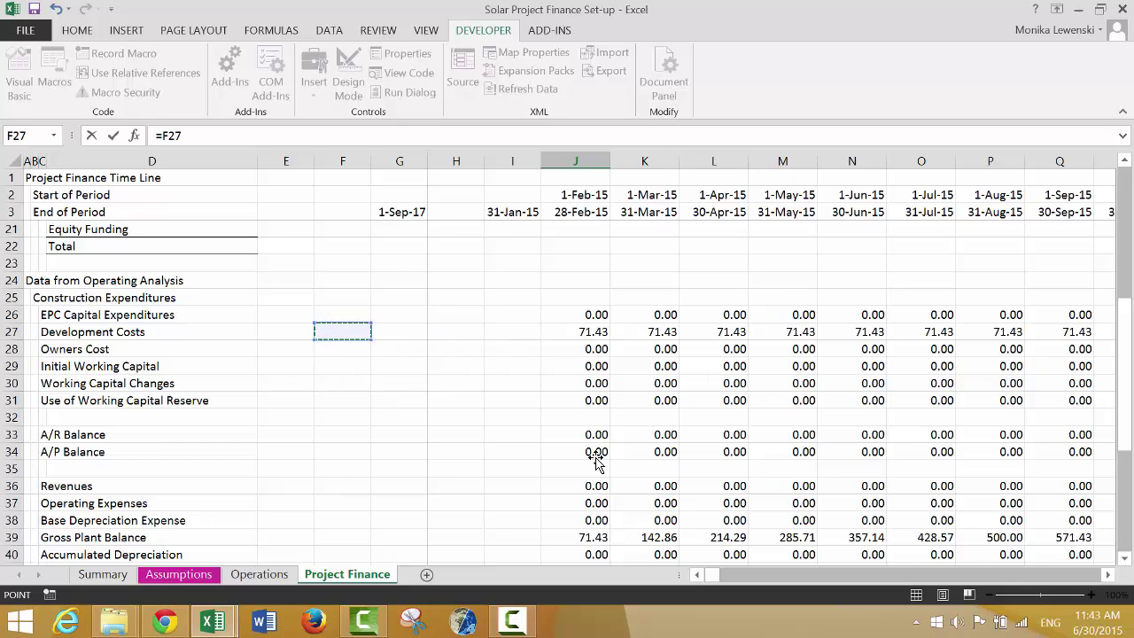
{"action": "key", "text": "Right"}
{"action": "key", "text": "Right"}
{"action": "key", "text": "Right"}
{"action": "key", "text": "Right"}
{"action": "key", "text": "Return"}
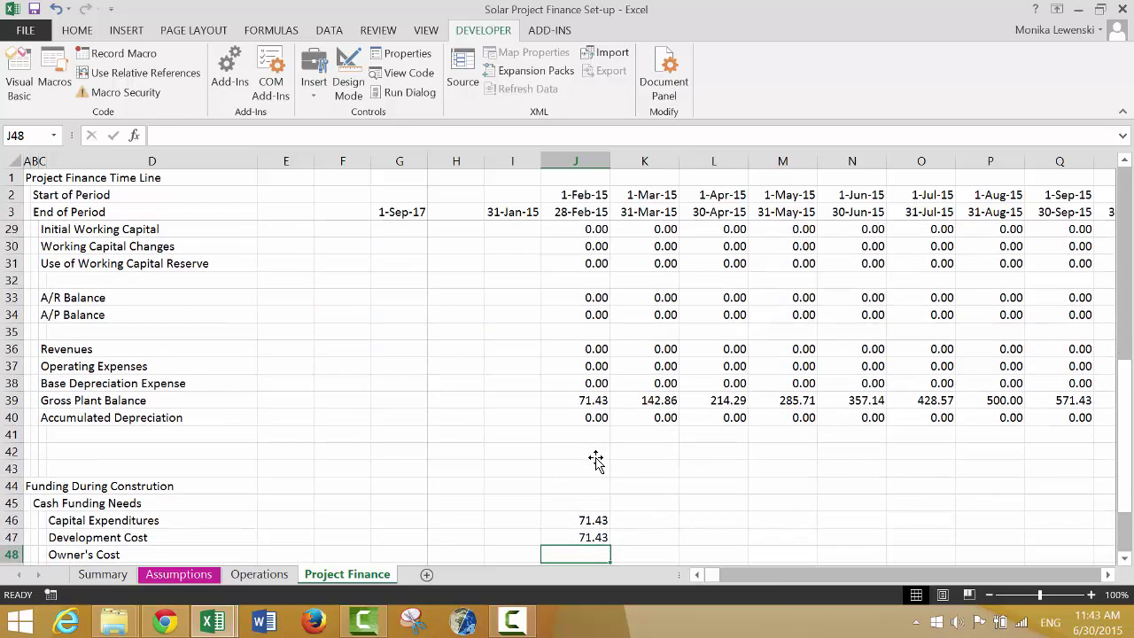
Relink the first-period Capital Expenditures cell J46 to the EPC Capital Expenditures value in the operating data with =J26
{"action": "key", "text": "Up"}
{"action": "type", "text": "="}
{"action": "key", "text": "Up"}
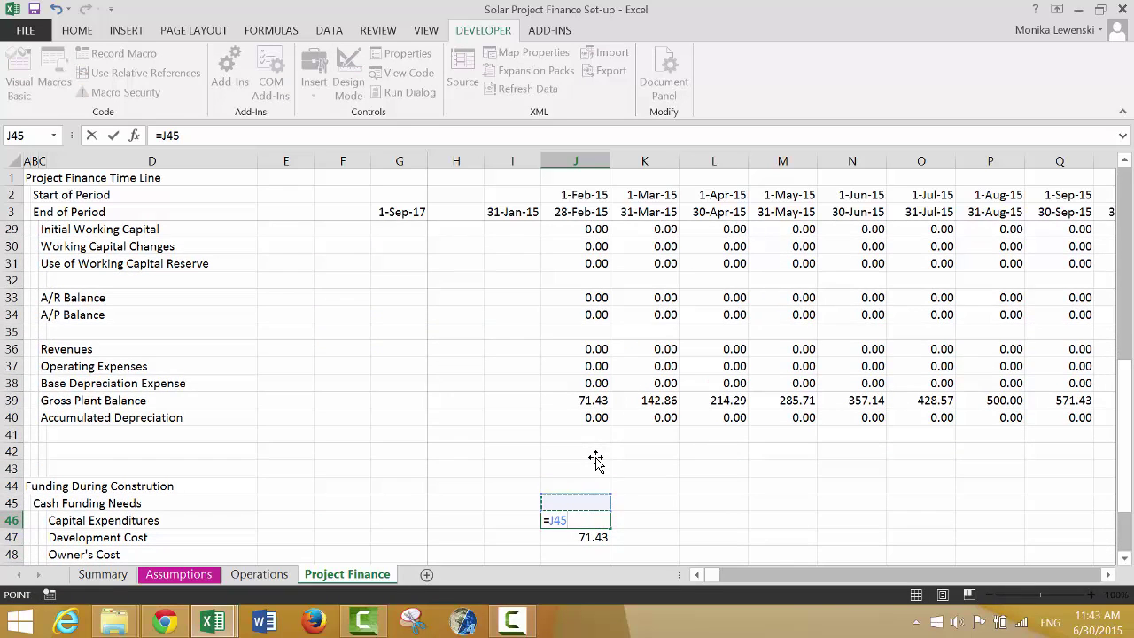
{"action": "key", "text": "Up"}
{"action": "key", "text": "Up"}
{"action": "key", "text": "Up"}
{"action": "key", "text": "Up"}
{"action": "key", "text": "Up"}
{"action": "key", "text": "Up"}
{"action": "key", "text": "Up"}
{"action": "key", "text": "Up"}
{"action": "key", "text": "Up"}
{"action": "key", "text": "Up"}
{"action": "key", "text": "Up"}
{"action": "key", "text": "Up"}
{"action": "key", "text": "Up"}
{"action": "key", "text": "Up"}
{"action": "key", "text": "Up"}
{"action": "key", "text": "Up"}
{"action": "key", "text": "Up"}
{"action": "key", "text": "Up"}
{"action": "key", "text": "Up"}
{"action": "key", "text": "Up"}
{"action": "key", "text": "Down"}
{"action": "key", "text": "Down"}
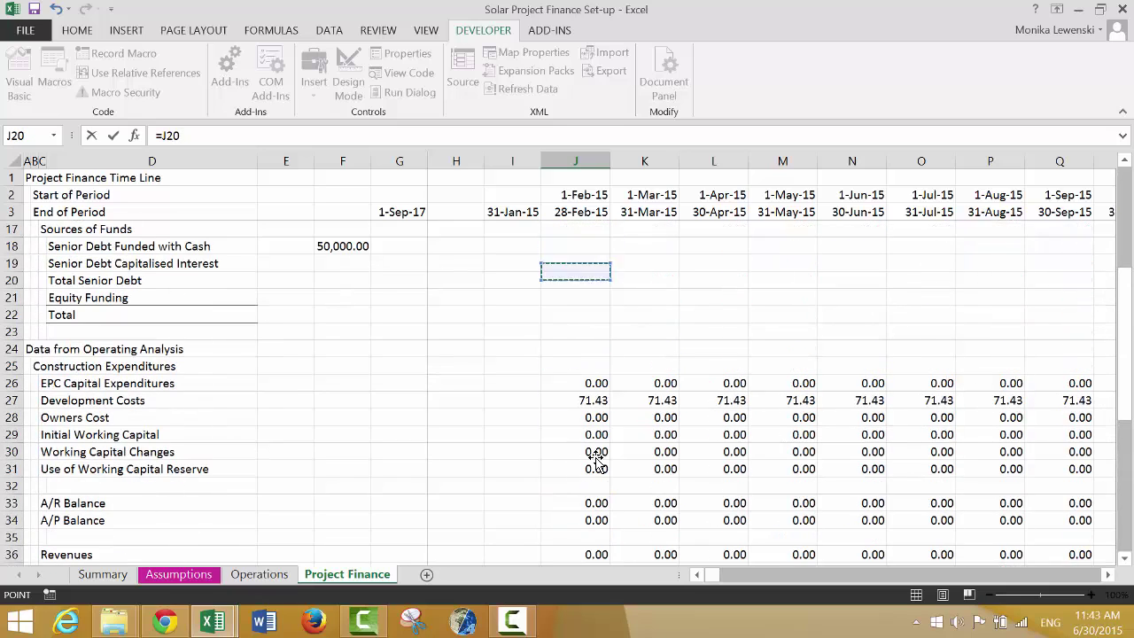
{"action": "key", "text": "Down"}
{"action": "key", "text": "Down"}
{"action": "key", "text": "Down"}
{"action": "key", "text": "Down"}
{"action": "key", "text": "Down"}
{"action": "key", "text": "Down"}
{"action": "key", "text": "Return"}
Link the first-period Owner's Cost cell J48 to the Owners Cost value for the same period in the operating data
{"action": "key", "text": "Down"}
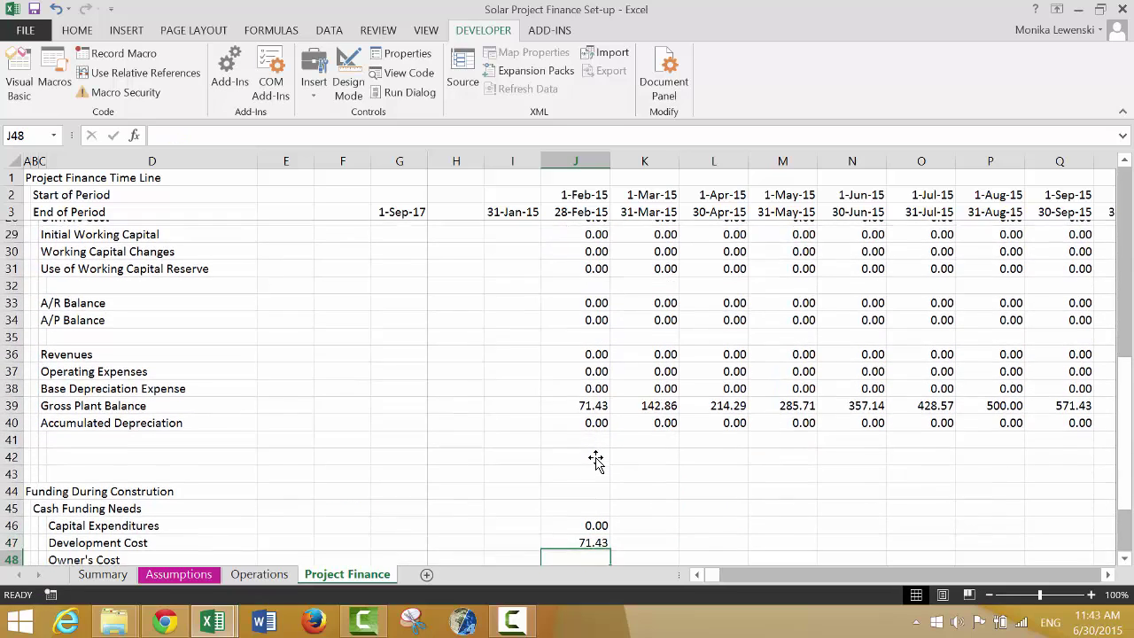
{"action": "type", "text": "="}
{"action": "key", "text": "Up"}
{"action": "key", "text": "Up"}
{"action": "key", "text": "Up"}
{"action": "key", "text": "Up"}
{"action": "key", "text": "Up"}
{"action": "key", "text": "Up"}
{"action": "key", "text": "Up"}
{"action": "key", "text": "Up"}
{"action": "key", "text": "Up"}
{"action": "key", "text": "Up"}
{"action": "key", "text": "Up"}
{"action": "key", "text": "Up"}
{"action": "key", "text": "Up"}
{"action": "key", "text": "Up"}
{"action": "key", "text": "Up"}
{"action": "key", "text": "Up"}
{"action": "key", "text": "Up"}
{"action": "key", "text": "Up"}
{"action": "key", "text": "Up"}
{"action": "key", "text": "Up"}
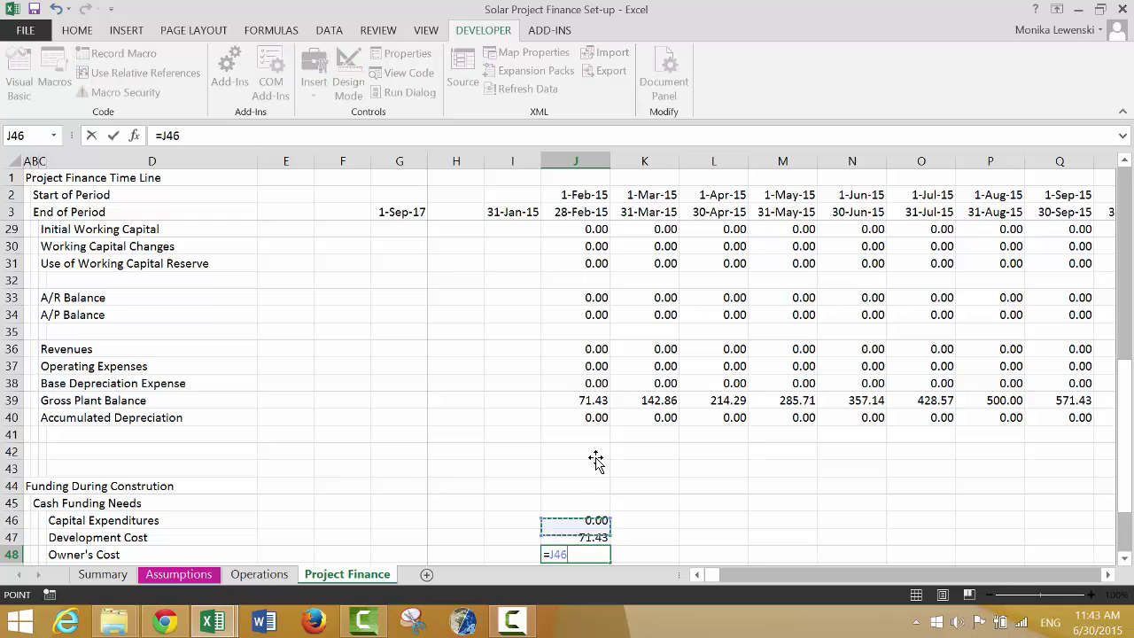
{"action": "key", "text": "Down"}
{"action": "key", "text": "Down"}
{"action": "key", "text": "Down"}
{"action": "key", "text": "Down"}
{"action": "key", "text": "Down"}
{"action": "key", "text": "Down"}
{"action": "key", "text": "Down"}
{"action": "key", "text": "Down"}
{"action": "key", "text": "Down"}
{"action": "key", "text": "Down"}
{"action": "key", "text": "Down"}
{"action": "key", "text": "Down"}
{"action": "key", "text": "Down"}
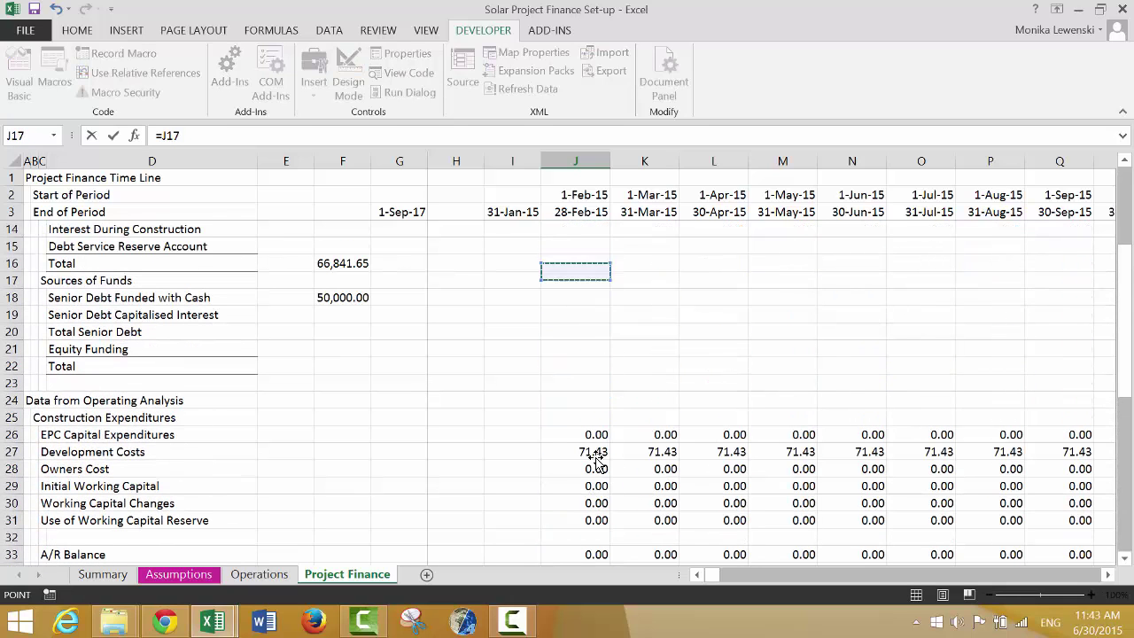
{"action": "key", "text": "Return"}
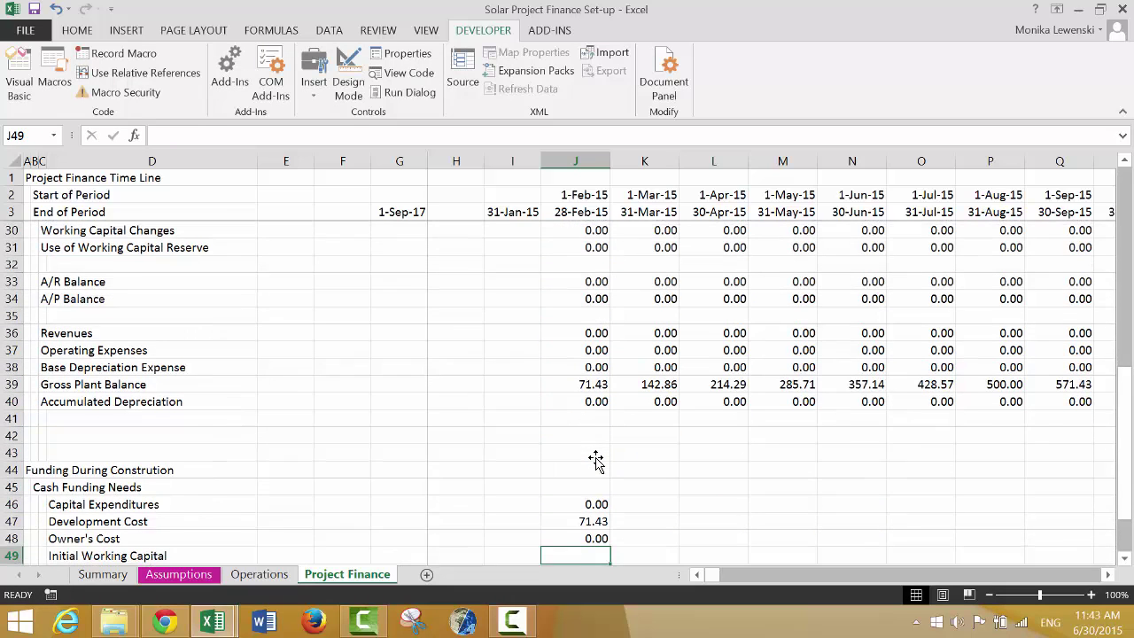
Link the first-period Initial Working Capital cell J49 to the Initial Working Capital value in the operating data with =J29
{"action": "type", "text": "="}
{"action": "key", "text": "Up"}
{"action": "key", "text": "Up"}
{"action": "key", "text": "Up"}
{"action": "key", "text": "Up"}
{"action": "key", "text": "Up"}
{"action": "key", "text": "Up"}
{"action": "key", "text": "Up"}
{"action": "key", "text": "Up"}
{"action": "key", "text": "Up"}
{"action": "key", "text": "Up"}
{"action": "key", "text": "Up"}
{"action": "key", "text": "Up"}
{"action": "key", "text": "Up"}
{"action": "key", "text": "Up"}
{"action": "key", "text": "Up"}
{"action": "key", "text": "Up"}
{"action": "key", "text": "Up"}
{"action": "key", "text": "Up"}
{"action": "key", "text": "Up"}
{"action": "key", "text": "Up"}
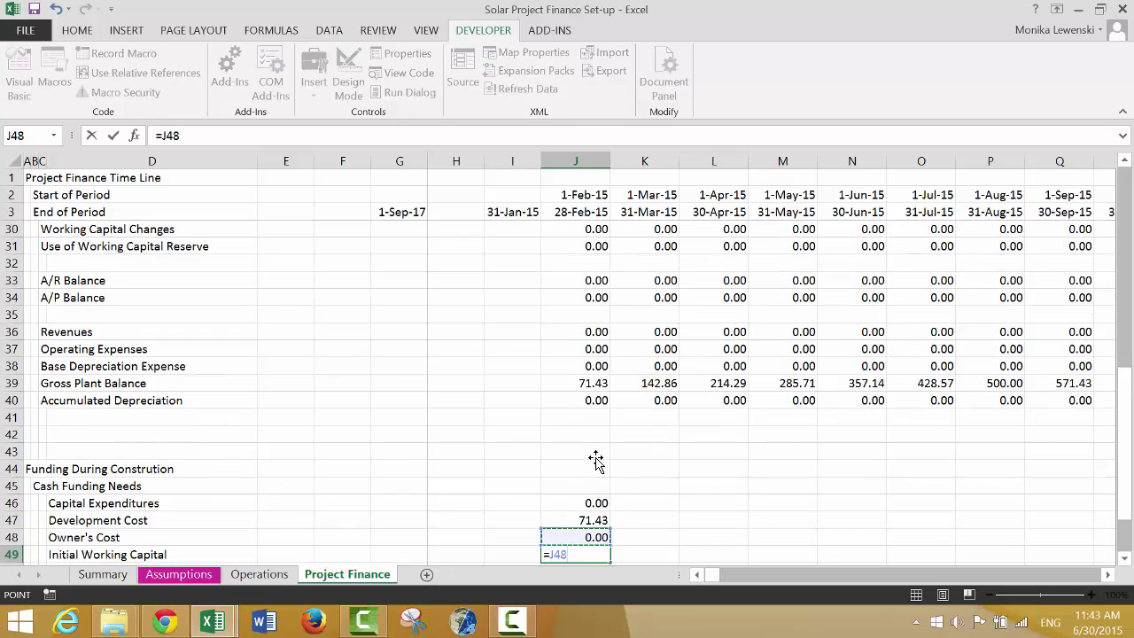
{"action": "key", "text": "Down"}
{"action": "key", "text": "Down"}
{"action": "key", "text": "Down"}
{"action": "key", "text": "Down"}
{"action": "key", "text": "Down"}
{"action": "key", "text": "Down"}
{"action": "key", "text": "Down"}
{"action": "key", "text": "Down"}
{"action": "key", "text": "Down"}
{"action": "key", "text": "Down"}
{"action": "key", "text": "Down"}
{"action": "key", "text": "Down"}
{"action": "key", "text": "Down"}
{"action": "key", "text": "Down"}
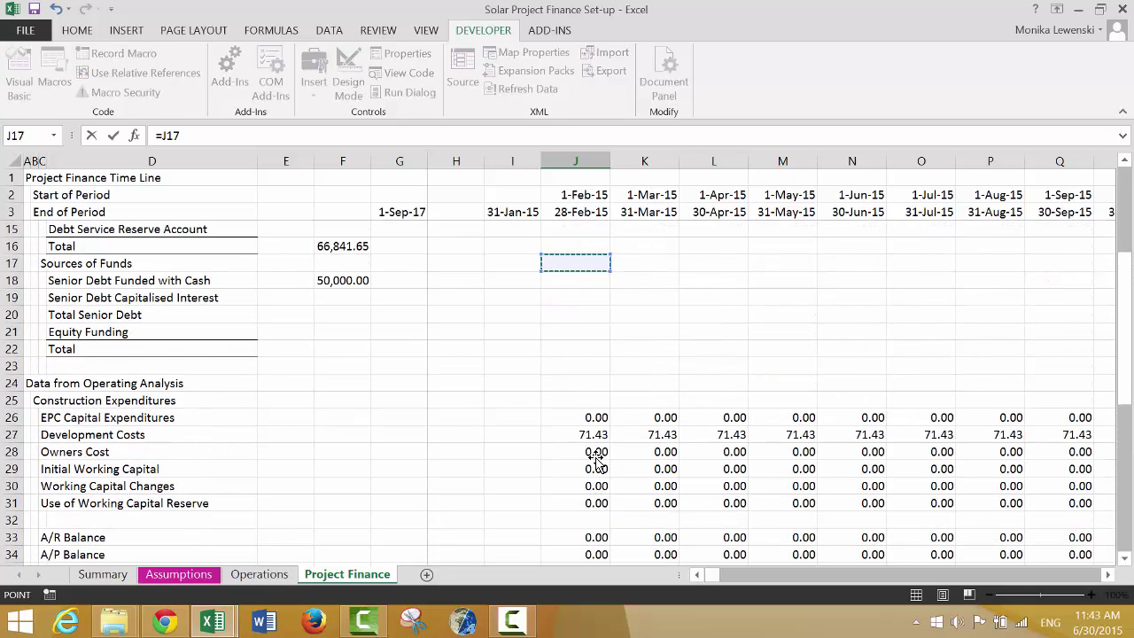
{"action": "key", "text": "Down"}
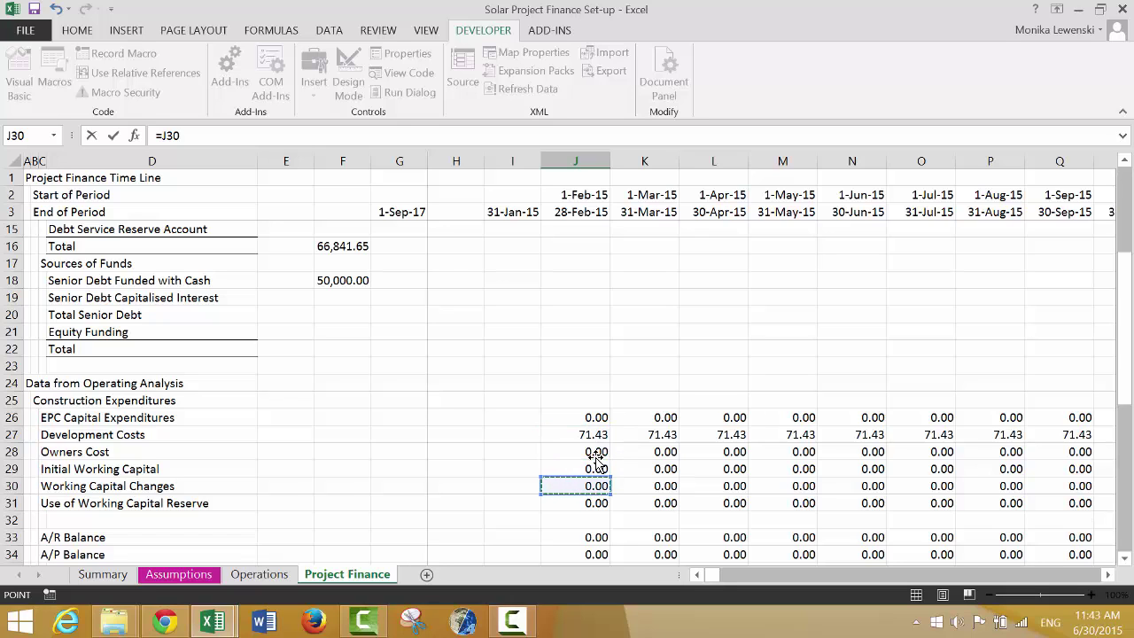
{"action": "key", "text": "Up"}
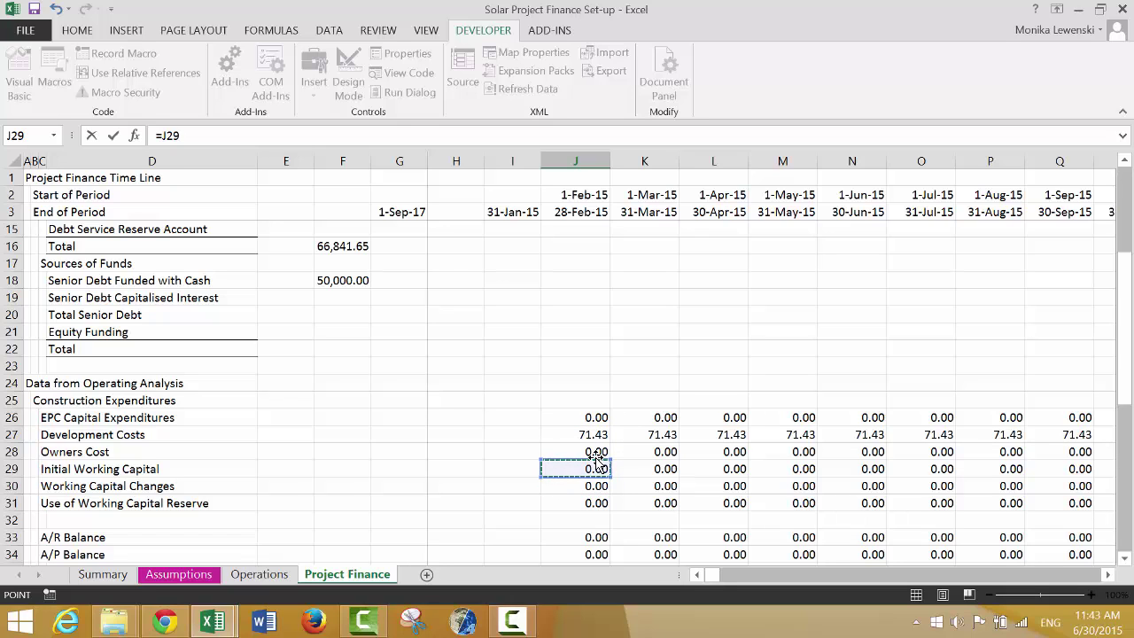
{"action": "key", "text": "Return"}
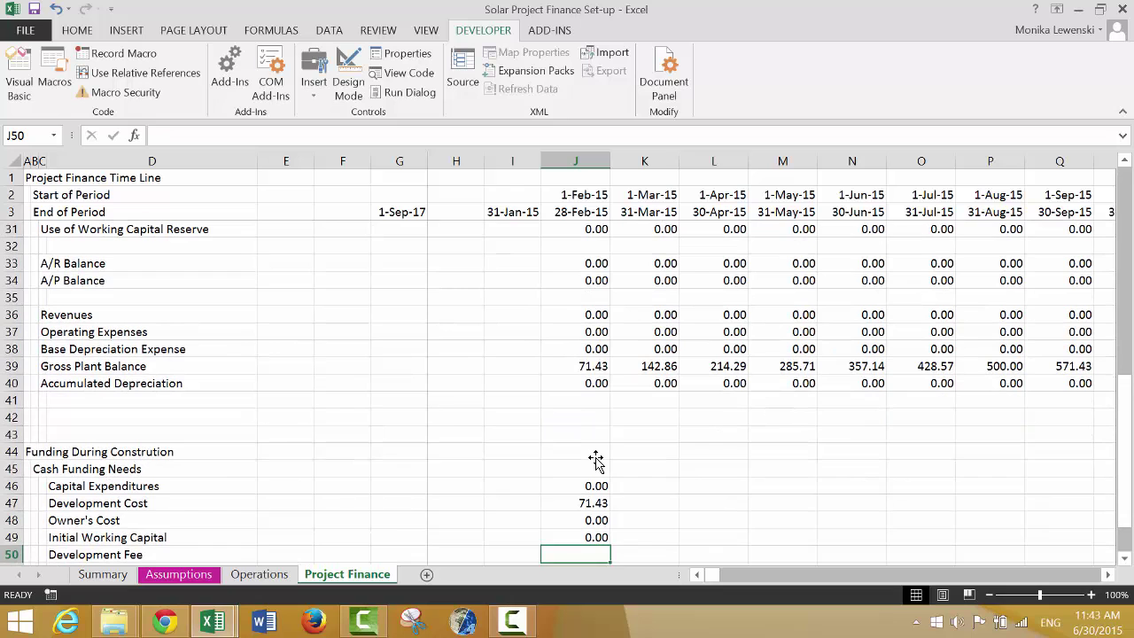
Add the label "Total Funding" in D54, directly below Debt Service Reserve Account in the Cash Funding Needs list
{"action": "key", "text": "Down"}
{"action": "key", "text": "Up"}
{"action": "key", "text": "Down"}
{"action": "key", "text": "Down"}
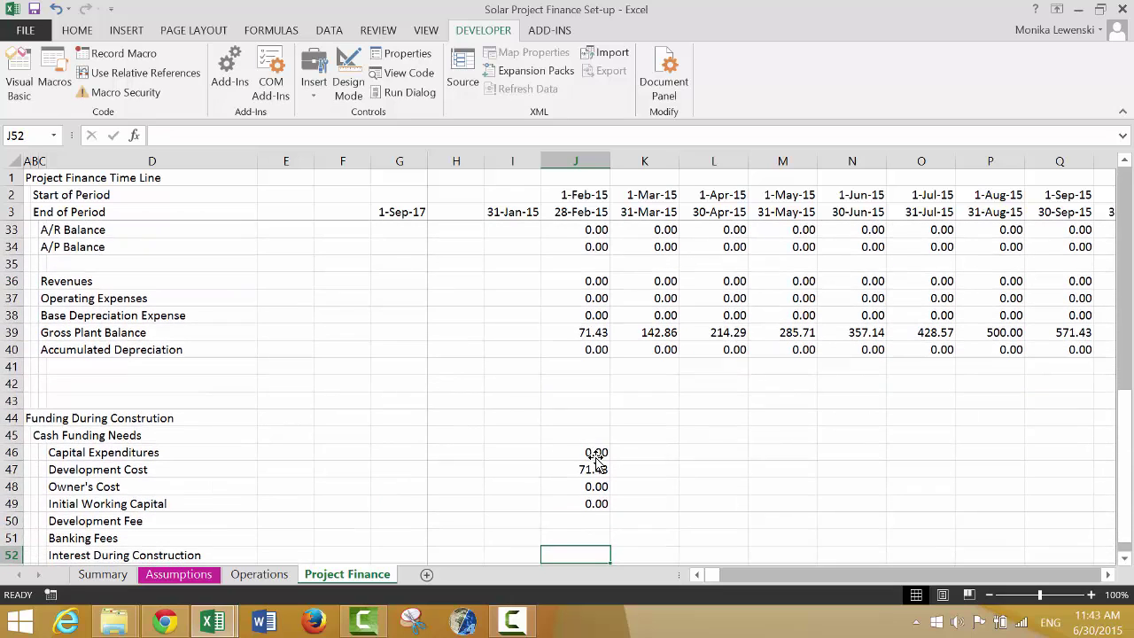
{"action": "key", "text": "Down"}
{"action": "key", "text": "Down"}
{"action": "key", "text": "Down"}
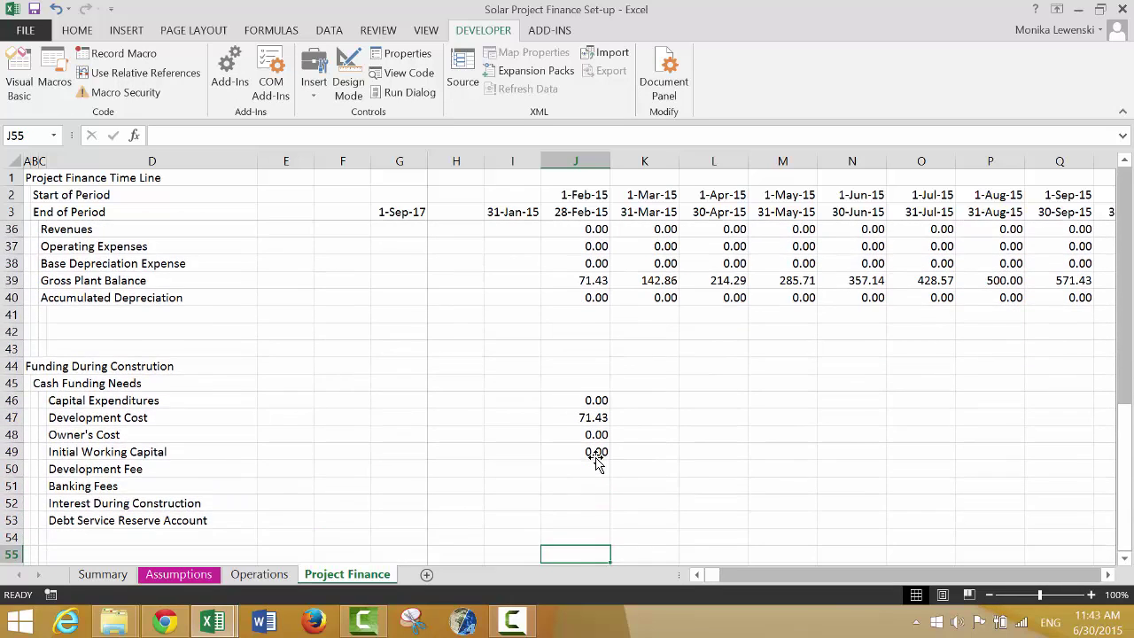
{"action": "key", "text": "Up"}
{"action": "key", "text": "Left"}
{"action": "key", "text": "Left"}
{"action": "key", "text": "Left"}
{"action": "key", "text": "Left"}
{"action": "key", "text": "Left"}
{"action": "key", "text": "Left"}
{"action": "key", "text": "Left"}
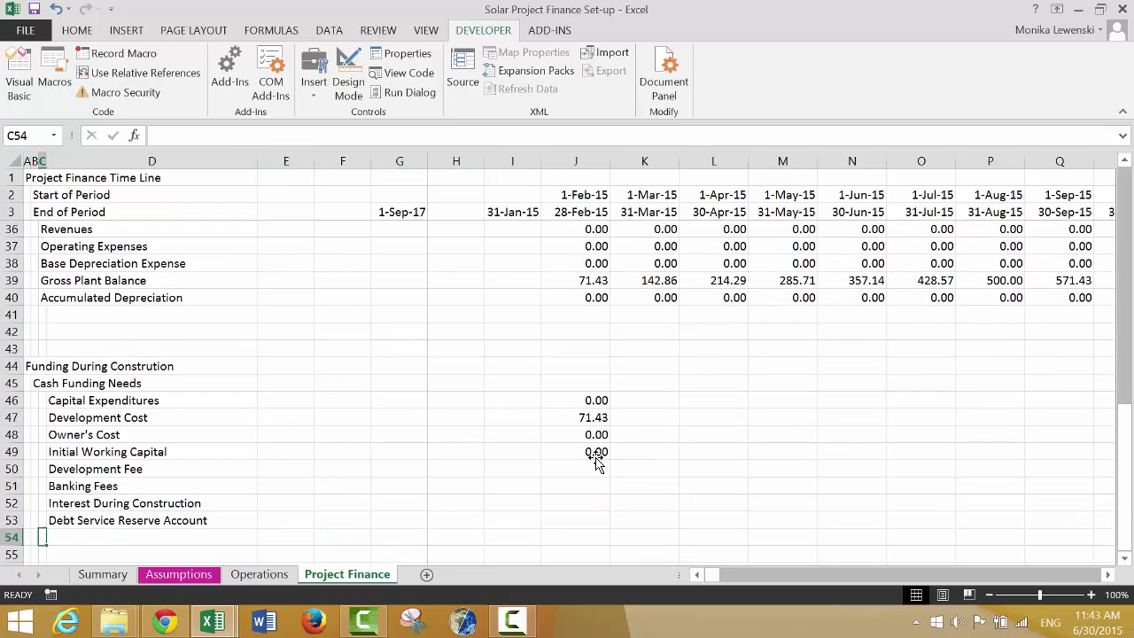
{"action": "key", "text": "Right"}
{"action": "type", "text": "Tota"}
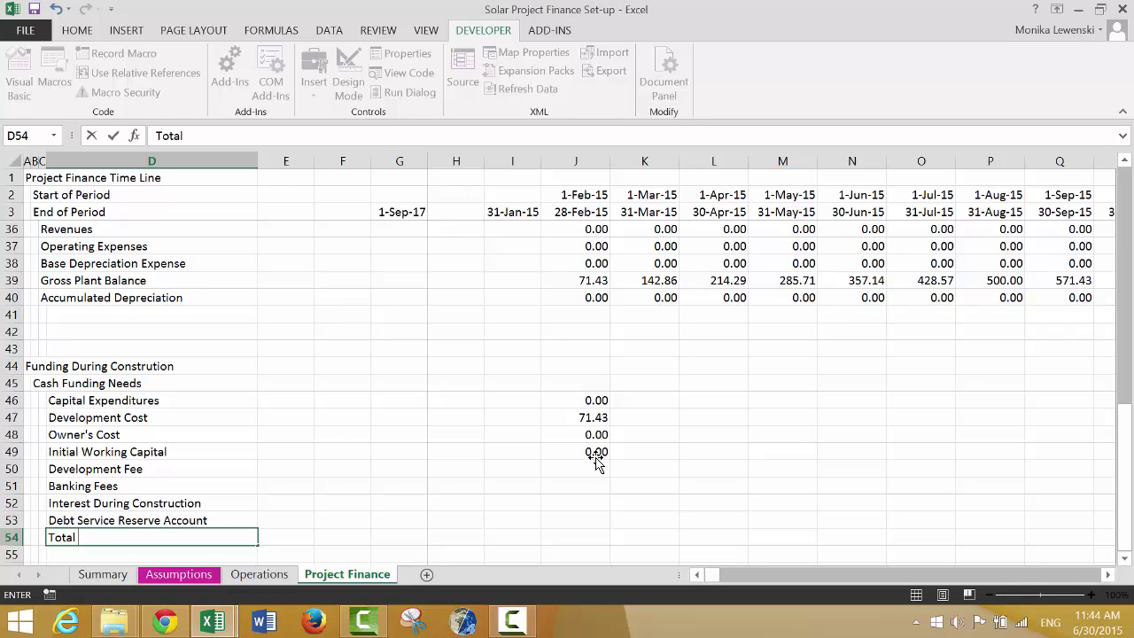
{"action": "type", "text": "l Funding"}
{"action": "key", "text": "Return"}
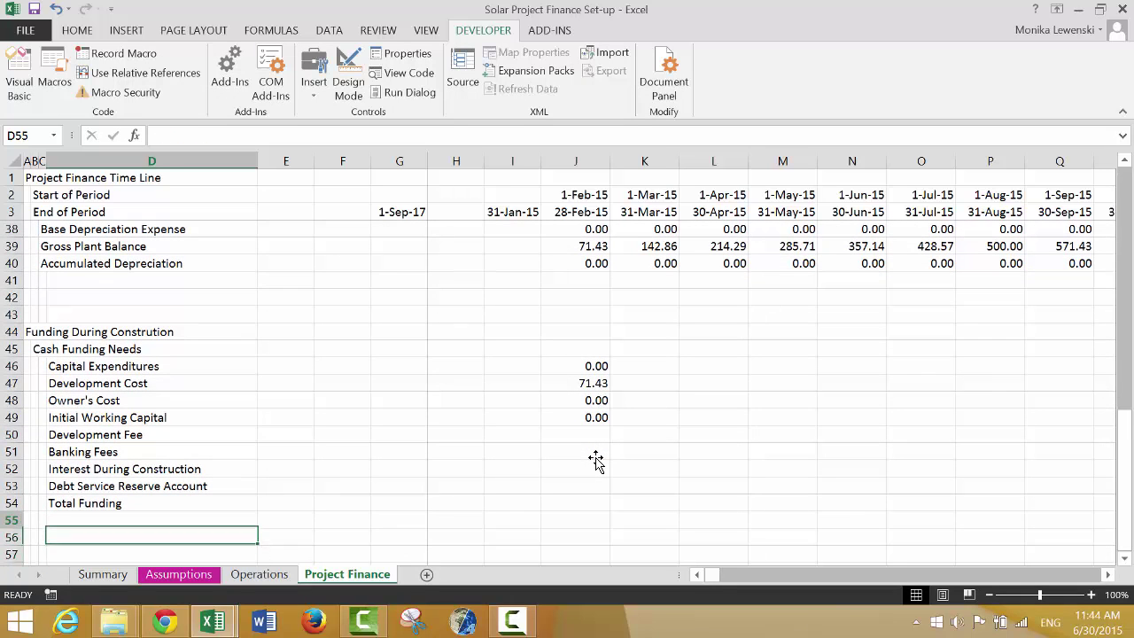
Enter the subsection heading "Financing of Funding Needs" in B56, leaving one blank row below Total Funding
{"action": "key", "text": "Left"}
{"action": "key", "text": "Left"}
{"action": "key", "text": "Down"}
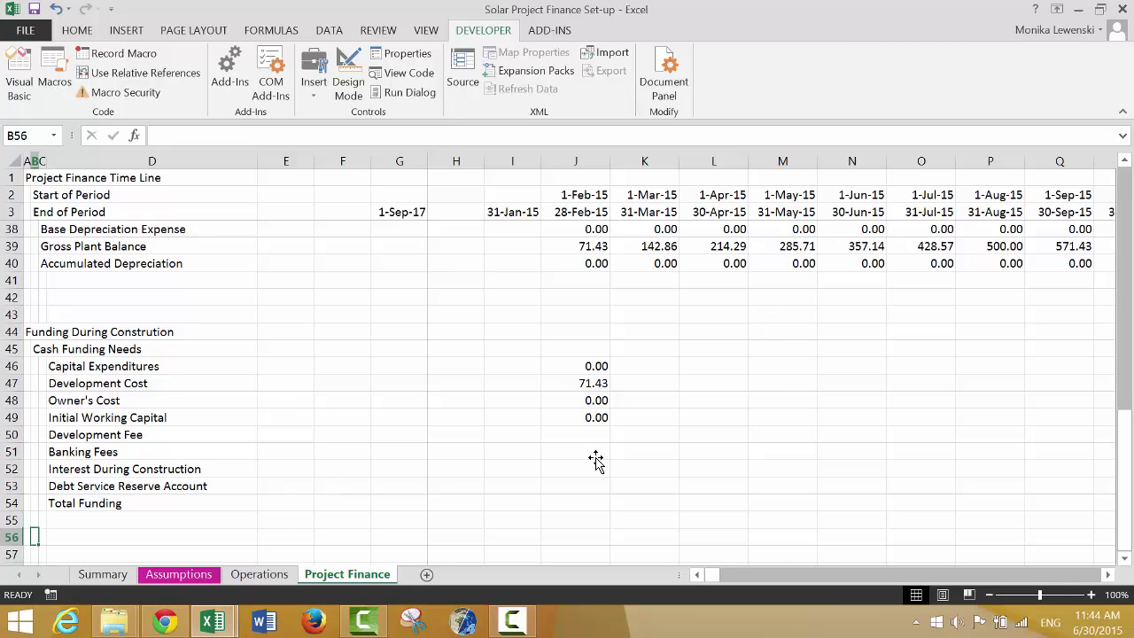
{"action": "type", "text": "Fin"}
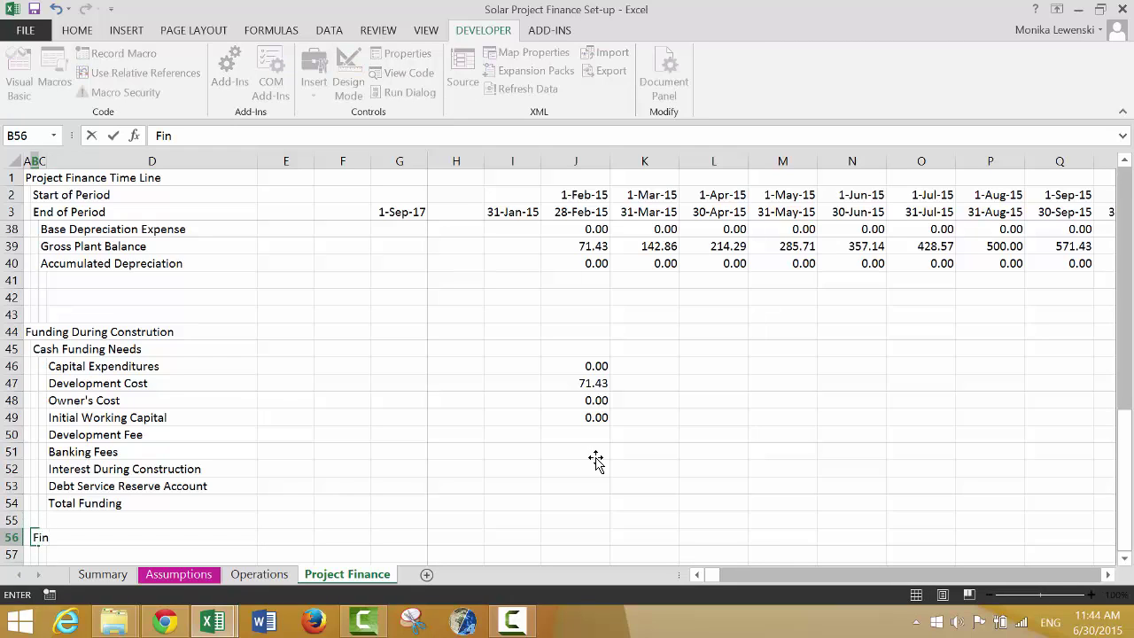
{"action": "type", "text": "ing"}
{"action": "key", "text": "BackSpace"}
{"action": "key", "text": "BackSpace"}
{"action": "type", "text": "ancing of Fun"}
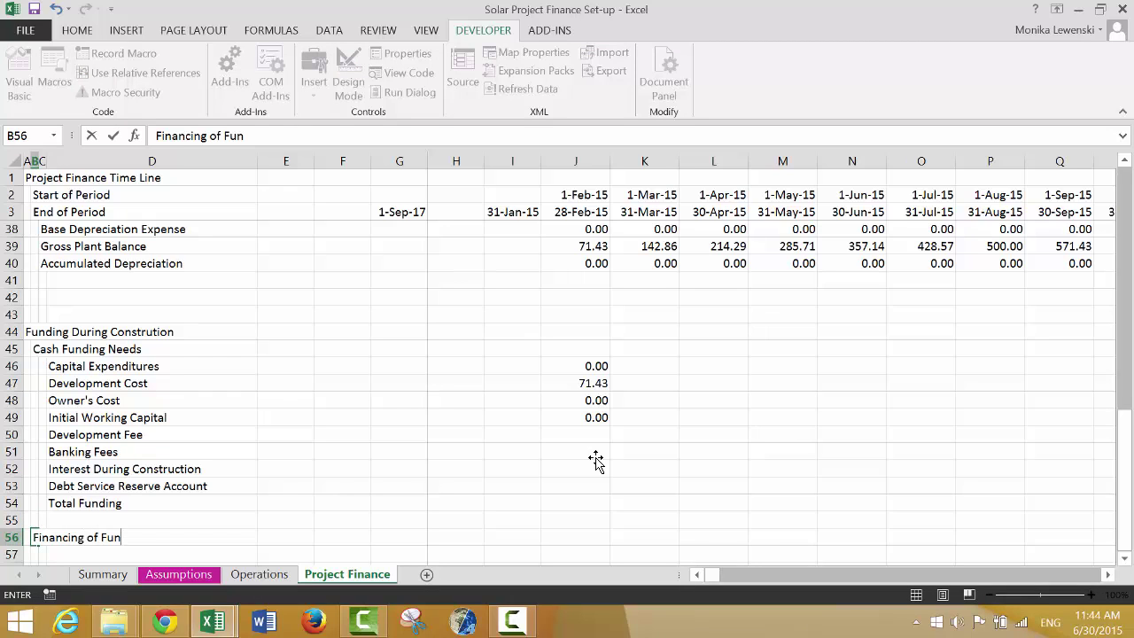
{"action": "type", "text": "ding Needs"}
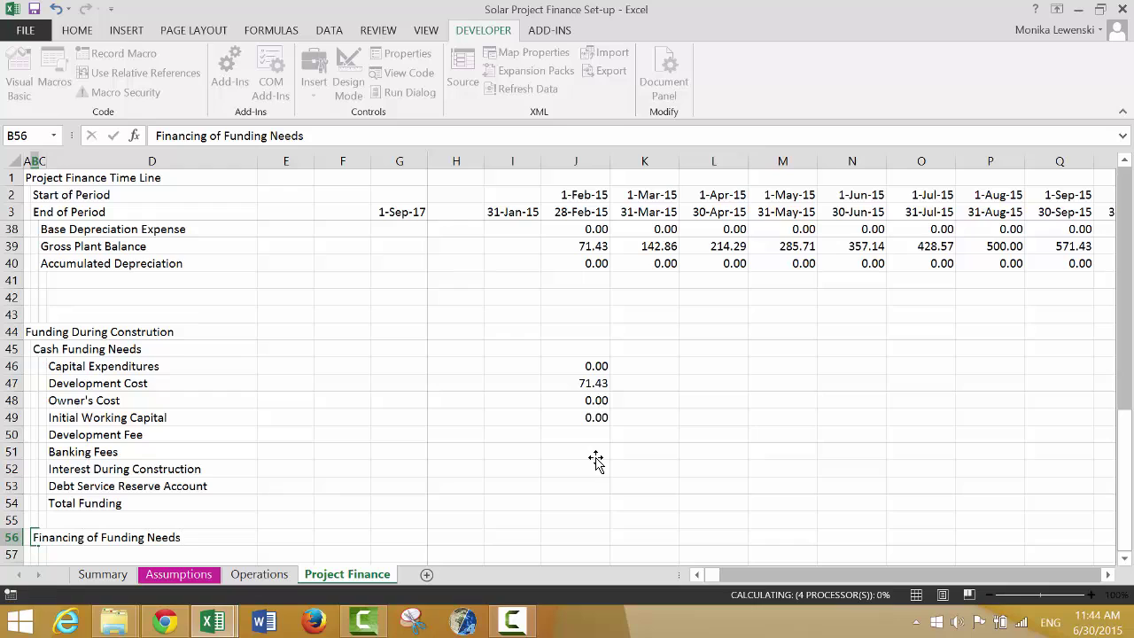
{"action": "key", "text": "Return"}
Enter the subheading "Pro-Rata Funding" in C57, indented under Financing of Funding Needs
{"action": "key", "text": "Right"}
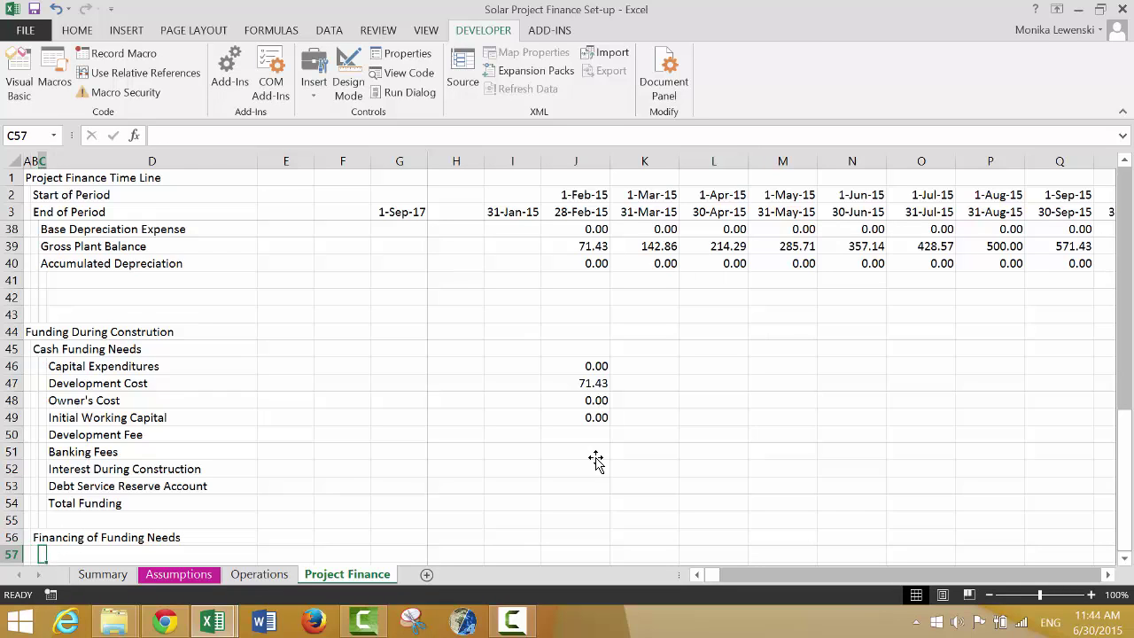
{"action": "type", "text": "Pro-"}
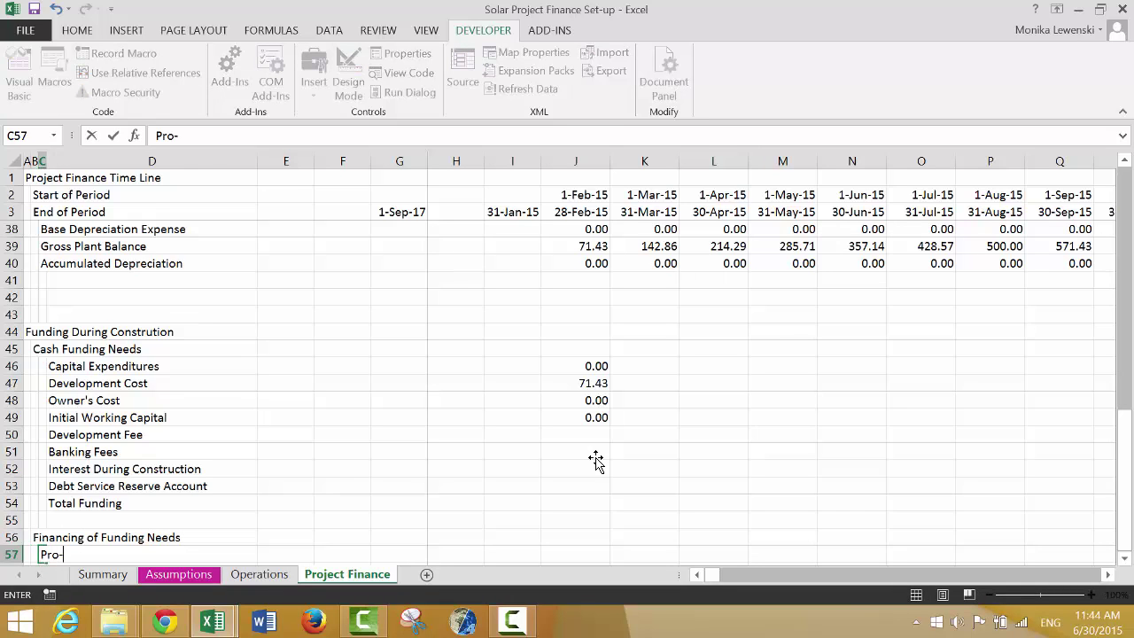
{"action": "type", "text": "Tr"}
{"action": "key", "text": "BackSpace"}
{"action": "key", "text": "BackSpace"}
{"action": "type", "text": "Rate"}
{"action": "key", "text": "BackSpace"}
{"action": "key", "text": "BackSpace"}
{"action": "type", "text": "a"}
{"action": "left_click", "coordinate": [595, 458], "text": "shift"}
{"action": "type", "text": "Fu"}
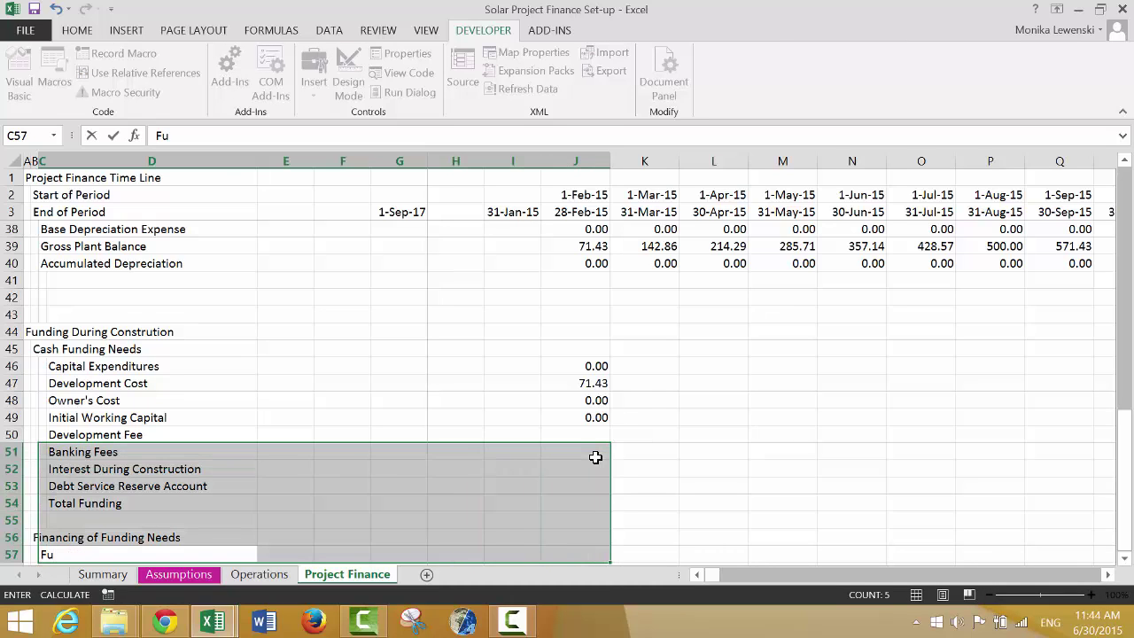
{"action": "key", "text": "Escape"}
{"action": "key", "text": "Left"}
{"action": "key", "text": "Right"}
{"action": "key", "text": "F2"}
{"action": "key", "text": "Home"}
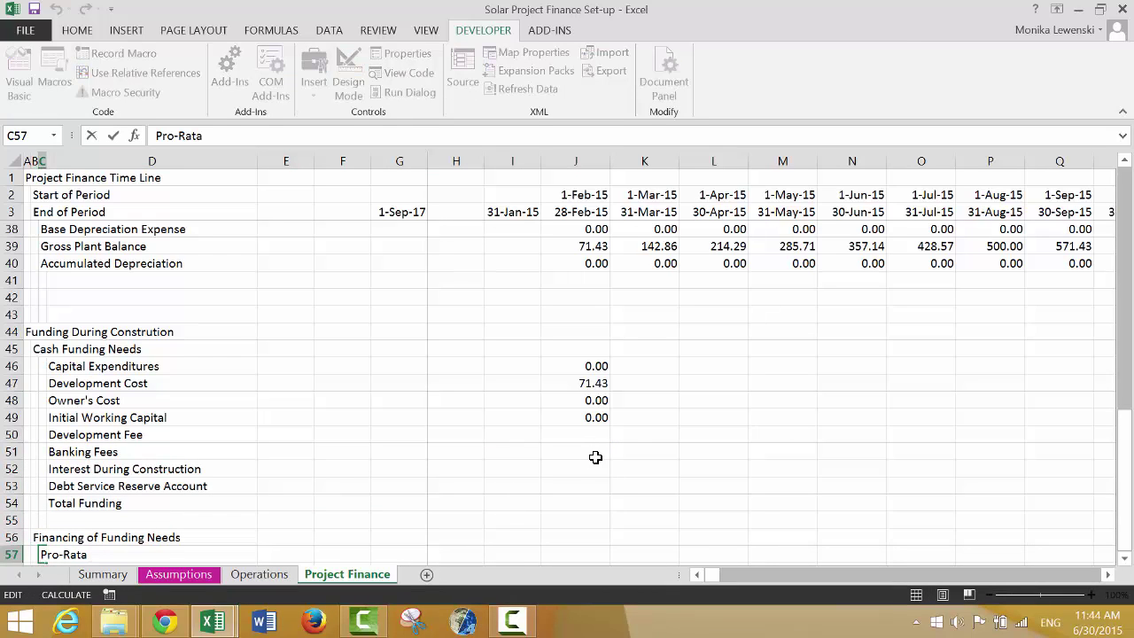
{"action": "type", "text": "Funding"}
{"action": "key", "text": "Return"}
Enter the line item label "Base for Funding" in D58 under Pro-Rata Funding
{"action": "key", "text": "Right"}
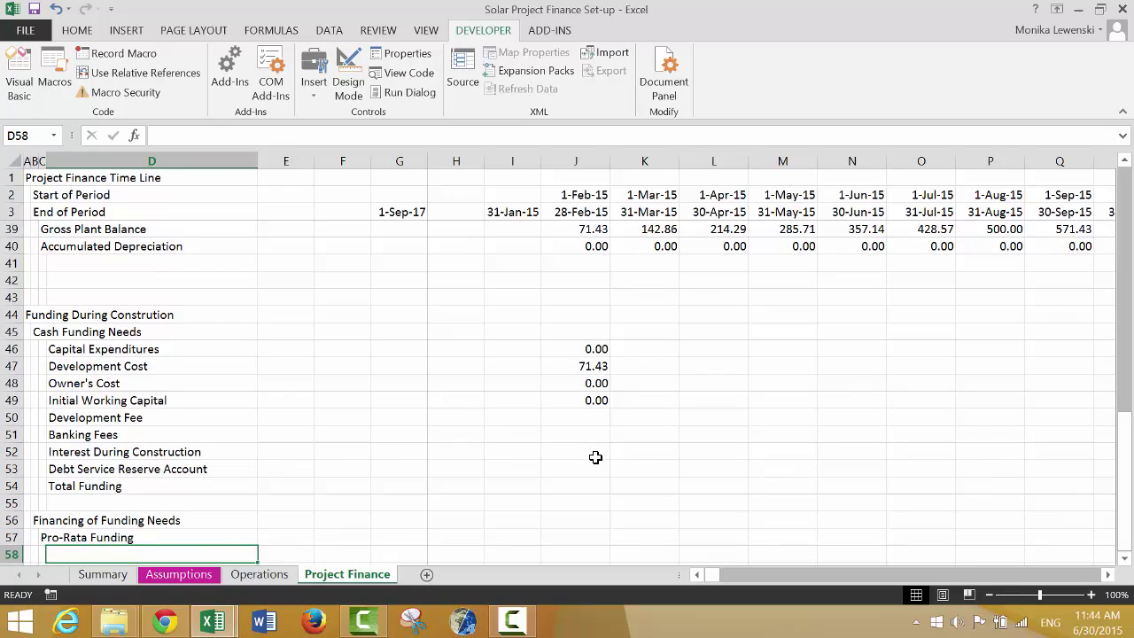
{"action": "type", "text": "Percent of"}
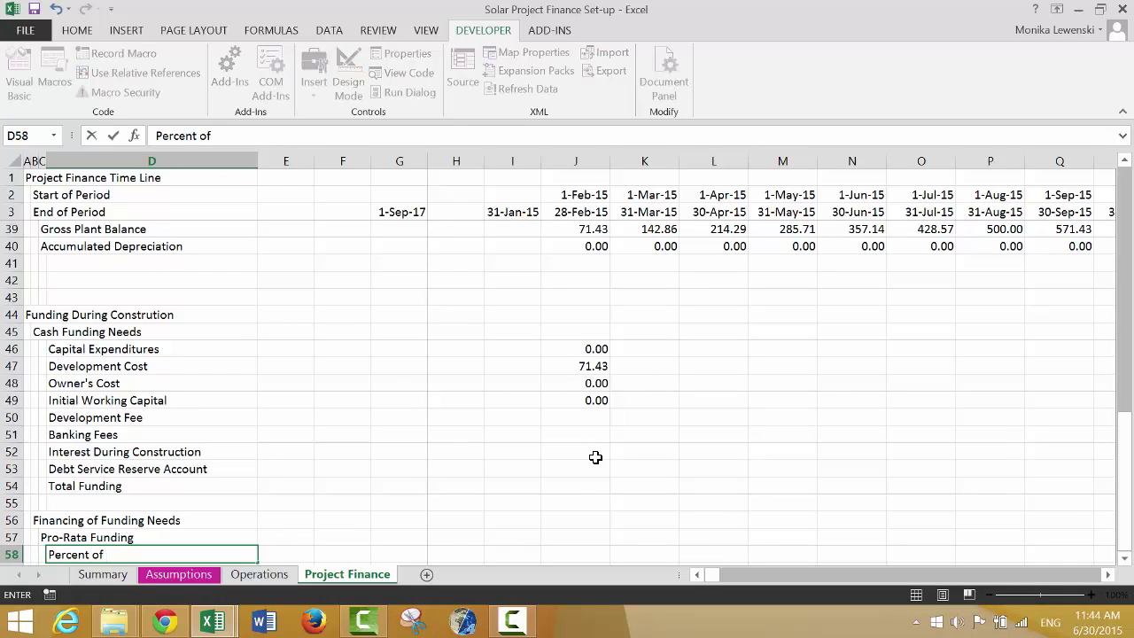
{"action": "key", "text": "Left"}
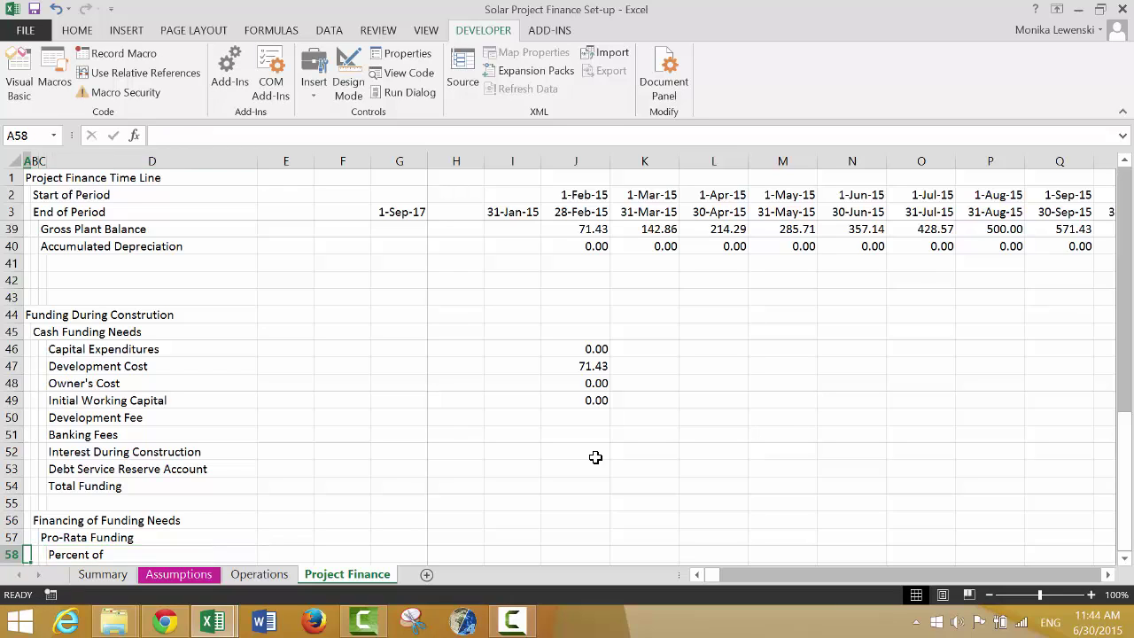
{"action": "key", "text": "Right"}
{"action": "type", "text": "B"}
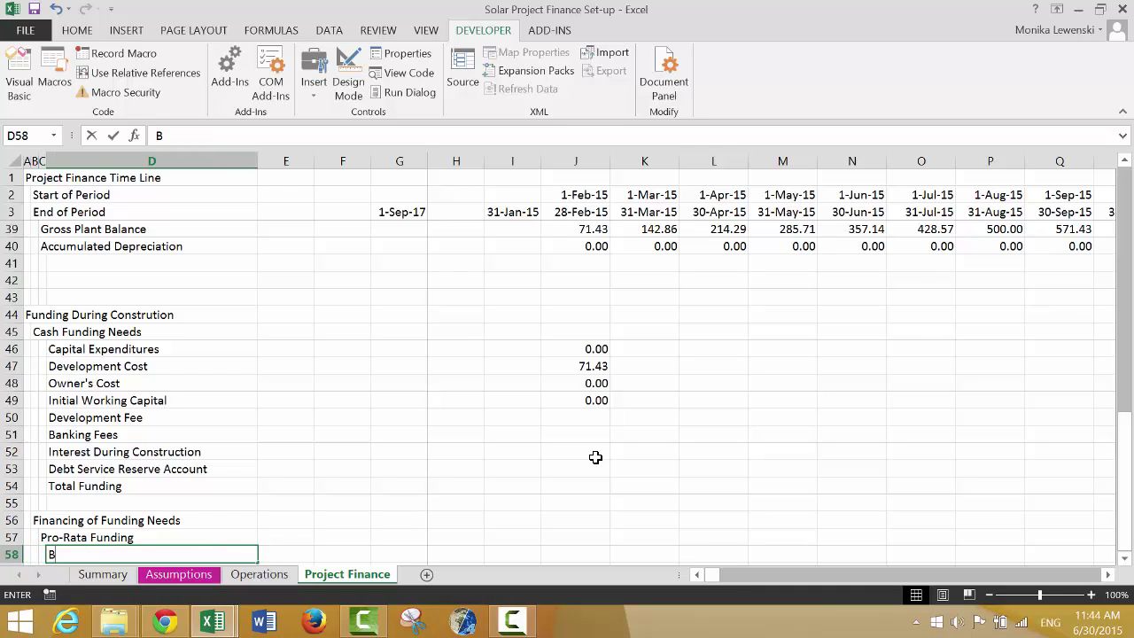
{"action": "type", "text": "ase for "}
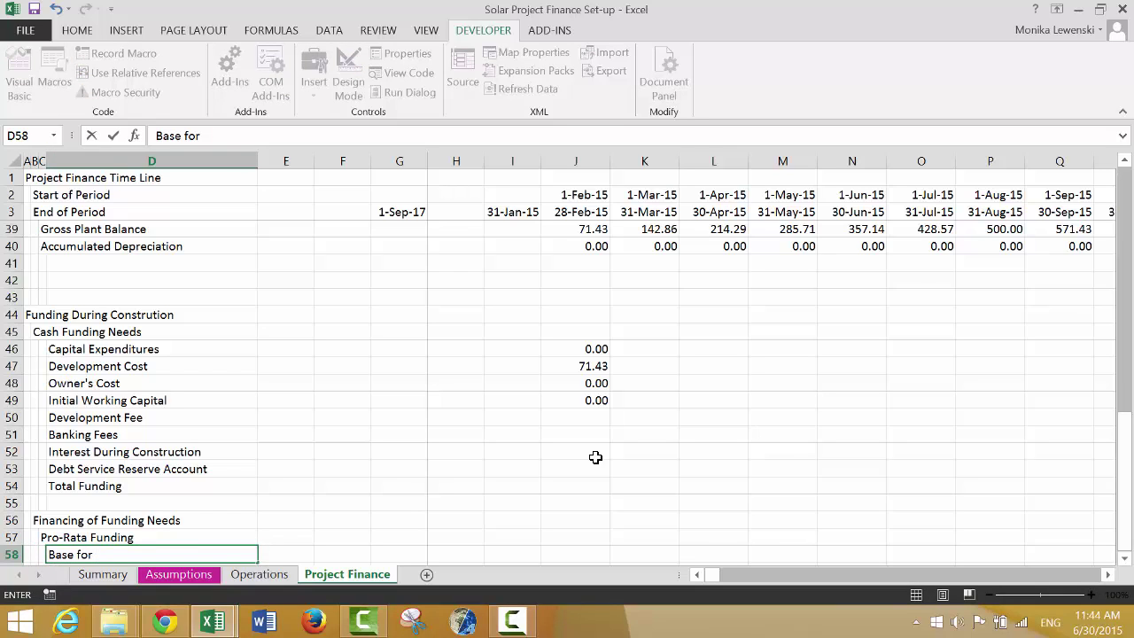
{"action": "type", "text": "Funding"}
{"action": "key", "text": "Return"}
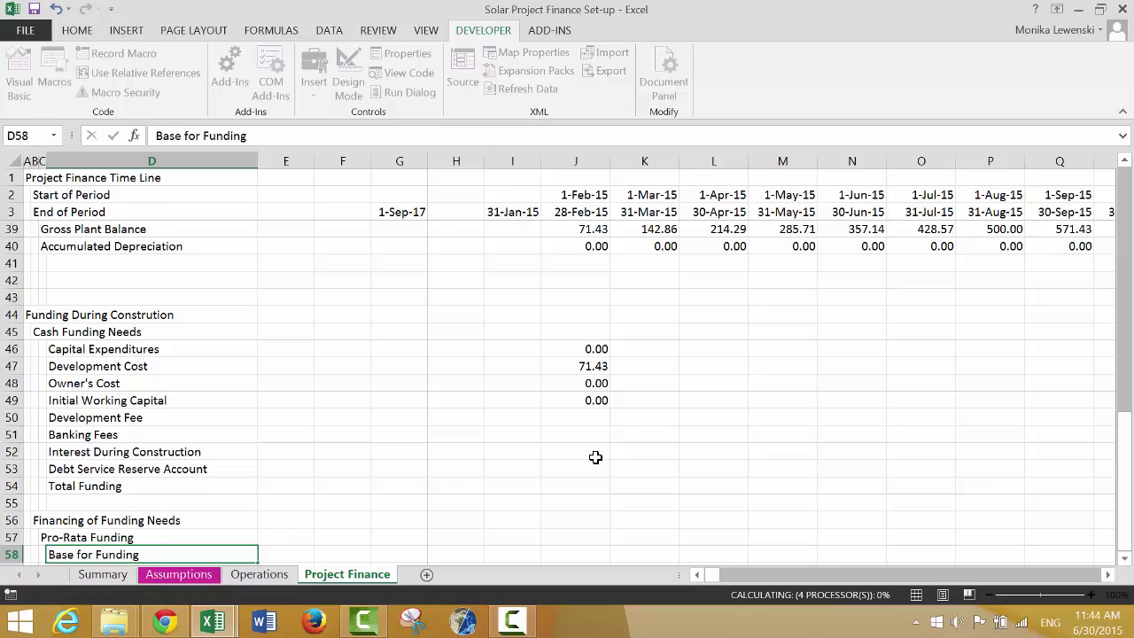
Review the Cash Funding Needs lines and examine the first-period Development Cost formula in J47
{"action": "key", "text": "Up"}
{"action": "key", "text": "Up"}
{"action": "key", "text": "Up"}
{"action": "key", "text": "Up"}
{"action": "key", "text": "Up"}
{"action": "key", "text": "Up"}
{"action": "key", "text": "Up"}
{"action": "key", "text": "Up"}
{"action": "key", "text": "Up"}
{"action": "key", "text": "Up"}
{"action": "key", "text": "Up"}
{"action": "key", "text": "Up"}
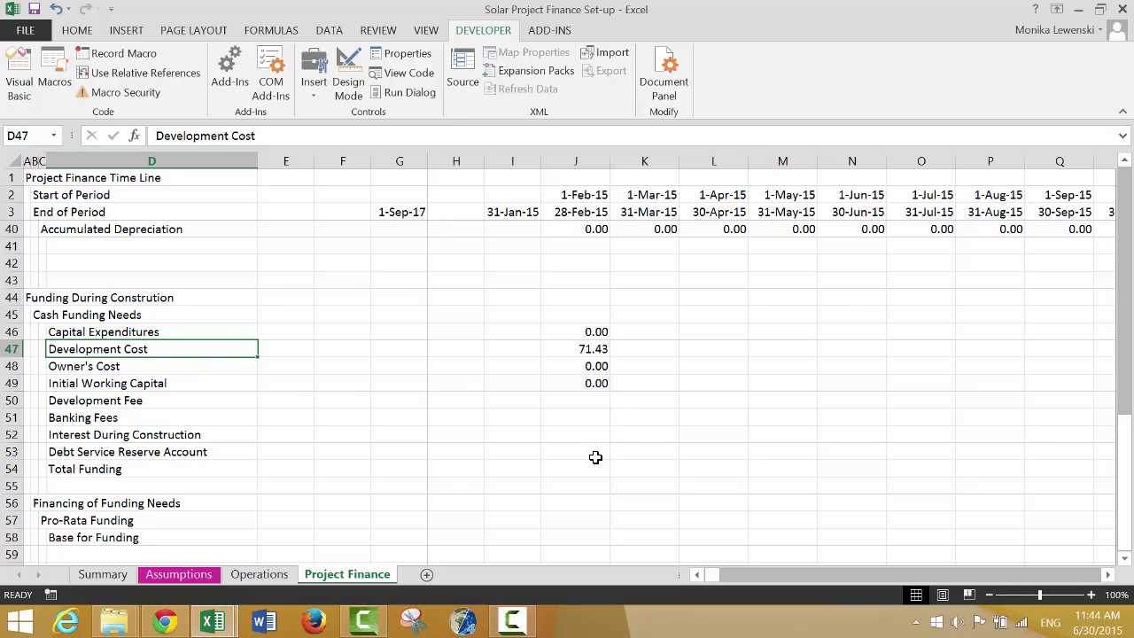
{"action": "key", "text": "Right"}
{"action": "key", "text": "Right"}
{"action": "key", "text": "Right"}
{"action": "key", "text": "Right"}
{"action": "key", "text": "Right"}
{"action": "key", "text": "Right"}
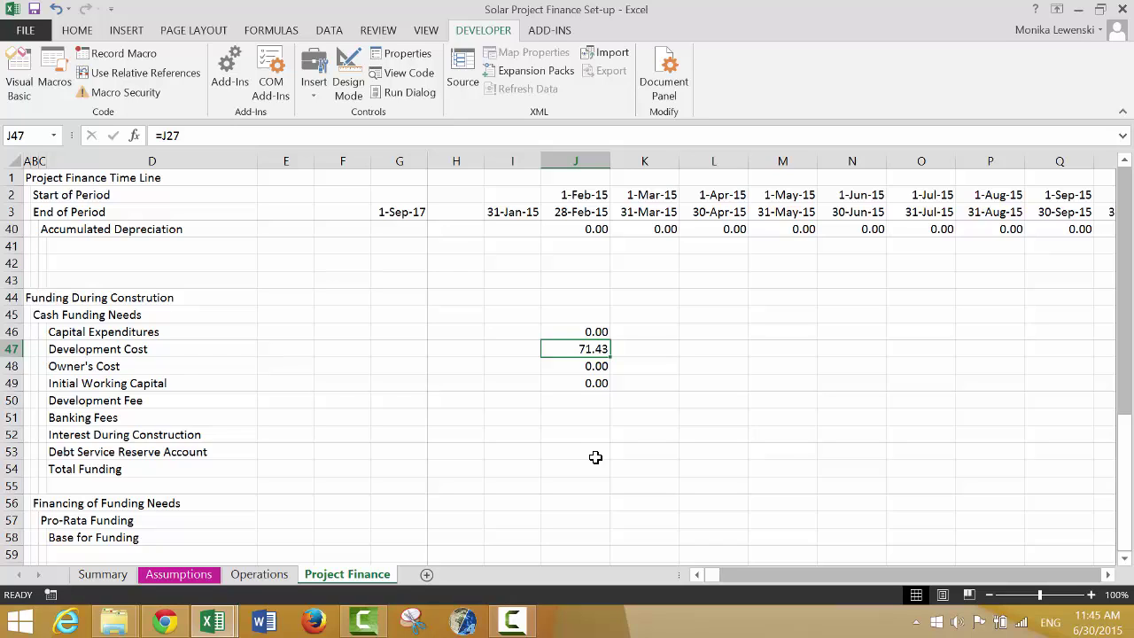
{"action": "key", "text": "Down"}
{"action": "key", "text": "Down"}
{"action": "key", "text": "Down"}
{"action": "key", "text": "Down"}
{"action": "key", "text": "Down"}
{"action": "key", "text": "Down"}
{"action": "key", "text": "Down"}
{"action": "key", "text": "Down"}
{"action": "key", "text": "Down"}
{"action": "key", "text": "Down"}
{"action": "key", "text": "Left"}
{"action": "key", "text": "Left"}
{"action": "key", "text": "Left"}
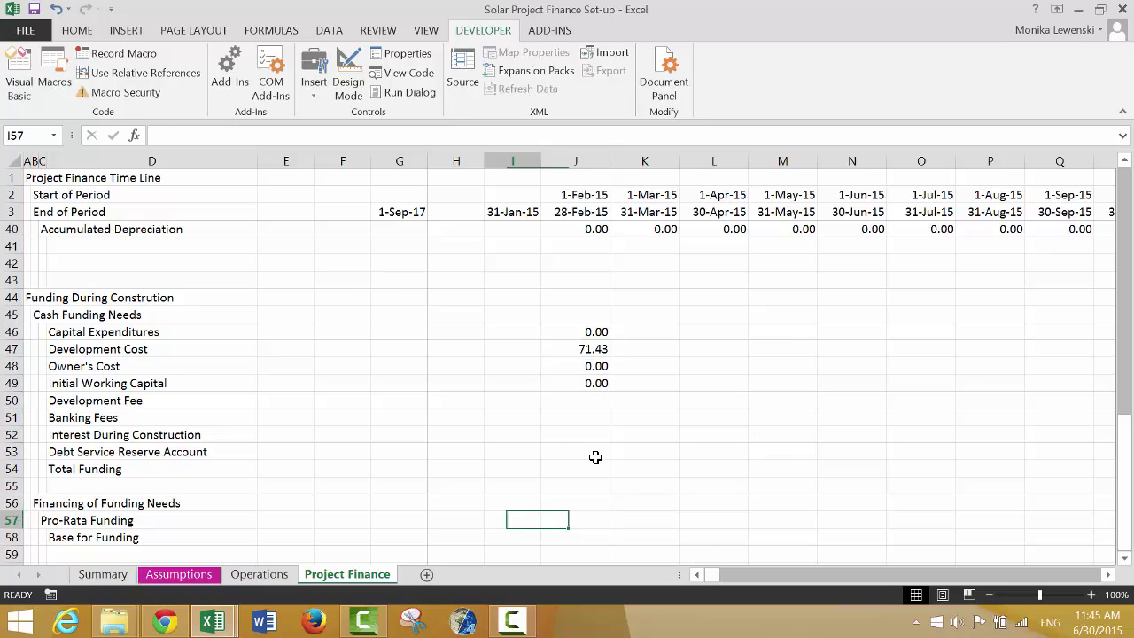
{"action": "key", "text": "Left"}
{"action": "key", "text": "Left"}
{"action": "key", "text": "Left"}
{"action": "key", "text": "Left"}
{"action": "key", "text": "Down"}
{"action": "key", "text": "Right"}
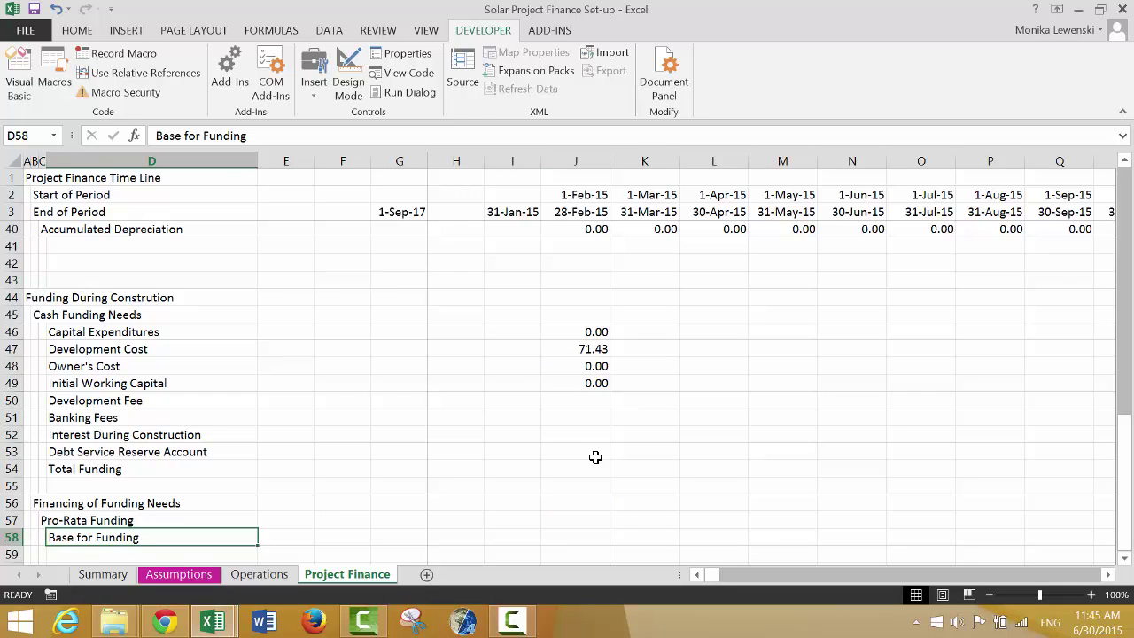
{"action": "key", "text": "shift+space"}
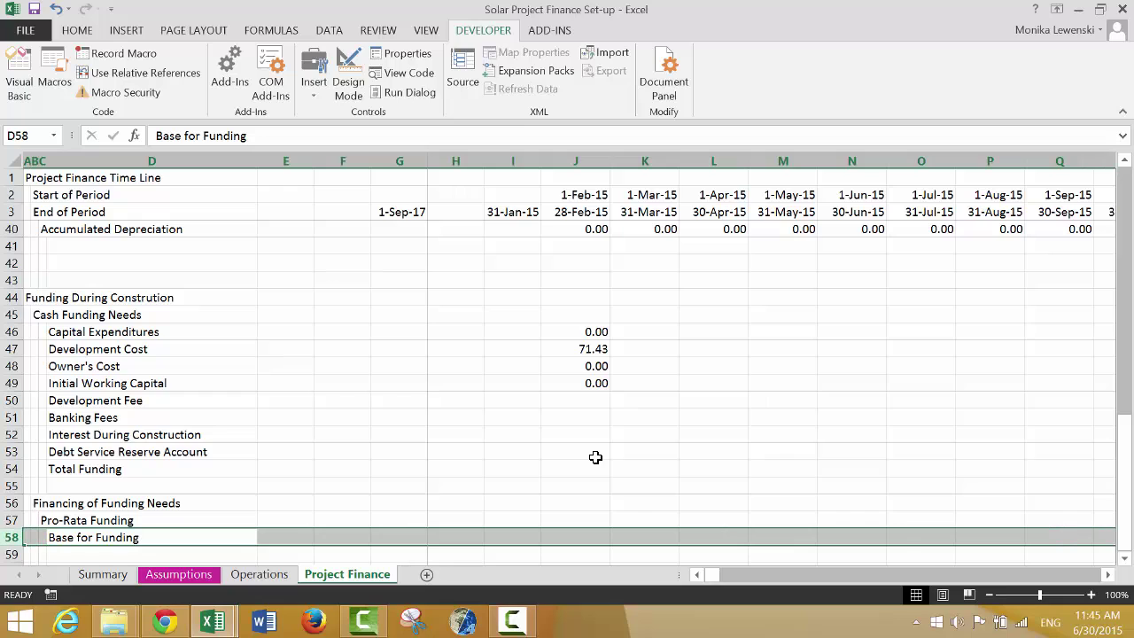
{"action": "key", "text": "Up"}
{"action": "key", "text": "Up"}
{"action": "key", "text": "Up"}
{"action": "key", "text": "Up"}
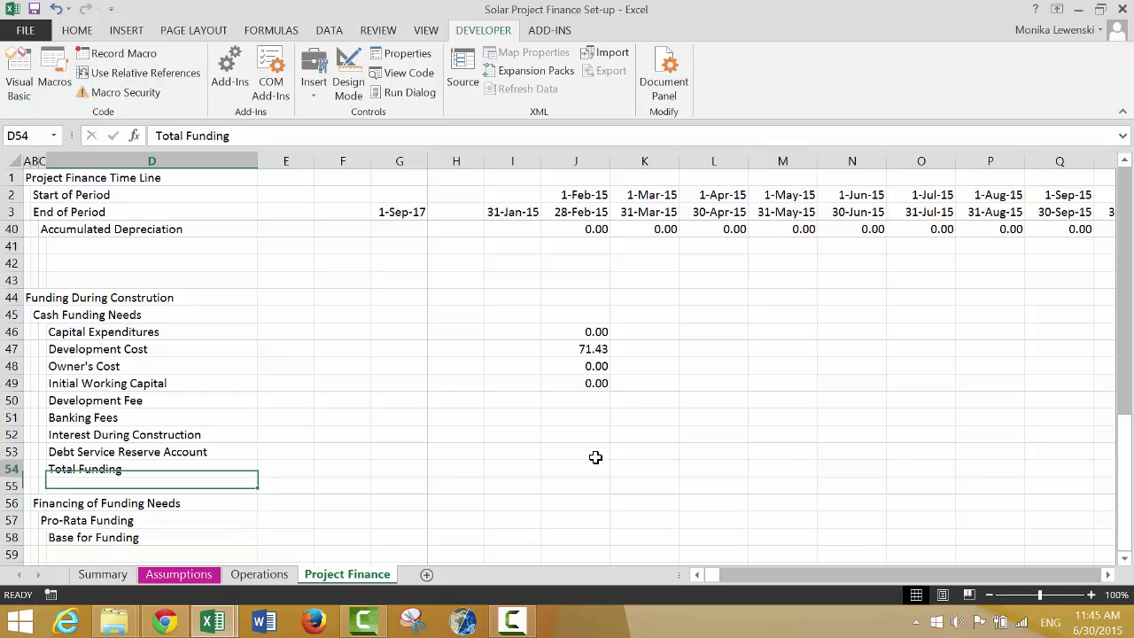
{"action": "key", "text": "Down"}
{"action": "key", "text": "Down"}
{"action": "key", "text": "Up"}
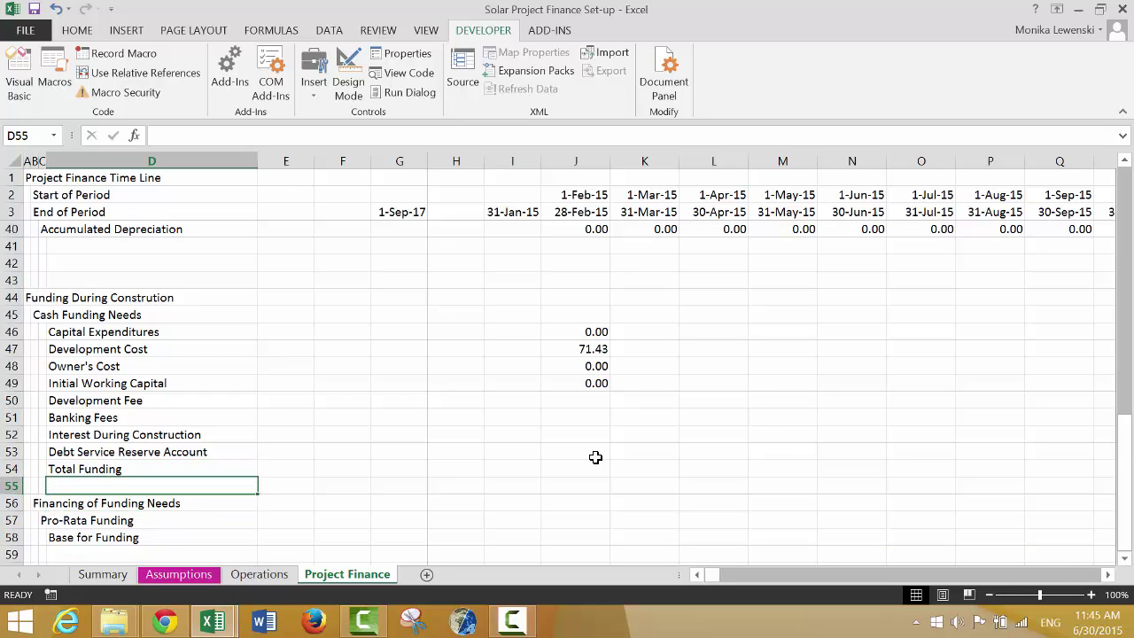
{"action": "key", "text": "Left"}
{"action": "key", "text": "Left"}
{"action": "key", "text": "Left"}
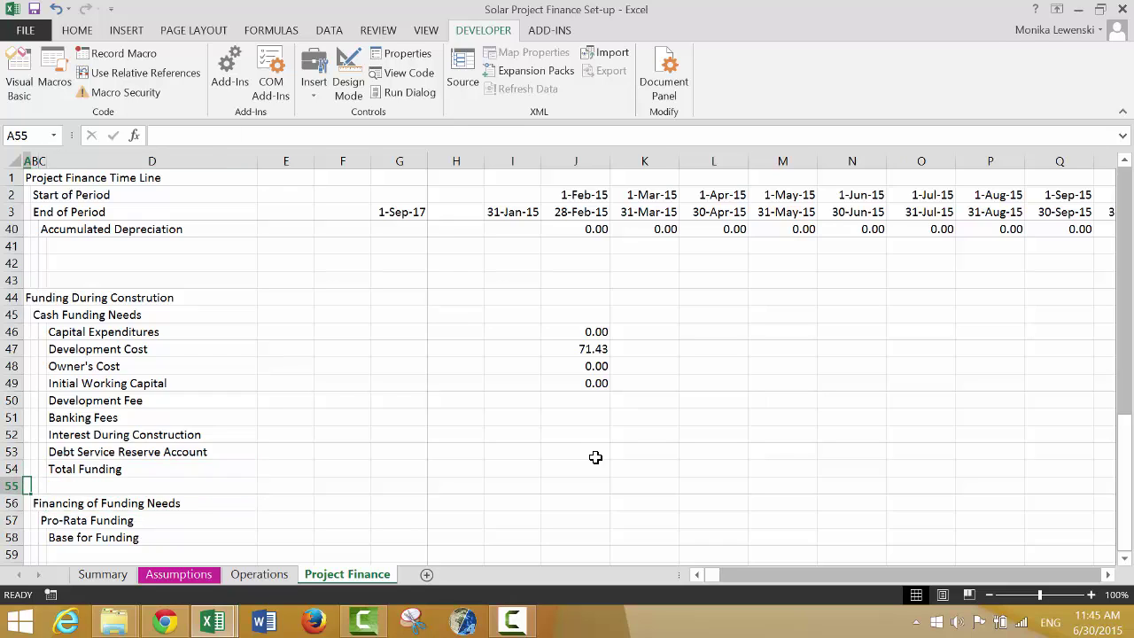
{"action": "left_click", "coordinate": [519, 622]}
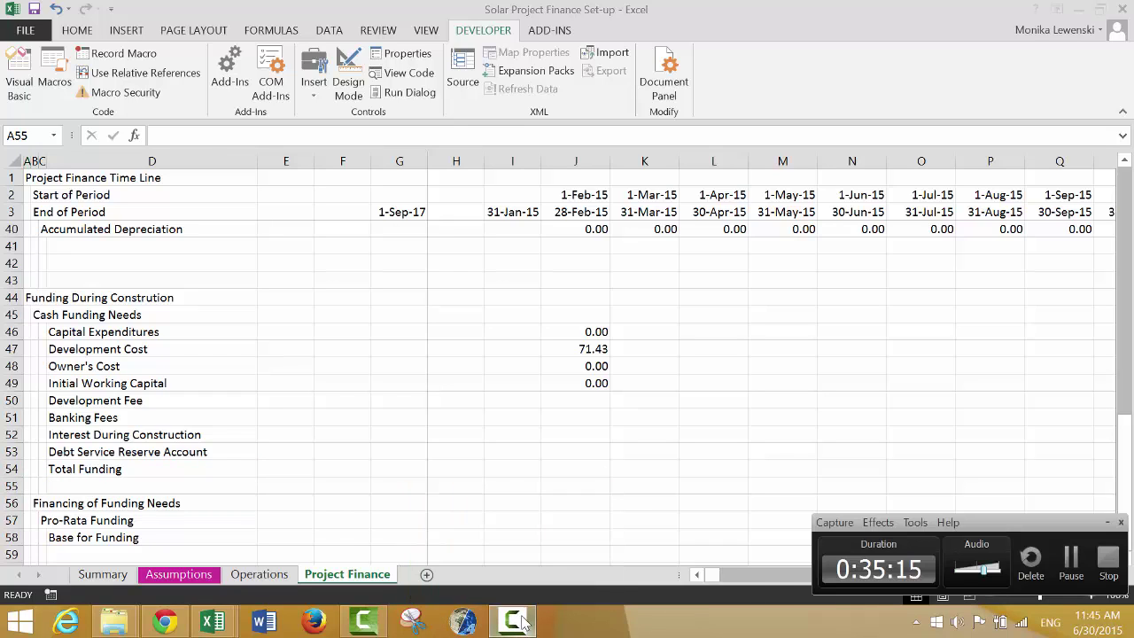
{"action": "left_click", "coordinate": [1072, 560]}
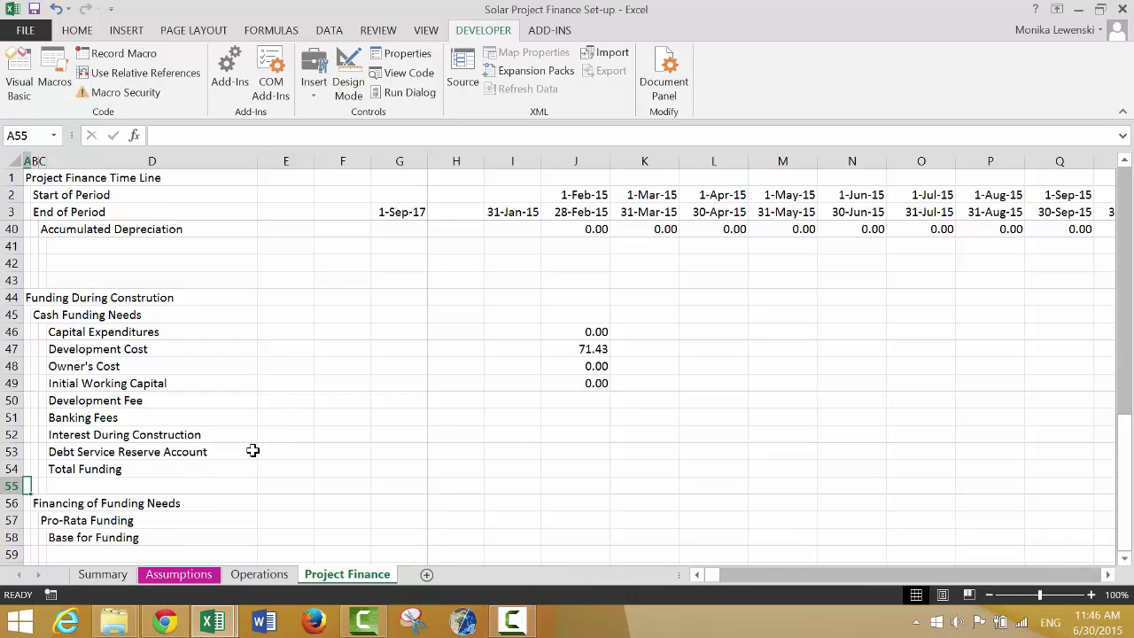
{"action": "left_click", "coordinate": [253, 451]}
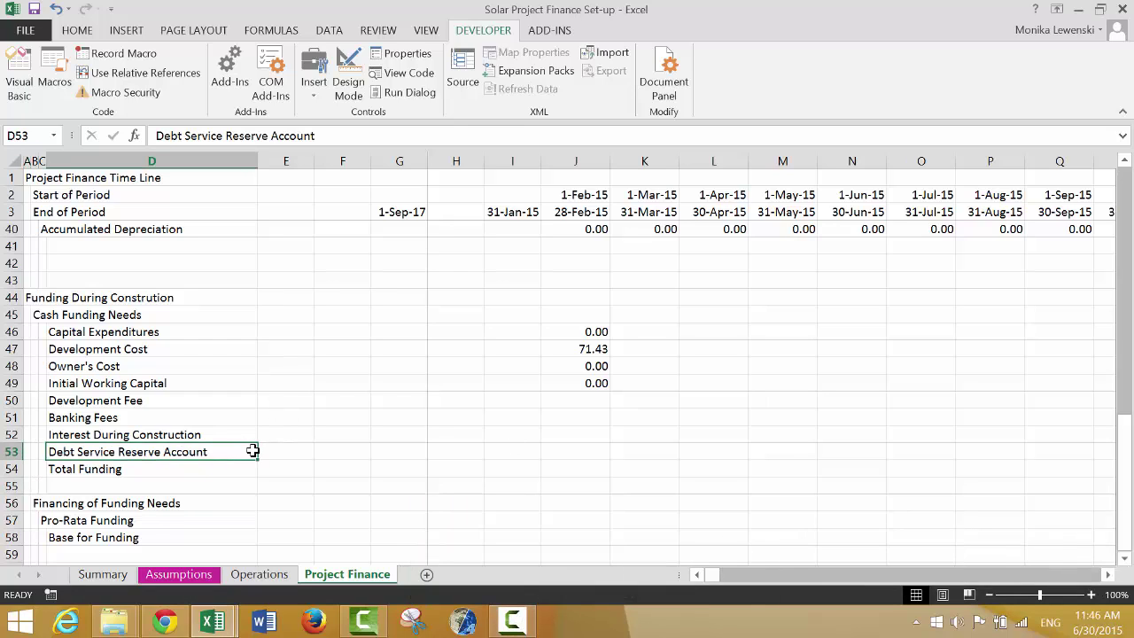
Extend the Interest During Construction label in D52 to read "Interest During Construction Paid"
{"action": "key", "text": "Up"}
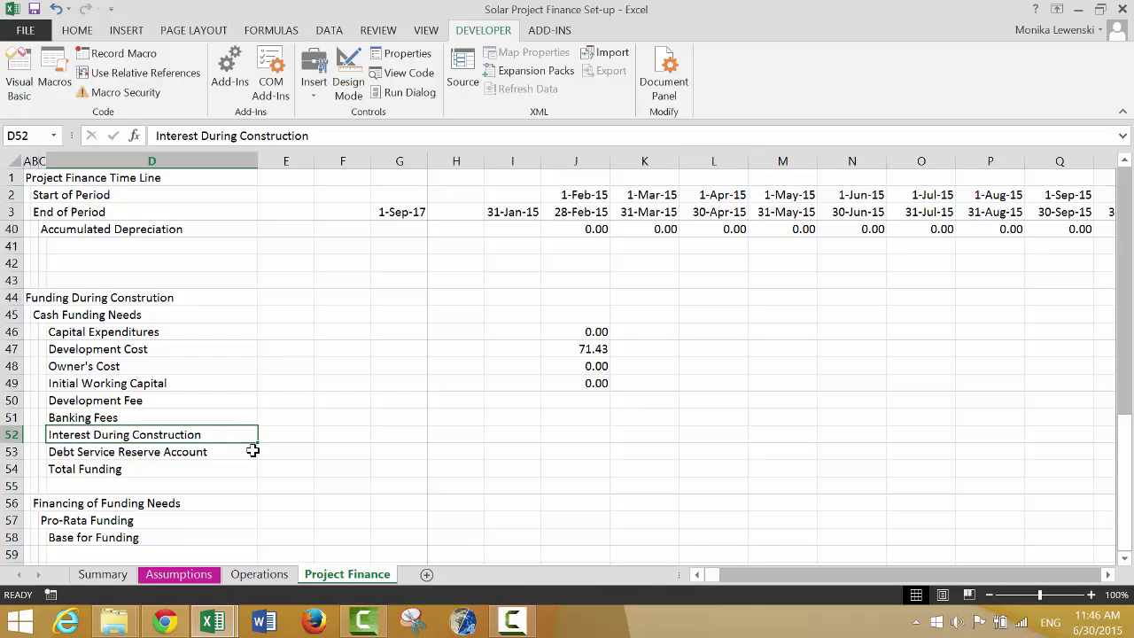
{"action": "key", "text": "F2"}
{"action": "type", "text": "PAin"}
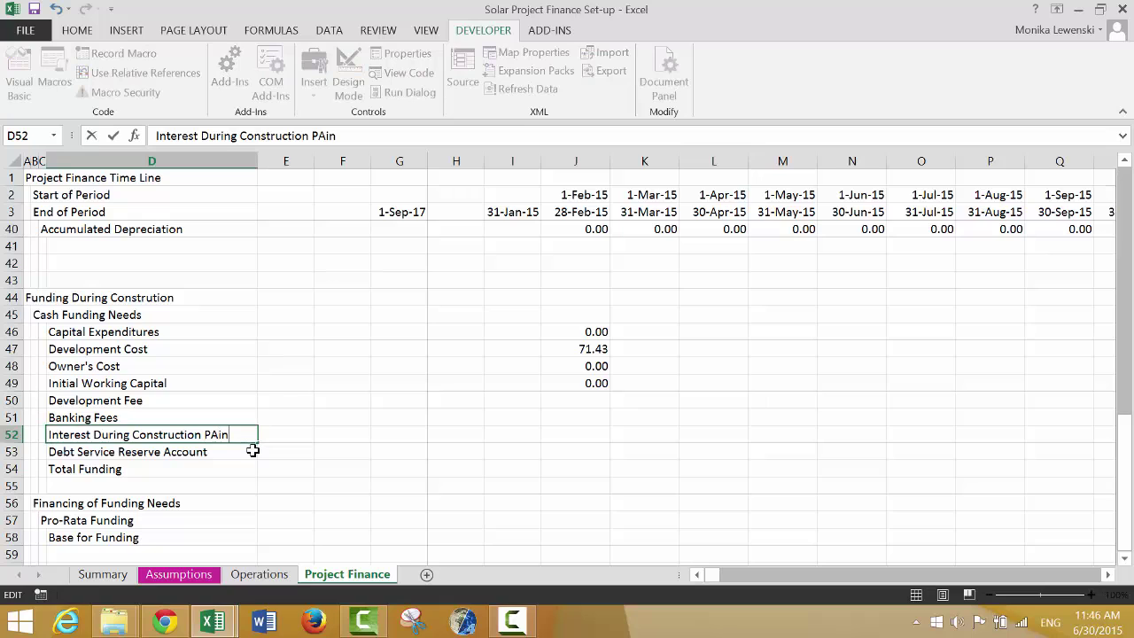
{"action": "key", "text": "BackSpace"}
{"action": "key", "text": "BackSpace"}
{"action": "key", "text": "BackSpace"}
{"action": "type", "text": "aid"}
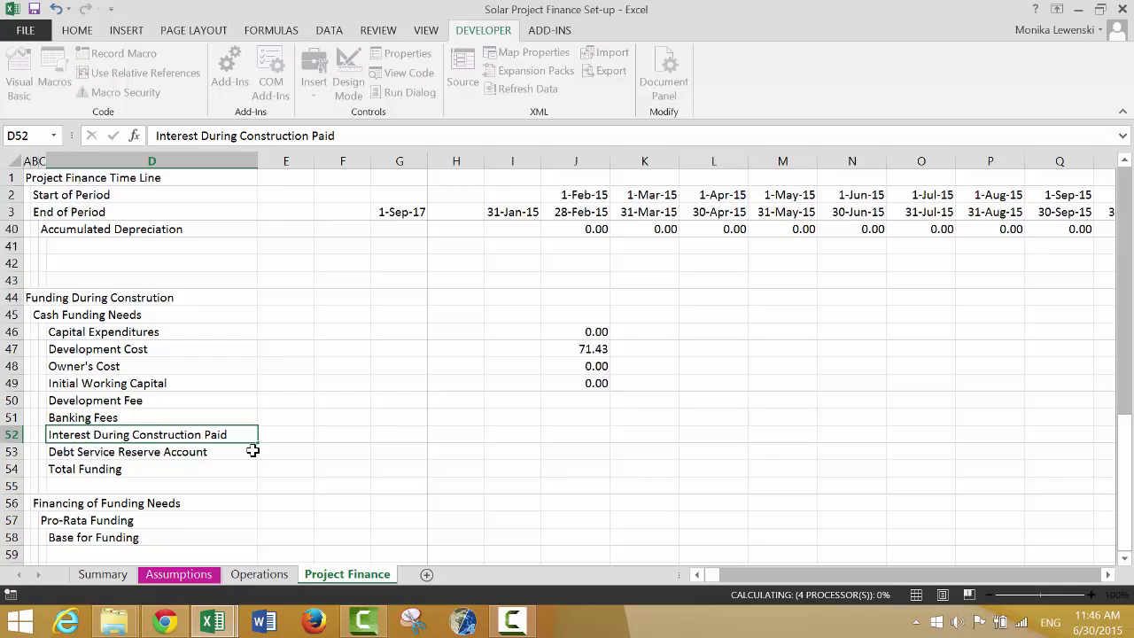
{"action": "key", "text": "Return"}
Insert four blank rows at row 55, between Total Funding and the Financing of Funding Needs section
{"action": "key", "text": "Down"}
{"action": "key", "text": "Down"}
{"action": "key", "text": "shift+space"}
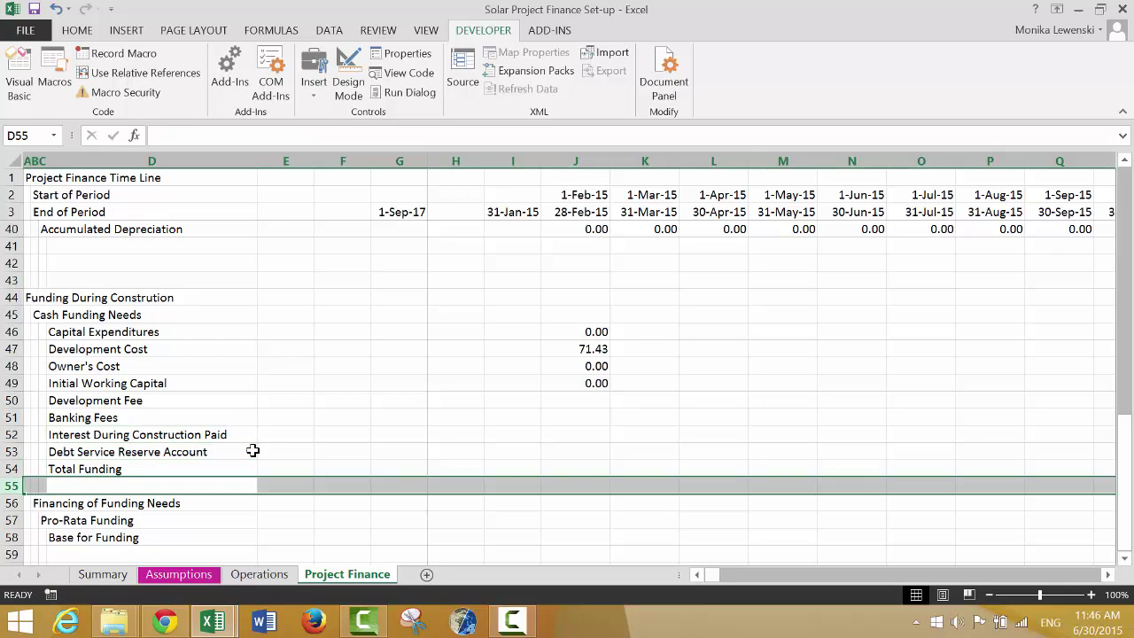
{"action": "key", "text": "ctrl+shift+equal"}
{"action": "key", "text": "ctrl+shift+equal"}
{"action": "key", "text": "ctrl+shift+equal"}
{"action": "key", "text": "ctrl+shift+equal"}
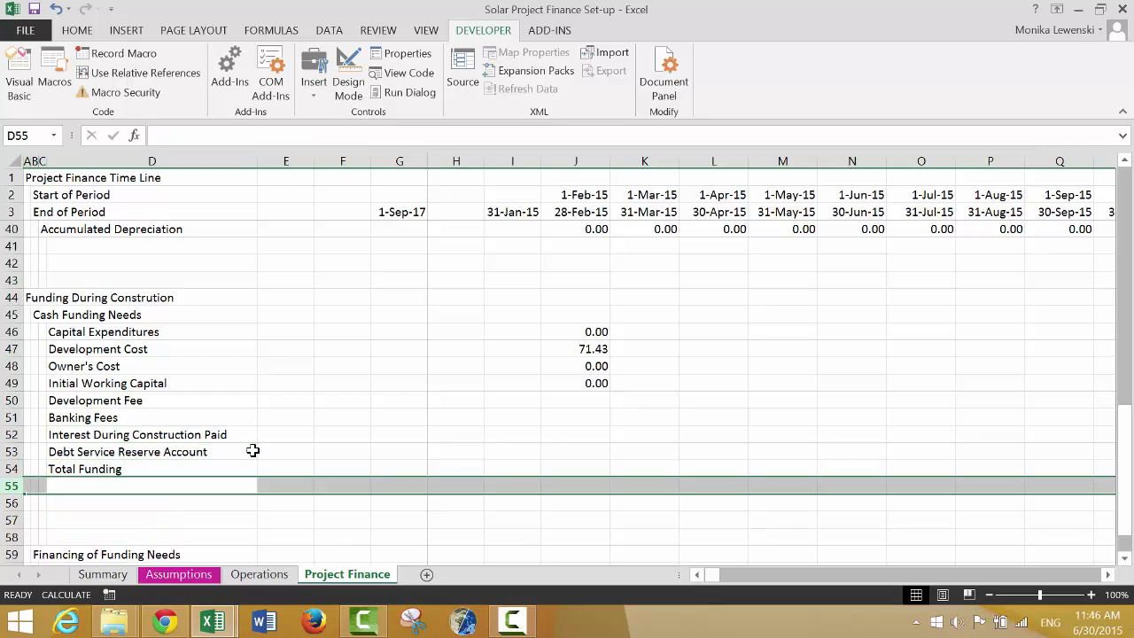
Enter the section heading "Adjustment for Debt Funding" in cell B56
{"action": "key", "text": "Down"}
{"action": "key", "text": "Left"}
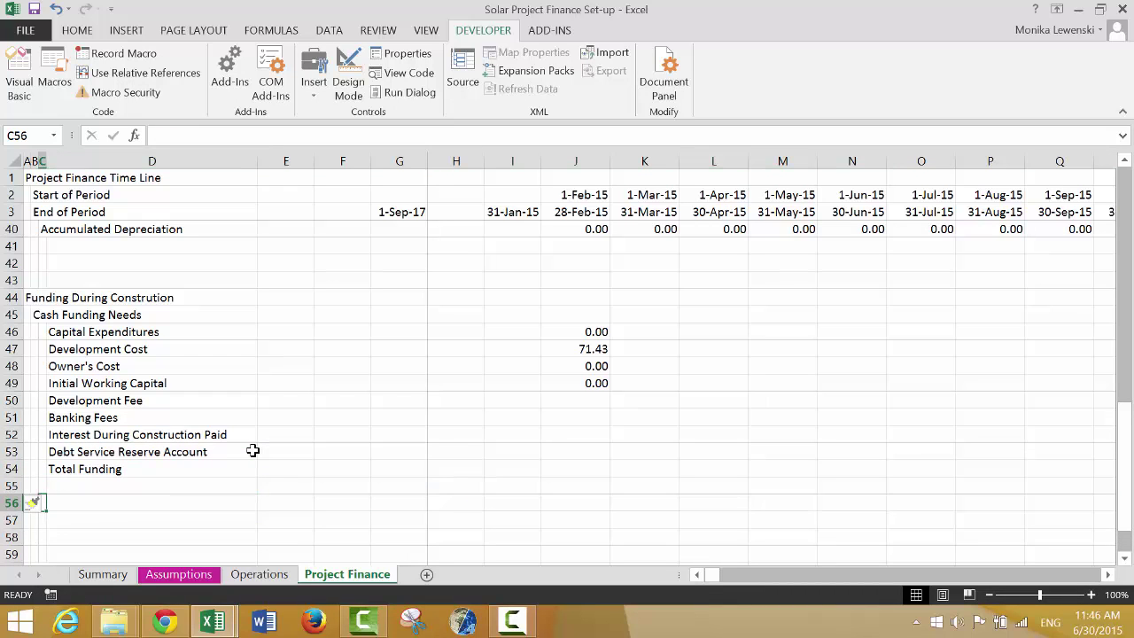
{"action": "key", "text": "Left"}
{"action": "type", "text": "A"}
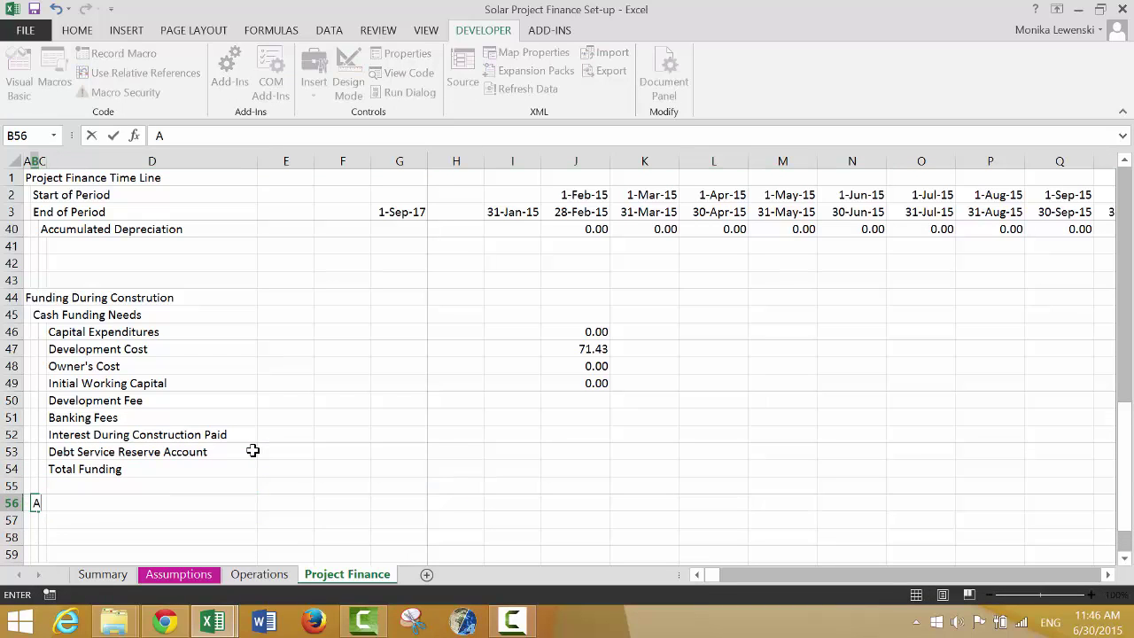
{"action": "type", "text": "djustment "}
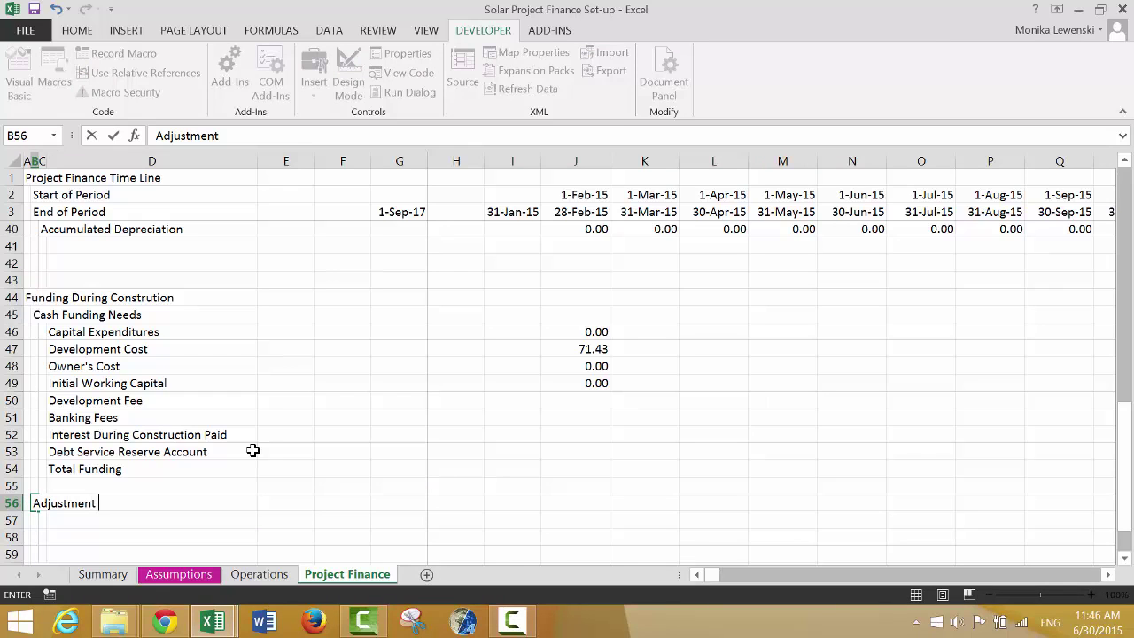
{"action": "type", "text": "for Debt Funding"}
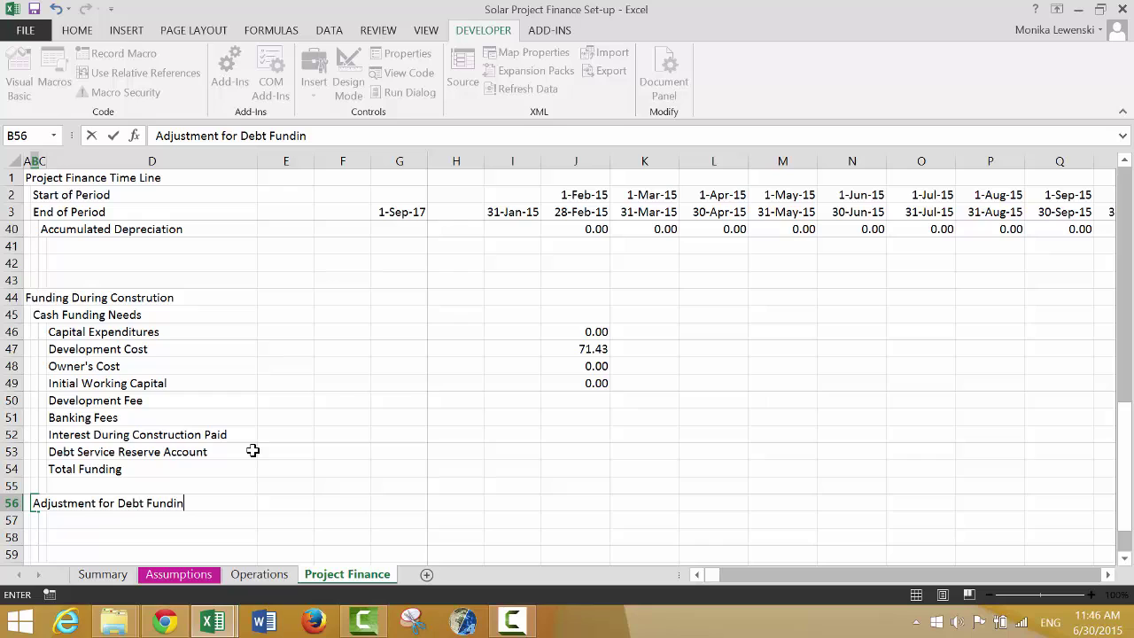
{"action": "key", "text": "Return"}
{"action": "key", "text": "Right"}
{"action": "key", "text": "Right"}
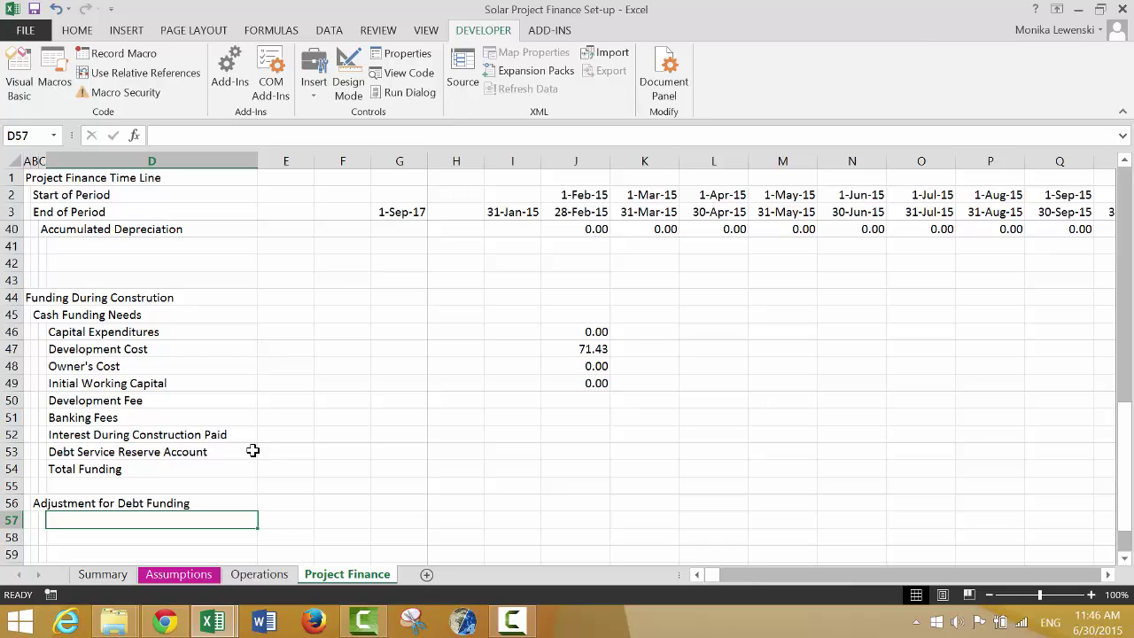
Enter the line item "Less: Development Cost Funded" in D57 under the new section heading
{"action": "type", "text": "Less:"}
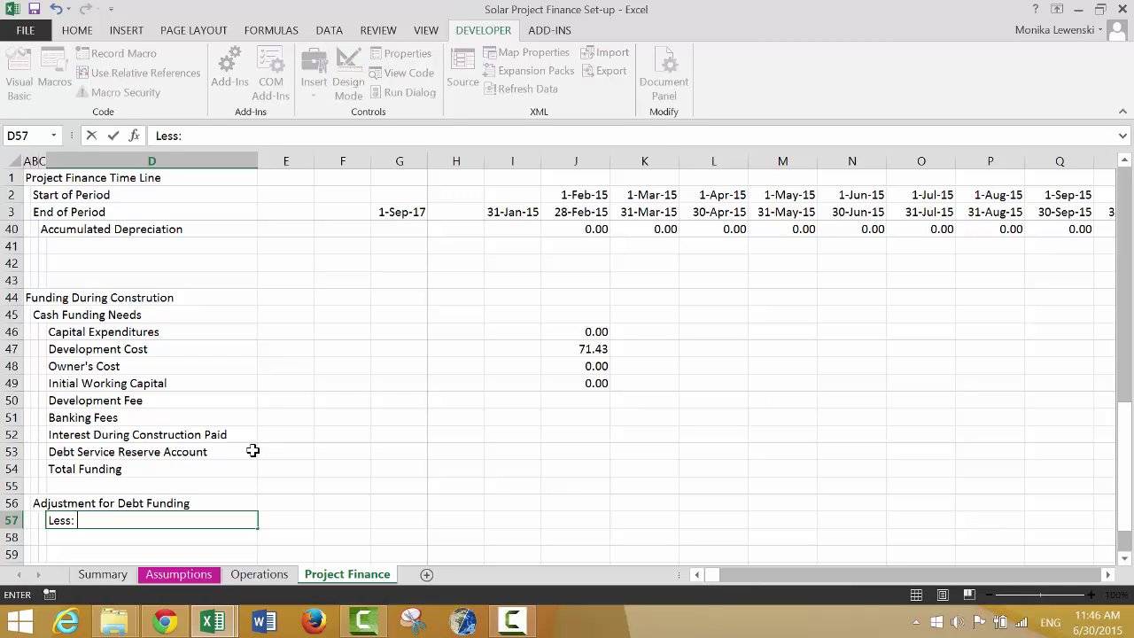
{"action": "type", "text": " Deve"}
{"action": "type", "text": "pont"}
{"action": "key", "text": "BackSpace"}
{"action": "key", "text": "BackSpace"}
{"action": "key", "text": "BackSpace"}
{"action": "type", "text": "lopme"}
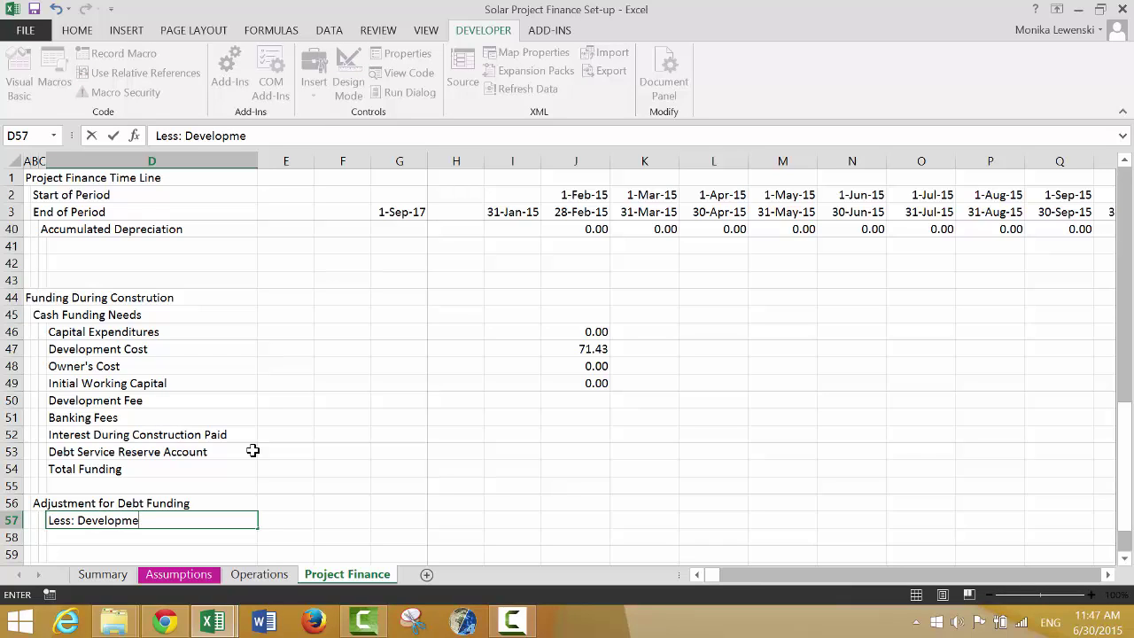
{"action": "key", "text": "BackSpace"}
{"action": "key", "text": "BackSpace"}
{"action": "key", "text": "BackSpace"}
{"action": "type", "text": "pment Cost Funding"}
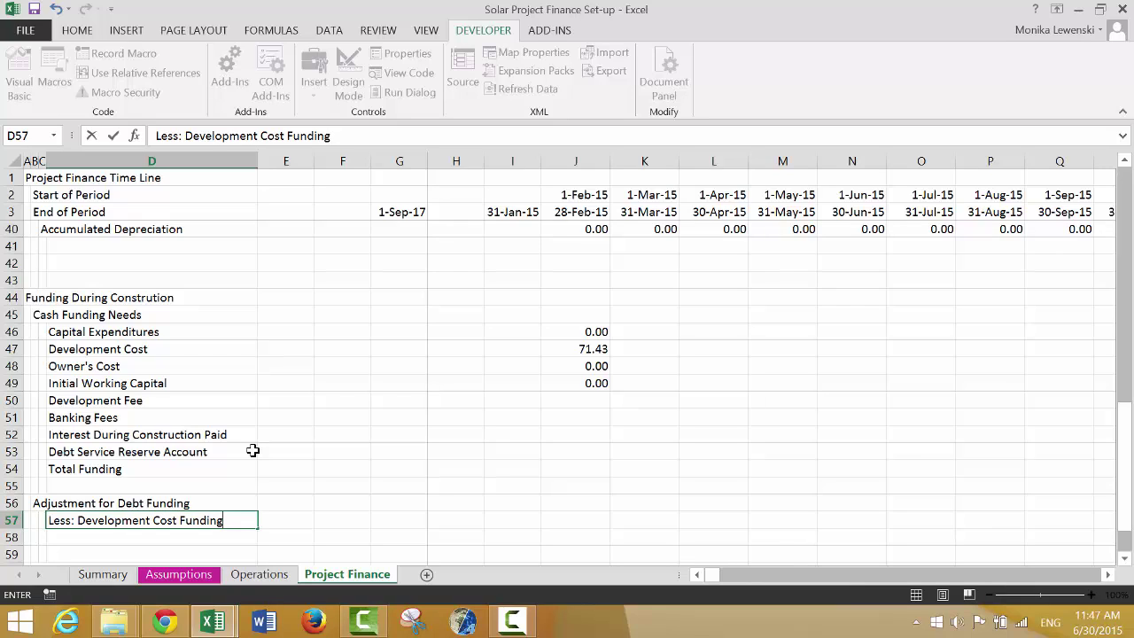
{"action": "key", "text": "BackSpace"}
{"action": "key", "text": "BackSpace"}
{"action": "key", "text": "BackSpace"}
{"action": "type", "text": "ed"}
{"action": "key", "text": "Return"}
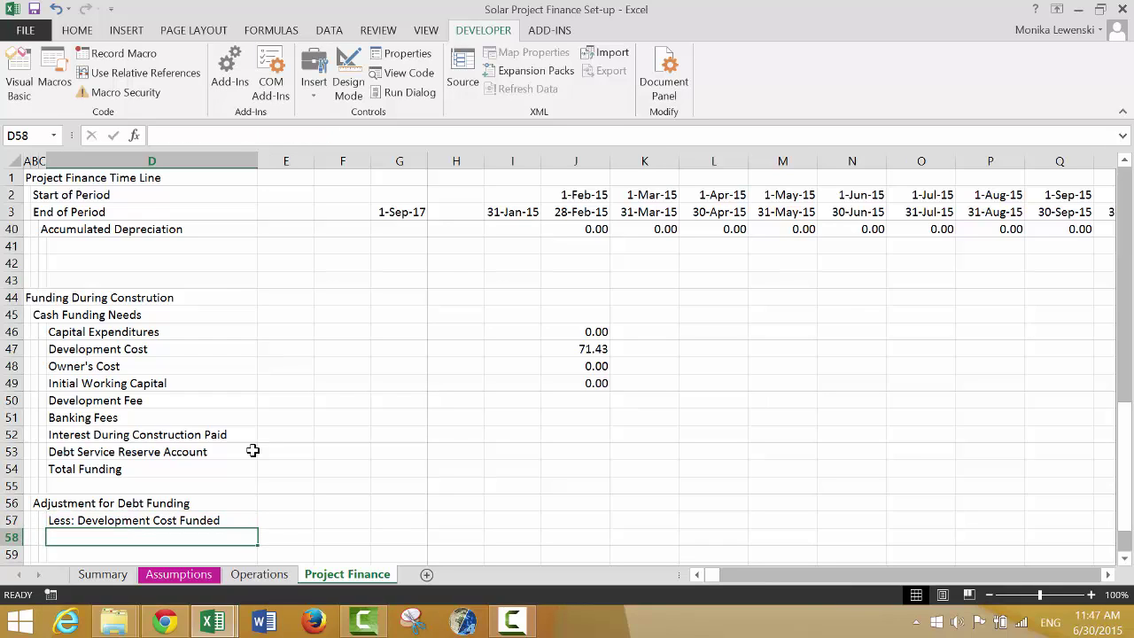
Enter the line item "Add: Development Cost Allowed" in D58
{"action": "type", "text": "Add: De"}
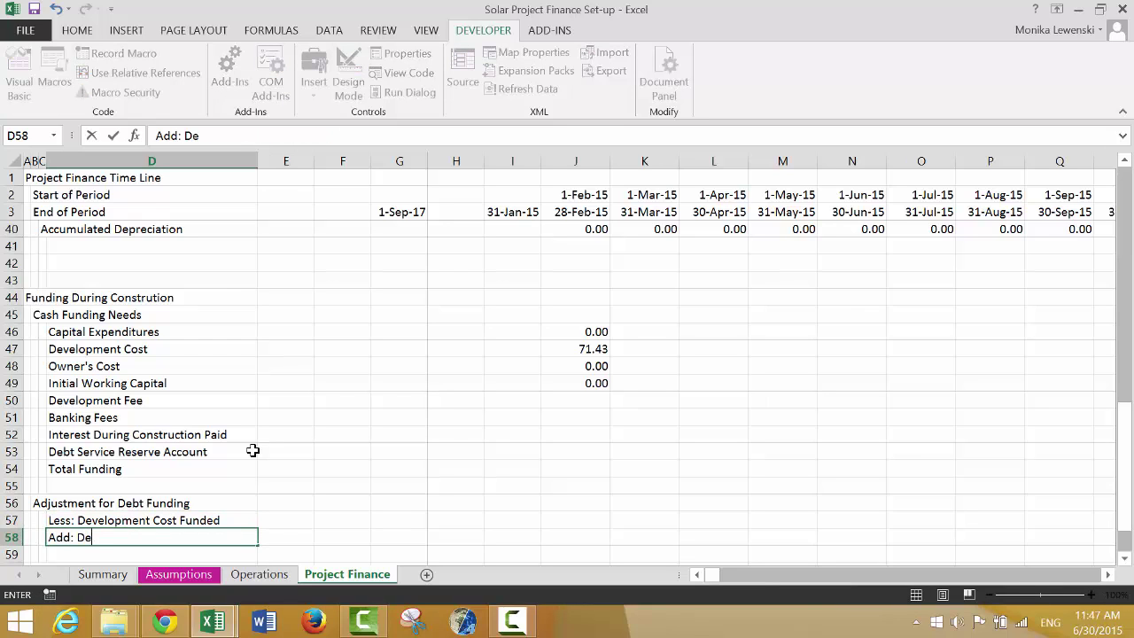
{"action": "type", "text": "velopment Cost"}
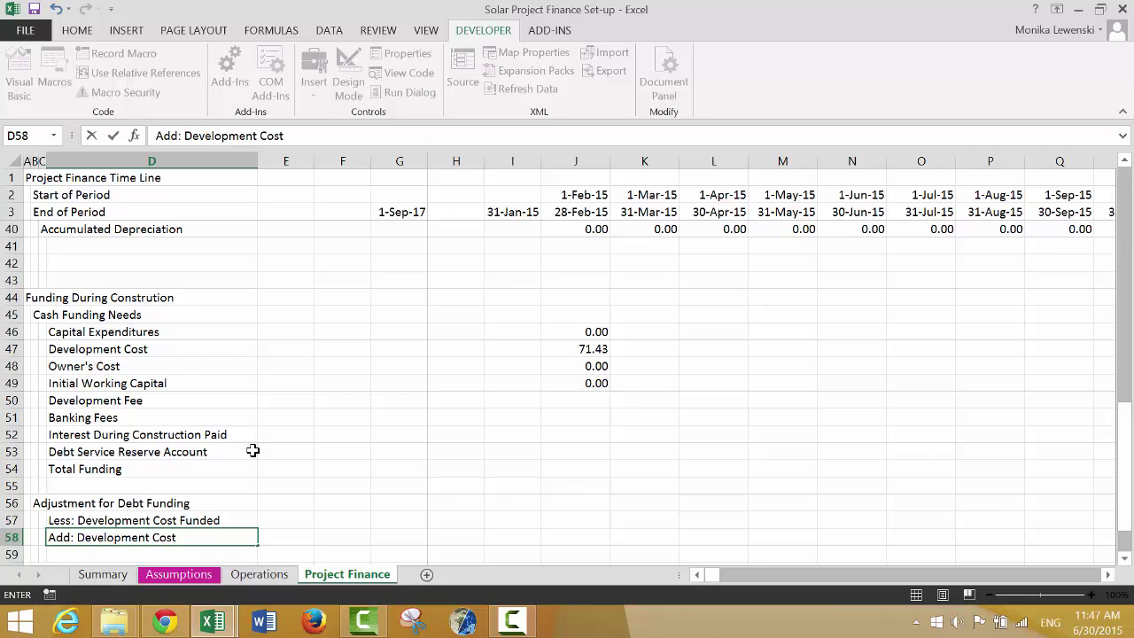
{"action": "type", "text": " Allowed"}
{"action": "key", "text": "Return"}
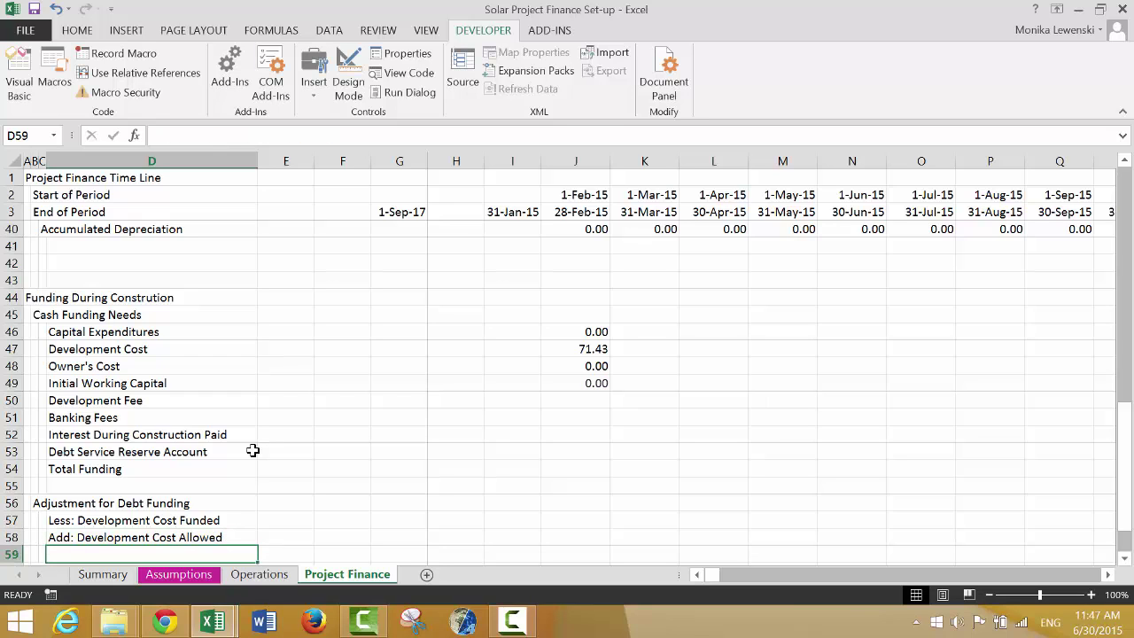
Delete the Development Fee row, row 50, from the Cash Funding Needs section
{"action": "key", "text": "Up"}
{"action": "key", "text": "Up"}
{"action": "key", "text": "Up"}
{"action": "key", "text": "Up"}
{"action": "key", "text": "Up"}
{"action": "key", "text": "Up"}
{"action": "key", "text": "Up"}
{"action": "key", "text": "Up"}
{"action": "key", "text": "Up"}
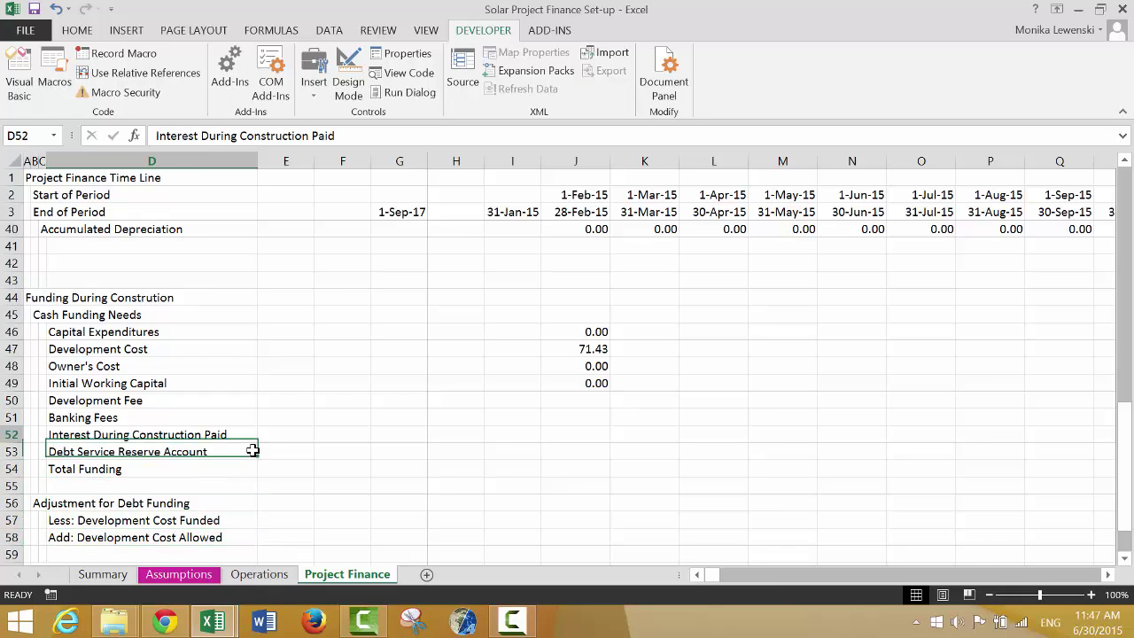
{"action": "key", "text": "Up"}
{"action": "key", "text": "Up"}
{"action": "key", "text": "Down"}
{"action": "key", "text": "Down"}
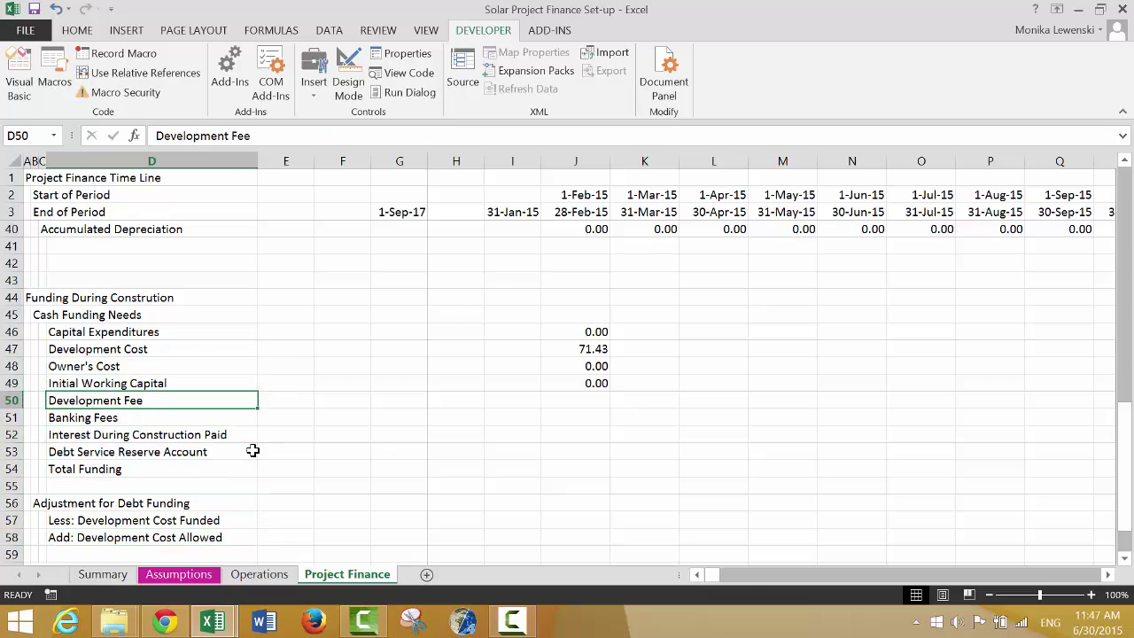
{"action": "key", "text": "super+c"}
{"action": "key", "text": "Return"}
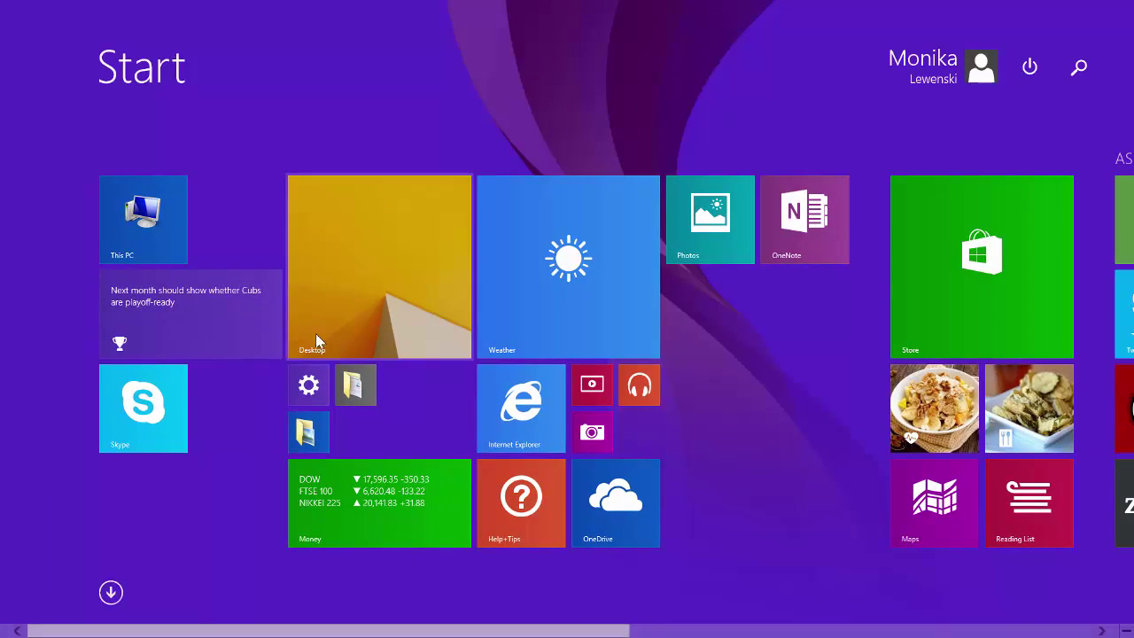
{"action": "left_click", "coordinate": [332, 306]}
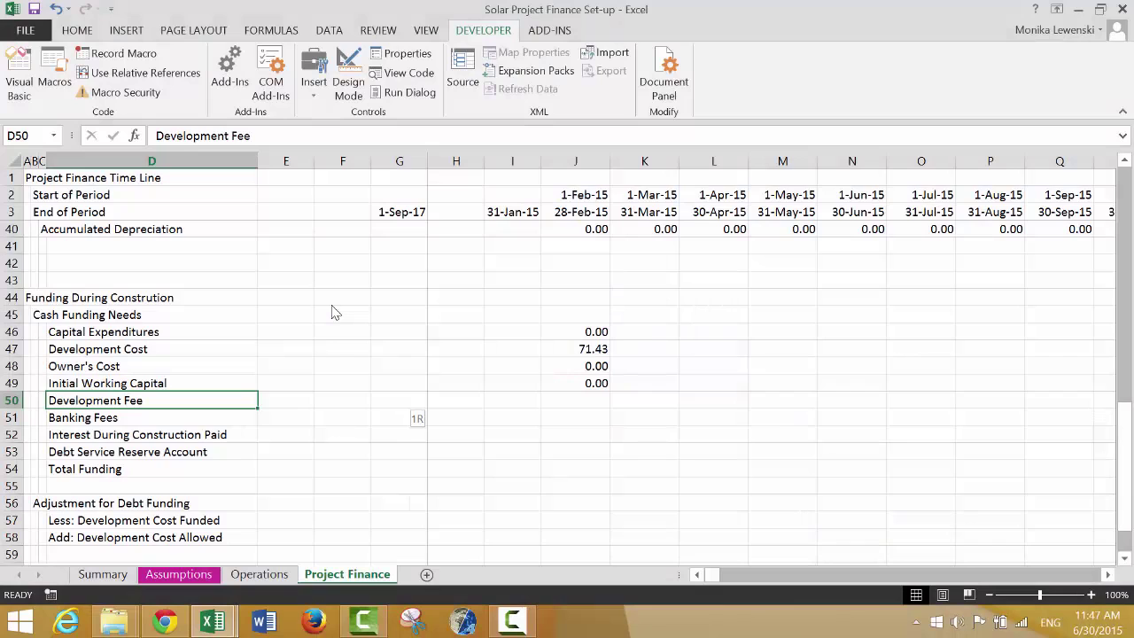
{"action": "key", "text": "shift+space"}
{"action": "key", "text": "ctrl+minus"}
Insert a blank row at row 58, directly below "Add: Development Cost Allowed"
{"action": "key", "text": "Down"}
{"action": "key", "text": "Down"}
{"action": "key", "text": "Down"}
{"action": "key", "text": "Down"}
{"action": "key", "text": "Down"}
{"action": "key", "text": "Down"}
{"action": "key", "text": "Down"}
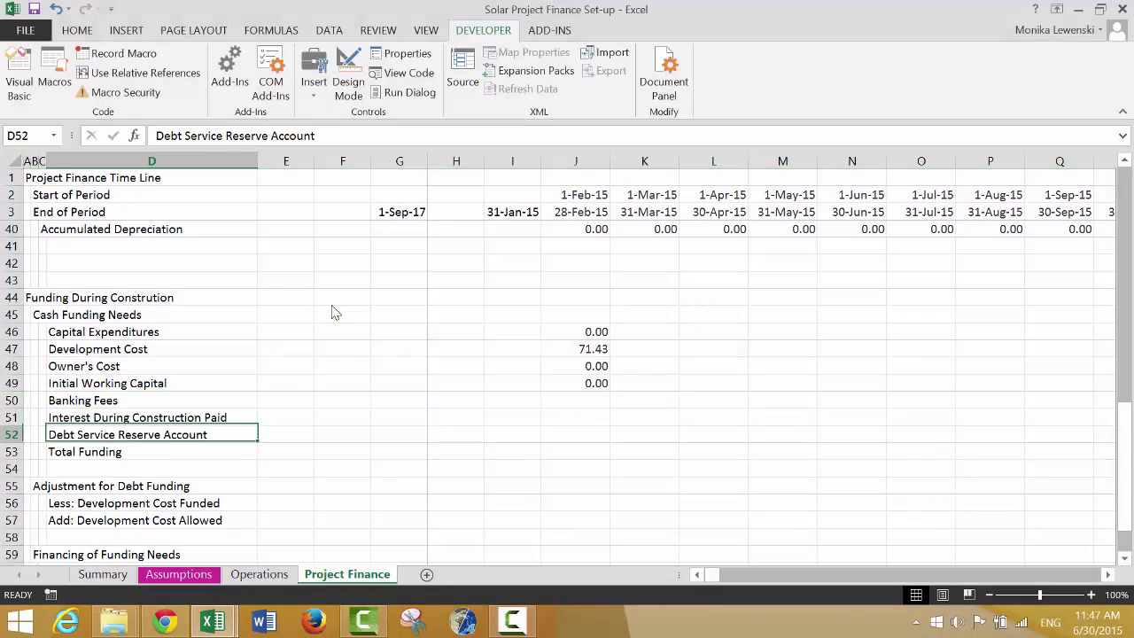
{"action": "key", "text": "Down"}
{"action": "key", "text": "shift+space"}
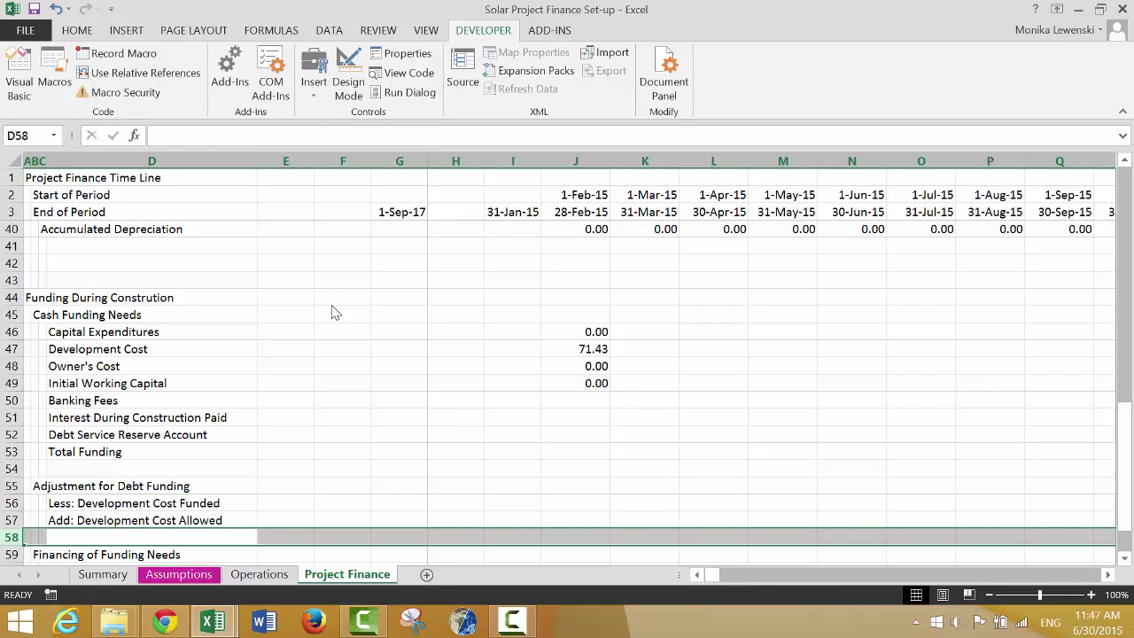
{"action": "key", "text": "ctrl+plus"}
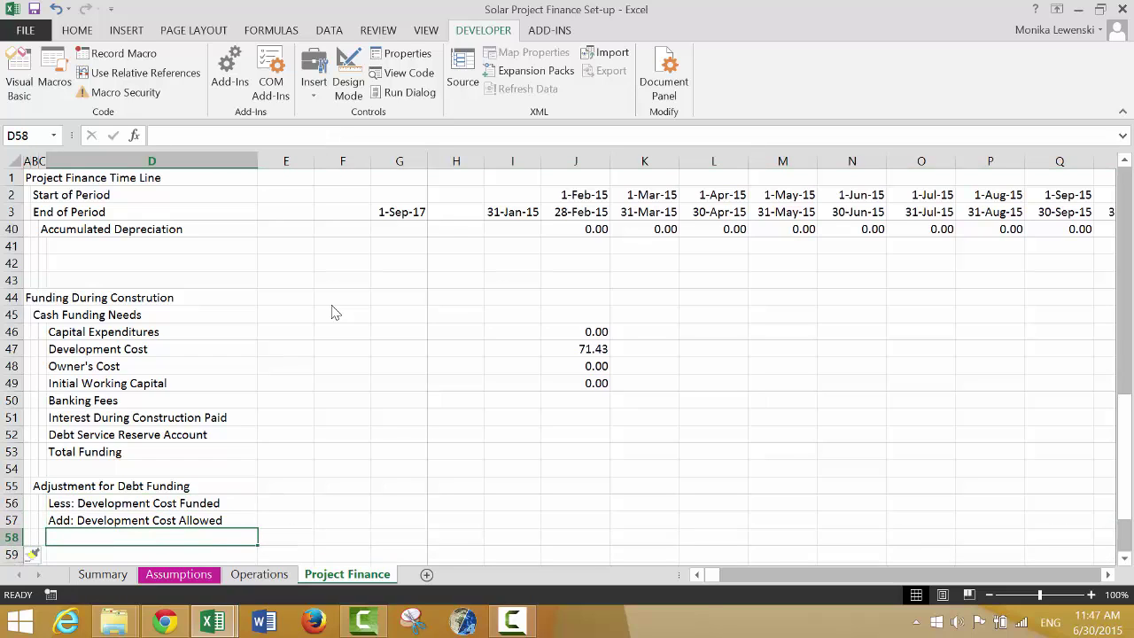
Enter the line item "Add: Development Fees" in D58 of the debt funding adjustments
{"action": "type", "text": "Add: "}
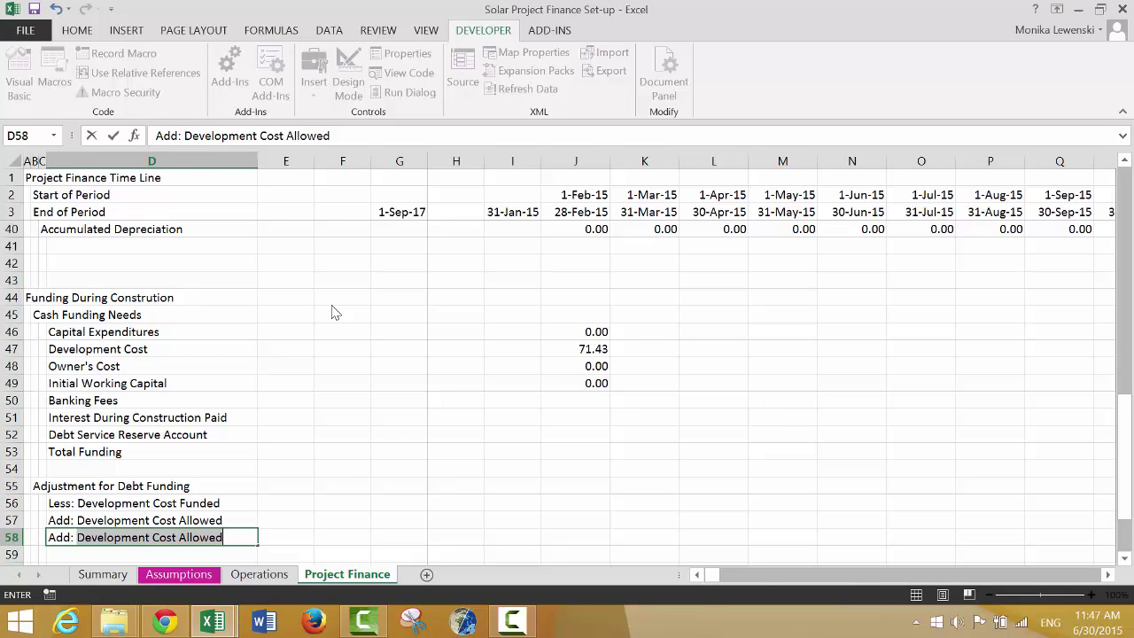
{"action": "type", "text": "Development "}
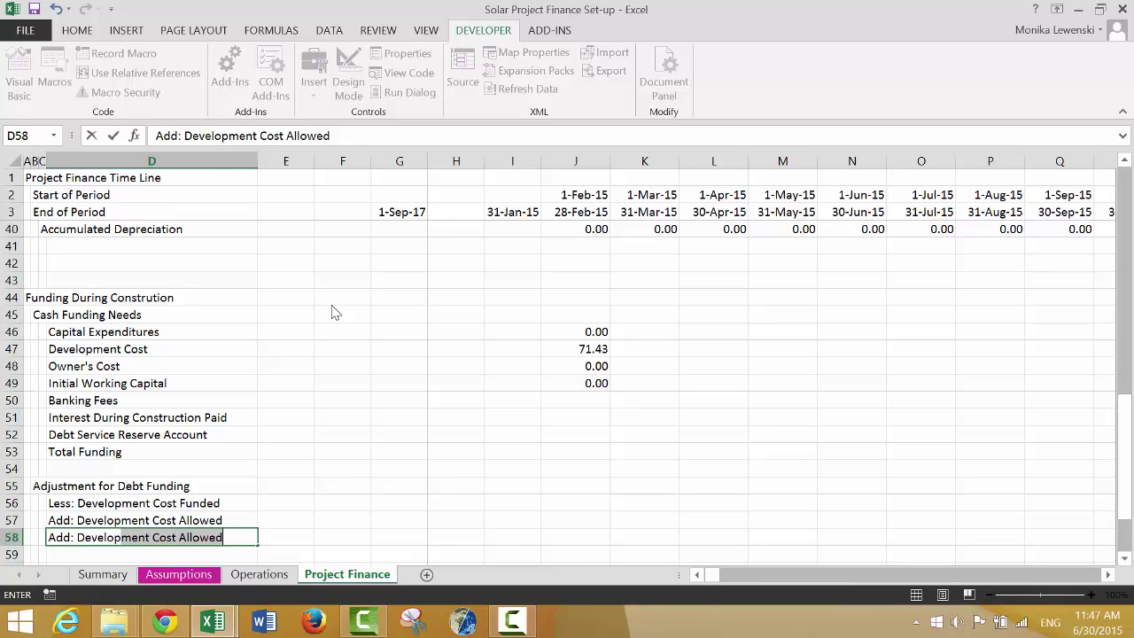
{"action": "type", "text": "Fees"}
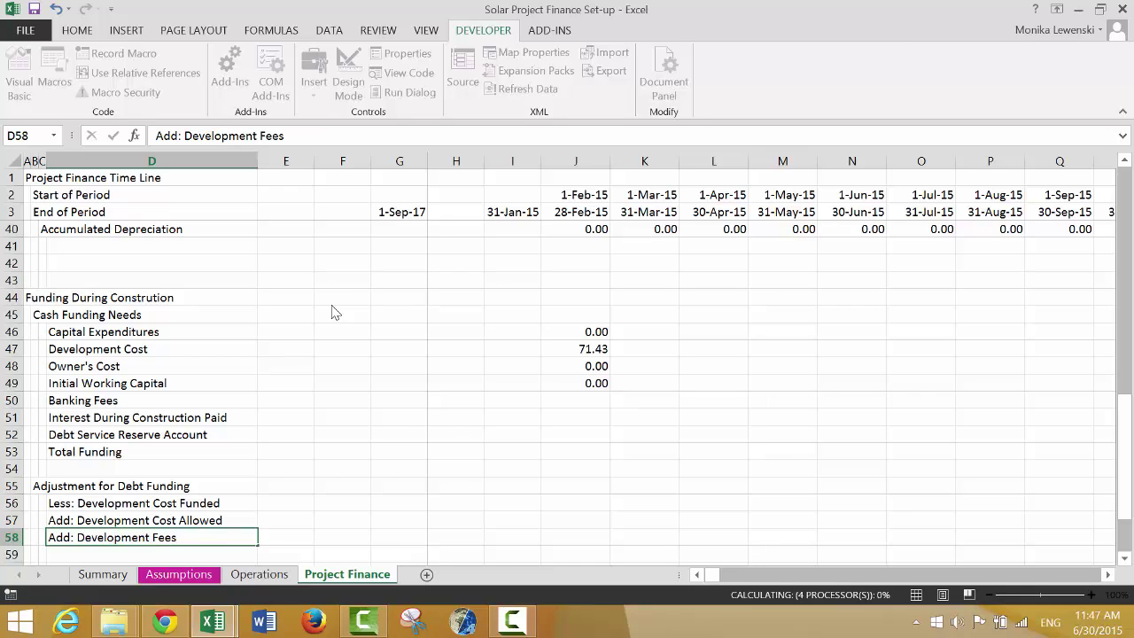
{"action": "key", "text": "Return"}
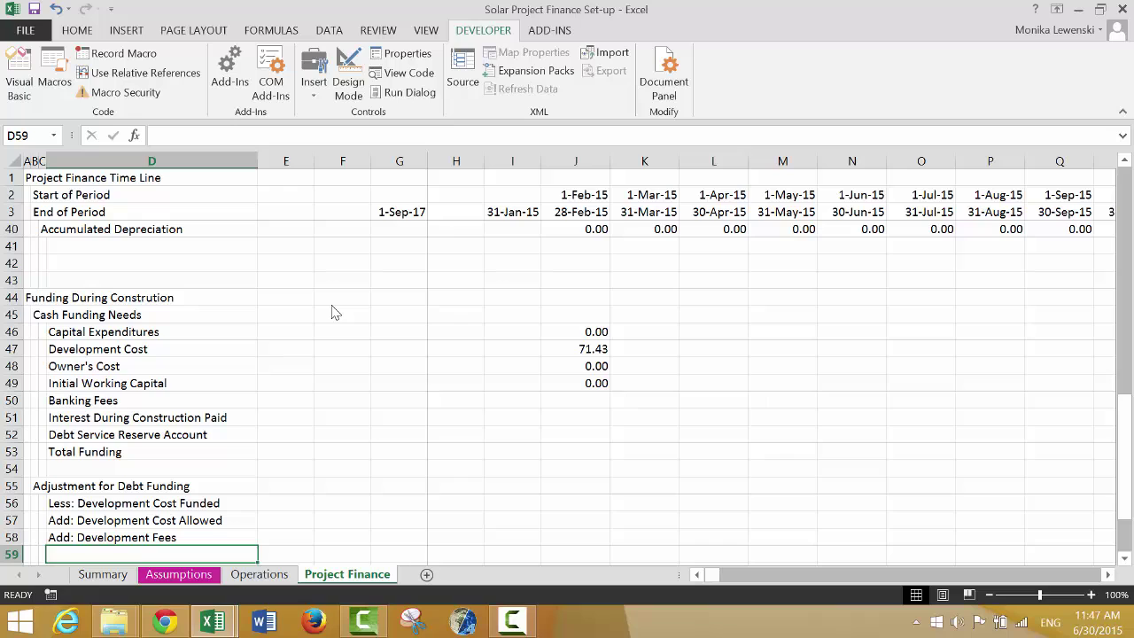
Enter the label "Total Adjustments" in D59 below the adjustment items
{"action": "type", "text": "Total A"}
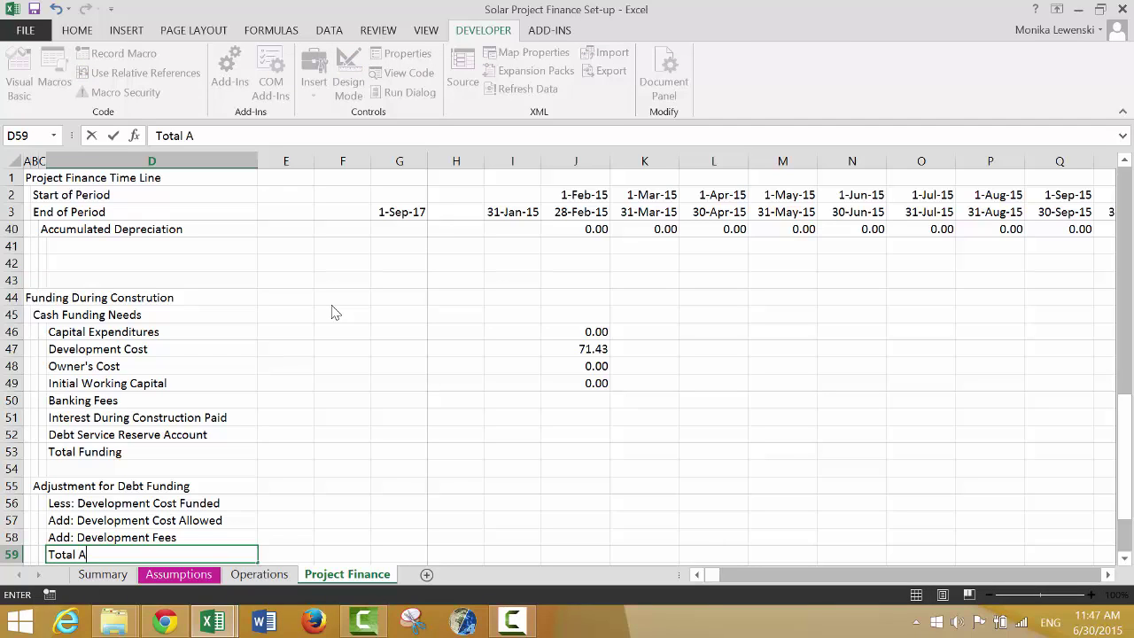
{"action": "type", "text": "s"}
{"action": "key", "text": "BackSpace"}
{"action": "type", "text": "djustments"}
{"action": "key", "text": "Return"}
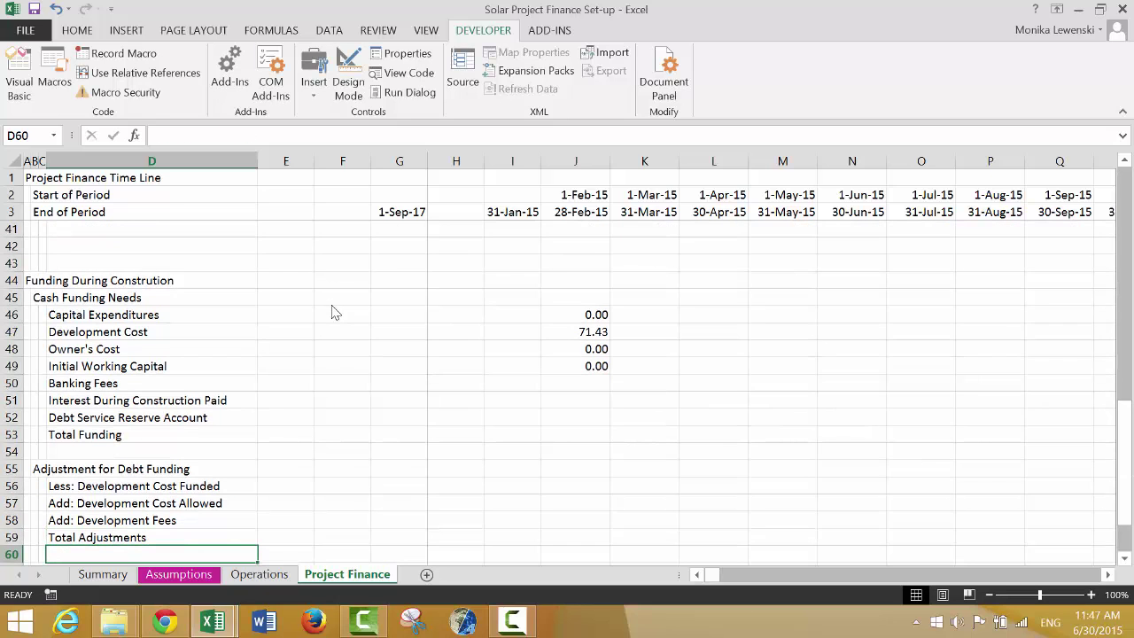
Insert another blank row at row 60, between Total Adjustments and the Financing of Funding Needs section
{"action": "key", "text": "Down"}
{"action": "key", "text": "Down"}
{"action": "key", "text": "Up"}
{"action": "key", "text": "Up"}
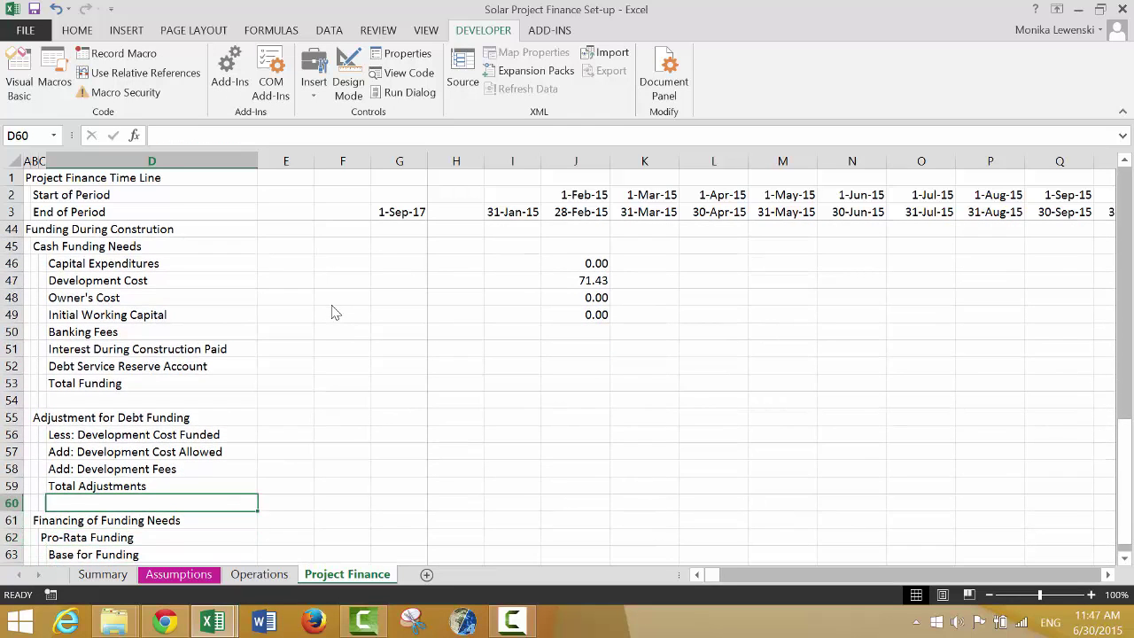
{"action": "key", "text": "shift+space"}
{"action": "key", "text": "ctrl+shift+plus"}
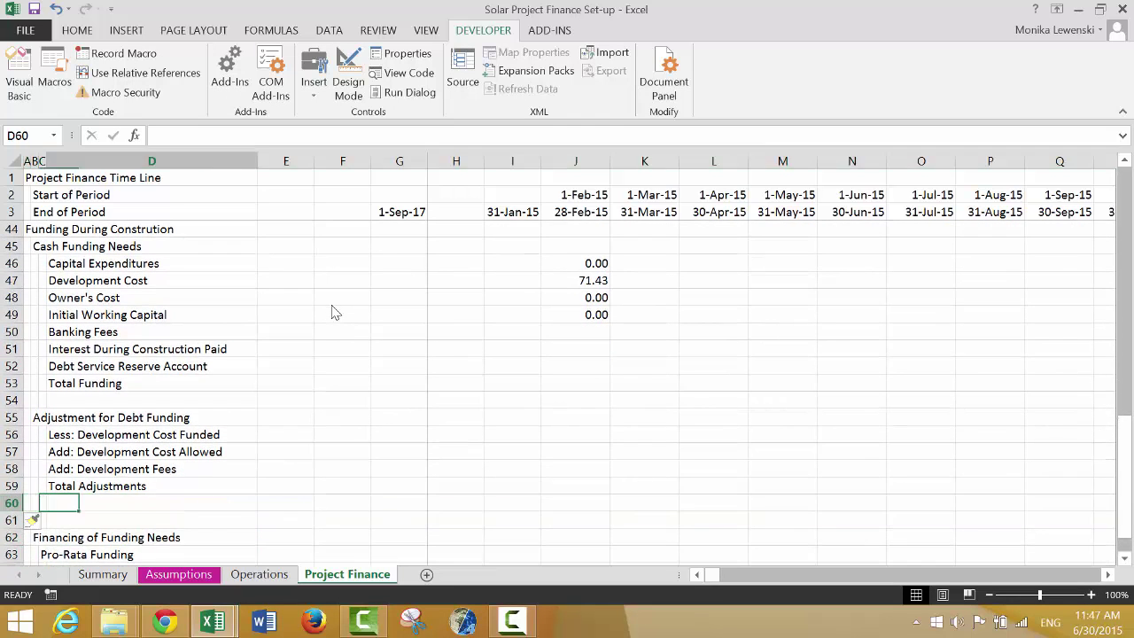
Enter the label "Funding Base for Debt" in D60 below Total Adjustments
{"action": "type", "text": "Ad"}
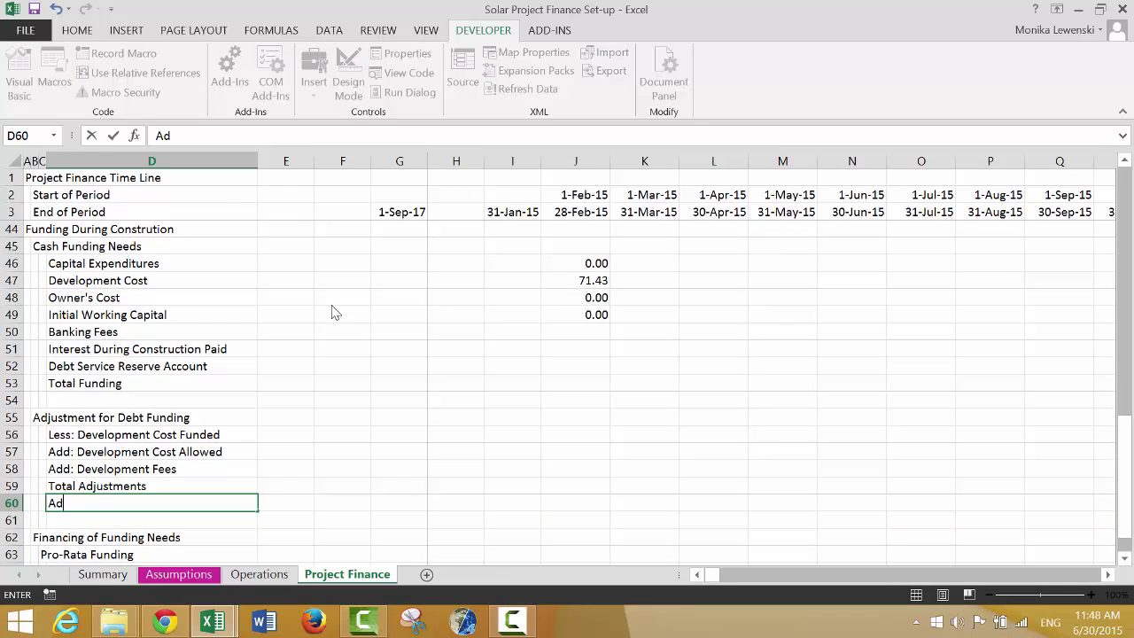
{"action": "key", "text": "BackSpace"}
{"action": "key", "text": "BackSpace"}
{"action": "type", "text": "Funding Base for "}
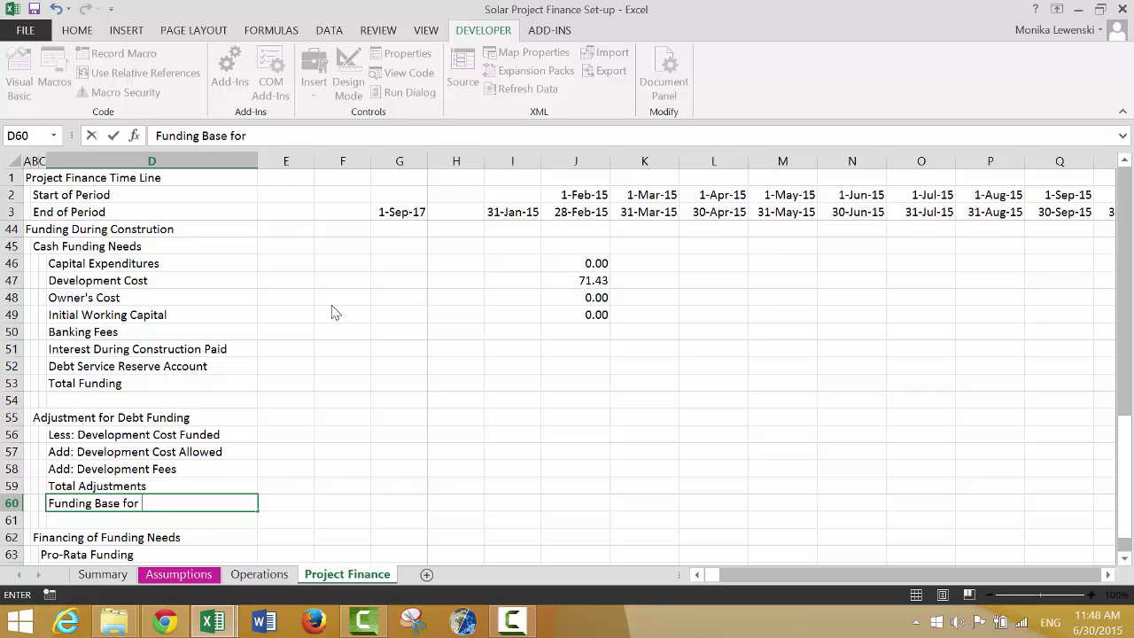
{"action": "type", "text": "Debt"}
{"action": "key", "text": "Return"}
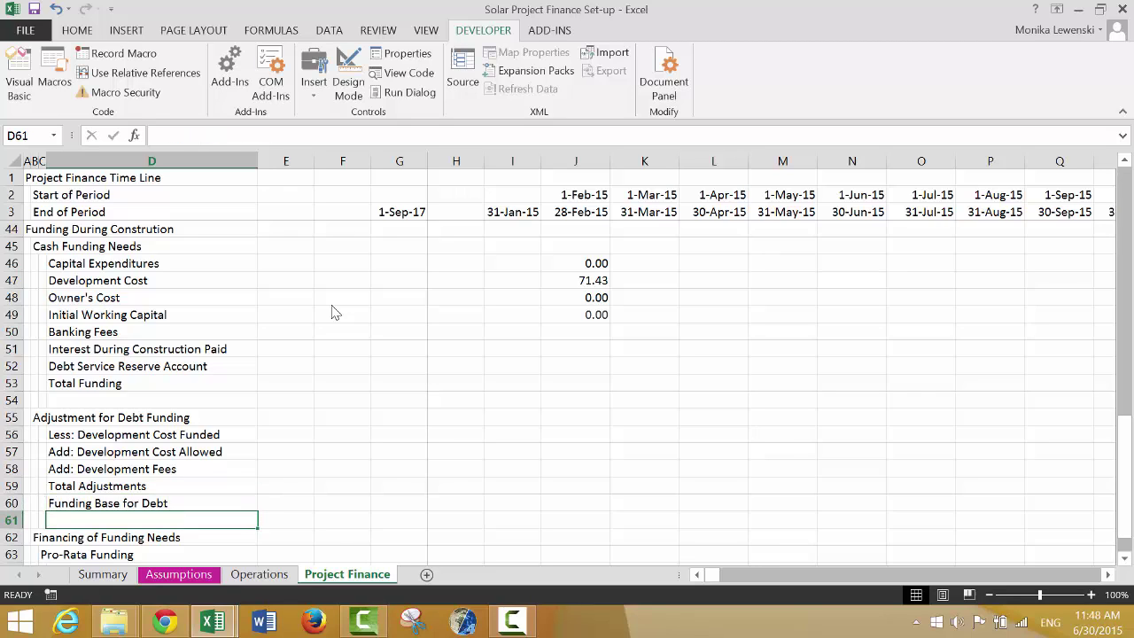
Review the labels from Funding Base for Debt through the Pro-Rata Funding block, rows 60 to 66
{"action": "key", "text": "Up"}
{"action": "key", "text": "Down"}
{"action": "key", "text": "Down"}
{"action": "key", "text": "Down"}
{"action": "key", "text": "Down"}
{"action": "key", "text": "Down"}
{"action": "key", "text": "Down"}
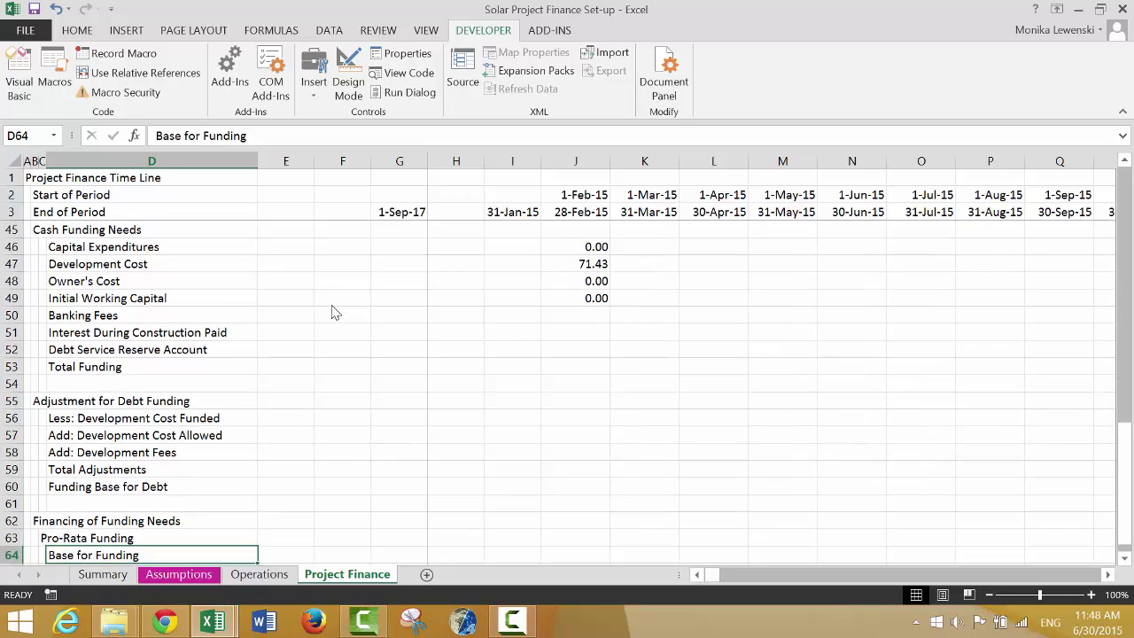
{"action": "key", "text": "Up"}
{"action": "key", "text": "Up"}
{"action": "key", "text": "Up"}
{"action": "key", "text": "Up"}
{"action": "key", "text": "Up"}
{"action": "key", "text": "Up"}
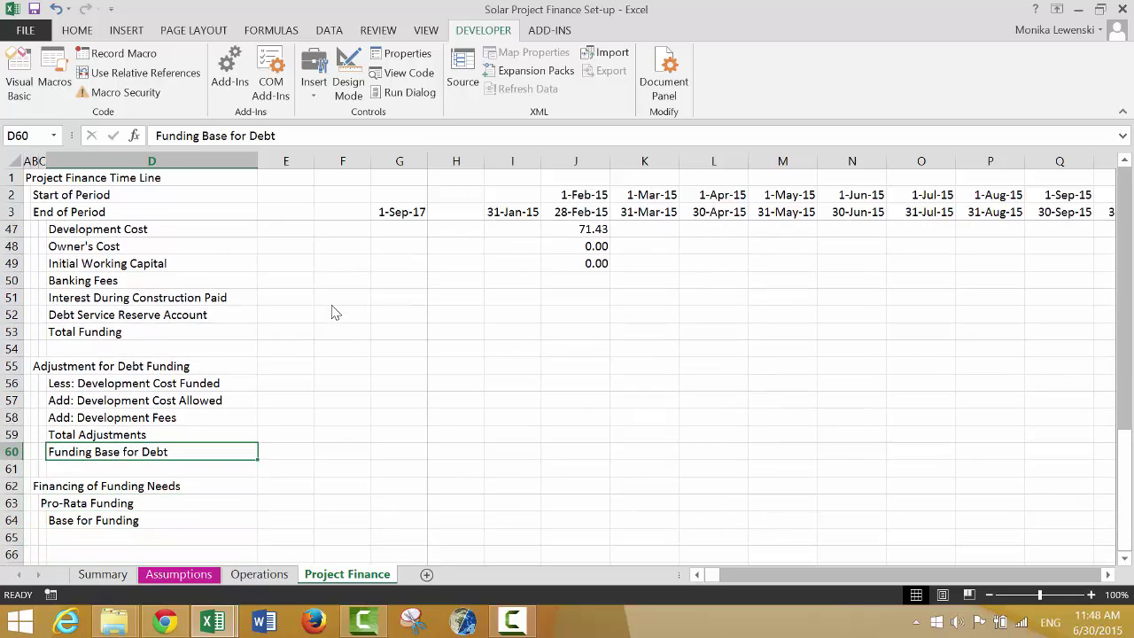
{"action": "key", "text": "Down"}
{"action": "key", "text": "Down"}
{"action": "key", "text": "Down"}
{"action": "key", "text": "Down"}
{"action": "key", "text": "Down"}
{"action": "key", "text": "Down"}
{"action": "key", "text": "Down"}
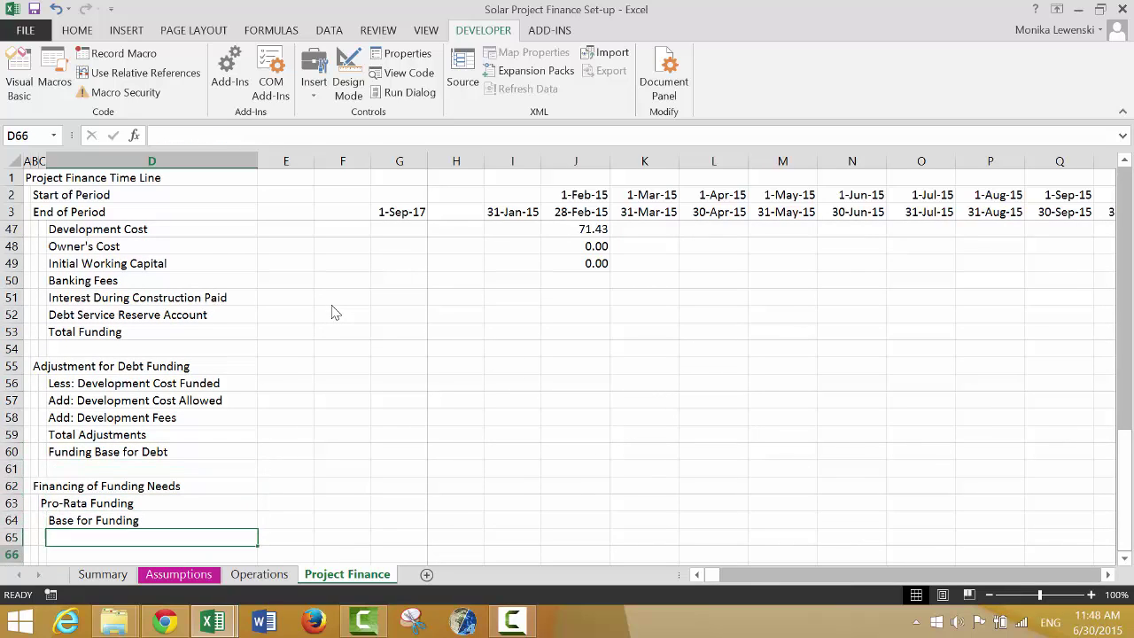
{"action": "key", "text": "Up"}
{"action": "key", "text": "Up"}
{"action": "key", "text": "Up"}
{"action": "key", "text": "Up"}
{"action": "key", "text": "Up"}
Enter the label "Percent in Period" in D65 below Base for Funding in the Pro-Rata Funding block
{"action": "key", "text": "Down"}
{"action": "key", "text": "Down"}
{"action": "key", "text": "Down"}
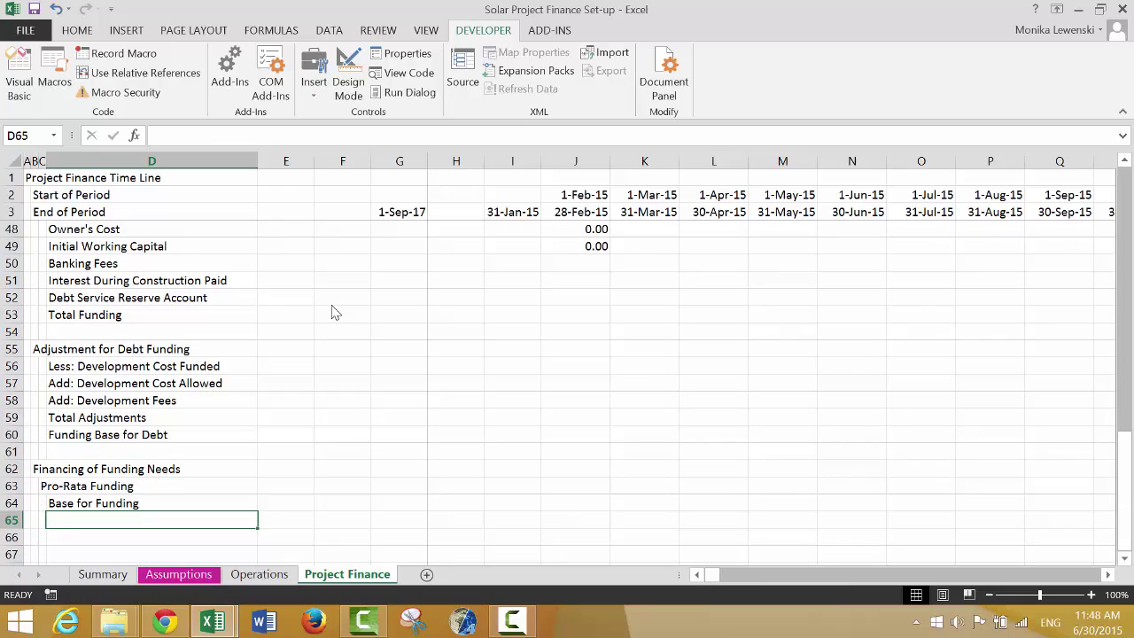
{"action": "type", "text": "Pe"}
{"action": "key", "text": "BackSpace"}
{"action": "key", "text": "BackSpace"}
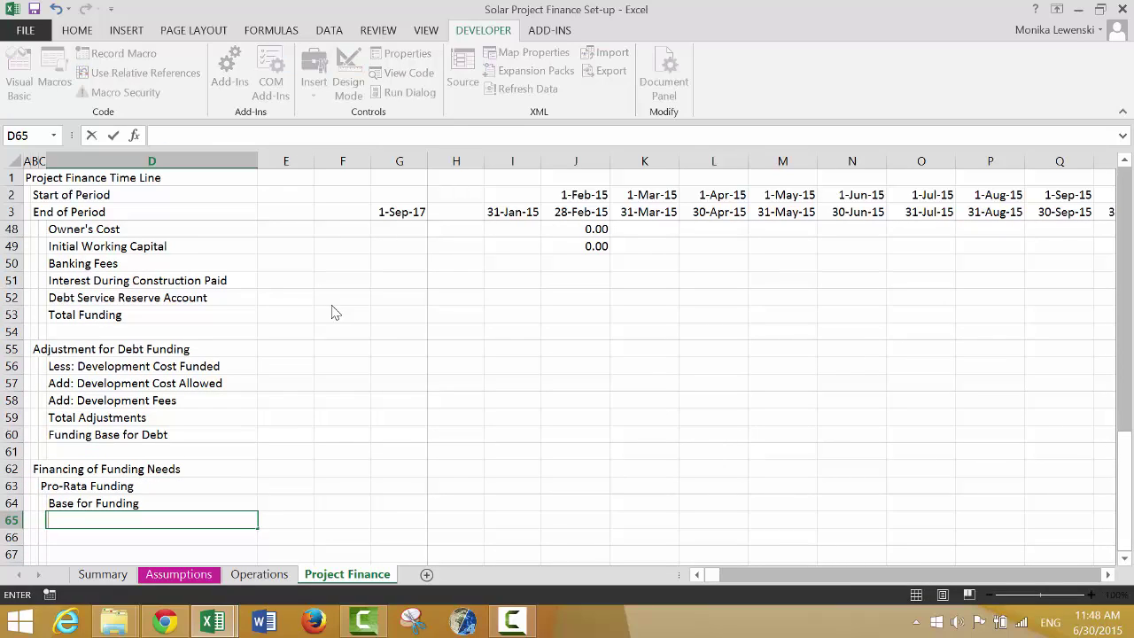
{"action": "type", "text": "Percent o"}
{"action": "type", "text": "riod"}
{"action": "key", "text": "Return"}
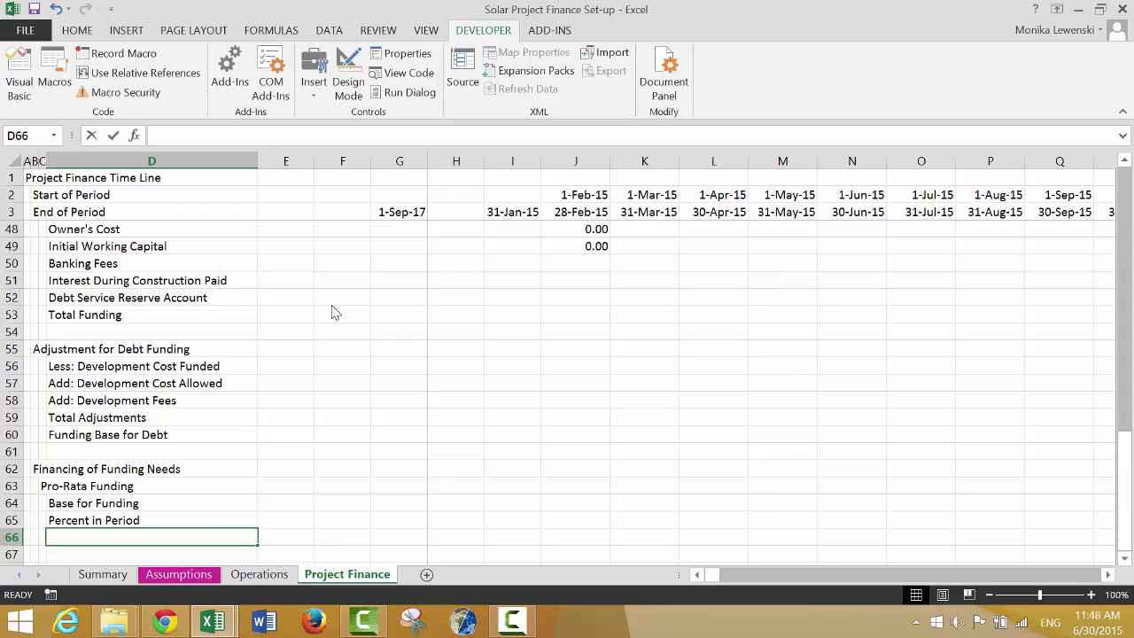
Enter the label "Debt Funding" in D66 below Percent in Period
{"action": "type", "text": "Debt Fundin"}
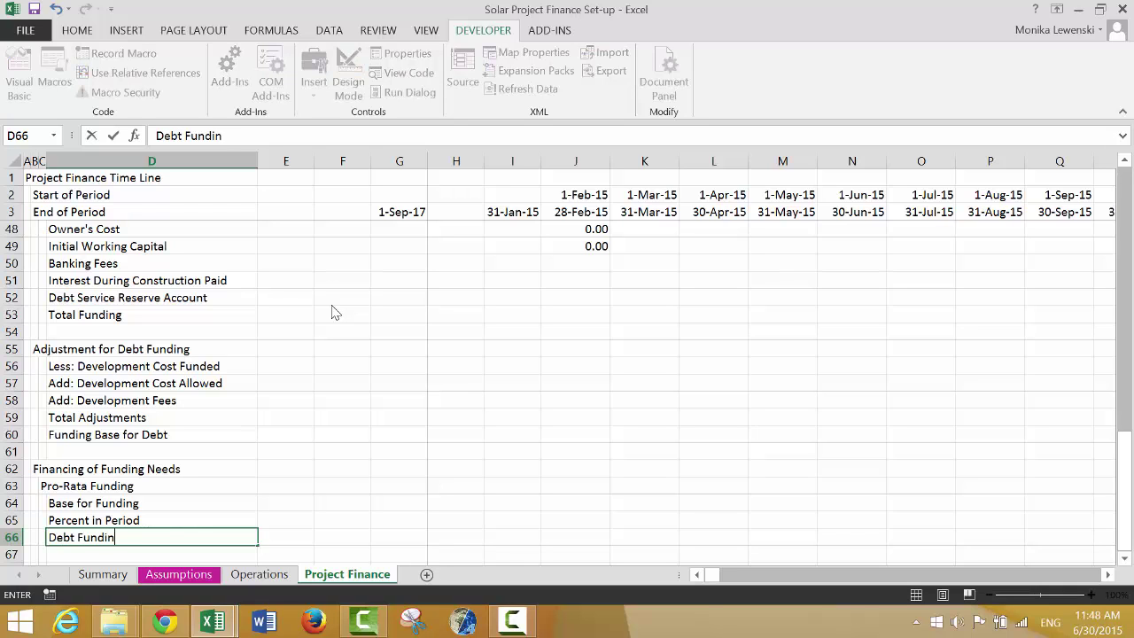
{"action": "type", "text": "g"}
{"action": "key", "text": "Return"}
{"action": "key", "text": "Return"}
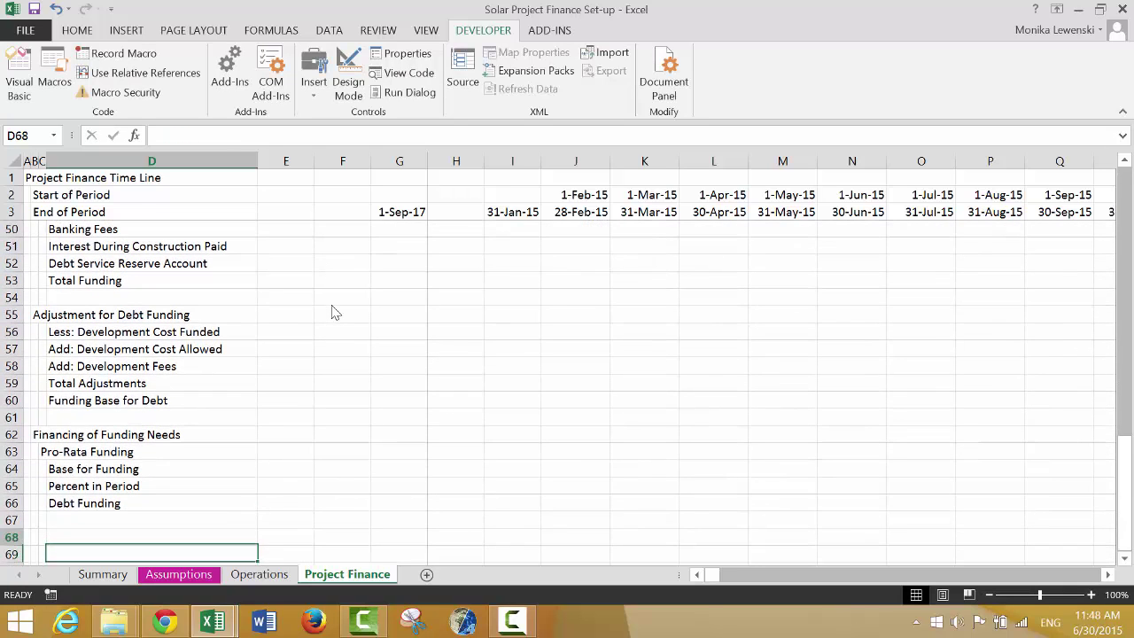
Enter the label "Equity Funding" in D68, leaving row 67 blank below the pro-rata Debt Funding line
{"action": "key", "text": "Up"}
{"action": "key", "text": "Up"}
{"action": "key", "text": "Down"}
{"action": "key", "text": "Down"}
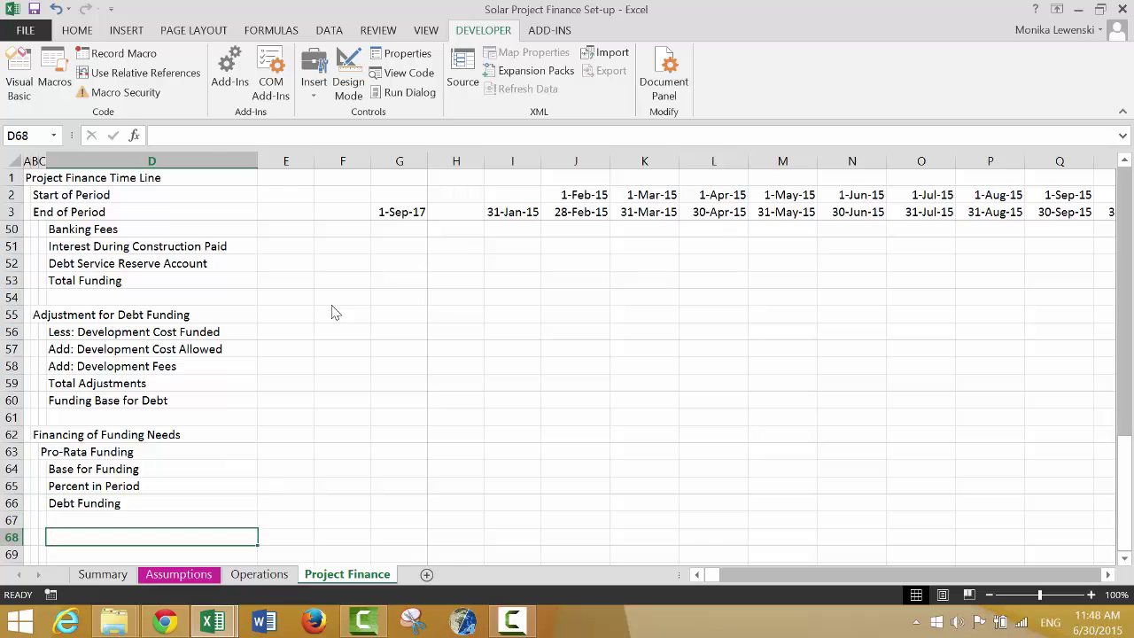
{"action": "type", "text": "Equit"}
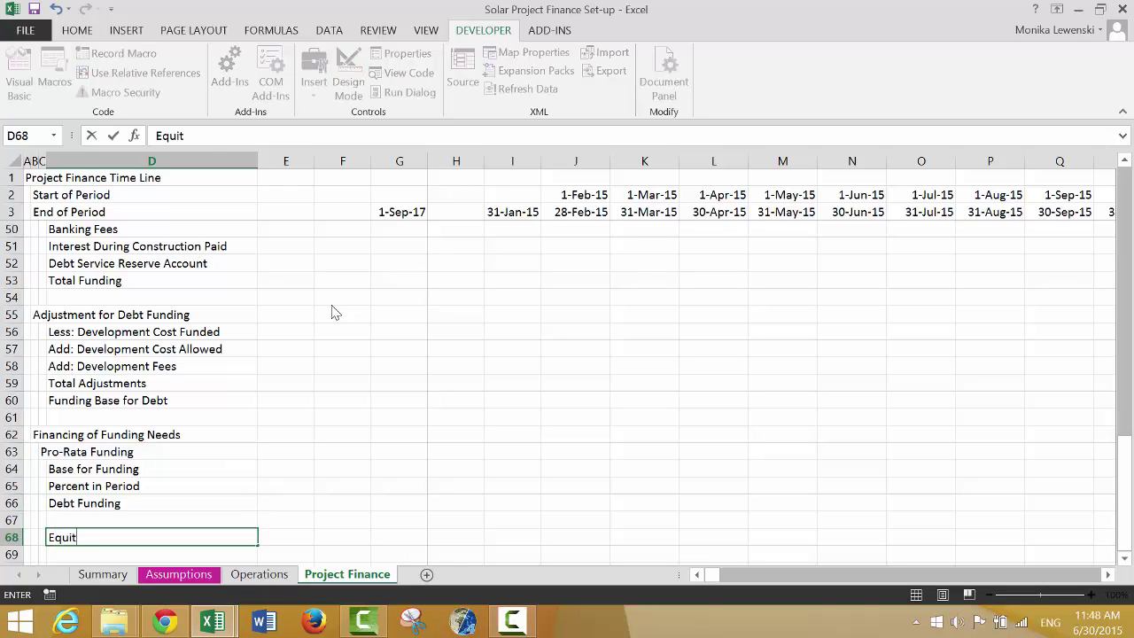
{"action": "type", "text": "y Funding"}
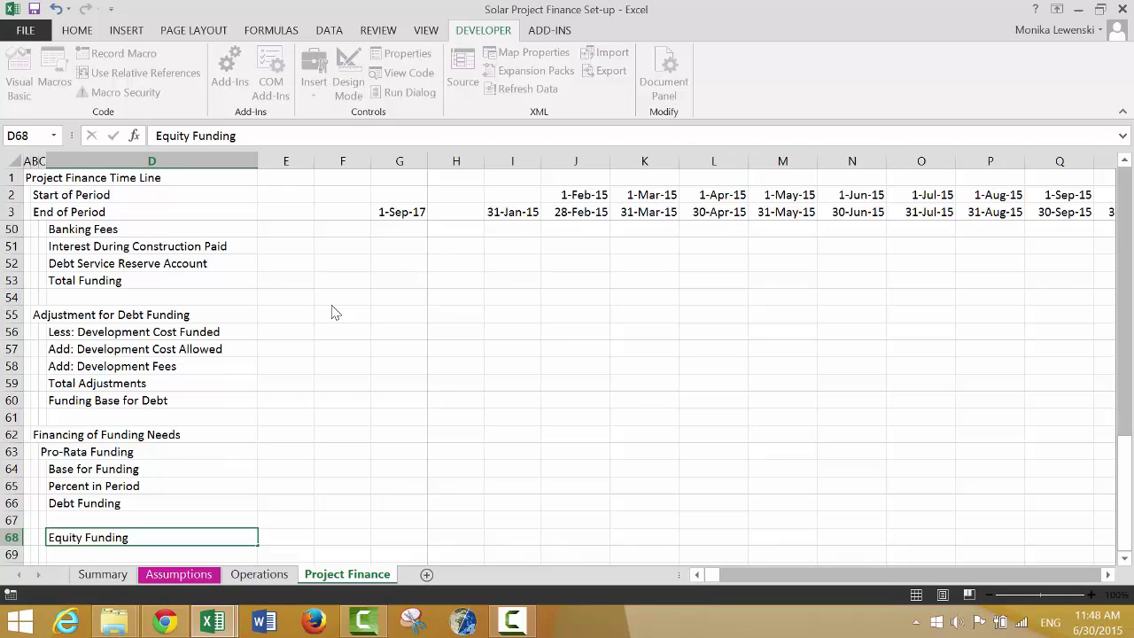
{"action": "key", "text": "Return"}
{"action": "key", "text": "Return"}
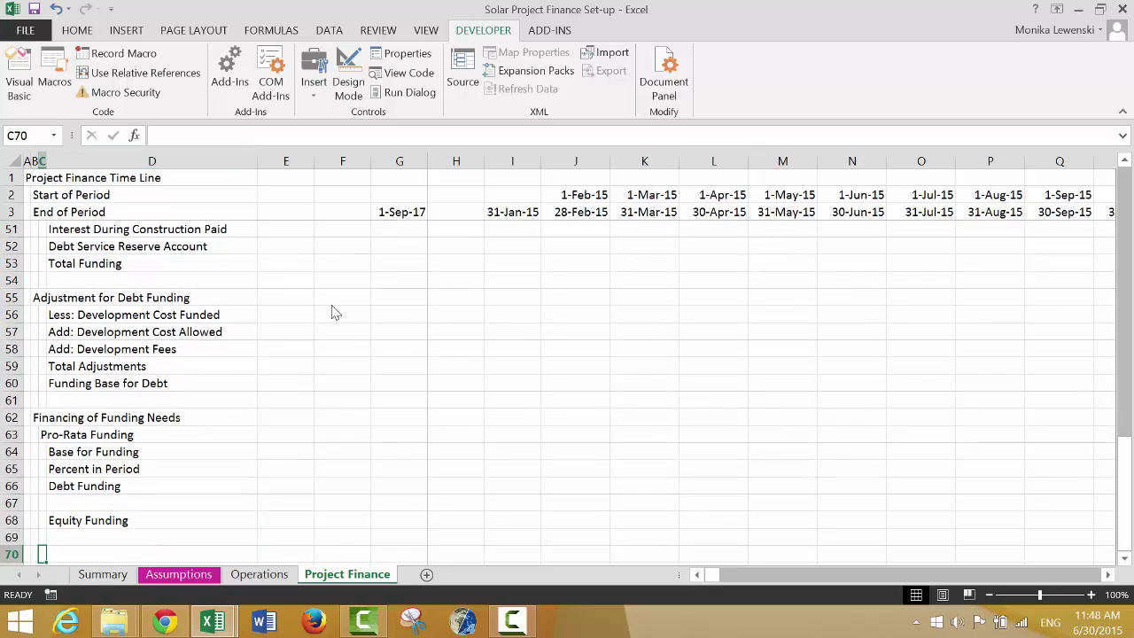
Enter the subsection heading "Equity First Funding" in C70, aligned with the Pro-Rata Funding heading
{"action": "key", "text": "Up"}
{"action": "key", "text": "Up"}
{"action": "key", "text": "Up"}
{"action": "key", "text": "Down"}
{"action": "key", "text": "Down"}
{"action": "key", "text": "Down"}
{"action": "key", "text": "Left"}
{"action": "type", "text": "Equ"}
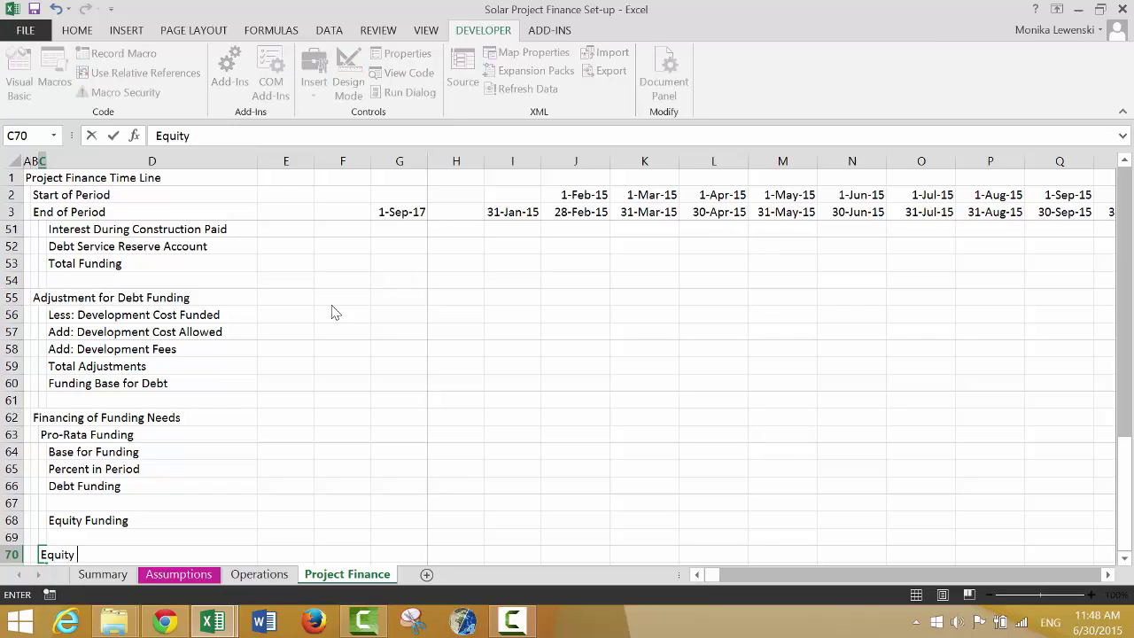
{"action": "type", "text": "ity Fu"}
{"action": "type", "text": "rst Funding"}
{"action": "key", "text": "Return"}
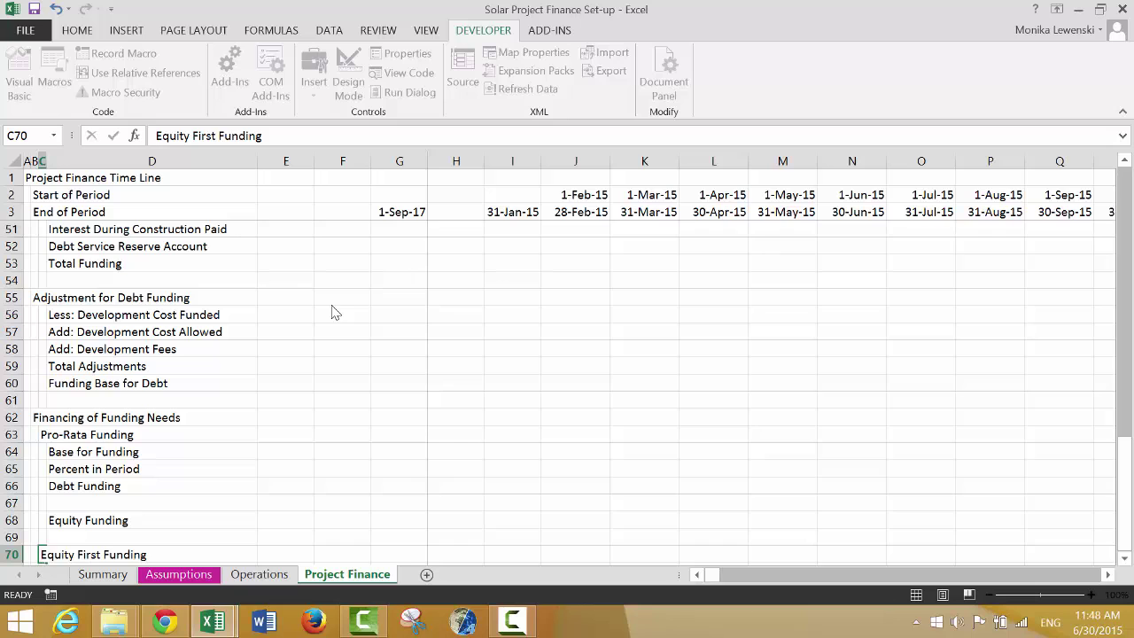
Review the funding section's layout from Interest During Construction Paid down to the rows below Equity First Funding
{"action": "scroll", "coordinate": [335, 312], "scroll_direction": "down", "scroll_amount": 1}
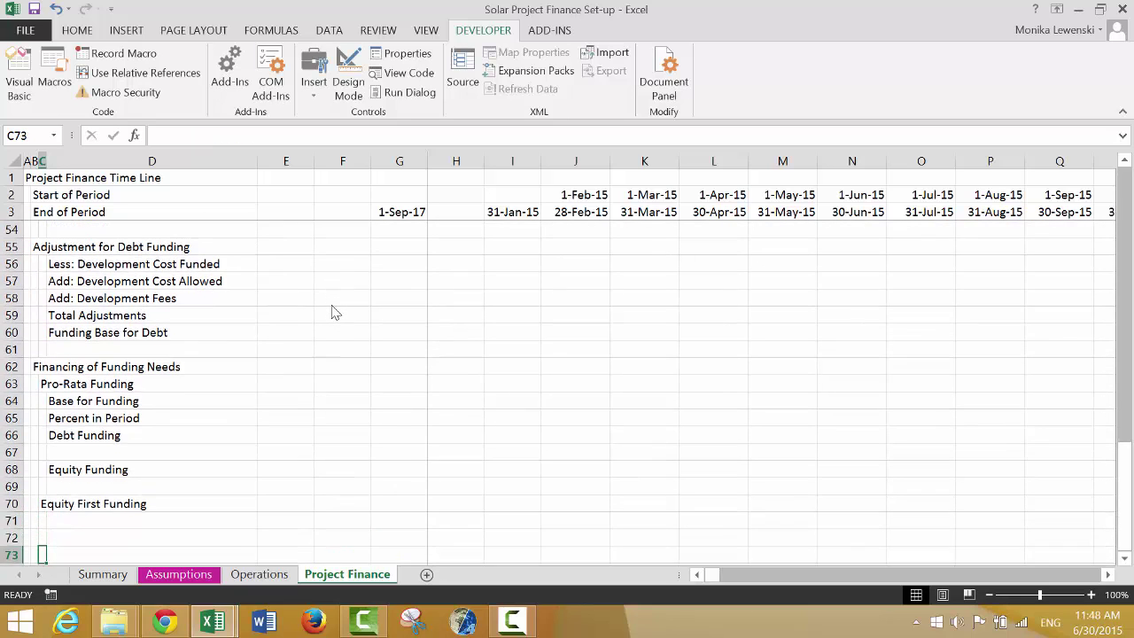
{"action": "key", "text": "Up"}
{"action": "key", "text": "Left"}
{"action": "key", "text": "Left"}
{"action": "key", "text": "Down"}
{"action": "key", "text": "Down"}
{"action": "key", "text": "Down"}
{"action": "key", "text": "Down"}
{"action": "key", "text": "Down"}
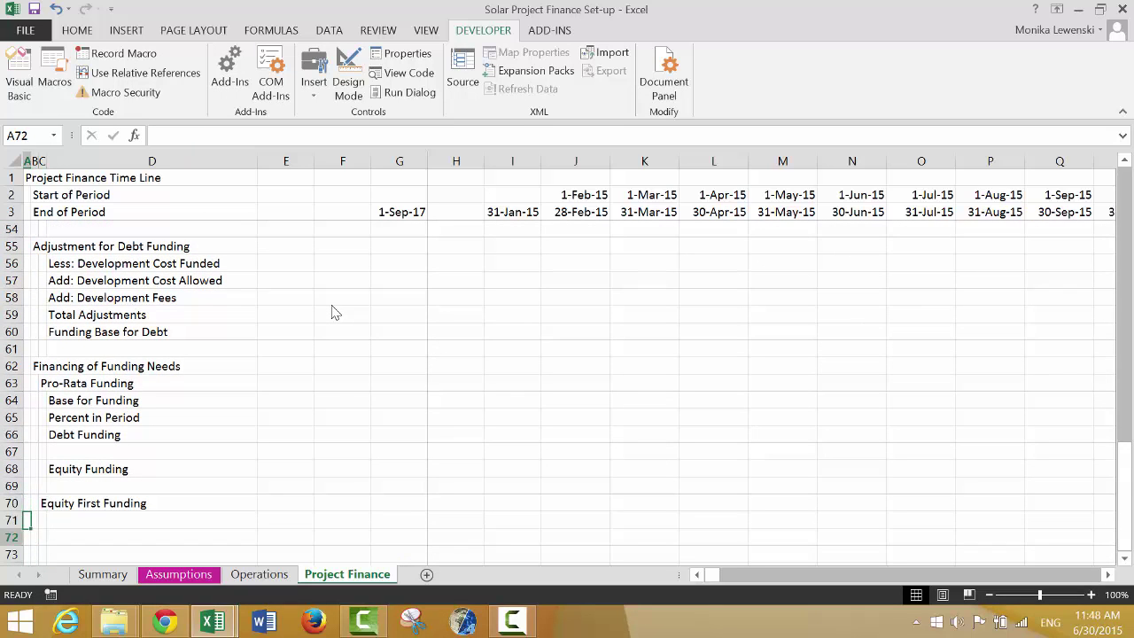
{"action": "key", "text": "Right"}
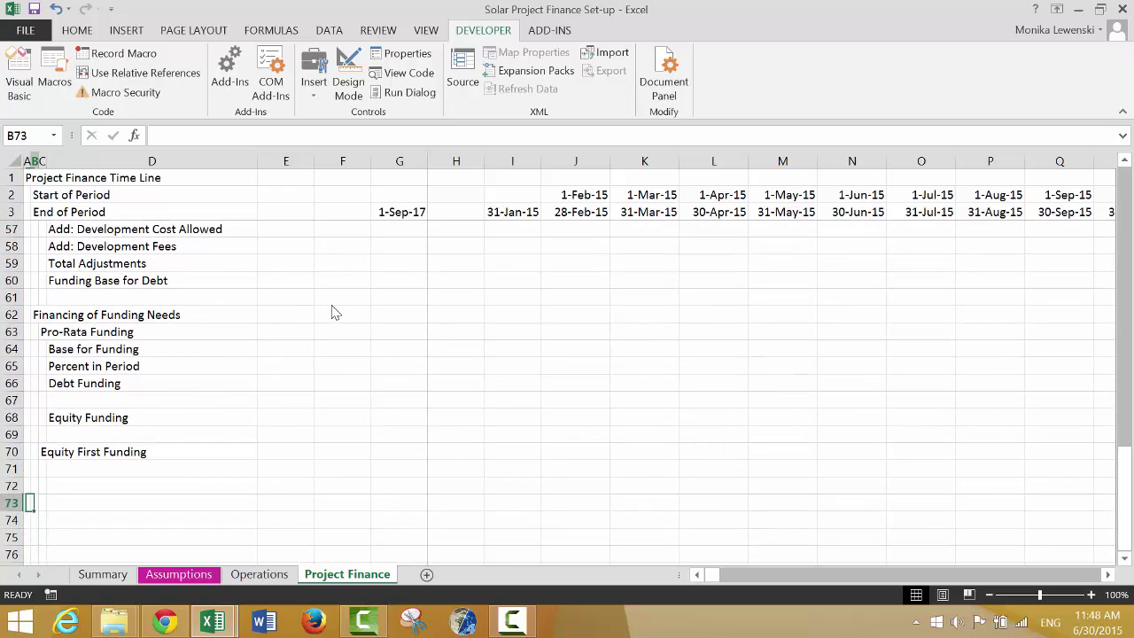
{"action": "key", "text": "Right"}
{"action": "key", "text": "Up"}
{"action": "key", "text": "Up"}
{"action": "key", "text": "Up"}
{"action": "key", "text": "Up"}
{"action": "key", "text": "Up"}
{"action": "key", "text": "Up"}
{"action": "key", "text": "Up"}
{"action": "key", "text": "Up"}
{"action": "key", "text": "Up"}
{"action": "key", "text": "Up"}
{"action": "key", "text": "Up"}
{"action": "key", "text": "Up"}
{"action": "key", "text": "Up"}
{"action": "key", "text": "Up"}
{"action": "key", "text": "Up"}
{"action": "key", "text": "Up"}
{"action": "key", "text": "Up"}
{"action": "key", "text": "Up"}
{"action": "key", "text": "Up"}
{"action": "key", "text": "Up"}
{"action": "key", "text": "Up"}
{"action": "key", "text": "Up"}
{"action": "key", "text": "Up"}
{"action": "key", "text": "Up"}
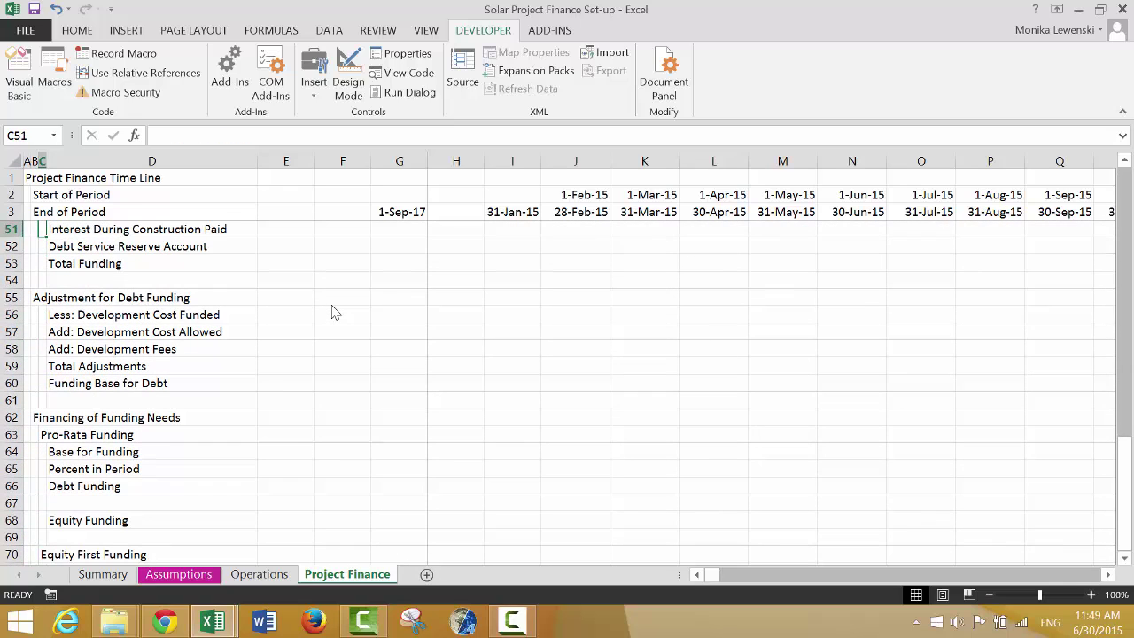
{"action": "key", "text": "Down"}
{"action": "key", "text": "Down"}
{"action": "key", "text": "Down"}
{"action": "key", "text": "Down"}
{"action": "key", "text": "Down"}
{"action": "key", "text": "Down"}
{"action": "key", "text": "Down"}
{"action": "key", "text": "Down"}
{"action": "key", "text": "Down"}
{"action": "key", "text": "Down"}
{"action": "key", "text": "Down"}
{"action": "key", "text": "Down"}
{"action": "key", "text": "Down"}
{"action": "key", "text": "Down"}
{"action": "key", "text": "Down"}
{"action": "key", "text": "Down"}
{"action": "key", "text": "Down"}
{"action": "key", "text": "Down"}
{"action": "key", "text": "Down"}
{"action": "key", "text": "Down"}
Enter the label "Equity Funding" in D71 under the Equity First Funding heading
{"action": "key", "text": "Up"}
{"action": "key", "text": "Up"}
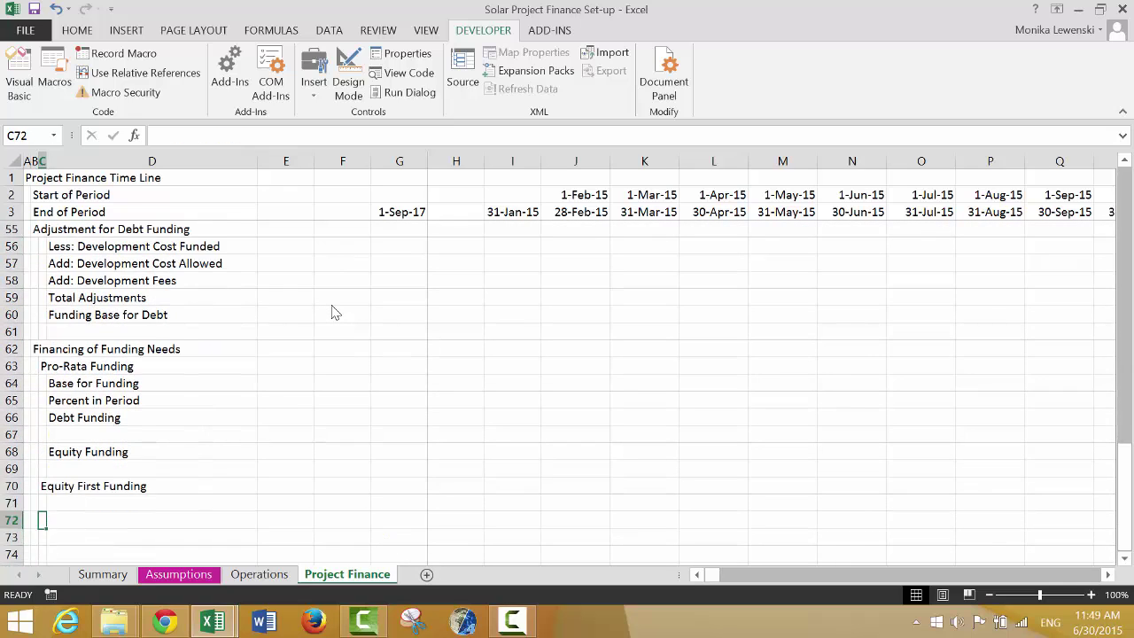
{"action": "key", "text": "Up"}
{"action": "key", "text": "Right"}
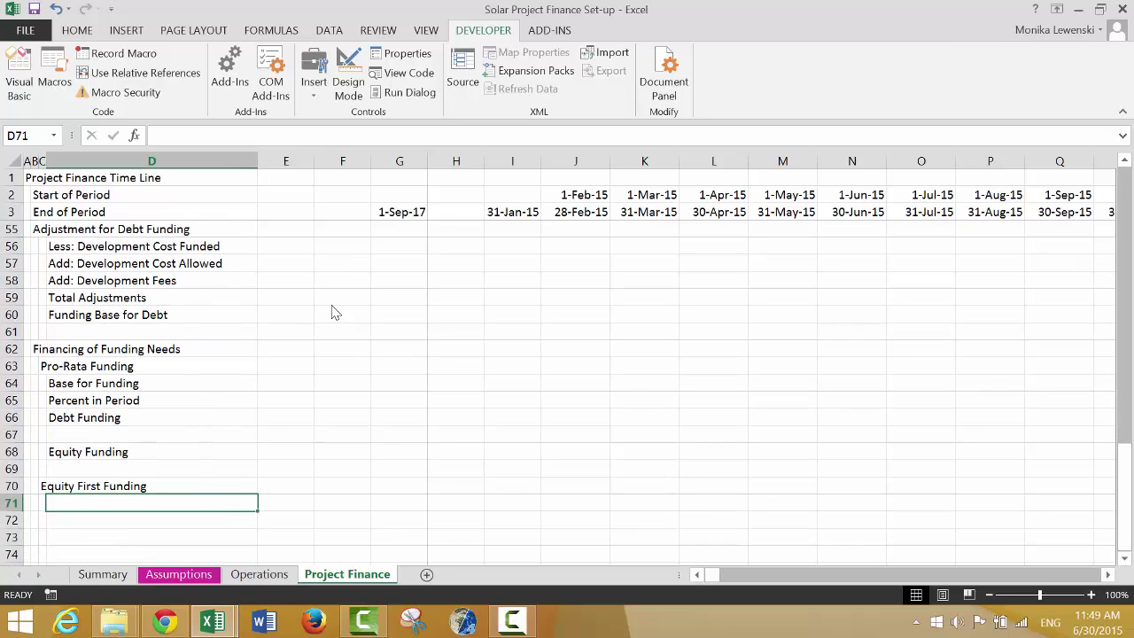
{"action": "type", "text": "E"}
{"action": "type", "text": "D"}
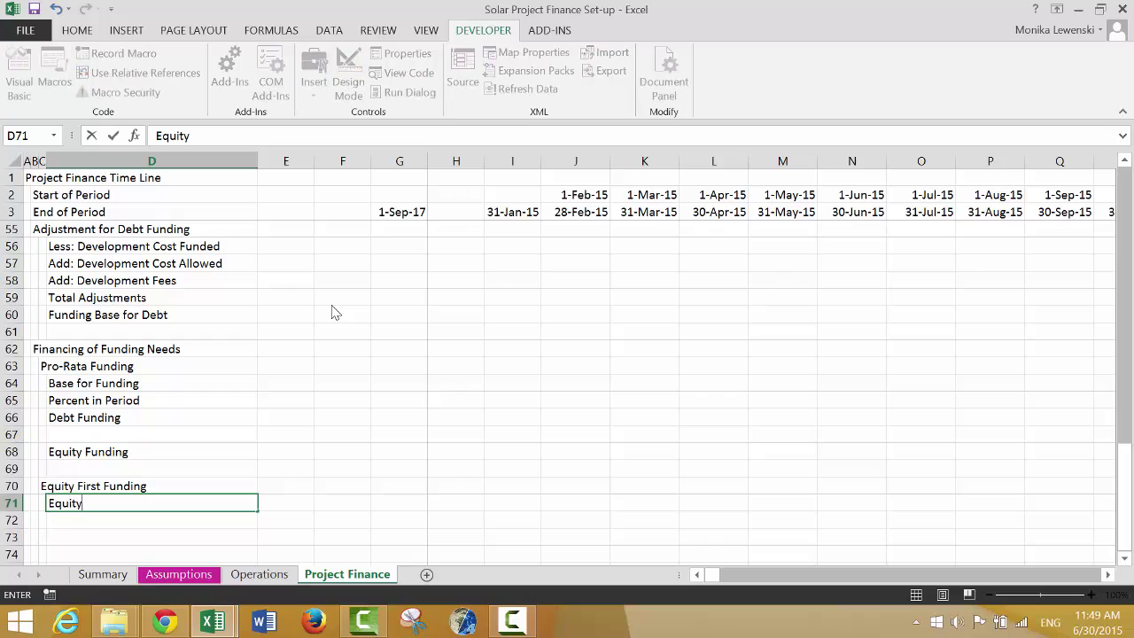
{"action": "type", "text": "quity Funding"}
{"action": "key", "text": "Return"}
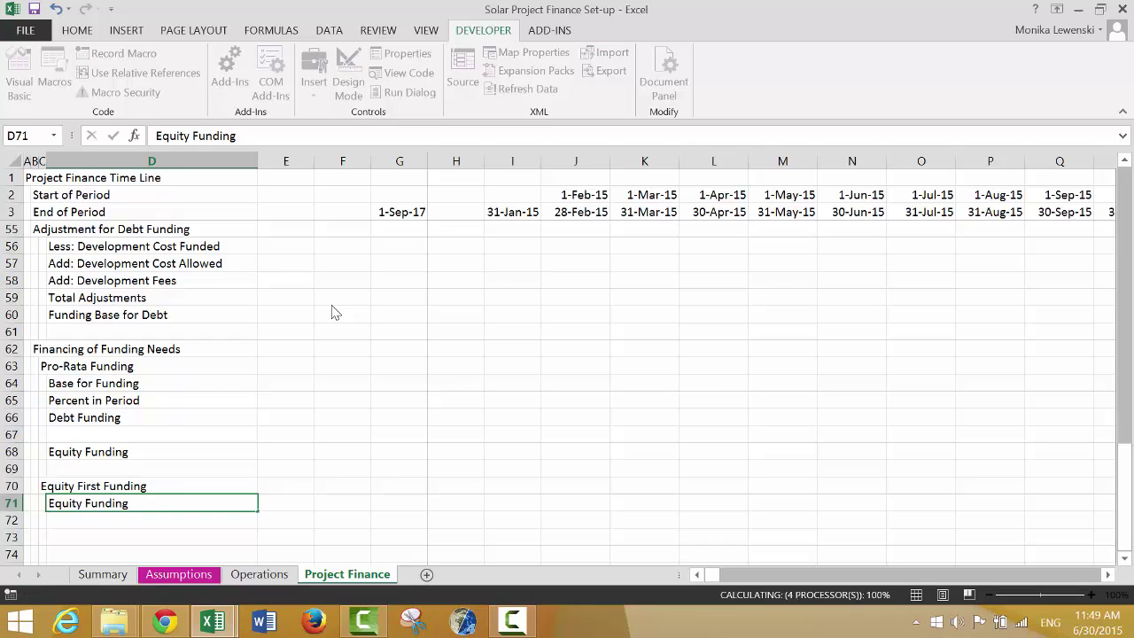
Enter the label "Debt Funding" in D73 of the Equity First Funding block, leaving row 72 blank
{"action": "key", "text": "Return"}
{"action": "type", "text": "Debt"}
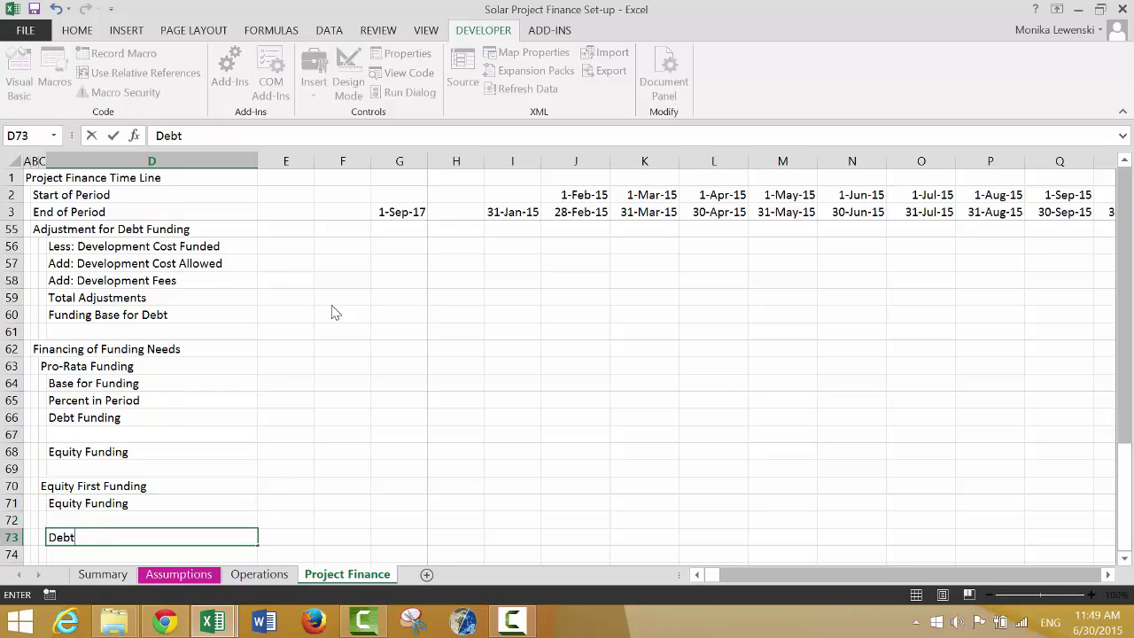
{"action": "type", "text": " Funding"}
{"action": "key", "text": "Return"}
{"action": "key", "text": "Return"}
{"action": "key", "text": "Return"}
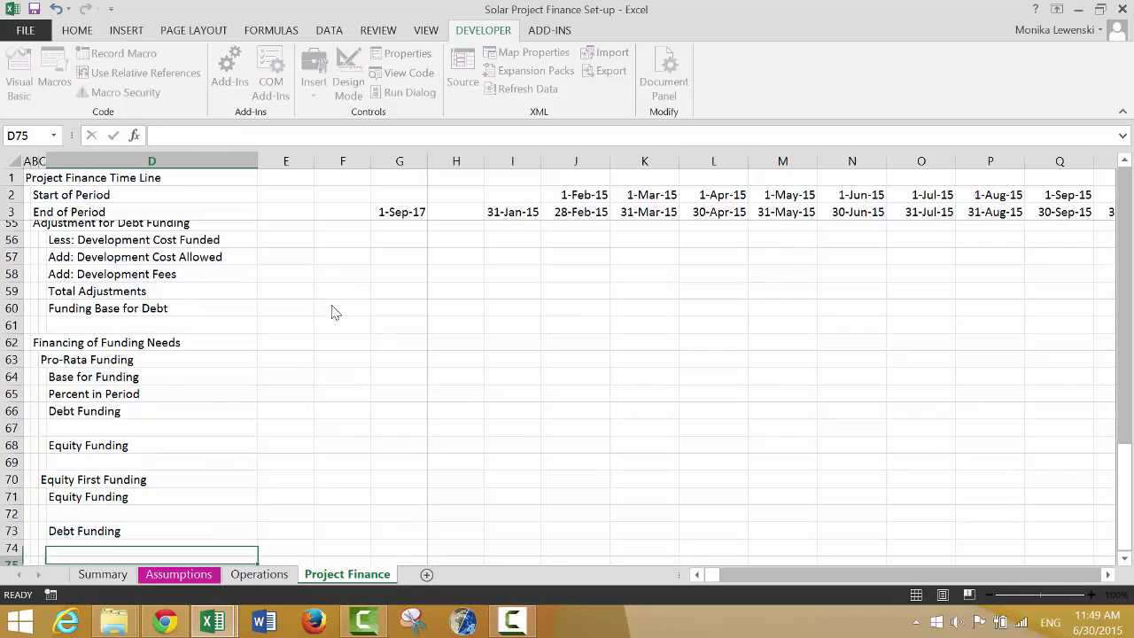
Enter the subsection heading "Funding Applied" in C75, below the Equity First Funding block
{"action": "key", "text": "Up"}
{"action": "key", "text": "Up"}
{"action": "key", "text": "Down"}
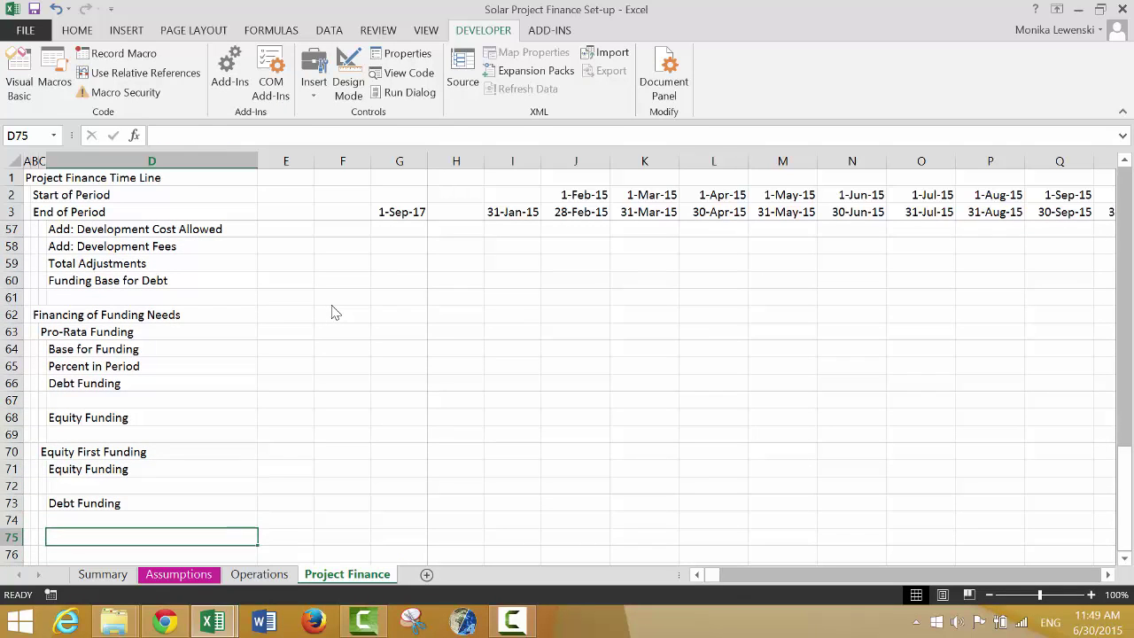
{"action": "key", "text": "Left"}
{"action": "type", "text": "Fun"}
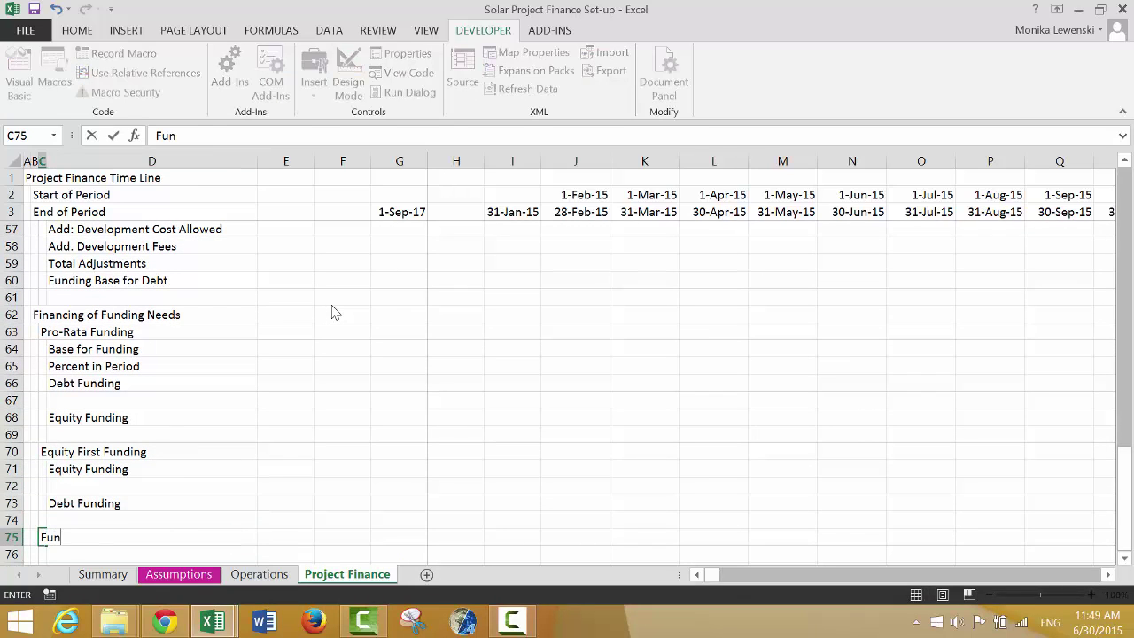
{"action": "type", "text": "ding Applied"}
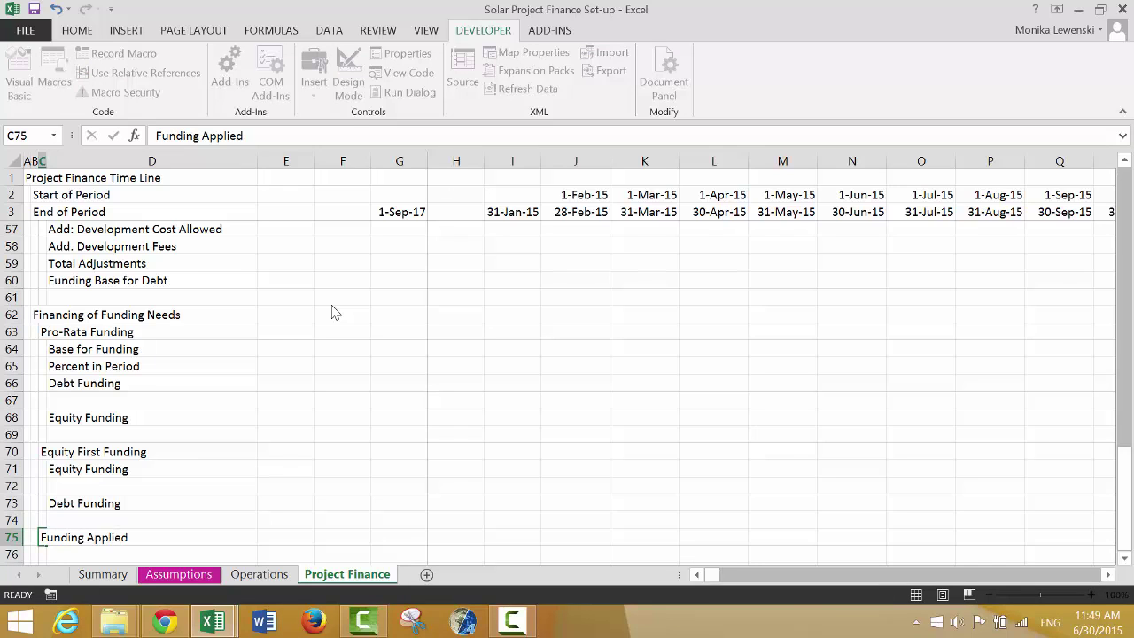
Enter the switch label "Pro Rate" in E75 beside the Funding Applied heading
{"action": "key", "text": "Right"}
{"action": "key", "text": "Right"}
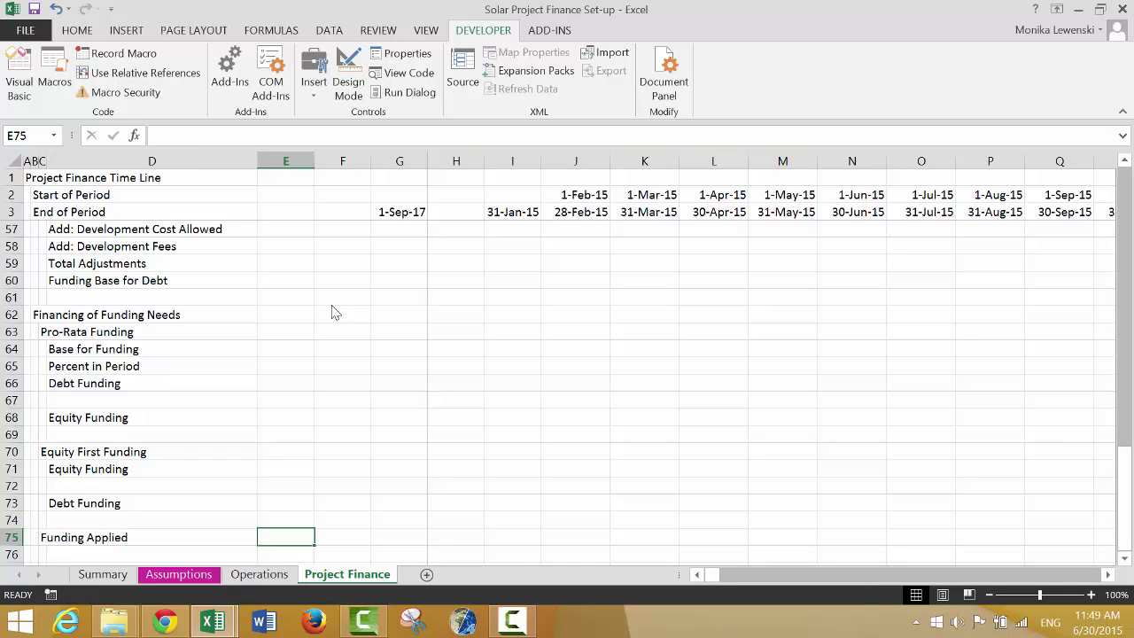
{"action": "type", "text": "Pr"}
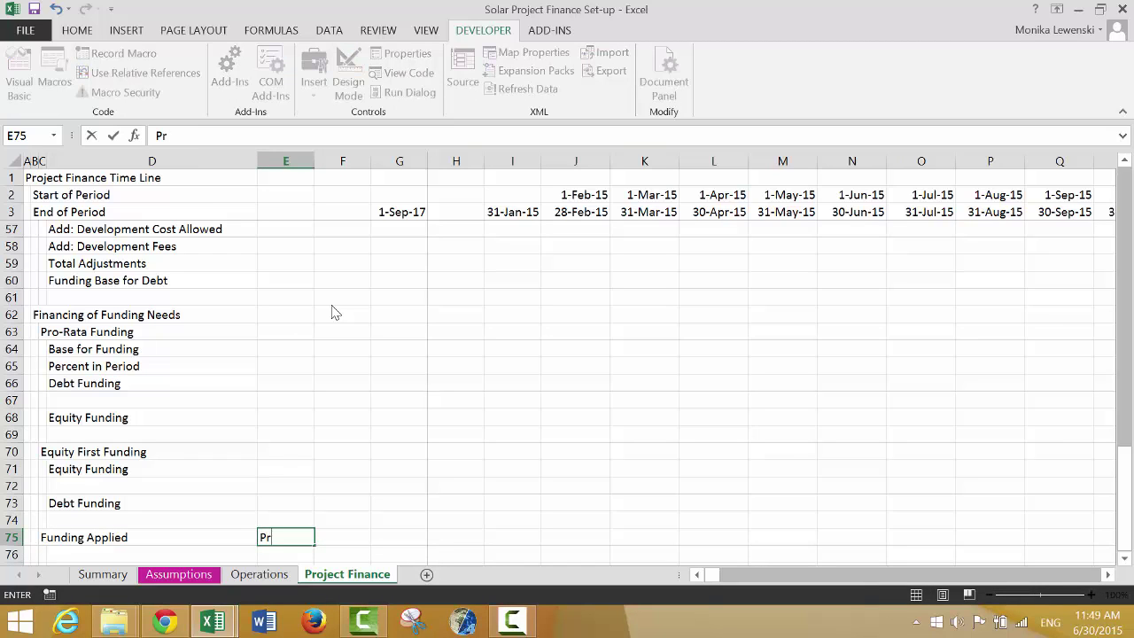
{"action": "type", "text": "o Rate"}
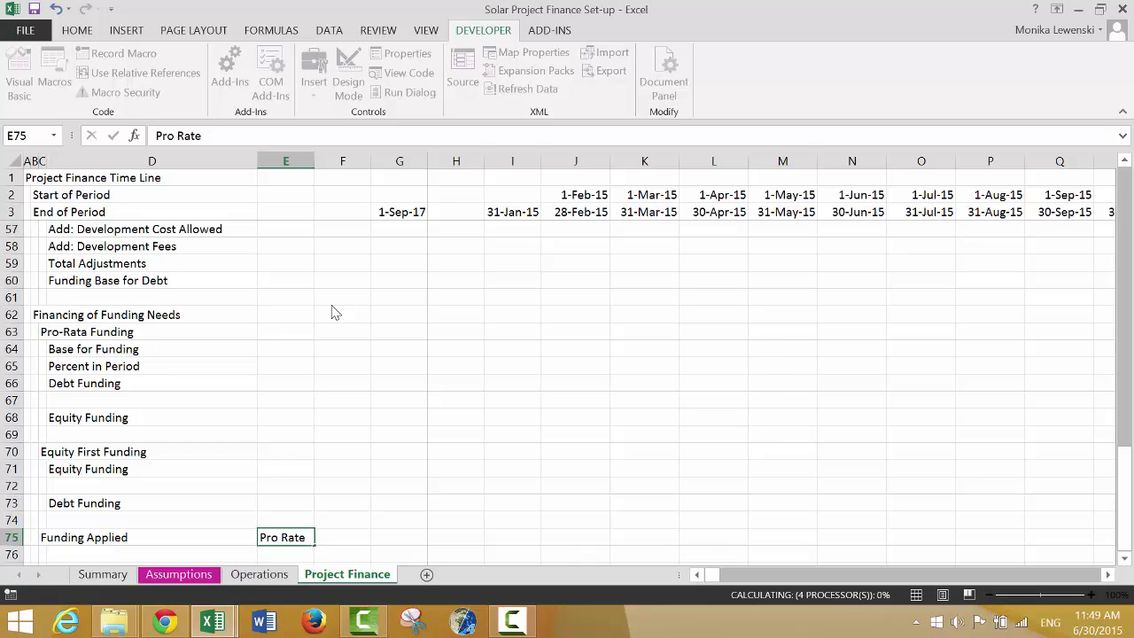
{"action": "key", "text": "Return"}
Link F75 beside the Pro Rate label to the Pro-Rata debt funding switch in F155 of the Assumptions sheet
{"action": "key", "text": "Up"}
{"action": "key", "text": "Right"}
{"action": "type", "text": "="}
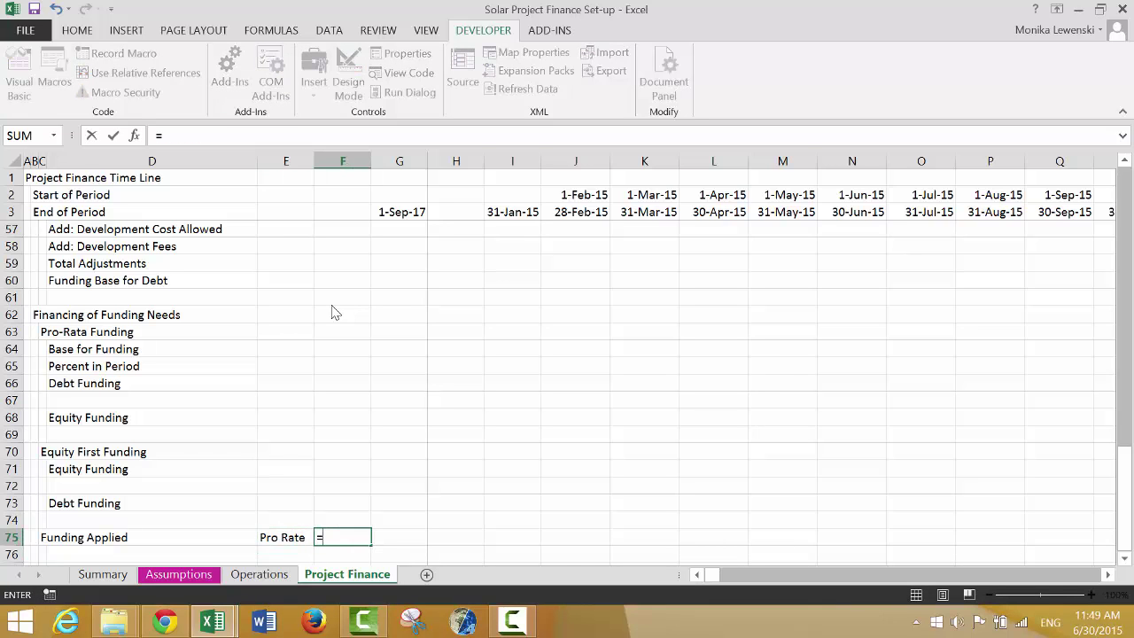
{"action": "key", "text": "ctrl+Page_Up"}
{"action": "key", "text": "ctrl+Page_Up"}
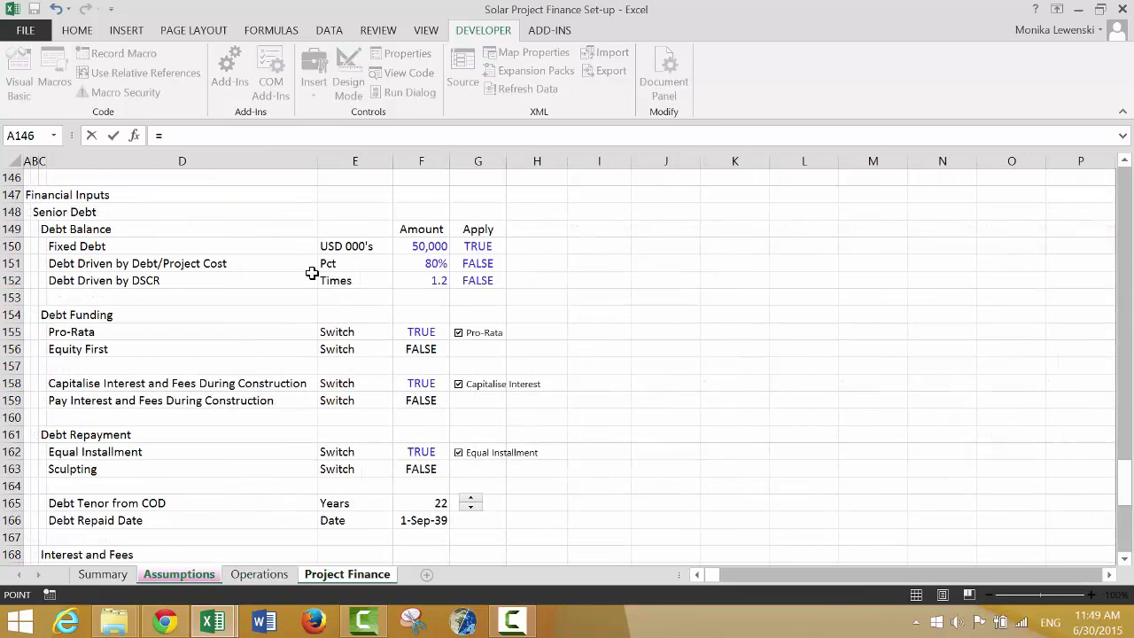
{"action": "left_click", "coordinate": [344, 346]}
{"action": "key", "text": "Up"}
{"action": "key", "text": "Up"}
{"action": "key", "text": "Up"}
{"action": "key", "text": "Up"}
{"action": "key", "text": "Up"}
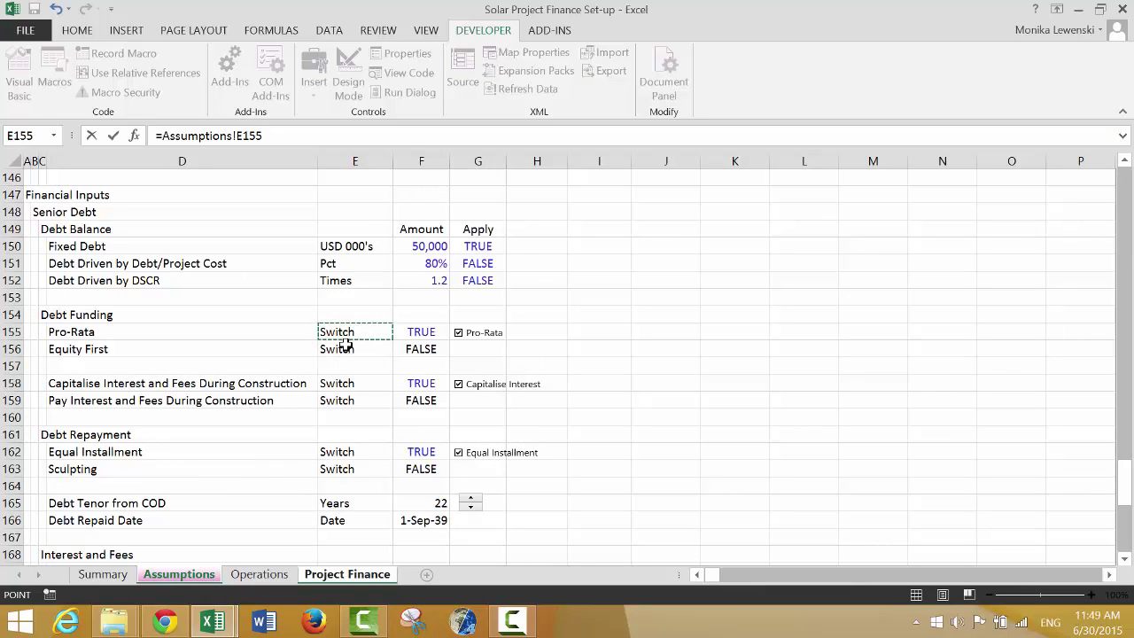
{"action": "key", "text": "Up"}
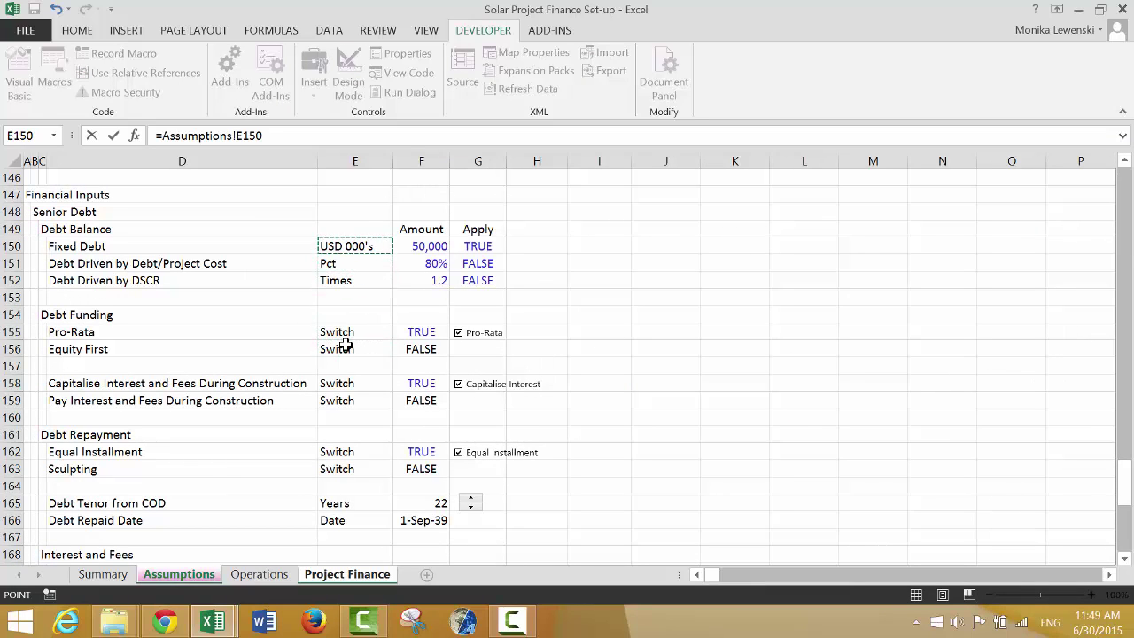
{"action": "key", "text": "Right"}
{"action": "key", "text": "Down"}
{"action": "key", "text": "Down"}
{"action": "key", "text": "Down"}
{"action": "key", "text": "Down"}
{"action": "key", "text": "Down"}
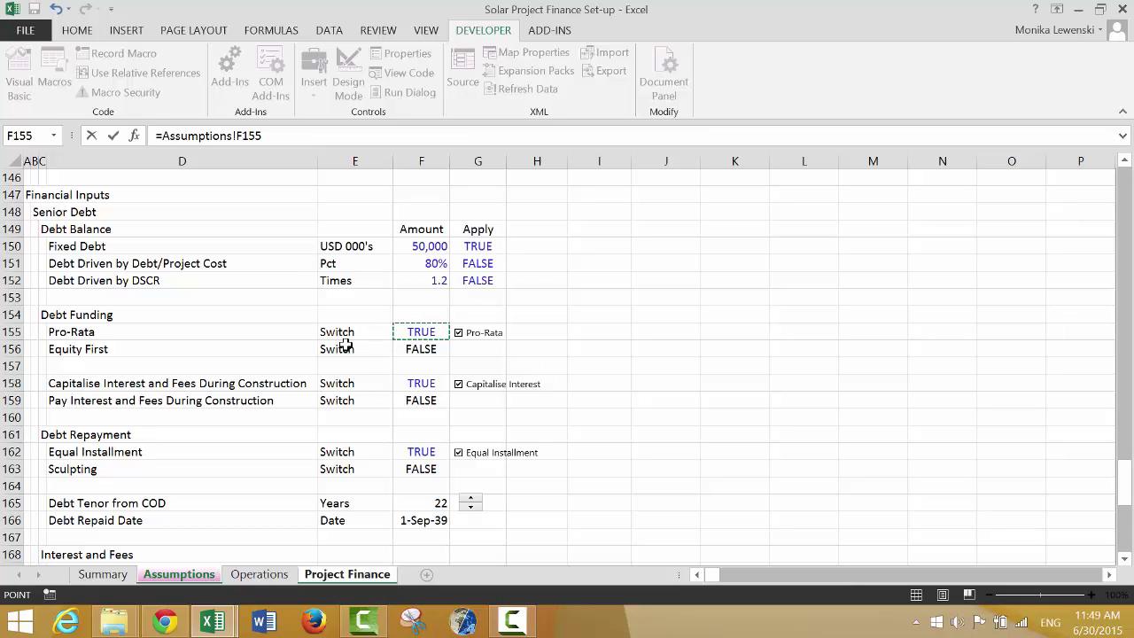
{"action": "key", "text": "Return"}
Review the rows above Funding Applied, including the cash funding needs, debt funding adjustments and financing blocks
{"action": "key", "text": "Down"}
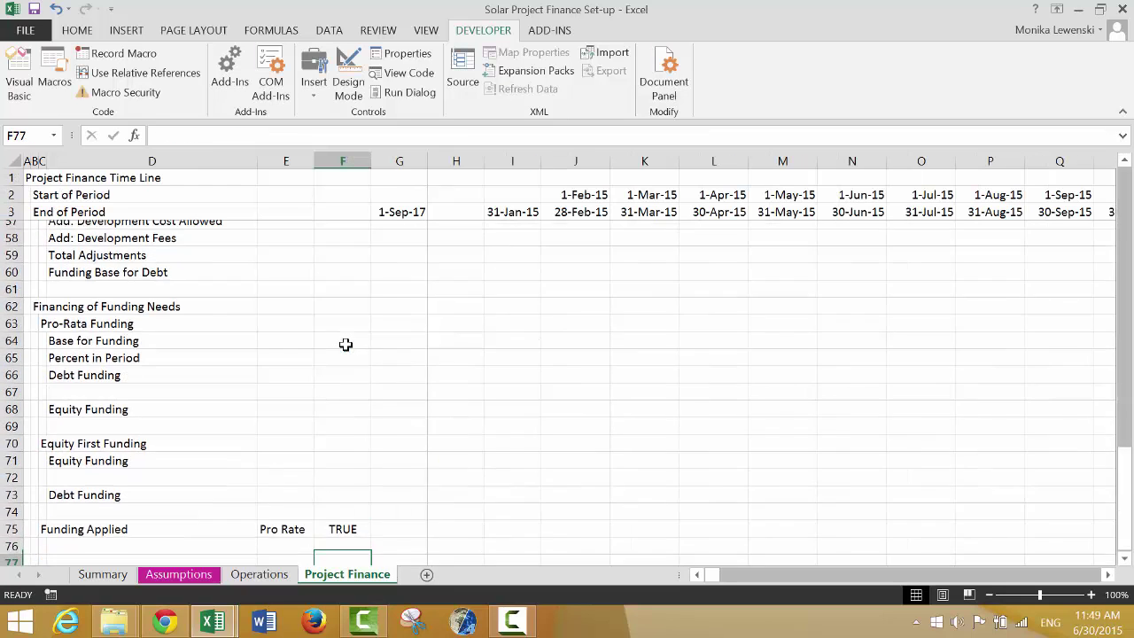
{"action": "key", "text": "Down"}
{"action": "key", "text": "Up"}
{"action": "key", "text": "Left"}
{"action": "key", "text": "Left"}
{"action": "key", "text": "Left"}
{"action": "key", "text": "Left"}
{"action": "key", "text": "Left"}
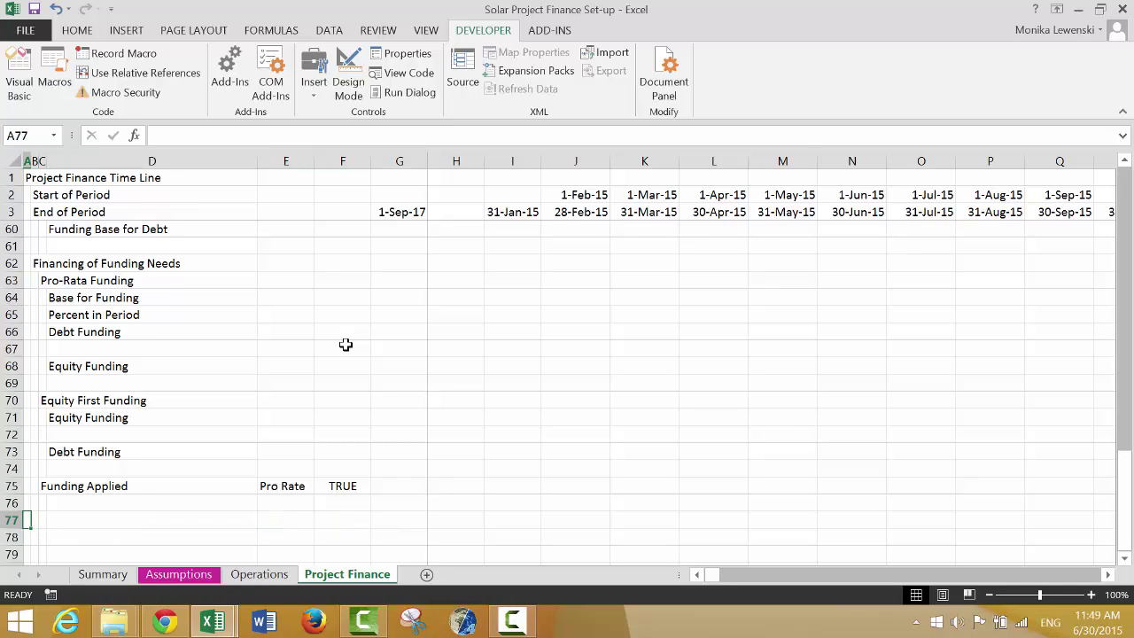
{"action": "key", "text": "Up"}
{"action": "key", "text": "Up"}
{"action": "key", "text": "Up"}
{"action": "key", "text": "Up"}
{"action": "key", "text": "Up"}
{"action": "key", "text": "Up"}
{"action": "key", "text": "Up"}
{"action": "key", "text": "Up"}
{"action": "key", "text": "Up"}
{"action": "key", "text": "Up"}
{"action": "key", "text": "Up"}
{"action": "key", "text": "Up"}
{"action": "key", "text": "Up"}
{"action": "key", "text": "Up"}
{"action": "key", "text": "Up"}
{"action": "key", "text": "Up"}
{"action": "key", "text": "Up"}
{"action": "key", "text": "Up"}
{"action": "key", "text": "Up"}
{"action": "key", "text": "Up"}
{"action": "key", "text": "Up"}
{"action": "key", "text": "Up"}
{"action": "key", "text": "Up"}
{"action": "key", "text": "Up"}
{"action": "key", "text": "Up"}
{"action": "key", "text": "Up"}
{"action": "key", "text": "Up"}
{"action": "key", "text": "Up"}
{"action": "key", "text": "Up"}
{"action": "key", "text": "Up"}
{"action": "key", "text": "Up"}
{"action": "key", "text": "Up"}
{"action": "key", "text": "Up"}
{"action": "key", "text": "Up"}
{"action": "key", "text": "Up"}
{"action": "key", "text": "Up"}
{"action": "key", "text": "Up"}
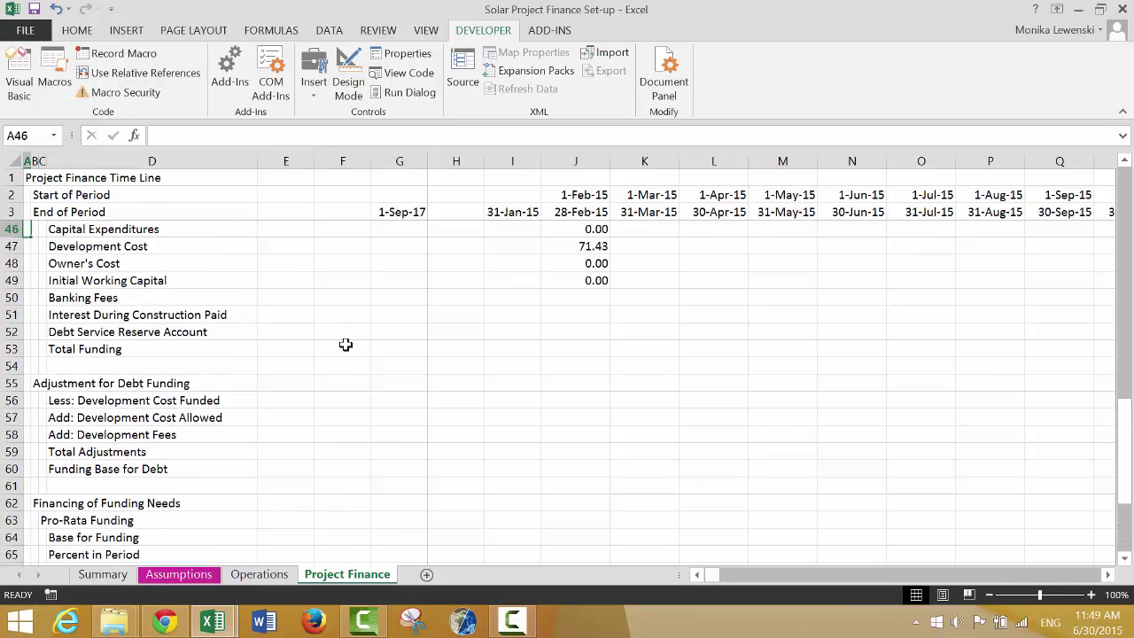
{"action": "key", "text": "Down"}
{"action": "key", "text": "Down"}
{"action": "key", "text": "Down"}
{"action": "key", "text": "Down"}
{"action": "key", "text": "Down"}
{"action": "key", "text": "Down"}
{"action": "key", "text": "Down"}
{"action": "key", "text": "Down"}
{"action": "key", "text": "Down"}
{"action": "key", "text": "Down"}
{"action": "key", "text": "Down"}
{"action": "key", "text": "Down"}
{"action": "key", "text": "Down"}
{"action": "key", "text": "Down"}
{"action": "key", "text": "Down"}
{"action": "key", "text": "Down"}
{"action": "key", "text": "Down"}
{"action": "key", "text": "Down"}
{"action": "key", "text": "Down"}
{"action": "key", "text": "Down"}
{"action": "key", "text": "Down"}
{"action": "key", "text": "Down"}
{"action": "key", "text": "Down"}
{"action": "key", "text": "Down"}
{"action": "key", "text": "Down"}
{"action": "key", "text": "Down"}
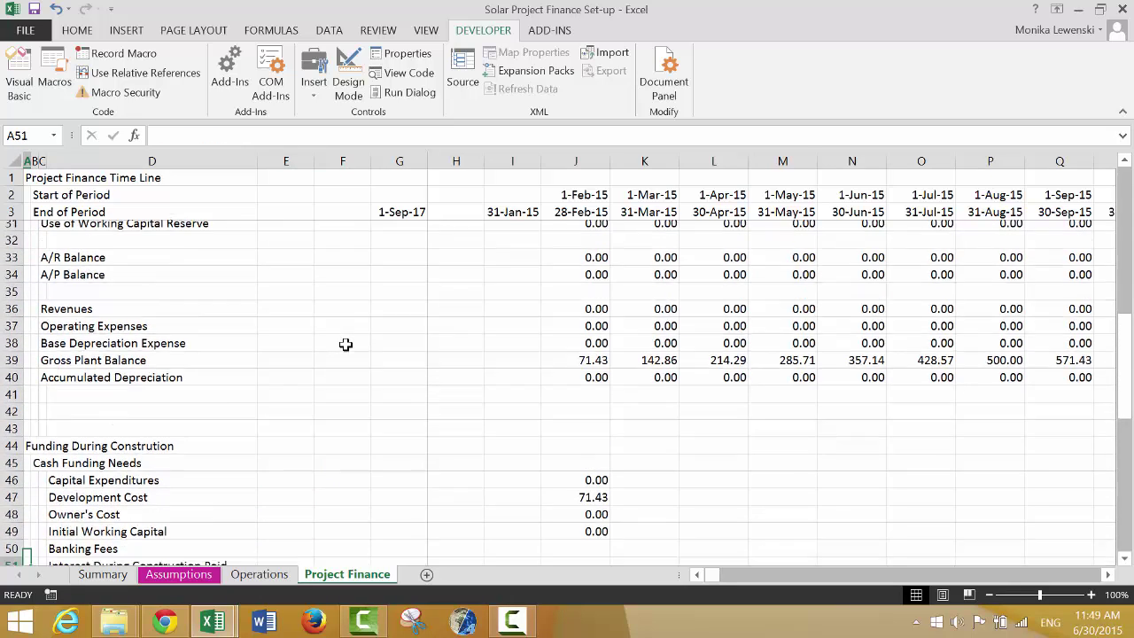
{"action": "key", "text": "Up"}
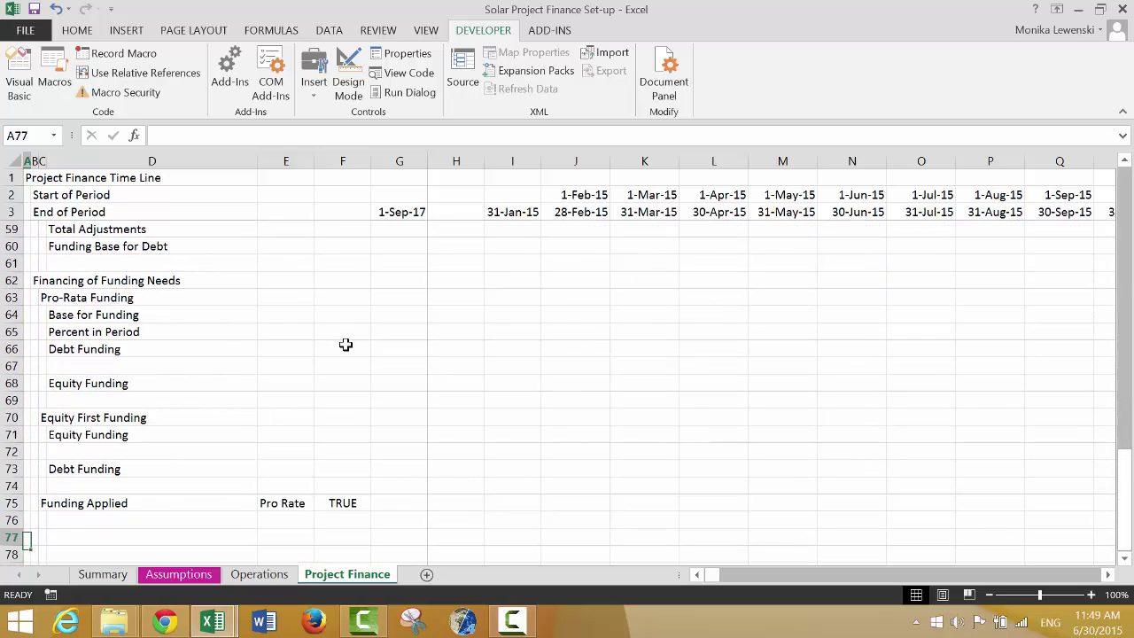
Enter the section heading "Construction Debt" in A77, below the Funding Applied row
{"action": "key", "text": "Down"}
{"action": "key", "text": "Up"}
{"action": "key", "text": "Right"}
{"action": "key", "text": "Left"}
{"action": "left_click", "coordinate": [345, 344]}
{"action": "key", "text": "Right"}
{"action": "key", "text": "Left"}
{"action": "key", "text": "Left"}
{"action": "key", "text": "Home"}
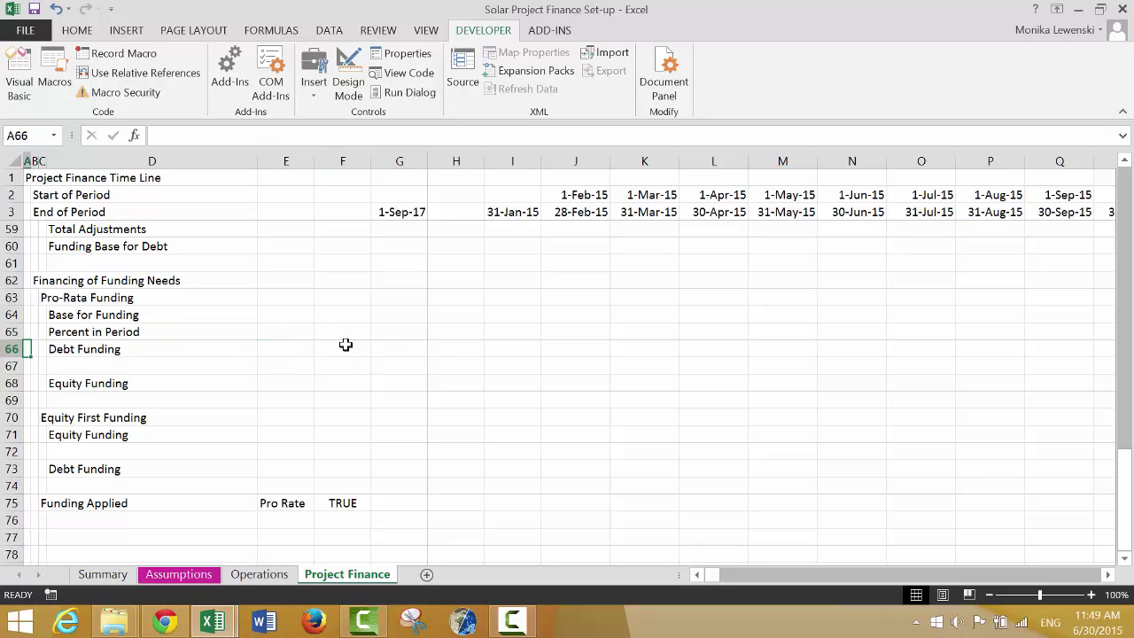
{"action": "key", "text": "Down"}
{"action": "key", "text": "Down"}
{"action": "key", "text": "Down"}
{"action": "key", "text": "Down"}
{"action": "key", "text": "Down"}
{"action": "key", "text": "Down"}
{"action": "key", "text": "Down"}
{"action": "key", "text": "Down"}
{"action": "key", "text": "Down"}
{"action": "key", "text": "Down"}
{"action": "key", "text": "Down"}
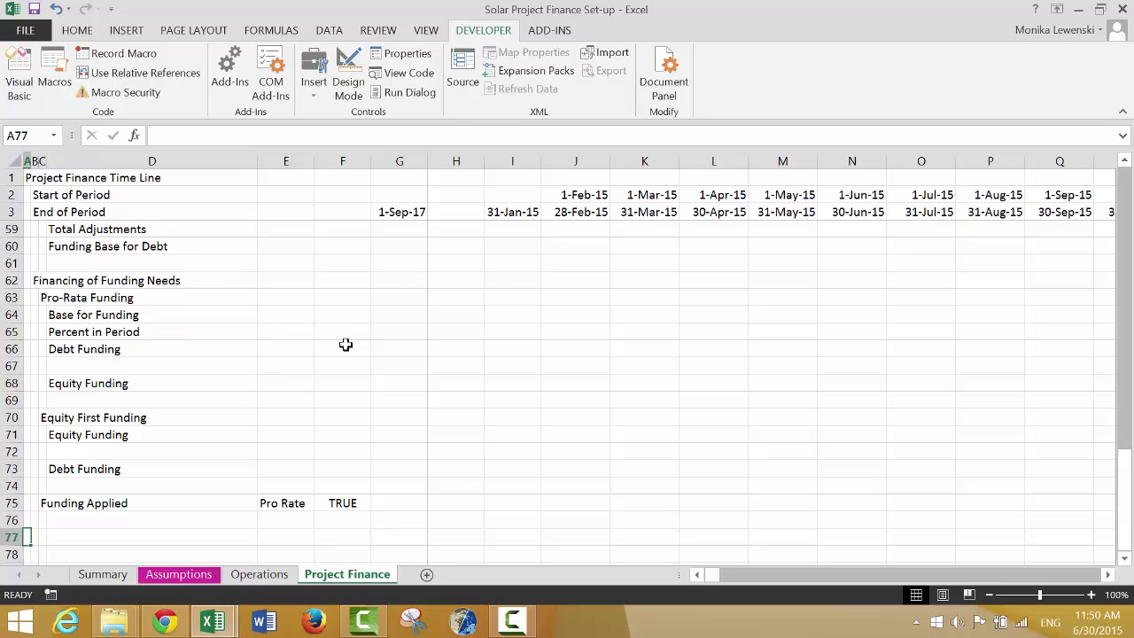
{"action": "type", "text": "Construction"}
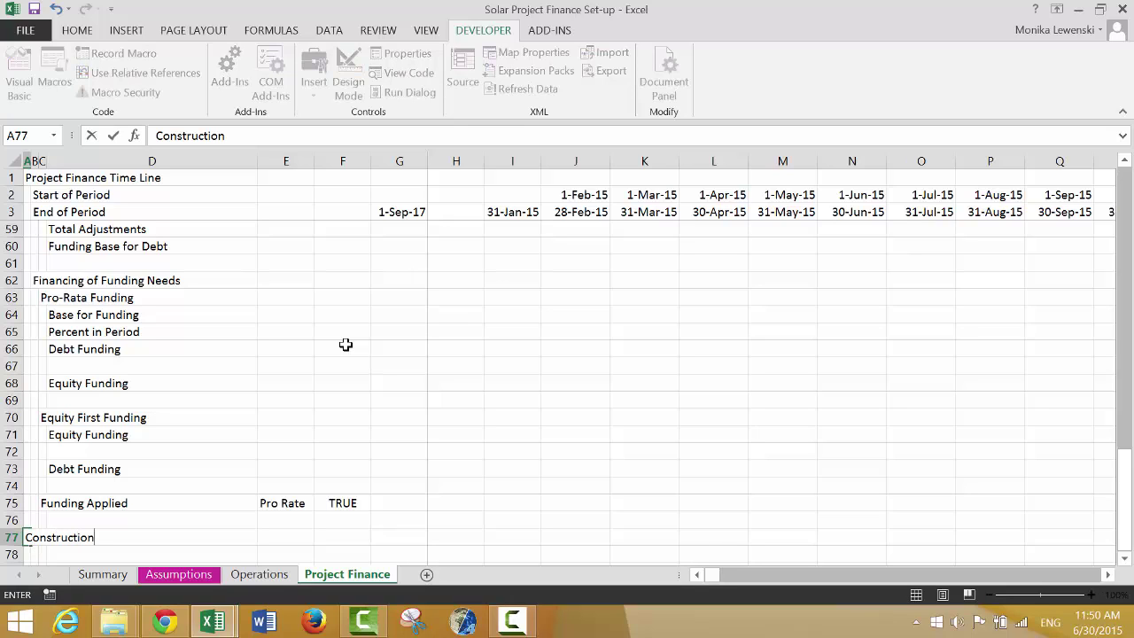
{"action": "type", "text": " Debt"}
{"action": "key", "text": "Return"}
Enter the Construction Debt row labels "Opening Balance" in B78 and "Add: Capitalised Interest" in B79
{"action": "type", "text": "Ope"}
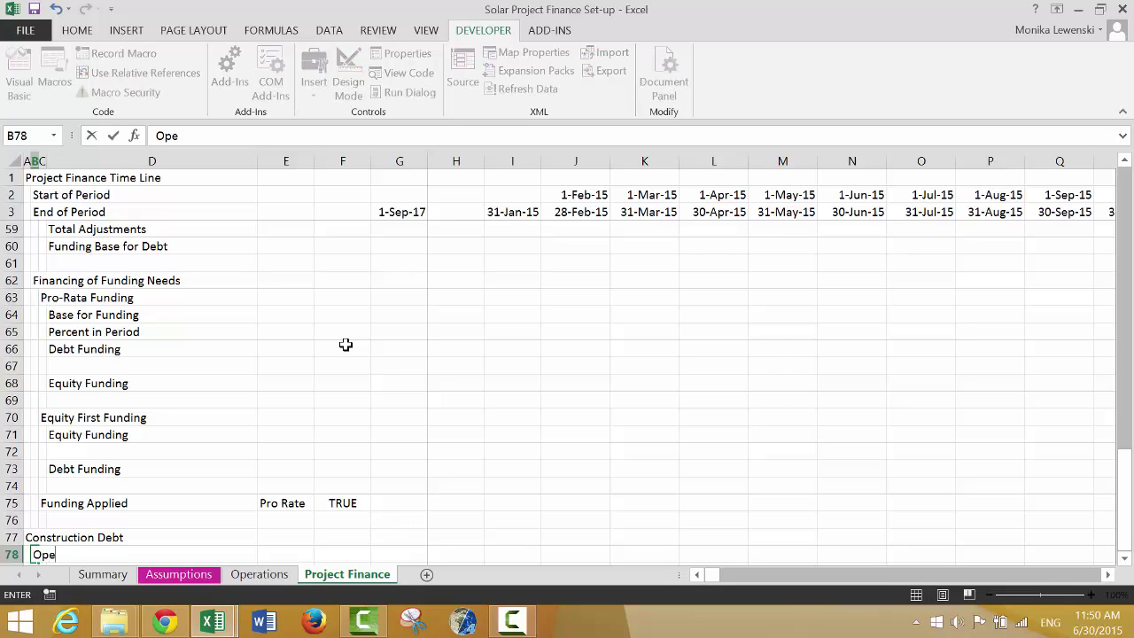
{"action": "type", "text": "ning Balance"}
{"action": "key", "text": "Return"}
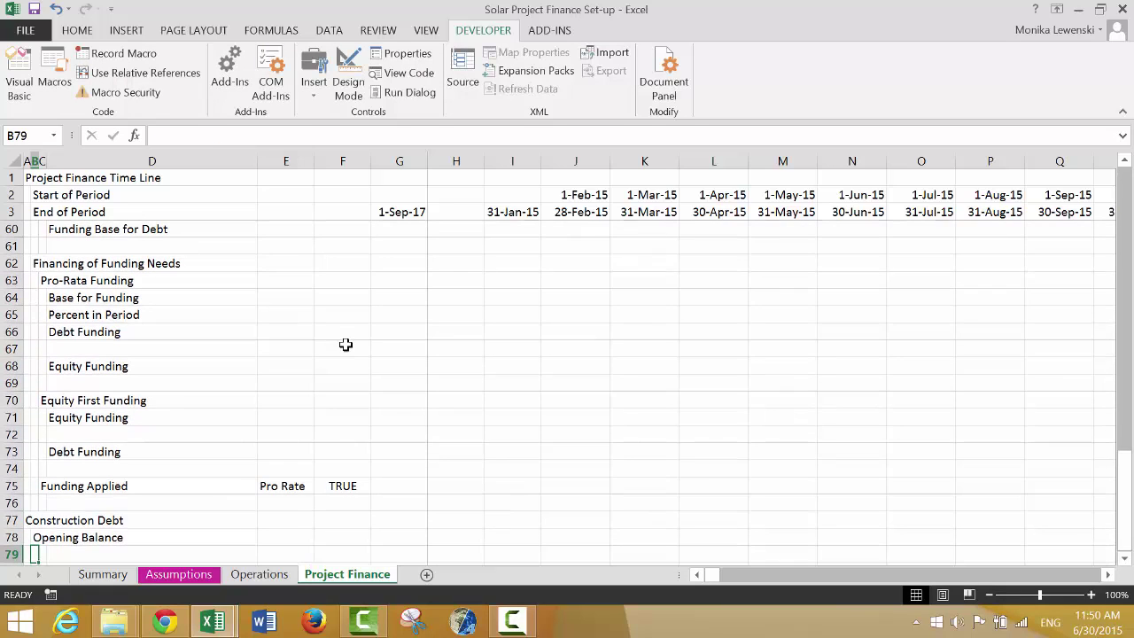
{"action": "type", "text": "Add: Ca"}
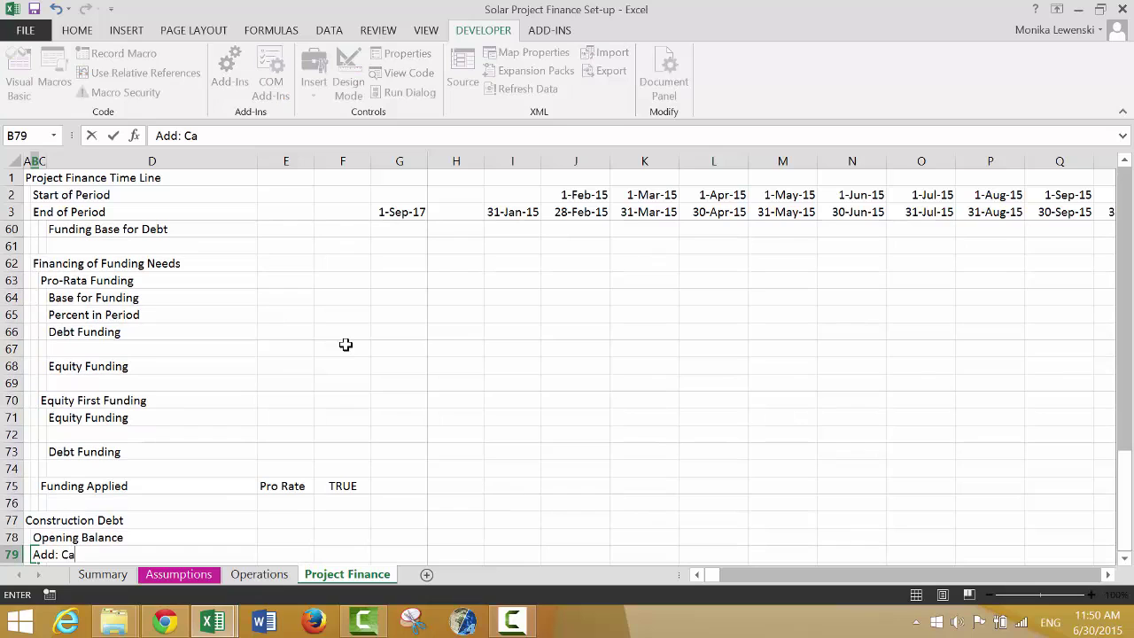
{"action": "type", "text": "pitalised Intere"}
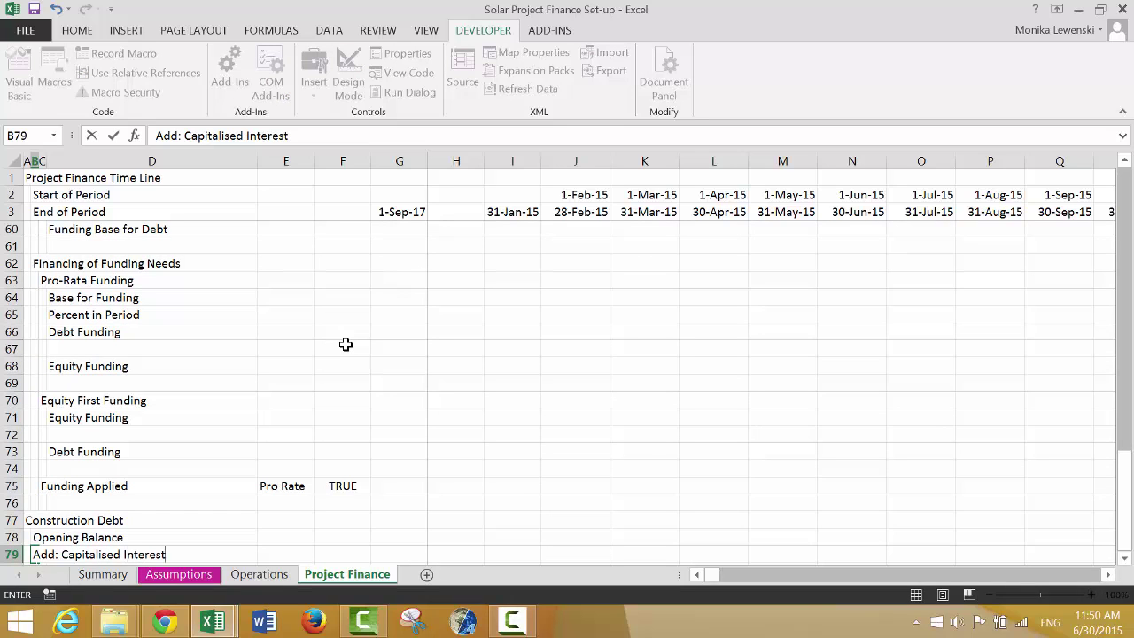
{"action": "type", "text": "st"}
{"action": "key", "text": "Return"}
Correct the switch label in E75 of the Funding Applied row to "Pro Rata"
{"action": "key", "text": "Up"}
{"action": "key", "text": "Right"}
{"action": "key", "text": "Right"}
{"action": "key", "text": "Right"}
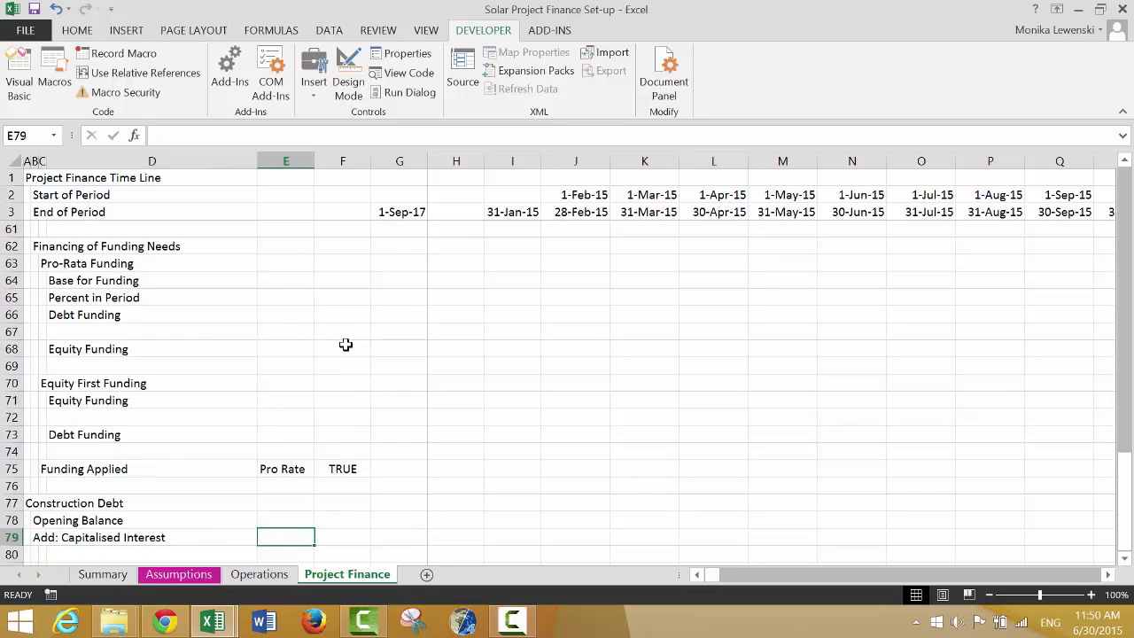
{"action": "key", "text": "Up"}
{"action": "key", "text": "Up"}
{"action": "key", "text": "Up"}
{"action": "key", "text": "Up"}
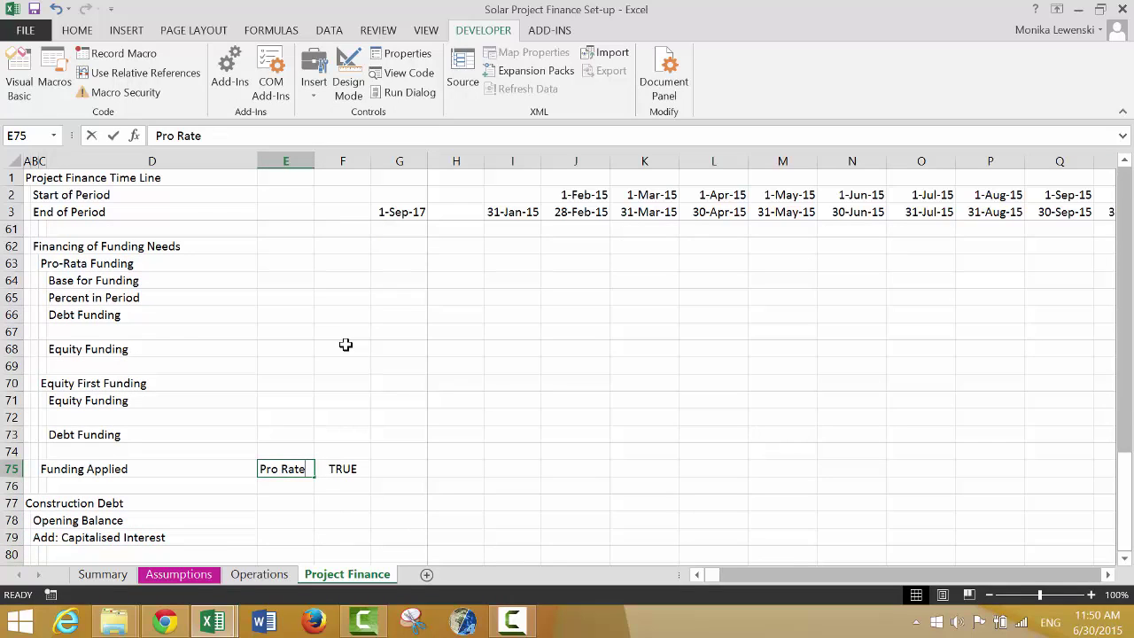
{"action": "key", "text": "F2"}
{"action": "key", "text": "BackSpace"}
{"action": "key", "text": "Return"}
{"action": "key", "text": "Return"}
{"action": "key", "text": "Return"}
{"action": "key", "text": "Return"}
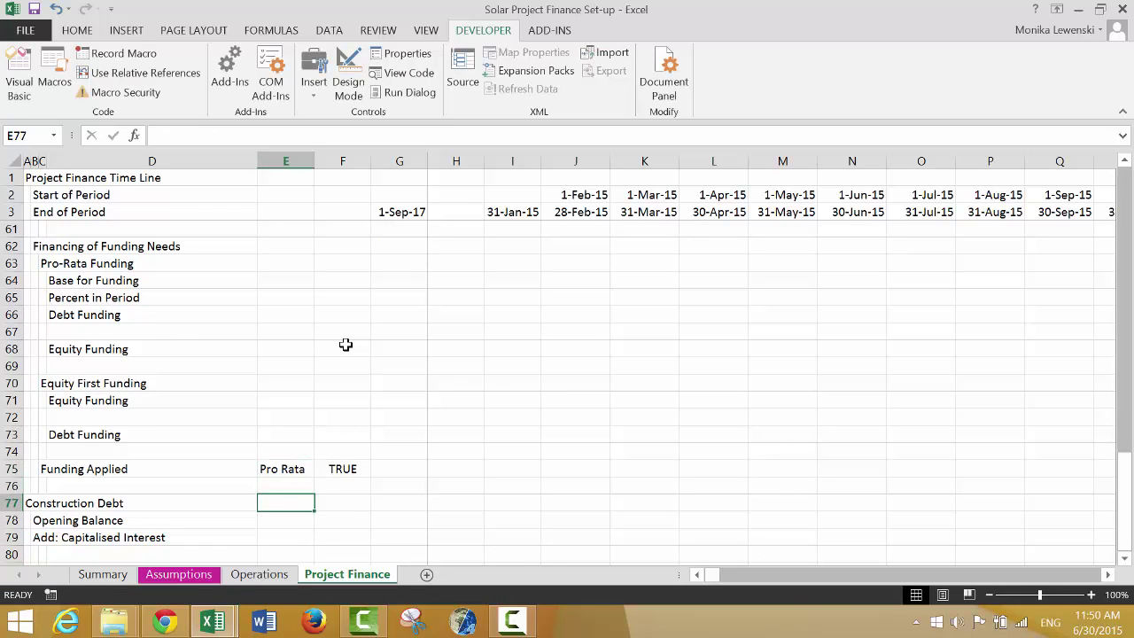
Label E79 "Capitalise" and link F79 to the Capitalise Interest and Fees During Construction switch in F158 of the Assumptions sheet
{"action": "type", "text": "Capitalise"}
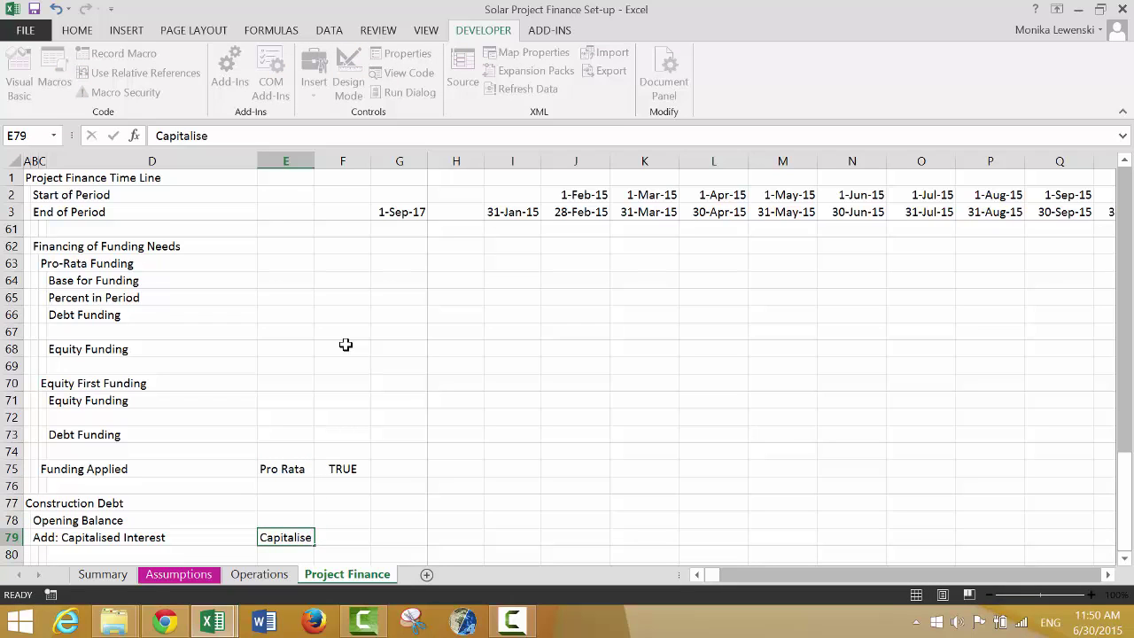
{"action": "key", "text": "Return"}
{"action": "key", "text": "Up"}
{"action": "key", "text": "Up"}
{"action": "key", "text": "Right"}
{"action": "key", "text": "Down"}
{"action": "type", "text": "="}
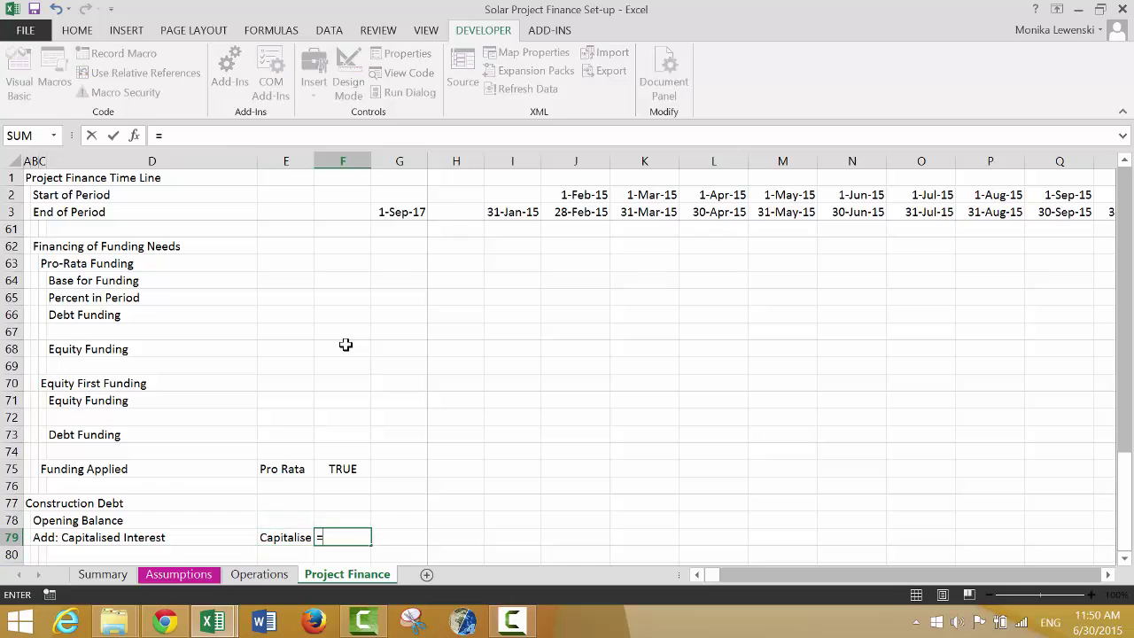
{"action": "key", "text": "ctrl+Page_Up"}
{"action": "key", "text": "ctrl+Page_Up"}
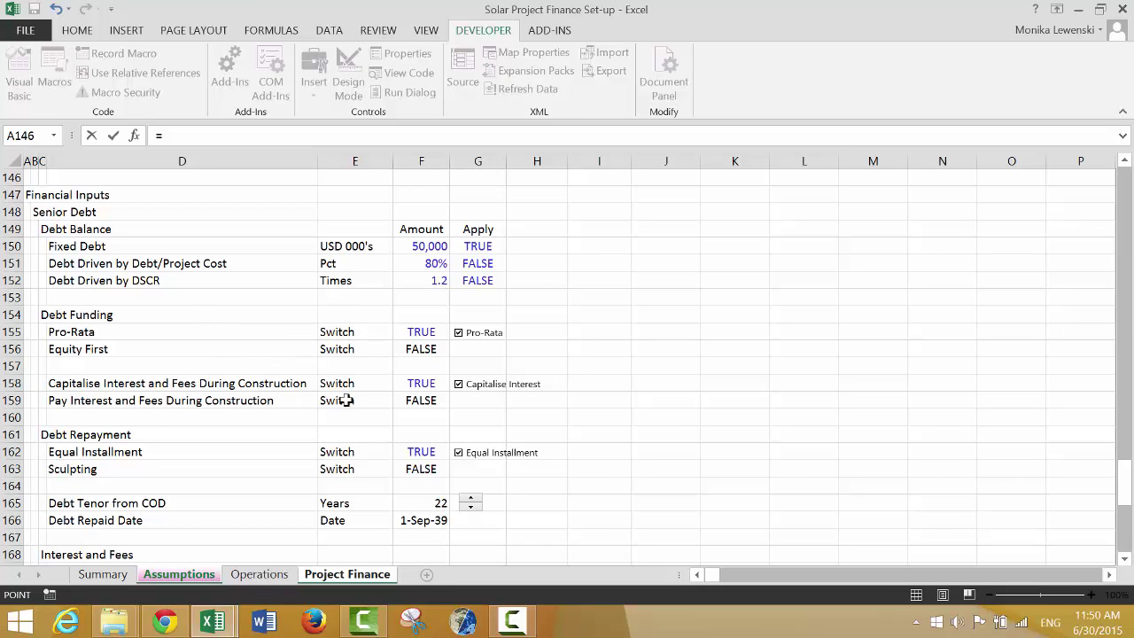
{"action": "left_click", "coordinate": [417, 381]}
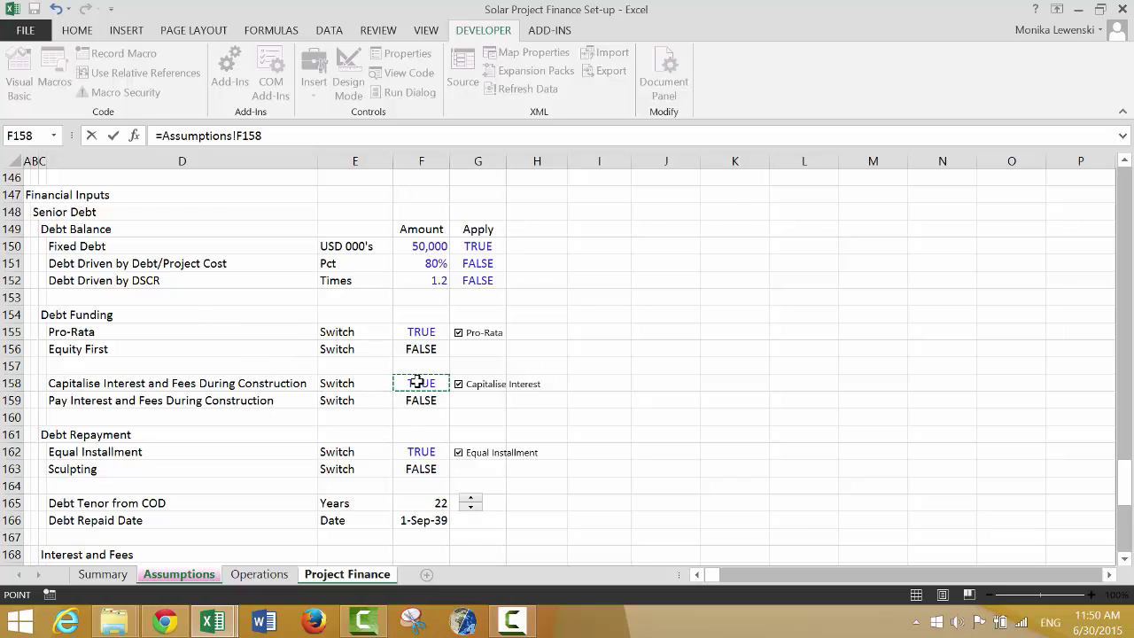
{"action": "key", "text": "Return"}
Complete the F79 switch link, and enter the row label "Add: Debt Funded" in B80 under Construction Debt
{"action": "key", "text": "Return"}
{"action": "scroll", "coordinate": [417, 381], "scroll_direction": "down", "scroll_amount": 1}
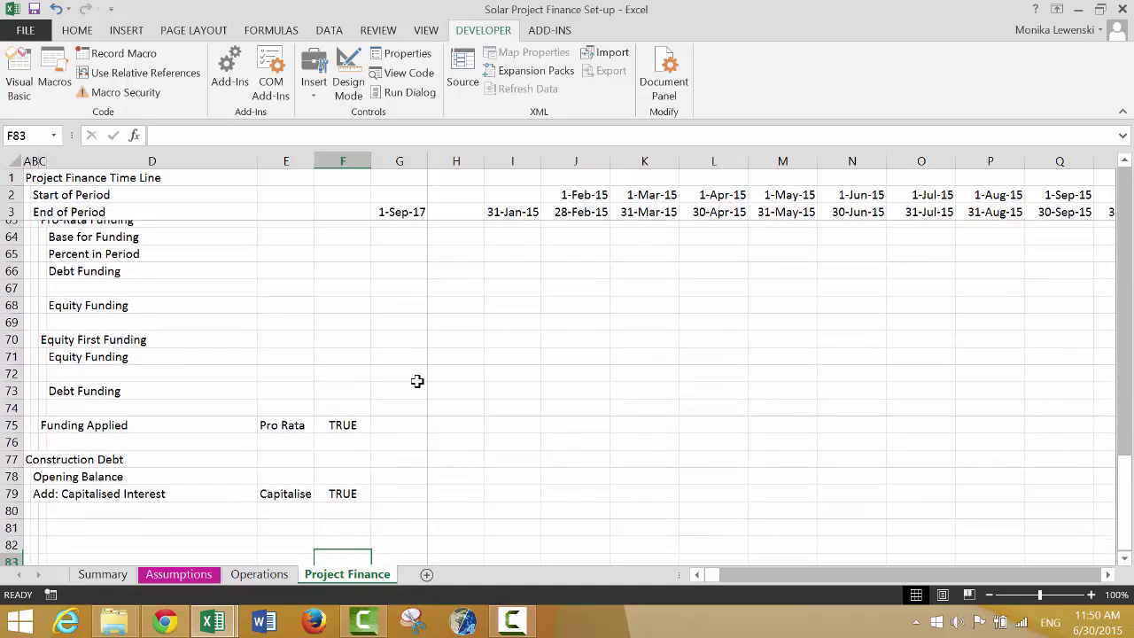
{"action": "key", "text": "Up"}
{"action": "key", "text": "Left"}
{"action": "key", "text": "Left"}
{"action": "key", "text": "Left"}
{"action": "key", "text": "Left"}
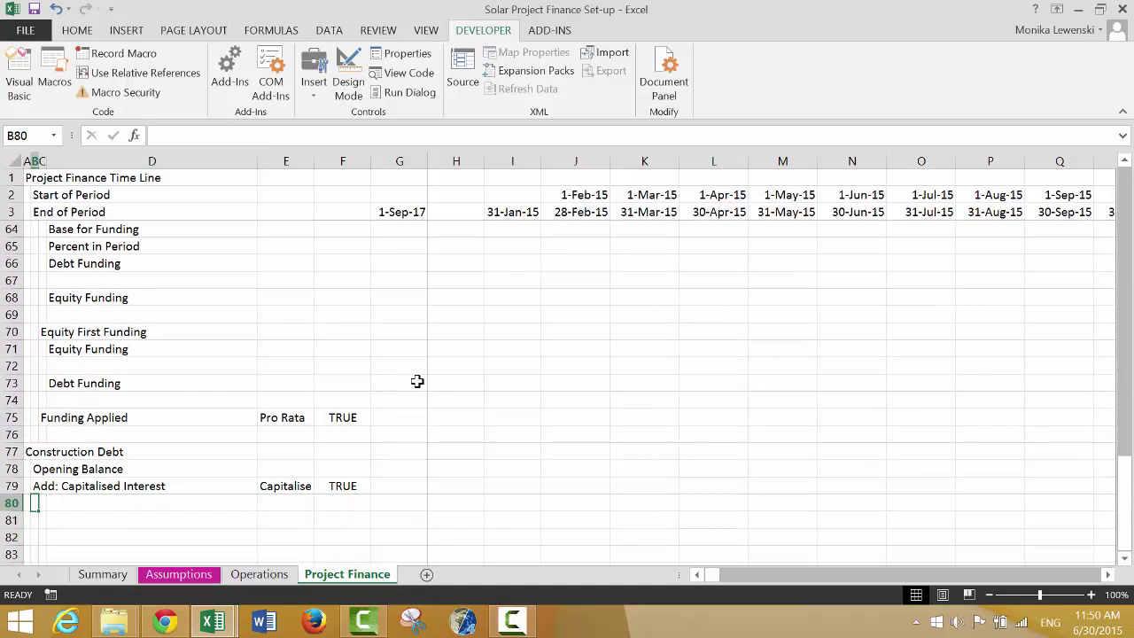
{"action": "type", "text": "Add:"}
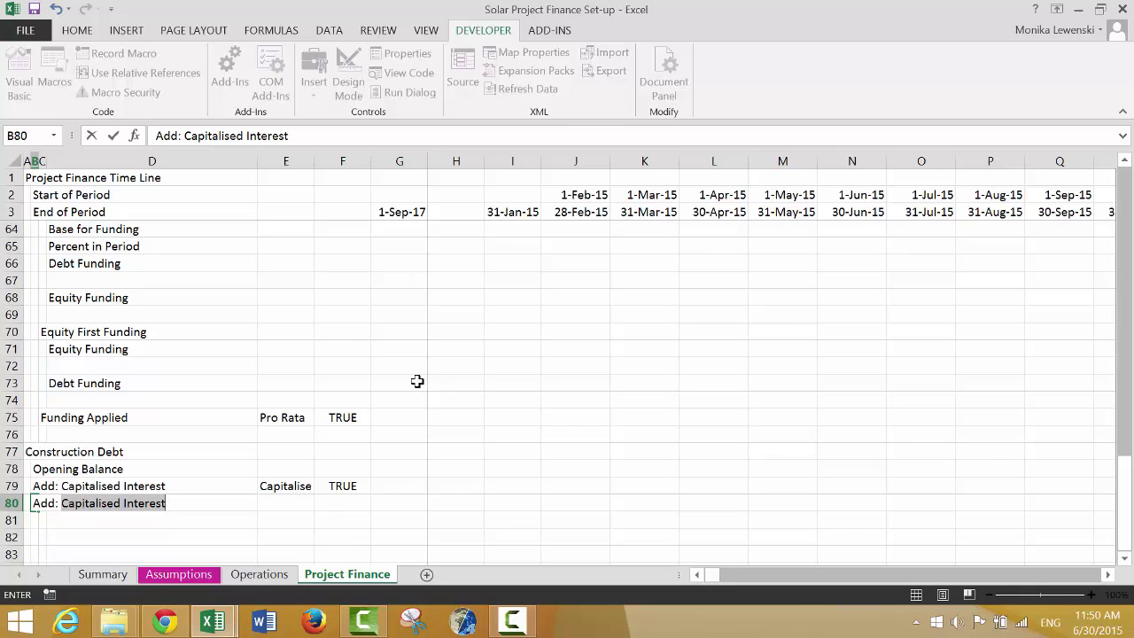
{"action": "type", "text": " Debt Funded"}
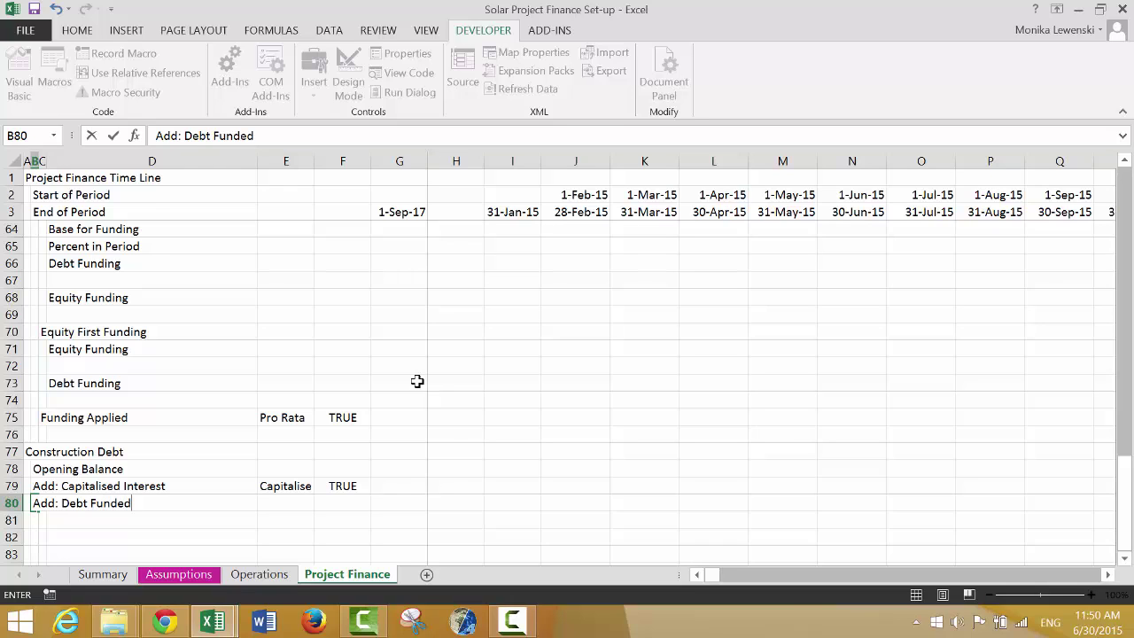
{"action": "key", "text": "Return"}
Rename the Funding Applied row label in C75 as "Debt Funding Applied"
{"action": "key", "text": "Up"}
{"action": "key", "text": "Up"}
{"action": "key", "text": "Up"}
{"action": "key", "text": "Up"}
{"action": "key", "text": "Up"}
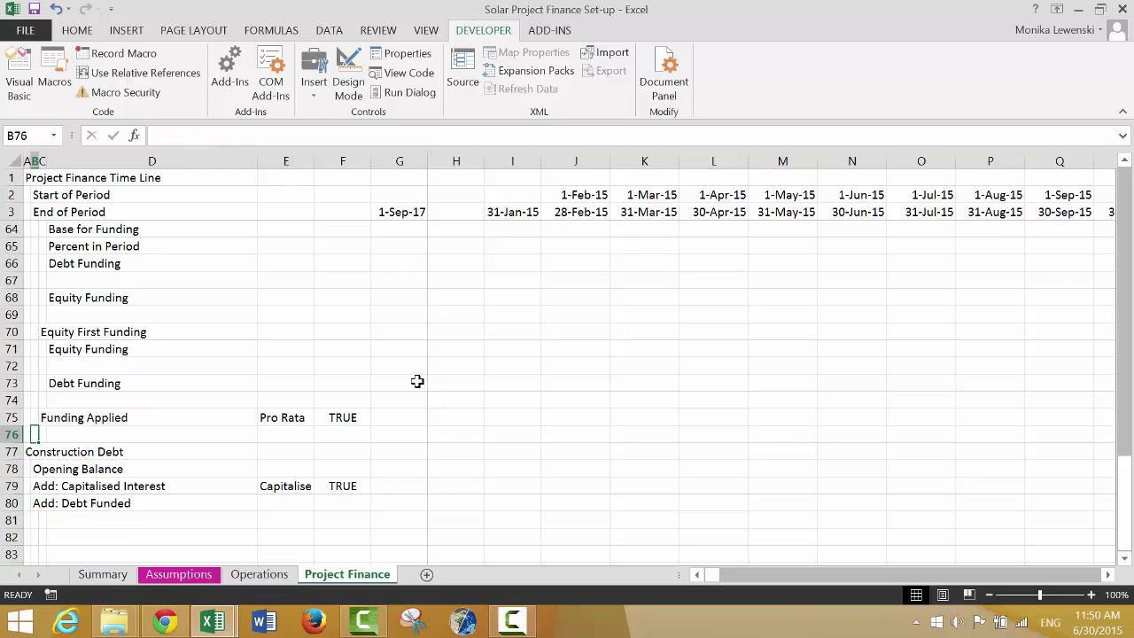
{"action": "key", "text": "Up"}
{"action": "key", "text": "Up"}
{"action": "key", "text": "Down"}
{"action": "key", "text": "Right"}
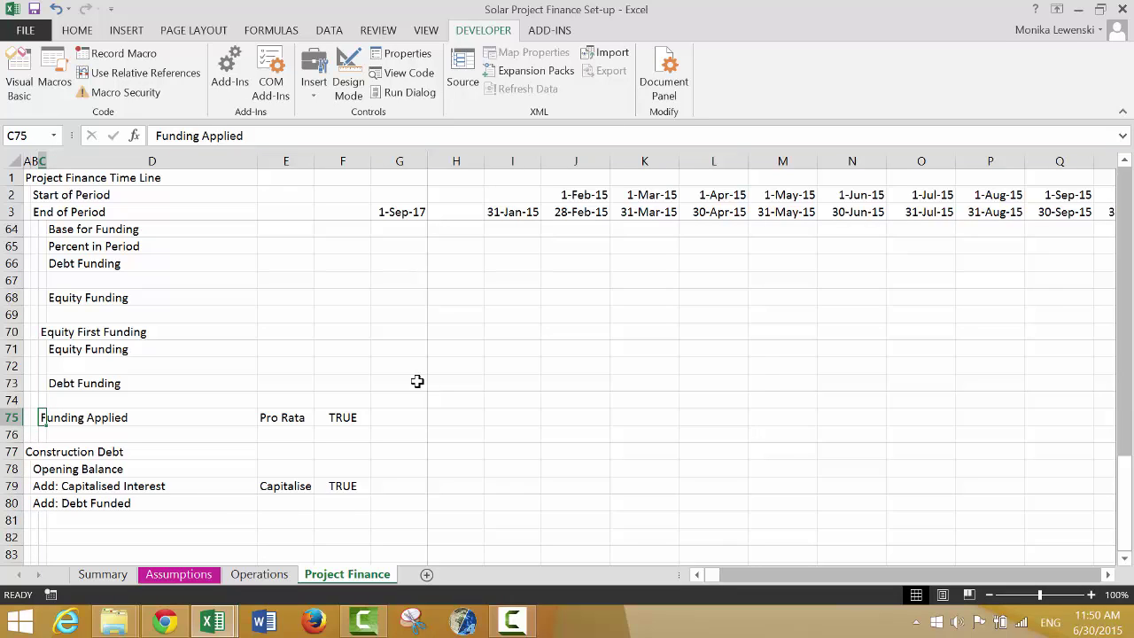
{"action": "type", "text": "Debt F"}
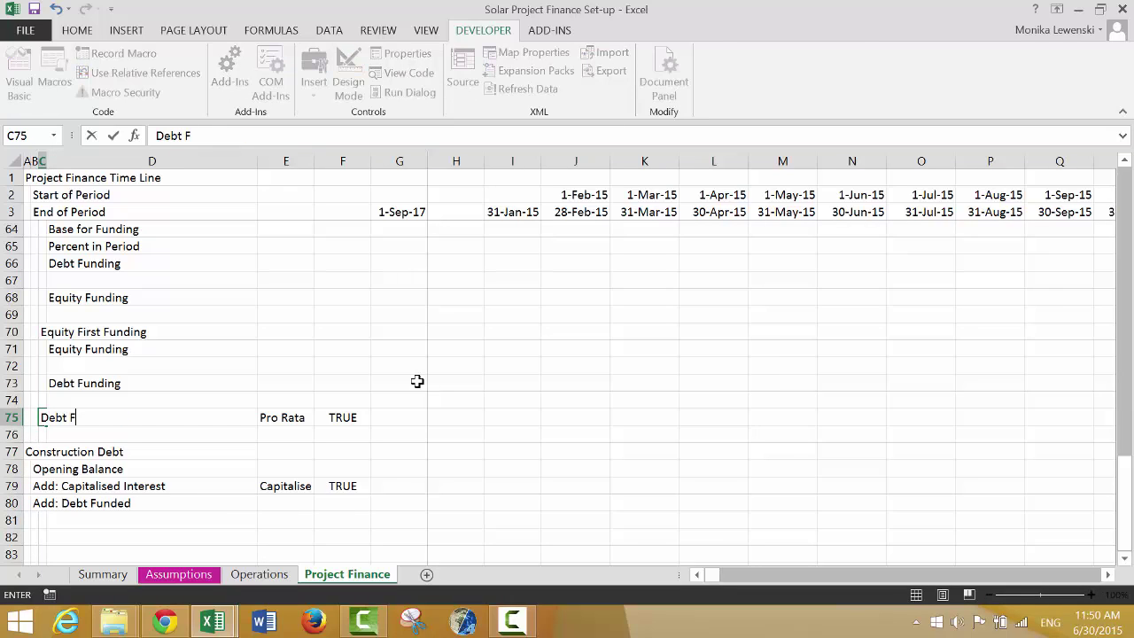
{"action": "type", "text": "unding Applied"}
{"action": "key", "text": "Return"}
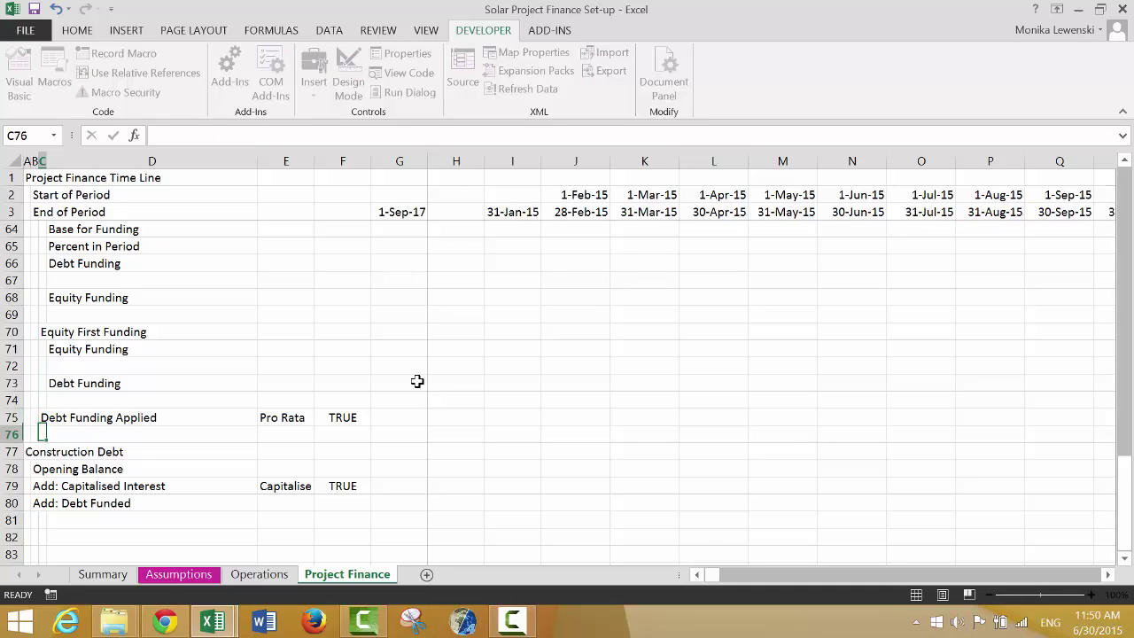
Insert a row below Debt Funding Applied and label it "Equity Funding Applied" in C76
{"action": "key", "text": "shift+space"}
{"action": "key", "text": "ctrl+shift+equal"}
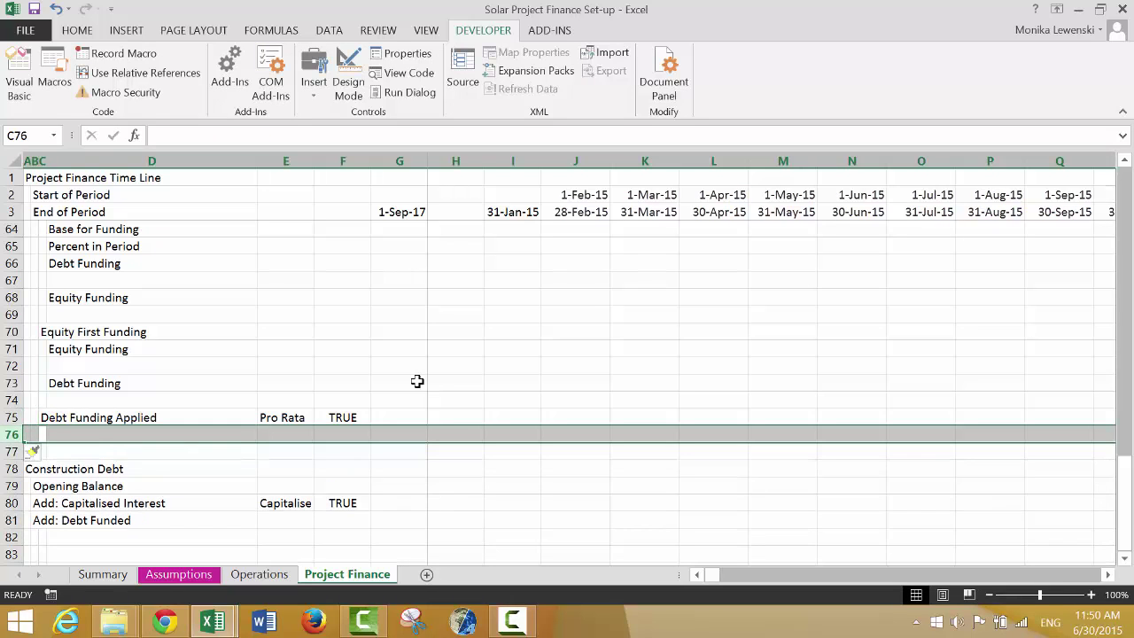
{"action": "key", "text": "Down"}
{"action": "key", "text": "Up"}
{"action": "type", "text": "Eq"}
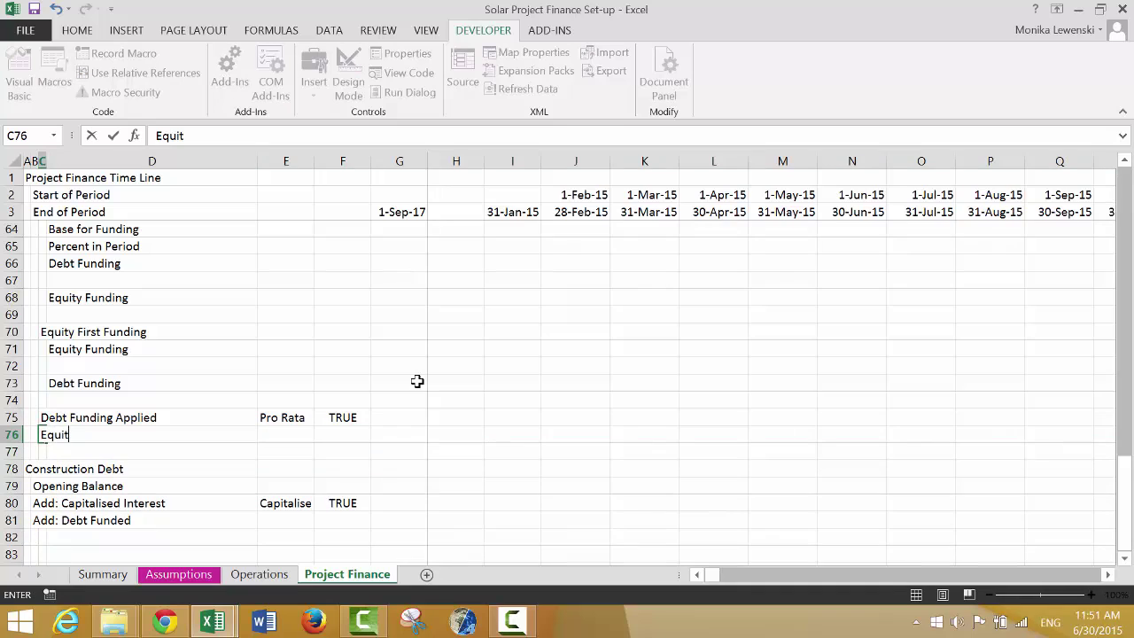
{"action": "type", "text": "uity Funding A"}
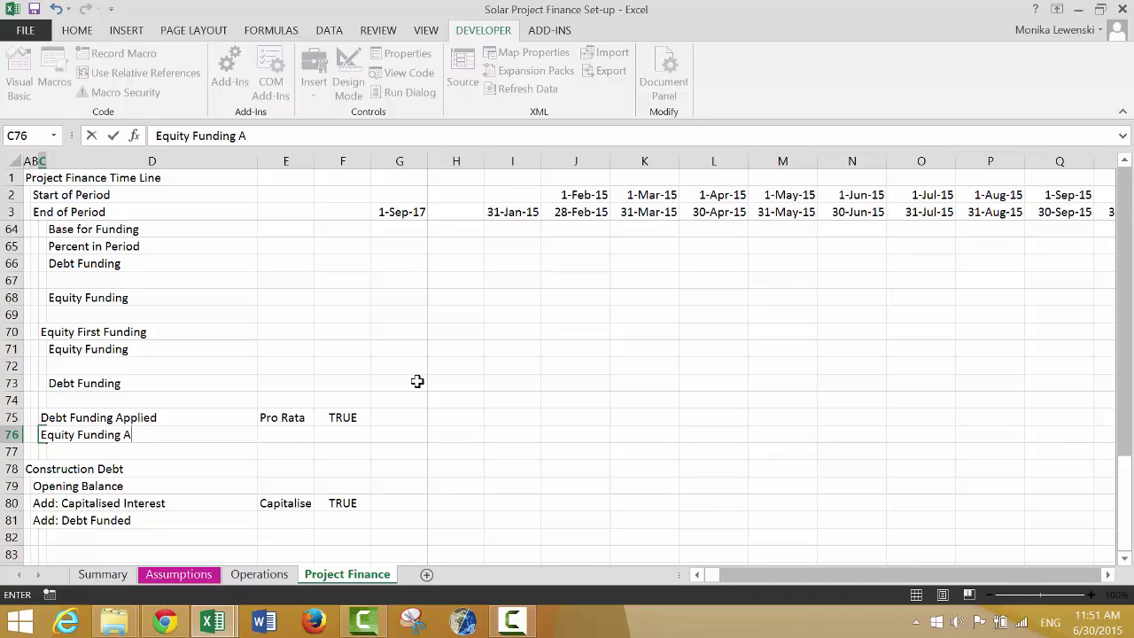
{"action": "type", "text": "pplied"}
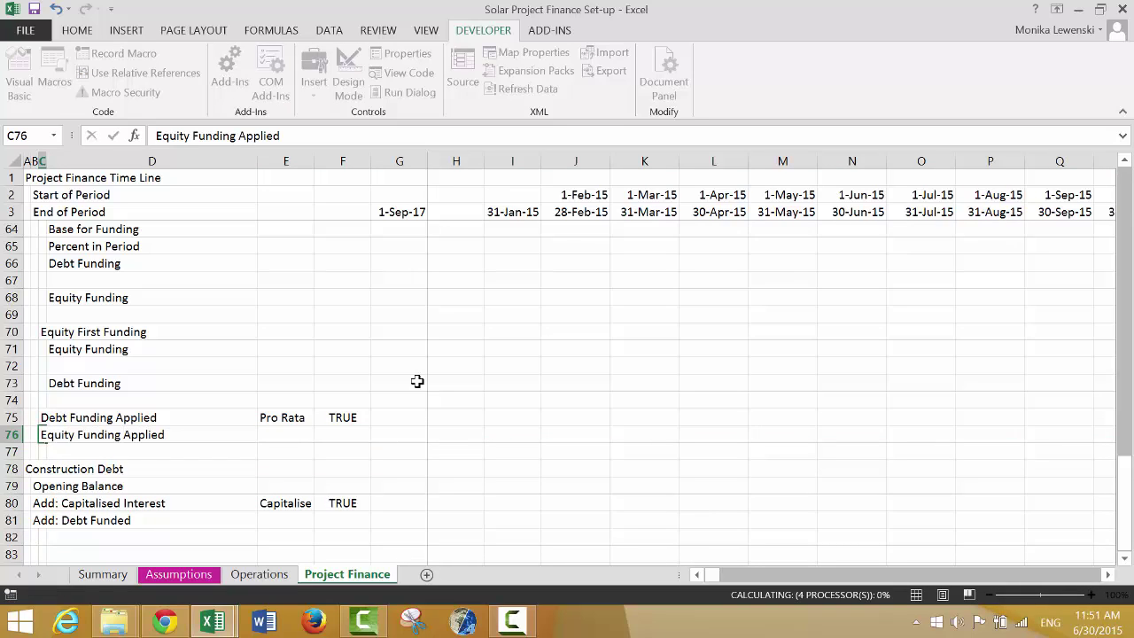
{"action": "key", "text": "Return"}
Copy the Pro Rata label and its switch formula from E75:F75 down into the Equity Funding Applied row
{"action": "key", "text": "Up"}
{"action": "key", "text": "Up"}
{"action": "key", "text": "Right"}
{"action": "key", "text": "Right"}
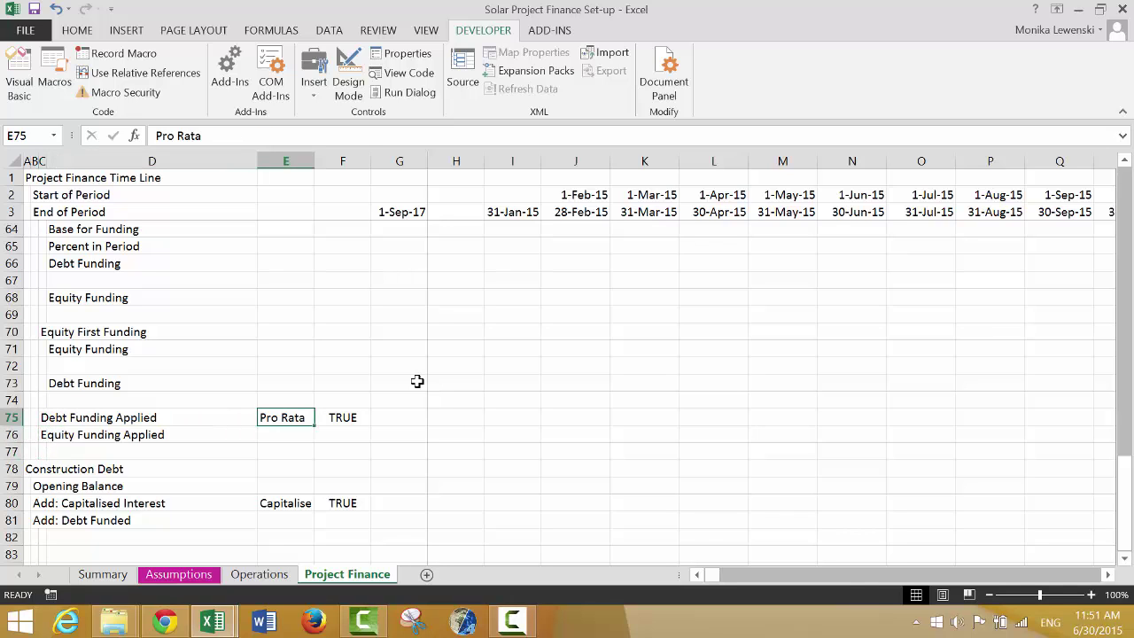
{"action": "key", "text": "shift+Right"}
{"action": "key", "text": "shift+Down"}
{"action": "key", "text": "ctrl+d"}
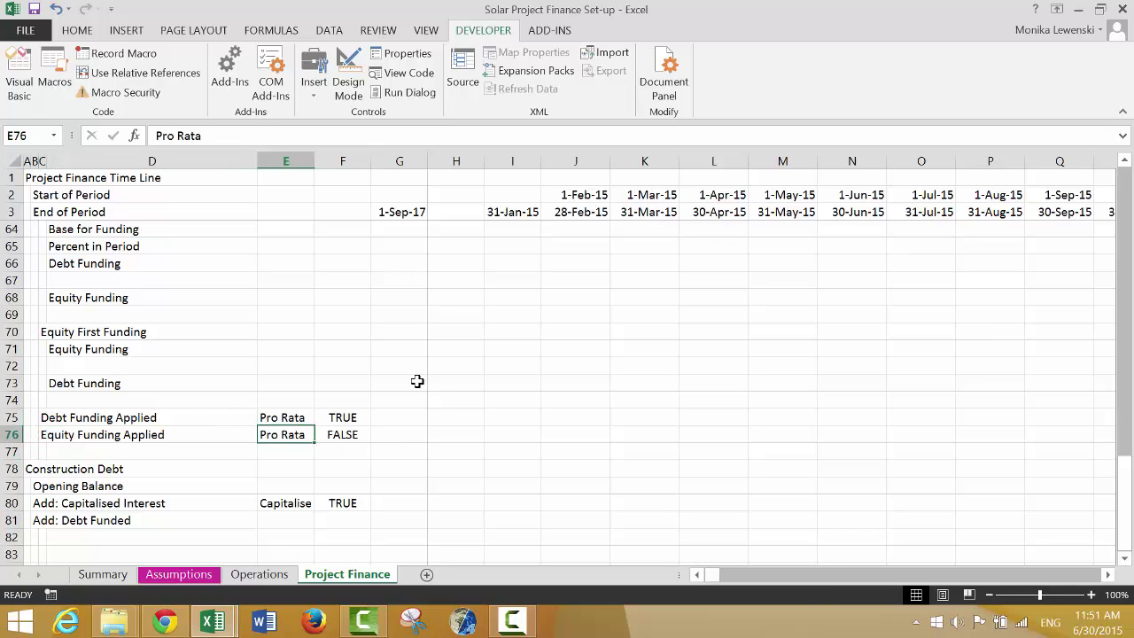
Relink F76 of the Equity Funding Applied row to the Pro-Rata switch in F155 of the Assumptions sheet
{"action": "key", "text": "Right"}
{"action": "key", "text": "F2"}
{"action": "key", "text": "Escape"}
{"action": "type", "text": "="}
{"action": "key", "text": "ctrl+Page_Up"}
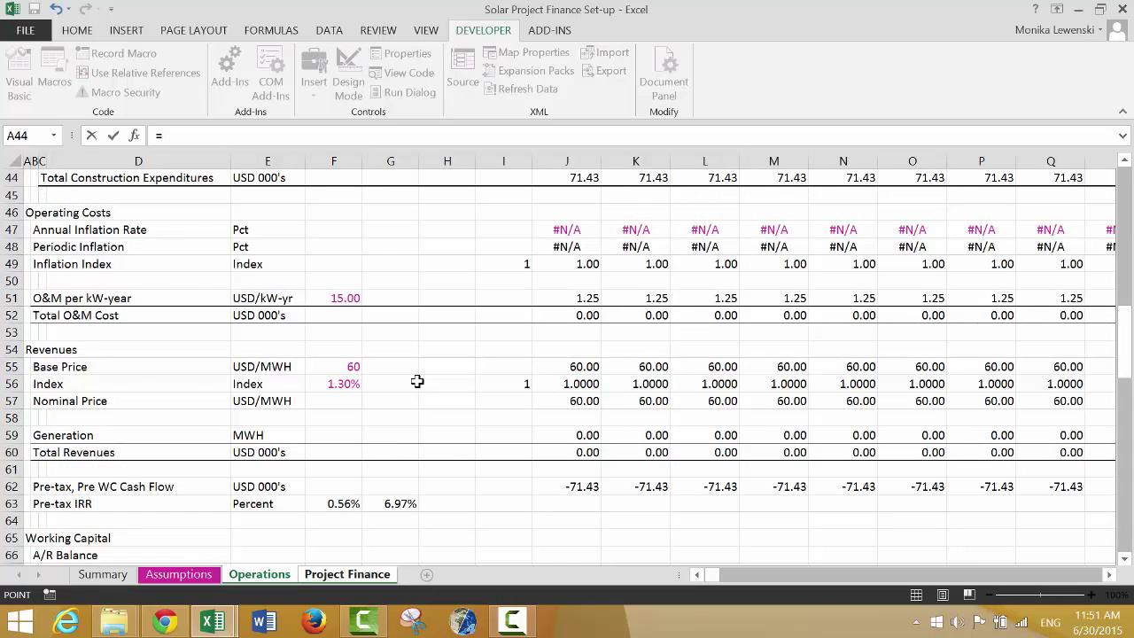
{"action": "key", "text": "ctrl+Page_Up"}
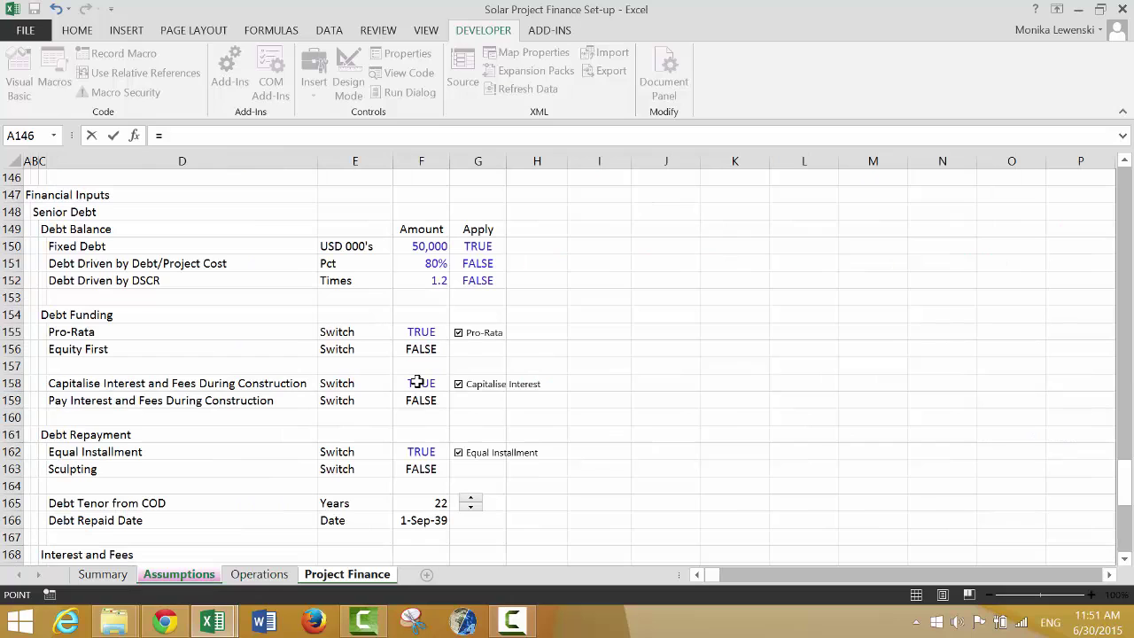
{"action": "left_click", "coordinate": [417, 330]}
{"action": "key", "text": "Return"}
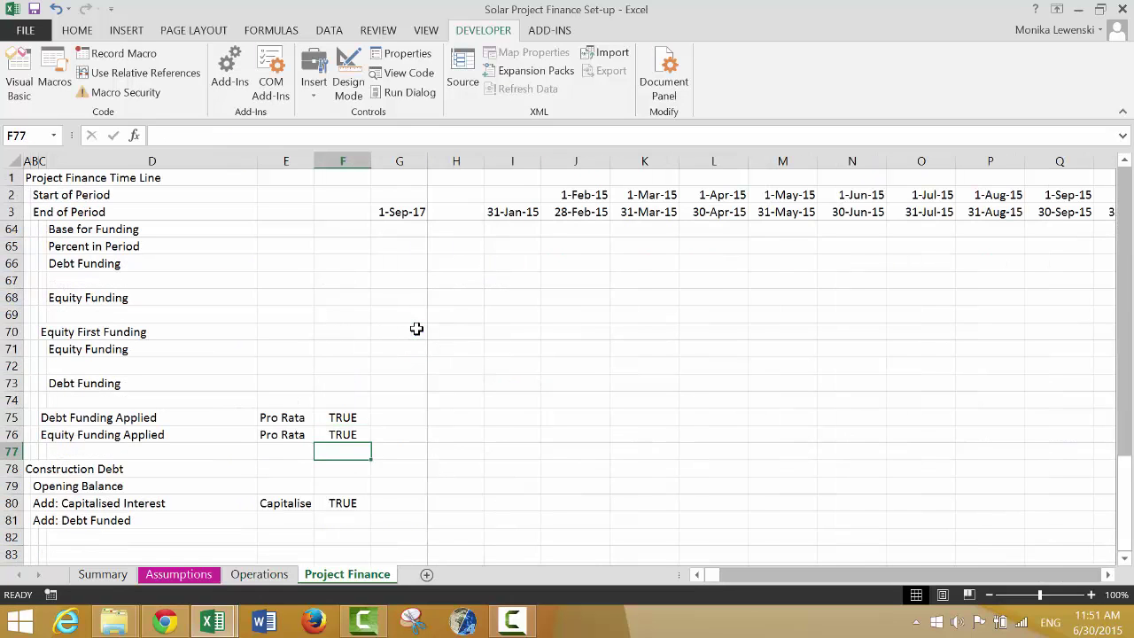
Enter the row label "Closing Balance" in B82, below Add: Debt Funded
{"action": "key", "text": "Down"}
{"action": "key", "text": "Down"}
{"action": "key", "text": "Down"}
{"action": "key", "text": "Down"}
{"action": "key", "text": "Up"}
{"action": "key", "text": "Up"}
{"action": "key", "text": "Up"}
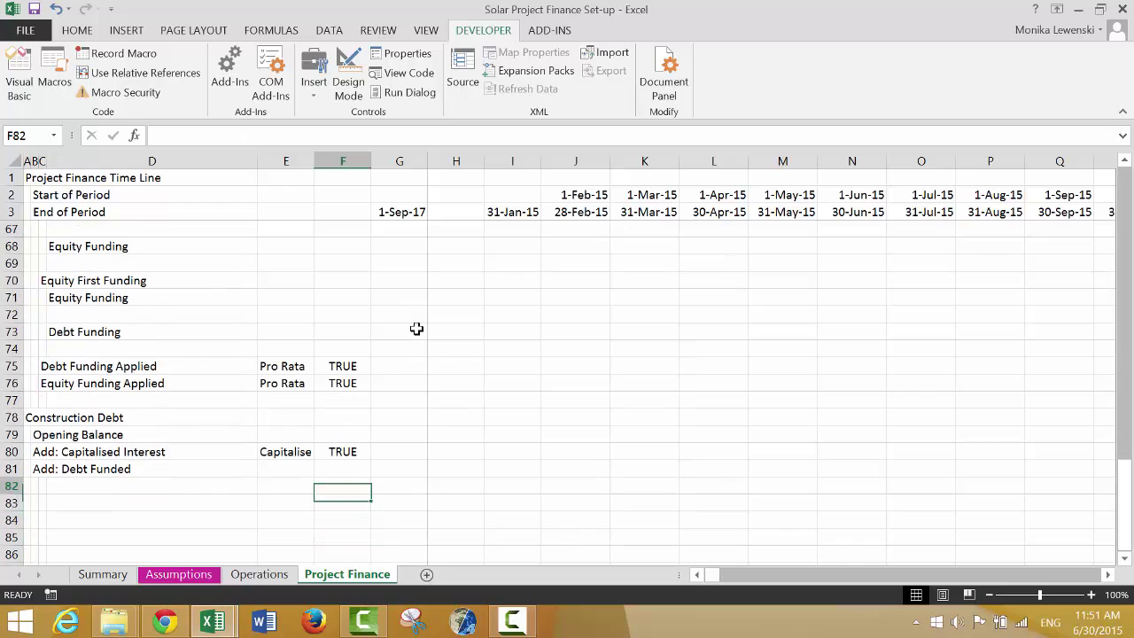
{"action": "key", "text": "Left"}
{"action": "key", "text": "Left"}
{"action": "key", "text": "Left"}
{"action": "key", "text": "Left"}
{"action": "type", "text": "Cl"}
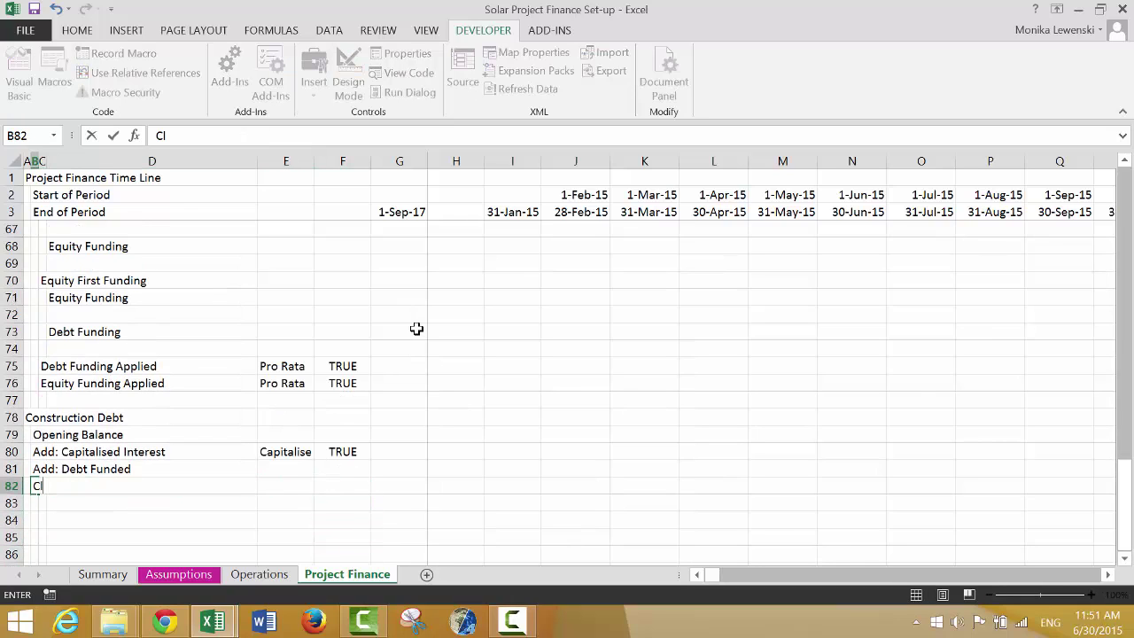
{"action": "type", "text": "osing Balance"}
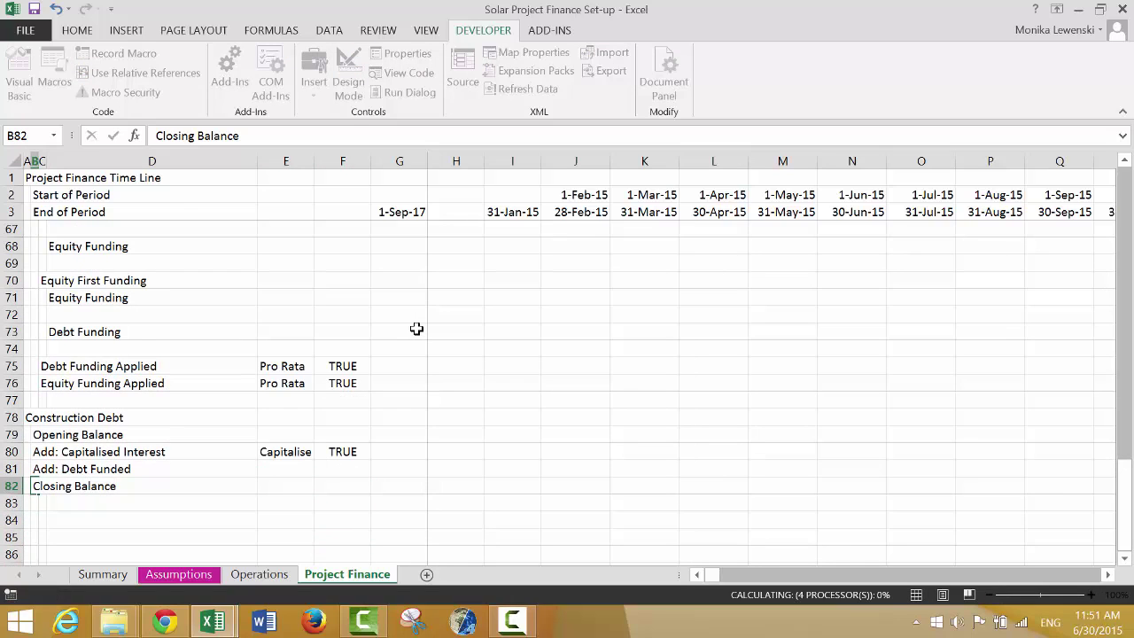
{"action": "key", "text": "Return"}
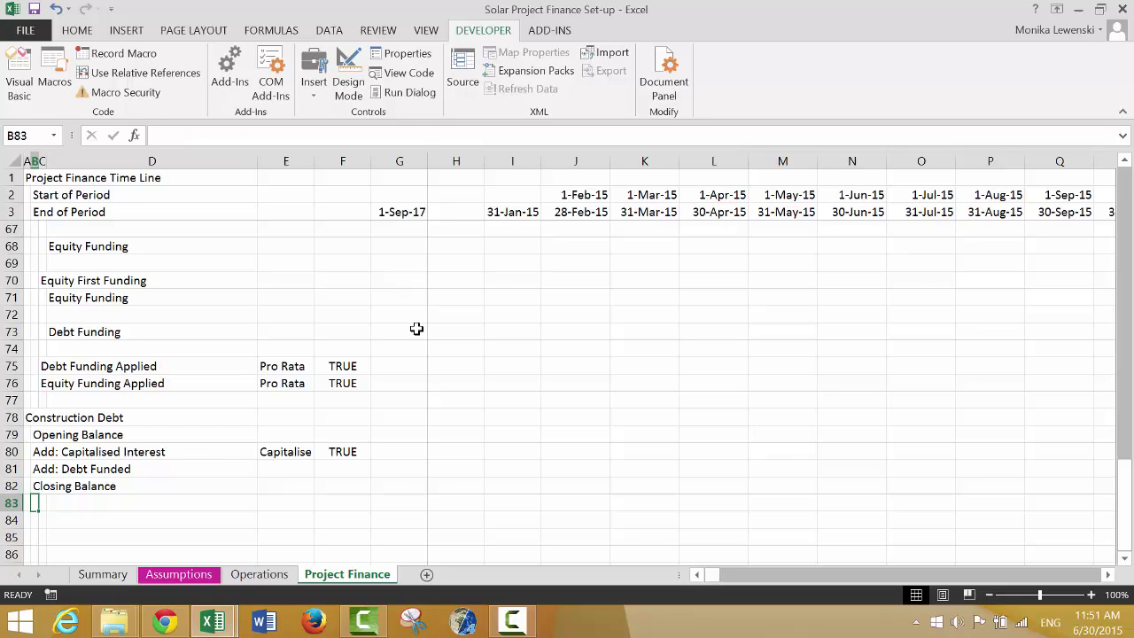
Enter the subsection heading "Interest During Construction" in B84, leaving a blank row below Closing Balance
{"action": "key", "text": "Down"}
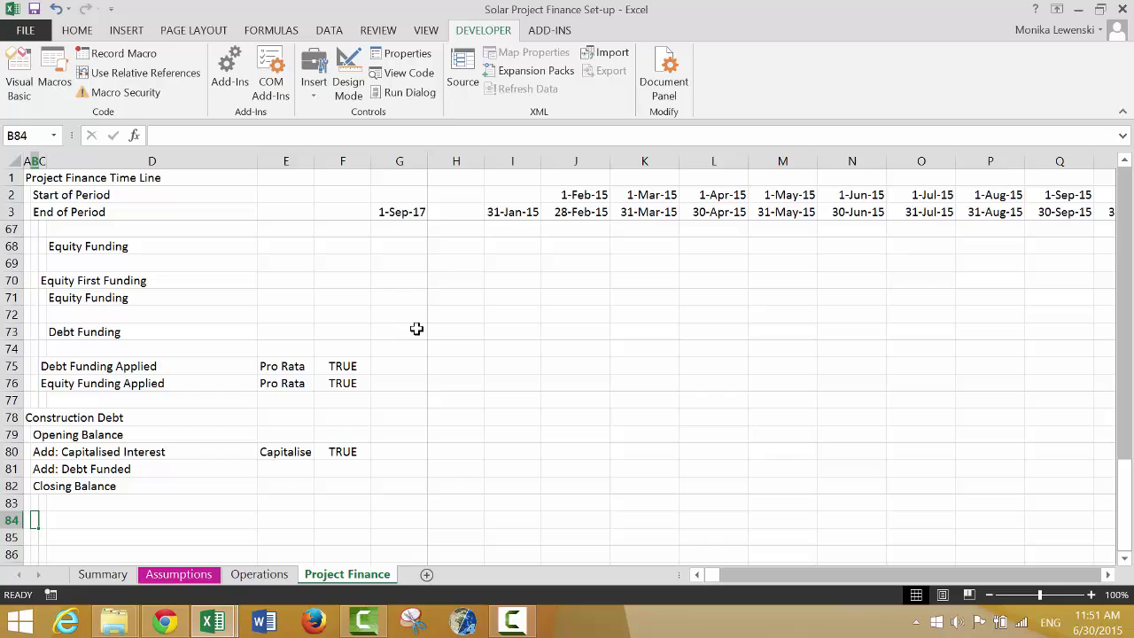
{"action": "type", "text": "Interest"}
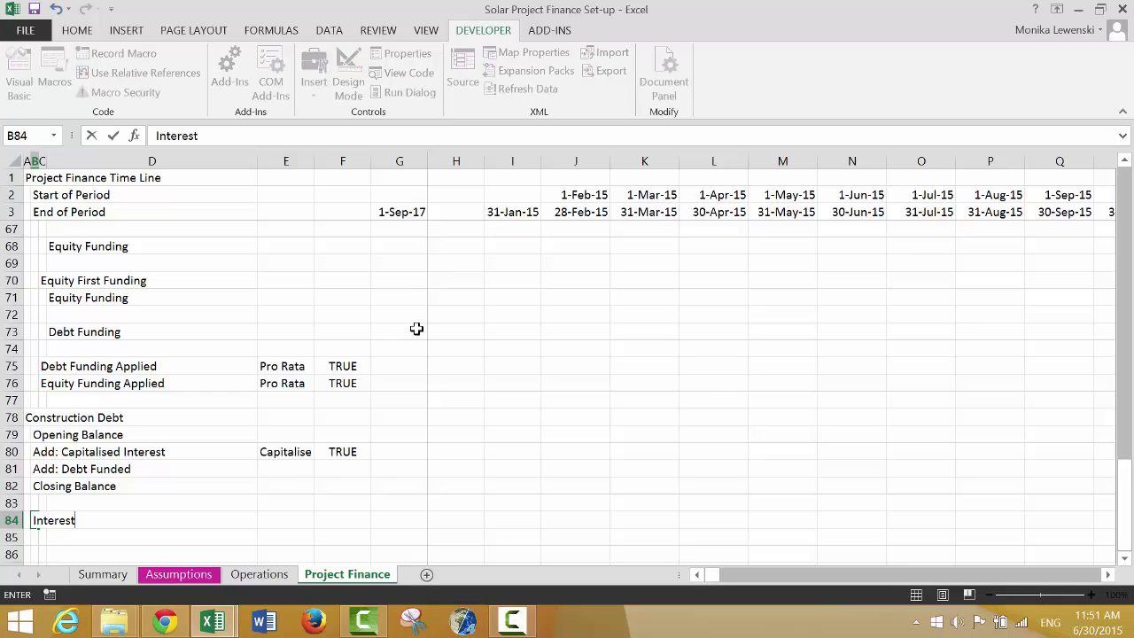
{"action": "type", "text": " During Cons"}
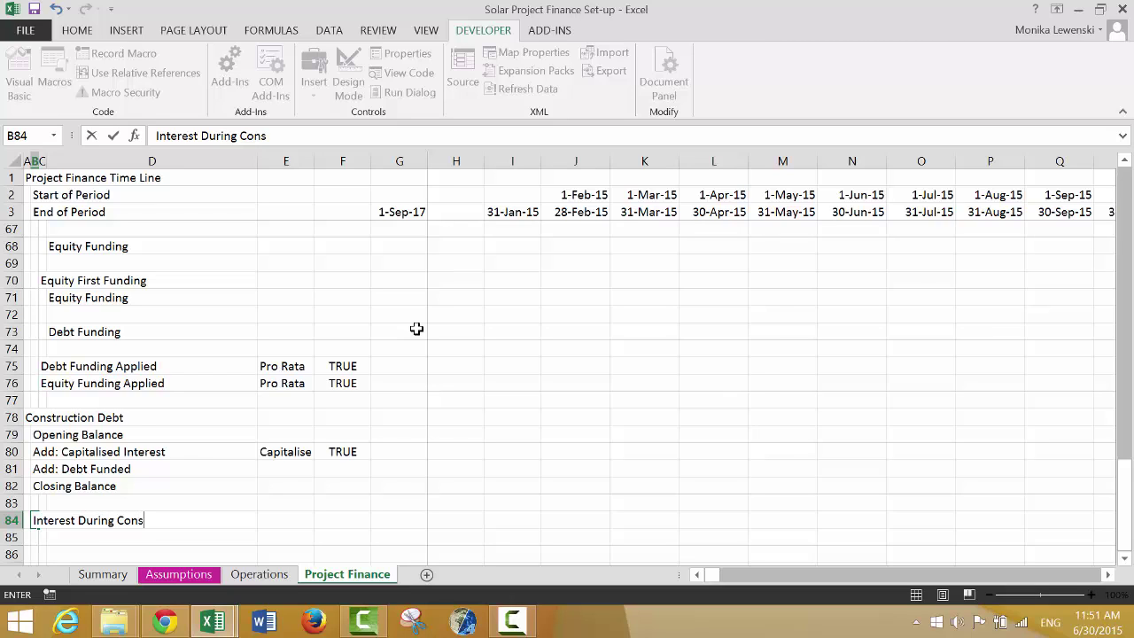
{"action": "type", "text": "truction"}
{"action": "key", "text": "Return"}
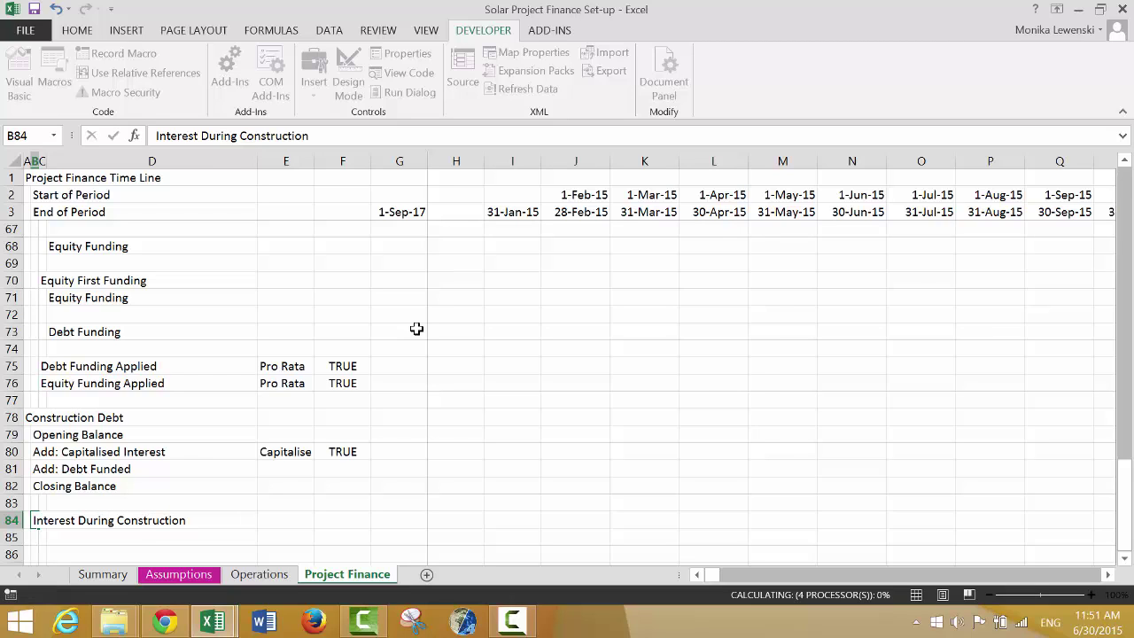
Enter the indented row label "Hedging Percent" in C85 under Interest During Construction
{"action": "key", "text": "Right"}
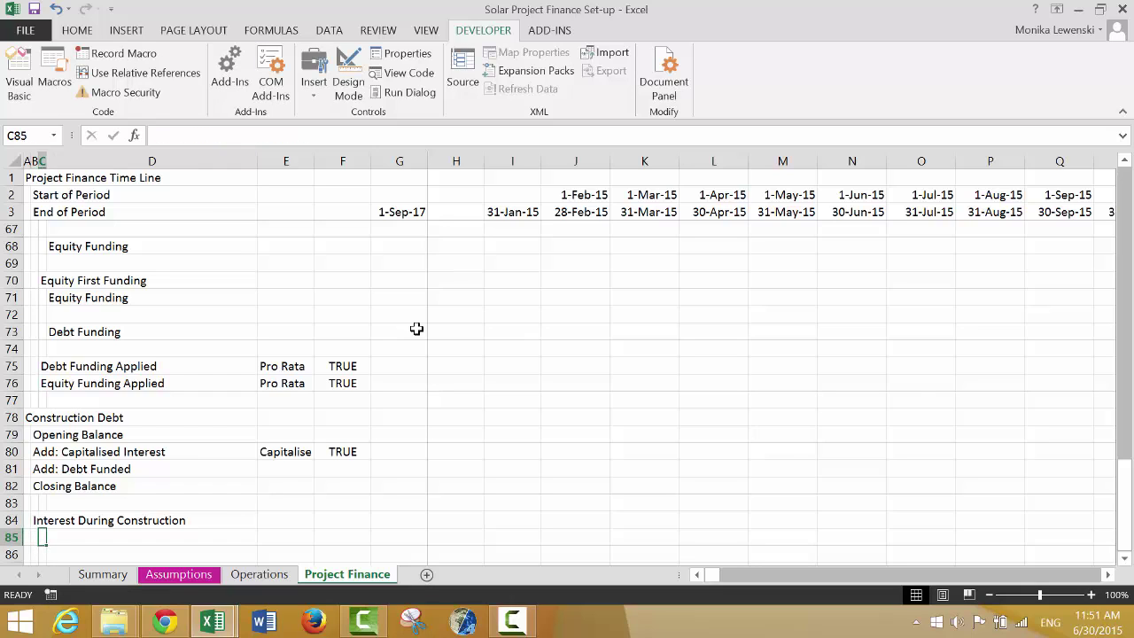
{"action": "type", "text": "Hed"}
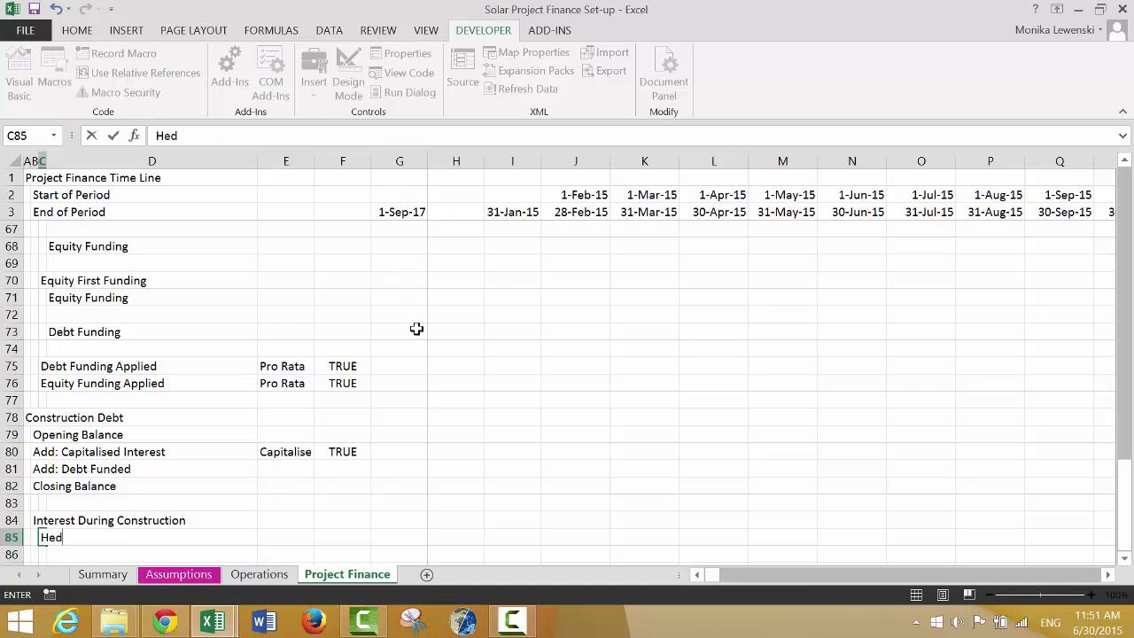
{"action": "type", "text": "ging Percent"}
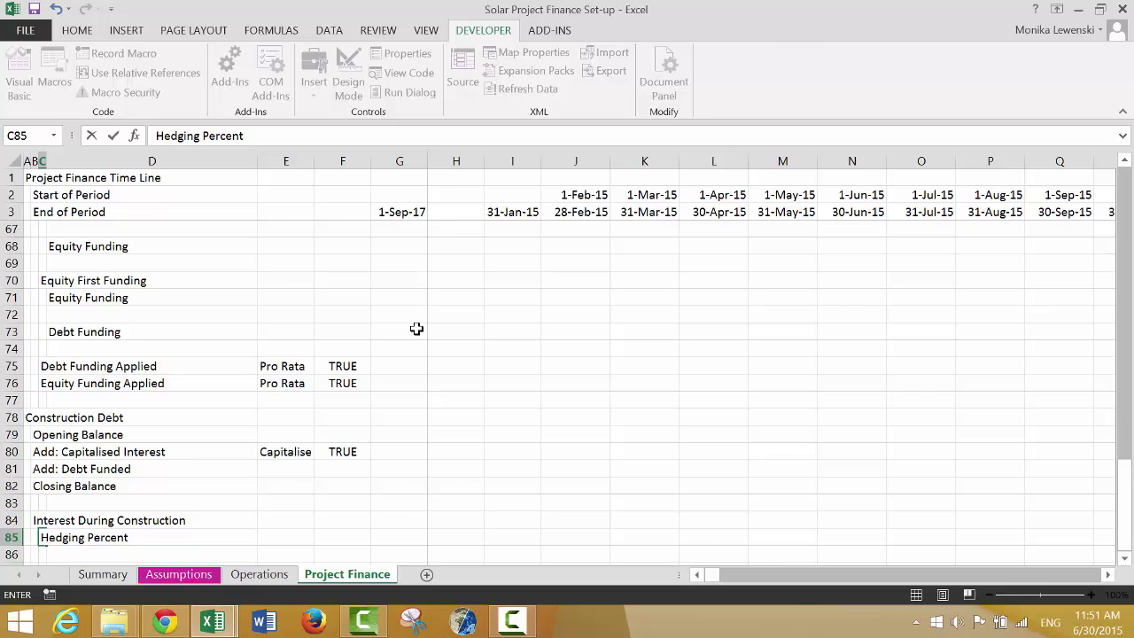
{"action": "key", "text": "Return"}
Insert a row above Hedging Percent and label it "Year" in C85
{"action": "key", "text": "Up"}
{"action": "key", "text": "shift+space"}
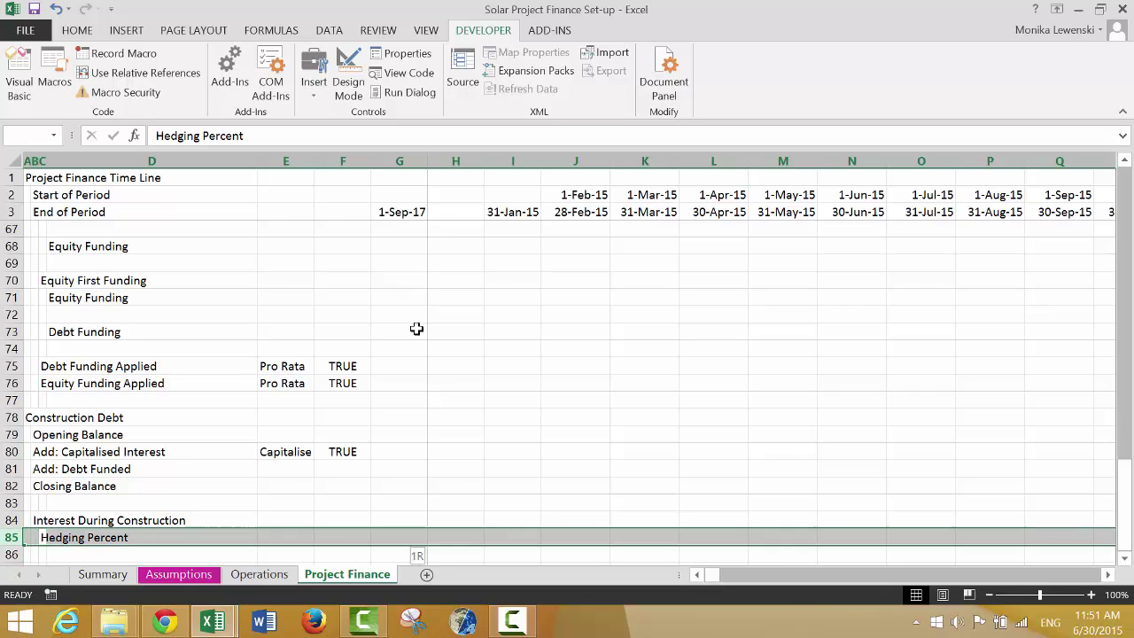
{"action": "key", "text": "ctrl+shift+plus"}
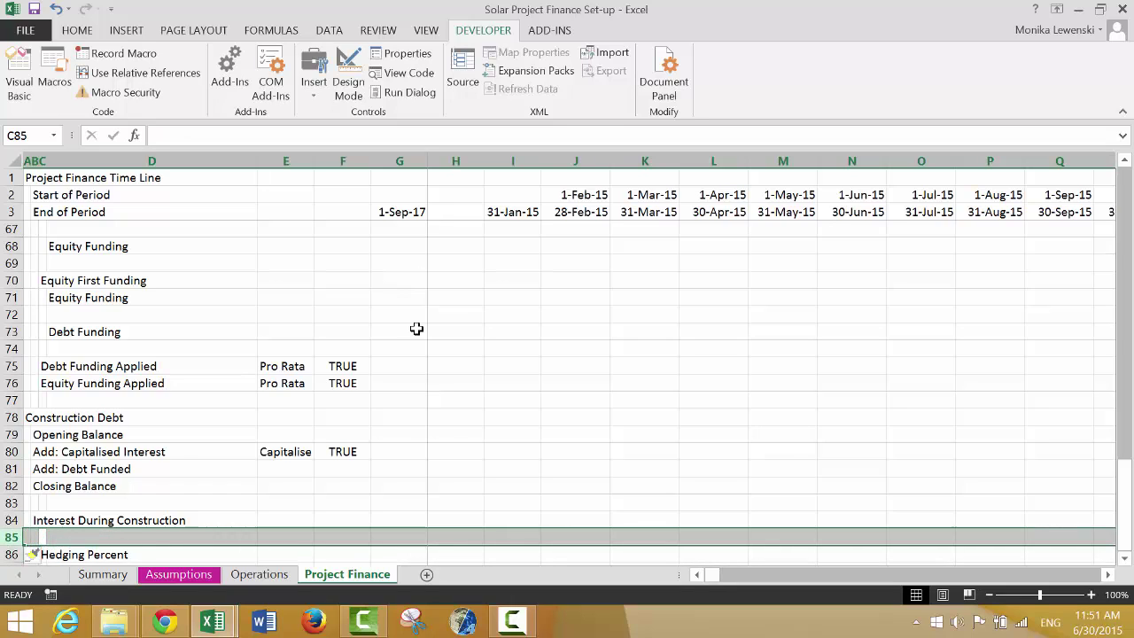
{"action": "key", "text": "Left"}
{"action": "key", "text": "Right"}
{"action": "type", "text": "Ye"}
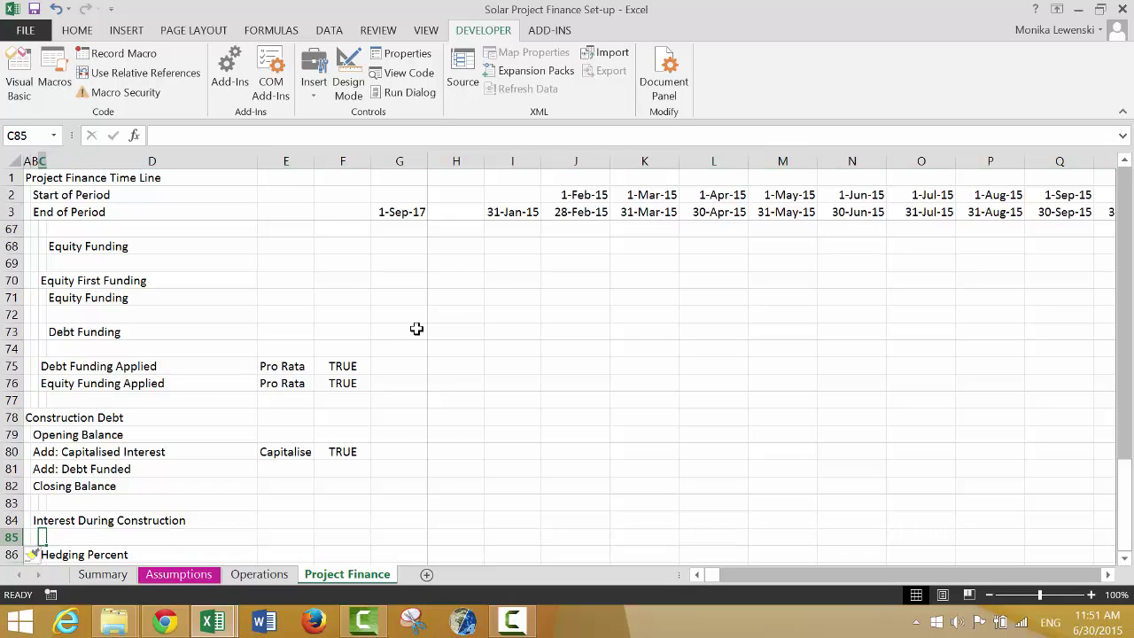
{"action": "type", "text": "ar"}
{"action": "key", "text": "Return"}
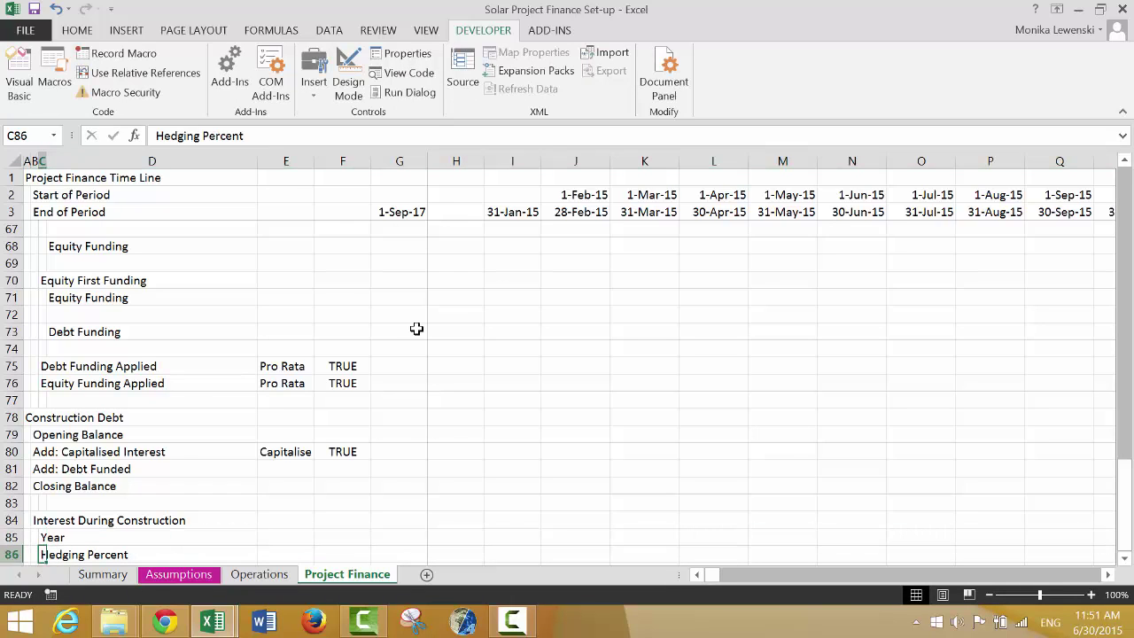
{"action": "key", "text": "Up"}
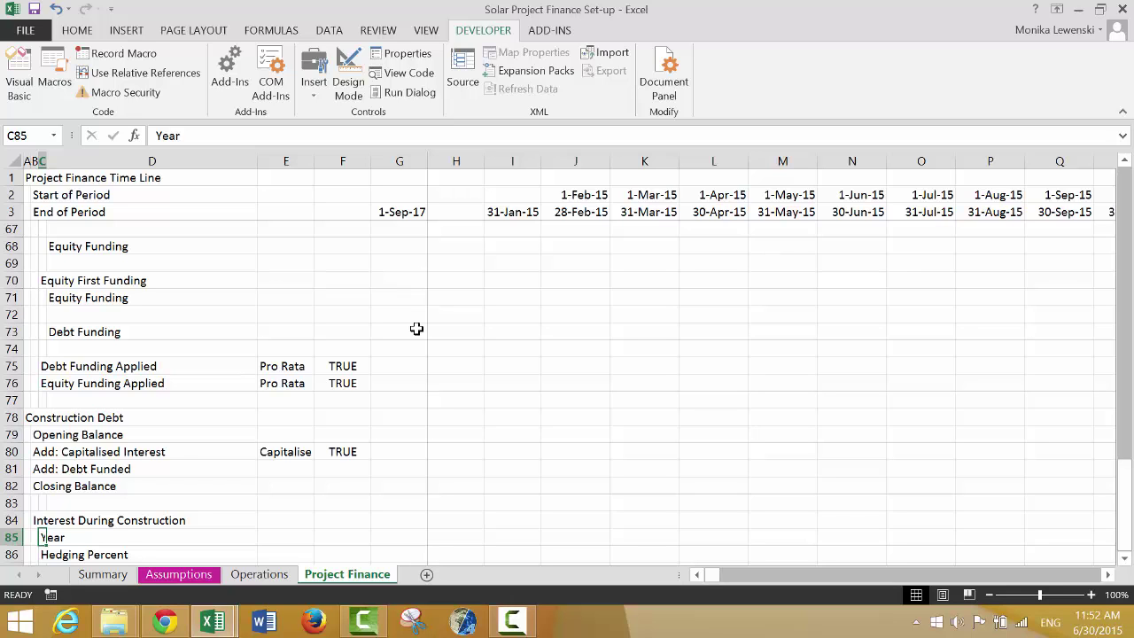
{"action": "key", "text": "Down"}
{"action": "key", "text": "Down"}
{"action": "key", "text": "Down"}
{"action": "key", "text": "Down"}
{"action": "key", "text": "Up"}
{"action": "key", "text": "Up"}
{"action": "key", "text": "Up"}
{"action": "key", "text": "Up"}
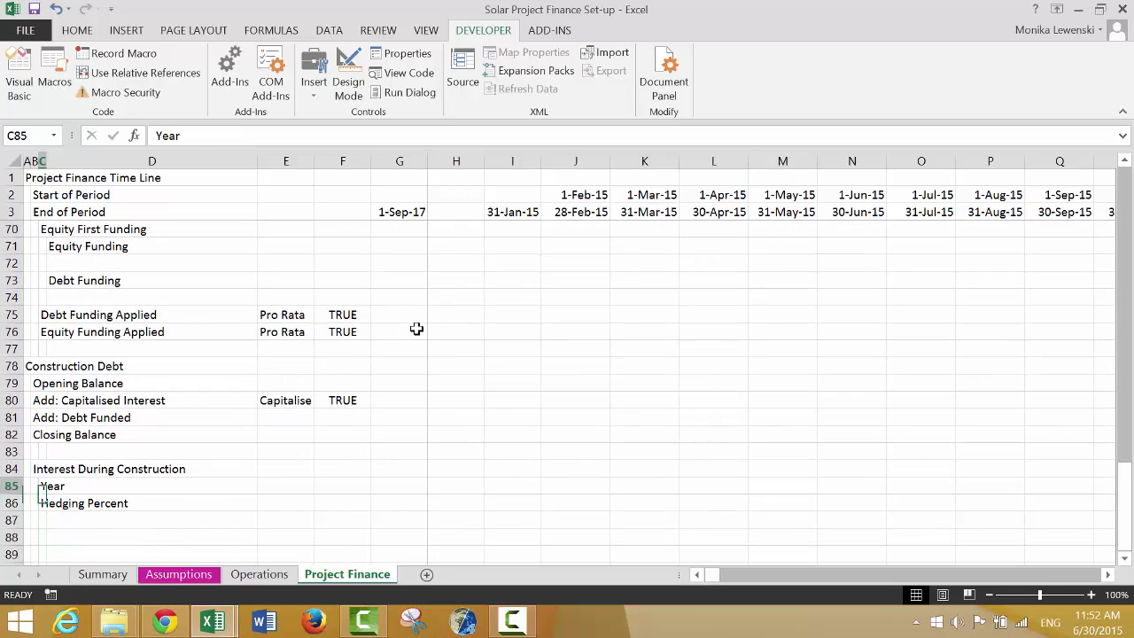
{"action": "key", "text": "Down"}
{"action": "key", "text": "Down"}
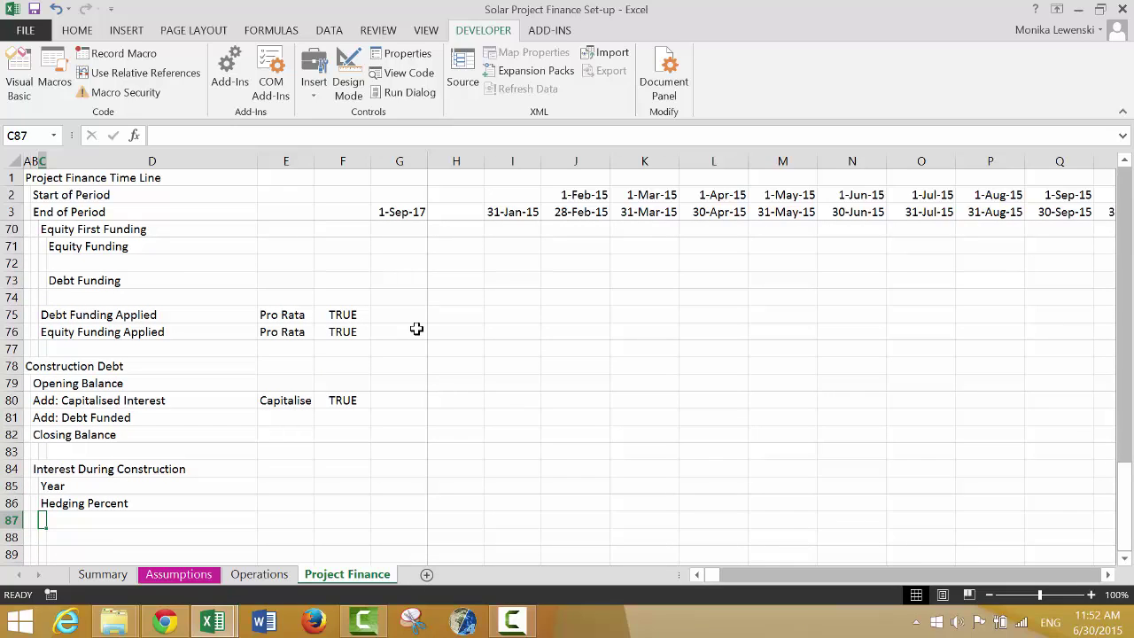
Enter the row labels "Short-term Rate" in C87 and "Fixed Rate" in C88, below Hedging Percent
{"action": "type", "text": "Shor"}
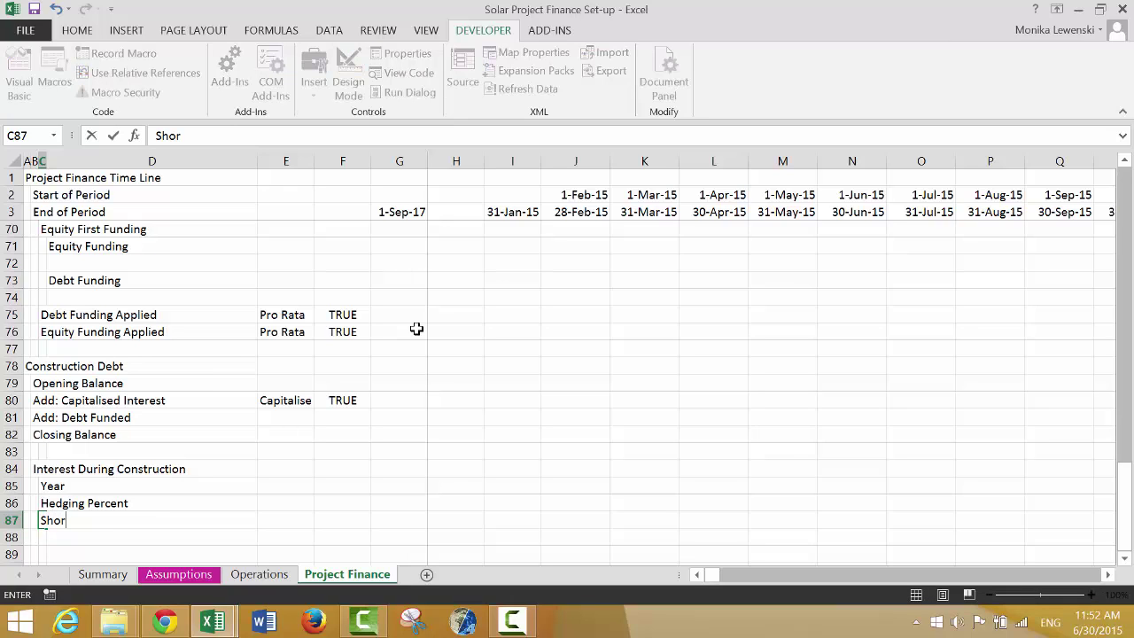
{"action": "type", "text": "-"}
{"action": "key", "text": "BackSpace"}
{"action": "type", "text": "t-term Rate"}
{"action": "key", "text": "Return"}
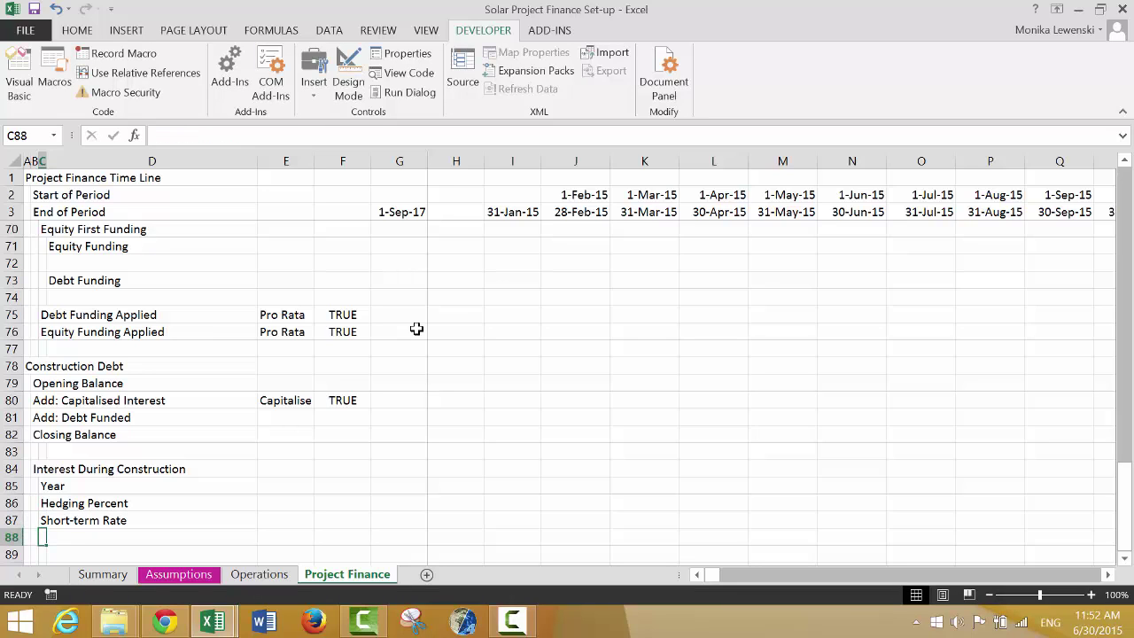
{"action": "type", "text": "Fixed"}
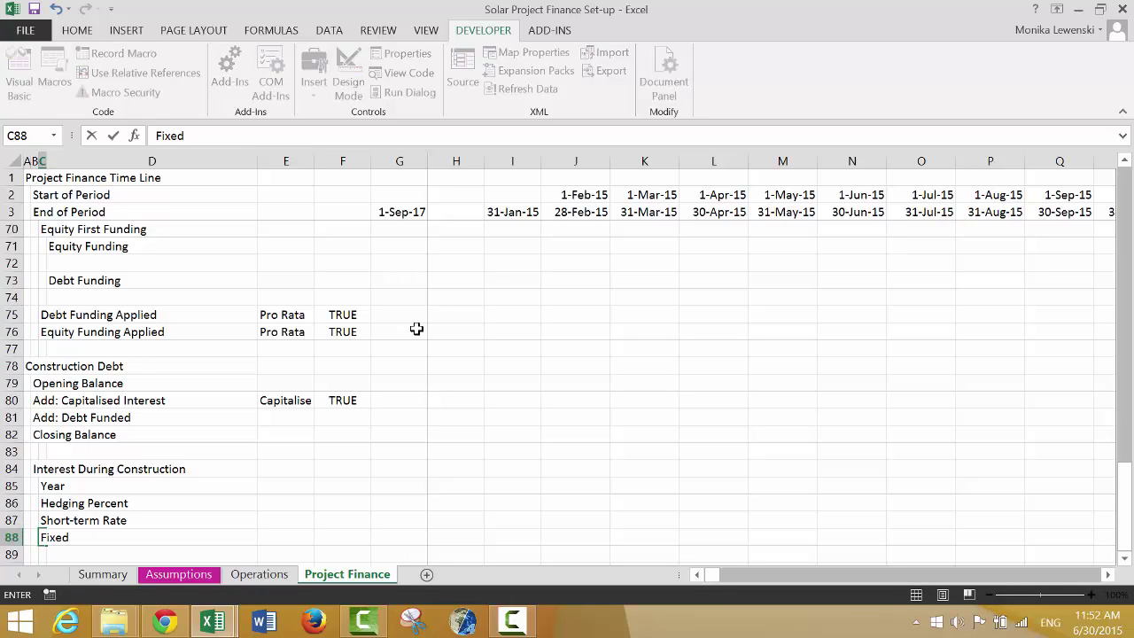
{"action": "type", "text": " Rate"}
{"action": "key", "text": "Return"}
Add the row labels "Annual Rate Applied" in C89 and "Credit Spread" in C90, below Fixed Rate
{"action": "type", "text": "Annual"}
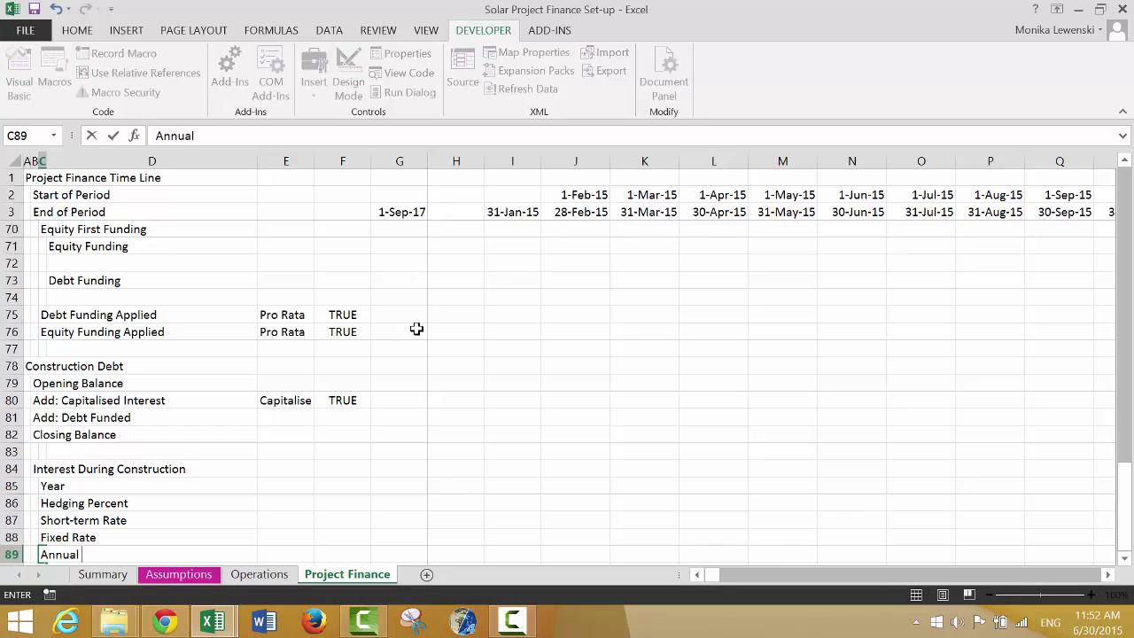
{"action": "type", "text": " Rate Applied"}
{"action": "key", "text": "Return"}
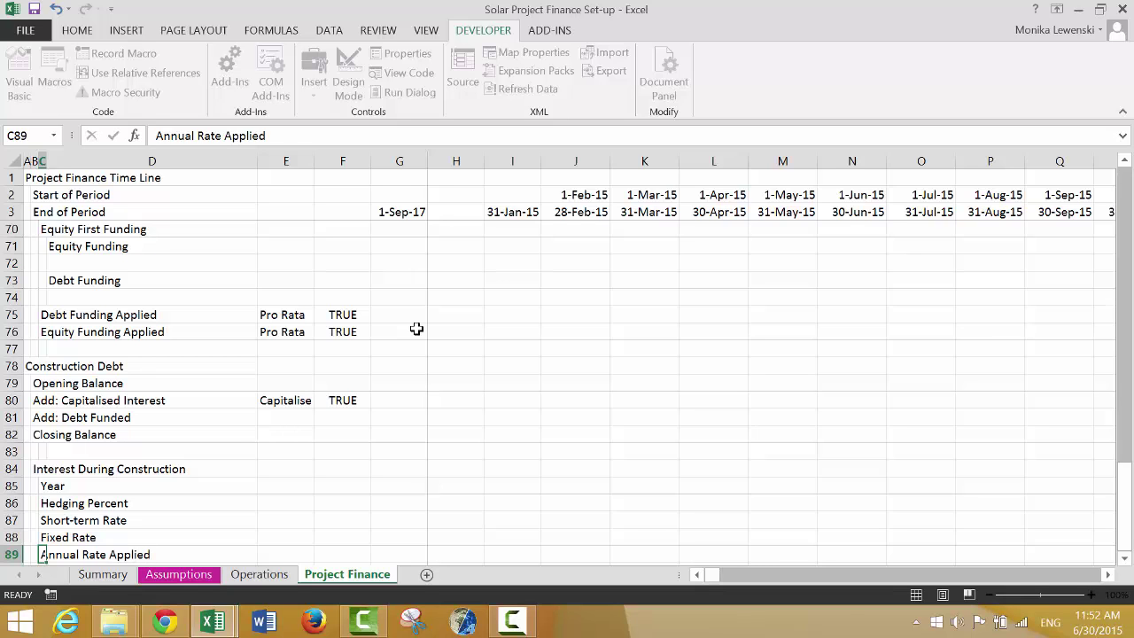
{"action": "key", "text": "Return"}
{"action": "key", "text": "Up"}
{"action": "type", "text": "C"}
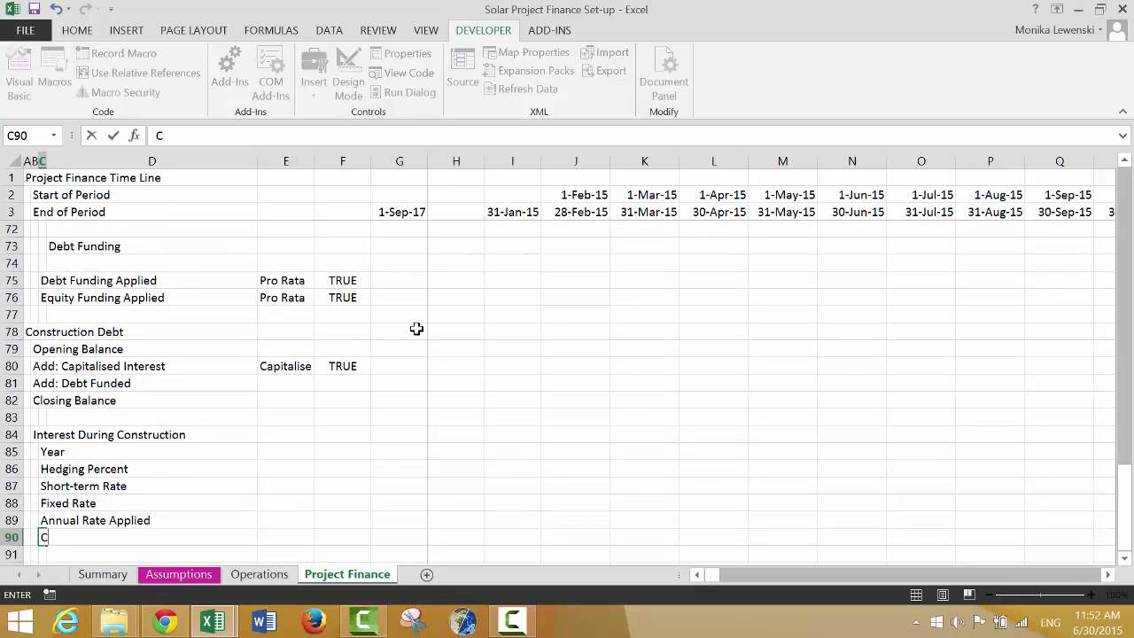
{"action": "type", "text": "redit Spread"}
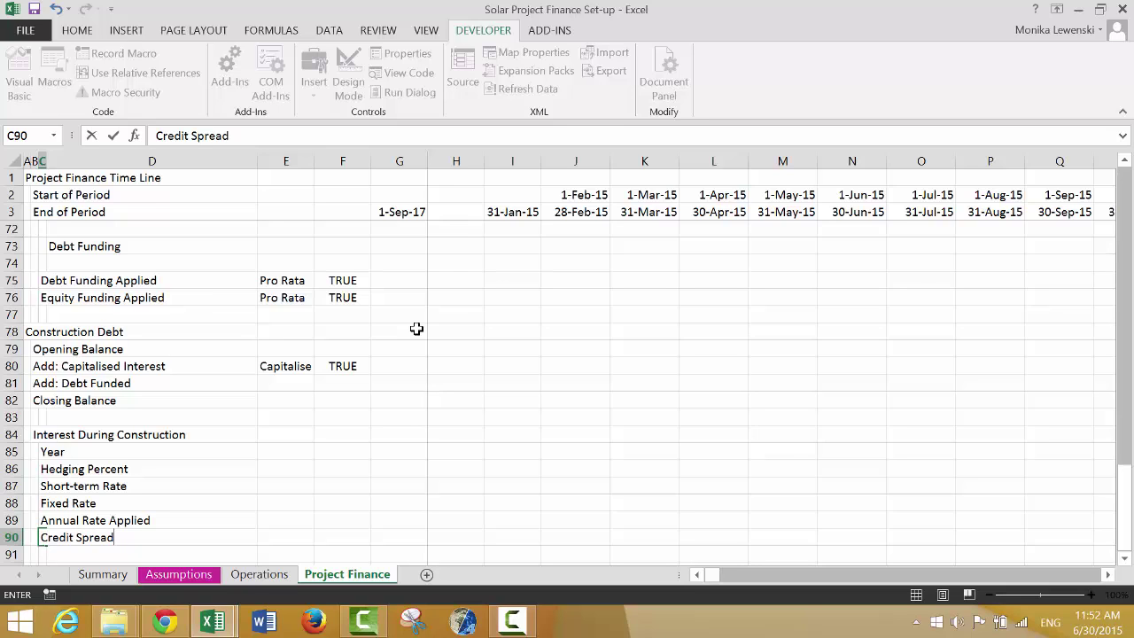
{"action": "key", "text": "ctrl+Return"}
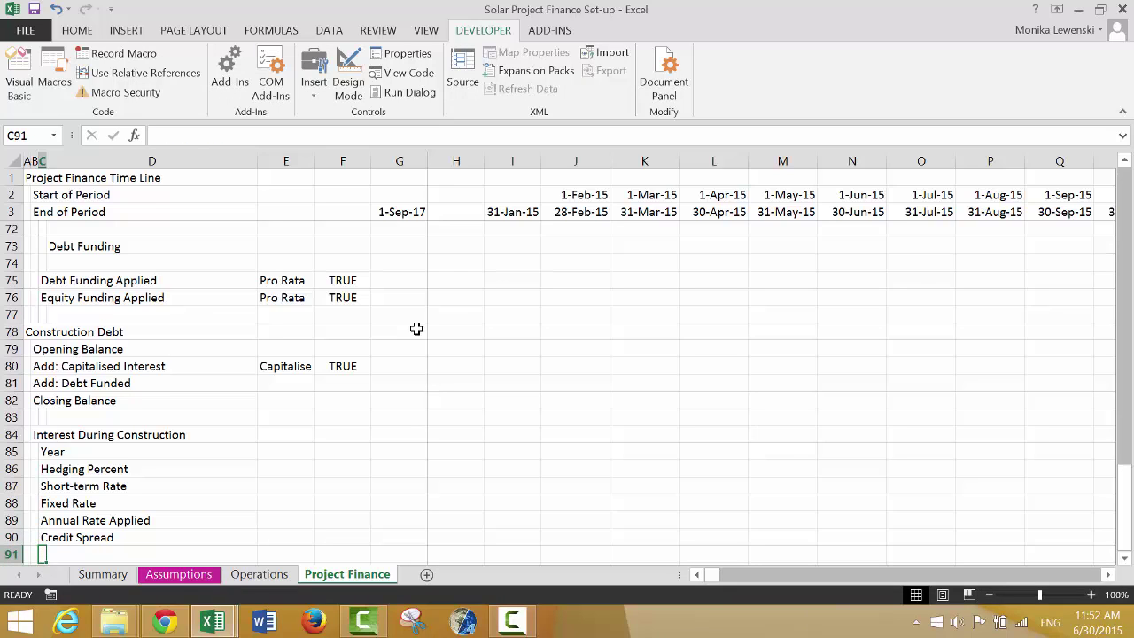
Enter the row labels "Total Annual Rate" in C91 and "Periodic Rate" in C92, below Credit Spread
{"action": "type", "text": "Total An"}
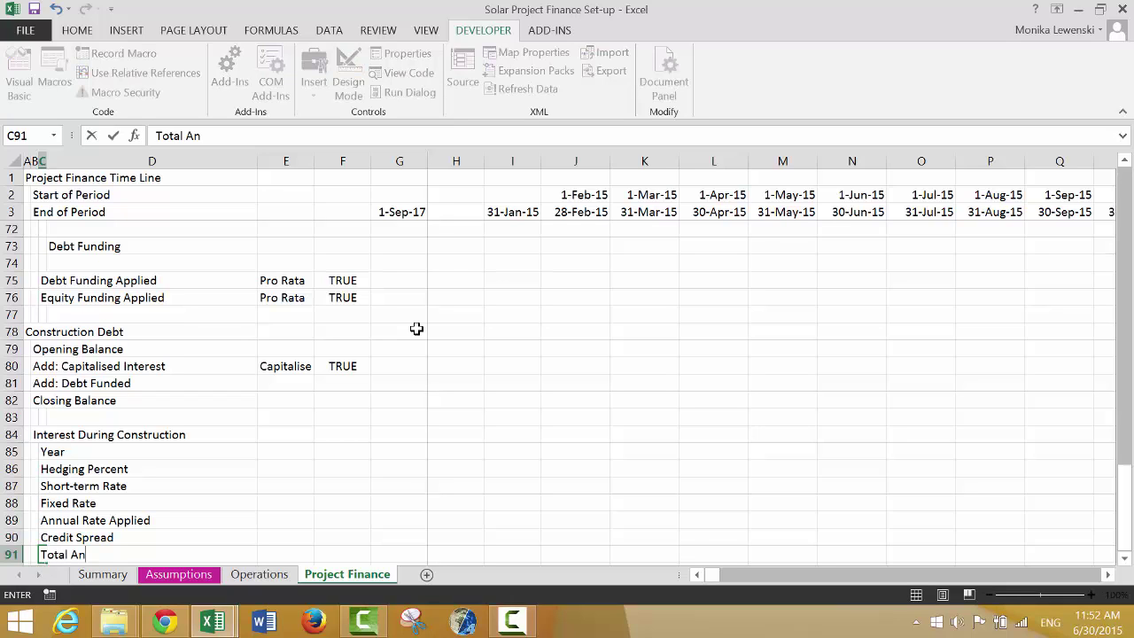
{"action": "type", "text": "nual Rate"}
{"action": "key", "text": "Return"}
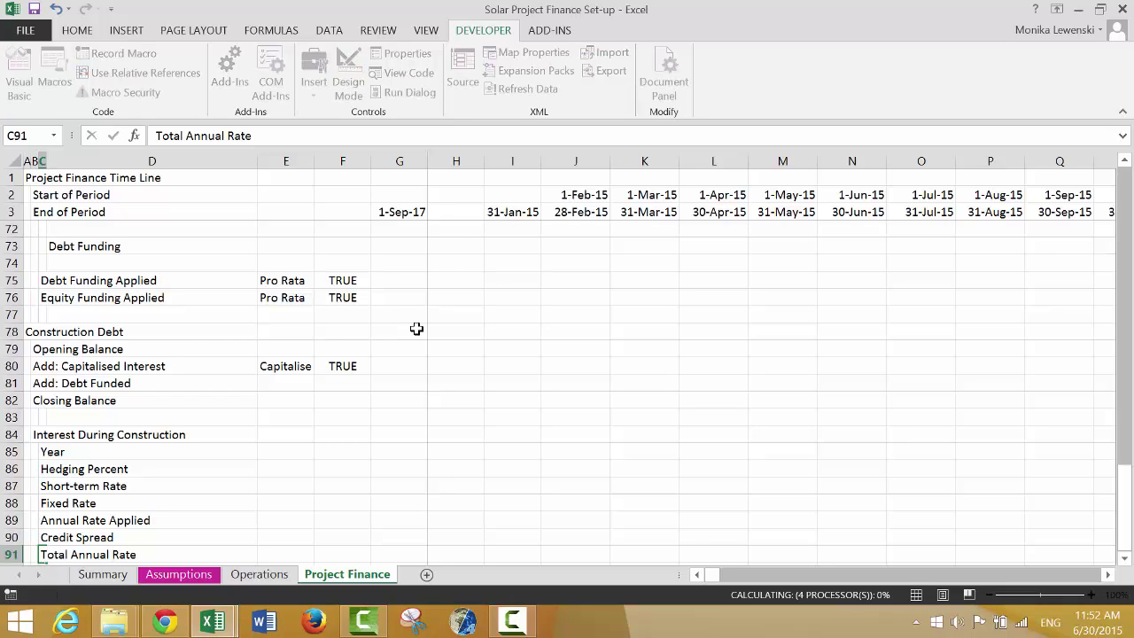
{"action": "type", "text": "Period"}
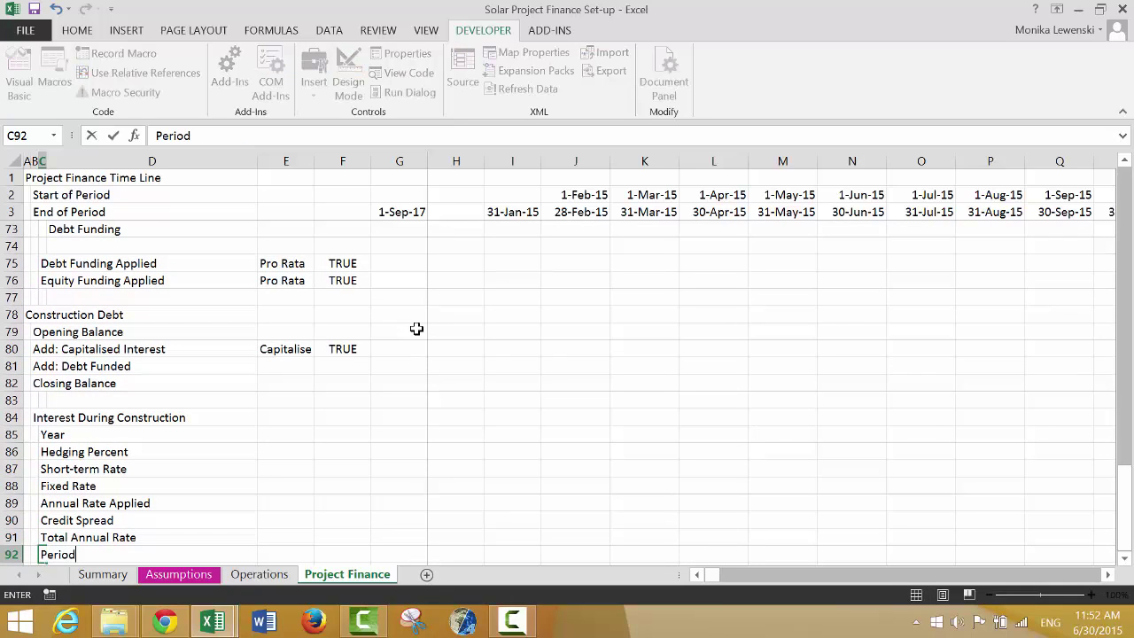
{"action": "type", "text": "ic Rate"}
{"action": "key", "text": "Return"}
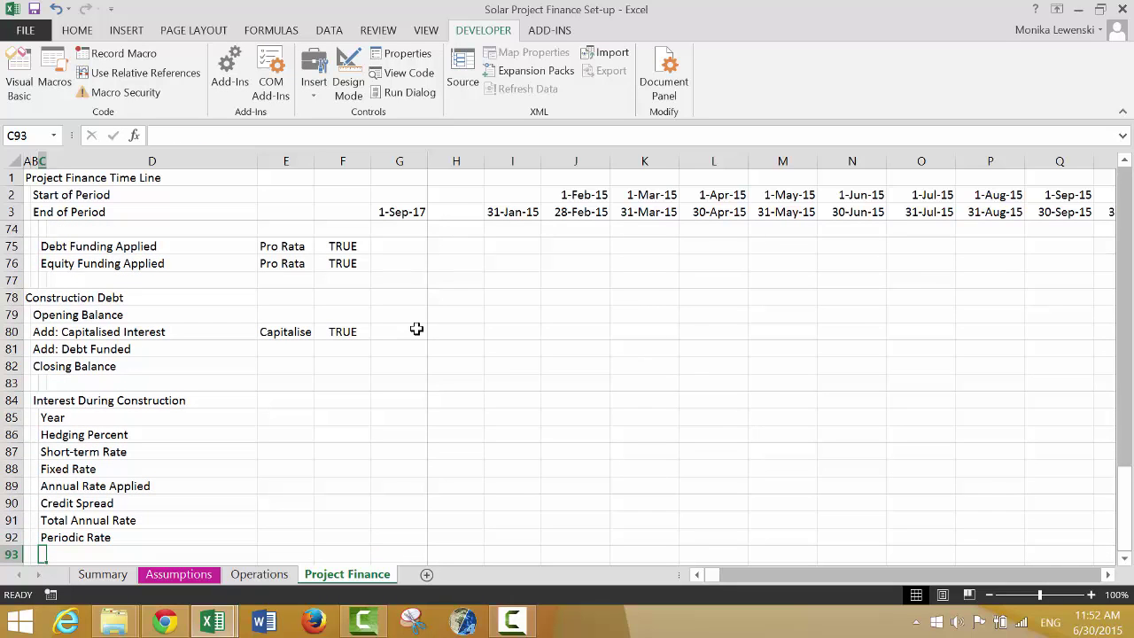
Enter the row label "Interest During Construction" in C94, leaving a blank row below Periodic Rate
{"action": "key", "text": "Down"}
{"action": "key", "text": "Down"}
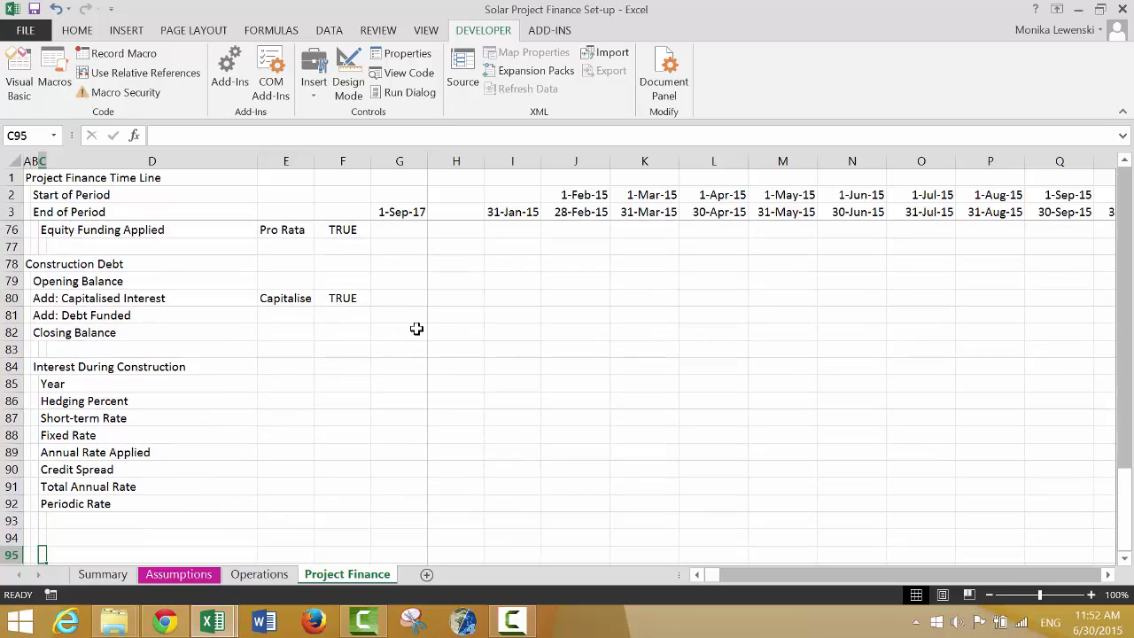
{"action": "key", "text": "Up"}
{"action": "key", "text": "Up"}
{"action": "key", "text": "Up"}
{"action": "key", "text": "Right"}
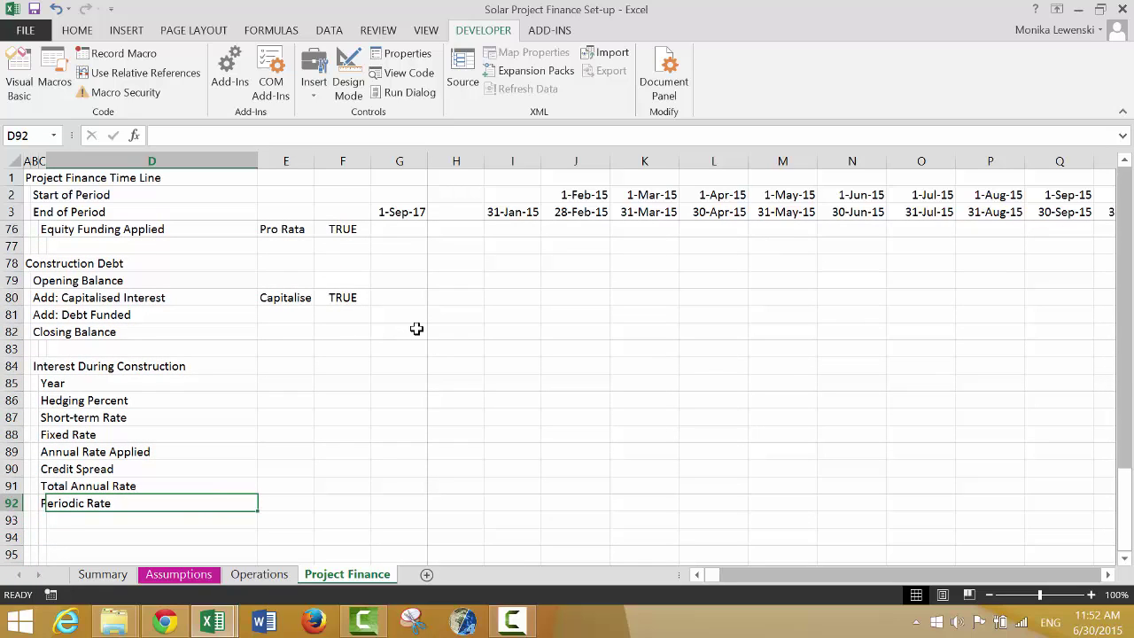
{"action": "key", "text": "Left"}
{"action": "key", "text": "Left"}
{"action": "key", "text": "Left"}
{"action": "key", "text": "Down"}
{"action": "key", "text": "Down"}
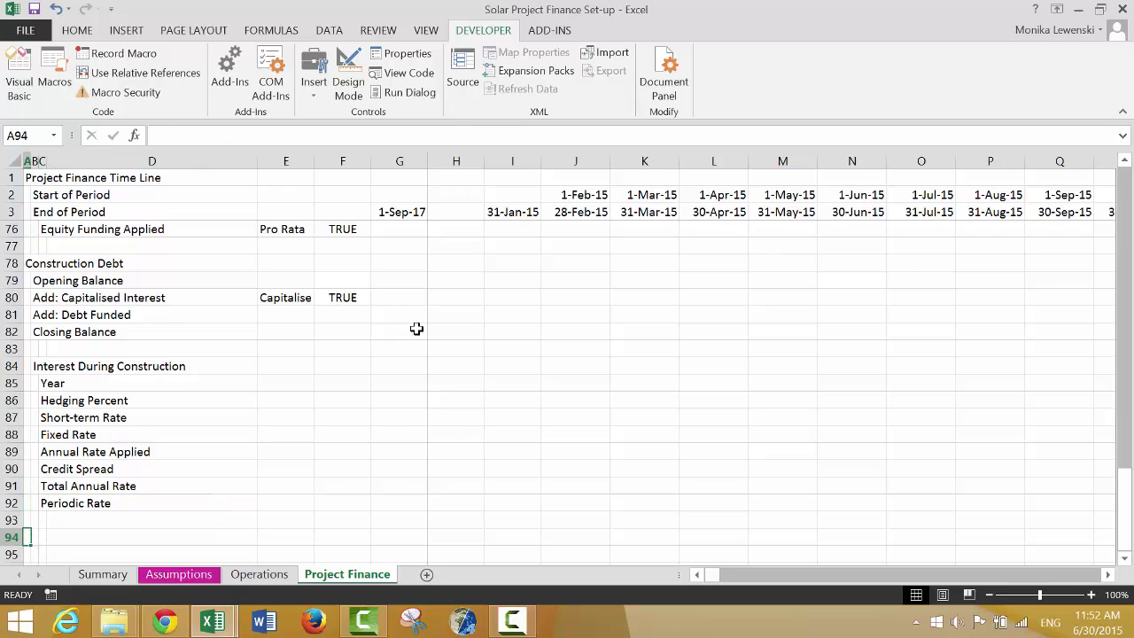
{"action": "key", "text": "Up"}
{"action": "key", "text": "Up"}
{"action": "key", "text": "Down"}
{"action": "key", "text": "Down"}
{"action": "key", "text": "Right"}
{"action": "key", "text": "Right"}
{"action": "type", "text": "Inte"}
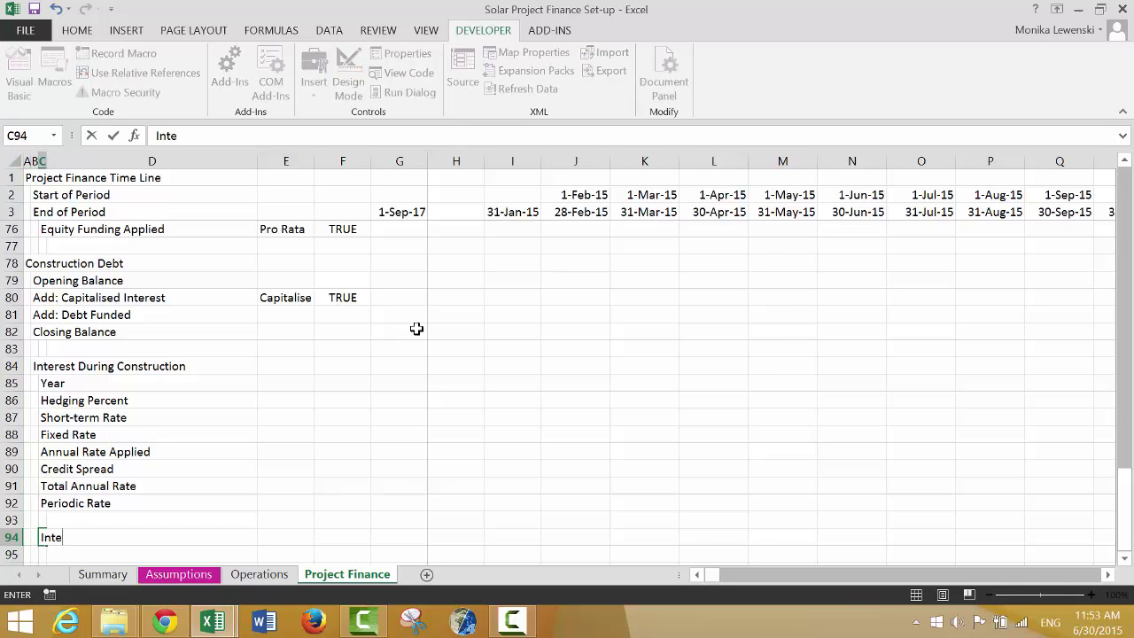
{"action": "key", "text": "BackSpace"}
{"action": "type", "text": "erest During Con"}
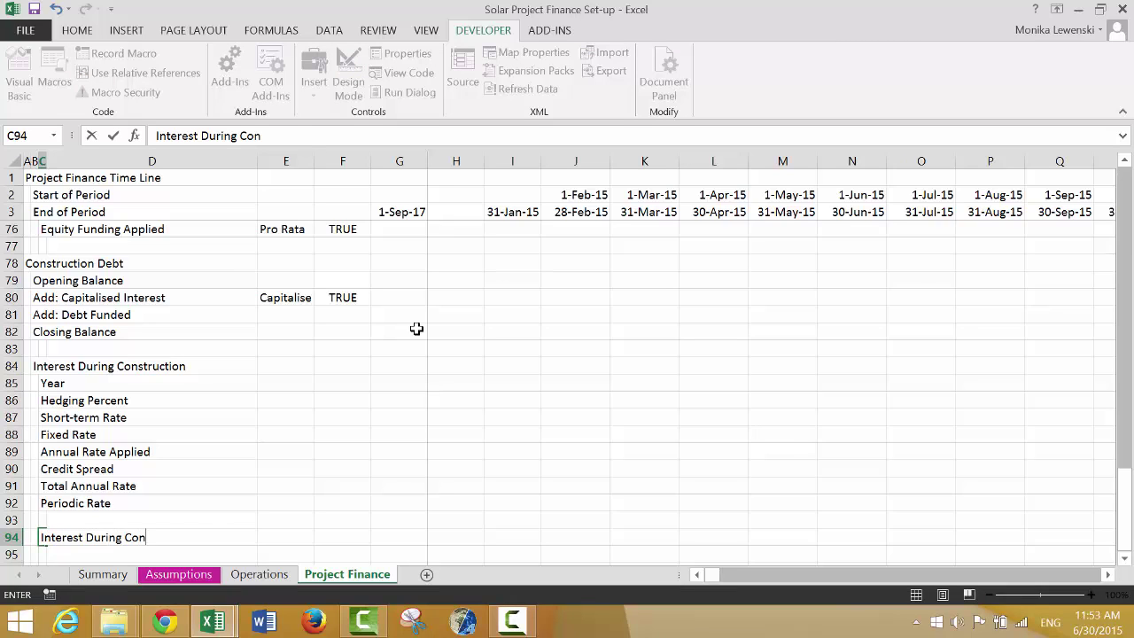
{"action": "type", "text": "struction"}
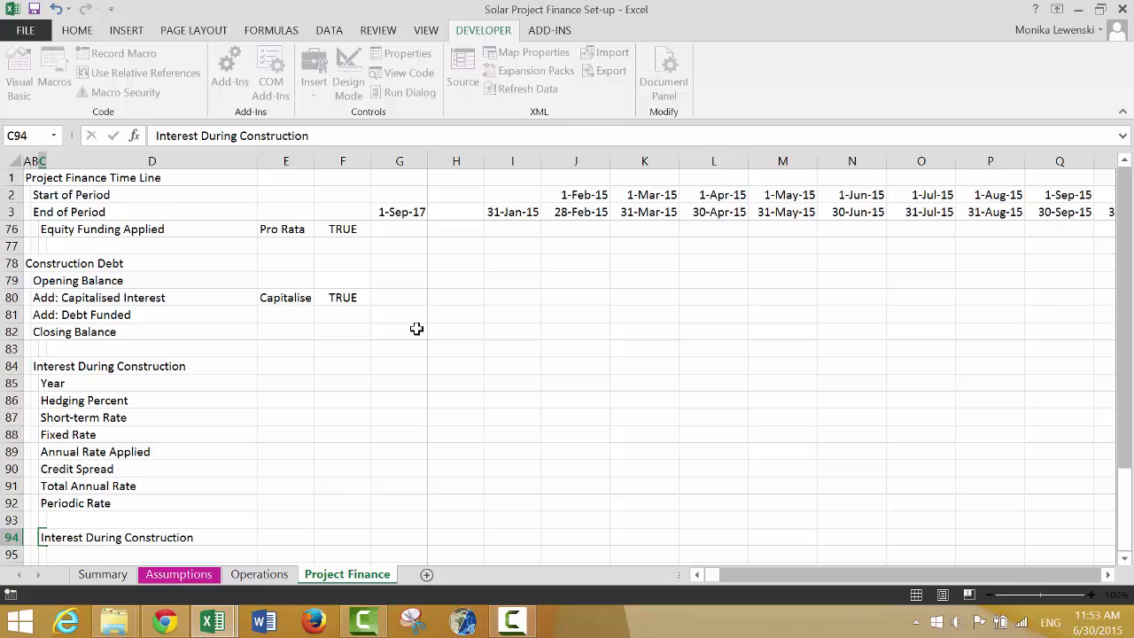
{"action": "key", "text": "Return"}
Label C95 "Interest Capitalised" and C96 "Interest Paid", below the Interest During Construction row
{"action": "type", "text": "Interest "}
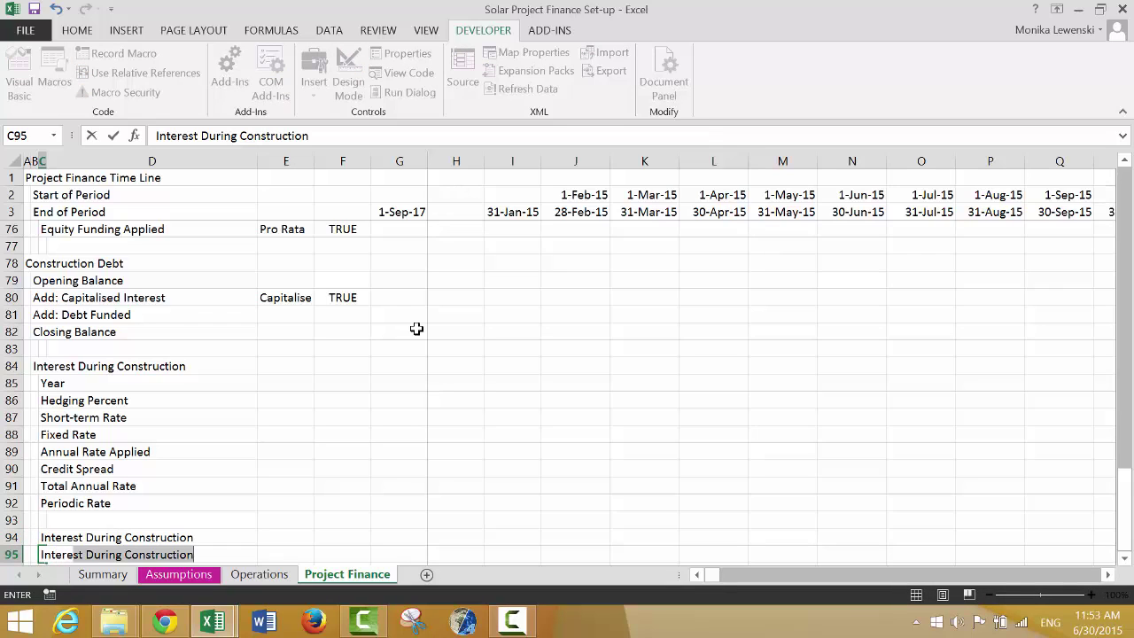
{"action": "type", "text": "Capitalised"}
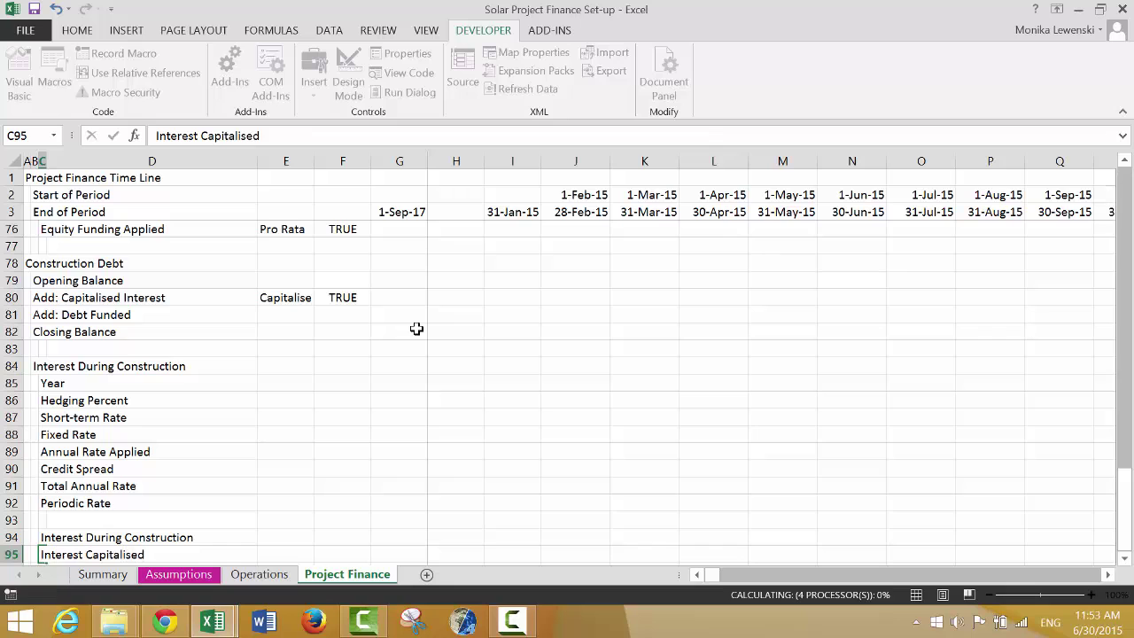
{"action": "key", "text": "Return"}
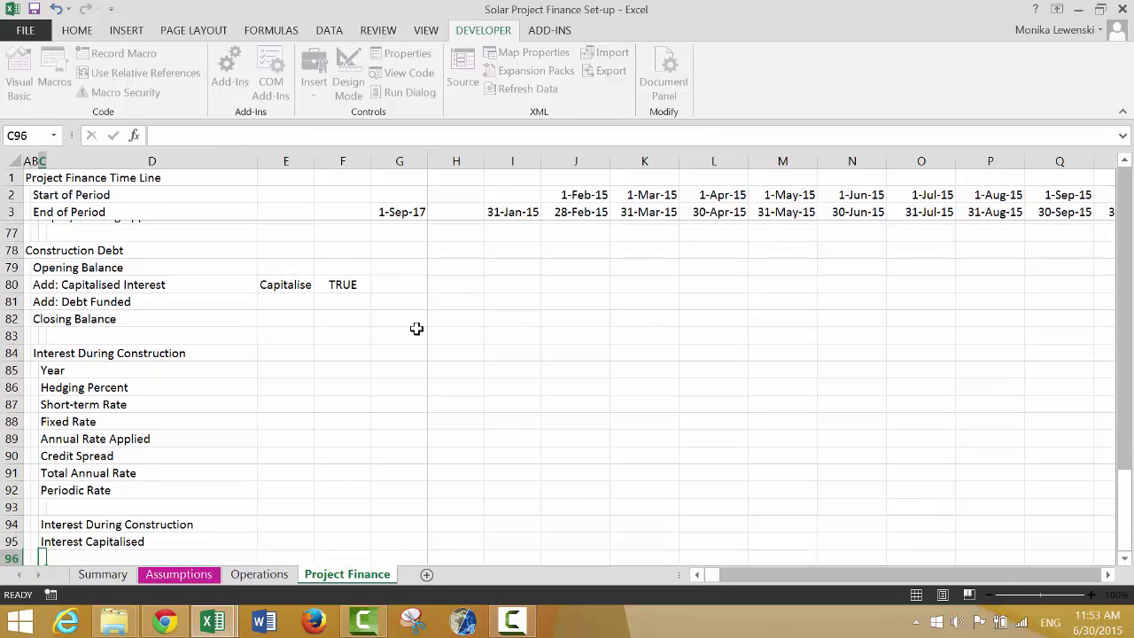
{"action": "type", "text": "Interest Paid"}
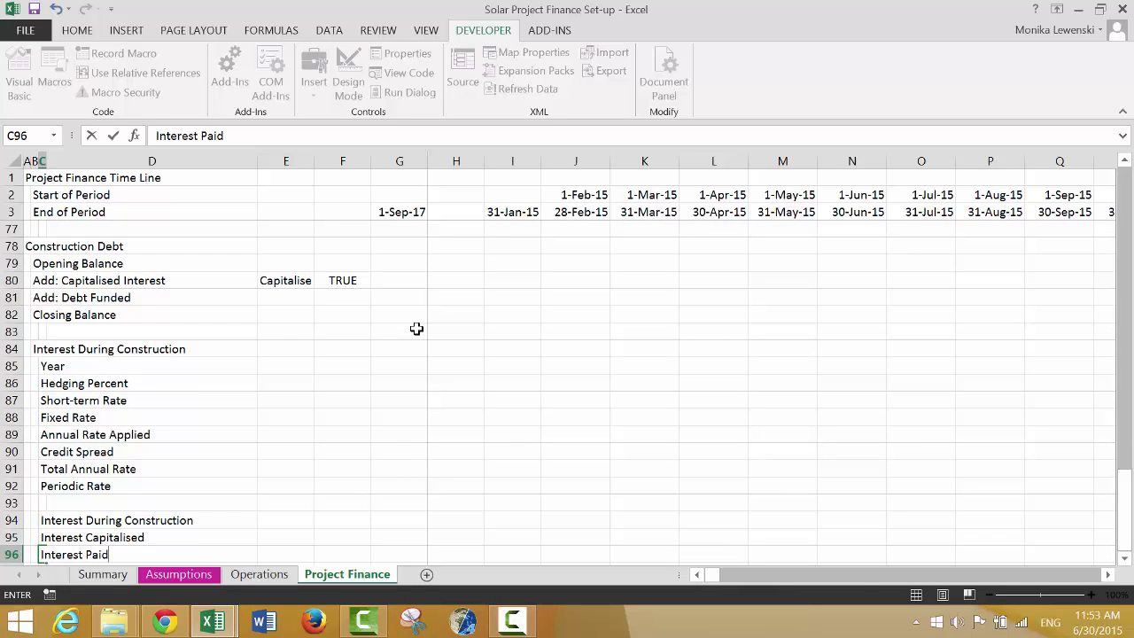
{"action": "key", "text": "Return"}
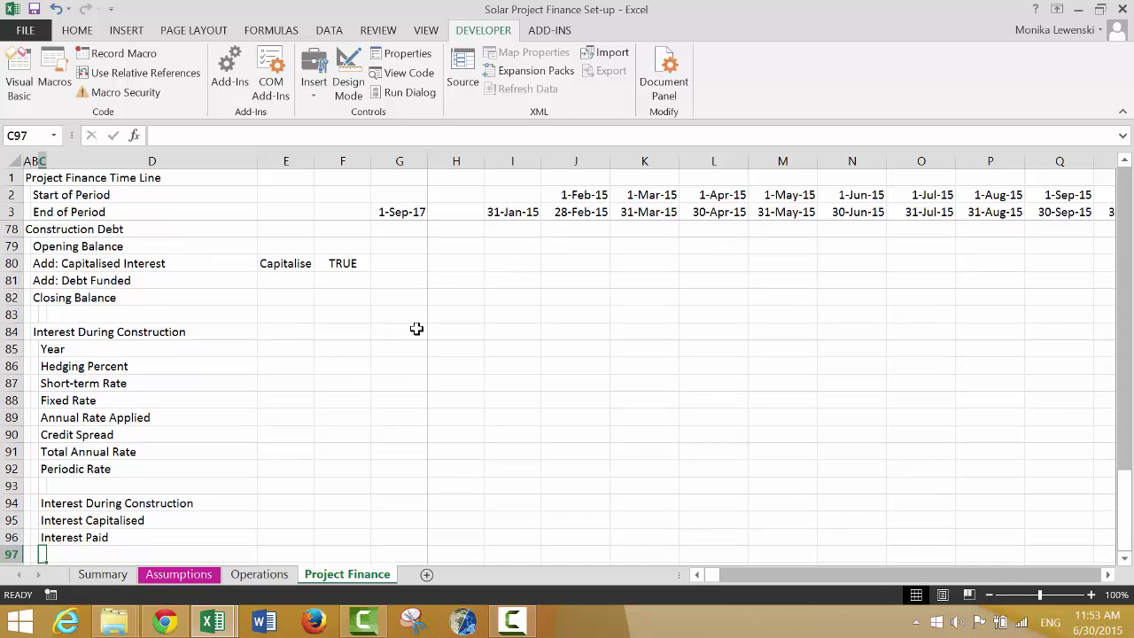
Review the row labels of the funding needs, debt adjustment, financing, construction debt and interest sections above row 98
{"action": "key", "text": "Left"}
{"action": "key", "text": "Left"}
{"action": "key", "text": "Up"}
{"action": "key", "text": "Up"}
{"action": "key", "text": "Up"}
{"action": "key", "text": "Up"}
{"action": "key", "text": "Up"}
{"action": "key", "text": "Up"}
{"action": "key", "text": "Up"}
{"action": "key", "text": "Up"}
{"action": "key", "text": "Up"}
{"action": "key", "text": "Up"}
{"action": "key", "text": "Up"}
{"action": "key", "text": "Up"}
{"action": "key", "text": "Up"}
{"action": "key", "text": "Up"}
{"action": "key", "text": "Up"}
{"action": "key", "text": "Up"}
{"action": "key", "text": "Up"}
{"action": "key", "text": "Up"}
{"action": "key", "text": "Up"}
{"action": "key", "text": "Up"}
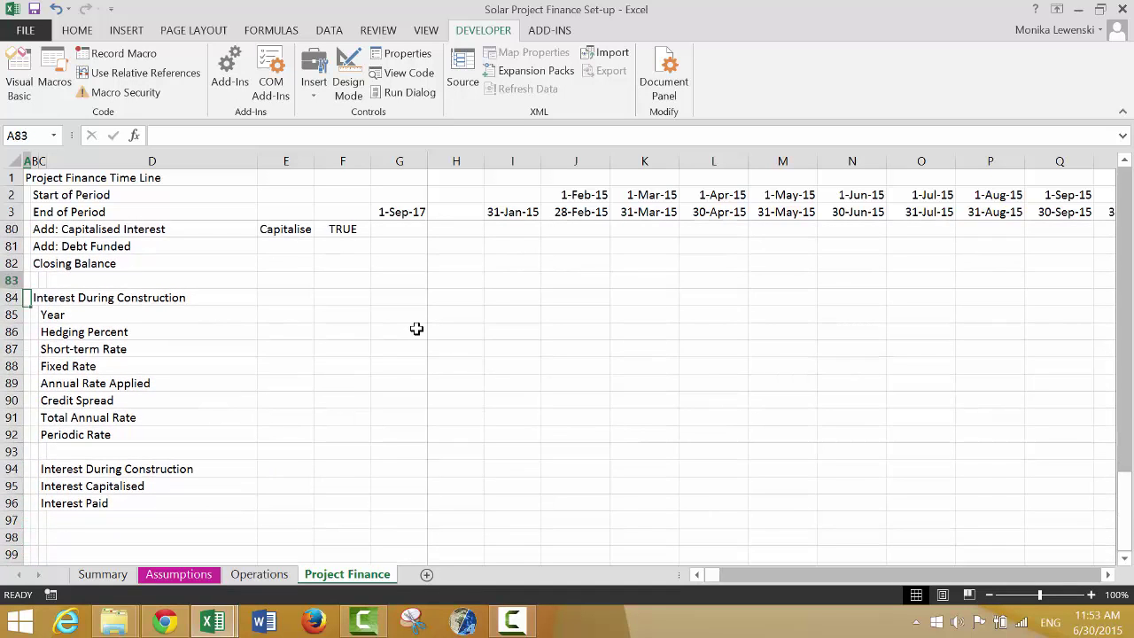
{"action": "key", "text": "Up"}
{"action": "key", "text": "Up"}
{"action": "key", "text": "Up"}
{"action": "key", "text": "Up"}
{"action": "key", "text": "Up"}
{"action": "key", "text": "Up"}
{"action": "key", "text": "Up"}
{"action": "key", "text": "Up"}
{"action": "key", "text": "Up"}
{"action": "key", "text": "Up"}
{"action": "key", "text": "Down"}
{"action": "key", "text": "Down"}
{"action": "key", "text": "Down"}
{"action": "key", "text": "Down"}
{"action": "key", "text": "Down"}
{"action": "key", "text": "Down"}
{"action": "key", "text": "Down"}
{"action": "key", "text": "Down"}
{"action": "key", "text": "Down"}
{"action": "key", "text": "Down"}
{"action": "key", "text": "Down"}
{"action": "key", "text": "Down"}
{"action": "key", "text": "Down"}
{"action": "key", "text": "Down"}
{"action": "key", "text": "Down"}
{"action": "key", "text": "Down"}
{"action": "key", "text": "Down"}
{"action": "key", "text": "Down"}
{"action": "key", "text": "Down"}
{"action": "key", "text": "Down"}
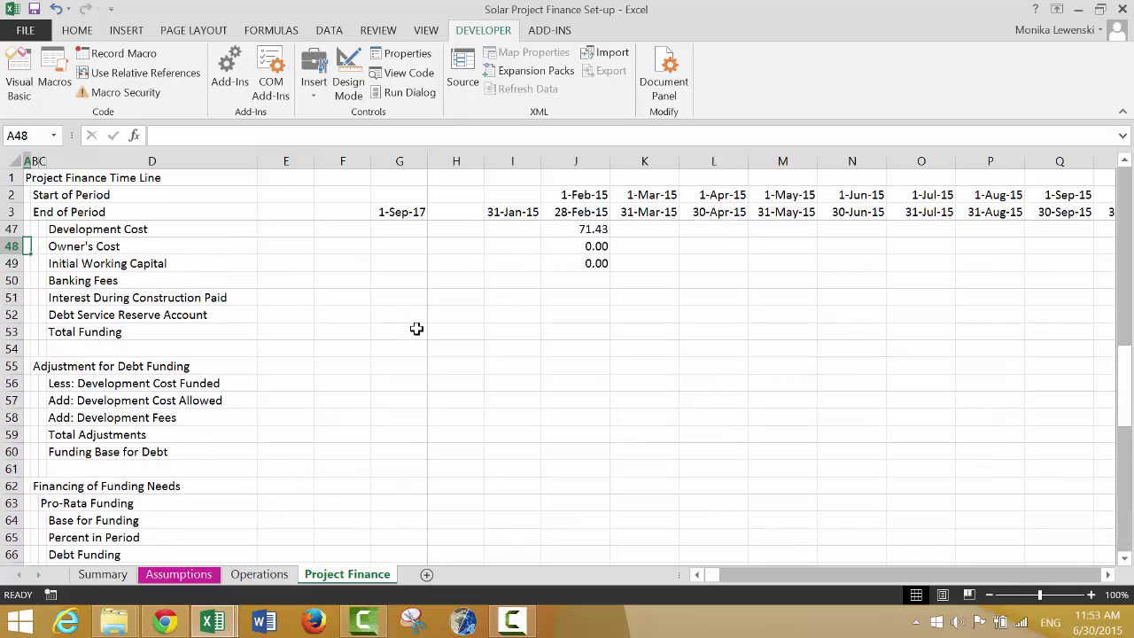
{"action": "key", "text": "Down"}
{"action": "key", "text": "Down"}
{"action": "key", "text": "Down"}
{"action": "key", "text": "Down"}
{"action": "key", "text": "Down"}
{"action": "key", "text": "Down"}
{"action": "key", "text": "Down"}
{"action": "key", "text": "Down"}
{"action": "key", "text": "Down"}
{"action": "key", "text": "Down"}
{"action": "key", "text": "Down"}
{"action": "key", "text": "Down"}
{"action": "key", "text": "Down"}
{"action": "key", "text": "Down"}
{"action": "key", "text": "Down"}
{"action": "key", "text": "Down"}
{"action": "key", "text": "Down"}
{"action": "key", "text": "Down"}
{"action": "key", "text": "Down"}
{"action": "key", "text": "Down"}
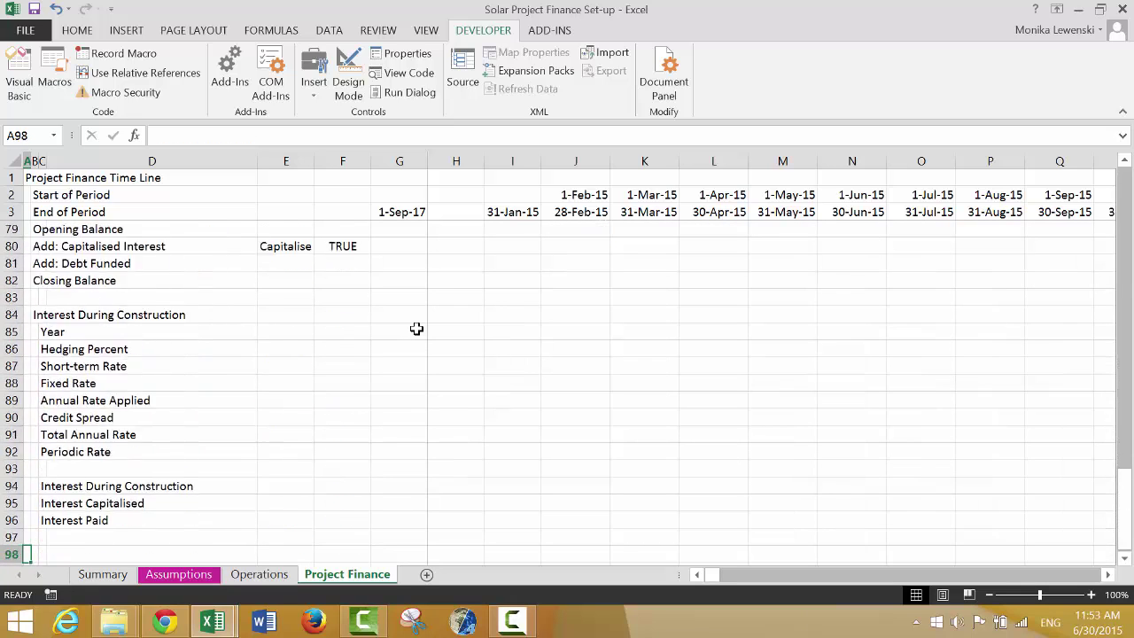
{"action": "key", "text": "Up"}
{"action": "key", "text": "Up"}
{"action": "key", "text": "Up"}
{"action": "key", "text": "Up"}
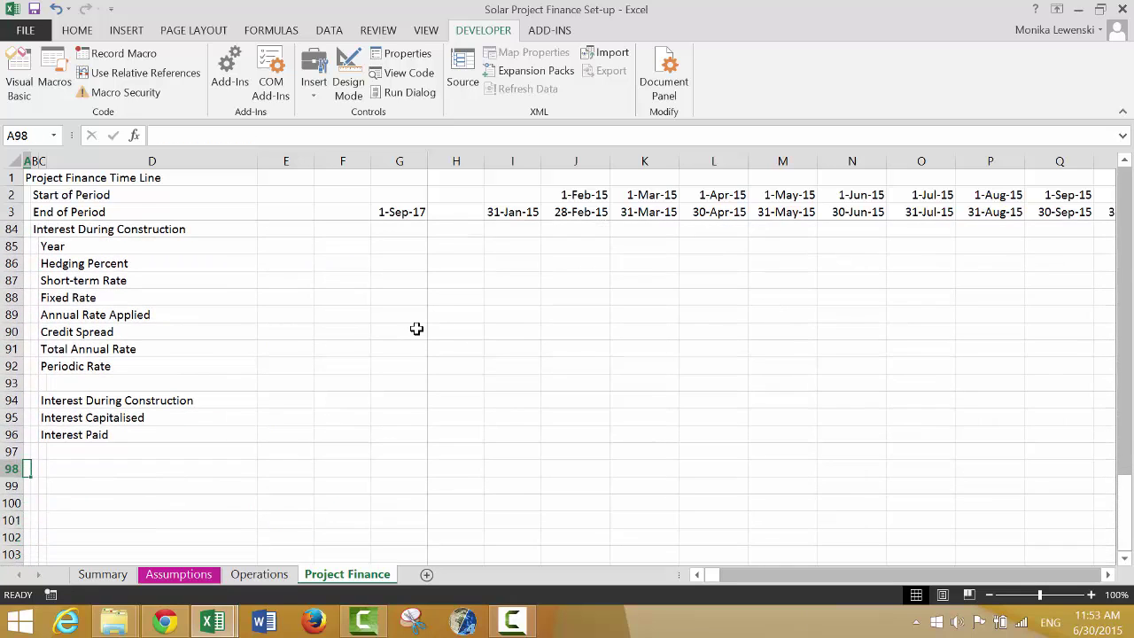
Enter the row label "Up-front Fees" in C98, leaving a blank row below Interest Paid
{"action": "key", "text": "Right"}
{"action": "key", "text": "Right"}
{"action": "type", "text": "Up"}
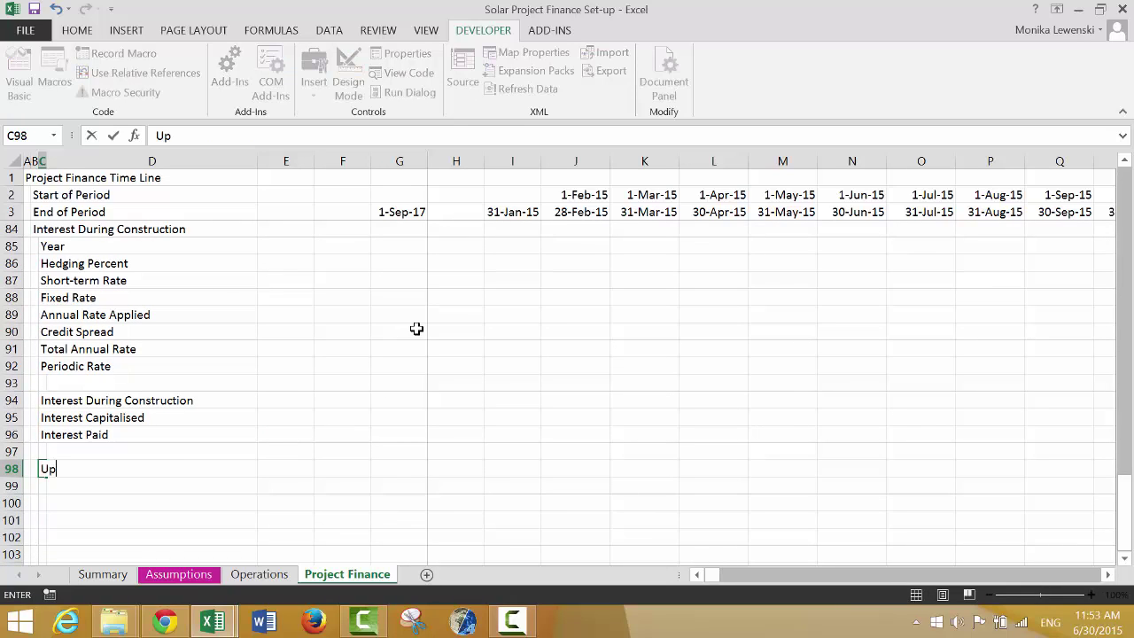
{"action": "type", "text": "-front Feed"}
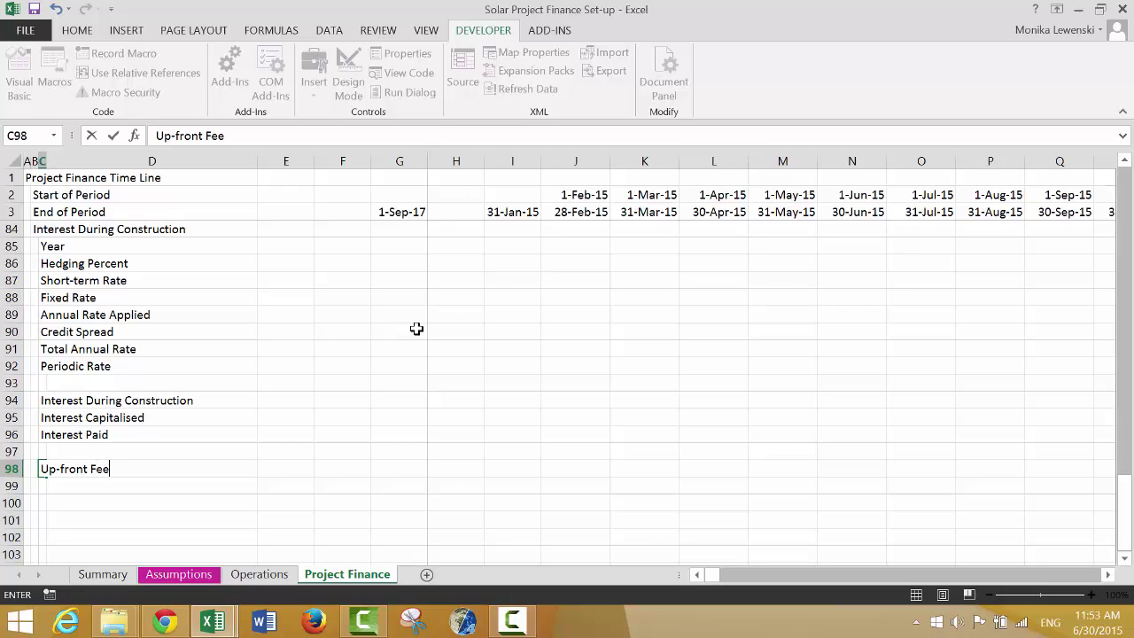
{"action": "key", "text": "BackSpace"}
{"action": "type", "text": "s"}
{"action": "key", "text": "Return"}
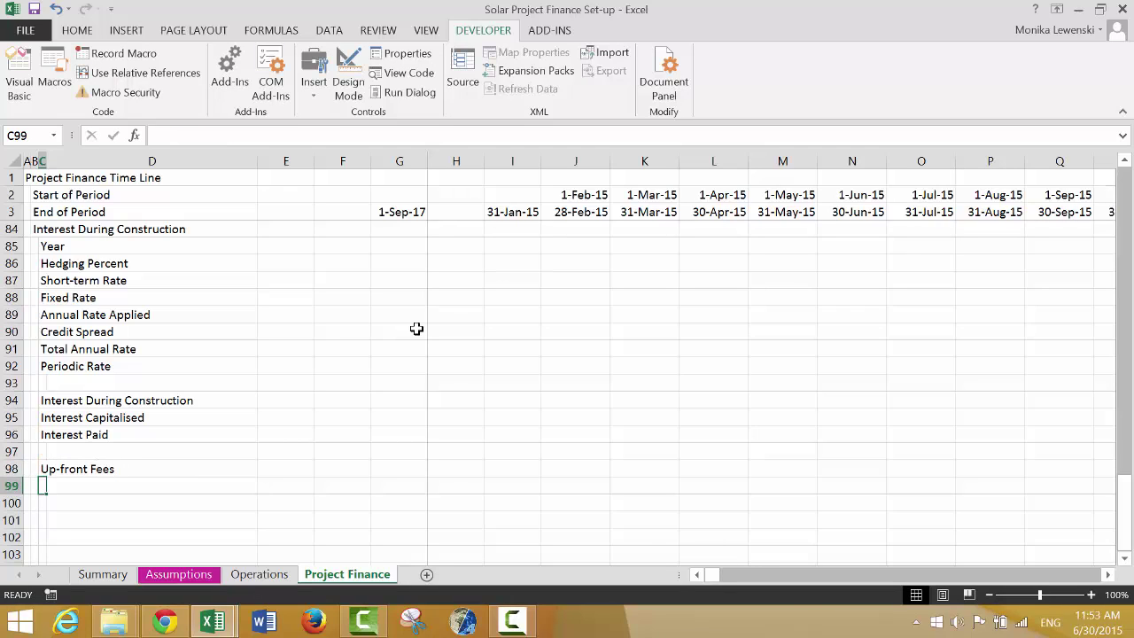
Leave a blank row below Up-front Fees and enter the row labels "Debt Commitment" in C100 and "Less: Drawn" in C101
{"action": "key", "text": "Down"}
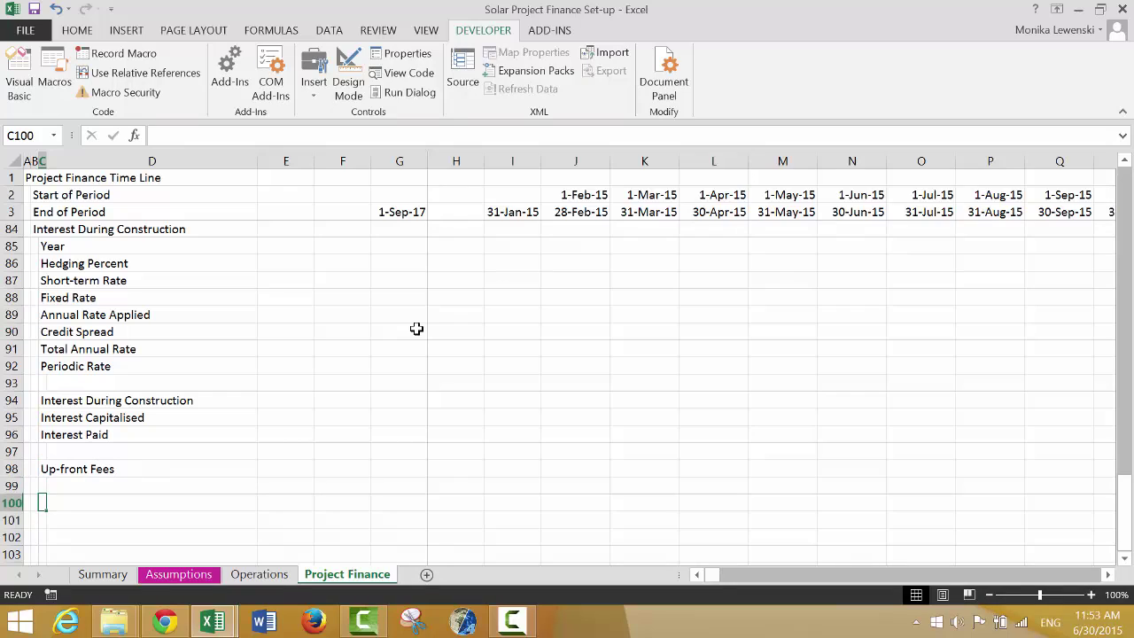
{"action": "type", "text": "C"}
{"action": "key", "text": "BackSpace"}
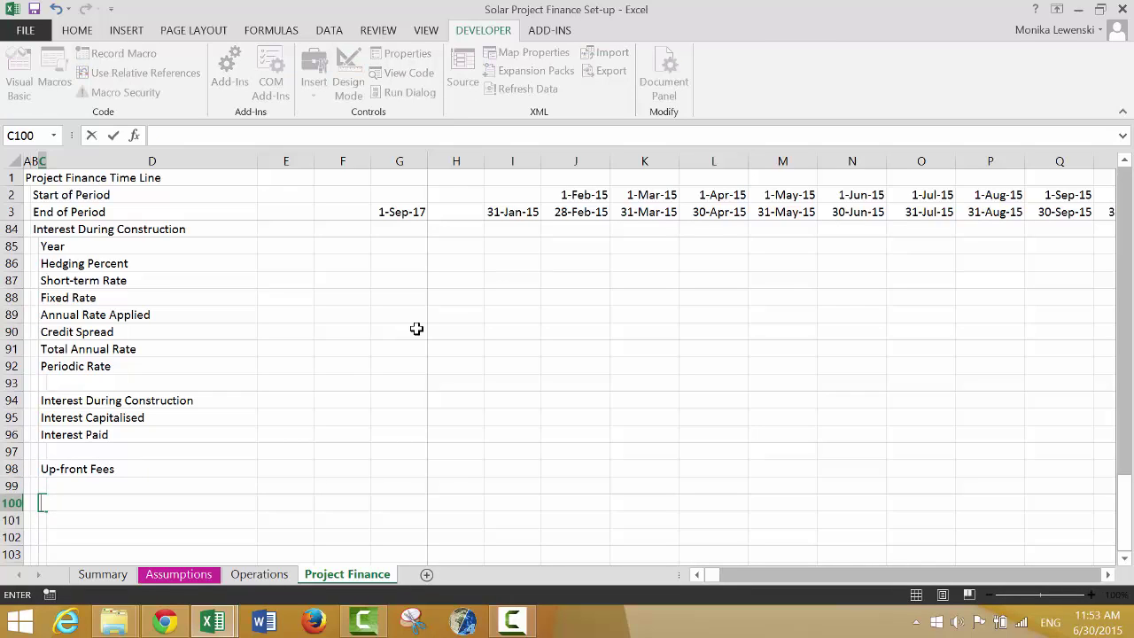
{"action": "type", "text": "U"}
{"action": "key", "text": "BackSpace"}
{"action": "type", "text": "Debt Commitment"}
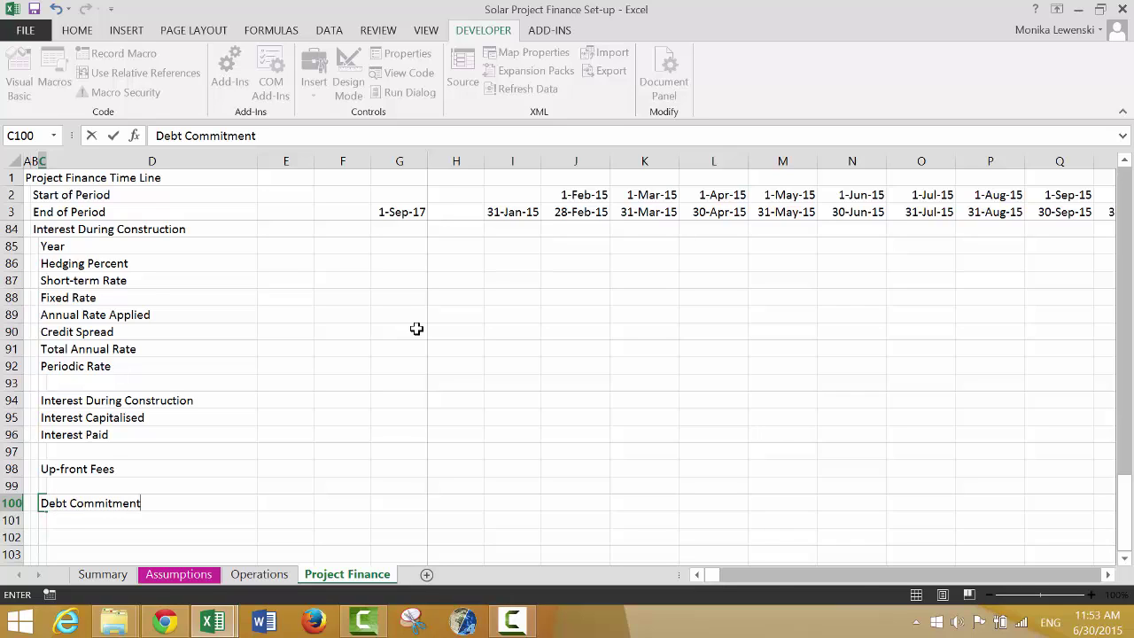
{"action": "key", "text": "ctrl+Return"}
{"action": "key", "text": "Down"}
{"action": "type", "text": "Less:"}
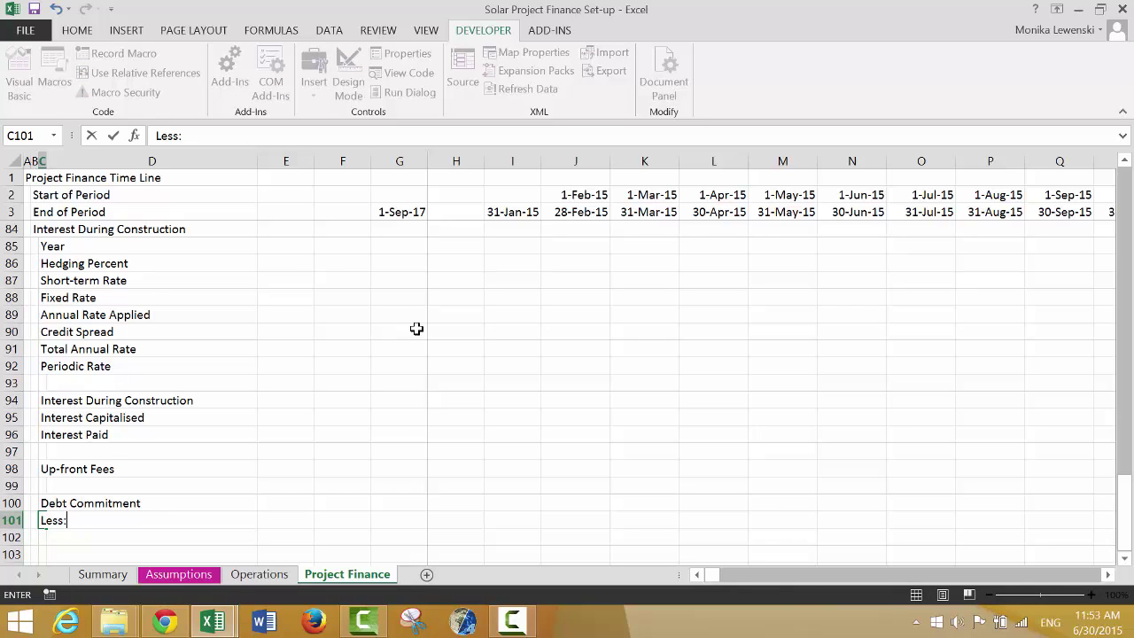
{"action": "type", "text": " Drawn"}
{"action": "key", "text": "ctrl+Return"}
Enter the row label "Undrawn Debt" in C102, directly below Less: Drawn
{"action": "key", "text": "Down"}
{"action": "type", "text": "In"}
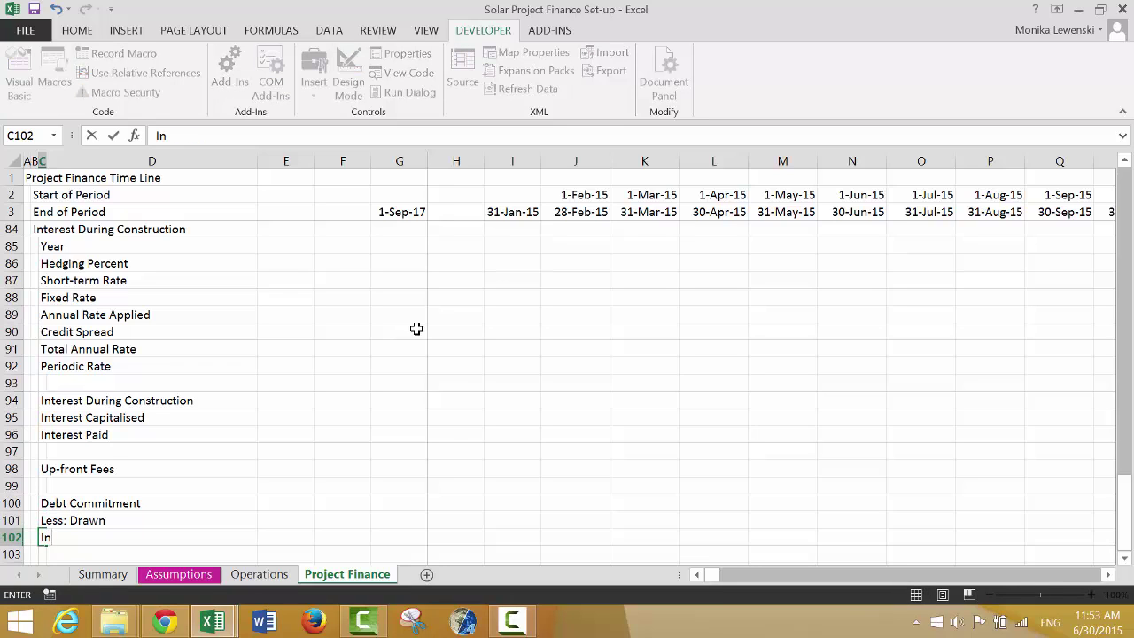
{"action": "key", "text": "BackSpace"}
{"action": "key", "text": "BackSpace"}
{"action": "type", "text": "Undrawn De"}
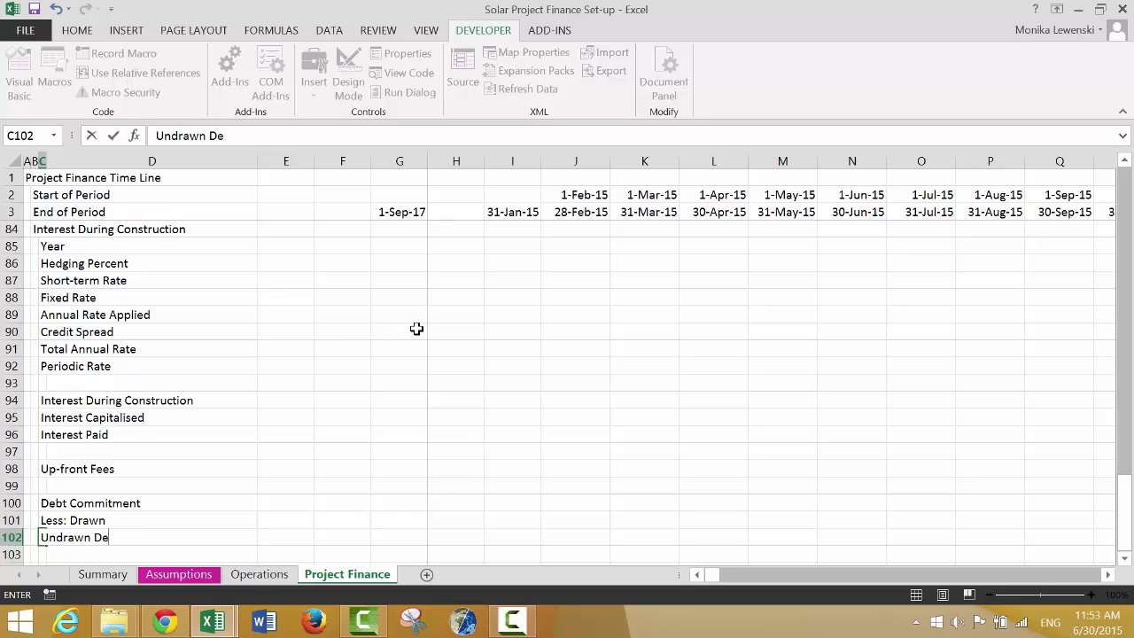
{"action": "type", "text": "bt"}
{"action": "key", "text": "Return"}
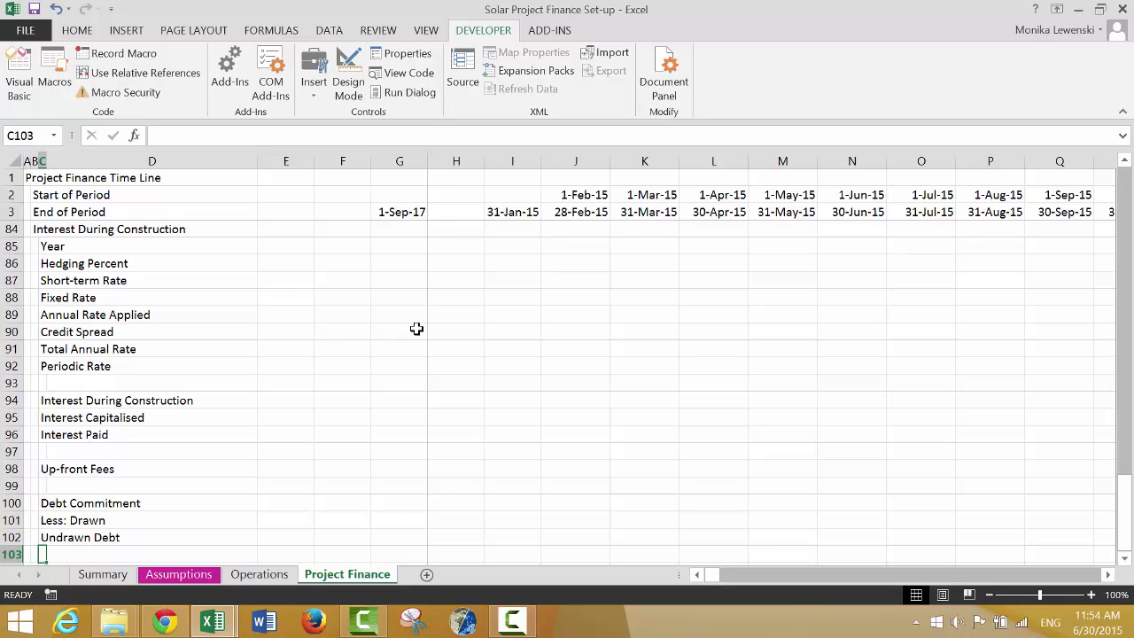
Leave a blank row below Undrawn Debt and enter the row label "Commitment Fees" in C104
{"action": "key", "text": "Return"}
{"action": "type", "text": "Com"}
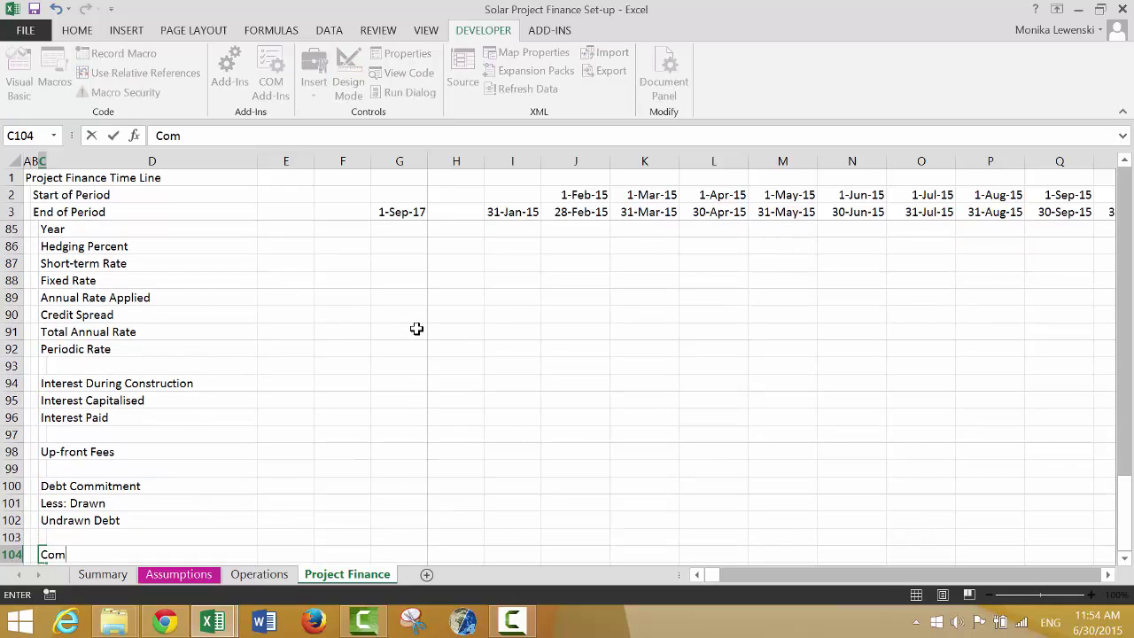
{"action": "type", "text": "mitment Fees"}
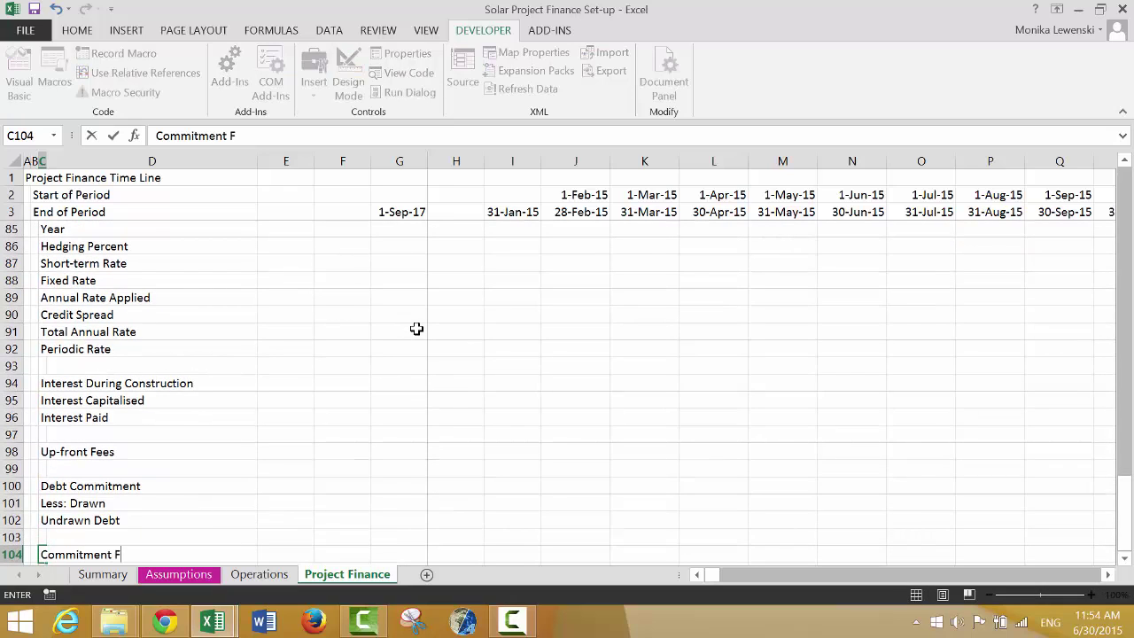
{"action": "key", "text": "ctrl+Return"}
Leave a blank row below Commitment Fees and enter the row label "Total Fees During Constrution" in C106
{"action": "key", "text": "Return"}
{"action": "key", "text": "Return"}
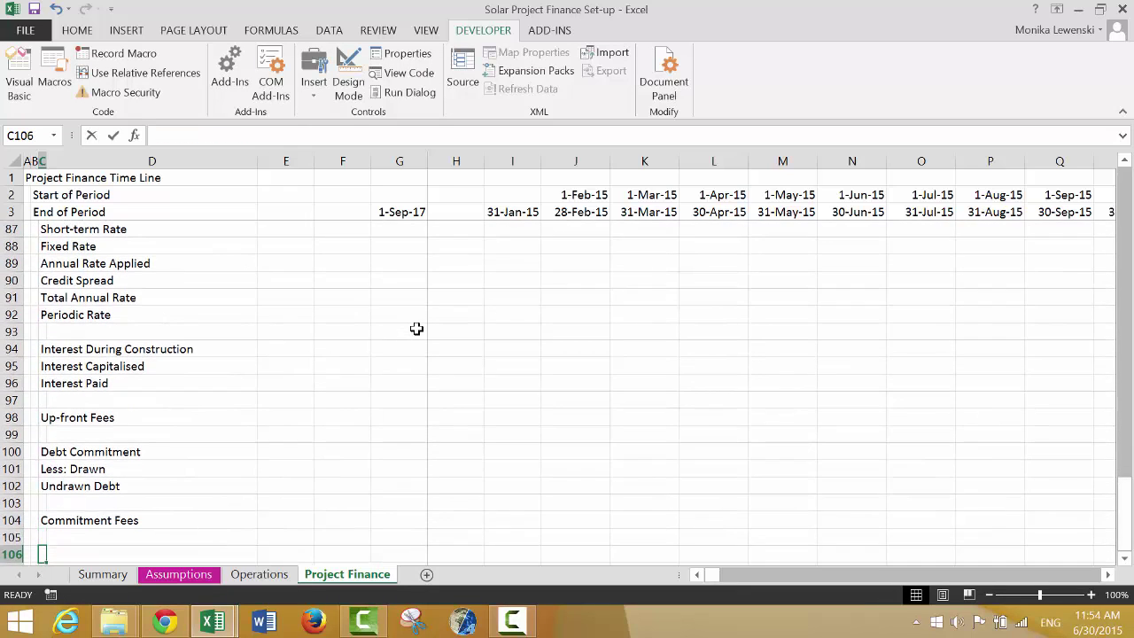
{"action": "type", "text": "Total Fees Duri"}
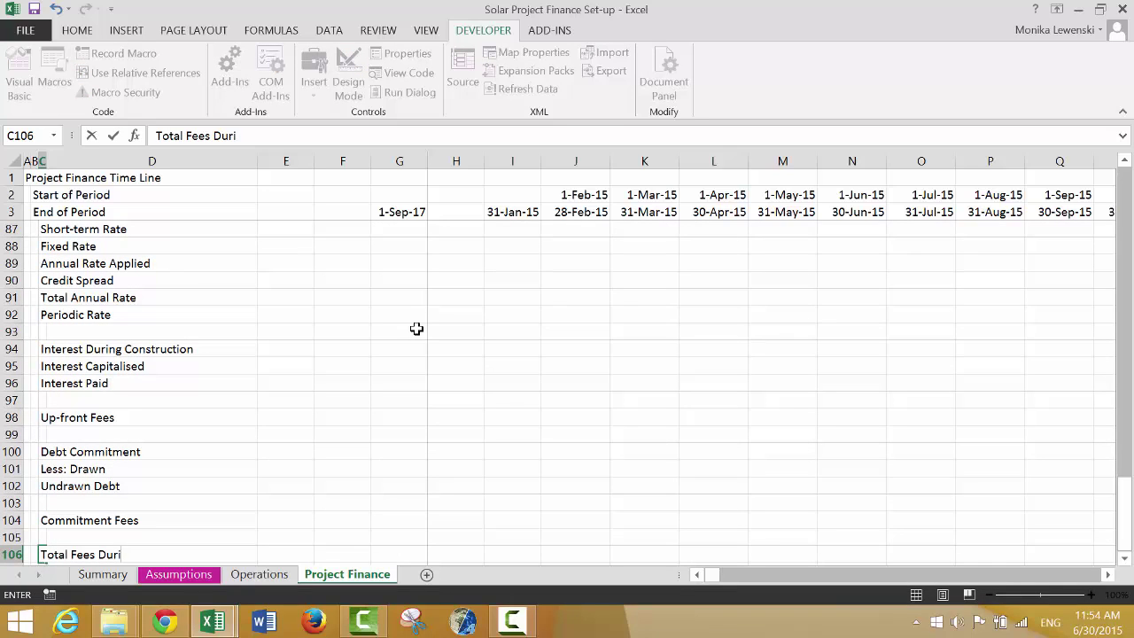
{"action": "type", "text": "ng Constrution"}
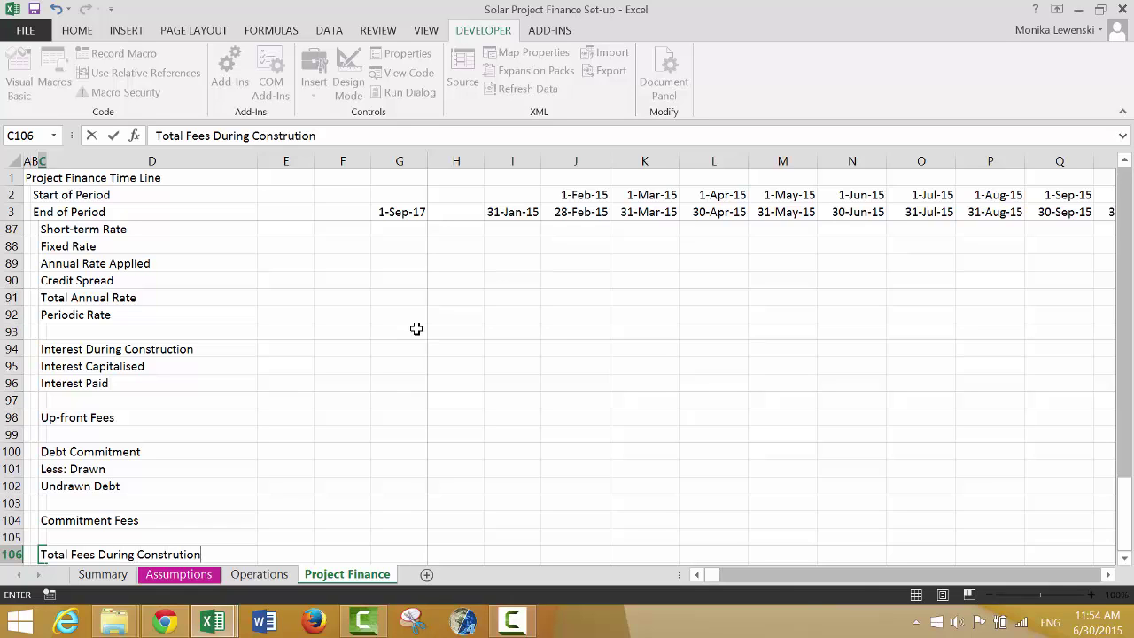
{"action": "key", "text": "Return"}
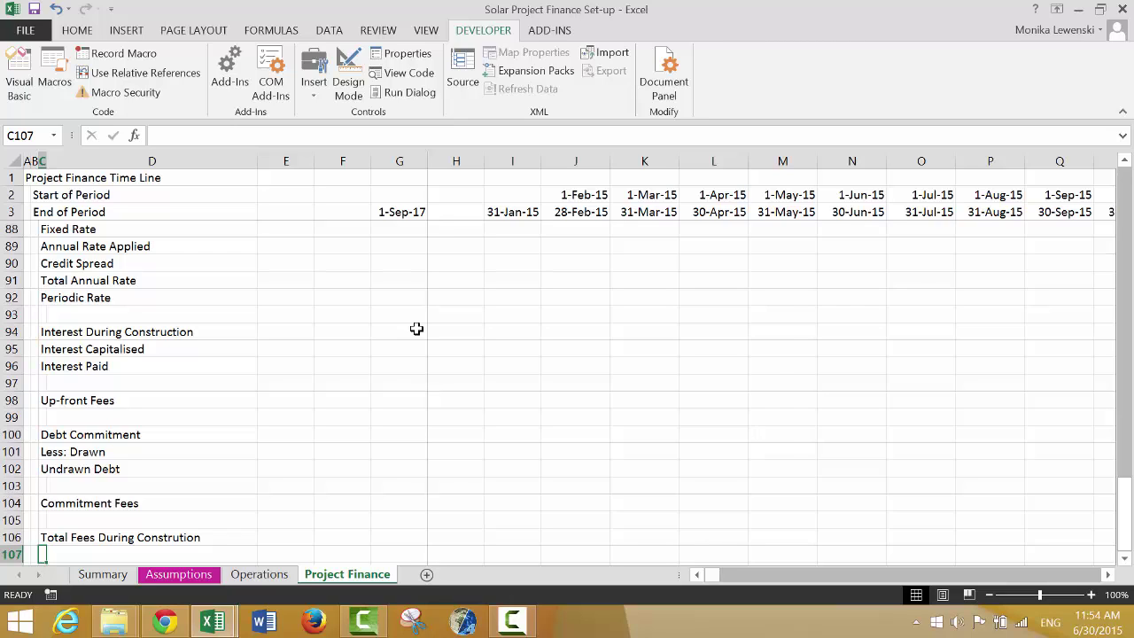
Enter the row label "Fees Capitalised During Construction" in C107, below the total fees row
{"action": "type", "text": "Fees"}
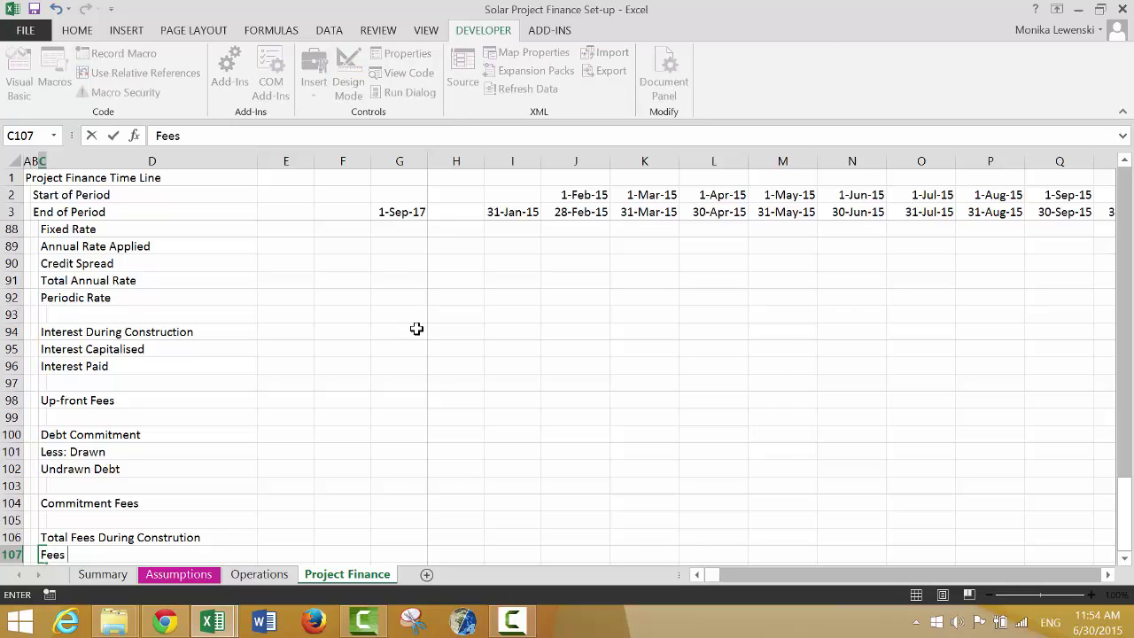
{"action": "type", "text": " Capitalised"}
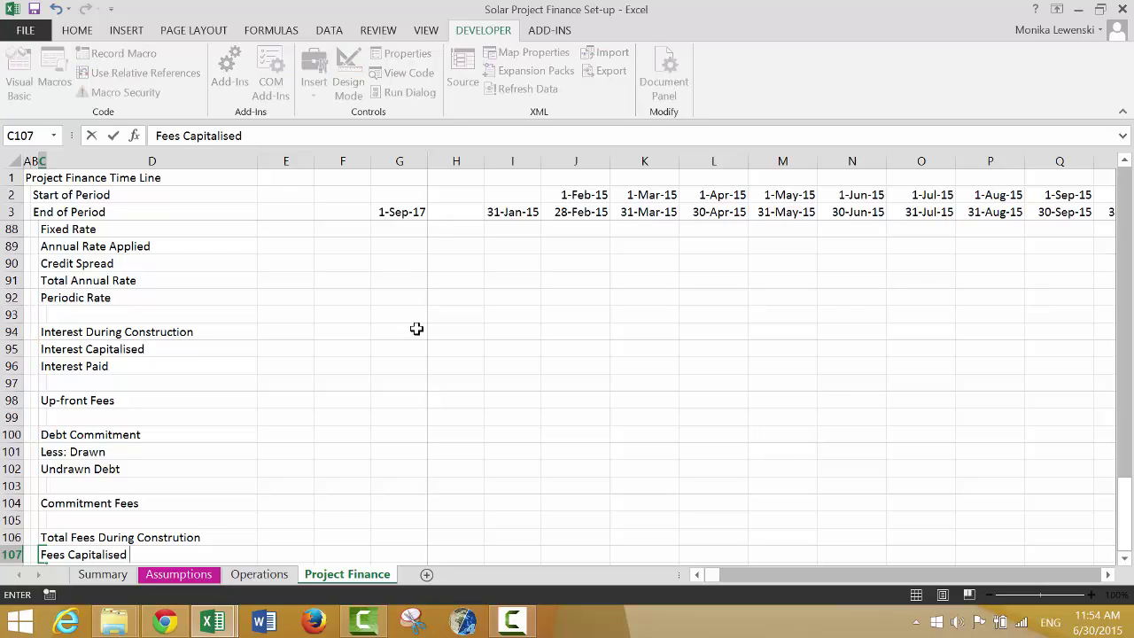
{"action": "type", "text": " During Co"}
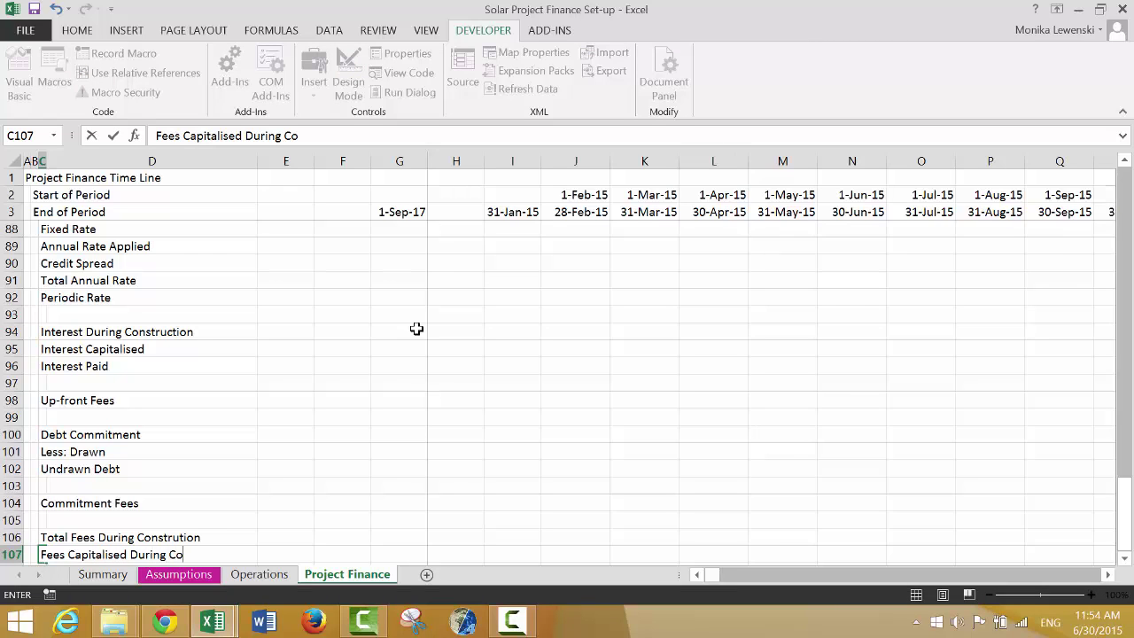
{"action": "type", "text": "nstruction"}
{"action": "key", "text": "Return"}
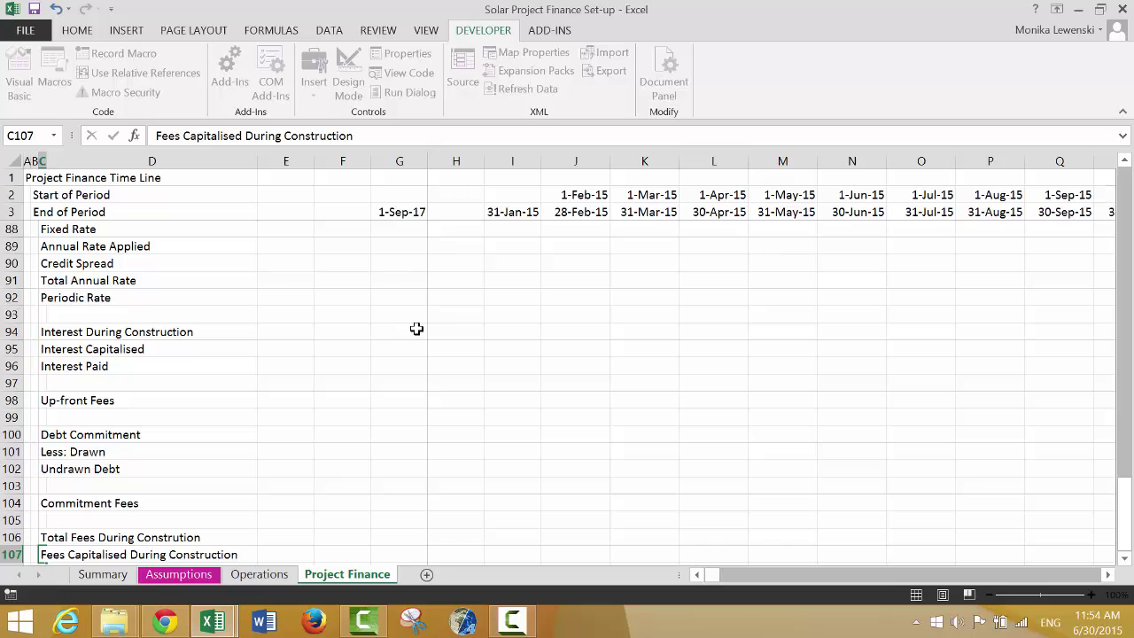
Enter the row label "Fees Paid During Construction" in C108, below the capitalised fees row
{"action": "type", "text": "Fees "}
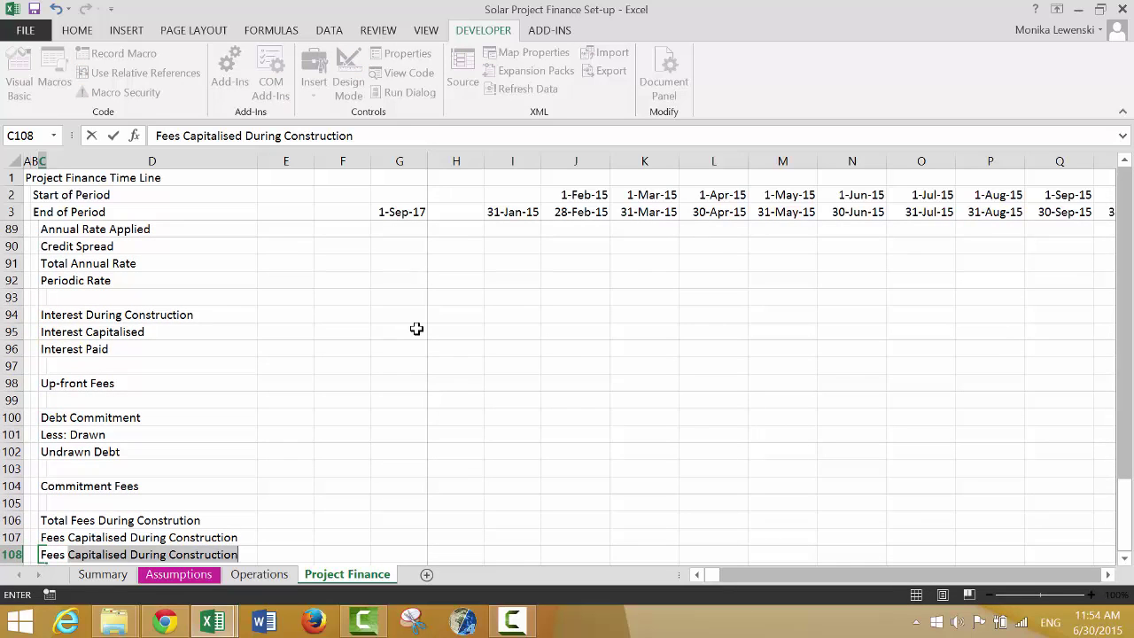
{"action": "type", "text": "Paid Durn"}
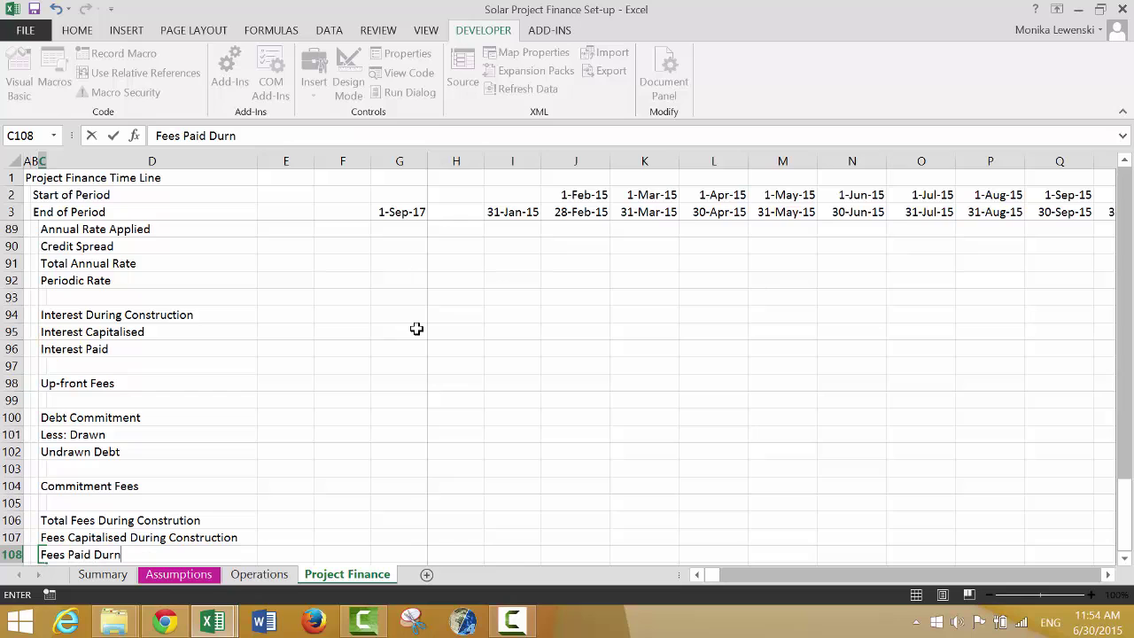
{"action": "key", "text": "BackSpace"}
{"action": "type", "text": "ing Cons"}
{"action": "type", "text": "ction"}
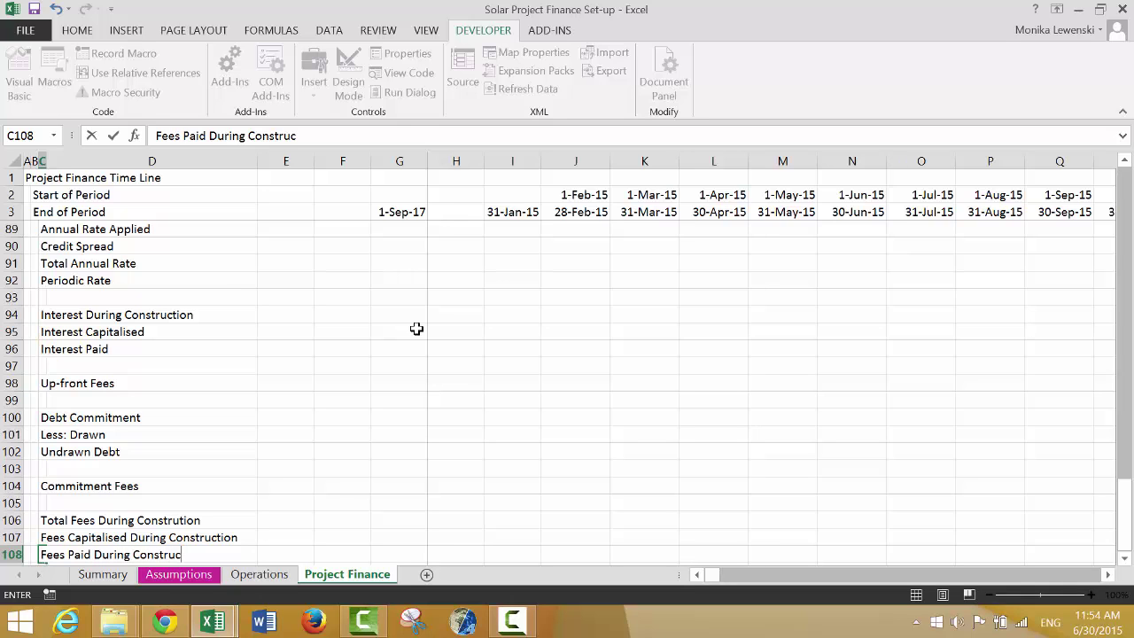
{"action": "key", "text": "Return"}
{"action": "key", "text": "Return"}
{"action": "key", "text": "Return"}
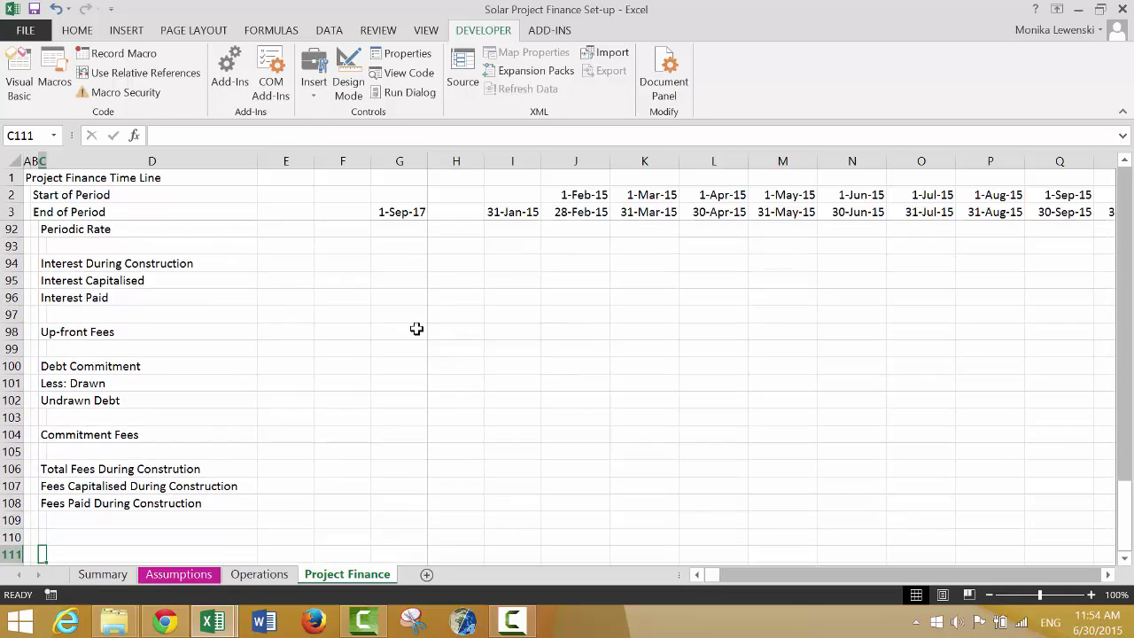
Review the row labels of the funding, construction debt, interest and fee sections above row 110
{"action": "key", "text": "Up"}
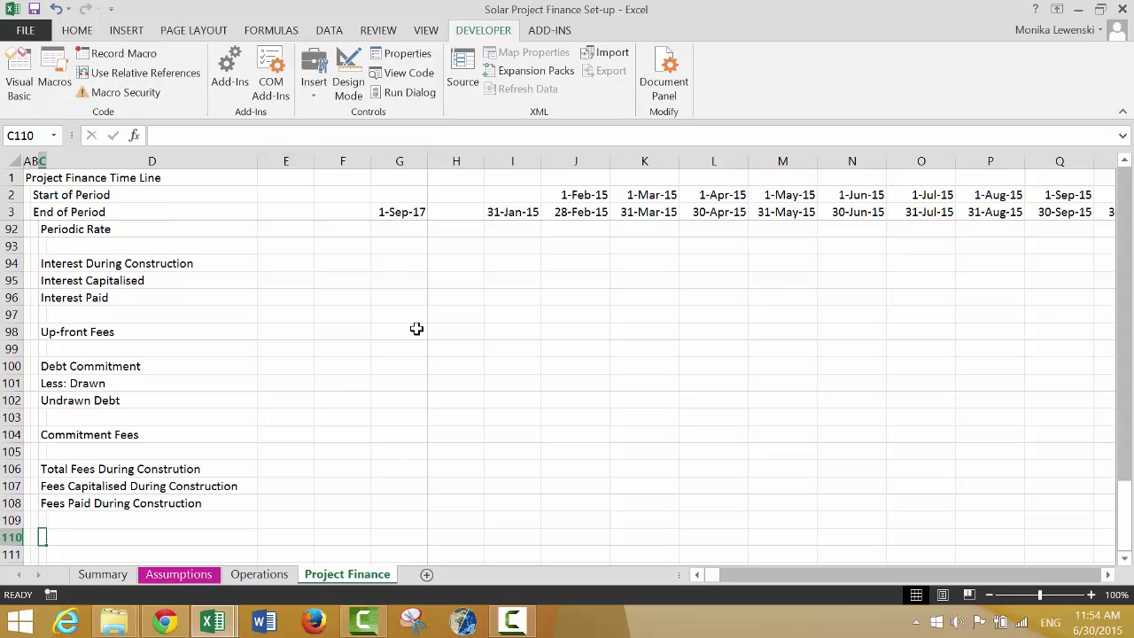
{"action": "key", "text": "Left"}
{"action": "key", "text": "Left"}
{"action": "key", "text": "Up"}
{"action": "key", "text": "Up"}
{"action": "key", "text": "Up"}
{"action": "key", "text": "Up"}
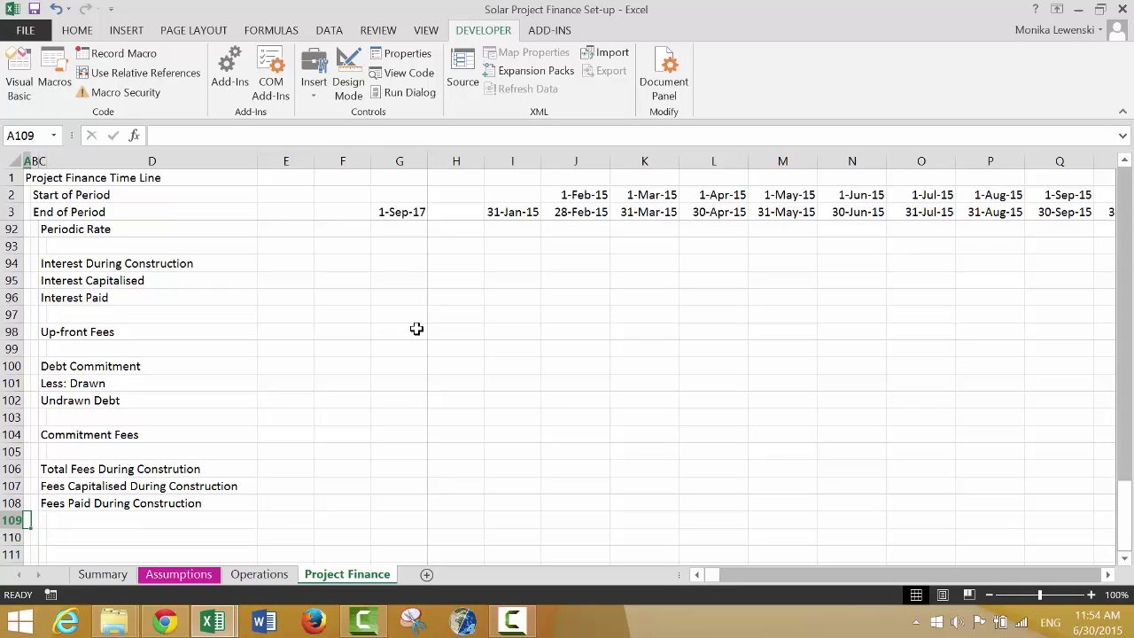
{"action": "key", "text": "Up"}
{"action": "key", "text": "Up"}
{"action": "key", "text": "Up"}
{"action": "key", "text": "Up"}
{"action": "key", "text": "Up"}
{"action": "key", "text": "Up"}
{"action": "key", "text": "Up"}
{"action": "key", "text": "Up"}
{"action": "key", "text": "Up"}
{"action": "key", "text": "Up"}
{"action": "key", "text": "Up"}
{"action": "key", "text": "Up"}
{"action": "key", "text": "Up"}
{"action": "key", "text": "Up"}
{"action": "key", "text": "Up"}
{"action": "key", "text": "Up"}
{"action": "key", "text": "Up"}
{"action": "key", "text": "Up"}
{"action": "key", "text": "Up"}
{"action": "key", "text": "Up"}
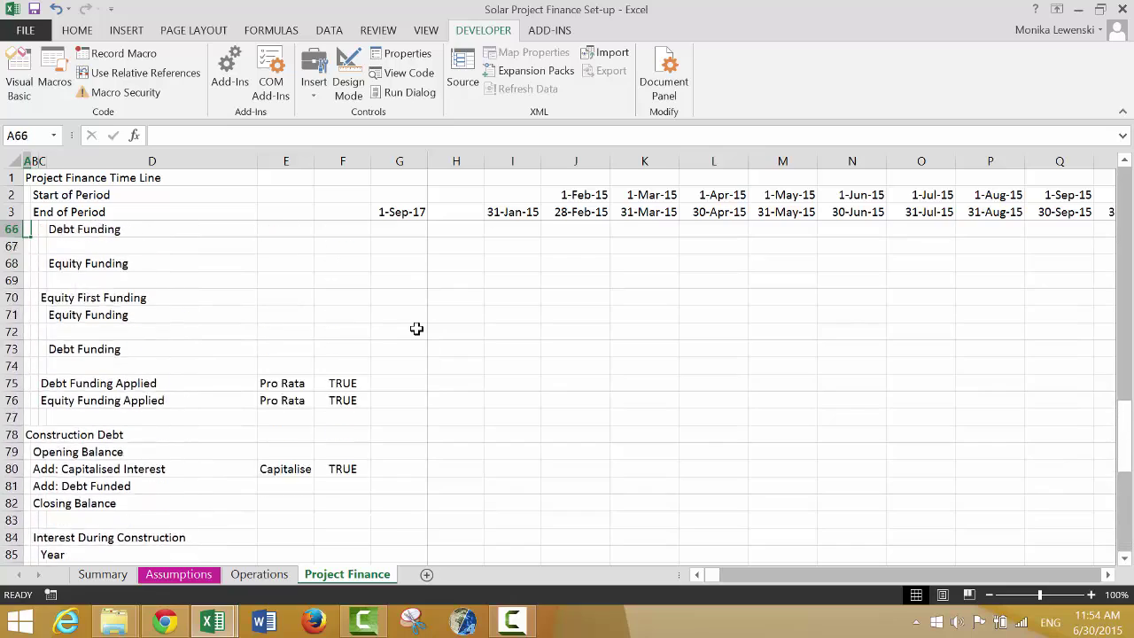
{"action": "key", "text": "Up"}
{"action": "key", "text": "Up"}
{"action": "key", "text": "Up"}
{"action": "key", "text": "Up"}
{"action": "key", "text": "Up"}
{"action": "key", "text": "Up"}
{"action": "key", "text": "Up"}
{"action": "key", "text": "Up"}
{"action": "key", "text": "Up"}
{"action": "key", "text": "Up"}
{"action": "key", "text": "Up"}
{"action": "key", "text": "Up"}
{"action": "key", "text": "Up"}
{"action": "key", "text": "Up"}
{"action": "key", "text": "Up"}
{"action": "key", "text": "Up"}
{"action": "key", "text": "Up"}
{"action": "key", "text": "Up"}
{"action": "key", "text": "Up"}
{"action": "key", "text": "Down"}
{"action": "key", "text": "Down"}
{"action": "key", "text": "Down"}
{"action": "key", "text": "Down"}
{"action": "key", "text": "Down"}
{"action": "key", "text": "Down"}
{"action": "key", "text": "Down"}
{"action": "key", "text": "Down"}
{"action": "key", "text": "Down"}
{"action": "key", "text": "Down"}
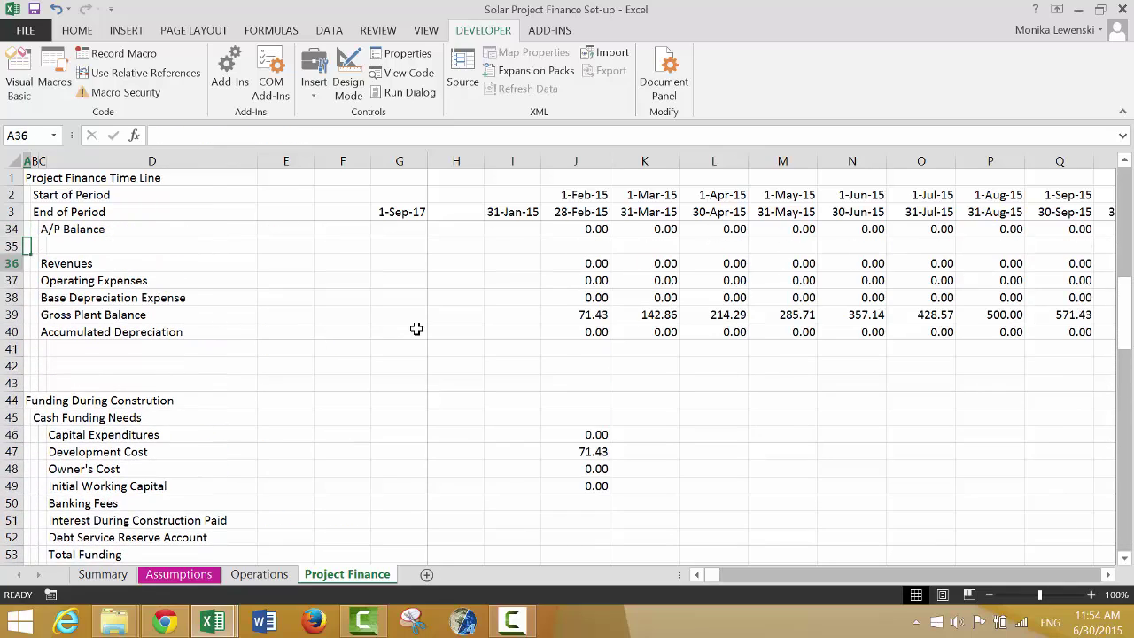
{"action": "key", "text": "Down"}
{"action": "key", "text": "Down"}
{"action": "key", "text": "Down"}
{"action": "key", "text": "Down"}
{"action": "key", "text": "Down"}
{"action": "key", "text": "Down"}
{"action": "key", "text": "Down"}
{"action": "key", "text": "Down"}
{"action": "key", "text": "Down"}
{"action": "key", "text": "Down"}
{"action": "key", "text": "Down"}
{"action": "key", "text": "Down"}
{"action": "key", "text": "Down"}
{"action": "key", "text": "Down"}
{"action": "key", "text": "Down"}
{"action": "key", "text": "Down"}
{"action": "key", "text": "Down"}
{"action": "key", "text": "Down"}
{"action": "key", "text": "Down"}
{"action": "key", "text": "Down"}
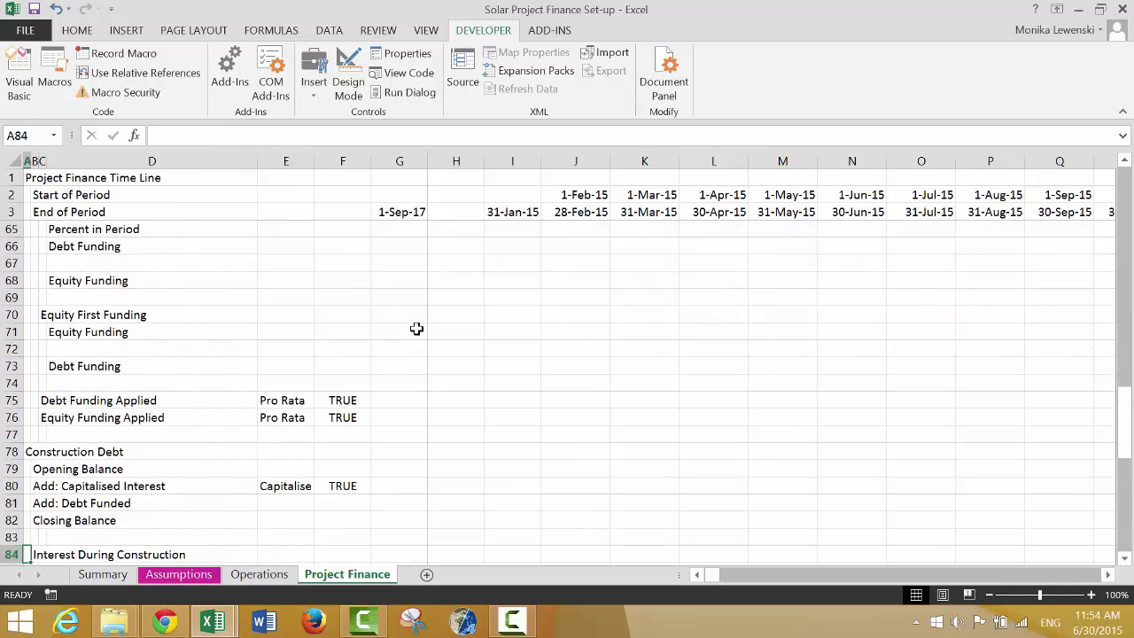
{"action": "key", "text": "Down"}
{"action": "key", "text": "Down"}
{"action": "key", "text": "Down"}
{"action": "key", "text": "Down"}
{"action": "key", "text": "Down"}
{"action": "key", "text": "Down"}
{"action": "key", "text": "Down"}
{"action": "key", "text": "Down"}
{"action": "key", "text": "Down"}
{"action": "key", "text": "Down"}
{"action": "key", "text": "Down"}
{"action": "key", "text": "Down"}
{"action": "key", "text": "Down"}
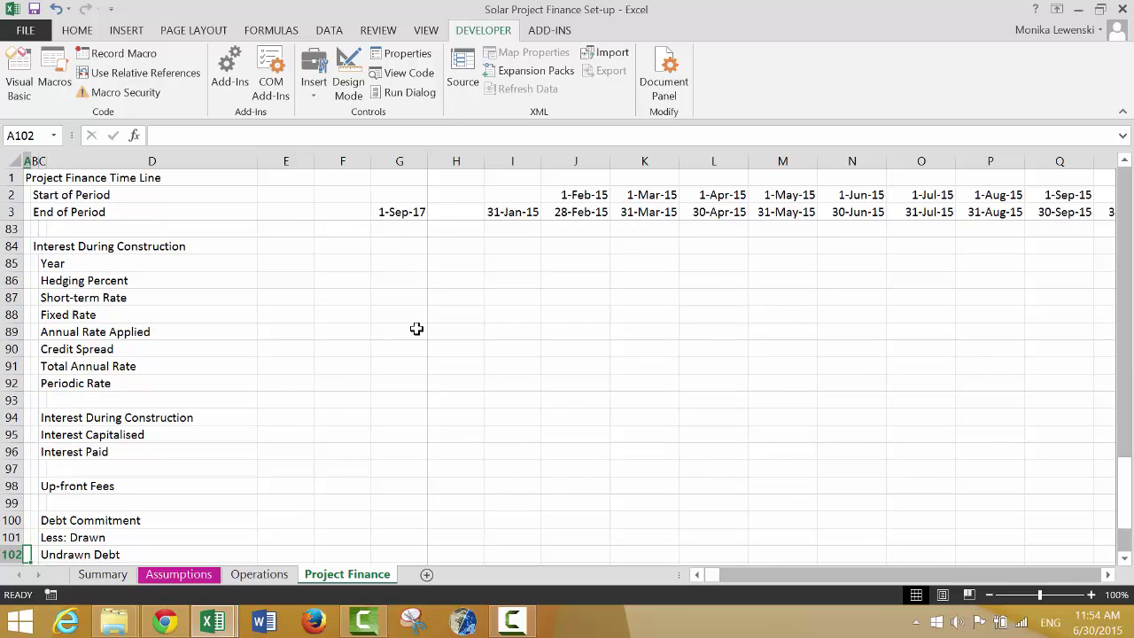
{"action": "key", "text": "Down"}
{"action": "key", "text": "Down"}
{"action": "key", "text": "Down"}
{"action": "key", "text": "Down"}
{"action": "key", "text": "Down"}
{"action": "key", "text": "Down"}
{"action": "key", "text": "Down"}
{"action": "key", "text": "Down"}
{"action": "key", "text": "Down"}
{"action": "key", "text": "Down"}
{"action": "key", "text": "Down"}
{"action": "key", "text": "Down"}
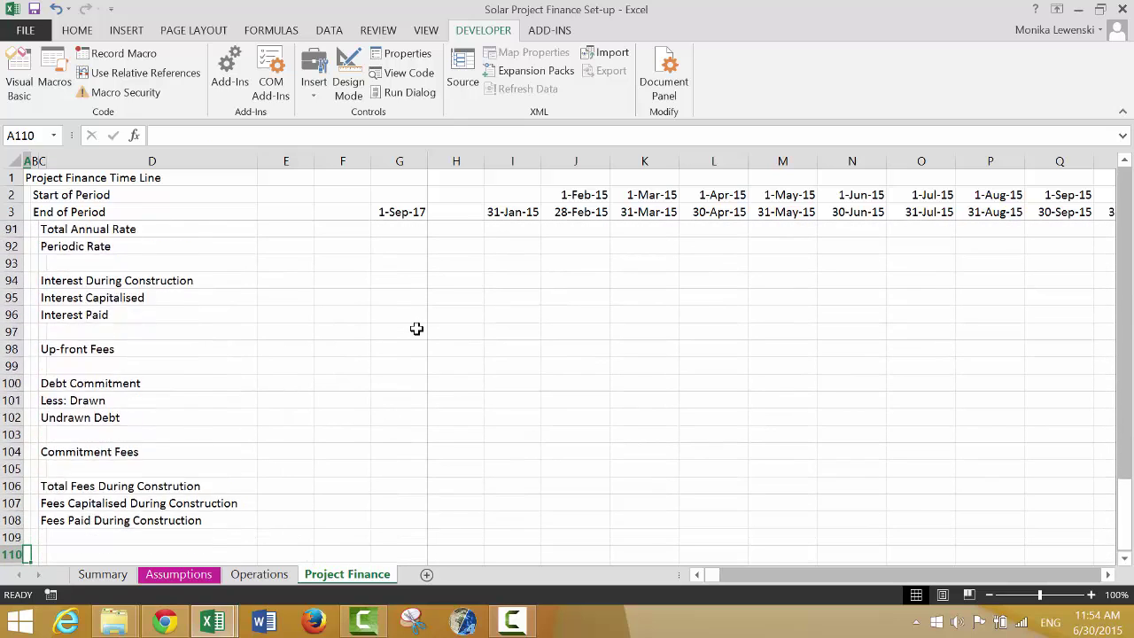
Enter the section heading "Permanent Debt" in A110, leaving a blank row below Fees Paid During Construction
{"action": "key", "text": "Up"}
{"action": "key", "text": "Up"}
{"action": "key", "text": "Up"}
{"action": "key", "text": "Up"}
{"action": "key", "text": "Up"}
{"action": "key", "text": "Up"}
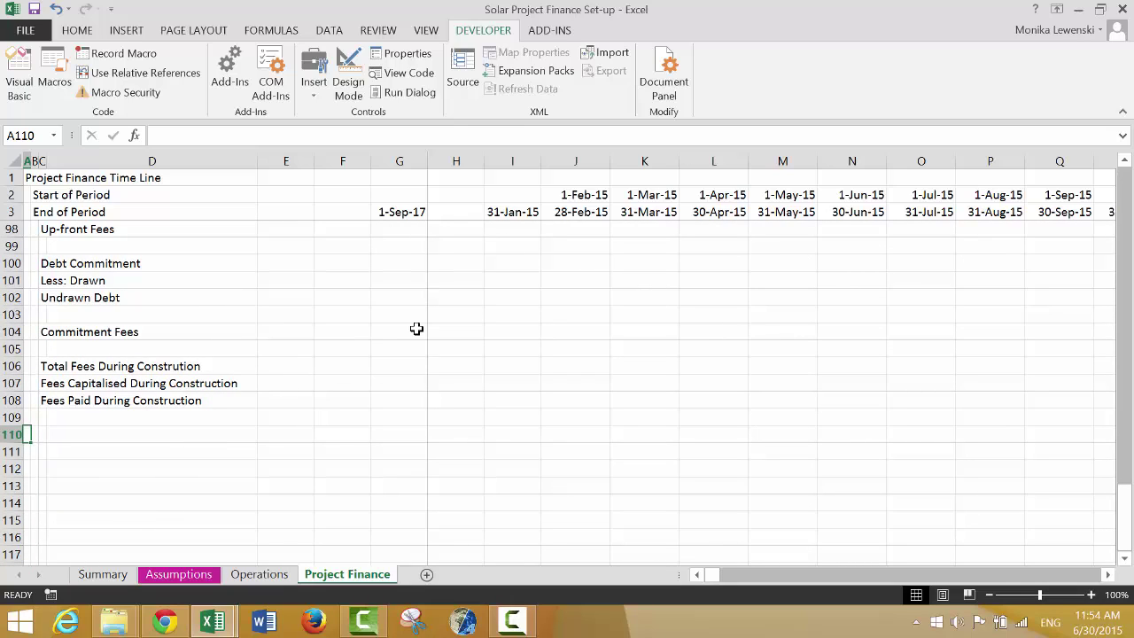
{"action": "type", "text": "Per"}
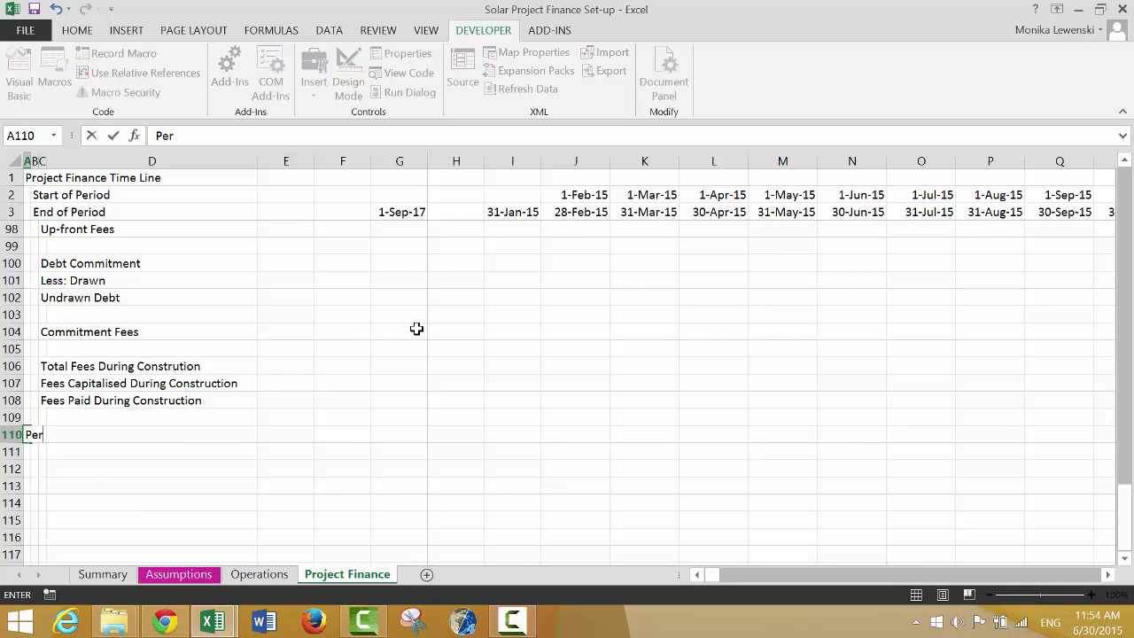
{"action": "type", "text": "manent Debt"}
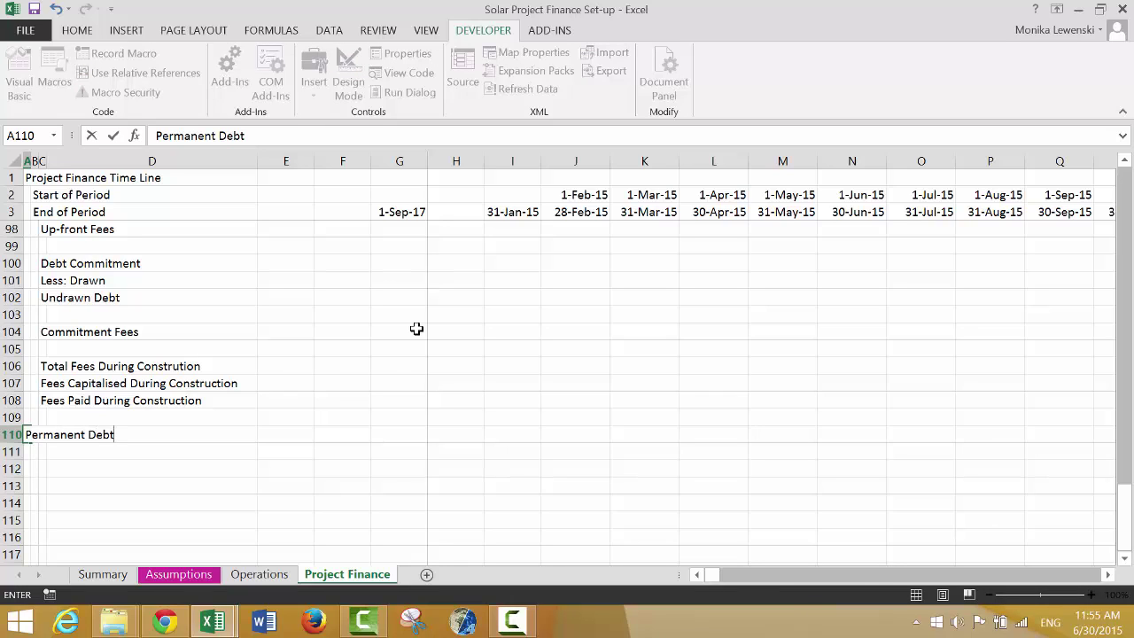
{"action": "key", "text": "Return"}
{"action": "key", "text": "Up"}
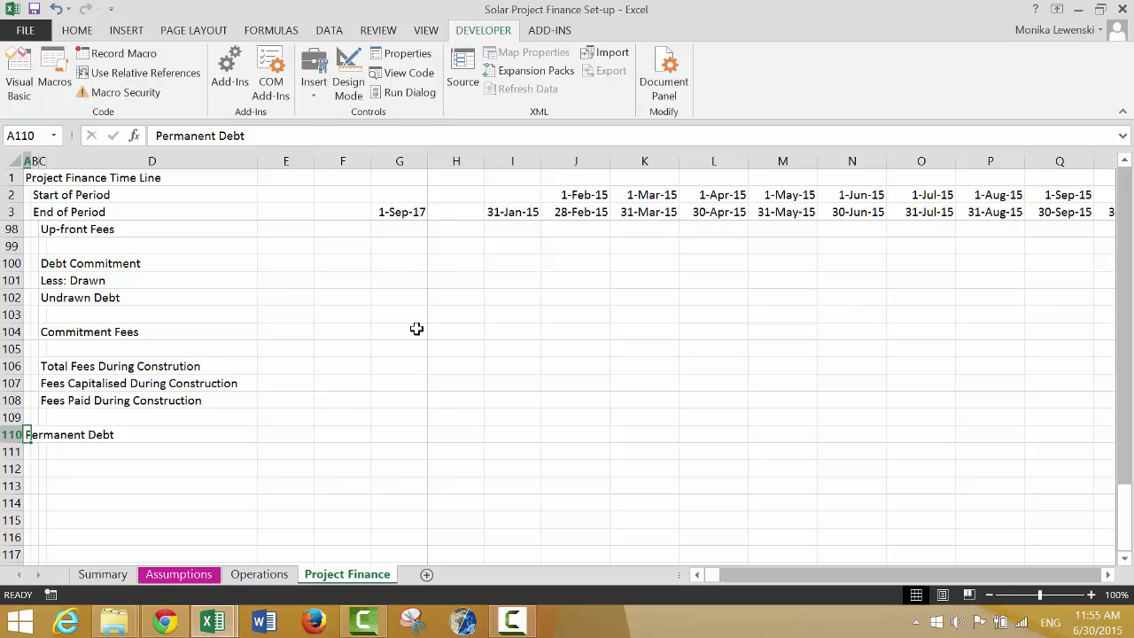
{"action": "key", "text": "Down"}
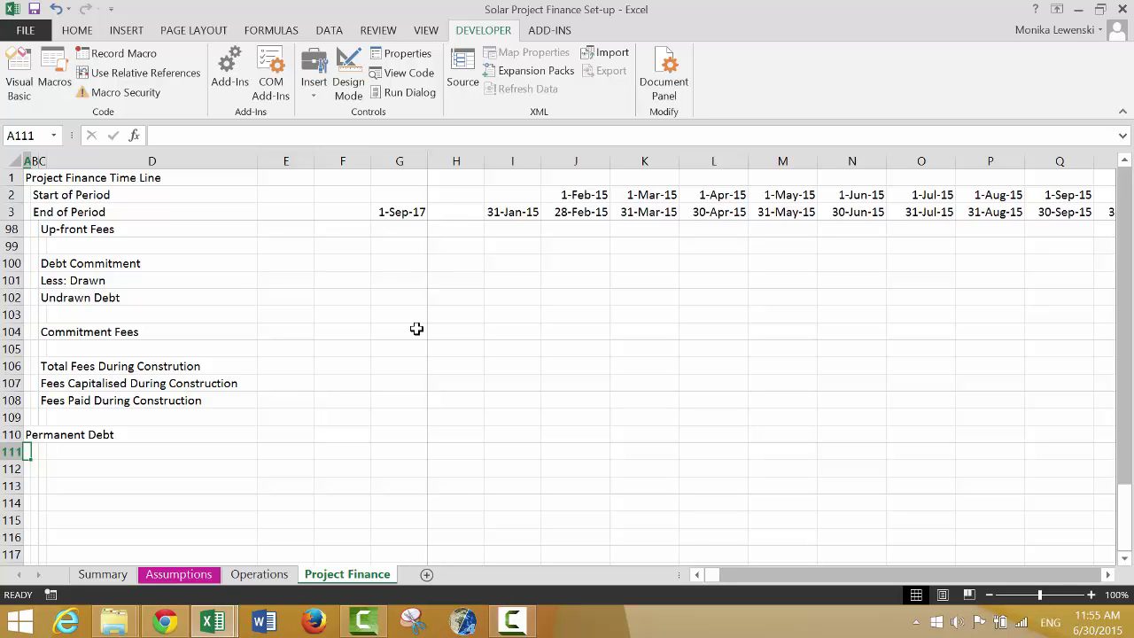
Review the row labels from the operating and funding sections down to the fee rows, ending at B111 below the Permanent Debt heading
{"action": "key", "text": "Up"}
{"action": "key", "text": "Up"}
{"action": "key", "text": "Up"}
{"action": "key", "text": "Up"}
{"action": "key", "text": "Up"}
{"action": "key", "text": "Up"}
{"action": "key", "text": "Up"}
{"action": "key", "text": "Up"}
{"action": "key", "text": "Up"}
{"action": "key", "text": "Up"}
{"action": "key", "text": "Up"}
{"action": "key", "text": "Up"}
{"action": "key", "text": "Up"}
{"action": "key", "text": "Up"}
{"action": "key", "text": "Up"}
{"action": "key", "text": "Up"}
{"action": "key", "text": "Up"}
{"action": "key", "text": "Up"}
{"action": "key", "text": "Up"}
{"action": "key", "text": "Up"}
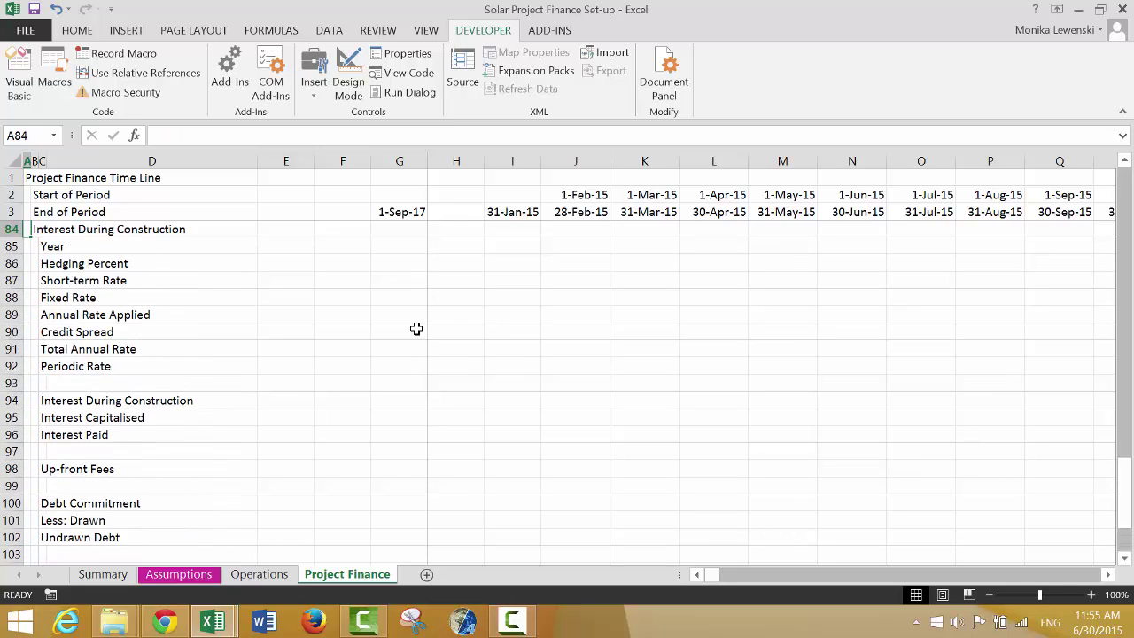
{"action": "key", "text": "Up"}
{"action": "key", "text": "Up"}
{"action": "key", "text": "Up"}
{"action": "key", "text": "Up"}
{"action": "key", "text": "Up"}
{"action": "key", "text": "Up"}
{"action": "key", "text": "Up"}
{"action": "key", "text": "Up"}
{"action": "key", "text": "Up"}
{"action": "key", "text": "Up"}
{"action": "key", "text": "Up"}
{"action": "key", "text": "Up"}
{"action": "key", "text": "Up"}
{"action": "key", "text": "Up"}
{"action": "key", "text": "Up"}
{"action": "key", "text": "Up"}
{"action": "key", "text": "Up"}
{"action": "key", "text": "Up"}
{"action": "key", "text": "Up"}
{"action": "key", "text": "Up"}
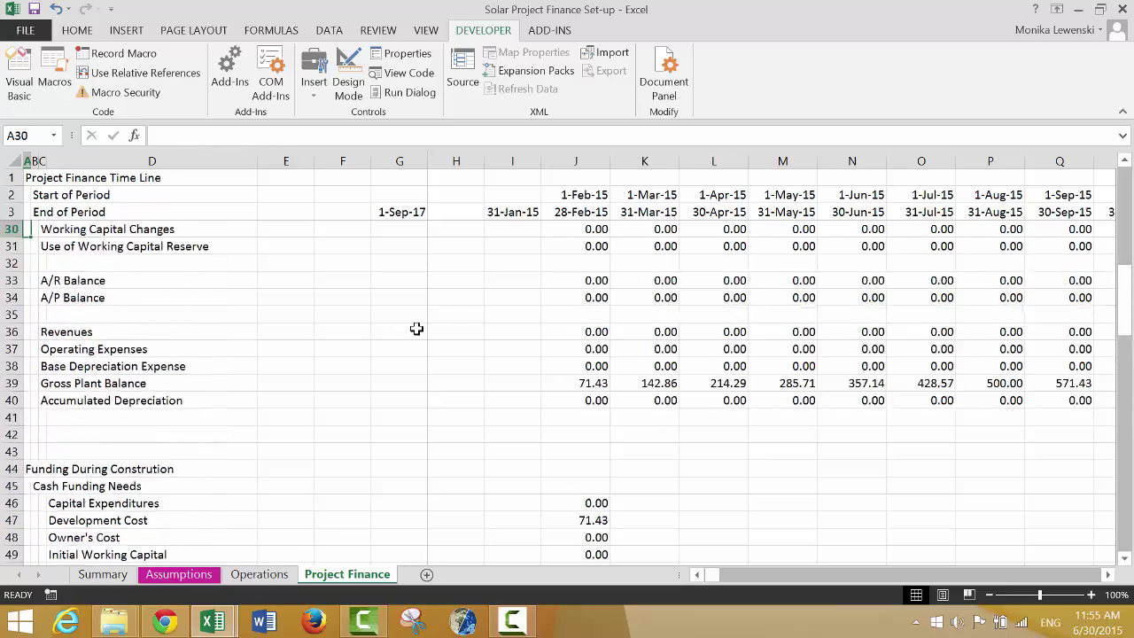
{"action": "key", "text": "Up"}
{"action": "key", "text": "Up"}
{"action": "key", "text": "Down"}
{"action": "key", "text": "Down"}
{"action": "key", "text": "Down"}
{"action": "key", "text": "Down"}
{"action": "key", "text": "Down"}
{"action": "key", "text": "Down"}
{"action": "key", "text": "Down"}
{"action": "key", "text": "Down"}
{"action": "key", "text": "Down"}
{"action": "key", "text": "Down"}
{"action": "key", "text": "Down"}
{"action": "key", "text": "Down"}
{"action": "key", "text": "Down"}
{"action": "key", "text": "Down"}
{"action": "key", "text": "Down"}
{"action": "key", "text": "Down"}
{"action": "key", "text": "Down"}
{"action": "key", "text": "Down"}
{"action": "key", "text": "Down"}
{"action": "key", "text": "Down"}
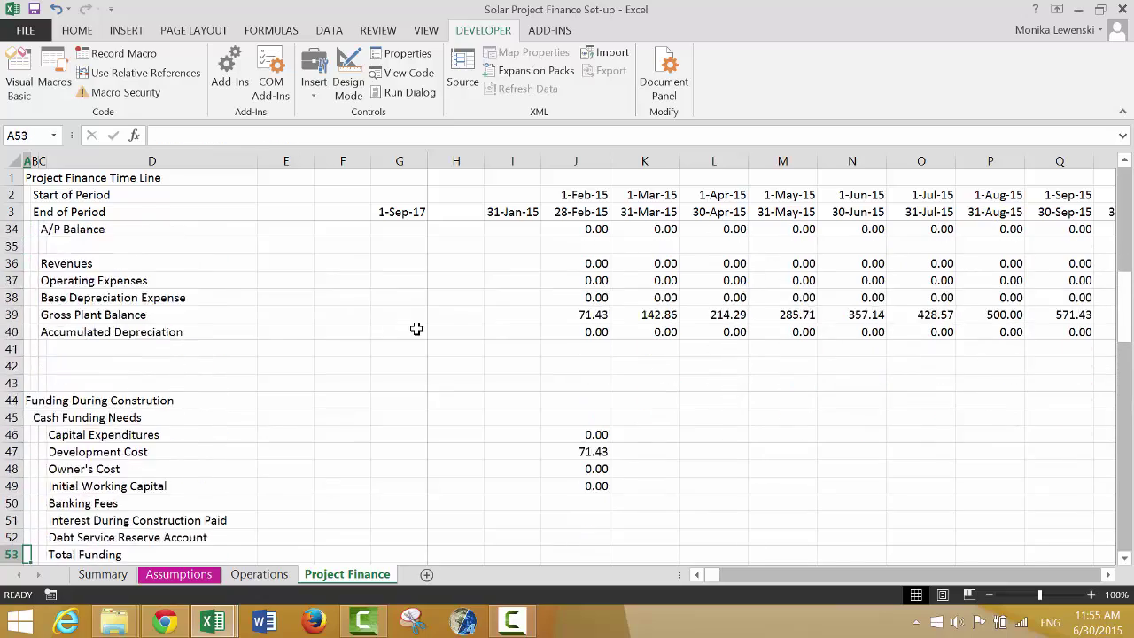
{"action": "key", "text": "Down"}
{"action": "key", "text": "Down"}
{"action": "key", "text": "Down"}
{"action": "key", "text": "Down"}
{"action": "key", "text": "Down"}
{"action": "key", "text": "Down"}
{"action": "key", "text": "Down"}
{"action": "key", "text": "Down"}
{"action": "key", "text": "Down"}
{"action": "key", "text": "Down"}
{"action": "key", "text": "Down"}
{"action": "key", "text": "Down"}
{"action": "key", "text": "Down"}
{"action": "key", "text": "Down"}
{"action": "key", "text": "Down"}
{"action": "key", "text": "Down"}
{"action": "key", "text": "Down"}
{"action": "key", "text": "Down"}
{"action": "key", "text": "Down"}
{"action": "key", "text": "Down"}
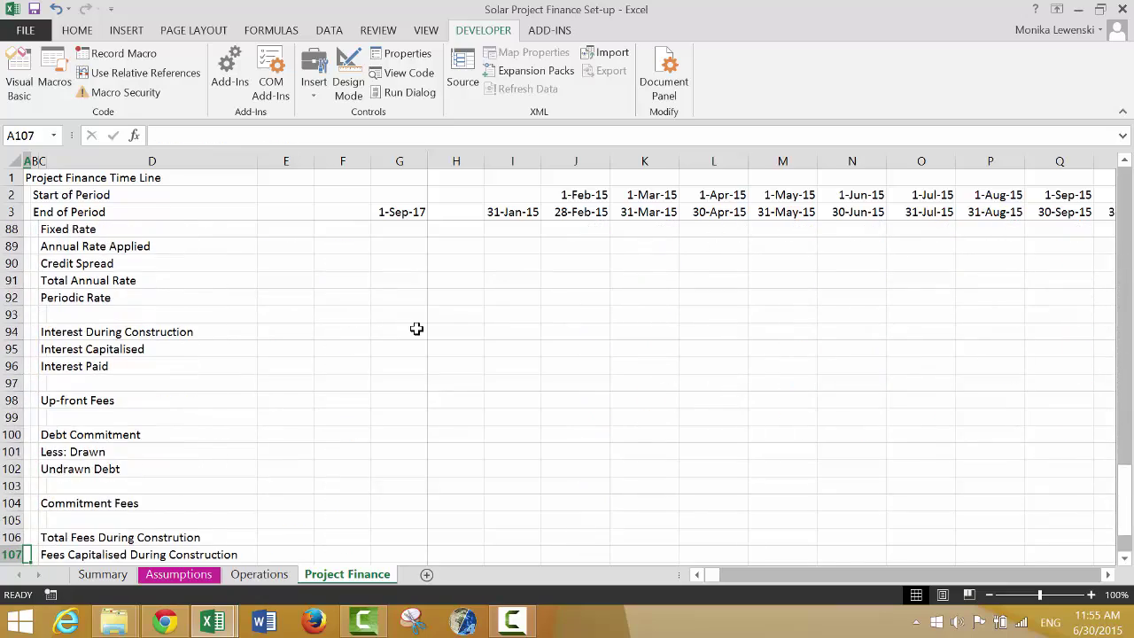
{"action": "key", "text": "Down"}
{"action": "key", "text": "Down"}
{"action": "key", "text": "Down"}
{"action": "key", "text": "Down"}
{"action": "key", "text": "Down"}
{"action": "key", "text": "Down"}
{"action": "key", "text": "Down"}
{"action": "key", "text": "Down"}
{"action": "key", "text": "Down"}
{"action": "key", "text": "Down"}
{"action": "key", "text": "Down"}
{"action": "key", "text": "Down"}
{"action": "key", "text": "Down"}
{"action": "key", "text": "Down"}
{"action": "key", "text": "Down"}
{"action": "key", "text": "Up"}
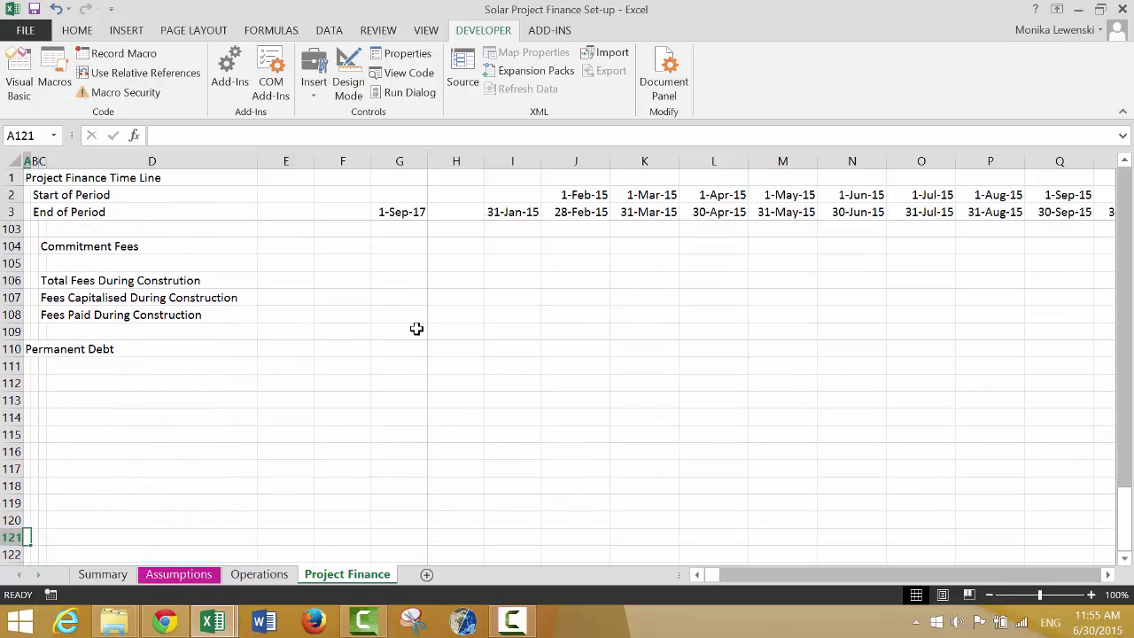
{"action": "key", "text": "Up"}
{"action": "key", "text": "Up"}
{"action": "key", "text": "Up"}
{"action": "key", "text": "Up"}
{"action": "key", "text": "Up"}
{"action": "key", "text": "Up"}
{"action": "key", "text": "Up"}
{"action": "key", "text": "Up"}
{"action": "key", "text": "Up"}
{"action": "key", "text": "Up"}
{"action": "key", "text": "Right"}
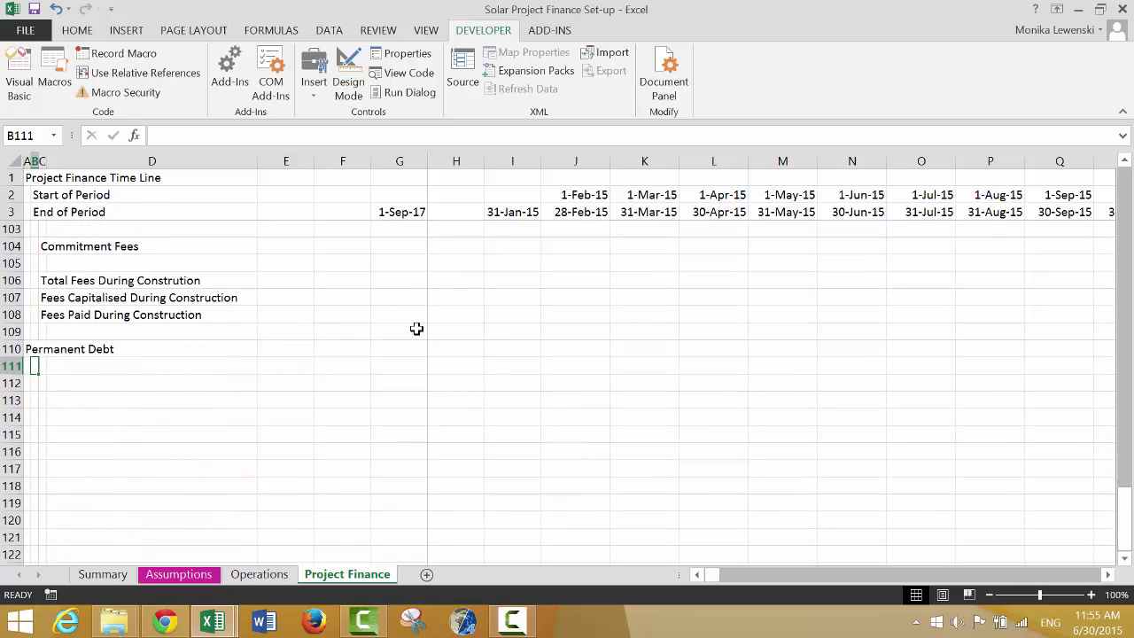
{"action": "key", "text": "Down"}
{"action": "key", "text": "Up"}
{"action": "type", "text": "Repyment"}
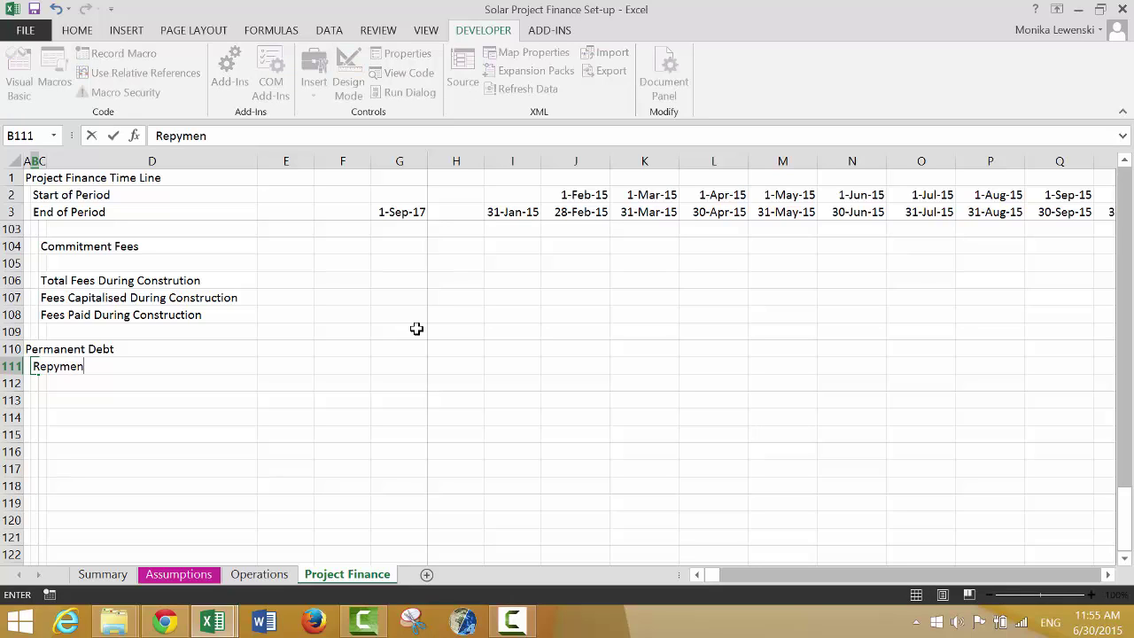
{"action": "key", "text": "Return"}
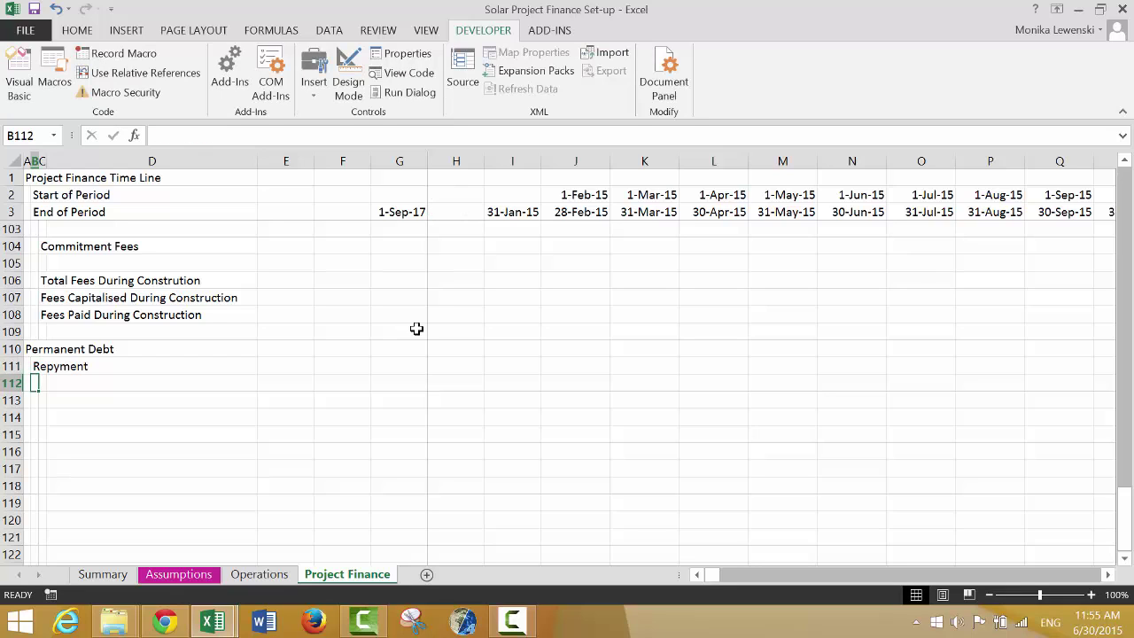
{"action": "key", "text": "Up"}
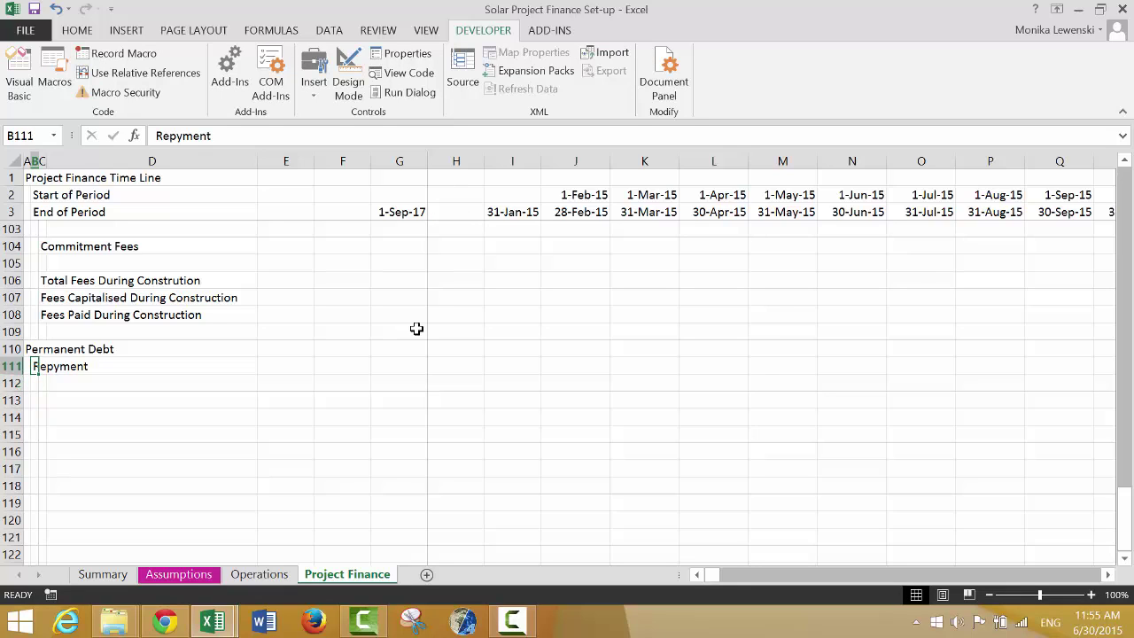
Enter the Permanent Debt sub-headings "Level Repayment" in B111 and "Sculpted Repayment" in B113
{"action": "type", "text": "Level "}
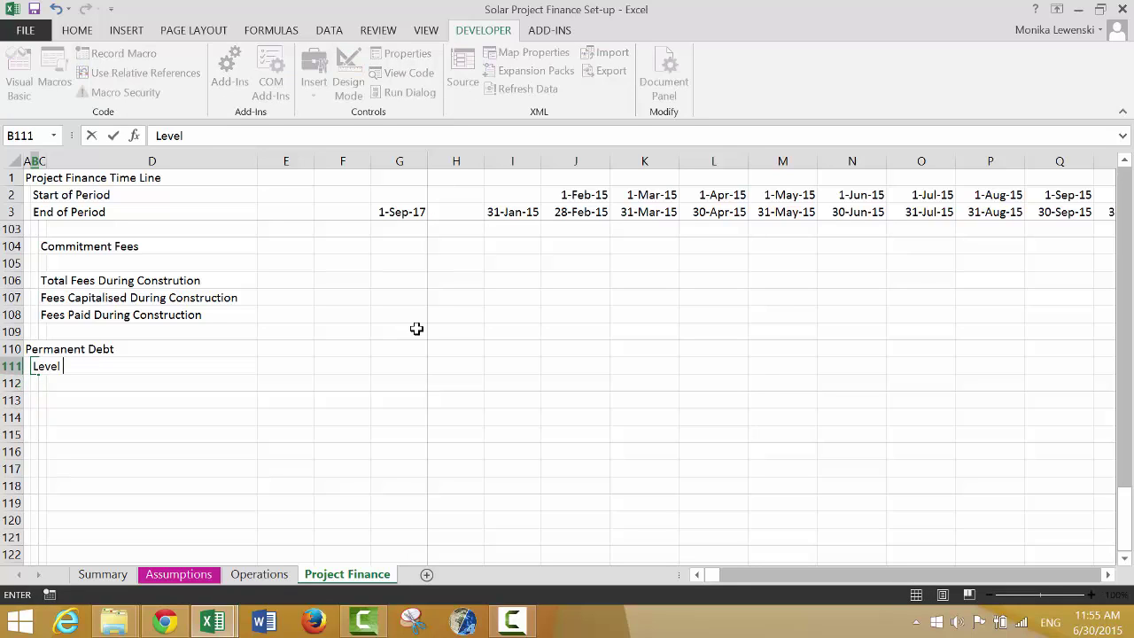
{"action": "type", "text": "Repayment"}
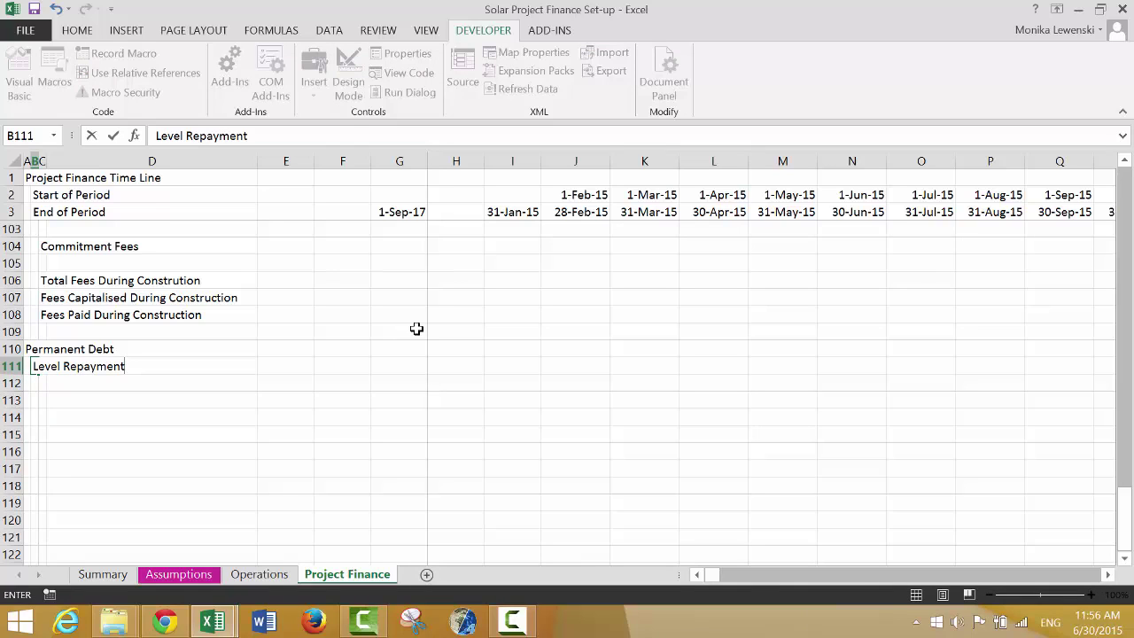
{"action": "key", "text": "Return"}
{"action": "key", "text": "Return"}
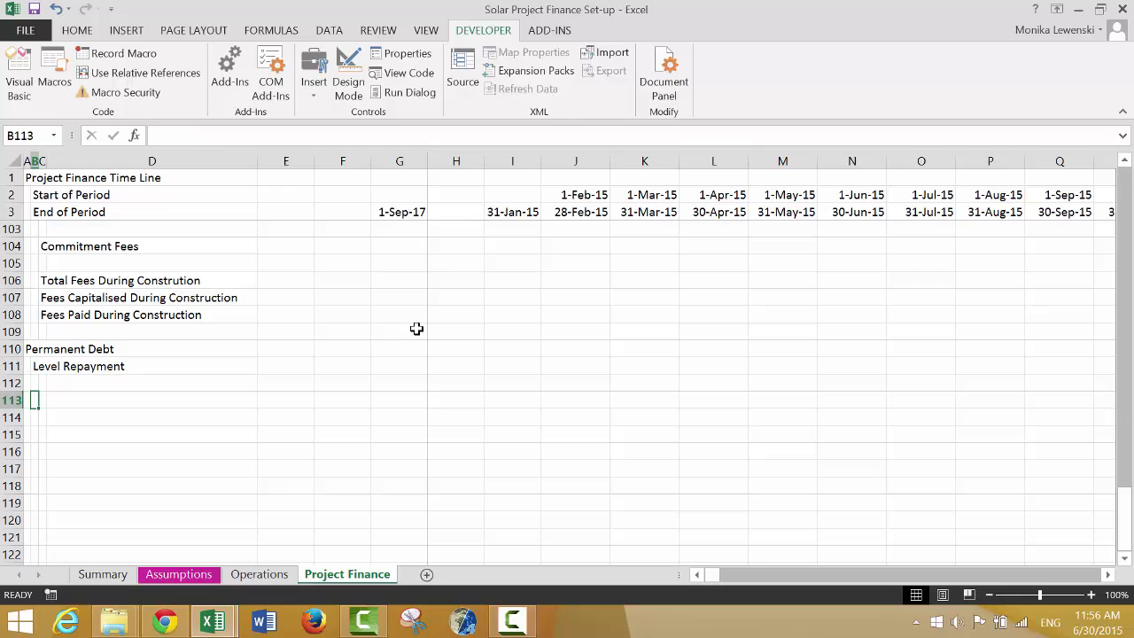
{"action": "type", "text": "Sc"}
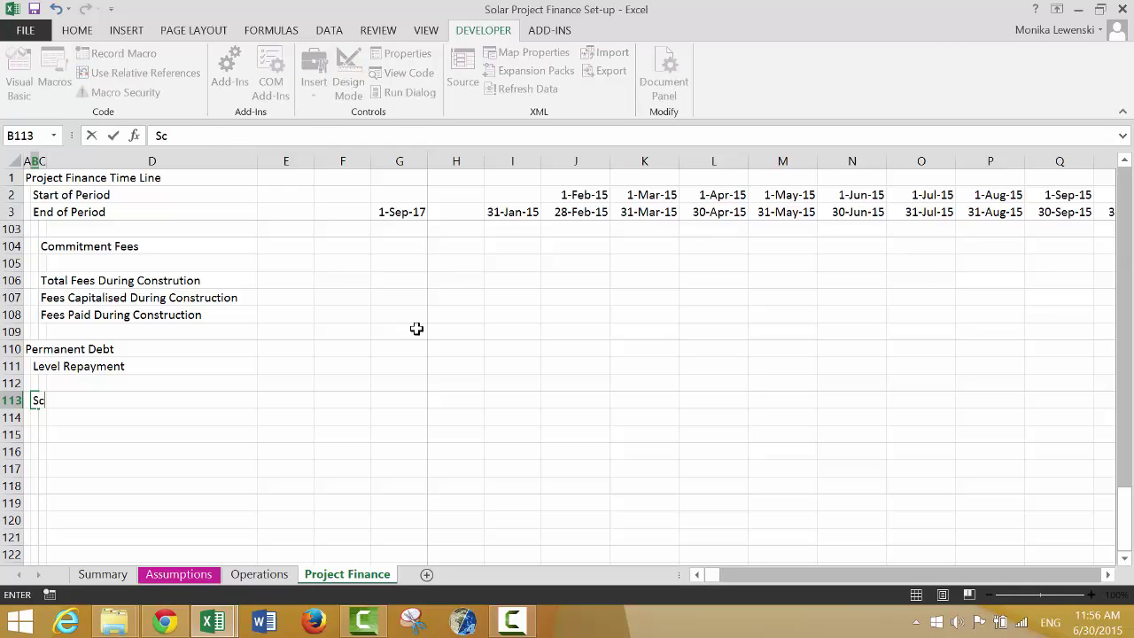
{"action": "type", "text": "ulpted Repayment"}
{"action": "key", "text": "Return"}
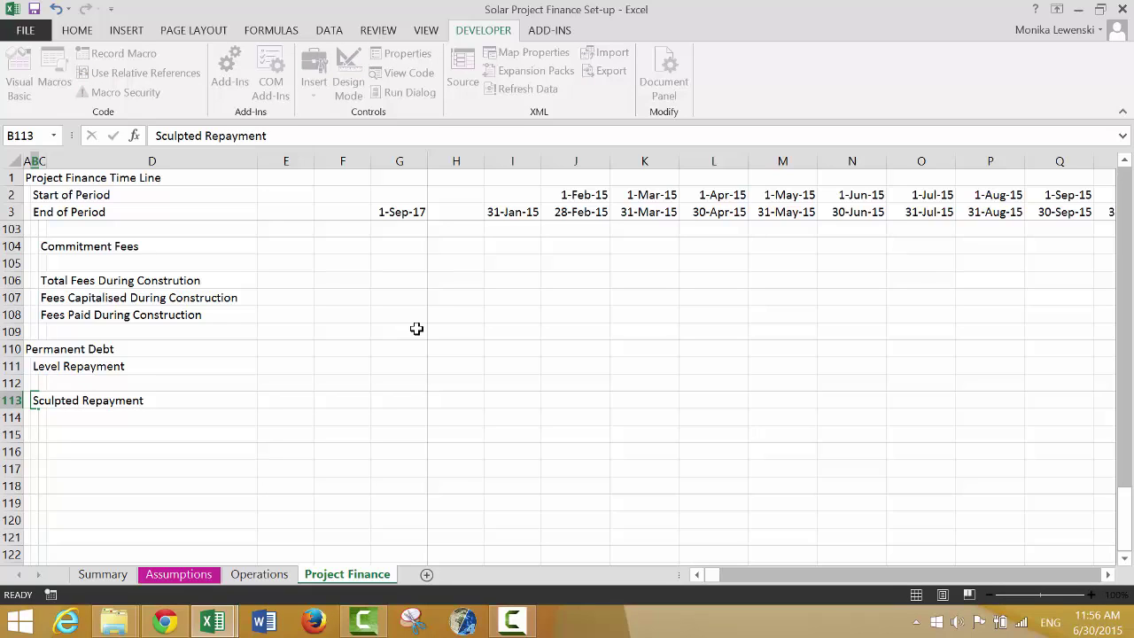
Enter the heading "CFADS" in C115, leaving a blank row below Sculpted Repayment
{"action": "key", "text": "Down"}
{"action": "key", "text": "Right"}
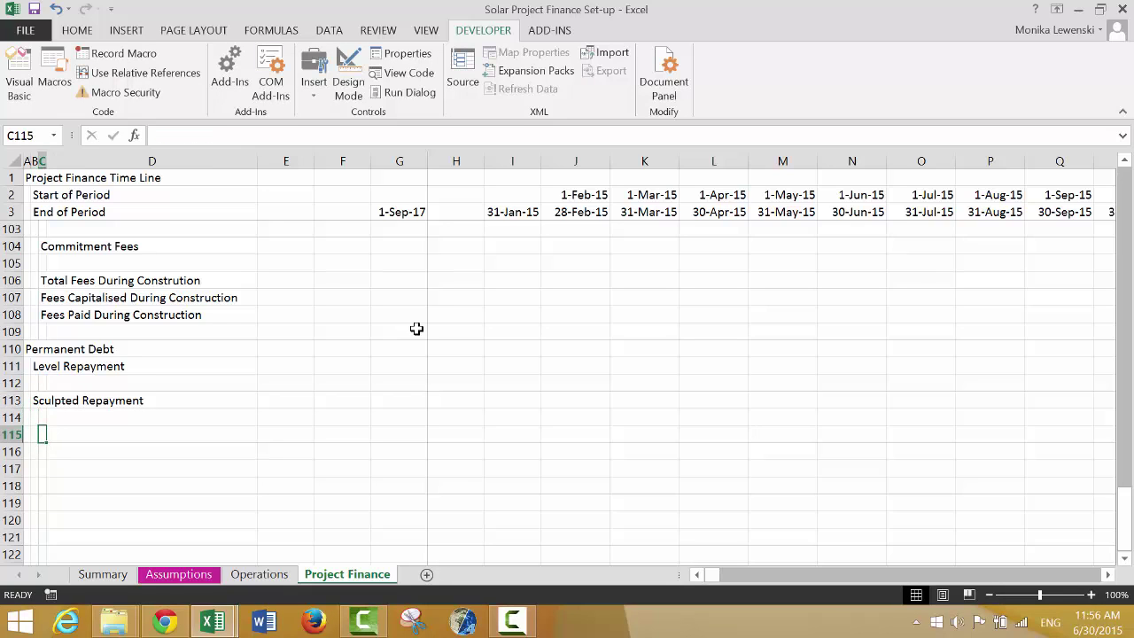
{"action": "type", "text": "F"}
{"action": "key", "text": "BackSpace"}
{"action": "type", "text": "CFADS"}
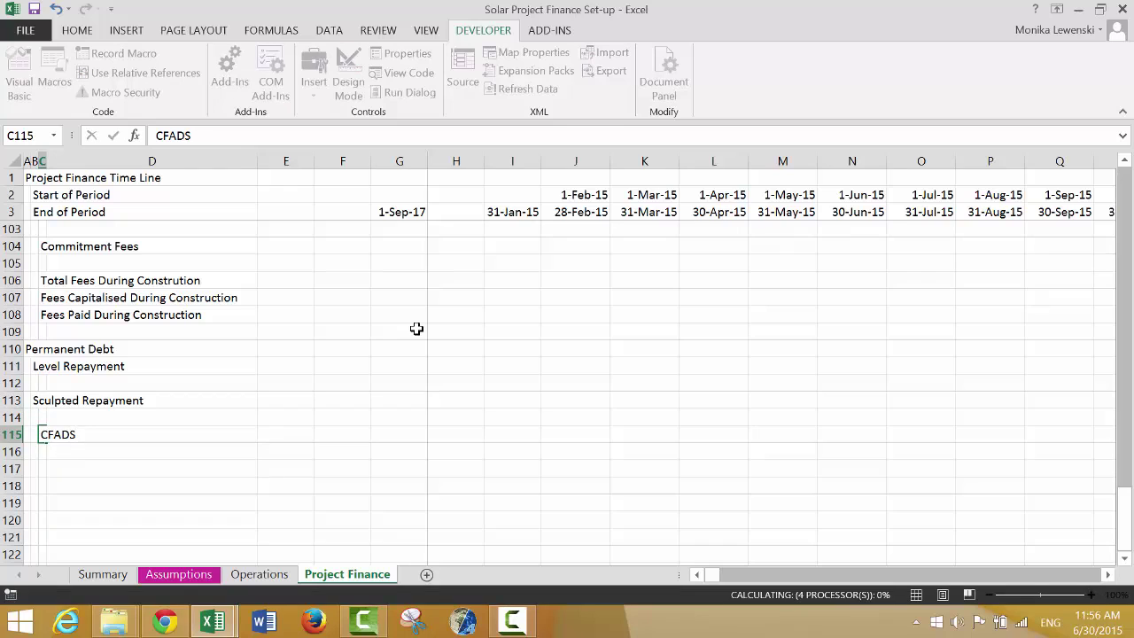
{"action": "key", "text": "Return"}
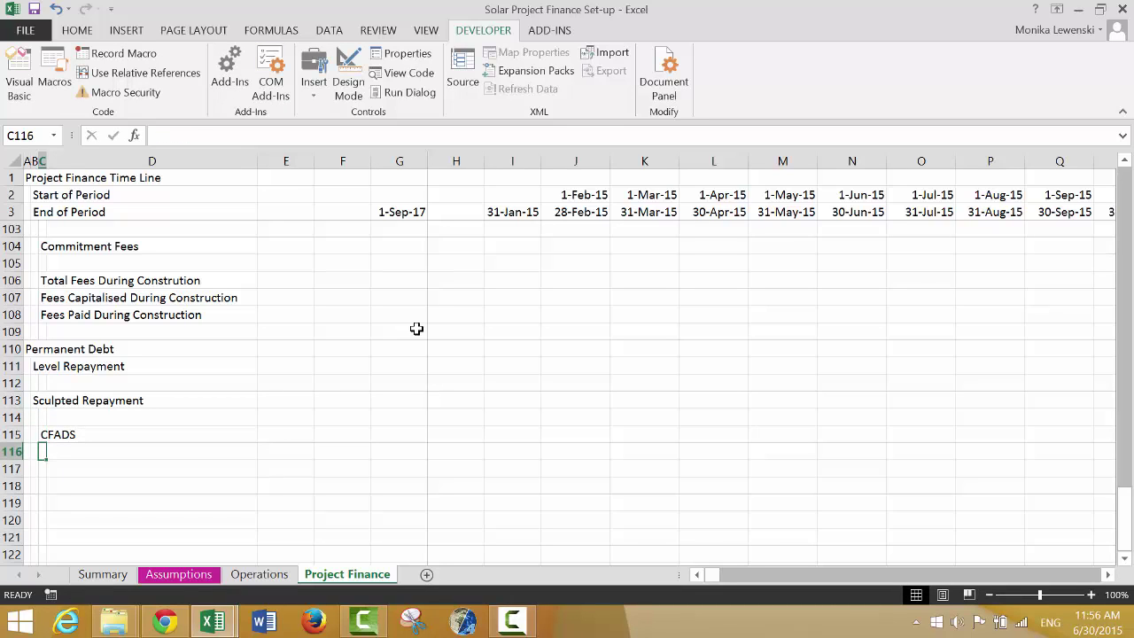
Enter the row label "EBITDA" in D116, indented one column under CFADS
{"action": "type", "text": "EBI"}
{"action": "key", "text": "Escape"}
{"action": "key", "text": "Right"}
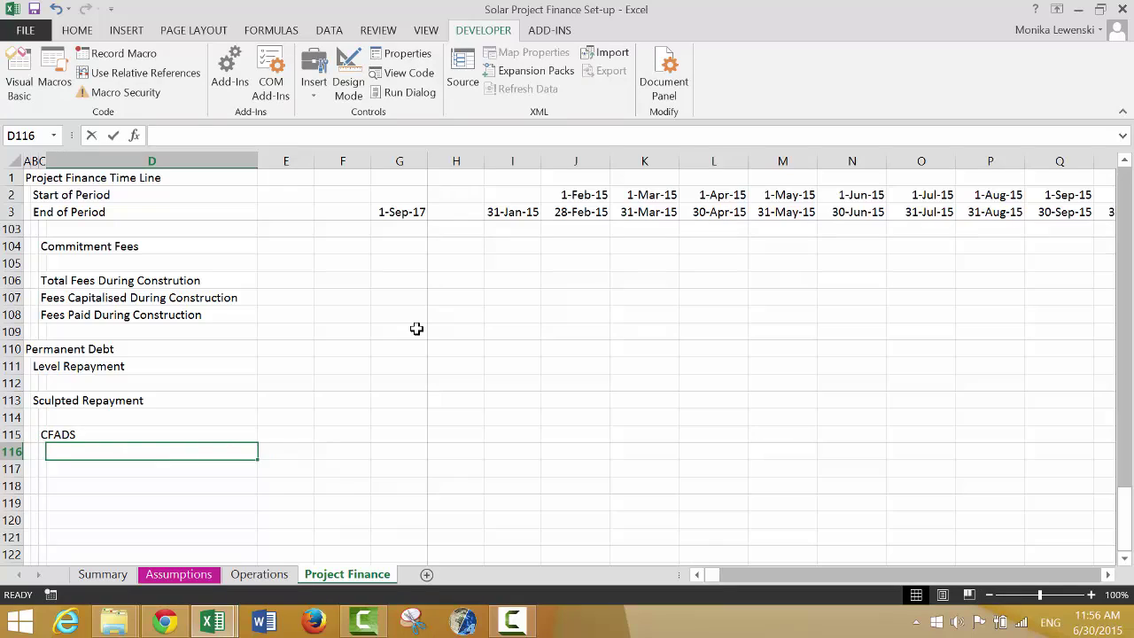
{"action": "type", "text": "EBITDA"}
{"action": "key", "text": "Return"}
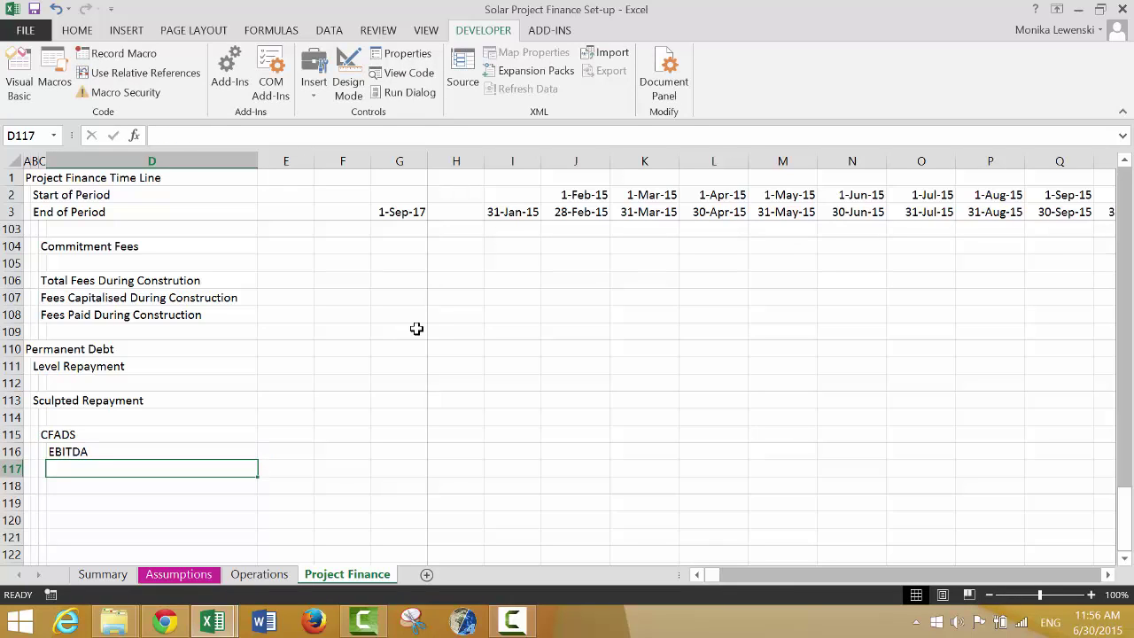
Add the CFADS row labels "less: Taxes" in D117 and "plus: Interest Income" in D118
{"action": "type", "text": "less:"}
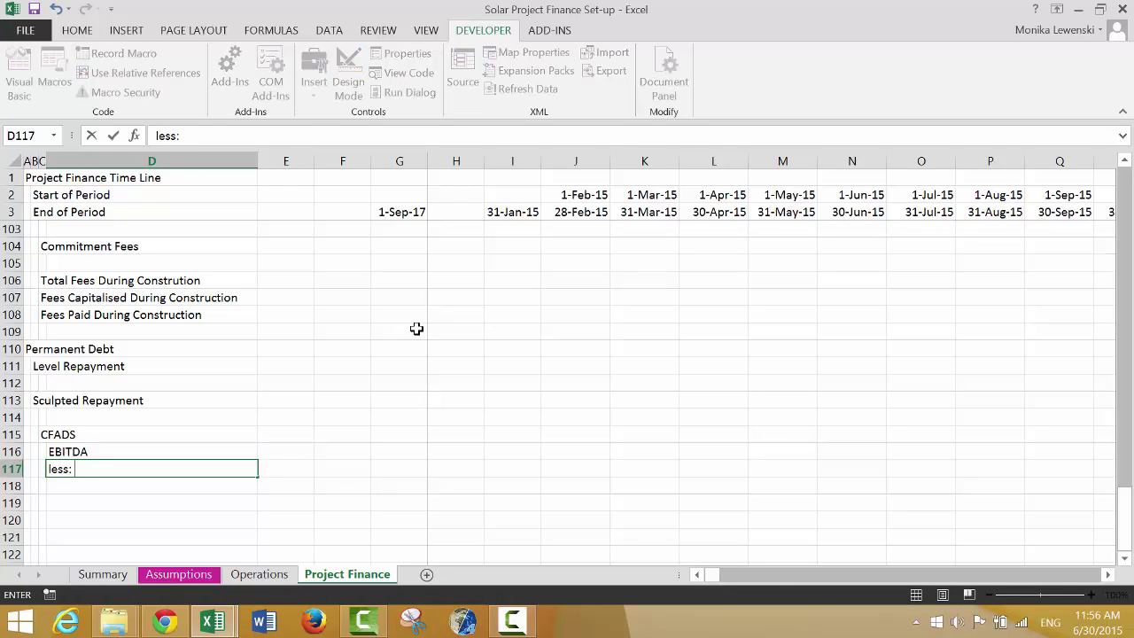
{"action": "type", "text": " Taxes"}
{"action": "key", "text": "Return"}
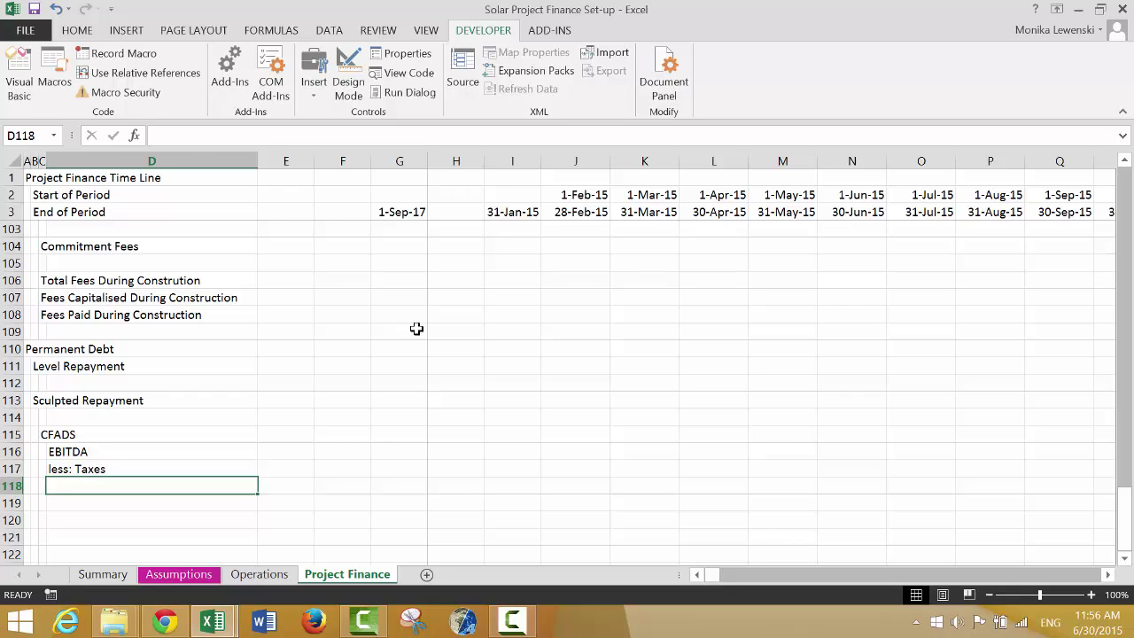
{"action": "type", "text": "plus: "}
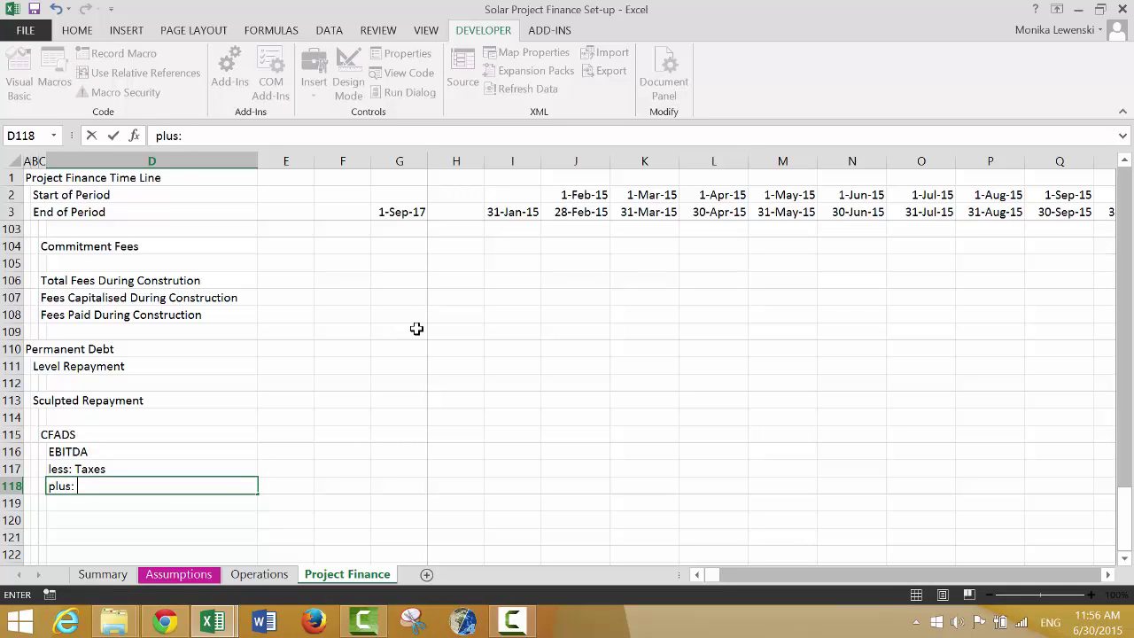
{"action": "type", "text": "Interest Income"}
{"action": "key", "text": "Return"}
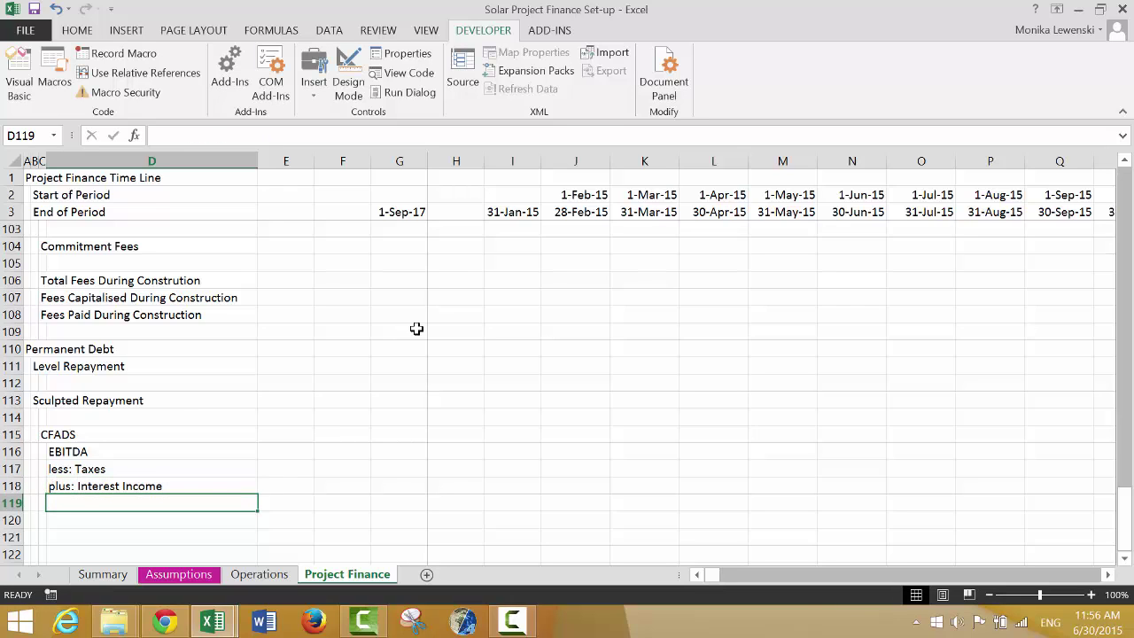
Add the CFADS row labels "less: WC Changes" in D119 and "less: Deposits to MRA" in D120
{"action": "type", "text": "less"}
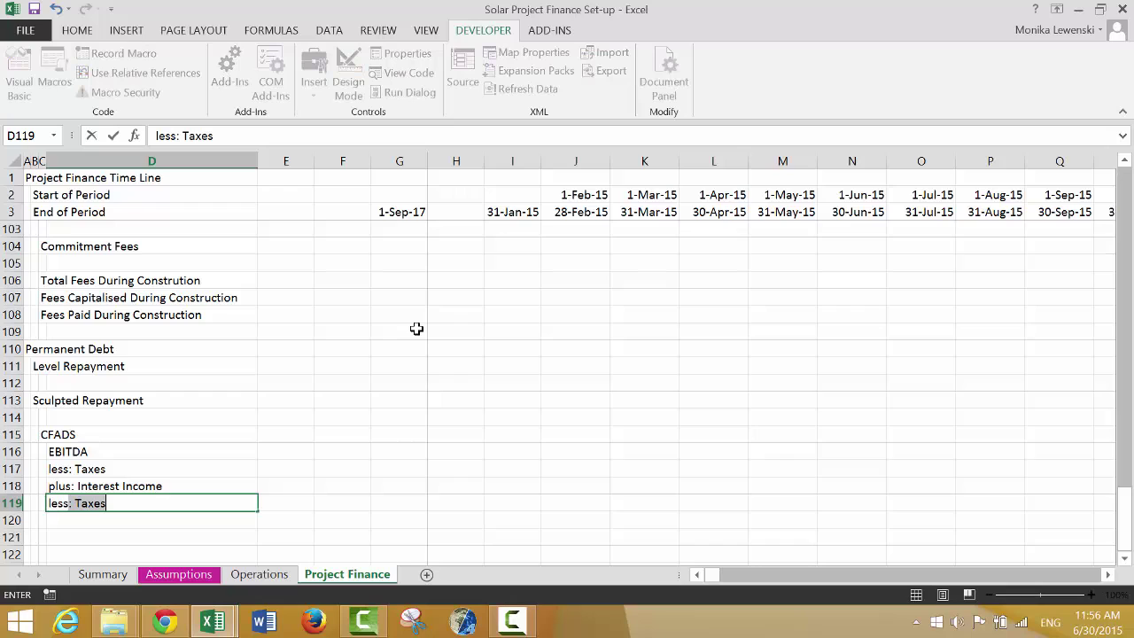
{"action": "type", "text": ": WC Changes"}
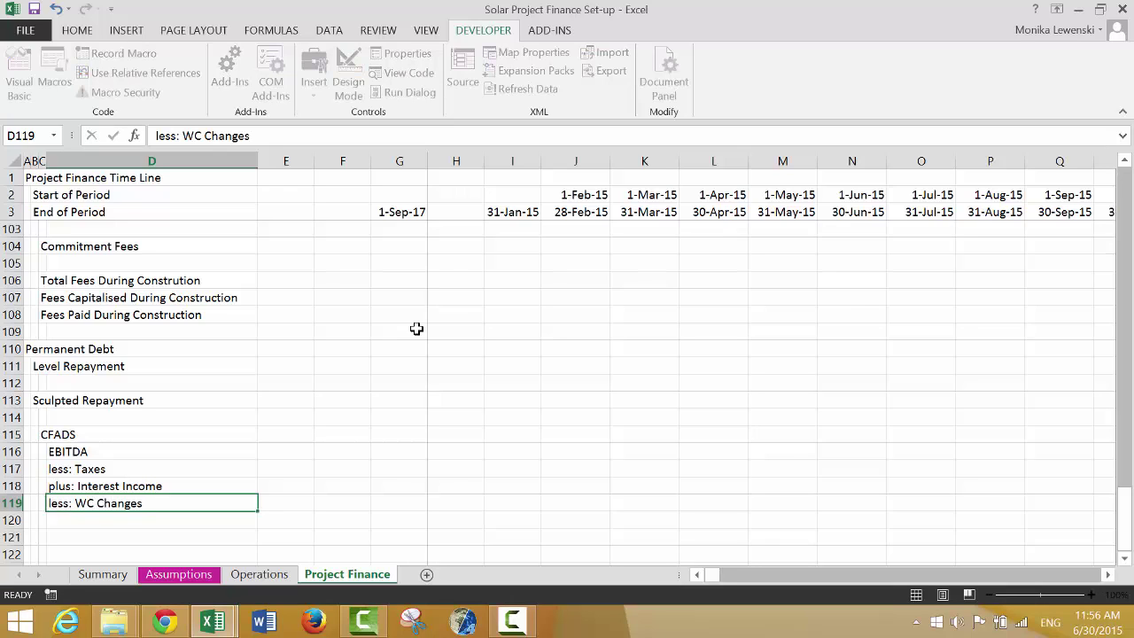
{"action": "key", "text": "Return"}
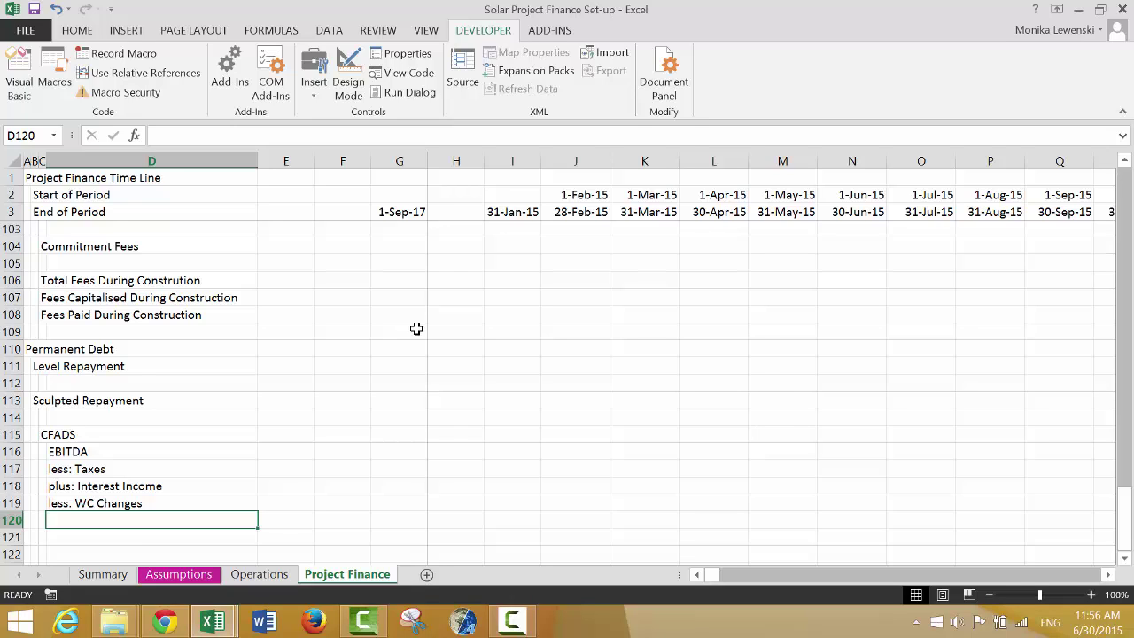
{"action": "type", "text": "less"}
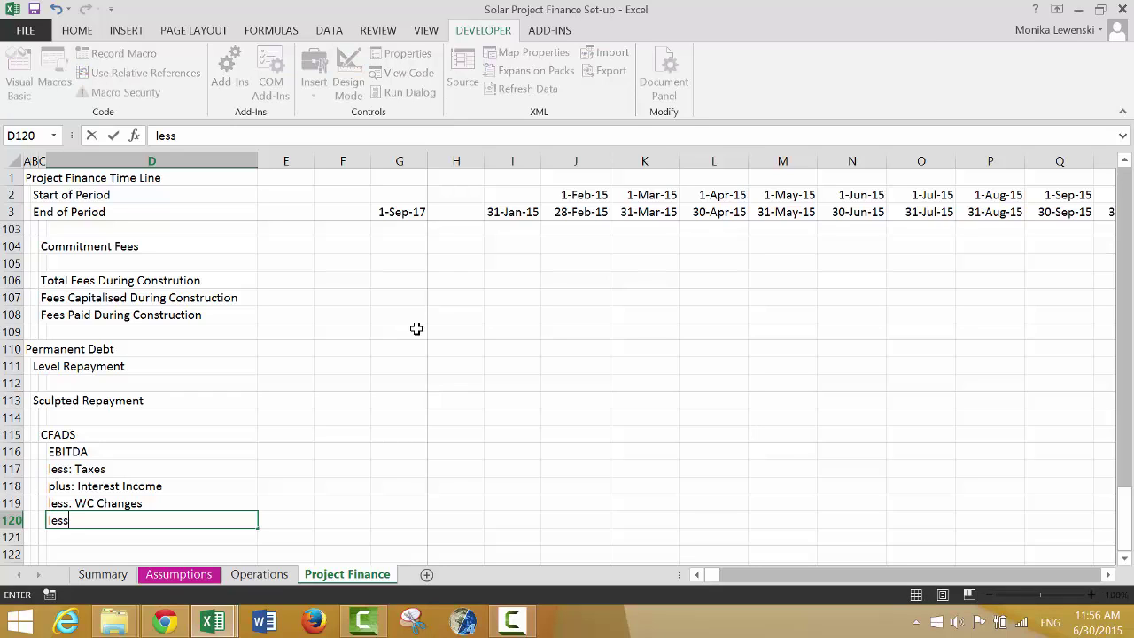
{"action": "type", "text": ": Deposits to MRA"}
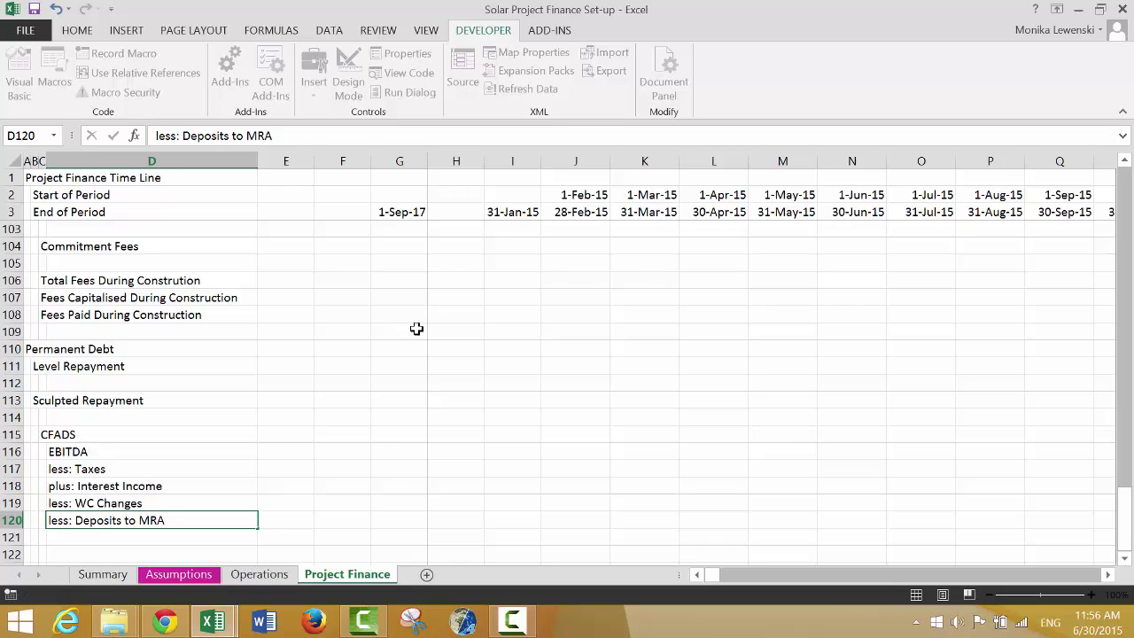
{"action": "key", "text": "Return"}
Enter the row label "add: Withdrawls from MRA" in D121, below the MRA deposits row
{"action": "type", "text": "Add"}
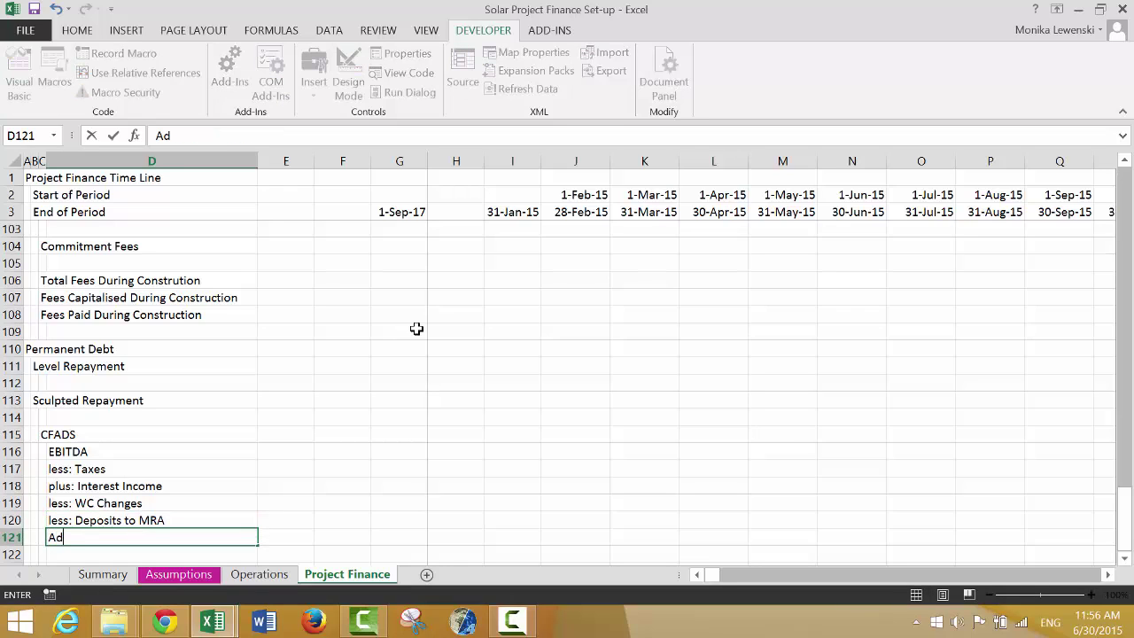
{"action": "key", "text": "BackSpace"}
{"action": "key", "text": "BackSpace"}
{"action": "key", "text": "BackSpace"}
{"action": "type", "text": "addL"}
{"action": "key", "text": "BackSpace"}
{"action": "type", "text": "L"}
{"action": "key", "text": "BackSpace"}
{"action": "type", "text": ": Withdraw"}
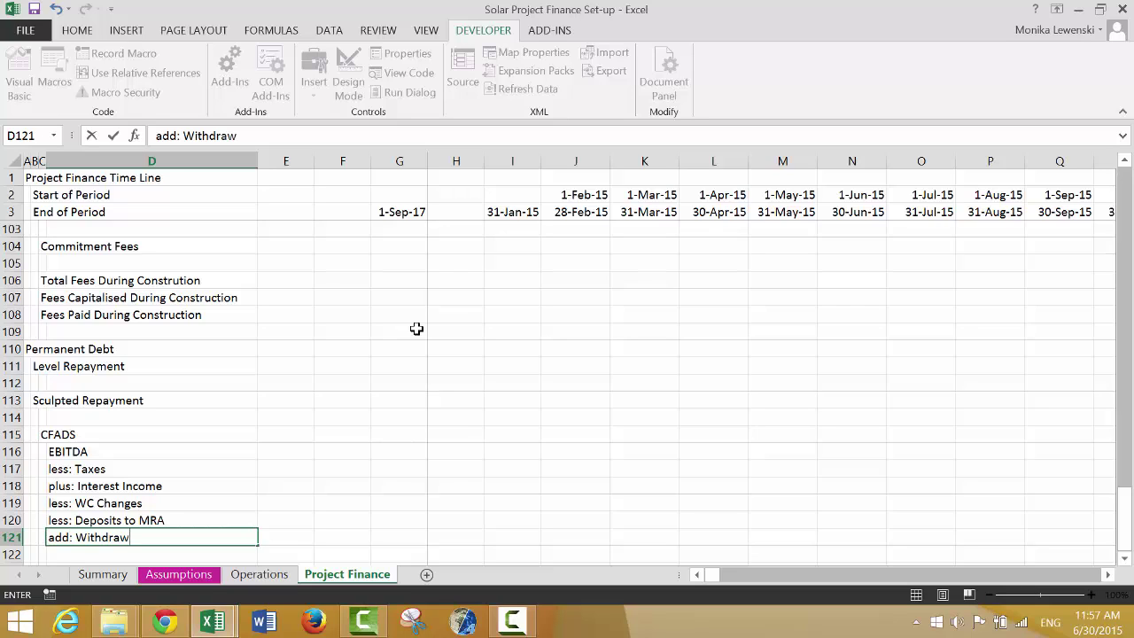
{"action": "type", "text": "ls from MRA"}
{"action": "key", "text": "Return"}
Add the row label "Total CFADS" in D122, directly below the MRA withdrawals row
{"action": "key", "text": "Return"}
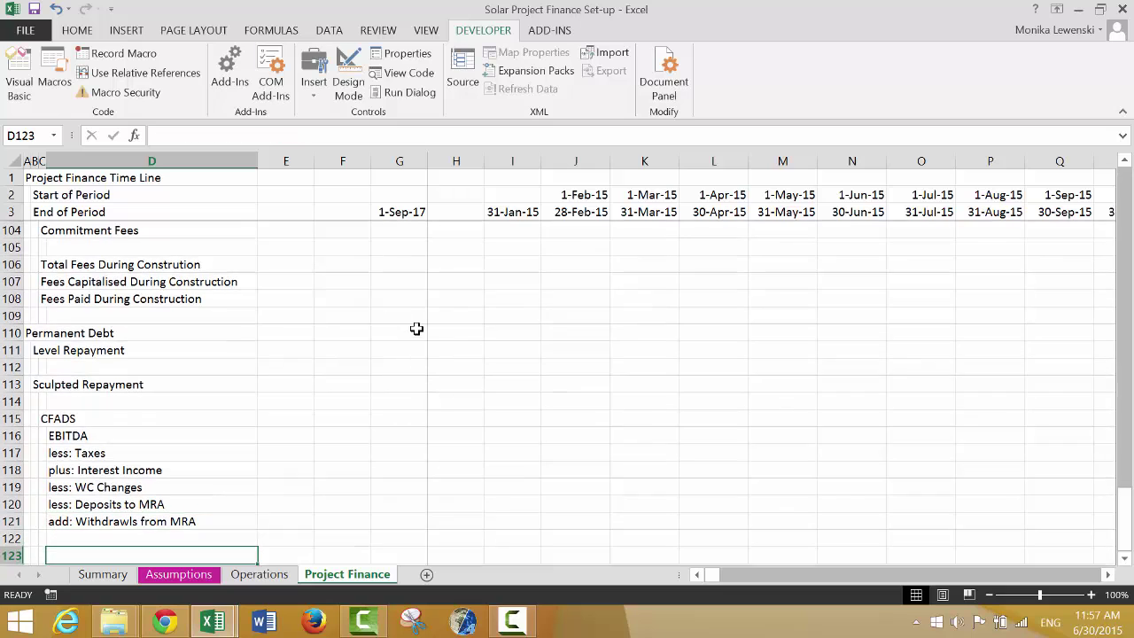
{"action": "key", "text": "Up"}
{"action": "type", "text": "Total"}
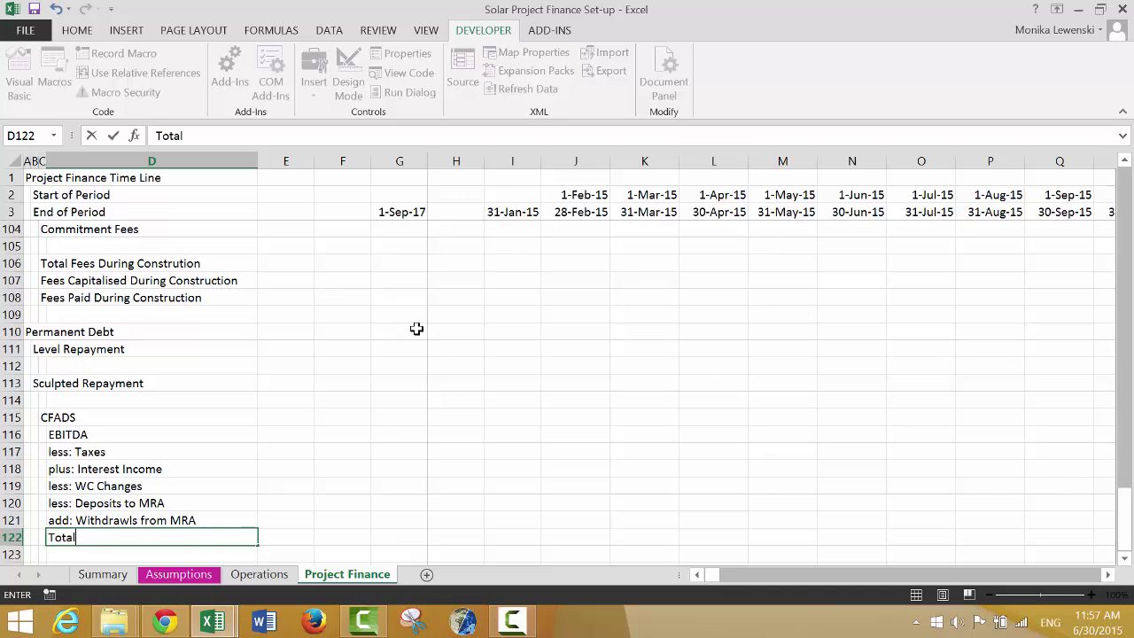
{"action": "type", "text": " CFADS"}
{"action": "key", "text": "Return"}
{"action": "key", "text": "Return"}
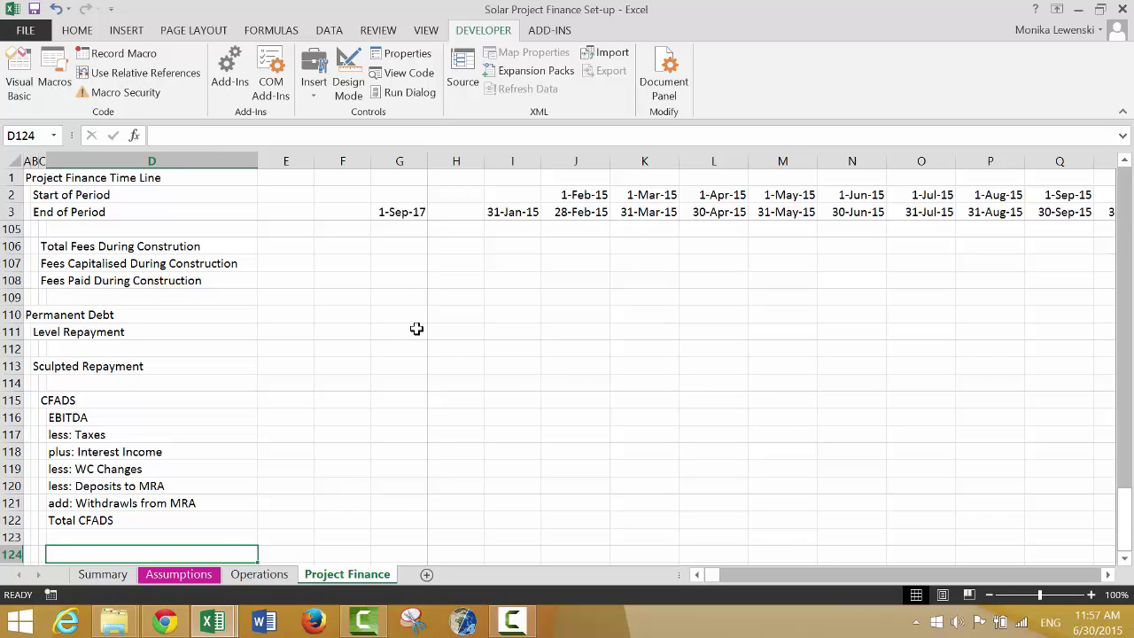
Enter the row label "DSCR Applied" in D124, leaving one blank row below Total CFADS
{"action": "type", "text": "DCR"}
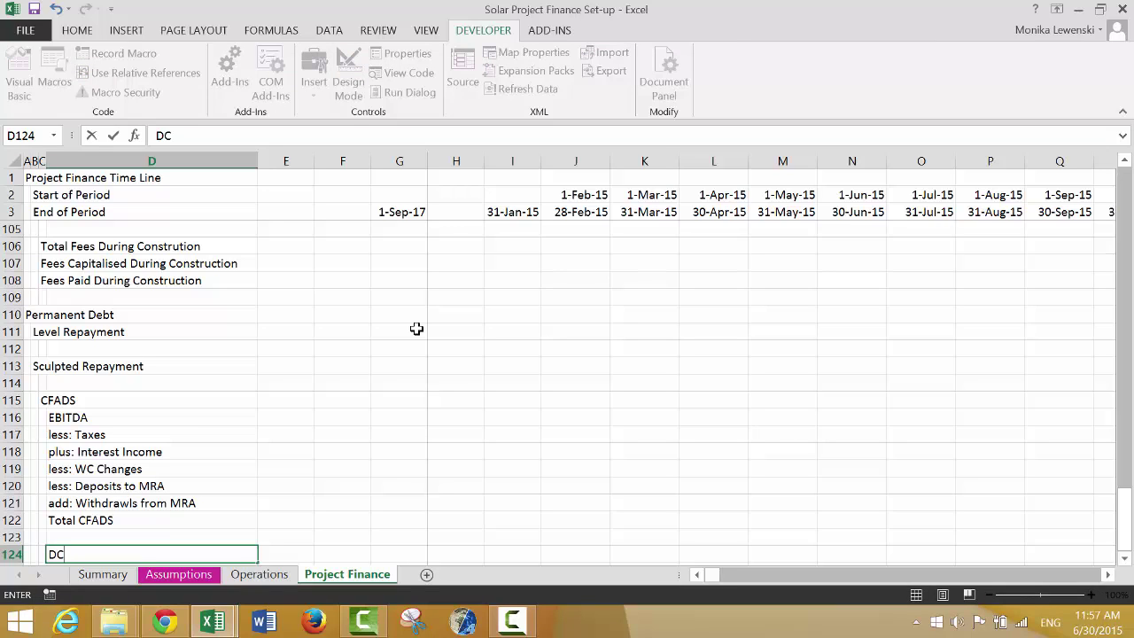
{"action": "key", "text": "BackSpace"}
{"action": "key", "text": "BackSpace"}
{"action": "type", "text": "SCR Applied"}
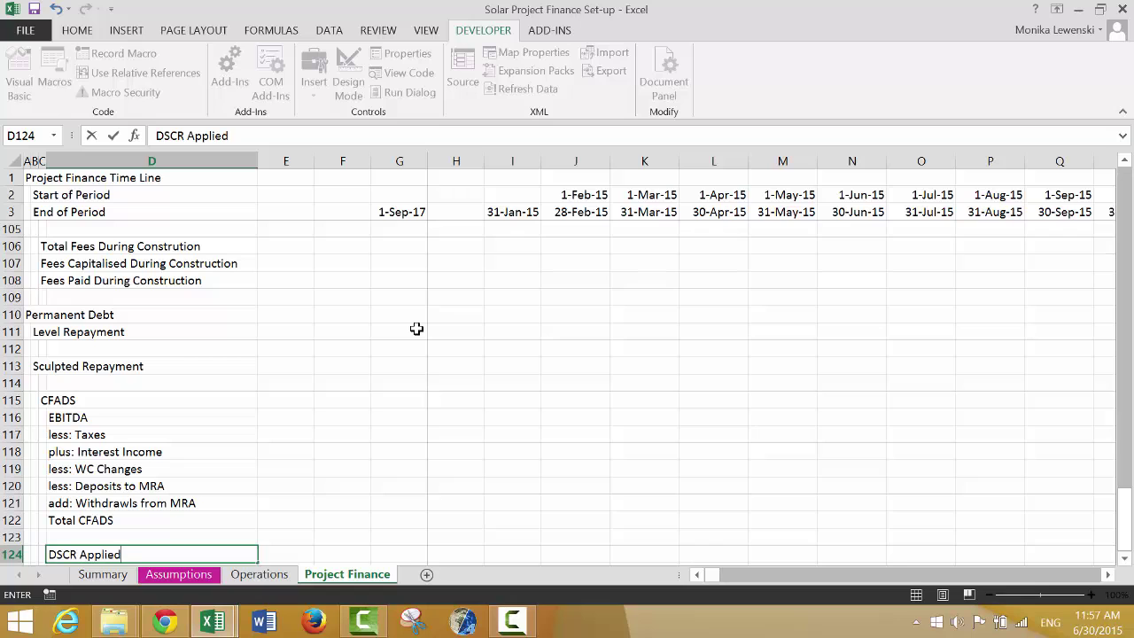
{"action": "key", "text": "ctrl+Return"}
Enter the row label "Target Debt Service" in D125, below DSCR Applied
{"action": "key", "text": "Down"}
{"action": "type", "text": "Tota"}
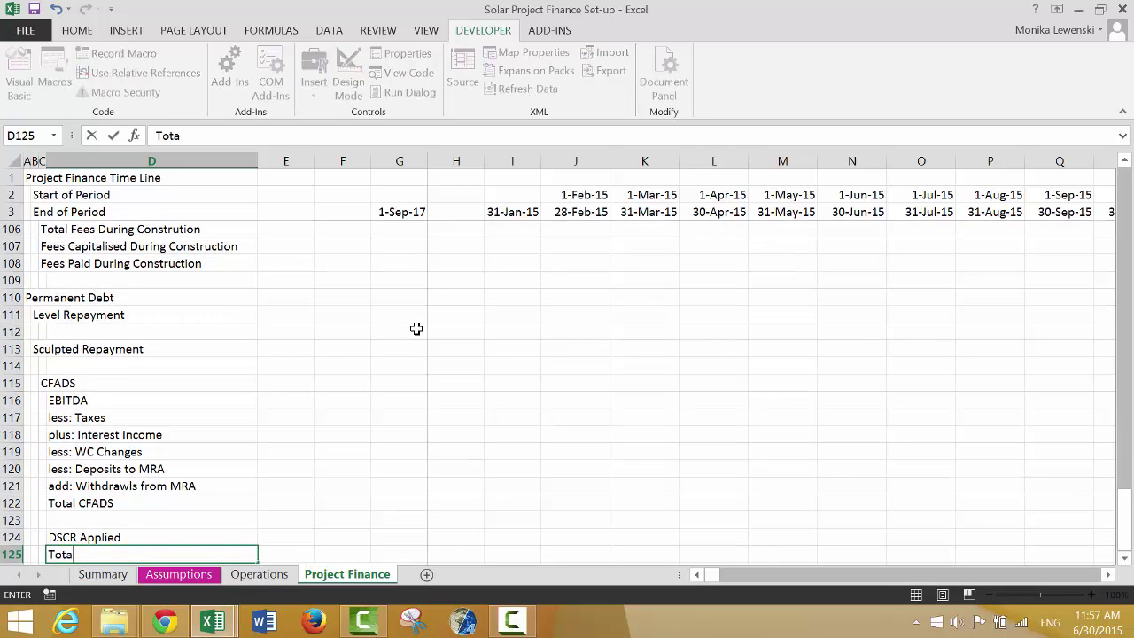
{"action": "key", "text": "BackSpace"}
{"action": "key", "text": "BackSpace"}
{"action": "key", "text": "BackSpace"}
{"action": "type", "text": "arg"}
{"action": "key", "text": "BackSpace"}
{"action": "key", "text": "BackSpace"}
{"action": "type", "text": "rget Debt Service"}
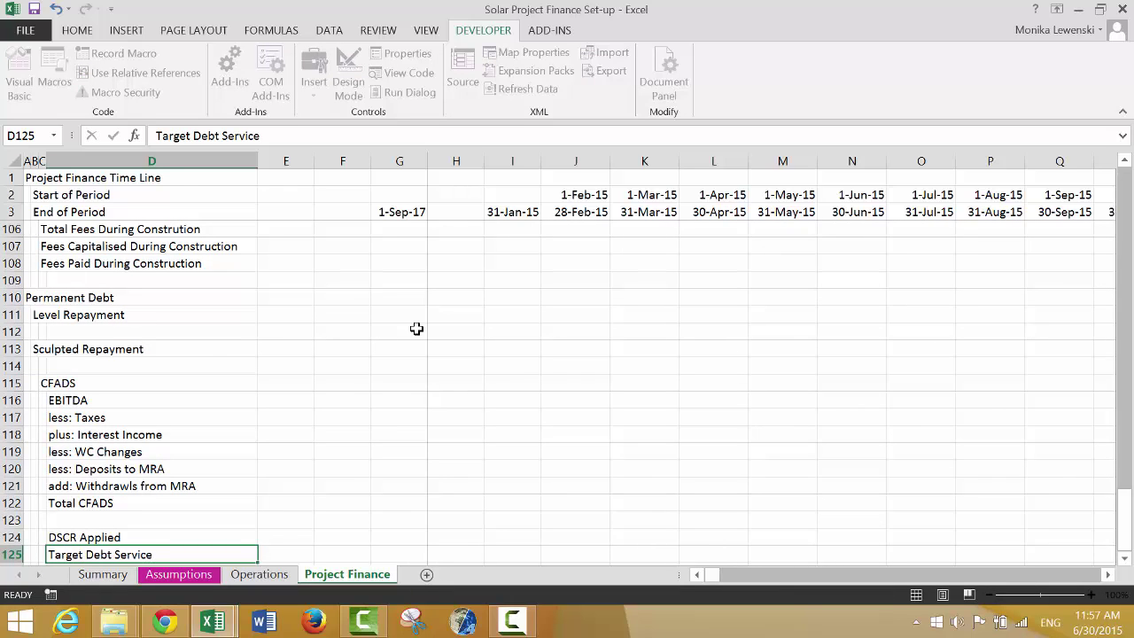
{"action": "key", "text": "Return"}
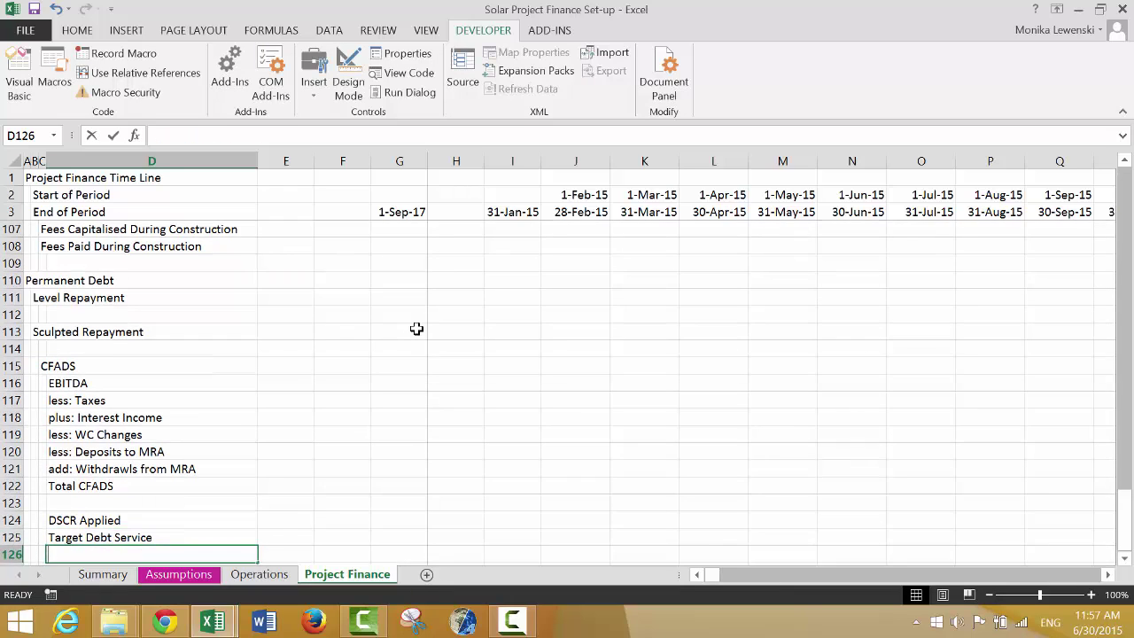
Enter the row label "Less: Interest Expense" in D126, below Target Debt Service
{"action": "type", "text": "Less: "}
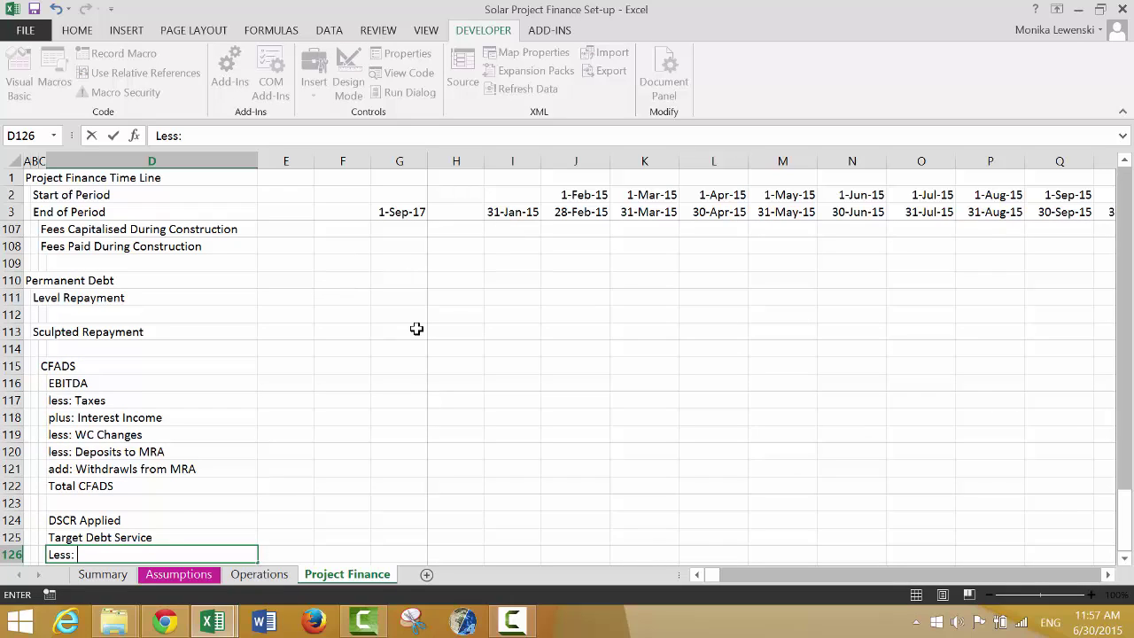
{"action": "type", "text": "Interest Expends"}
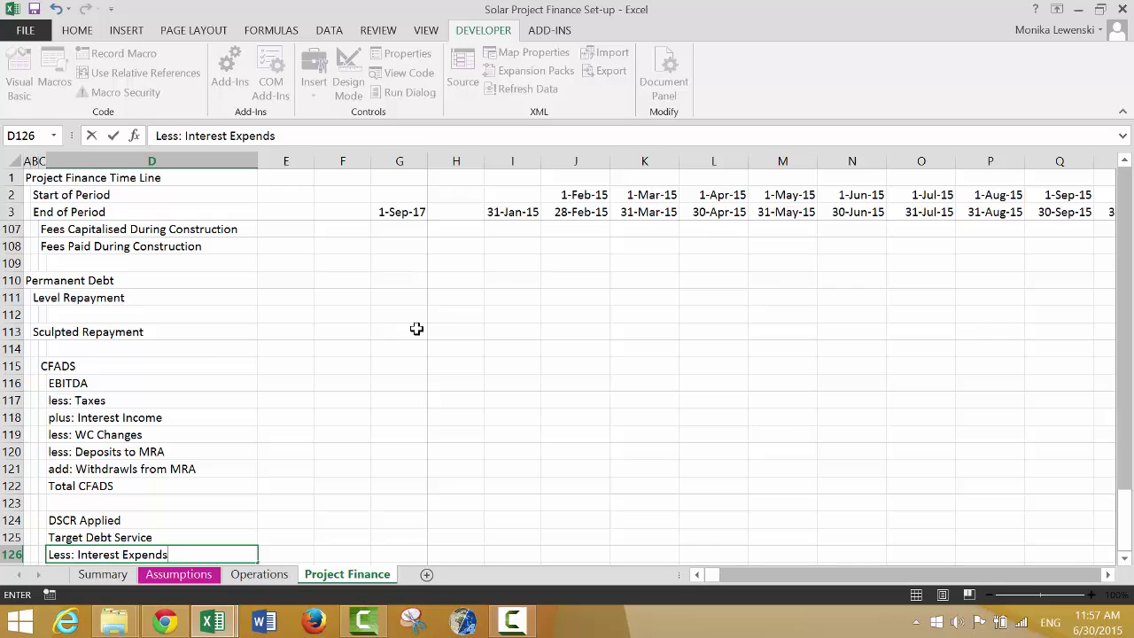
{"action": "key", "text": "BackSpace"}
{"action": "key", "text": "BackSpace"}
{"action": "type", "text": "se"}
{"action": "key", "text": "Return"}
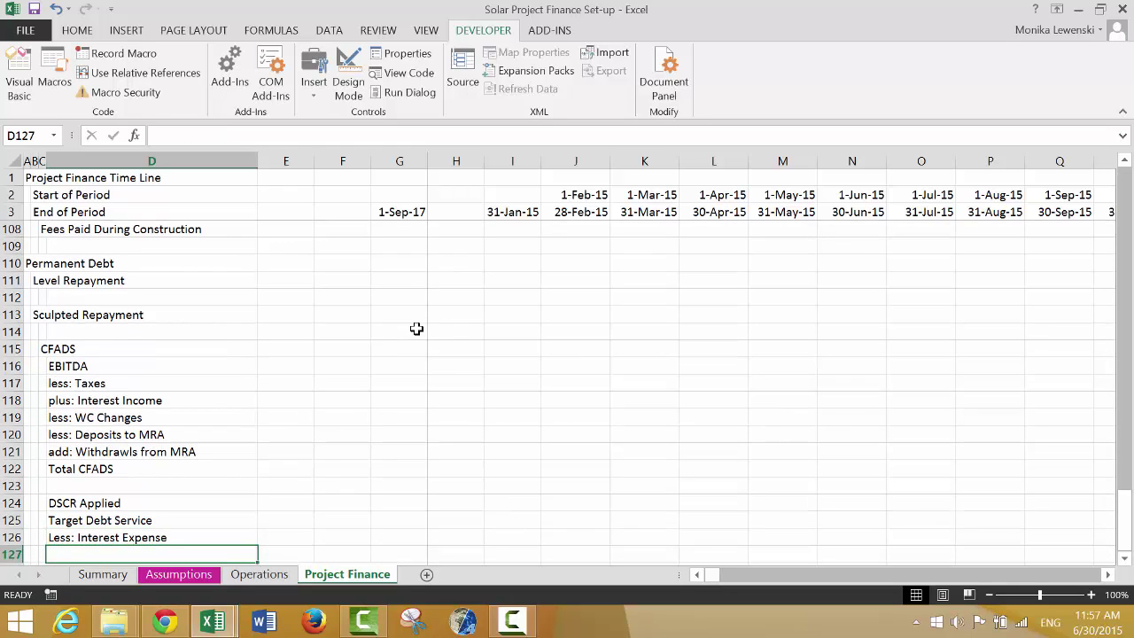
Enter the row label "Sculpted Repayment" in D127, below the interest expense row
{"action": "type", "text": "Re"}
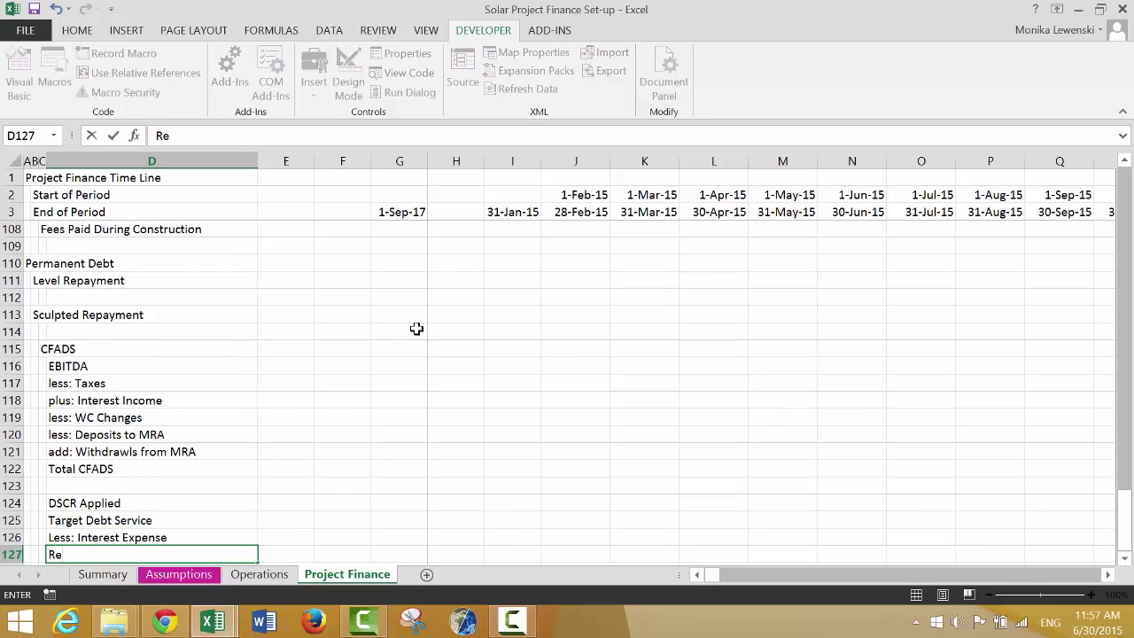
{"action": "key", "text": "BackSpace"}
{"action": "key", "text": "BackSpace"}
{"action": "type", "text": "Sculpted Repayment"}
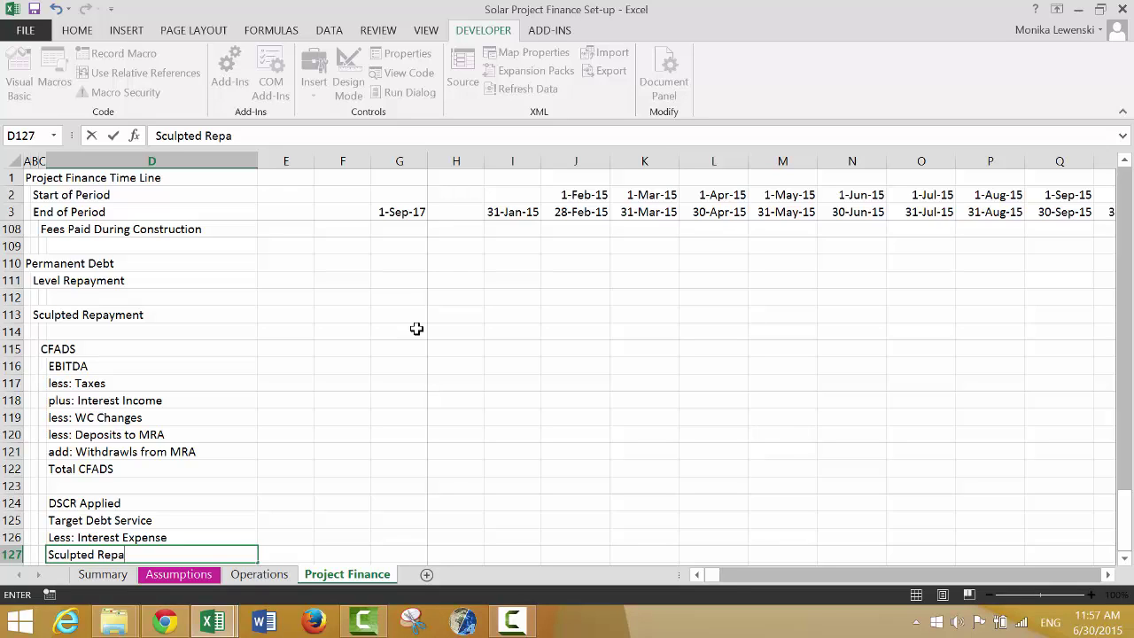
{"action": "key", "text": "Return"}
Enter the label "Tenor" in E111, beside the Level Repayment heading
{"action": "key", "text": "Up"}
{"action": "key", "text": "Up"}
{"action": "key", "text": "Up"}
{"action": "key", "text": "Up"}
{"action": "key", "text": "Up"}
{"action": "key", "text": "Up"}
{"action": "key", "text": "Up"}
{"action": "key", "text": "Up"}
{"action": "key", "text": "Up"}
{"action": "key", "text": "Up"}
{"action": "key", "text": "Up"}
{"action": "key", "text": "Up"}
{"action": "key", "text": "Up"}
{"action": "key", "text": "Up"}
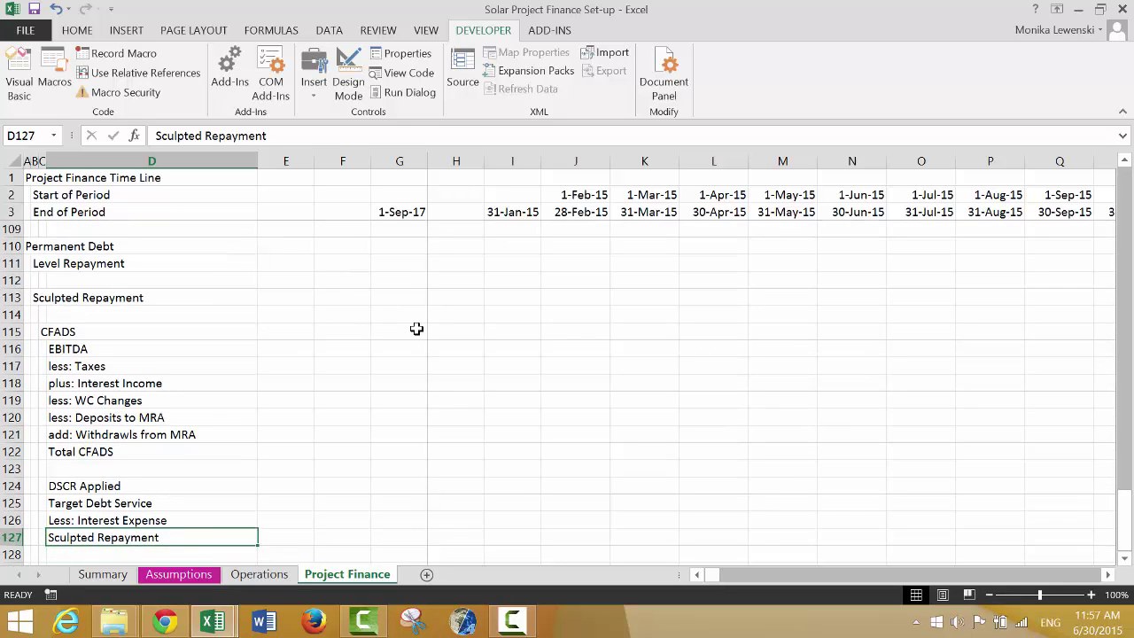
{"action": "key", "text": "Up"}
{"action": "key", "text": "Up"}
{"action": "key", "text": "Up"}
{"action": "key", "text": "Left"}
{"action": "key", "text": "Left"}
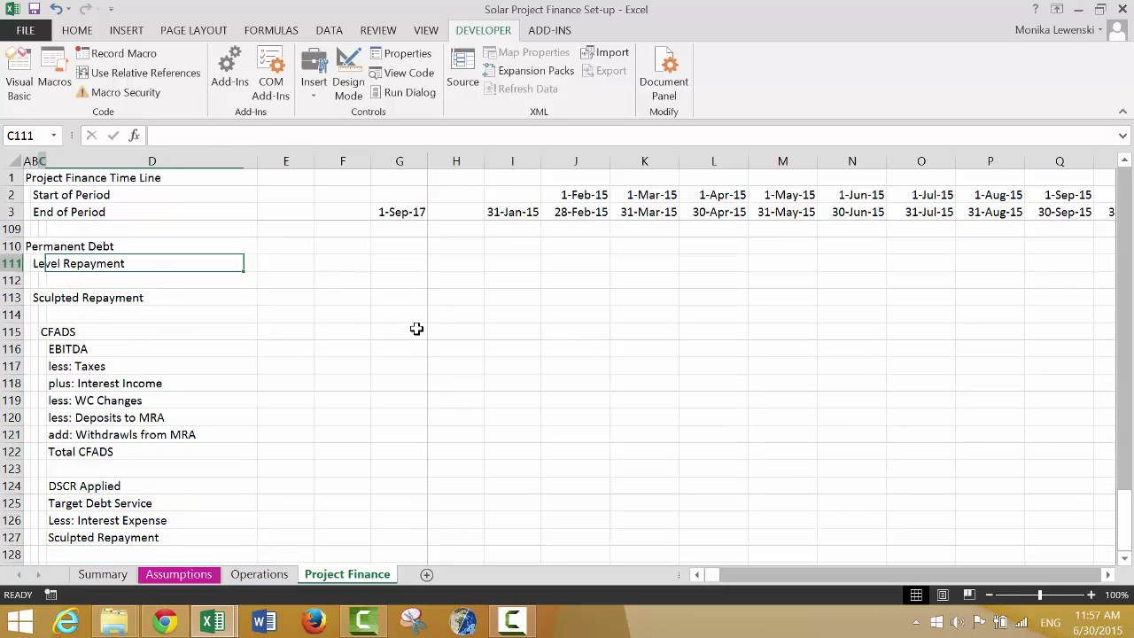
{"action": "key", "text": "Right"}
{"action": "key", "text": "Right"}
{"action": "key", "text": "Left"}
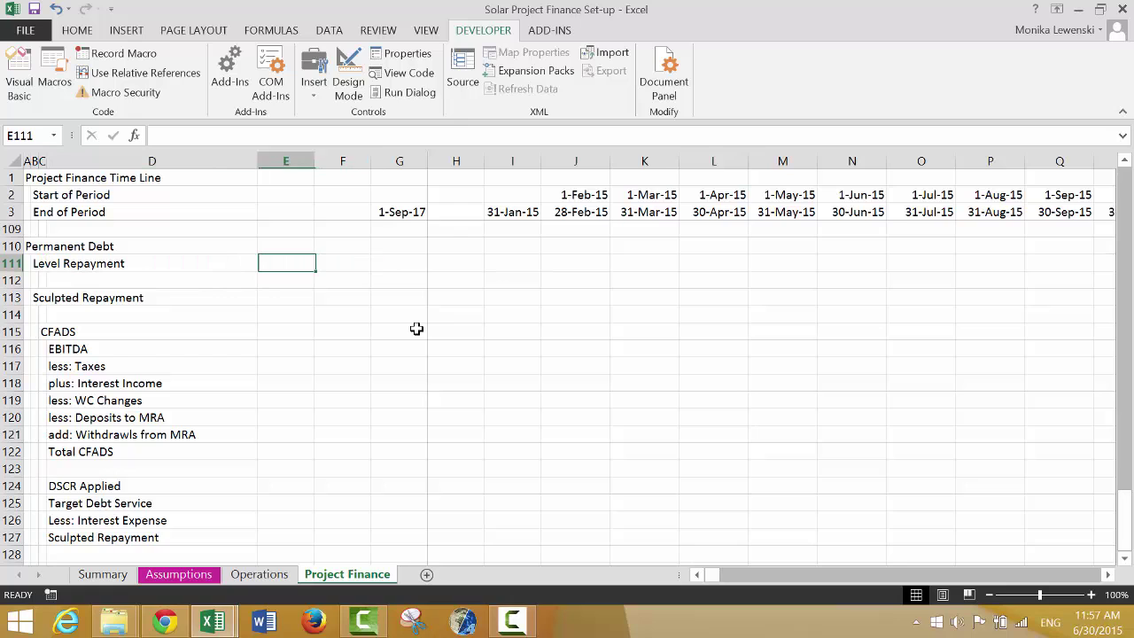
{"action": "type", "text": "Tenor"}
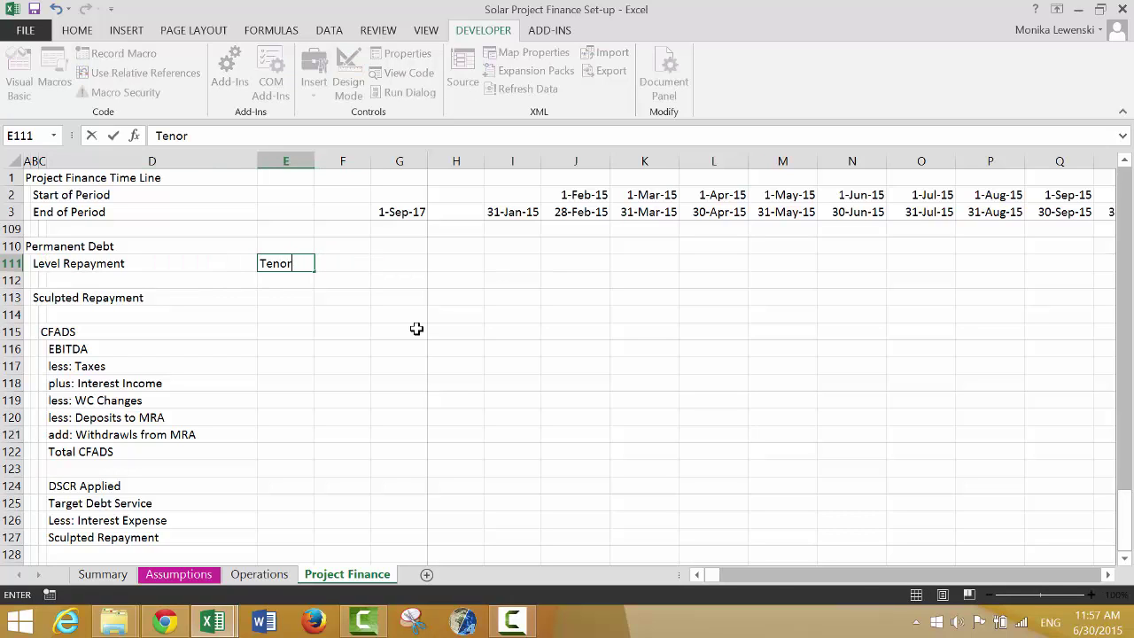
{"action": "key", "text": "Return"}
Link F111 to the Debt Tenor from COD input on the Assumptions sheet with =Assumptions!F165
{"action": "key", "text": "Up"}
{"action": "key", "text": "Right"}
{"action": "type", "text": "="}
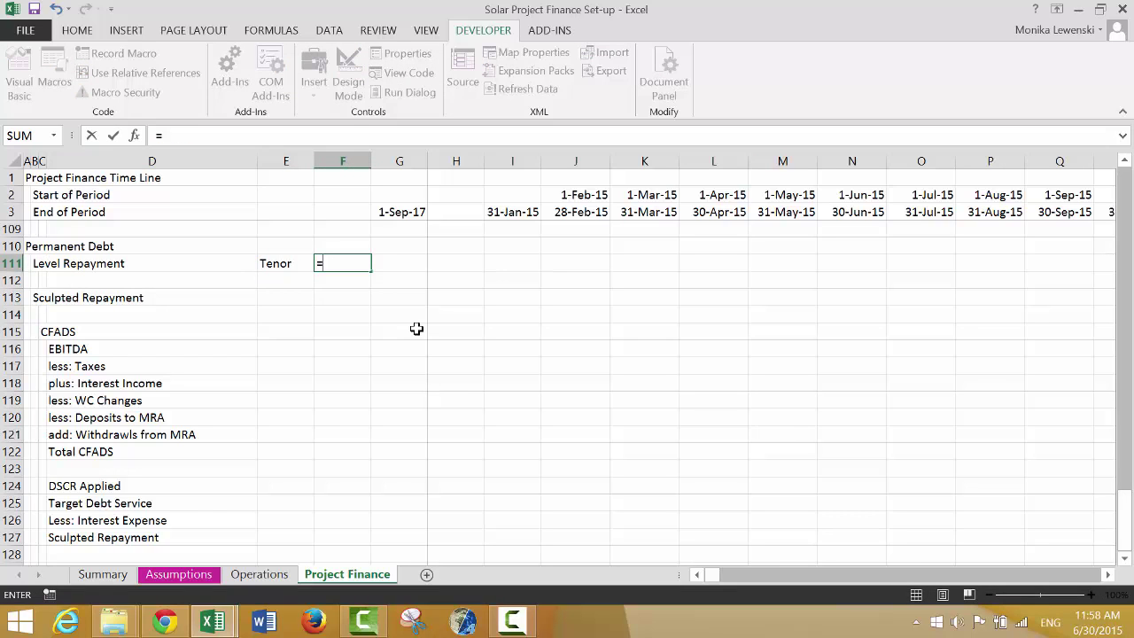
{"action": "key", "text": "ctrl+Page_Up"}
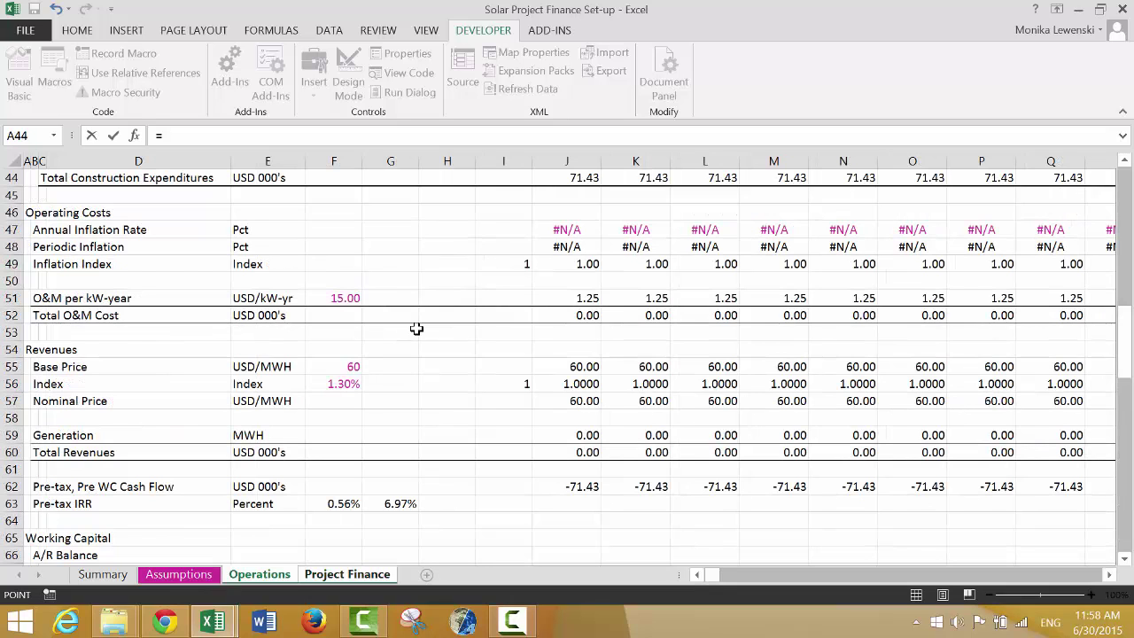
{"action": "key", "text": "ctrl+Page_Up"}
{"action": "key", "text": "ctrl+Page_Down"}
{"action": "key", "text": "Down"}
{"action": "key", "text": "Down"}
{"action": "key", "text": "Down"}
{"action": "key", "text": "Down"}
{"action": "key", "text": "ctrl+Page_Up"}
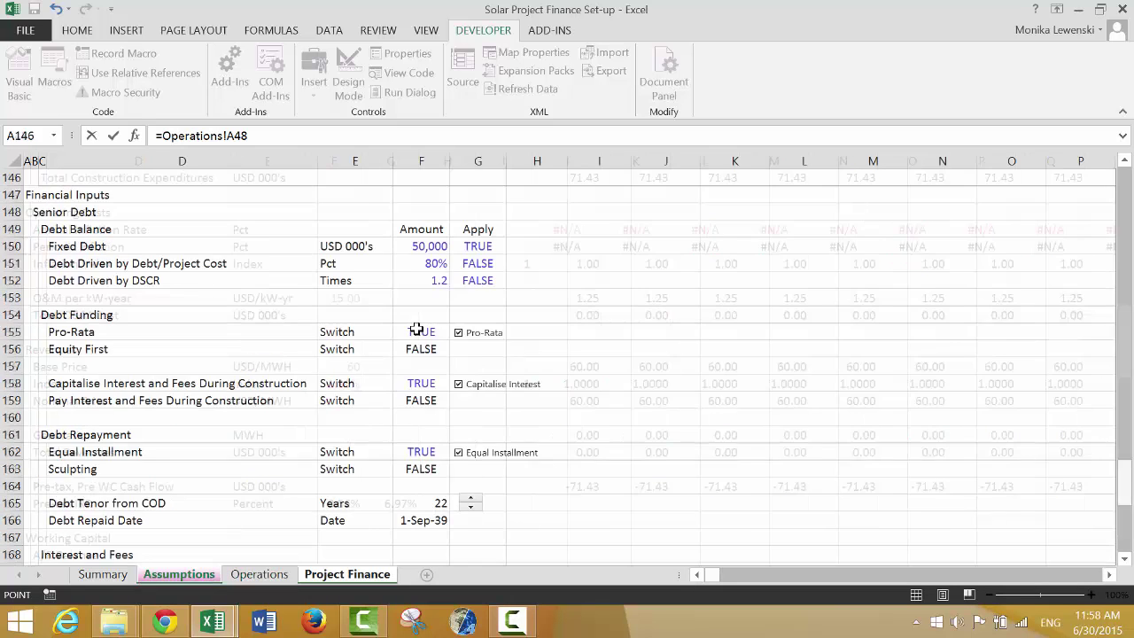
{"action": "key", "text": "Down"}
{"action": "key", "text": "Down"}
{"action": "key", "text": "Down"}
{"action": "key", "text": "Down"}
{"action": "key", "text": "Down"}
{"action": "key", "text": "Down"}
{"action": "key", "text": "Down"}
{"action": "key", "text": "Down"}
{"action": "key", "text": "Down"}
{"action": "key", "text": "Down"}
{"action": "key", "text": "Down"}
{"action": "key", "text": "Down"}
{"action": "key", "text": "Down"}
{"action": "key", "text": "Down"}
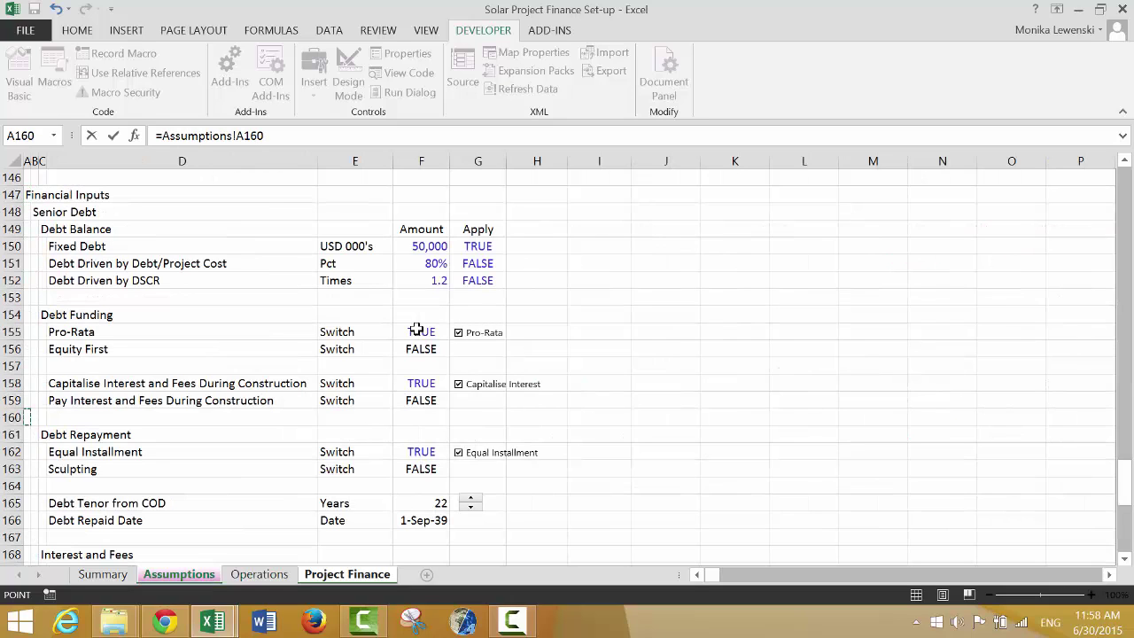
{"action": "key", "text": "Up"}
{"action": "key", "text": "Up"}
{"action": "key", "text": "Right"}
{"action": "key", "text": "Right"}
{"action": "key", "text": "Right"}
{"action": "key", "text": "Down"}
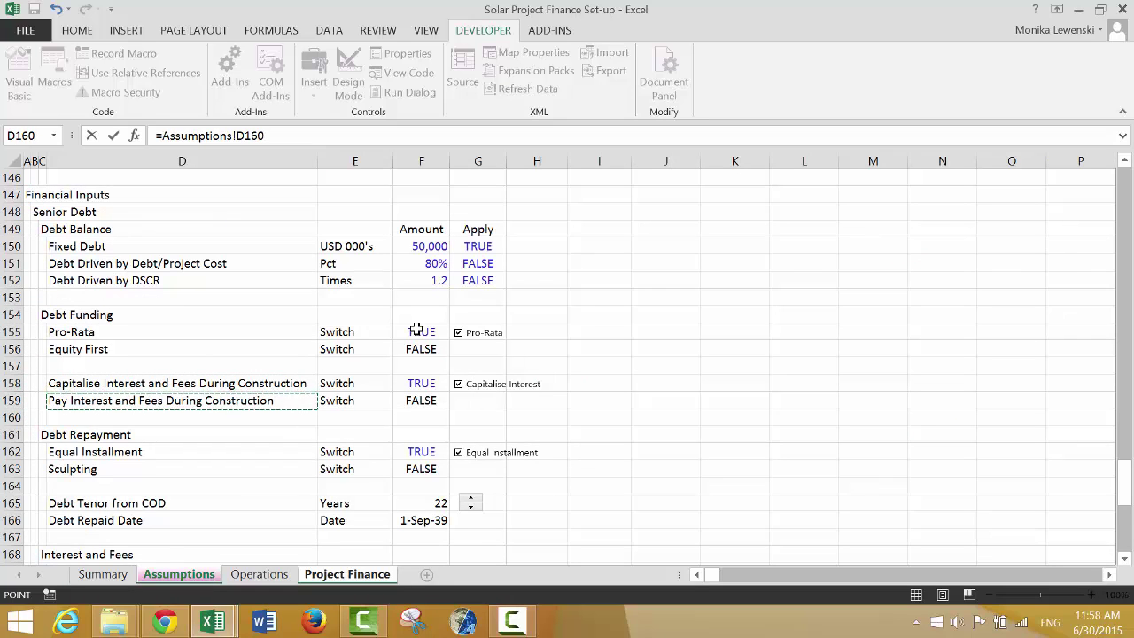
{"action": "key", "text": "Down"}
{"action": "key", "text": "Down"}
{"action": "key", "text": "Down"}
{"action": "key", "text": "Down"}
{"action": "key", "text": "Down"}
{"action": "key", "text": "Down"}
{"action": "key", "text": "Down"}
{"action": "key", "text": "Down"}
{"action": "key", "text": "Up"}
{"action": "key", "text": "Up"}
{"action": "key", "text": "Right"}
{"action": "key", "text": "Right"}
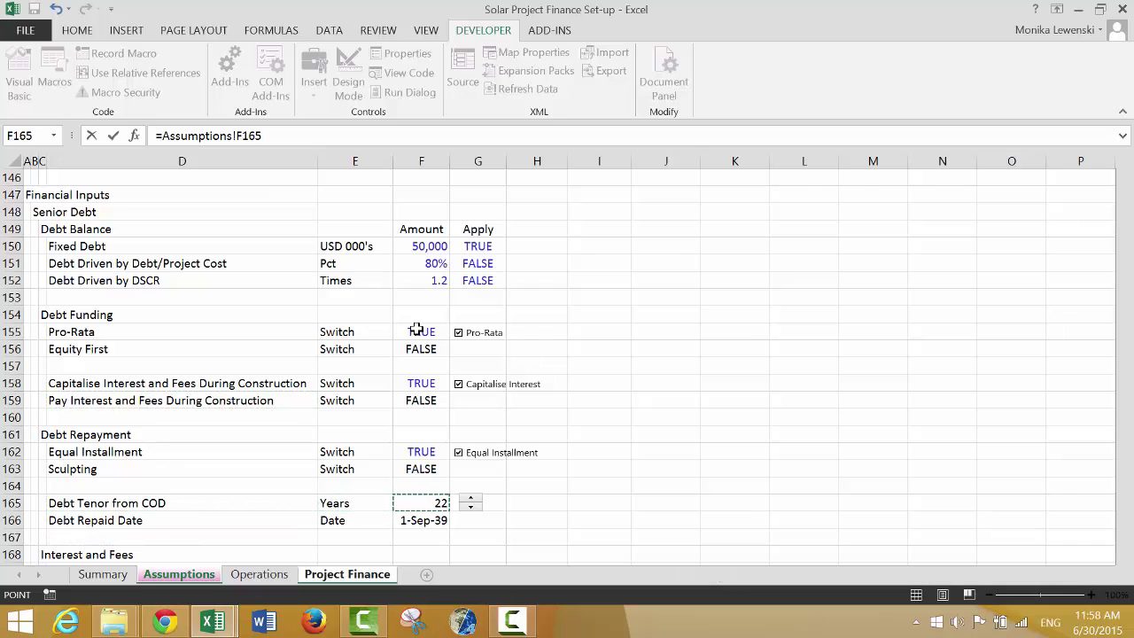
{"action": "key", "text": "Return"}
{"action": "key", "text": "Up"}
{"action": "key", "text": "Down"}
{"action": "key", "text": "Down"}
{"action": "key", "text": "Down"}
{"action": "key", "text": "Down"}
{"action": "key", "text": "Down"}
{"action": "key", "text": "Down"}
{"action": "key", "text": "Down"}
{"action": "key", "text": "Down"}
{"action": "key", "text": "Down"}
{"action": "key", "text": "Down"}
{"action": "key", "text": "Down"}
{"action": "key", "text": "Down"}
{"action": "key", "text": "Down"}
{"action": "key", "text": "Down"}
{"action": "key", "text": "Down"}
{"action": "key", "text": "Down"}
{"action": "key", "text": "Down"}
{"action": "key", "text": "Down"}
{"action": "key", "text": "Down"}
{"action": "key", "text": "Down"}
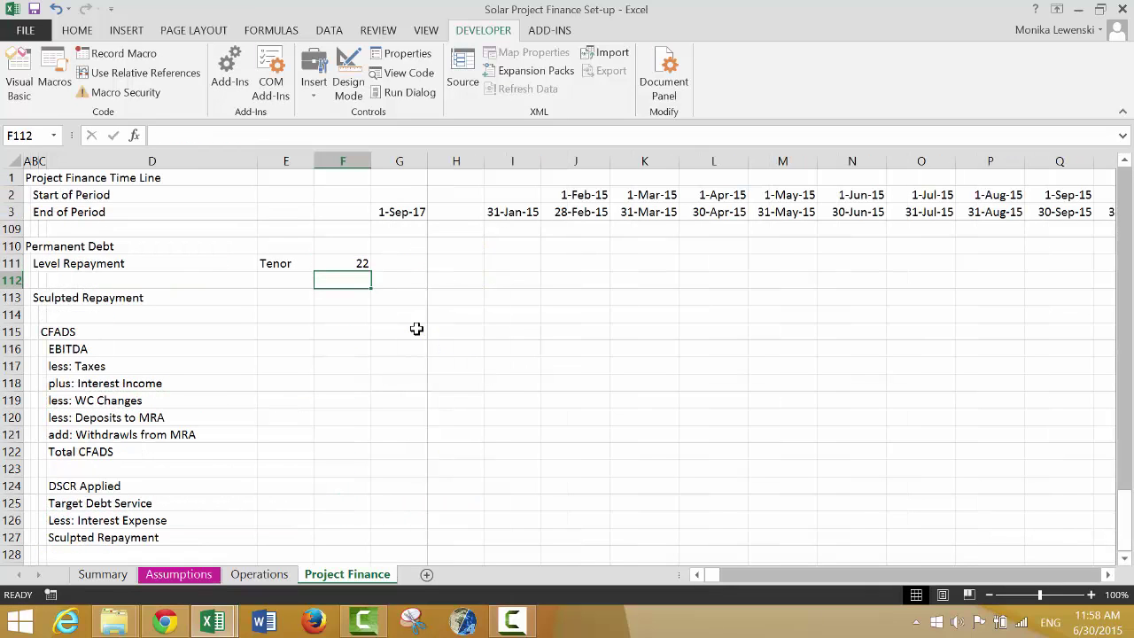
{"action": "key", "text": "Up"}
{"action": "key", "text": "Up"}
{"action": "key", "text": "Up"}
{"action": "key", "text": "Up"}
{"action": "key", "text": "Up"}
{"action": "key", "text": "Up"}
{"action": "key", "text": "Up"}
{"action": "key", "text": "Up"}
{"action": "key", "text": "Up"}
{"action": "key", "text": "Up"}
{"action": "key", "text": "Up"}
{"action": "key", "text": "Up"}
{"action": "key", "text": "Up"}
{"action": "key", "text": "Up"}
{"action": "key", "text": "Up"}
{"action": "key", "text": "Up"}
{"action": "key", "text": "Up"}
{"action": "key", "text": "Up"}
{"action": "key", "text": "Up"}
{"action": "key", "text": "Up"}
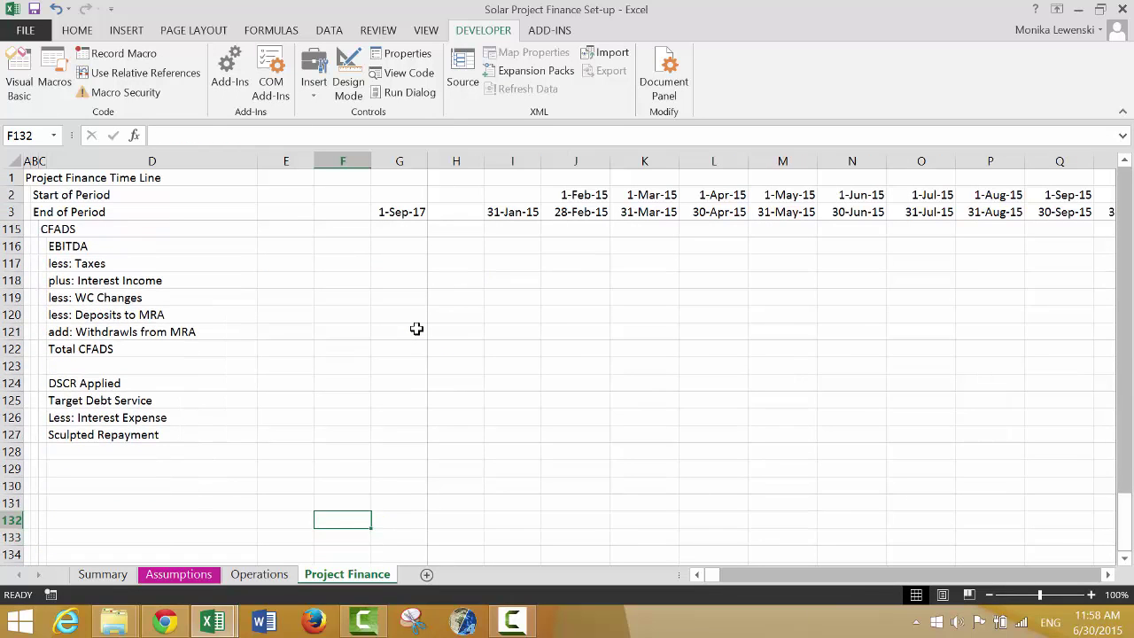
{"action": "key", "text": "Down"}
{"action": "key", "text": "Down"}
{"action": "key", "text": "Down"}
{"action": "key", "text": "Down"}
{"action": "key", "text": "Down"}
{"action": "key", "text": "Down"}
{"action": "key", "text": "Down"}
{"action": "key", "text": "Down"}
{"action": "key", "text": "Down"}
{"action": "key", "text": "Down"}
{"action": "key", "text": "Down"}
{"action": "key", "text": "Down"}
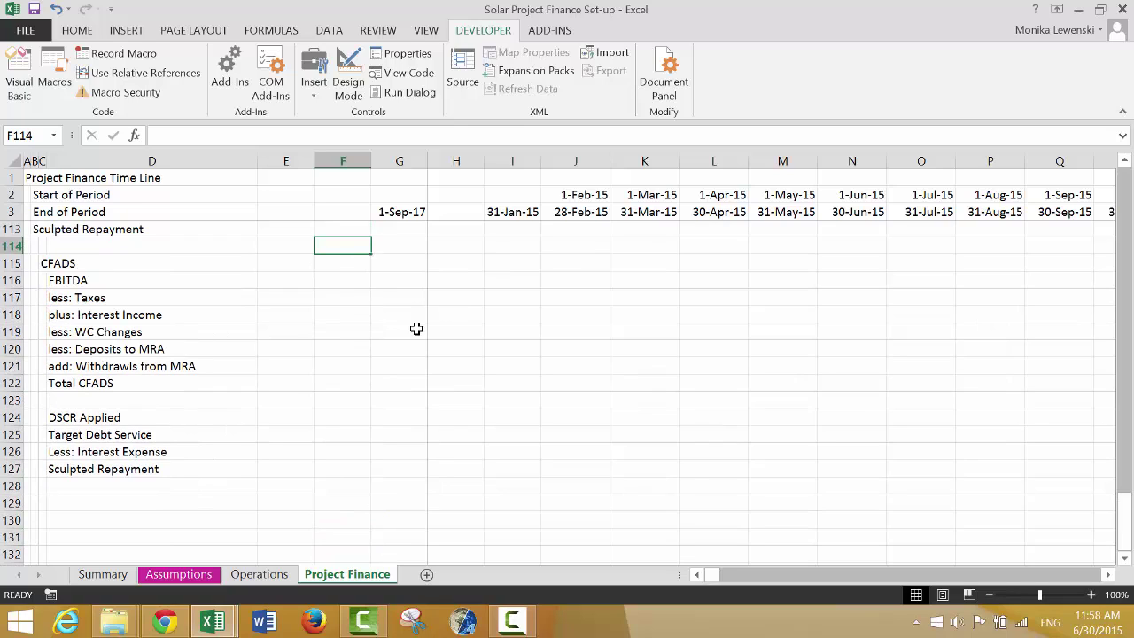
Review the Permanent Debt rows, from the Level Repayment tenor down through the CFADS and Sculpted Repayment lines
{"action": "key", "text": "Left"}
{"action": "key", "text": "Left"}
{"action": "key", "text": "Left"}
{"action": "key", "text": "Down"}
{"action": "key", "text": "Down"}
{"action": "key", "text": "Down"}
{"action": "key", "text": "Down"}
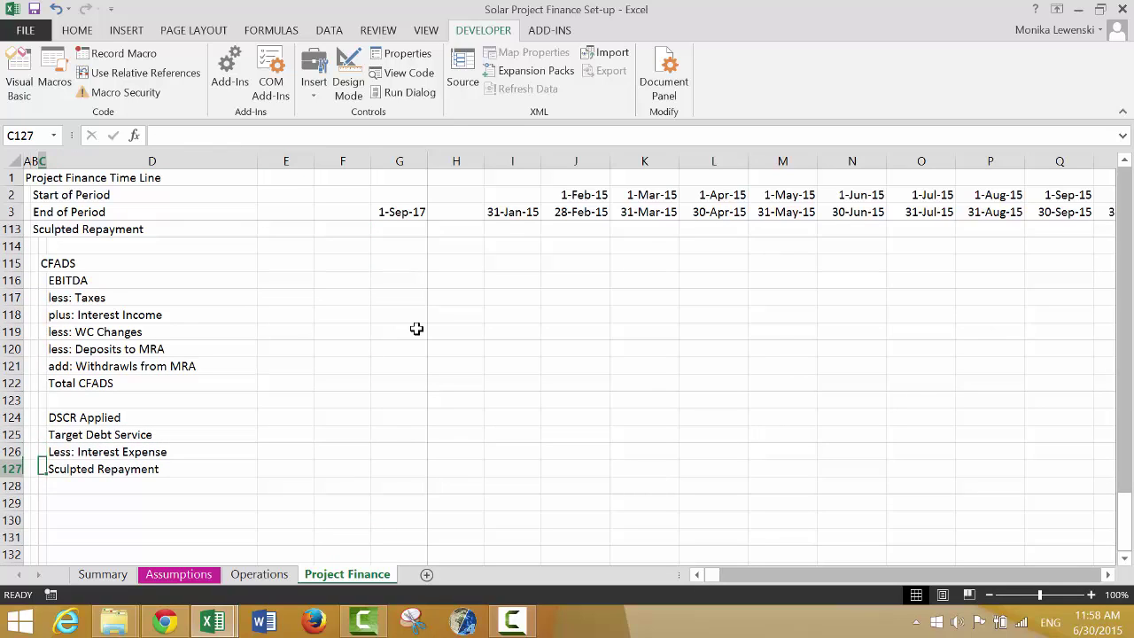
{"action": "key", "text": "Right"}
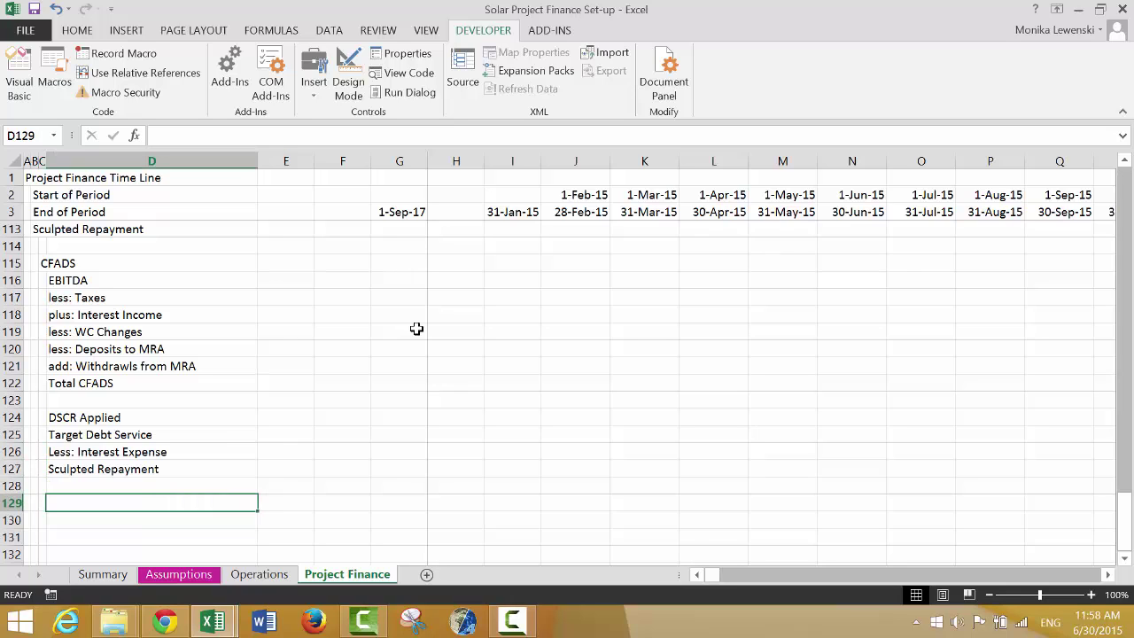
{"action": "key", "text": "Left"}
{"action": "key", "text": "Up"}
{"action": "key", "text": "Up"}
{"action": "key", "text": "Up"}
{"action": "key", "text": "Up"}
{"action": "key", "text": "Up"}
{"action": "key", "text": "Up"}
{"action": "key", "text": "Up"}
{"action": "key", "text": "Up"}
{"action": "key", "text": "Up"}
{"action": "key", "text": "Up"}
{"action": "key", "text": "Up"}
{"action": "key", "text": "Up"}
{"action": "key", "text": "Up"}
{"action": "key", "text": "Up"}
{"action": "key", "text": "Up"}
{"action": "key", "text": "Up"}
{"action": "key", "text": "Up"}
{"action": "key", "text": "Up"}
{"action": "key", "text": "Up"}
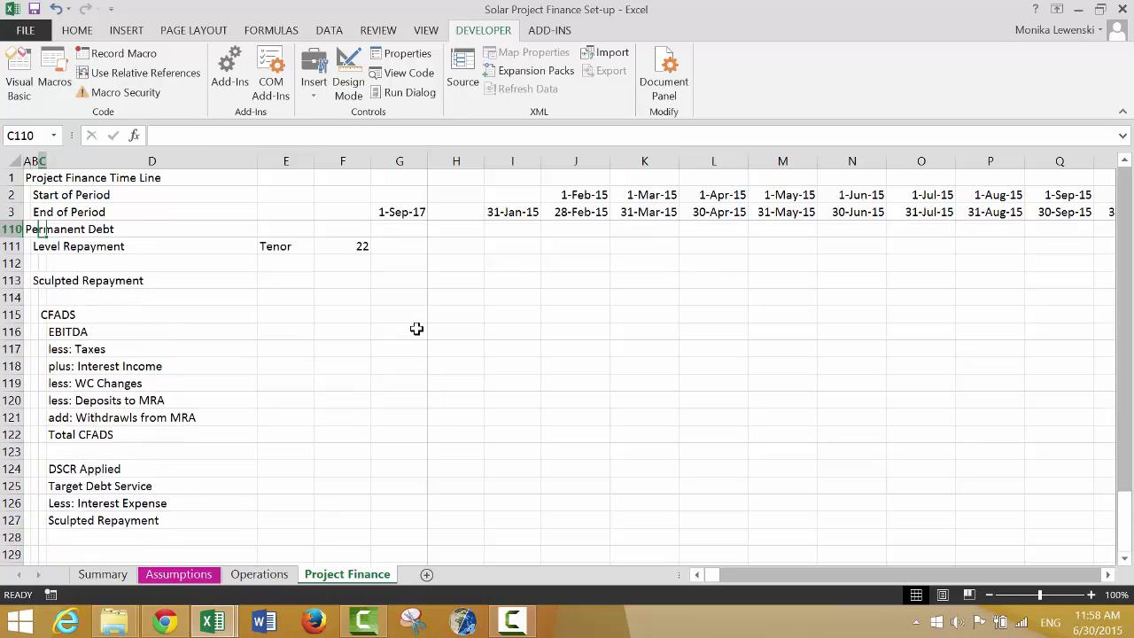
{"action": "key", "text": "Up"}
{"action": "key", "text": "Up"}
{"action": "key", "text": "Up"}
{"action": "key", "text": "Down"}
{"action": "key", "text": "Down"}
{"action": "key", "text": "Down"}
{"action": "key", "text": "Down"}
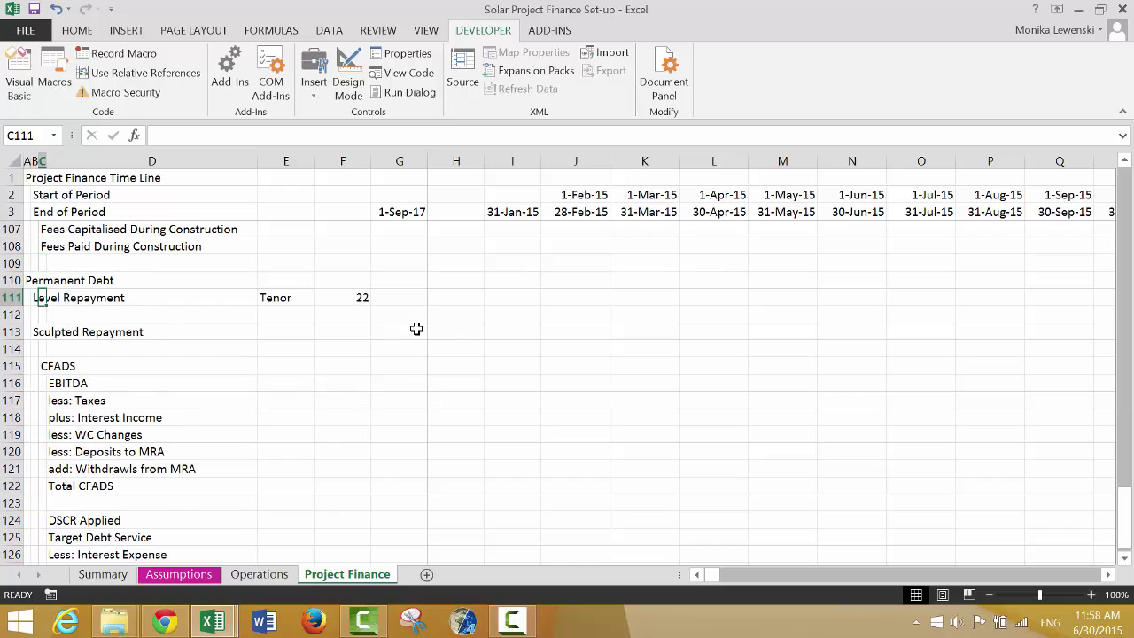
{"action": "key", "text": "Right"}
{"action": "key", "text": "Right"}
{"action": "key", "text": "shift+Right"}
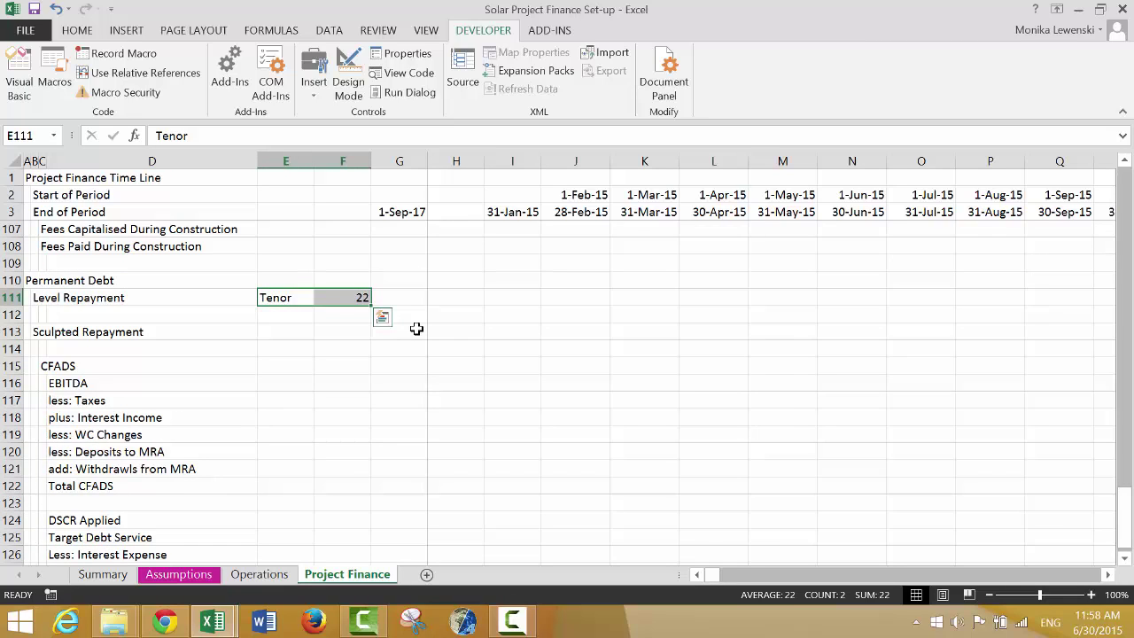
{"action": "key", "text": "Down"}
{"action": "key", "text": "Down"}
{"action": "key", "text": "Down"}
{"action": "key", "text": "Down"}
{"action": "key", "text": "Down"}
{"action": "key", "text": "Down"}
{"action": "key", "text": "Down"}
{"action": "key", "text": "Down"}
{"action": "key", "text": "Down"}
{"action": "key", "text": "Down"}
{"action": "key", "text": "Down"}
{"action": "key", "text": "Down"}
{"action": "key", "text": "Down"}
{"action": "key", "text": "Down"}
{"action": "key", "text": "Down"}
{"action": "key", "text": "Down"}
{"action": "key", "text": "Down"}
{"action": "key", "text": "Down"}
{"action": "key", "text": "Down"}
{"action": "key", "text": "Down"}
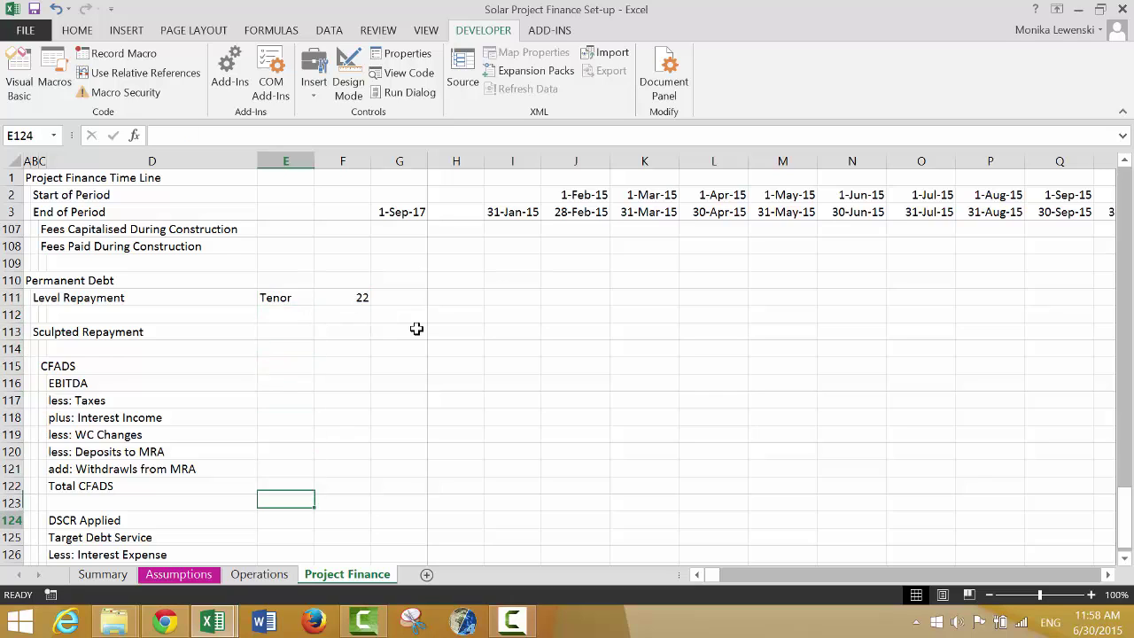
Enter the label "Repayment Applied" in C129, below the Sculpted Repayment row
{"action": "key", "text": "Up"}
{"action": "key", "text": "Up"}
{"action": "key", "text": "Up"}
{"action": "key", "text": "Up"}
{"action": "key", "text": "Left"}
{"action": "key", "text": "Left"}
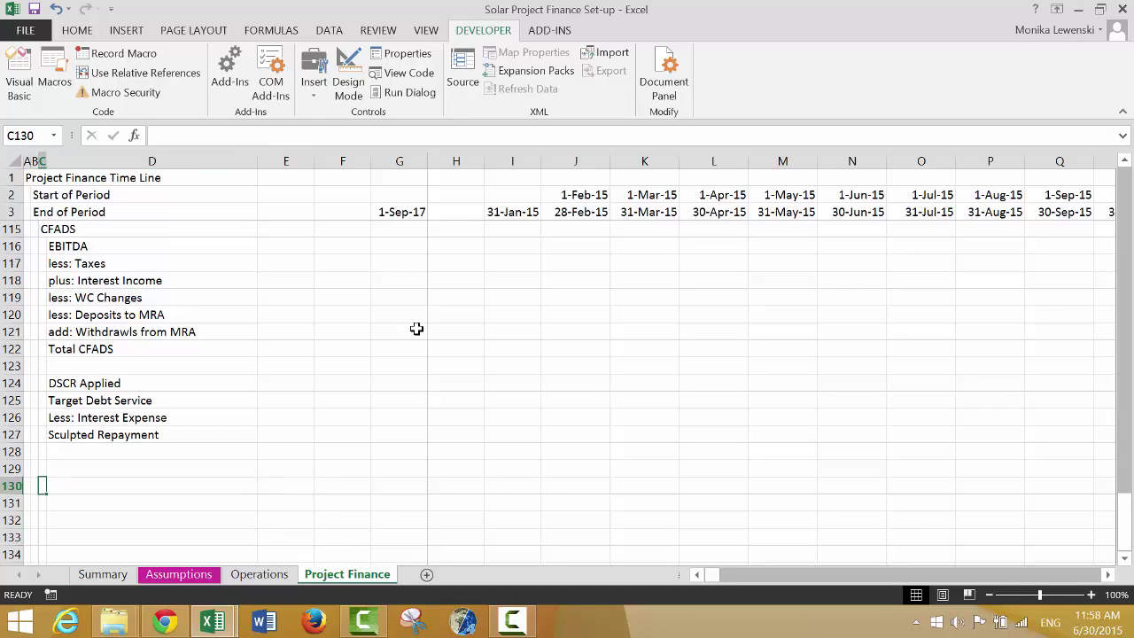
{"action": "key", "text": "Up"}
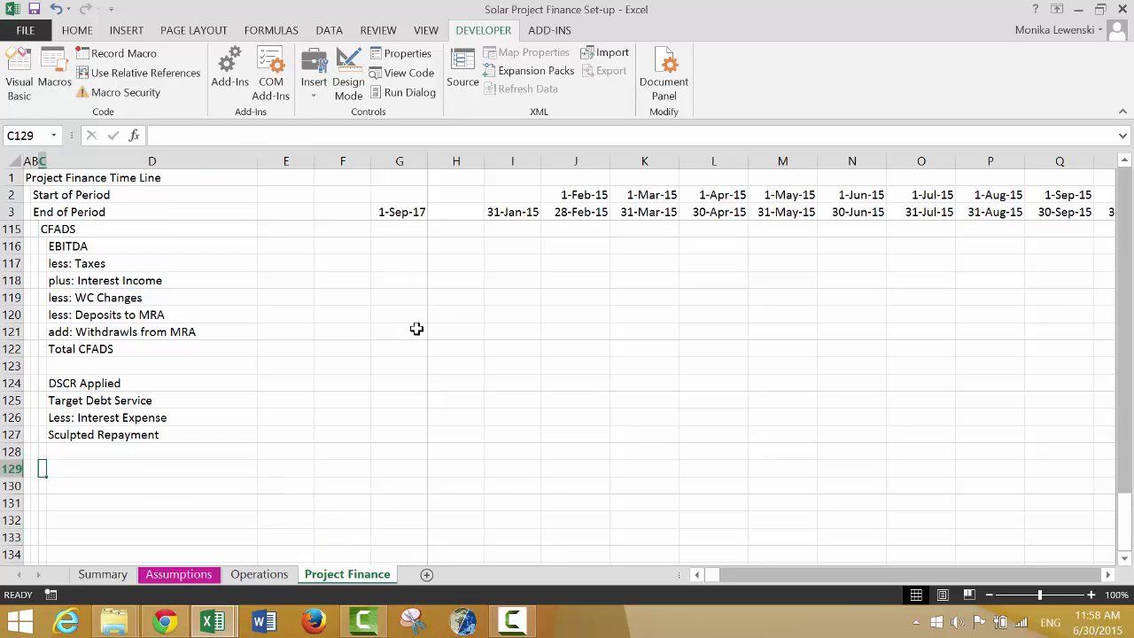
{"action": "type", "text": "Repayment A"}
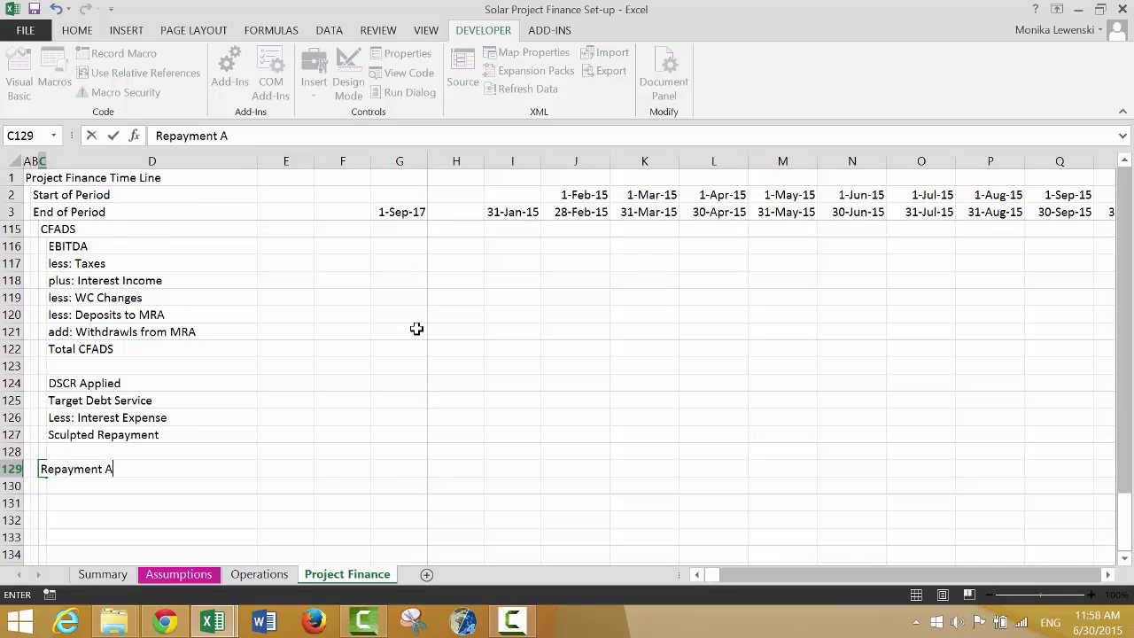
{"action": "type", "text": "pplied"}
{"action": "key", "text": "ctrl+Return"}
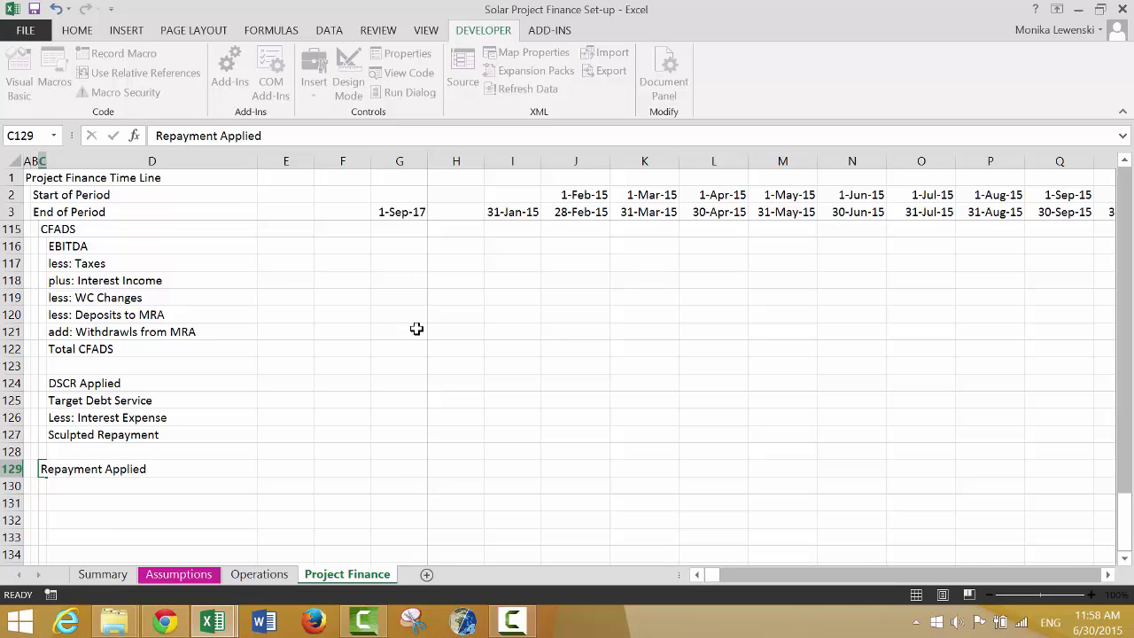
Enter the heading "Permanent Debt Schedule" in C131 and the row label "Opening Balance" in D132 beneath it
{"action": "key", "text": "Down"}
{"action": "key", "text": "Down"}
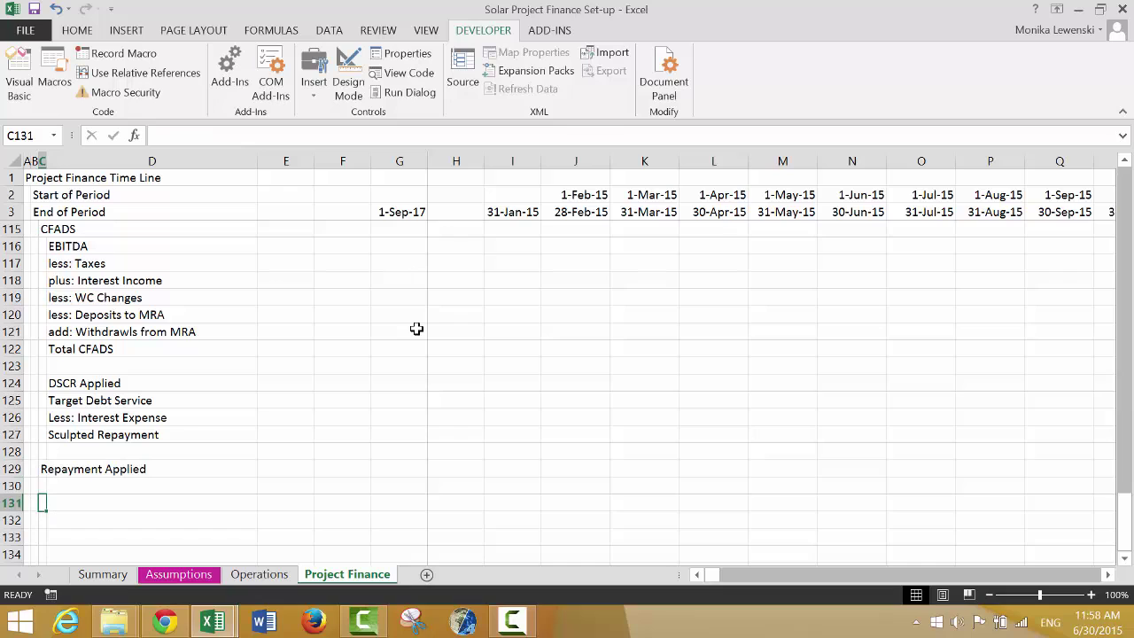
{"action": "type", "text": "P"}
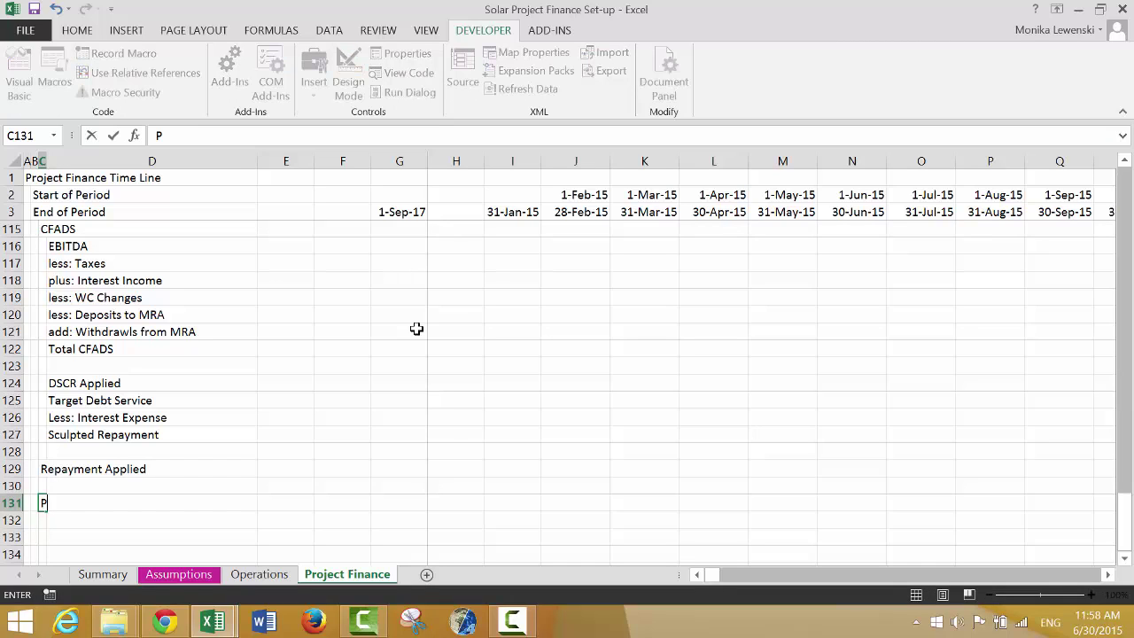
{"action": "type", "text": "ermanent Debt Sc"}
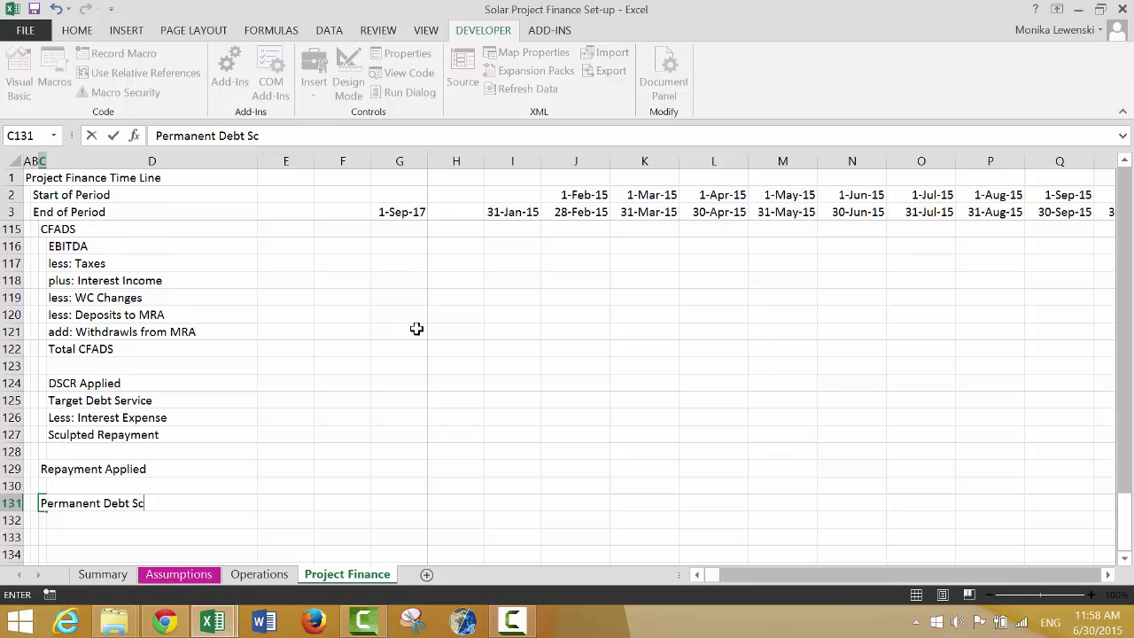
{"action": "type", "text": "hedule"}
{"action": "key", "text": "Return"}
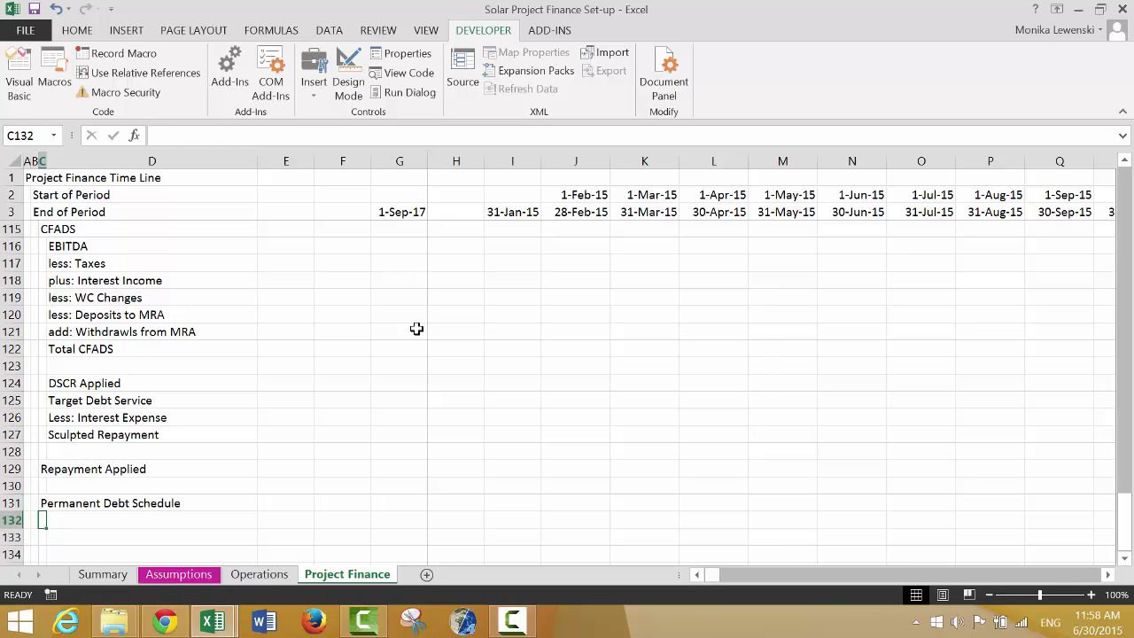
{"action": "key", "text": "Right"}
{"action": "type", "text": "Opening Balance"}
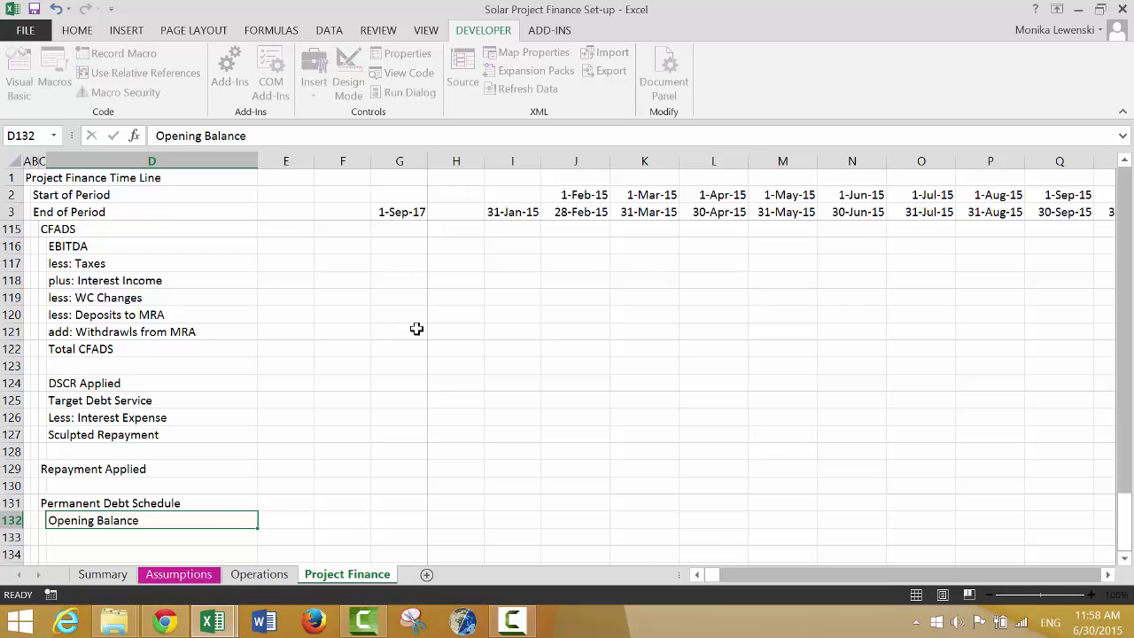
{"action": "key", "text": "Return"}
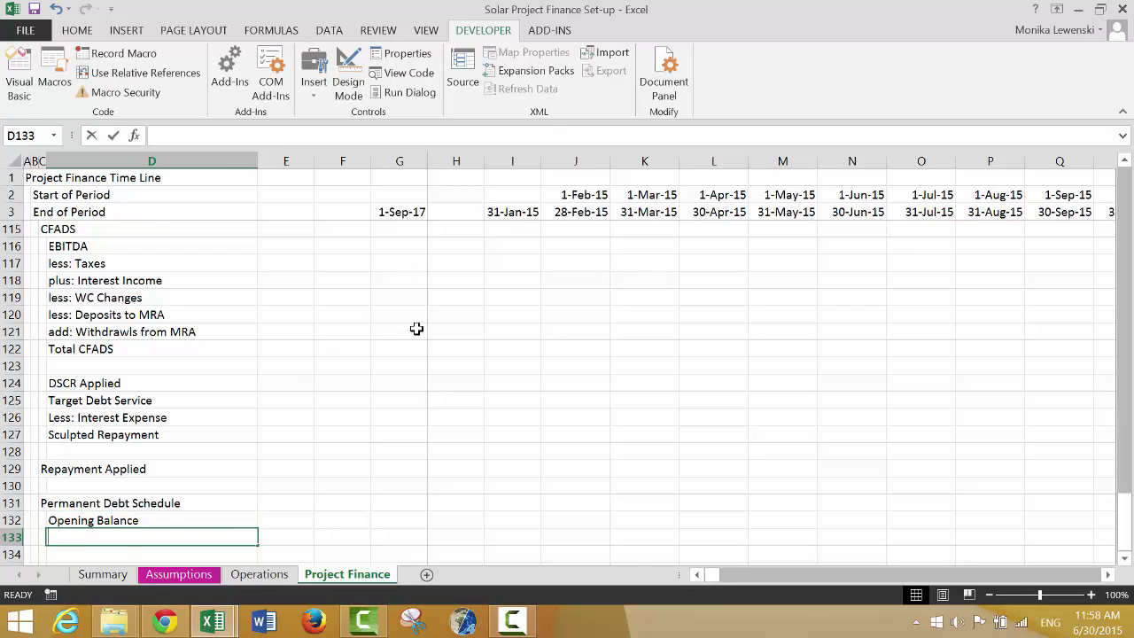
Enter the row label "Add: Draws at Month Prior to COD" in D133, below Opening Balance
{"action": "type", "text": "Add: D"}
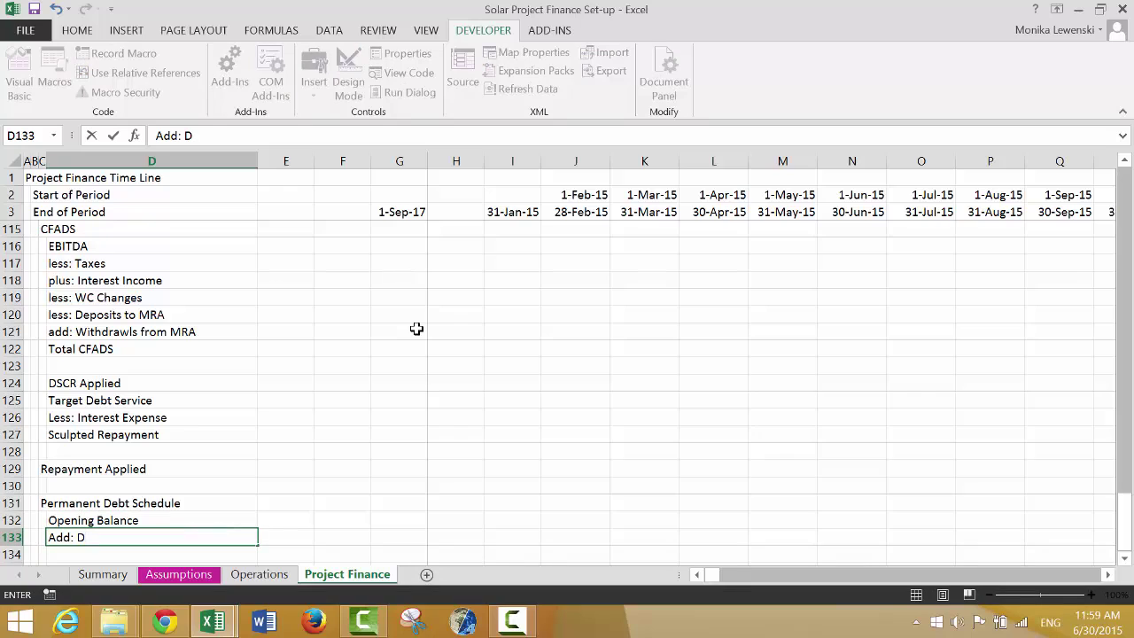
{"action": "type", "text": "raws at"}
{"action": "type", "text": "COD"}
{"action": "key", "text": "BackSpace"}
{"action": "key", "text": "BackSpace"}
{"action": "key", "text": "BackSpace"}
{"action": "type", "text": "Month P"}
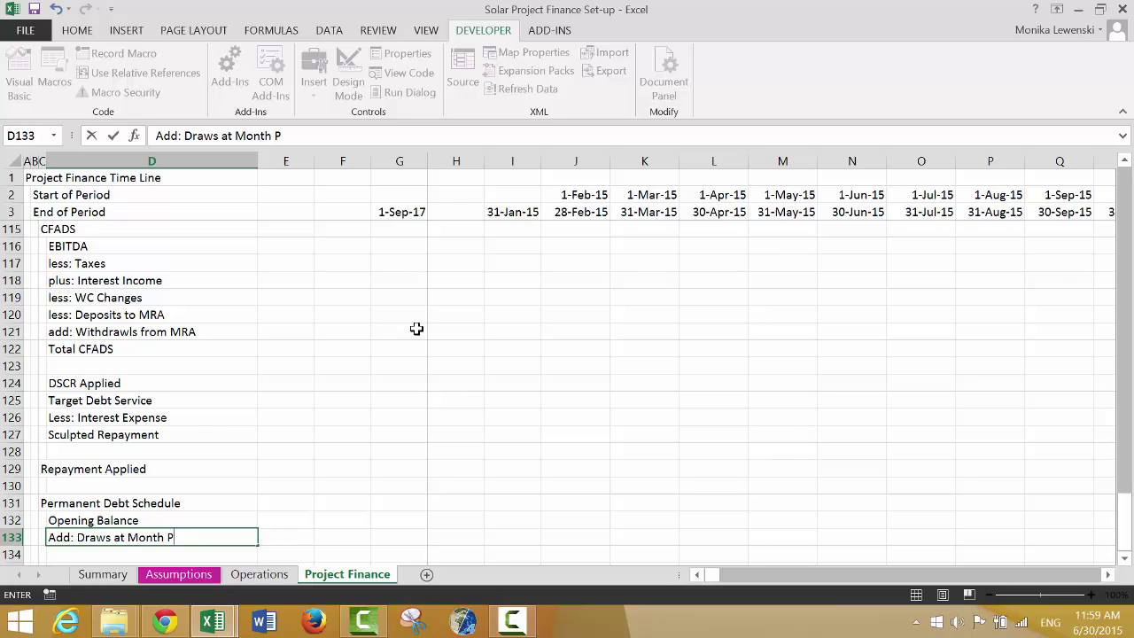
{"action": "type", "text": "riod"}
{"action": "type", "text": " to COD"}
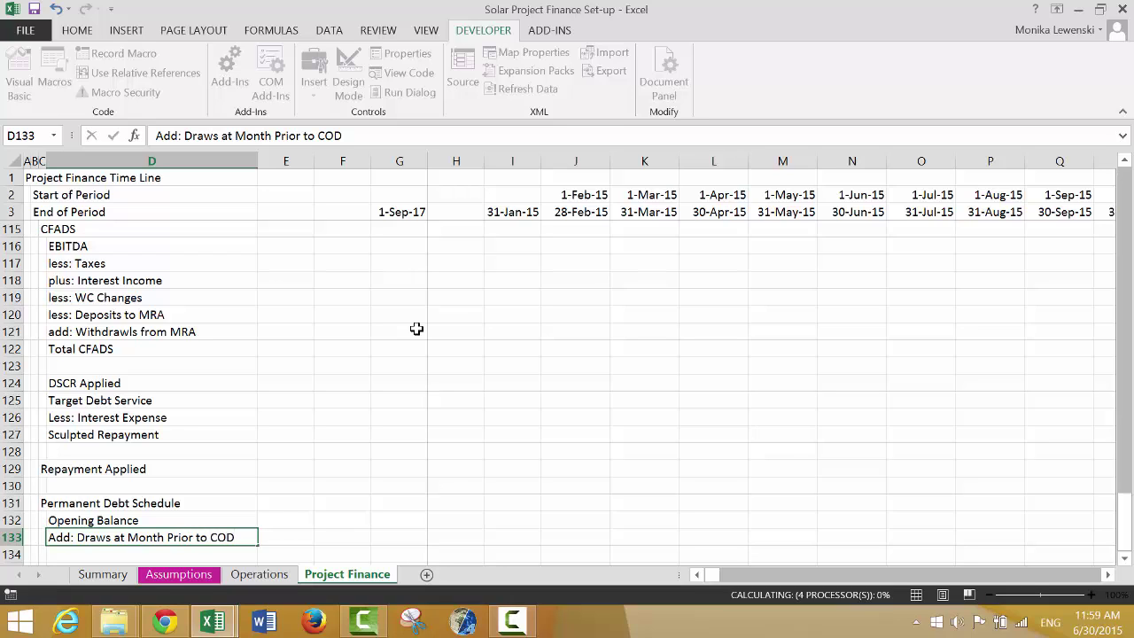
{"action": "key", "text": "Return"}
Enter the row label "Less: Repayments" in D134, below the draws row
{"action": "type", "text": "Less: R"}
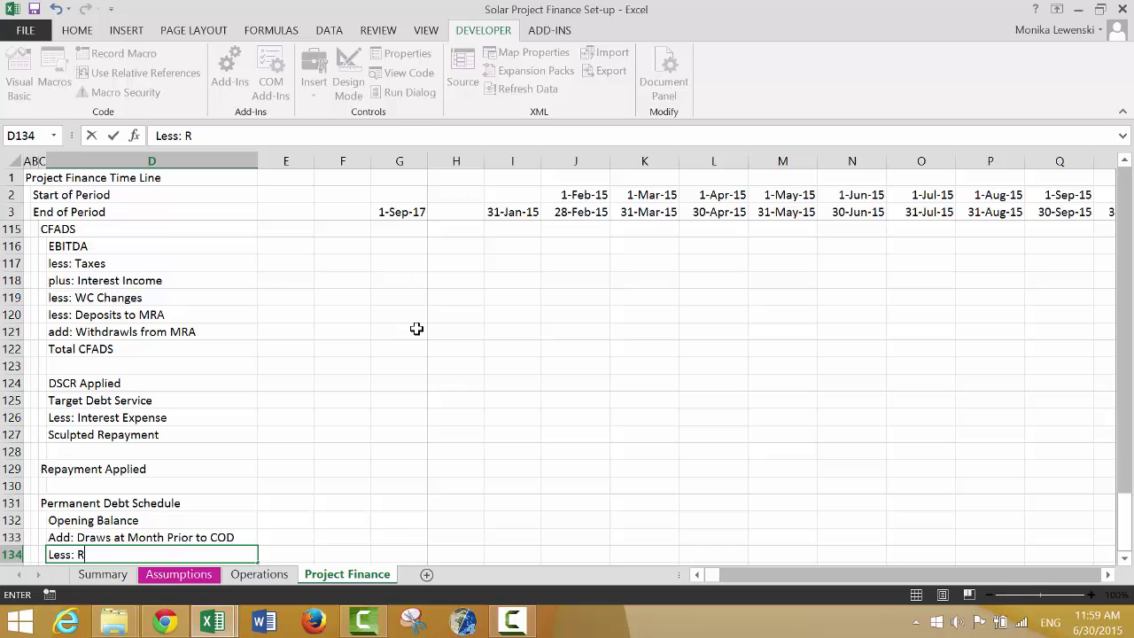
{"action": "type", "text": "epayments"}
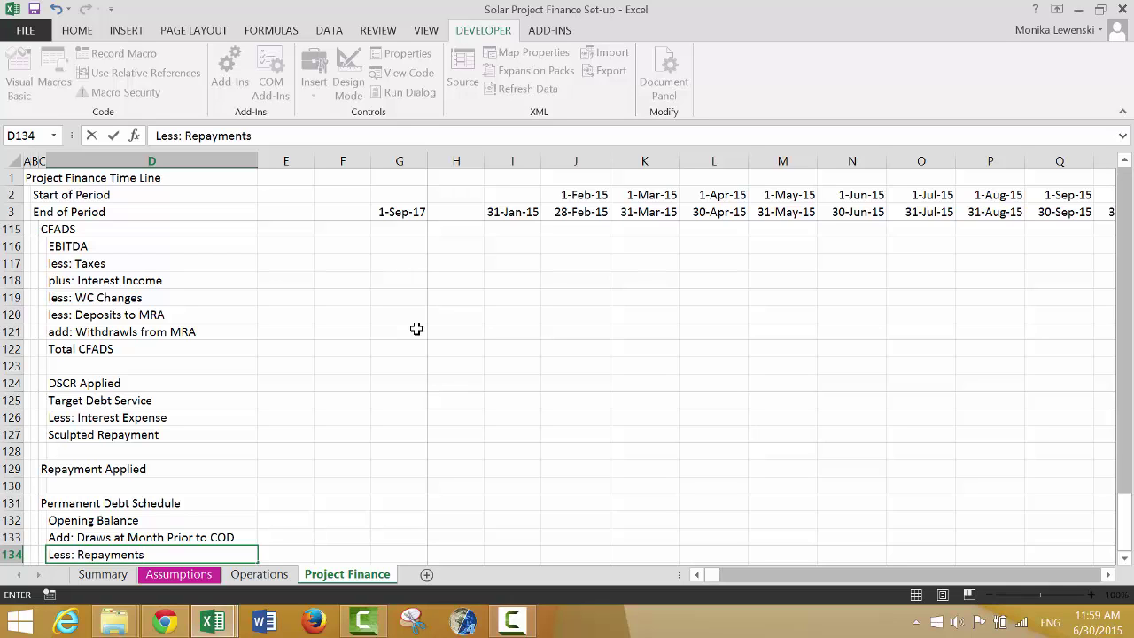
{"action": "key", "text": "Return"}
Enter the label "Equal Ins" in E129, beside Repayment Applied
{"action": "key", "text": "Up"}
{"action": "key", "text": "Up"}
{"action": "key", "text": "Up"}
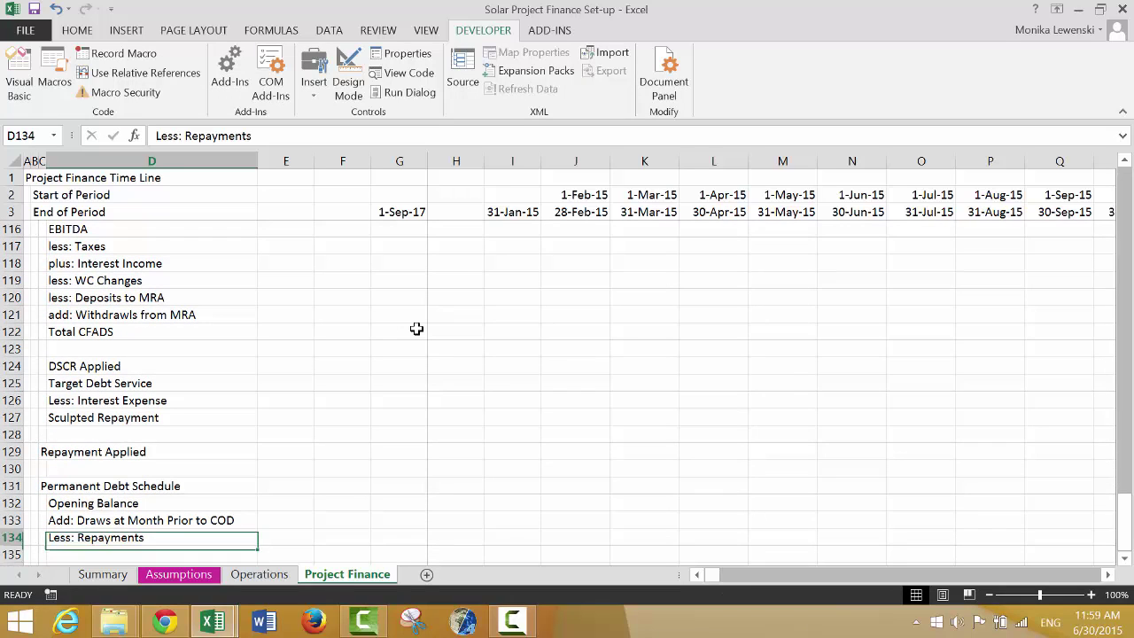
{"action": "key", "text": "Up"}
{"action": "key", "text": "Up"}
{"action": "key", "text": "Up"}
{"action": "key", "text": "Right"}
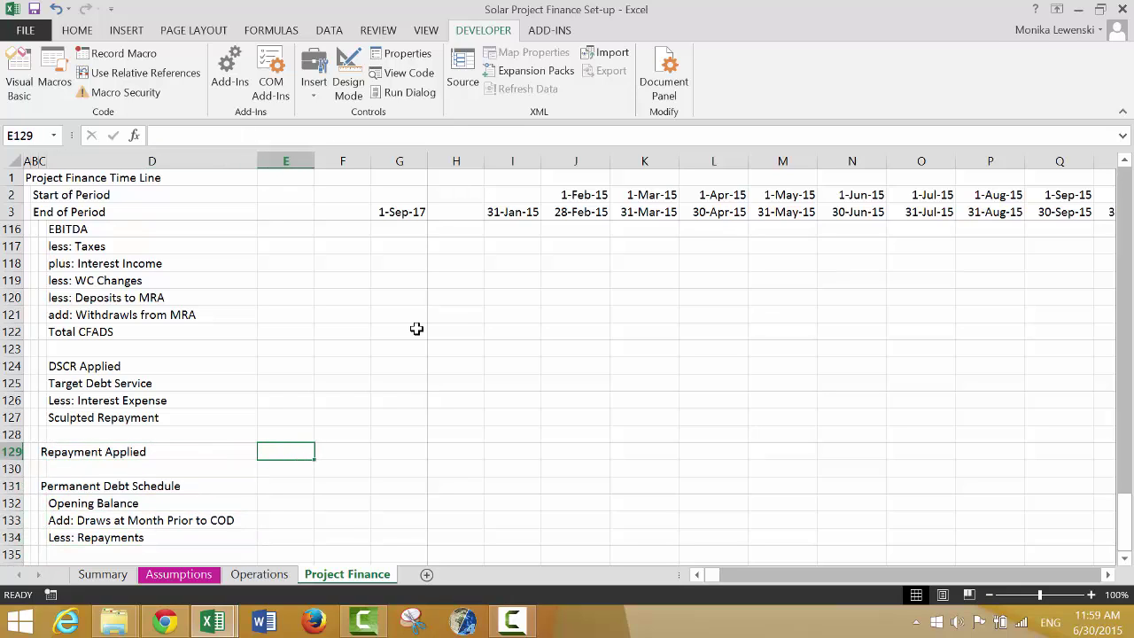
{"action": "type", "text": "Sc"}
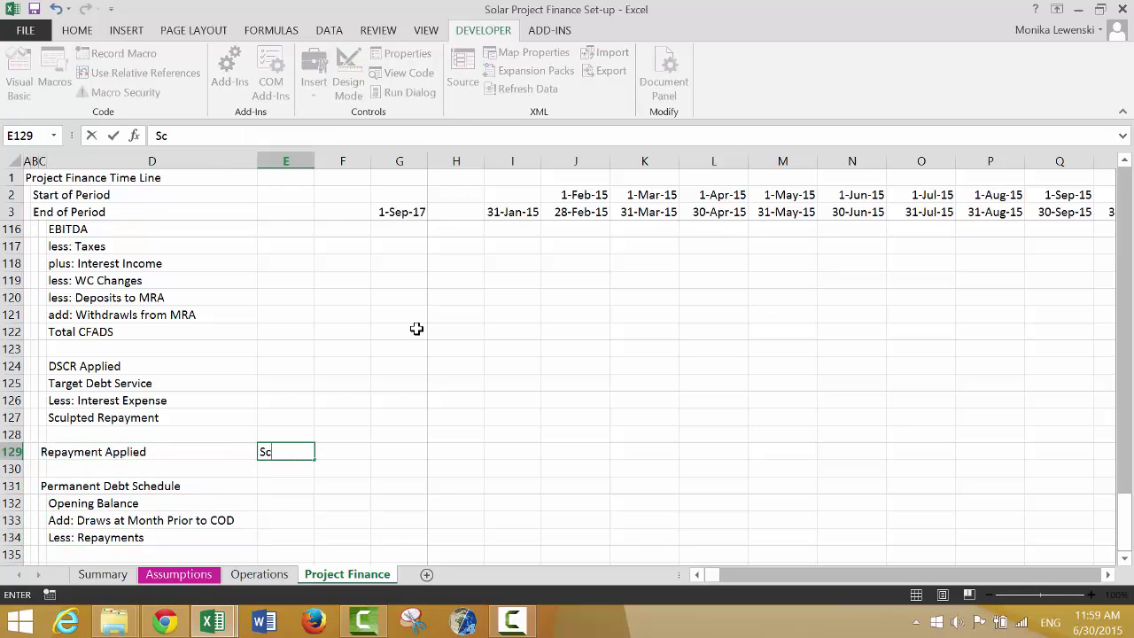
{"action": "key", "text": "BackSpace"}
{"action": "key", "text": "BackSpace"}
{"action": "type", "text": "Equal Ins"}
{"action": "key", "text": "Return"}
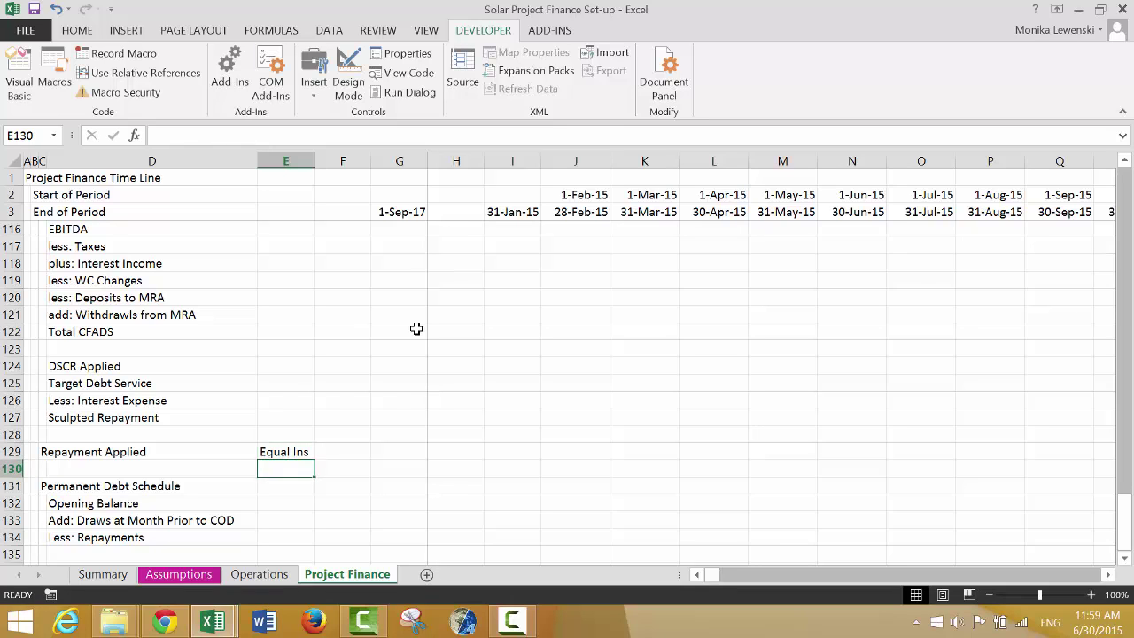
Link F129 to the Equal Installment switch on the Assumptions sheet with =Assumptions!F162
{"action": "key", "text": "Up"}
{"action": "key", "text": "Right"}
{"action": "type", "text": "="}
{"action": "key", "text": "ctrl+Page_Up"}
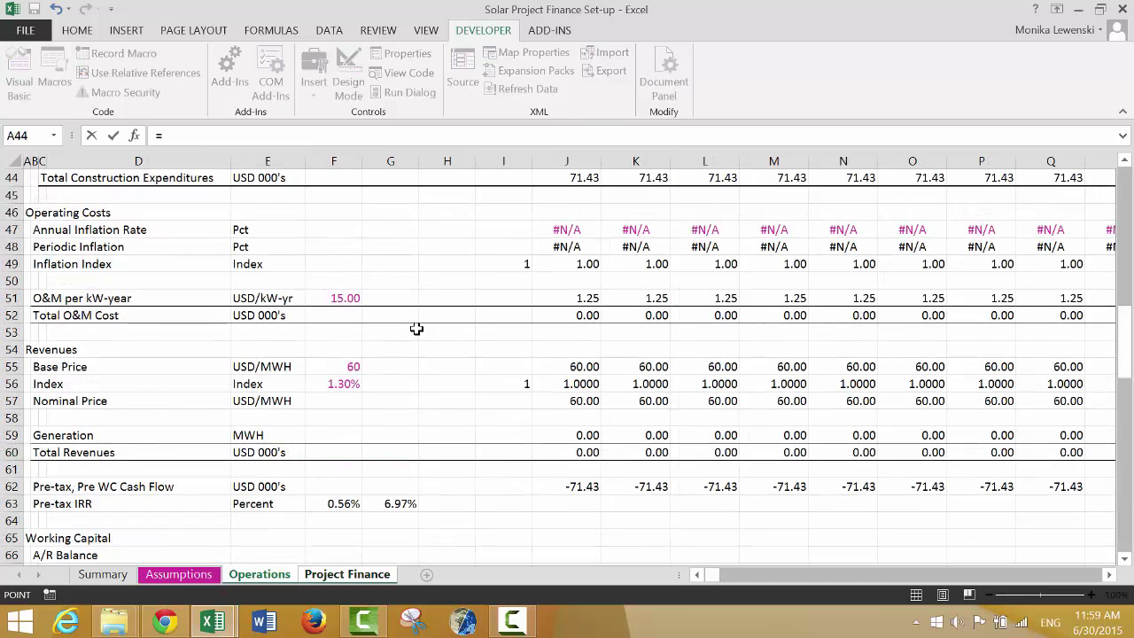
{"action": "key", "text": "ctrl+Page_Up"}
{"action": "key", "text": "Up"}
{"action": "key", "text": "Up"}
{"action": "key", "text": "Up"}
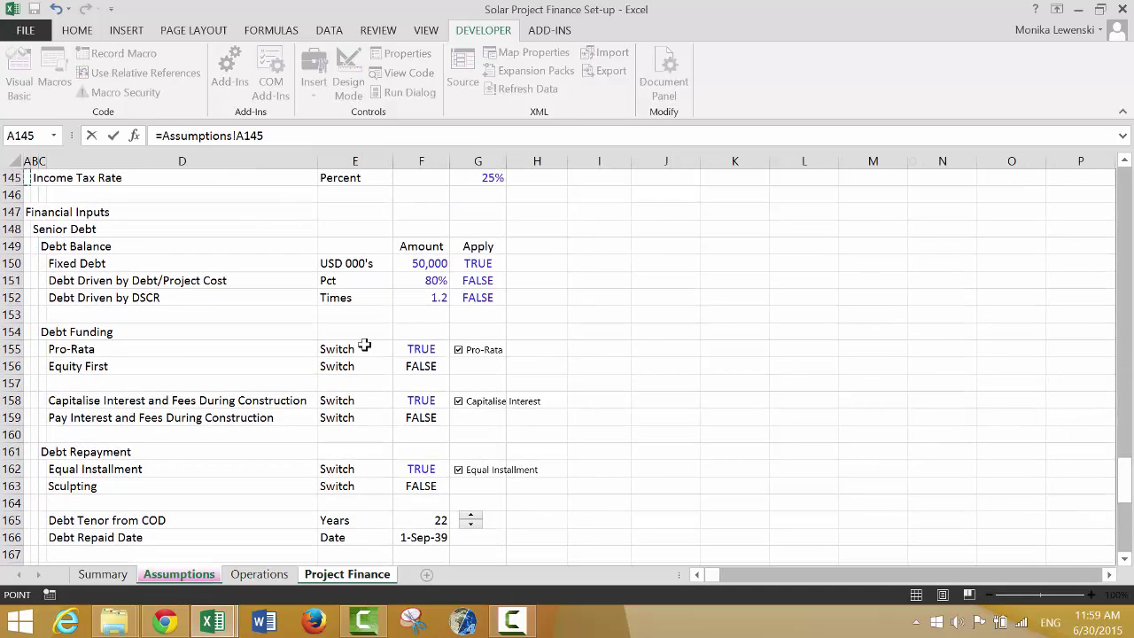
{"action": "left_click", "coordinate": [413, 411]}
{"action": "key", "text": "Up"}
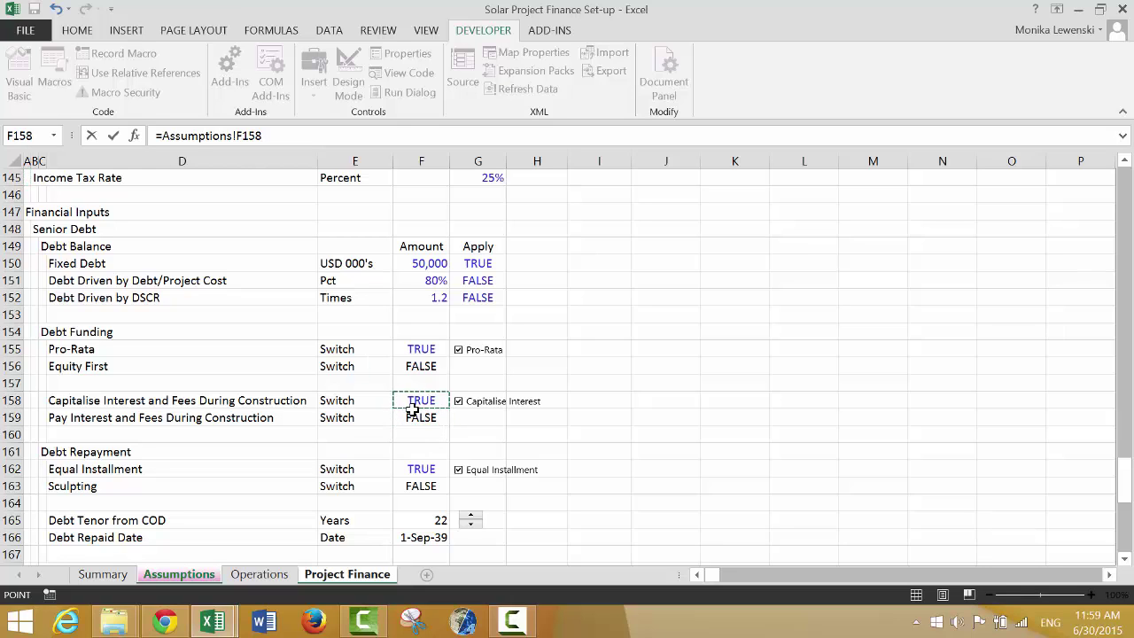
{"action": "key", "text": "Down"}
{"action": "key", "text": "Down"}
{"action": "key", "text": "Down"}
{"action": "key", "text": "Down"}
{"action": "key", "text": "Down"}
{"action": "key", "text": "Up"}
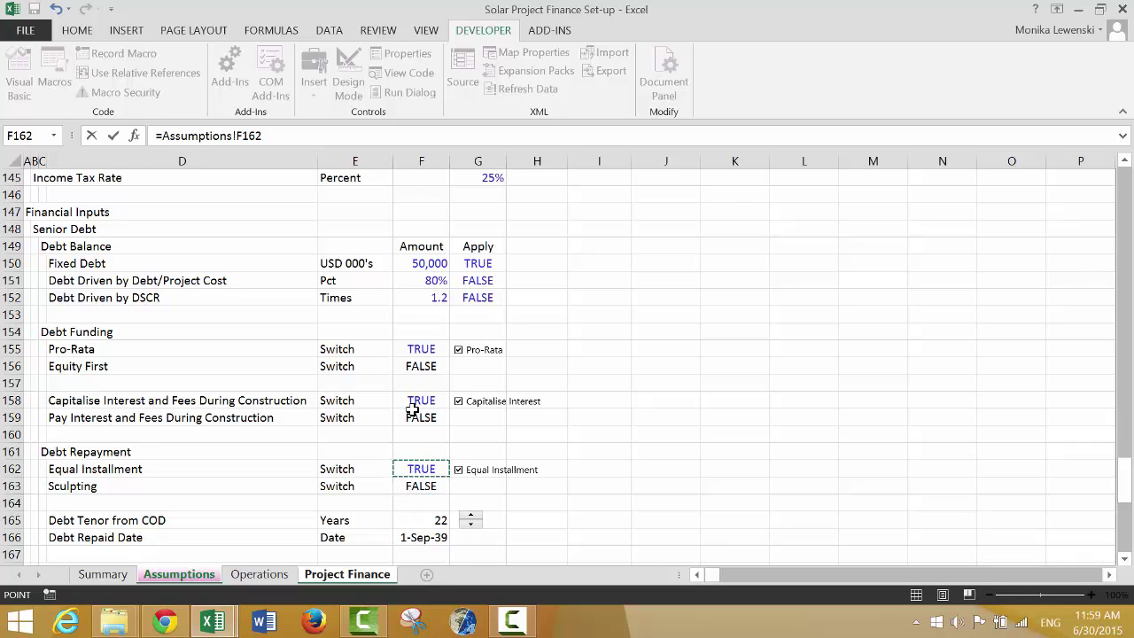
{"action": "key", "text": "Return"}
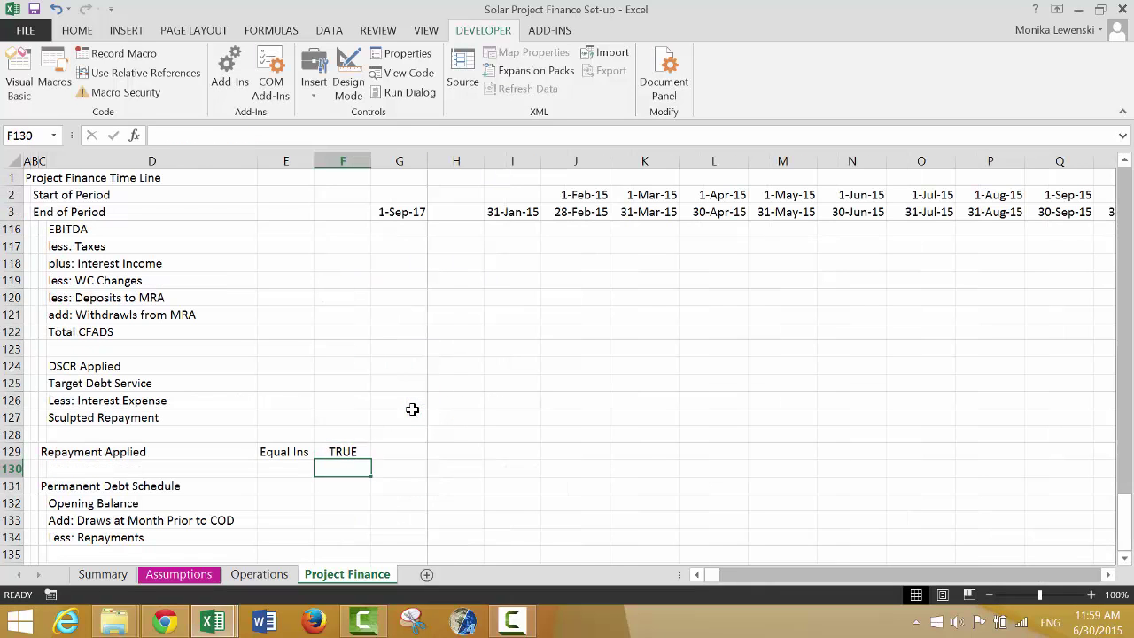
Enter the row label "Closing Balance" in D135, below Less: Repayments
{"action": "key", "text": "Down"}
{"action": "key", "text": "Down"}
{"action": "key", "text": "Down"}
{"action": "key", "text": "Down"}
{"action": "key", "text": "Down"}
{"action": "key", "text": "Down"}
{"action": "key", "text": "Up"}
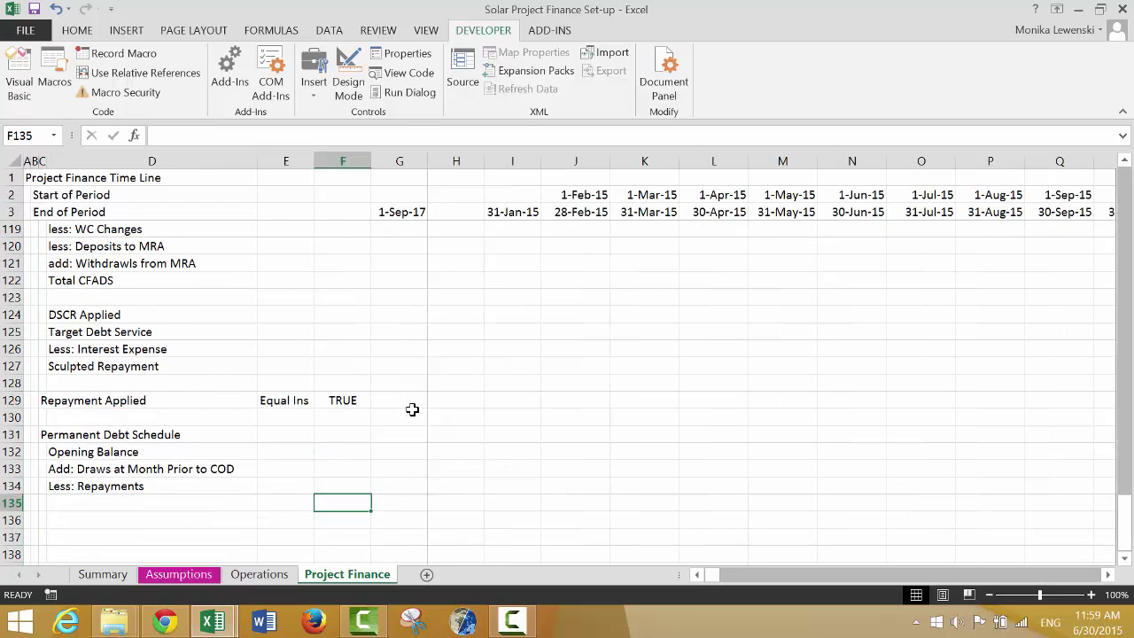
{"action": "key", "text": "Up"}
{"action": "key", "text": "Left"}
{"action": "key", "text": "Left"}
{"action": "key", "text": "Left"}
{"action": "key", "text": "Down"}
{"action": "key", "text": "Right"}
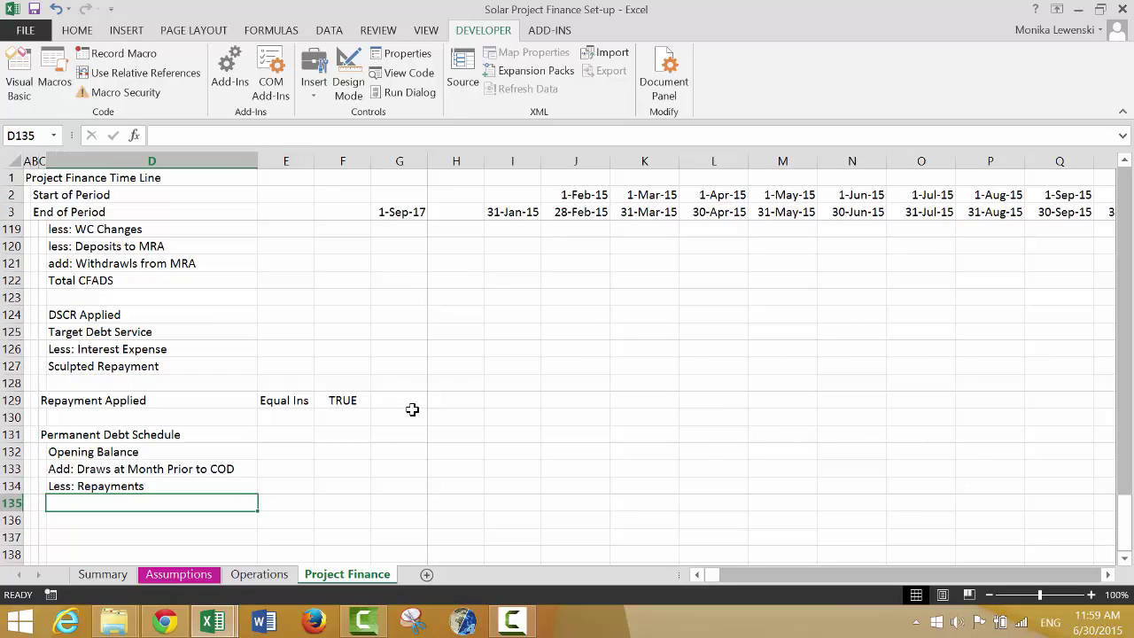
{"action": "type", "text": "Closing Balance"}
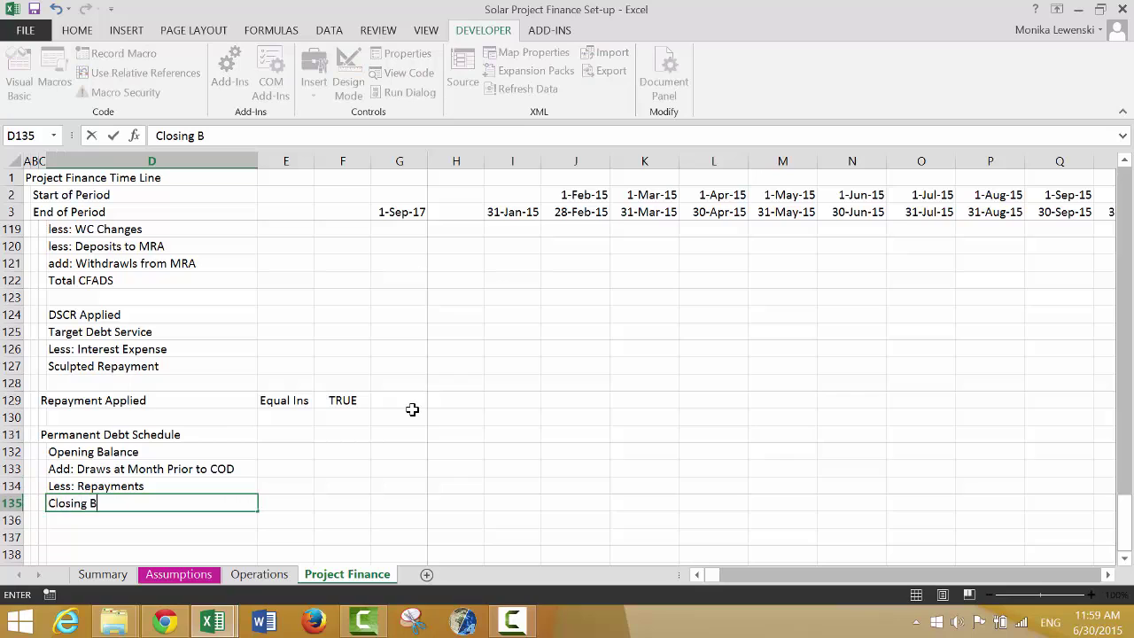
{"action": "key", "text": "ctrl+Return"}
Add the row labels "Interest Rate" in D137 and "Interest Expense" in D138, below the Permanent Debt Schedule balances
{"action": "key", "text": "Down"}
{"action": "key", "text": "Down"}
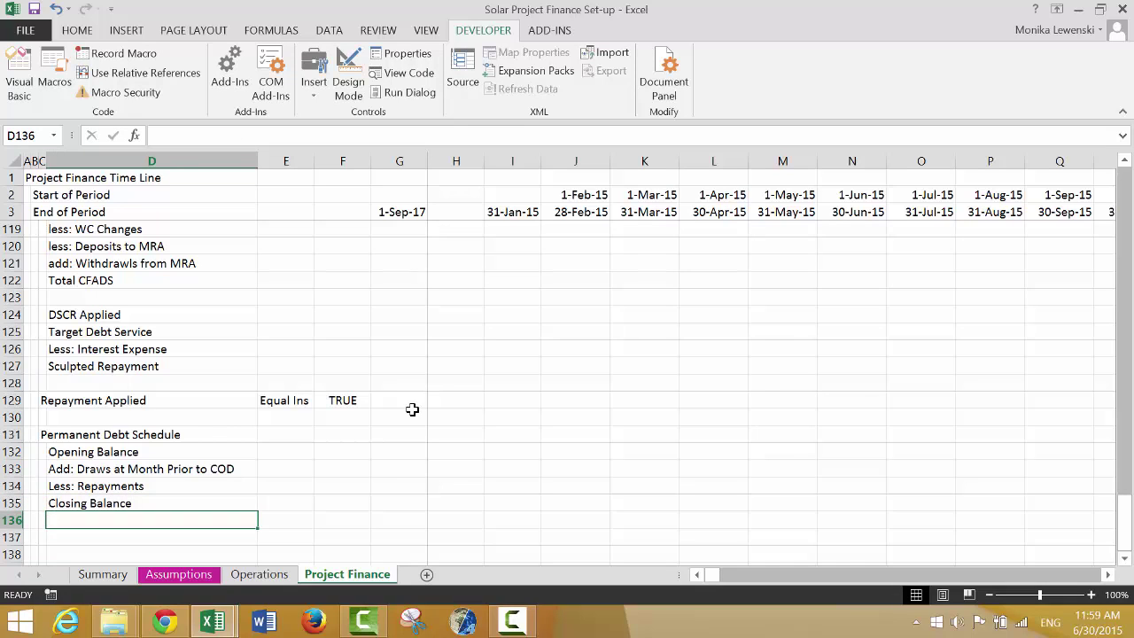
{"action": "type", "text": "Interest"}
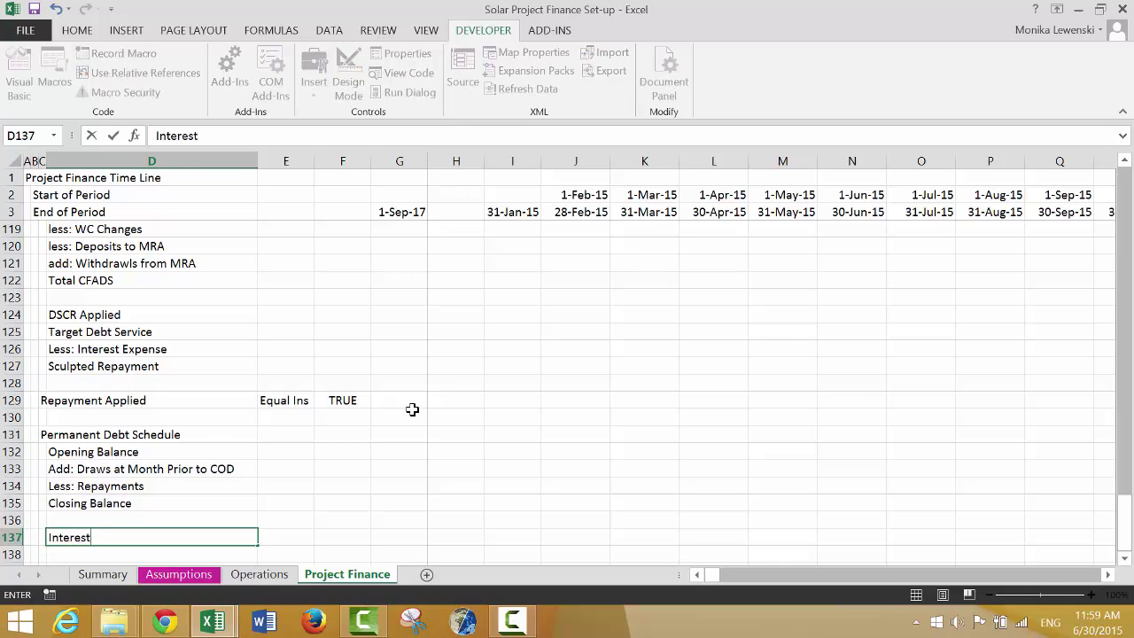
{"action": "type", "text": " Rate"}
{"action": "key", "text": "Return"}
{"action": "type", "text": "Interest Expense"}
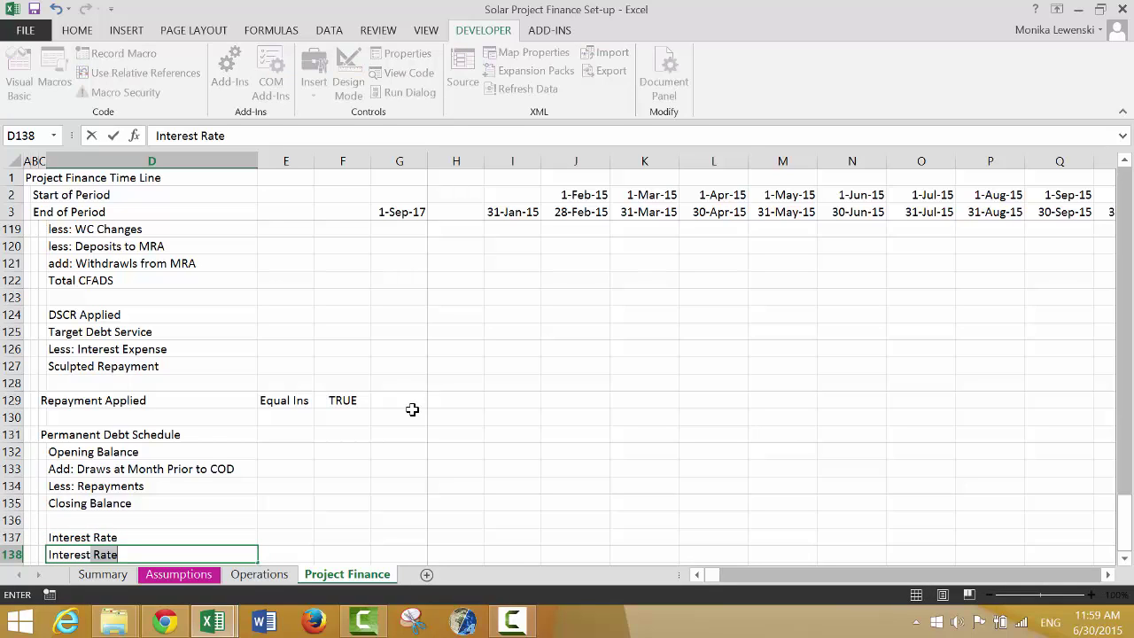
{"action": "key", "text": "Return"}
{"action": "key", "text": "Return"}
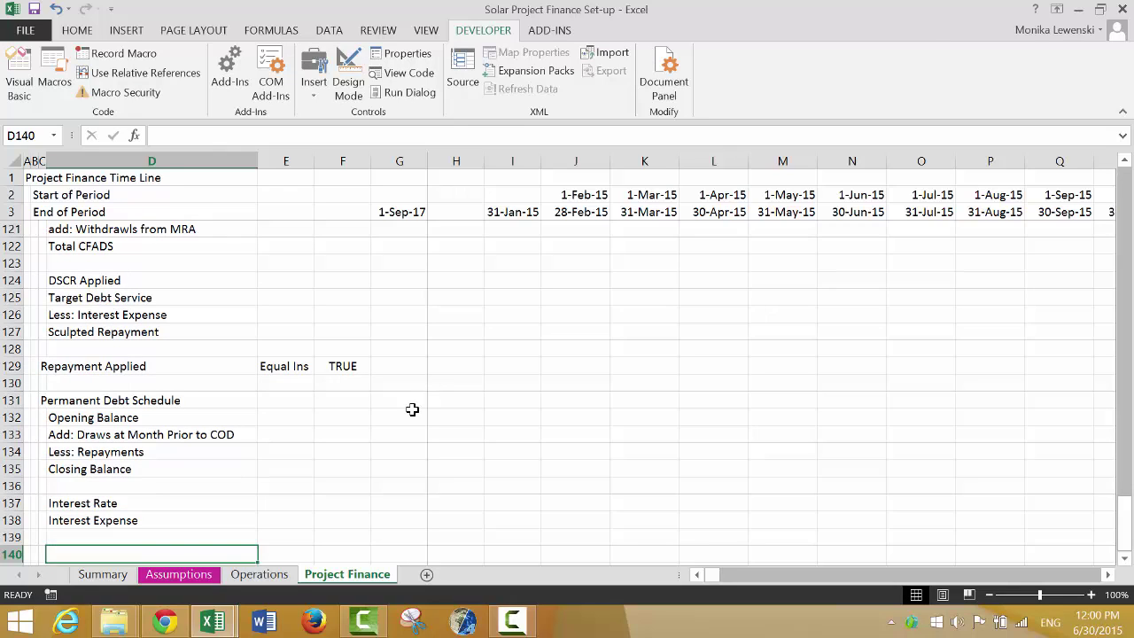
Enter the section heading "DSRA" in A140, below the permanent debt interest rows
{"action": "key", "text": "Left"}
{"action": "key", "text": "Left"}
{"action": "key", "text": "Left"}
{"action": "key", "text": "Up"}
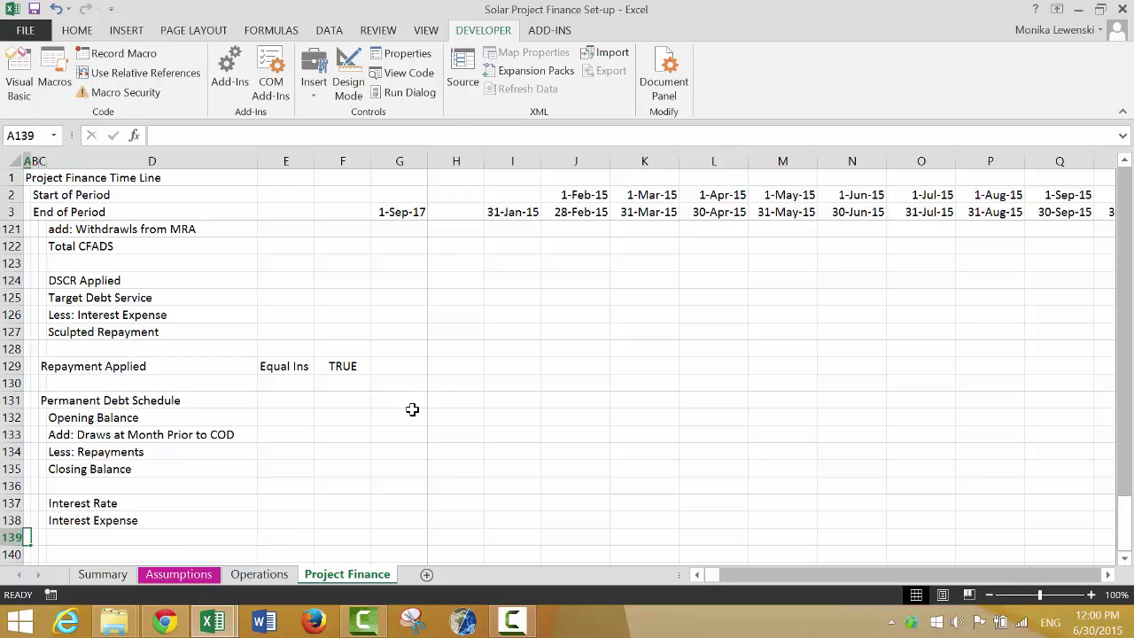
{"action": "key", "text": "Down"}
{"action": "type", "text": "DSR"}
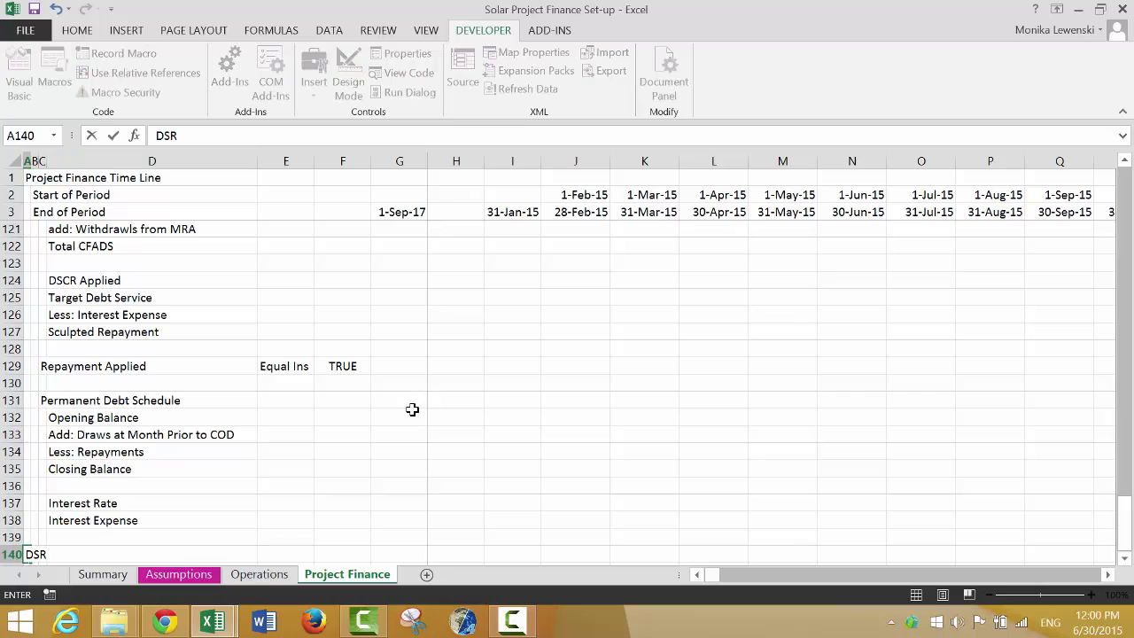
{"action": "type", "text": "A"}
{"action": "key", "text": "Return"}
{"action": "key", "text": "Return"}
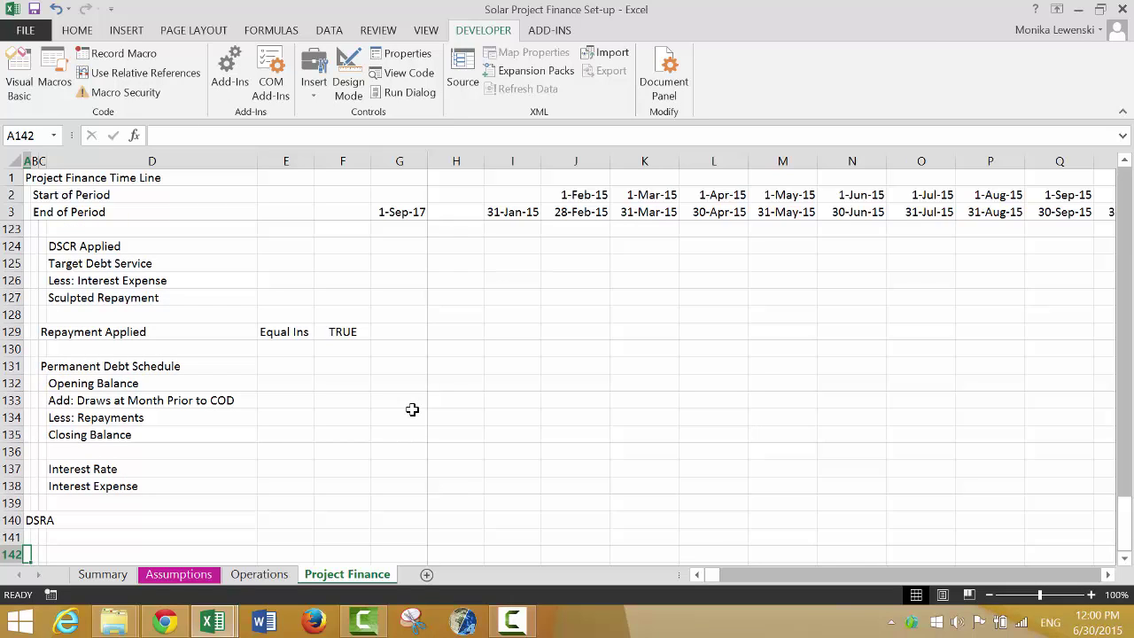
Enter the section heading "Profit and Loss" in A142, below DSRA
{"action": "scroll", "coordinate": [412, 409], "scroll_direction": "down", "scroll_amount": 1}
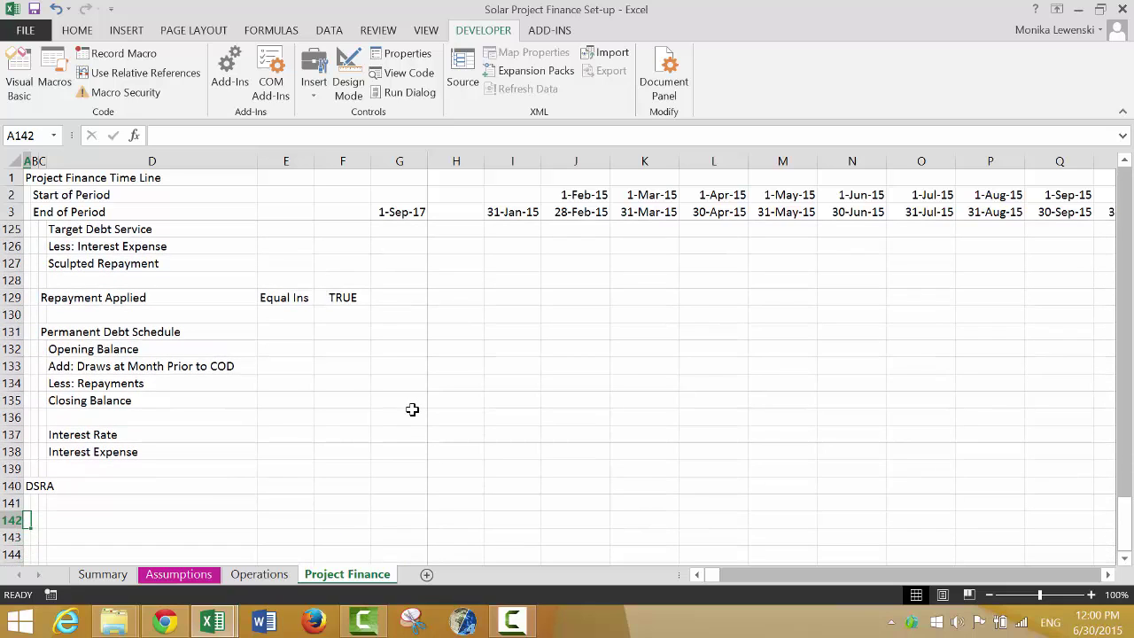
{"action": "type", "text": "Pr"}
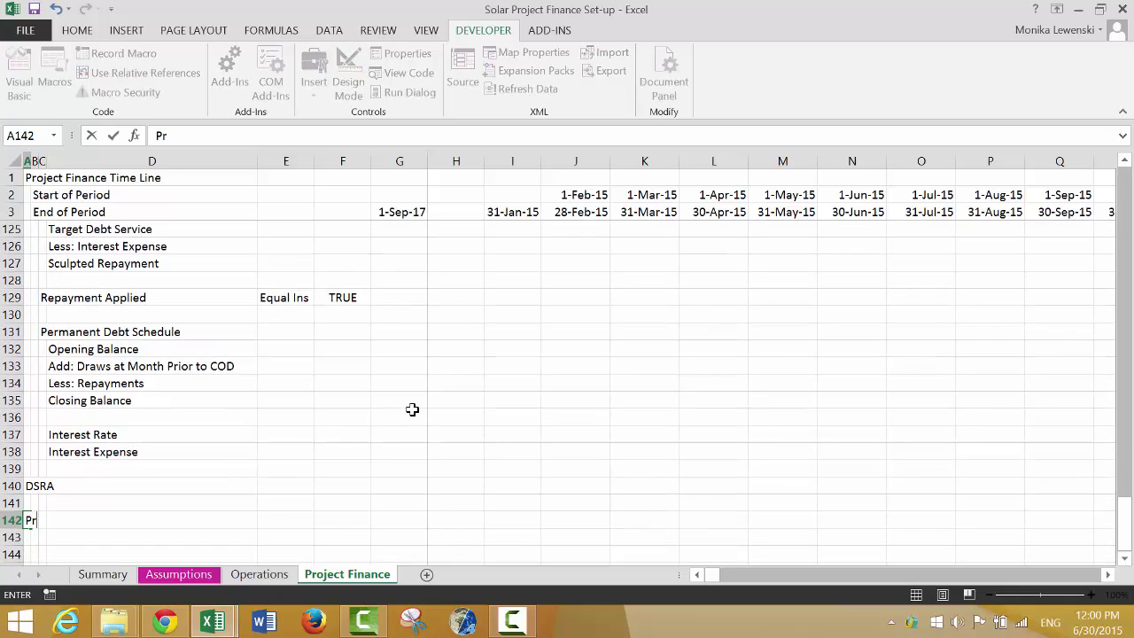
{"action": "type", "text": "o"}
{"action": "key", "text": "BackSpace"}
{"action": "type", "text": "ofit and Loss"}
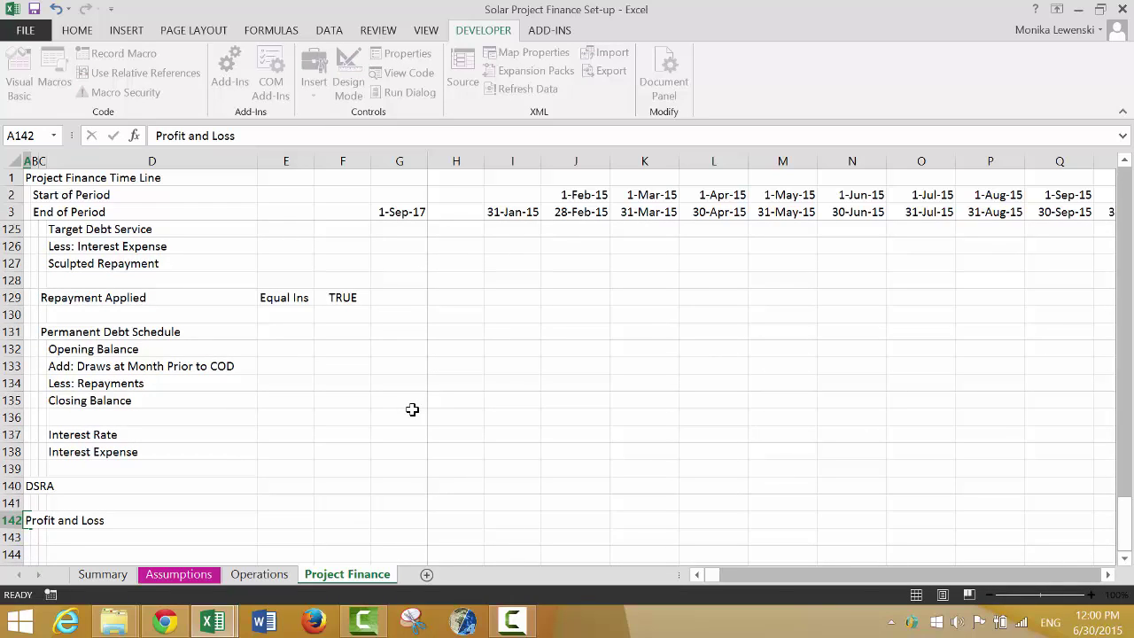
{"action": "key", "text": "Return"}
Enter the section heading "Cash Flow Waterfall after COD" in A144, below Profit and Loss
{"action": "key", "text": "Return"}
{"action": "type", "text": "Cash "}
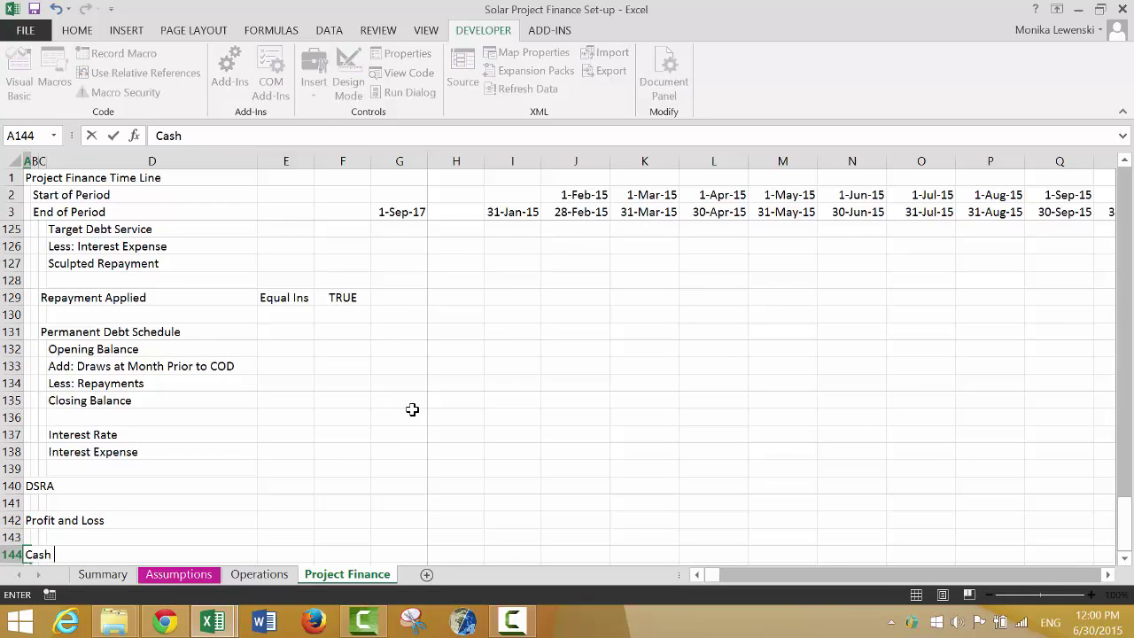
{"action": "type", "text": "Flow Water"}
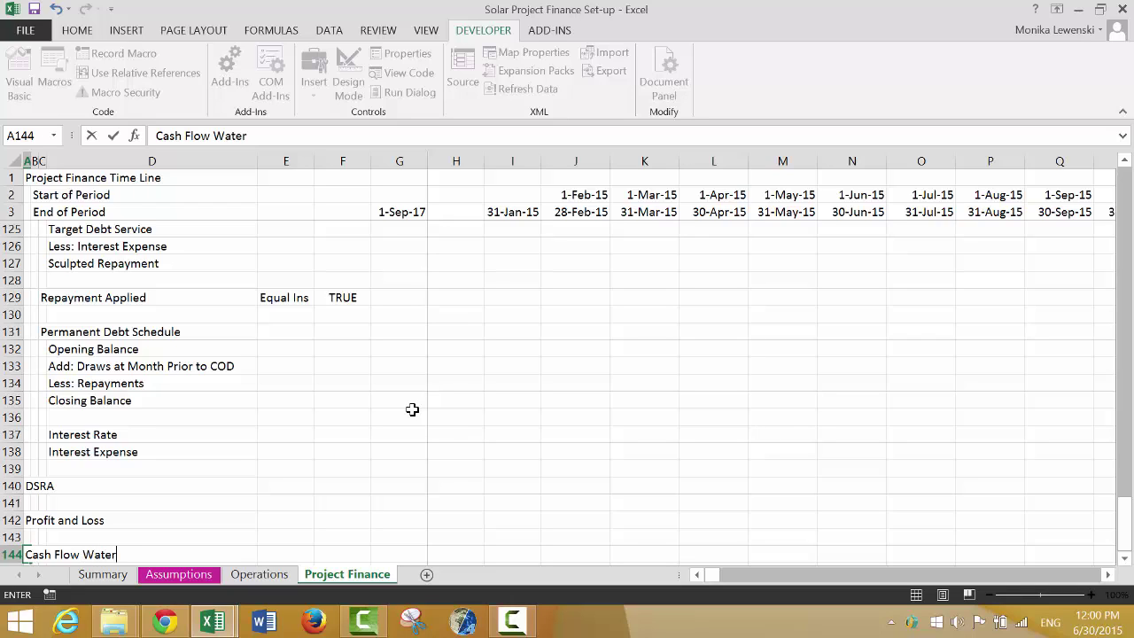
{"action": "type", "text": "fall after C"}
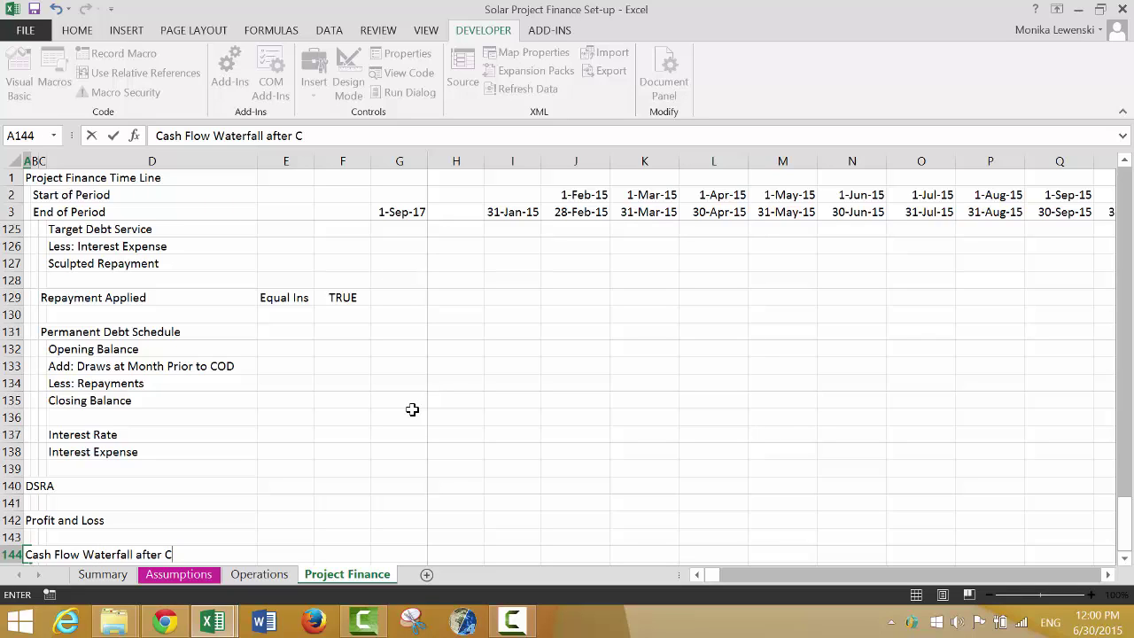
{"action": "type", "text": "OD"}
{"action": "key", "text": "Return"}
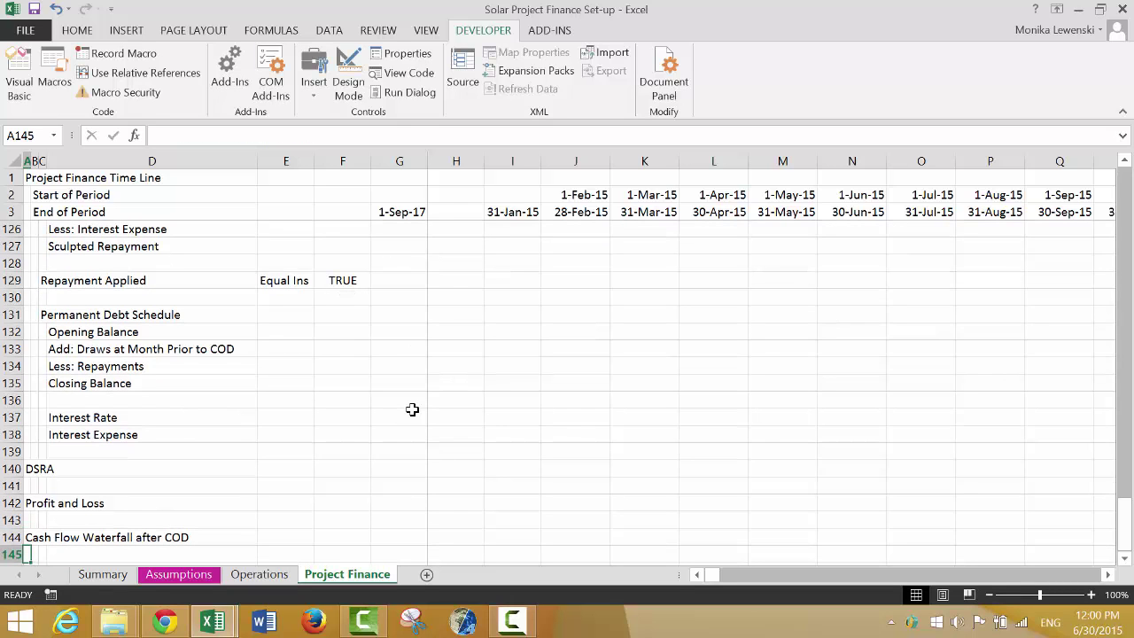
Enter the label "Dividneds" in B146, indented under Cash Flow Waterfall after COD
{"action": "key", "text": "Return"}
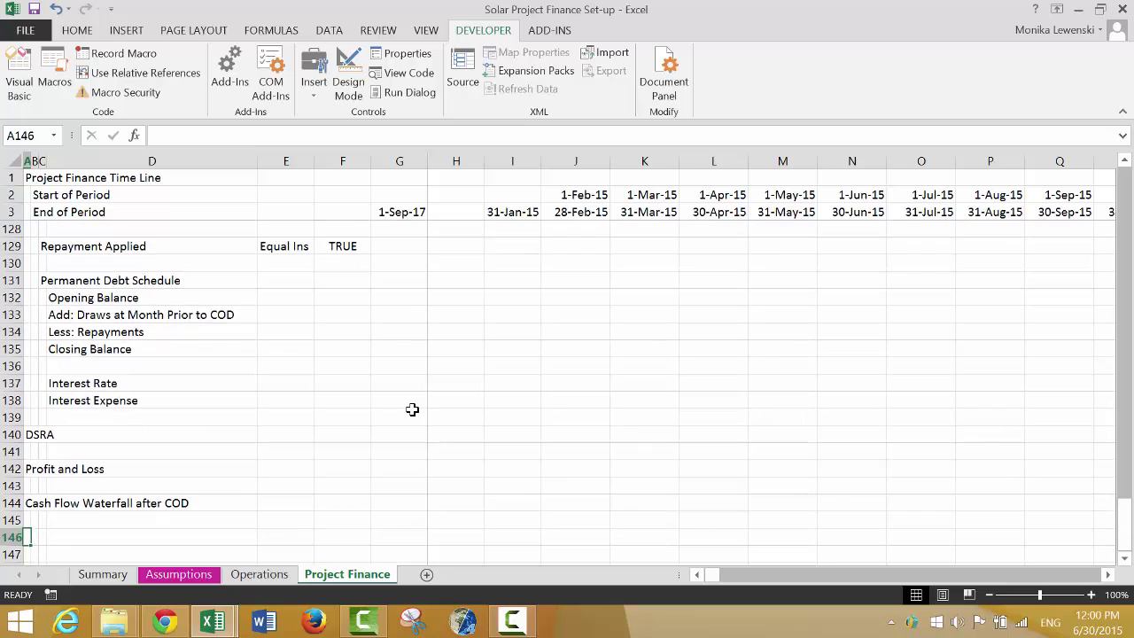
{"action": "key", "text": "Right"}
{"action": "type", "text": "Dividne"}
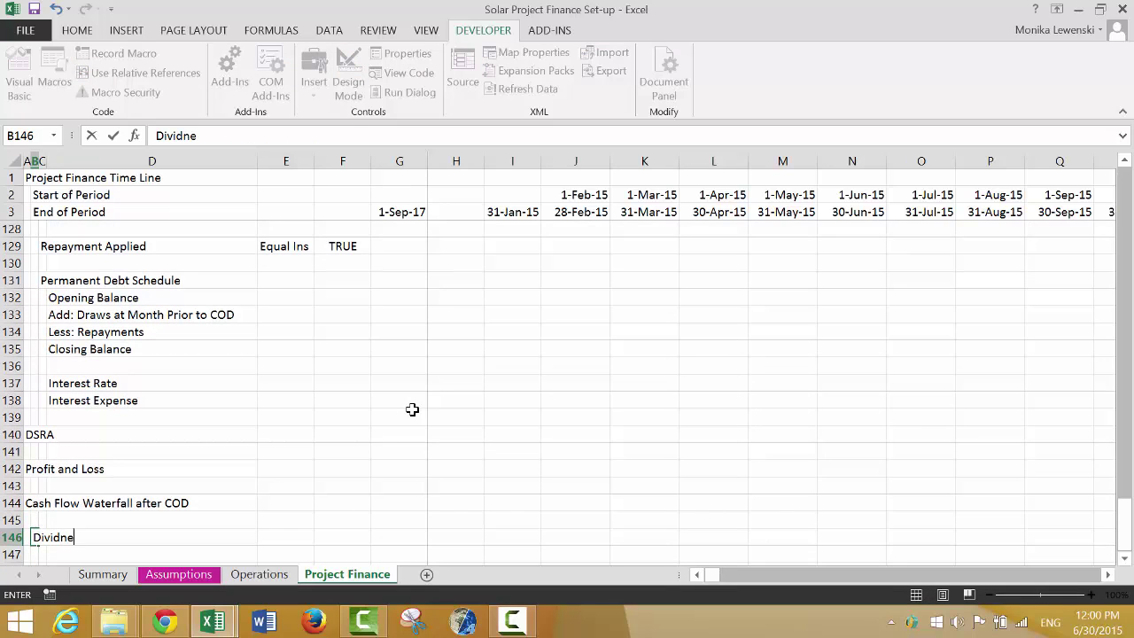
{"action": "type", "text": "ds"}
{"action": "key", "text": "Return"}
{"action": "key", "text": "Up"}
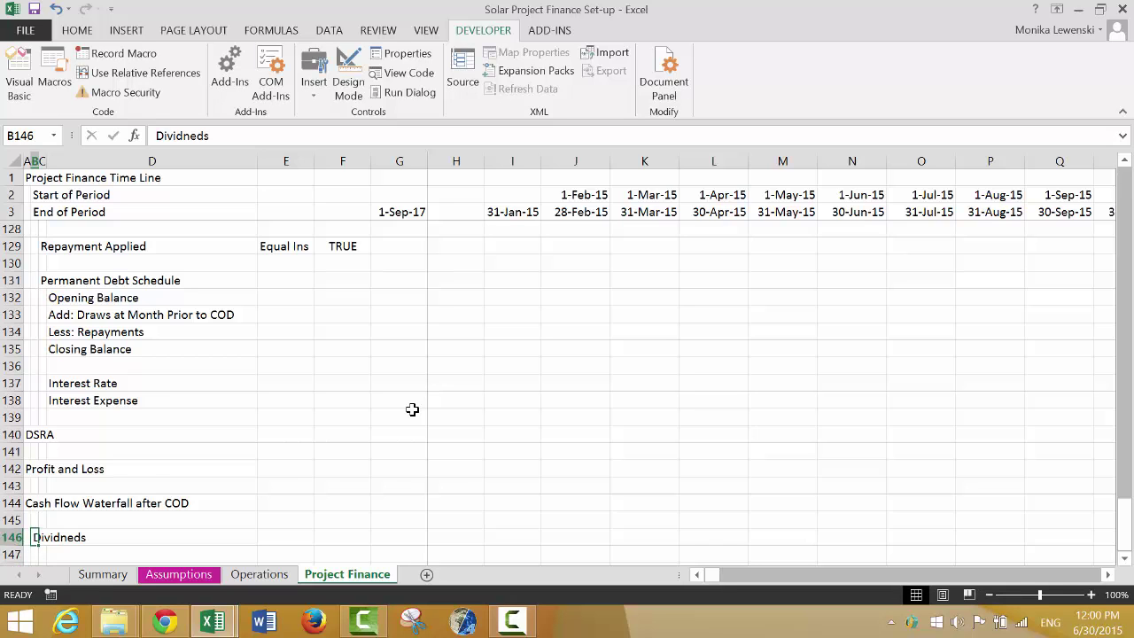
Review the row labels of the funding, construction debt, interest, fee and permanent debt sections above
{"action": "key", "text": "Page_Up"}
{"action": "key", "text": "Page_Up"}
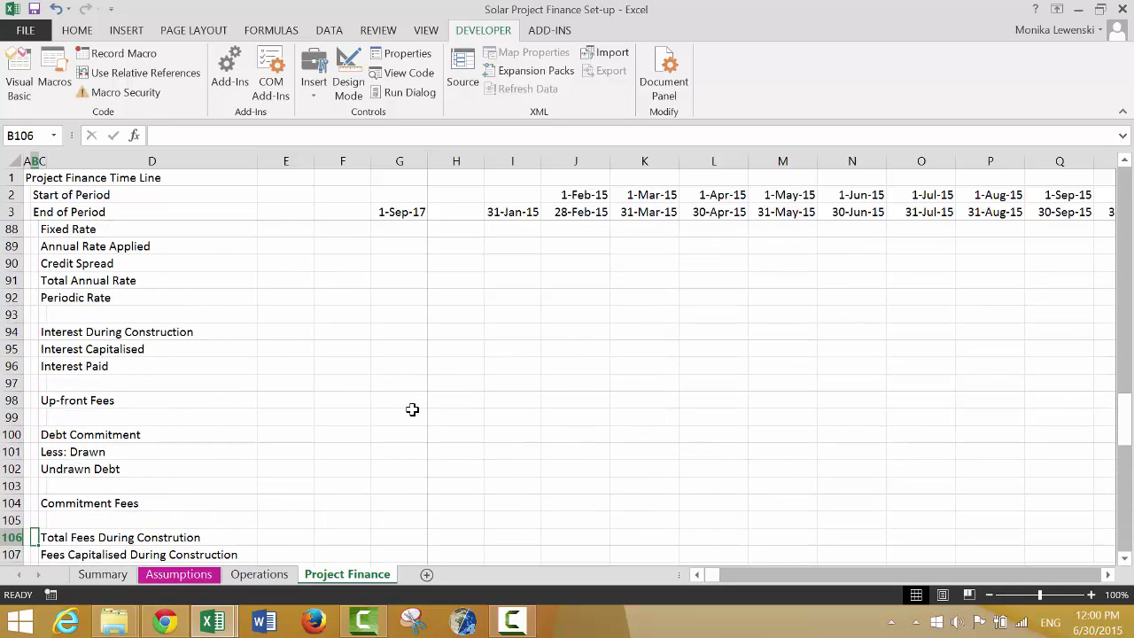
{"action": "key", "text": "Page_Up"}
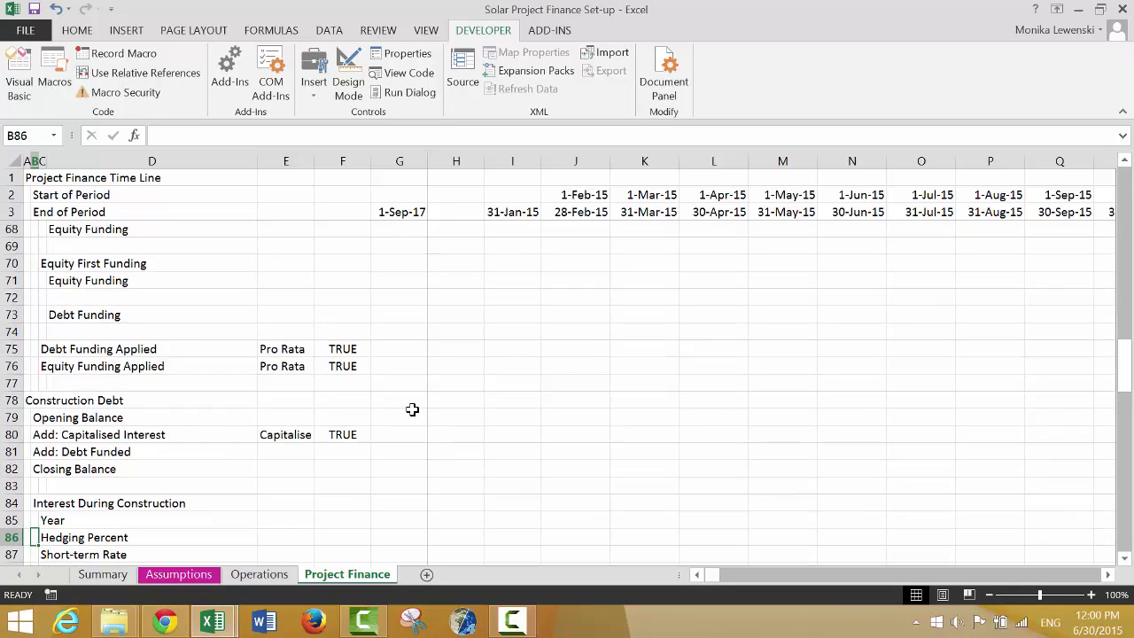
{"action": "key", "text": "Page_Down"}
{"action": "key", "text": "Page_Down"}
{"action": "key", "text": "Page_Down"}
{"action": "key", "text": "Page_Down"}
{"action": "key", "text": "Page_Up"}
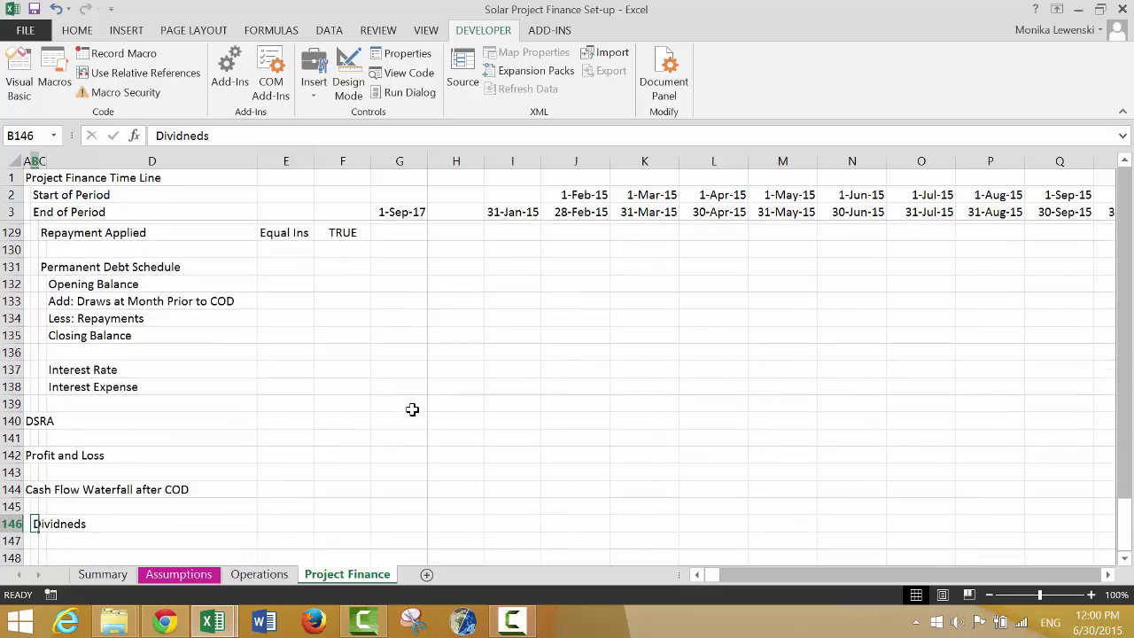
{"action": "key", "text": "Page_Down"}
{"action": "key", "text": "Page_Up"}
Enter the section heading "Outputs" in A148, below the dividends row
{"action": "key", "text": "Down"}
{"action": "key", "text": "Down"}
{"action": "key", "text": "Left"}
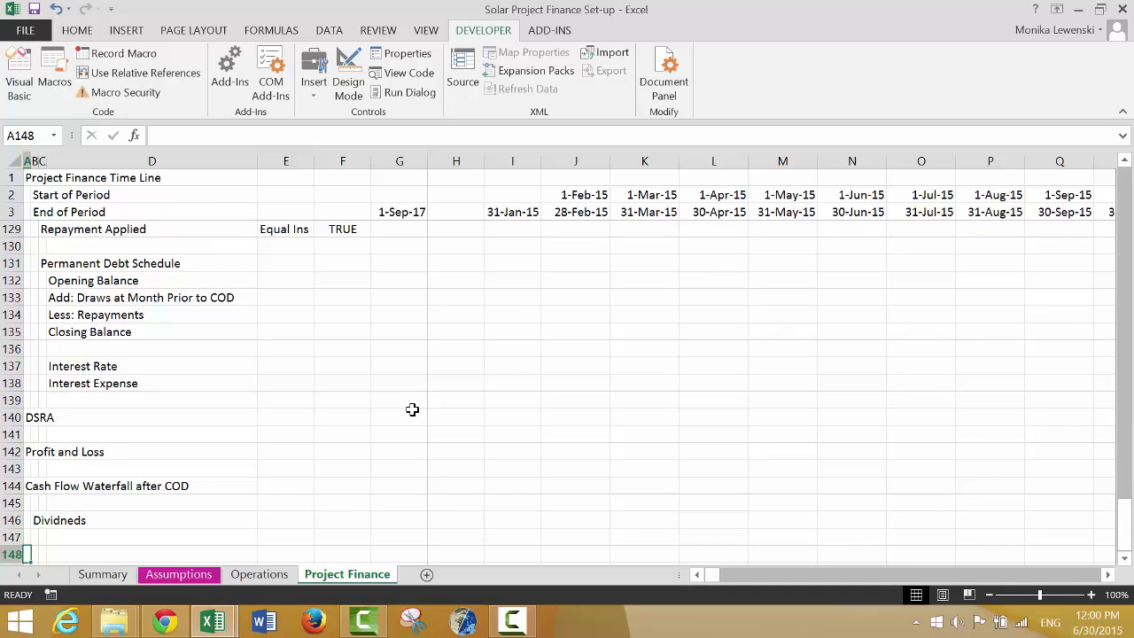
{"action": "type", "text": "Oputou"}
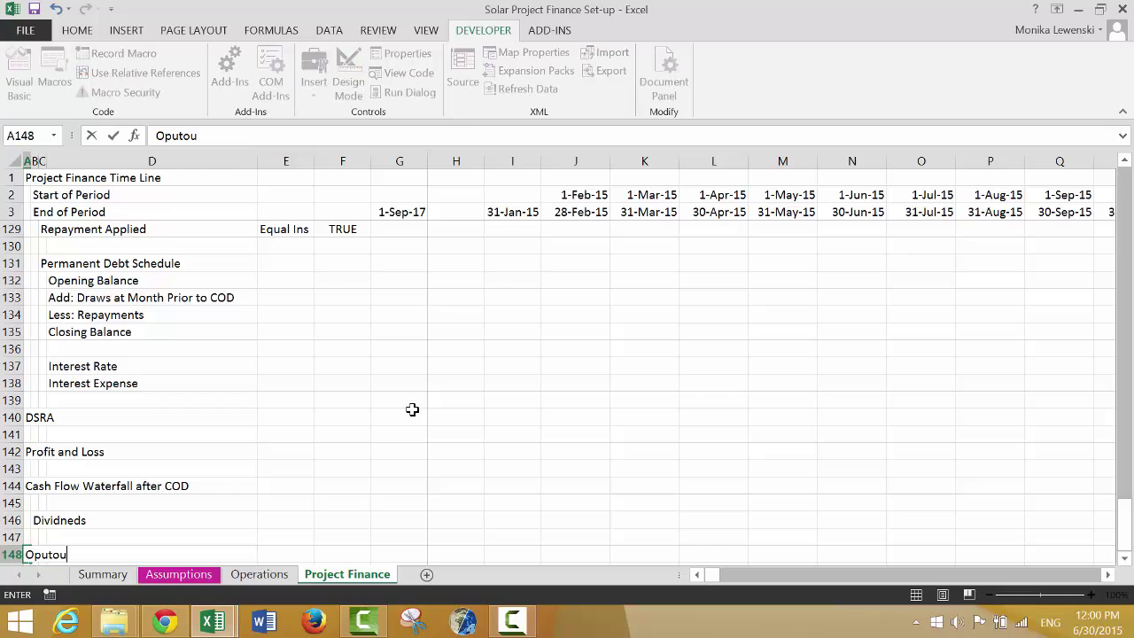
{"action": "key", "text": "BackSpace"}
{"action": "key", "text": "BackSpace"}
{"action": "type", "text": "ts"}
{"action": "key", "text": "Return"}
Enter the label "Equity Cash Flow" in B149, indented under Outputs
{"action": "key", "text": "Right"}
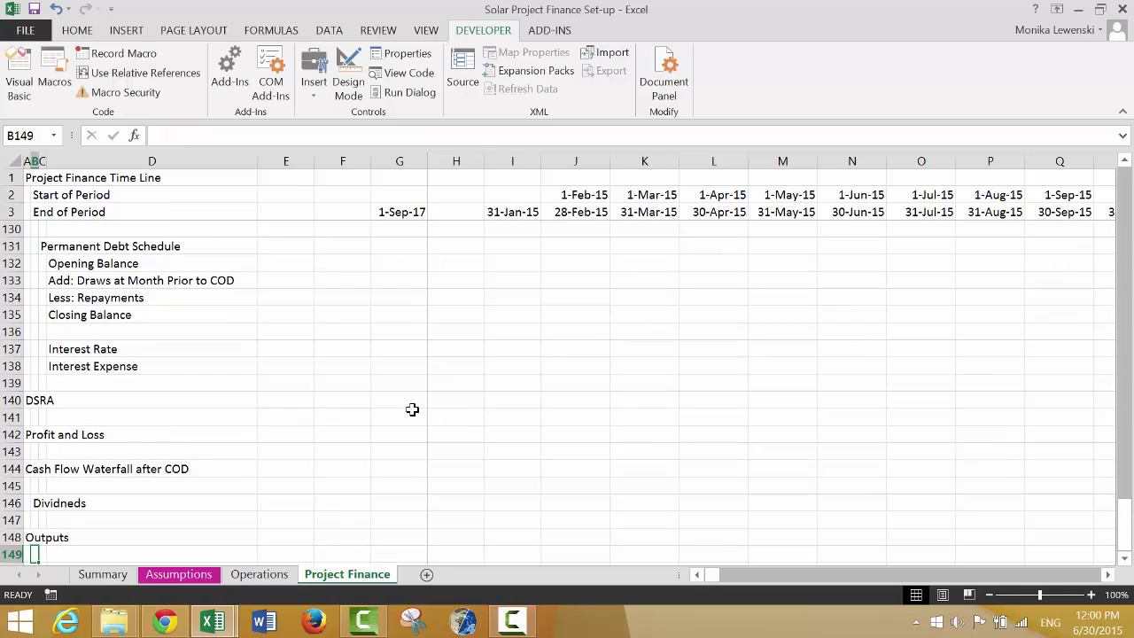
{"action": "type", "text": "Equity Cas"}
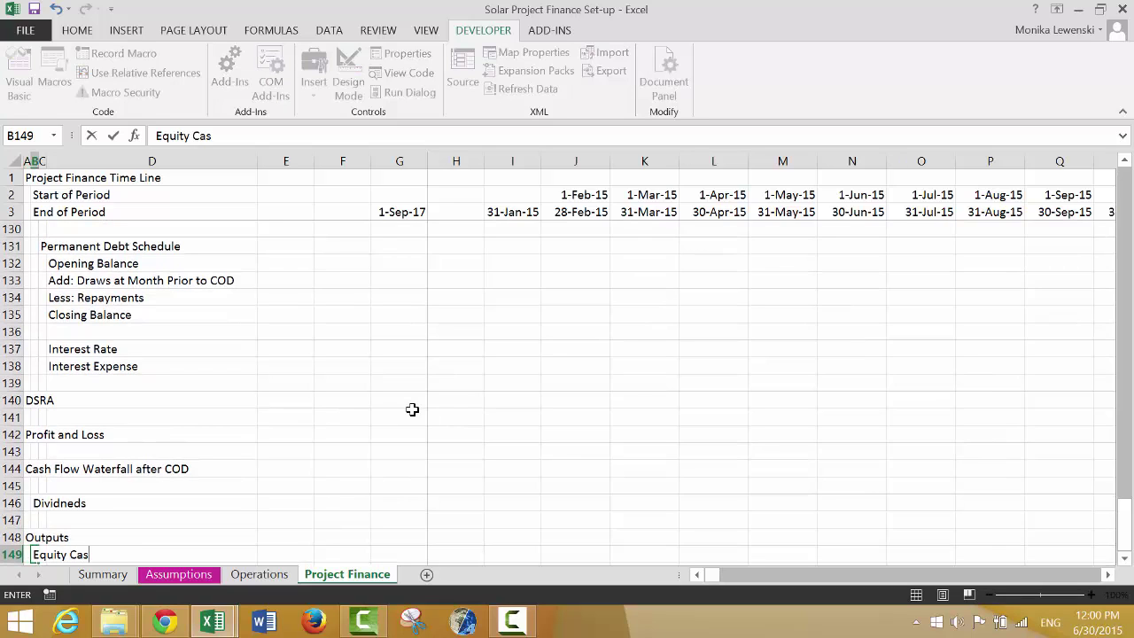
{"action": "type", "text": "h Flow"}
{"action": "key", "text": "Return"}
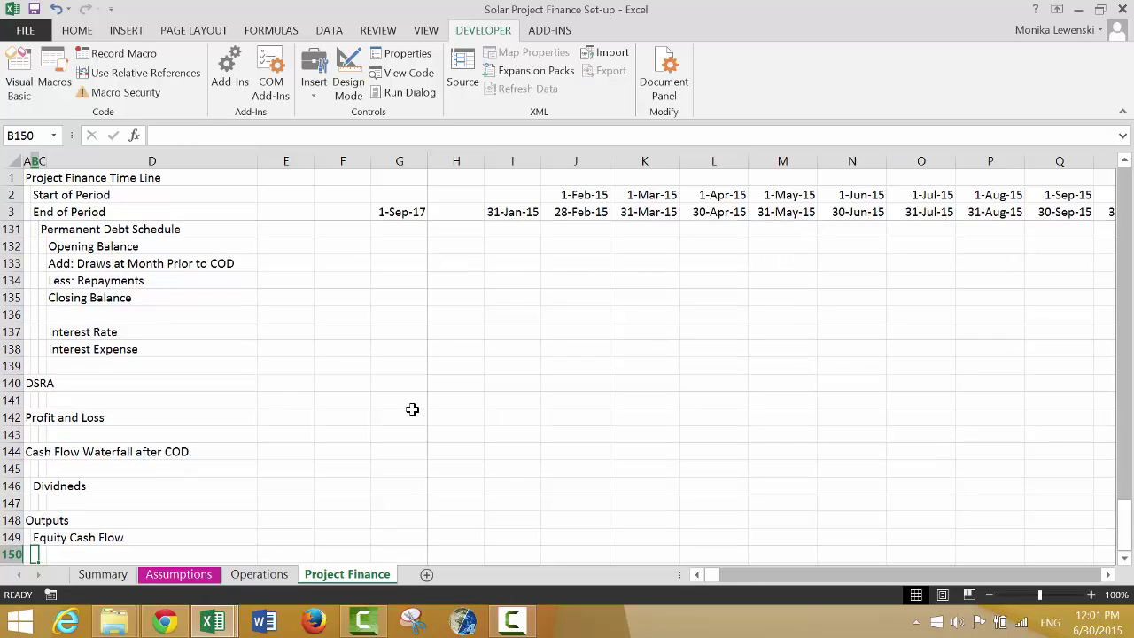
Add the coverage ratio labels "DSCR" in B151, "LLCR" in B153 and "PLCR" in B155 under Outputs
{"action": "key", "text": "Return"}
{"action": "type", "text": "DSCR"}
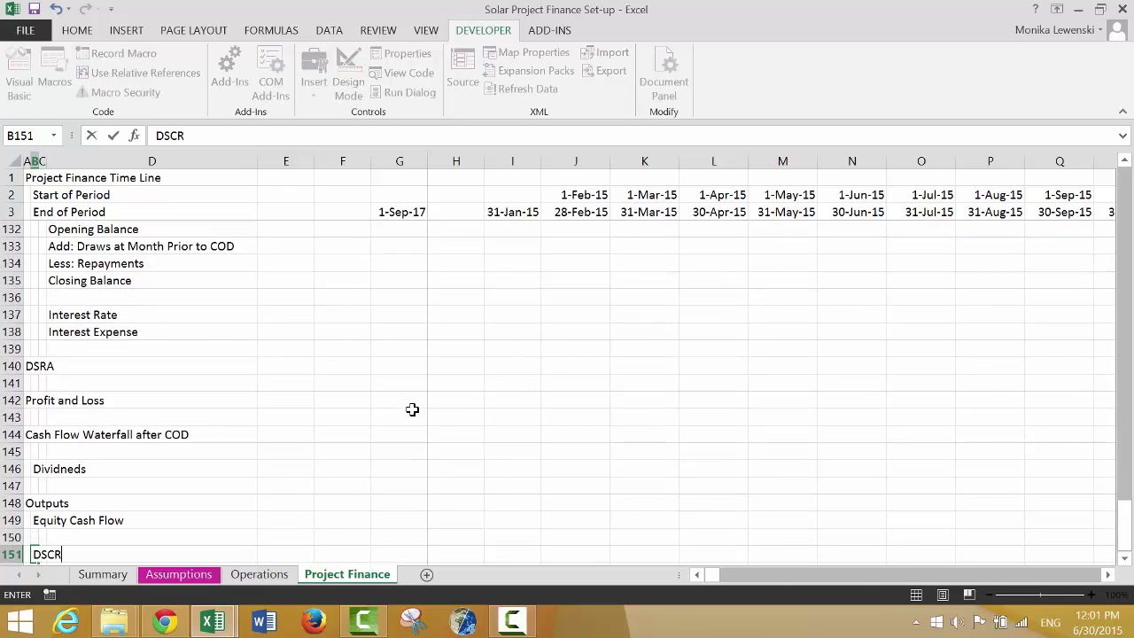
{"action": "key", "text": "Return"}
{"action": "key", "text": "Return"}
{"action": "type", "text": "LLCR"}
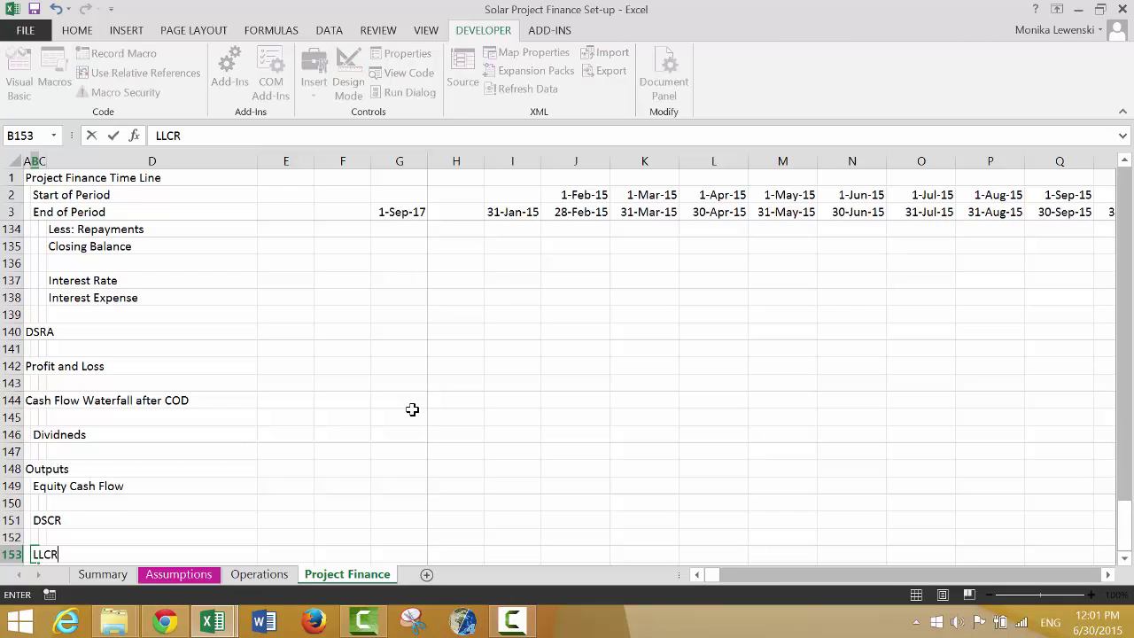
{"action": "key", "text": "Return"}
{"action": "key", "text": "Return"}
{"action": "type", "text": "PL"}
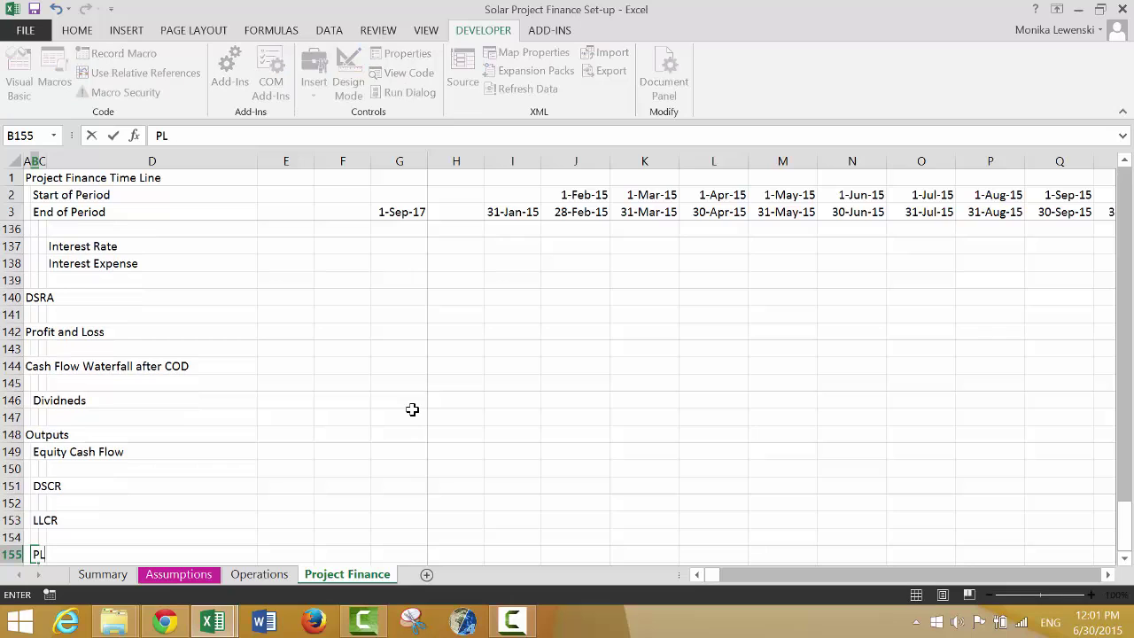
{"action": "type", "text": "CER"}
{"action": "key", "text": "Return"}
{"action": "key", "text": "Return"}
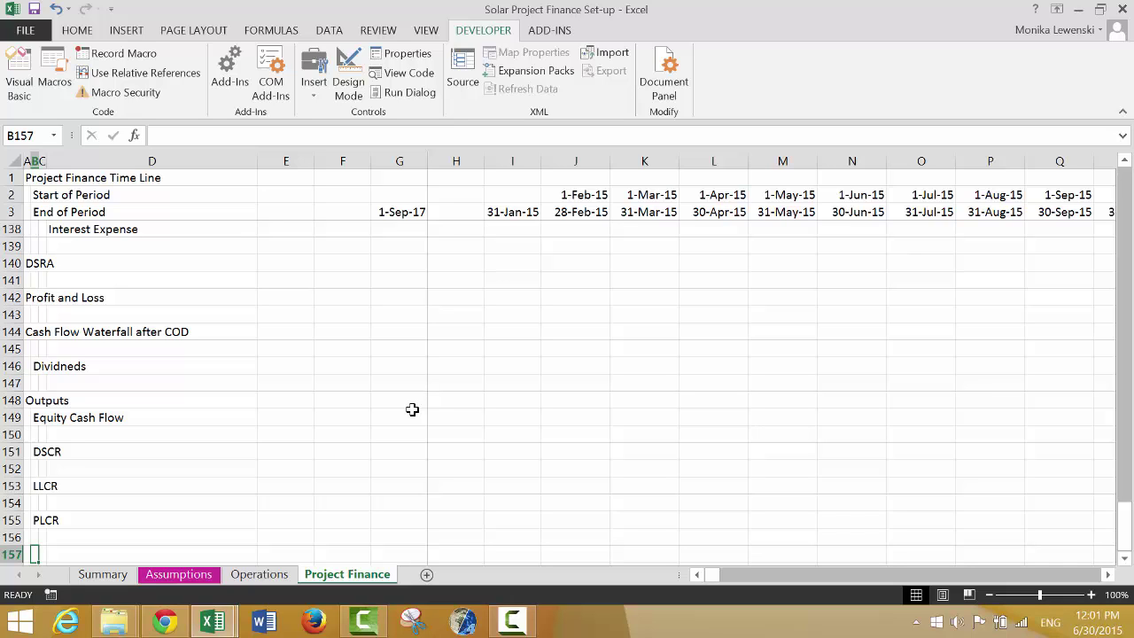
Save a copy of the macro-enabled workbook under the name "Solar Project with Financing Inputs"
{"action": "key", "text": "F12"}
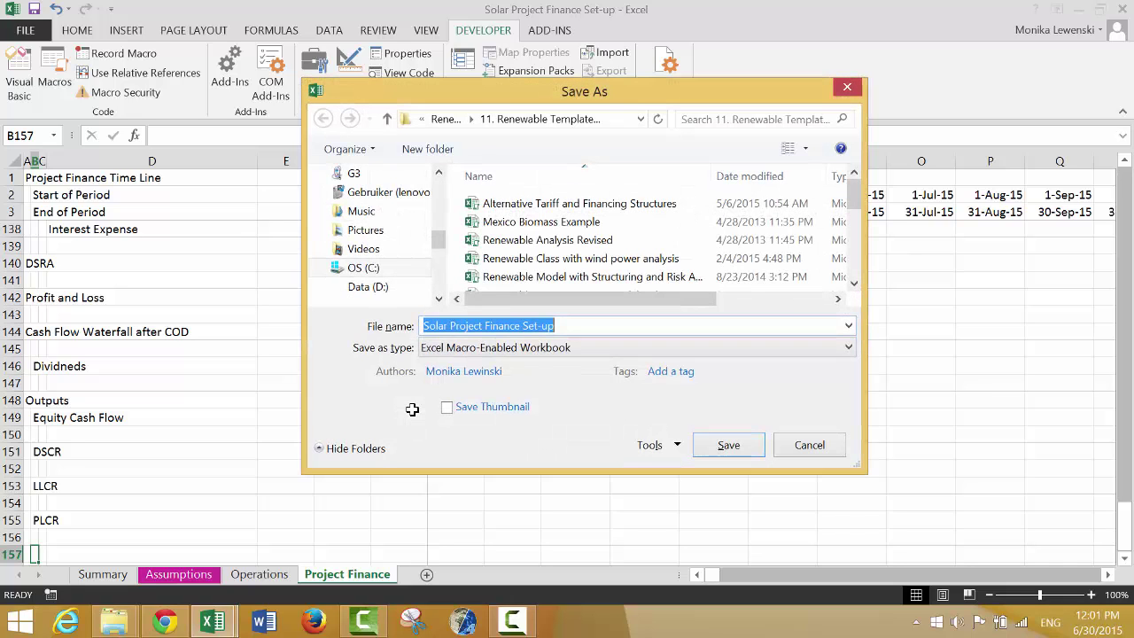
{"action": "left_click", "coordinate": [580, 326]}
{"action": "key", "text": "BackSpace"}
{"action": "key", "text": "BackSpace"}
{"action": "key", "text": "BackSpace"}
{"action": "key", "text": "BackSpace"}
{"action": "key", "text": "BackSpace"}
{"action": "key", "text": "BackSpace"}
{"action": "key", "text": "BackSpace"}
{"action": "key", "text": "BackSpace"}
{"action": "key", "text": "BackSpace"}
{"action": "key", "text": "BackSpace"}
{"action": "key", "text": "BackSpace"}
{"action": "key", "text": "BackSpace"}
{"action": "key", "text": "BackSpace"}
{"action": "key", "text": "BackSpace"}
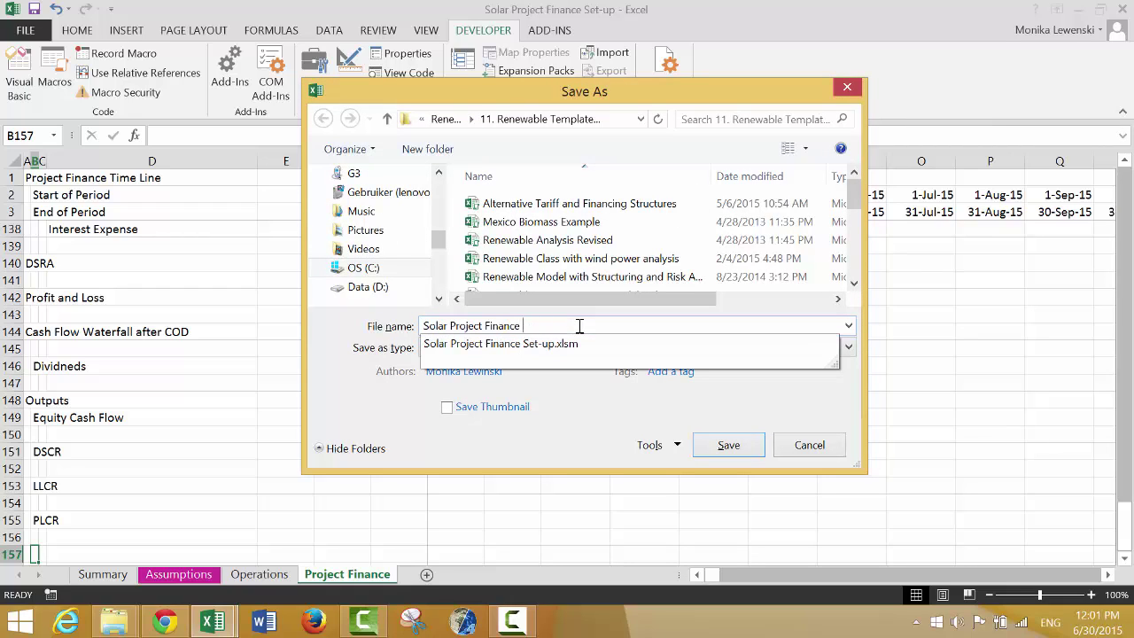
{"action": "type", "text": "with "}
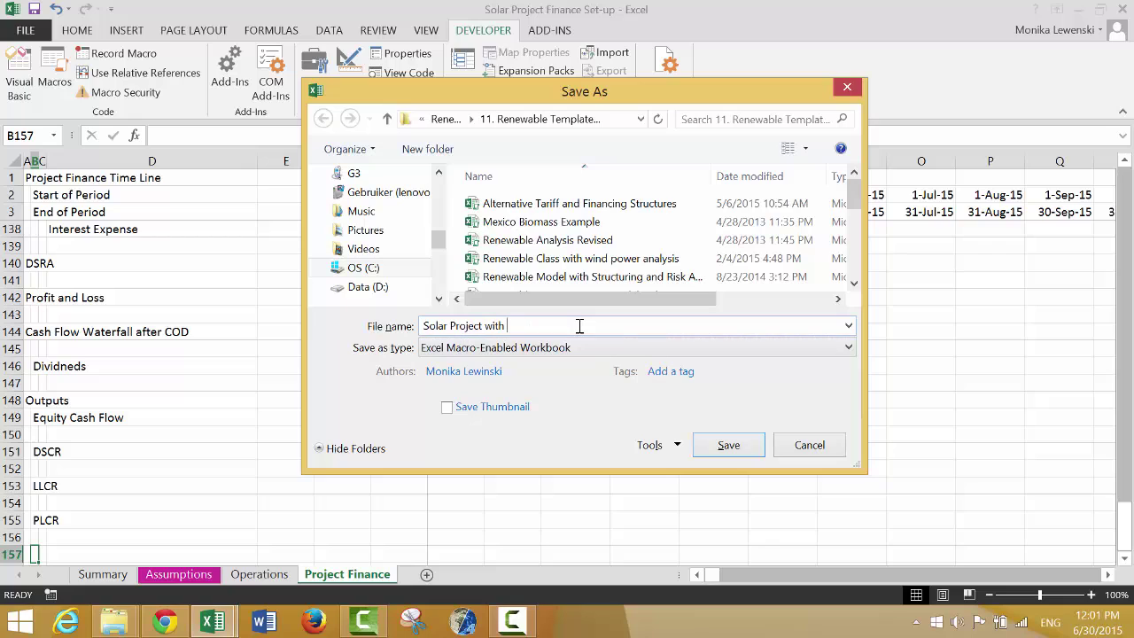
{"action": "type", "text": "Financing Inputs"}
{"action": "key", "text": "Return"}
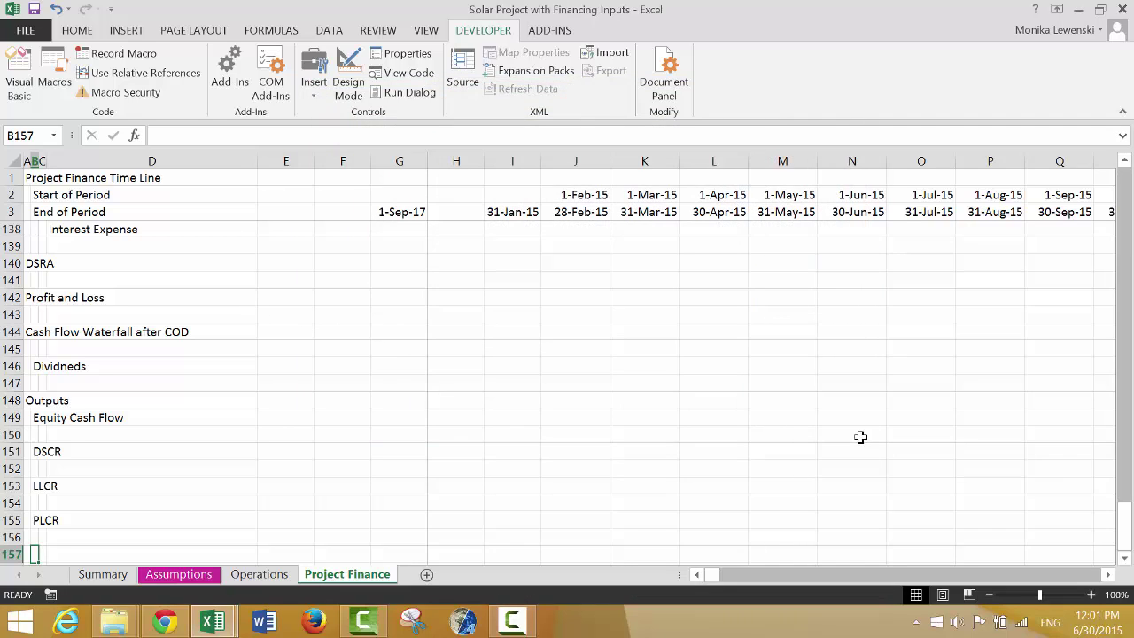
{"action": "left_click", "coordinate": [510, 623]}
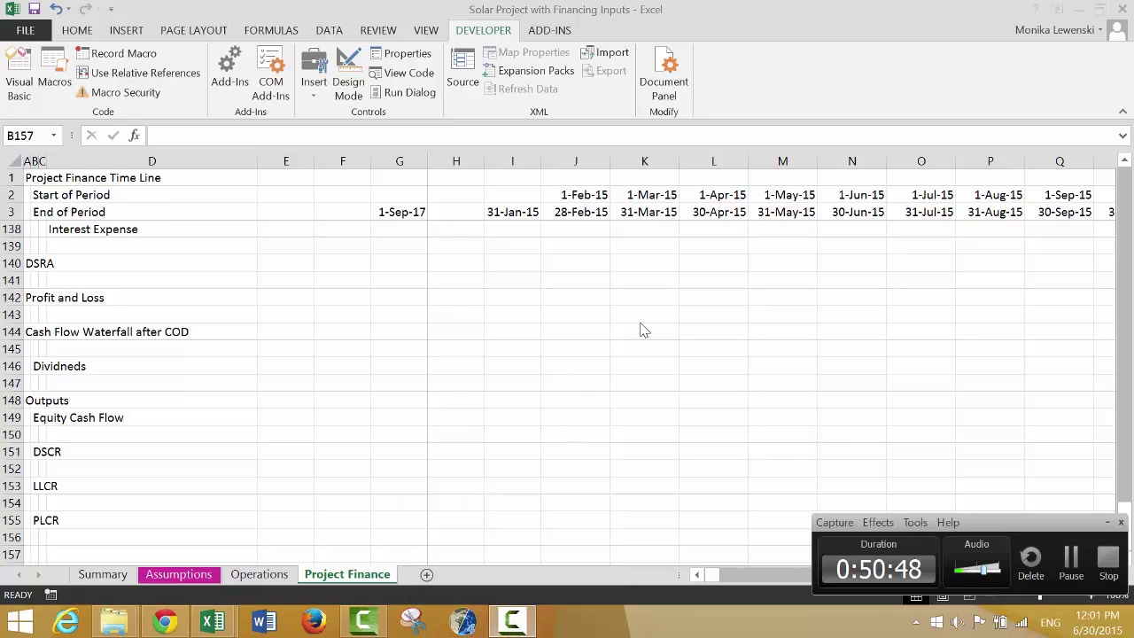